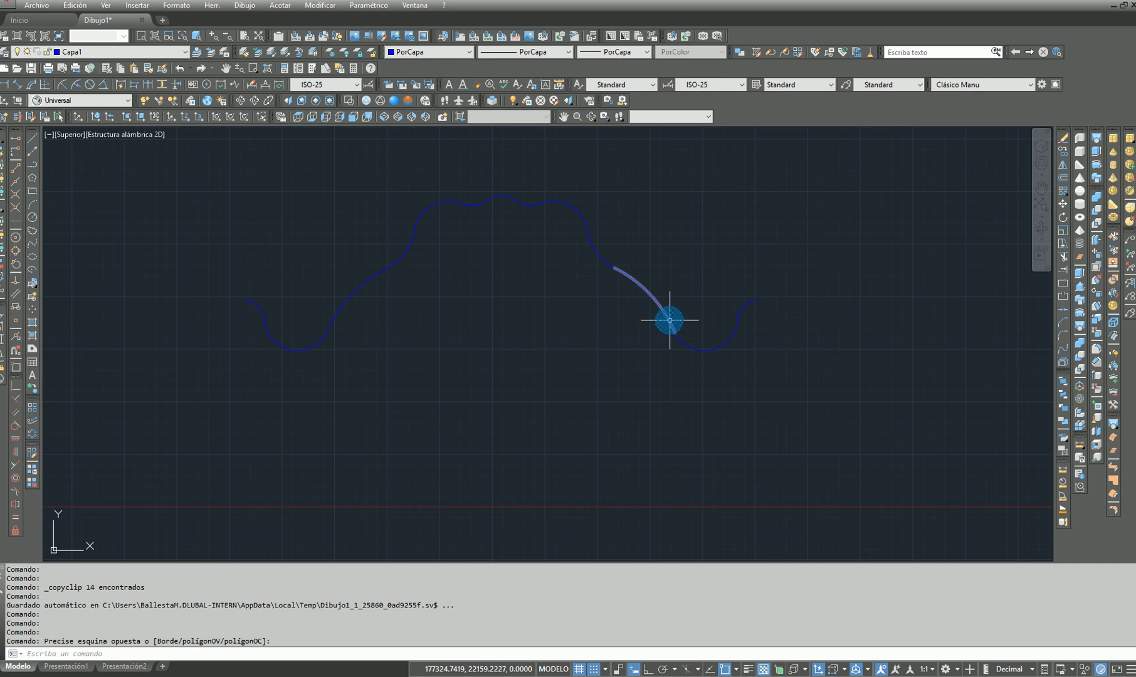
middle_click_drag(496, 341, 569, 380)
key("Escape")
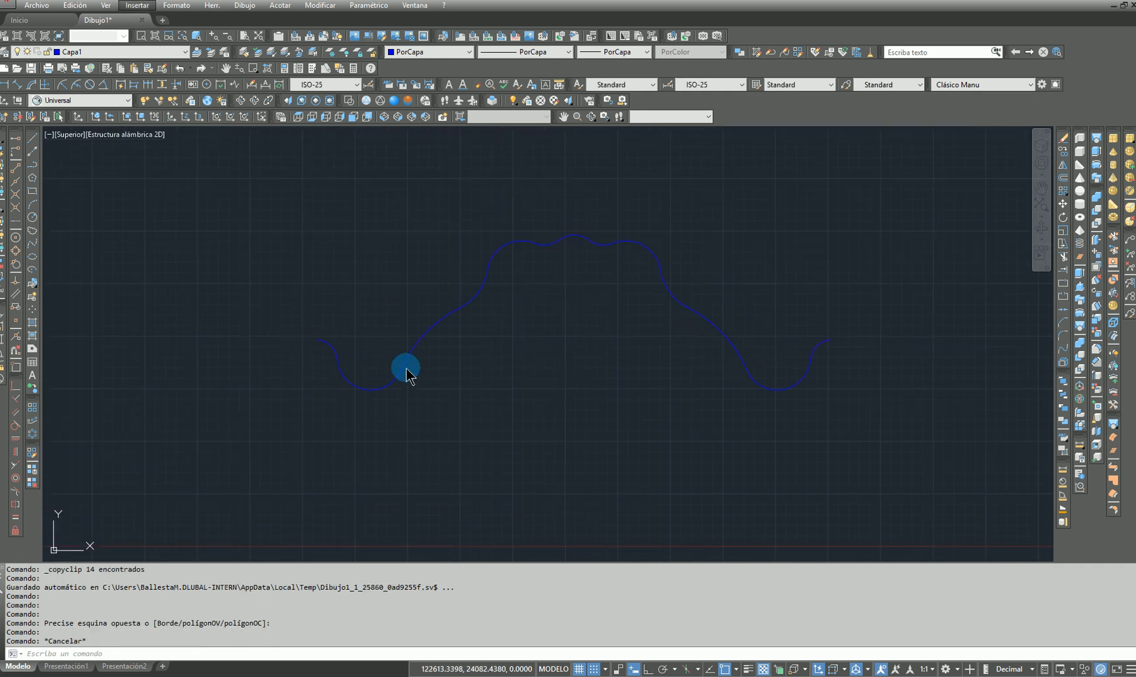
scroll(489, 408, "down", 2)
scroll(461, 402, "up", 2)
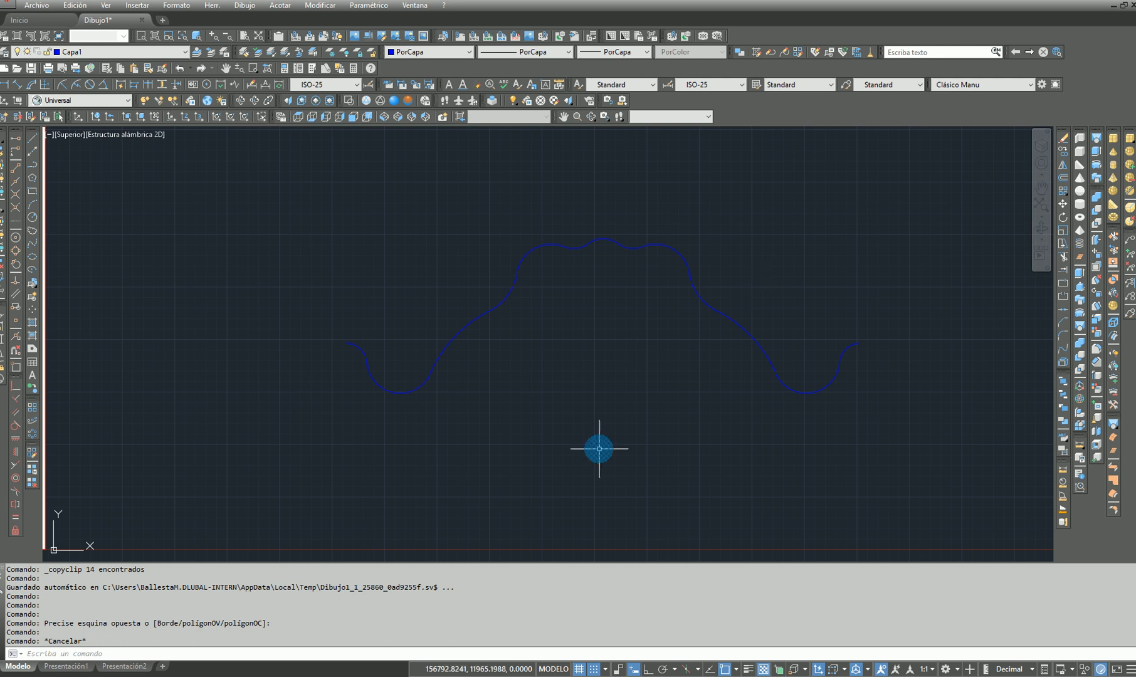
scroll(599, 448, "down", 2)
middle_click_drag(505, 431, 521, 376)
Open the save-as options for the profile drawing and show the available file formats, including the DXF versions
left_click(36, 5)
left_click(83, 161)
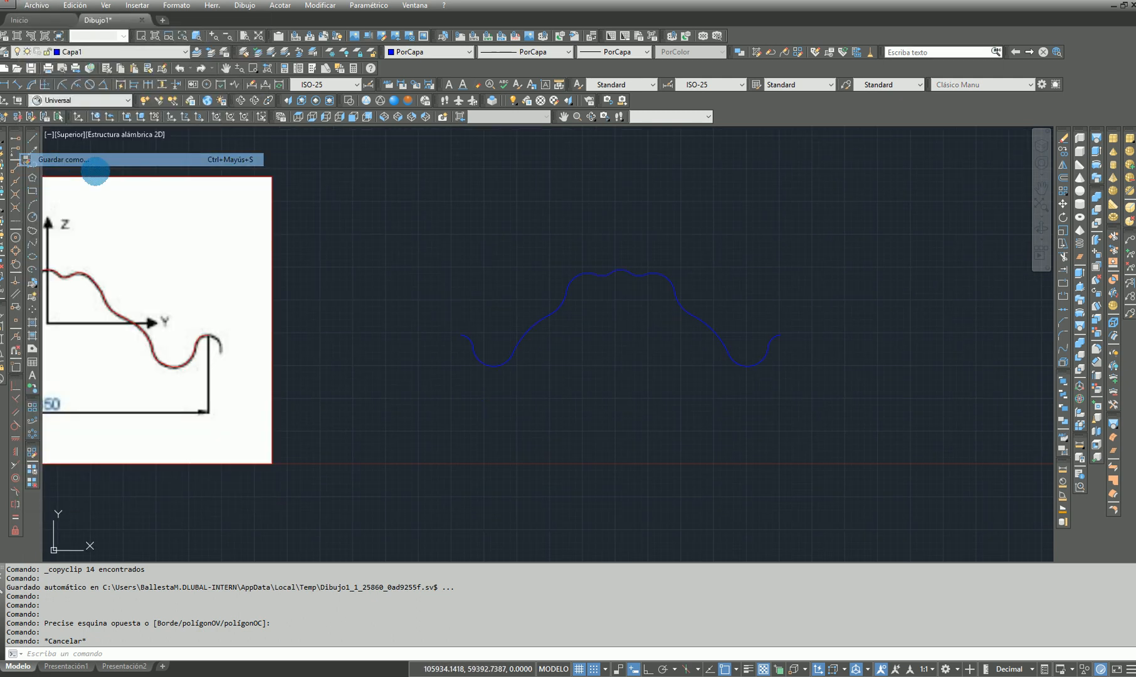
left_click(370, 394)
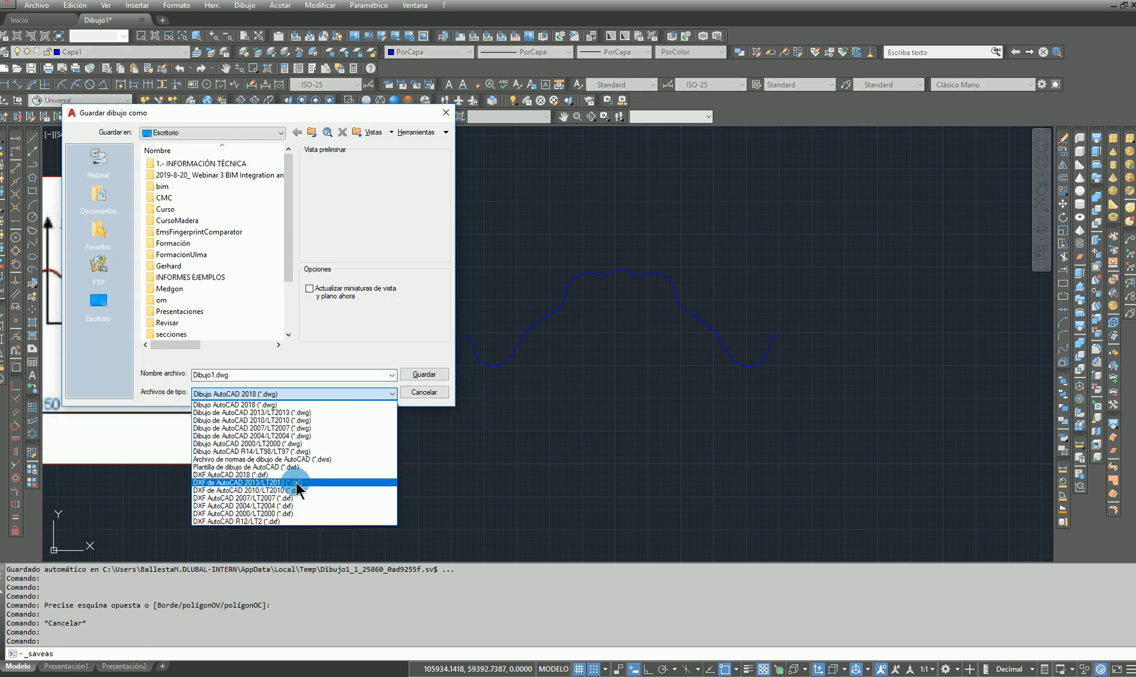
Switch to SHAPE-THIN and import the DXF file arcotecho.dxf from the desktop
left_click(1033, 121)
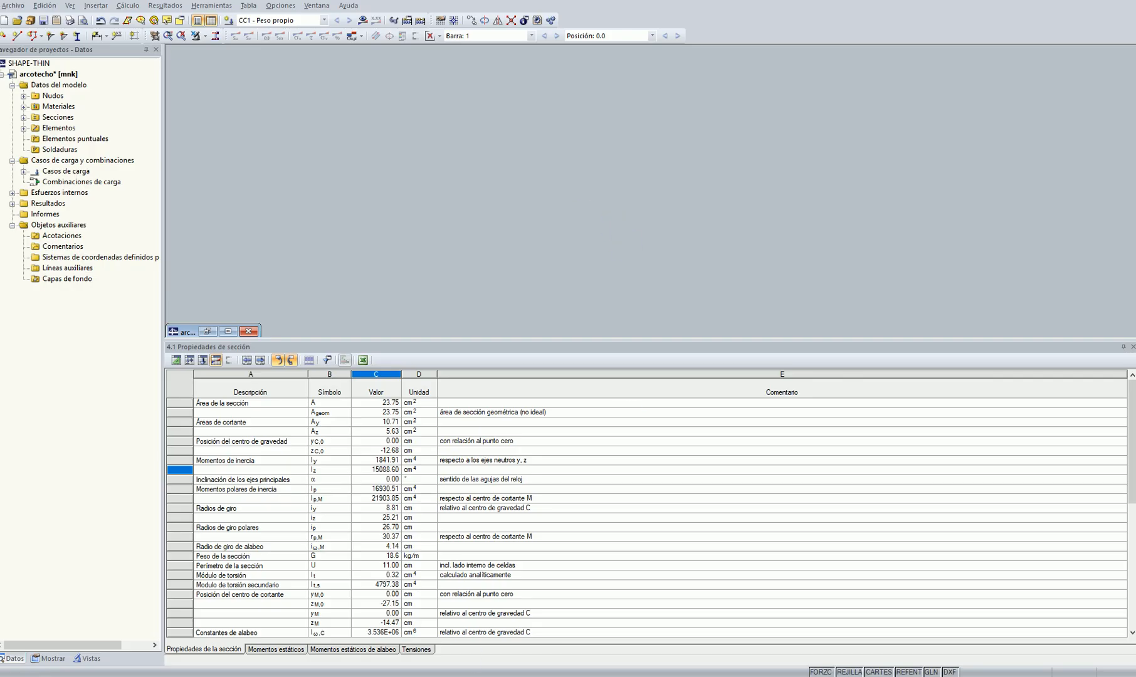
left_click_drag(440, 1, 339, 46)
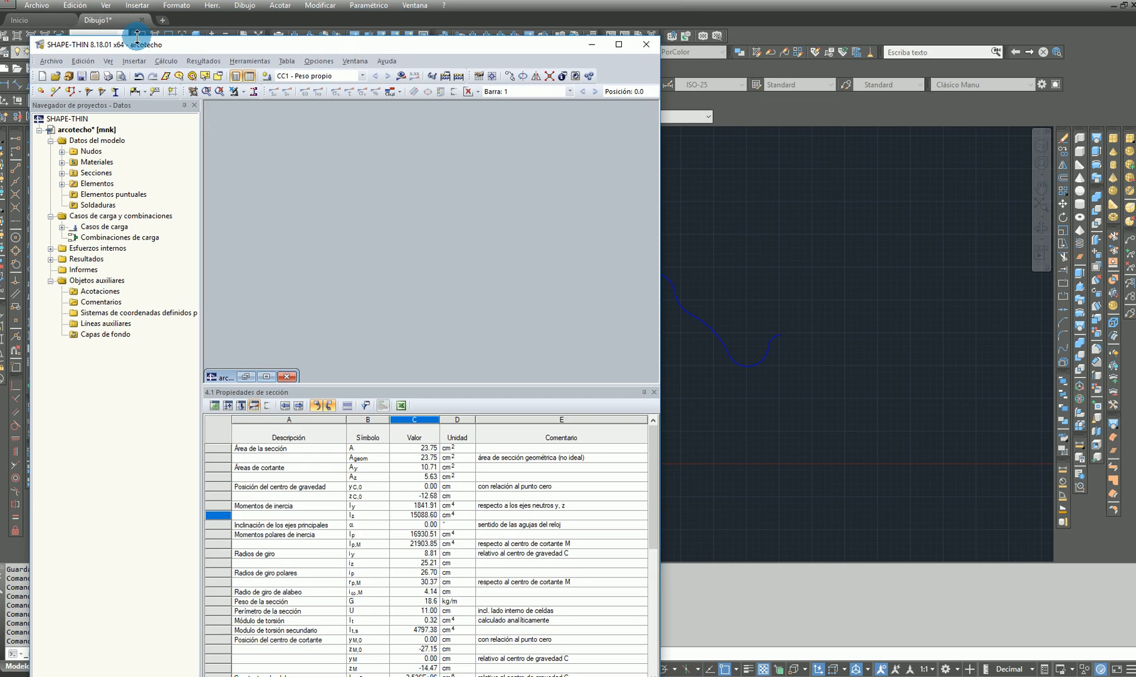
left_click(618, 44)
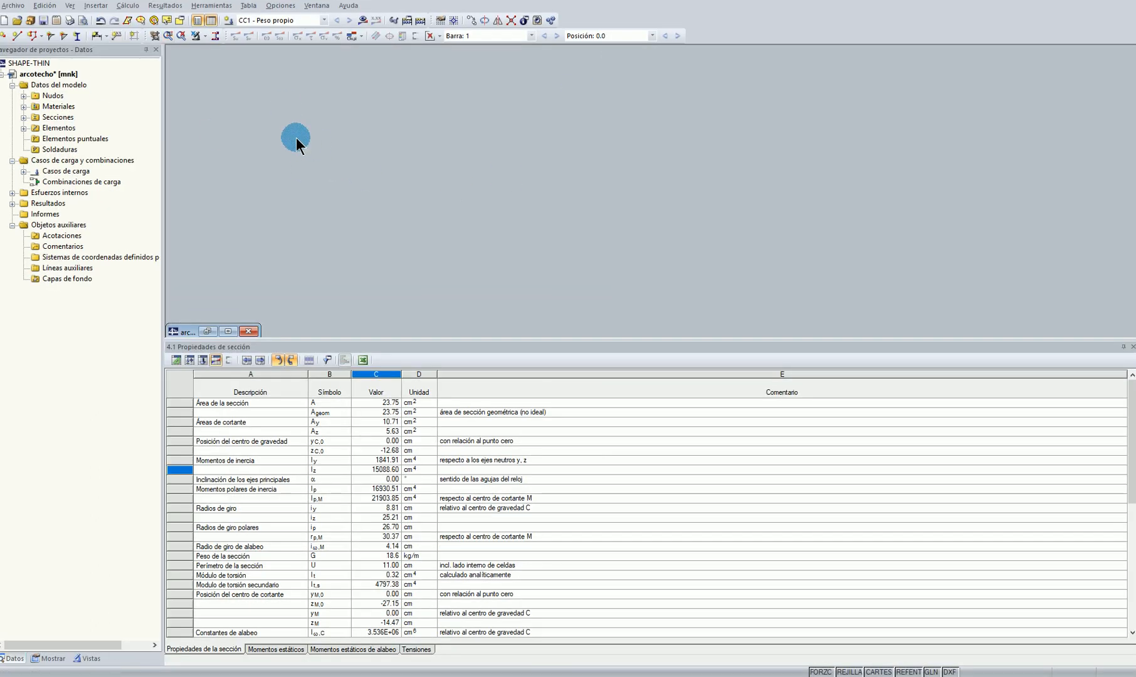
left_click(14, 8)
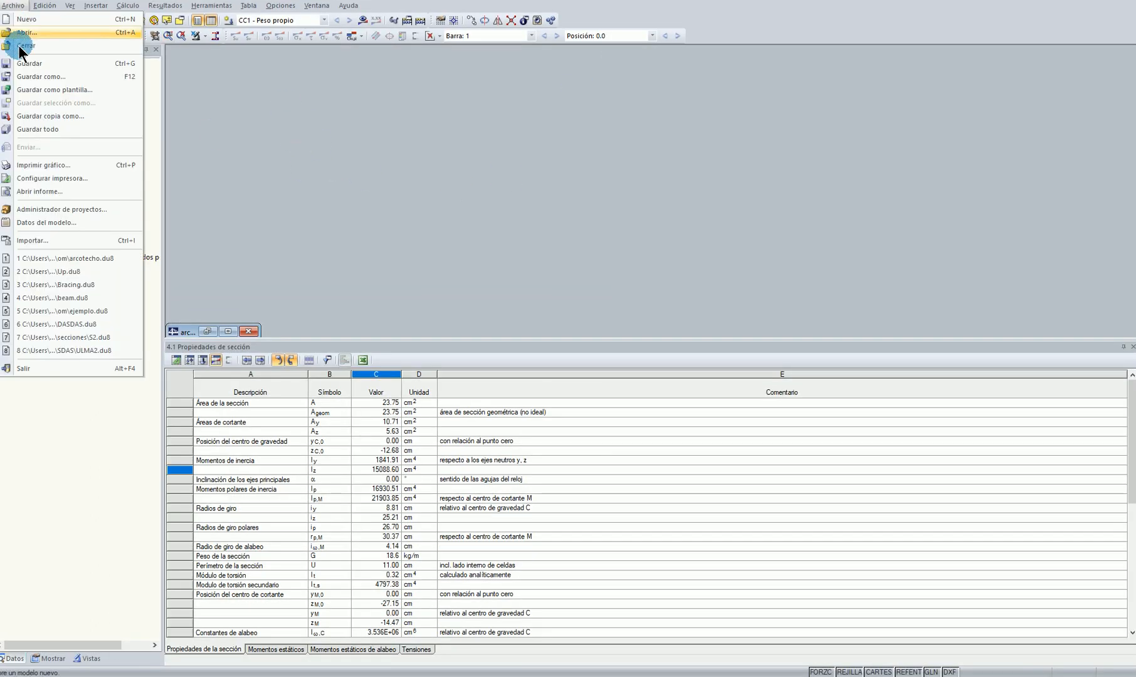
left_click(43, 244)
scroll(476, 420, "down", 3)
left_click(578, 406)
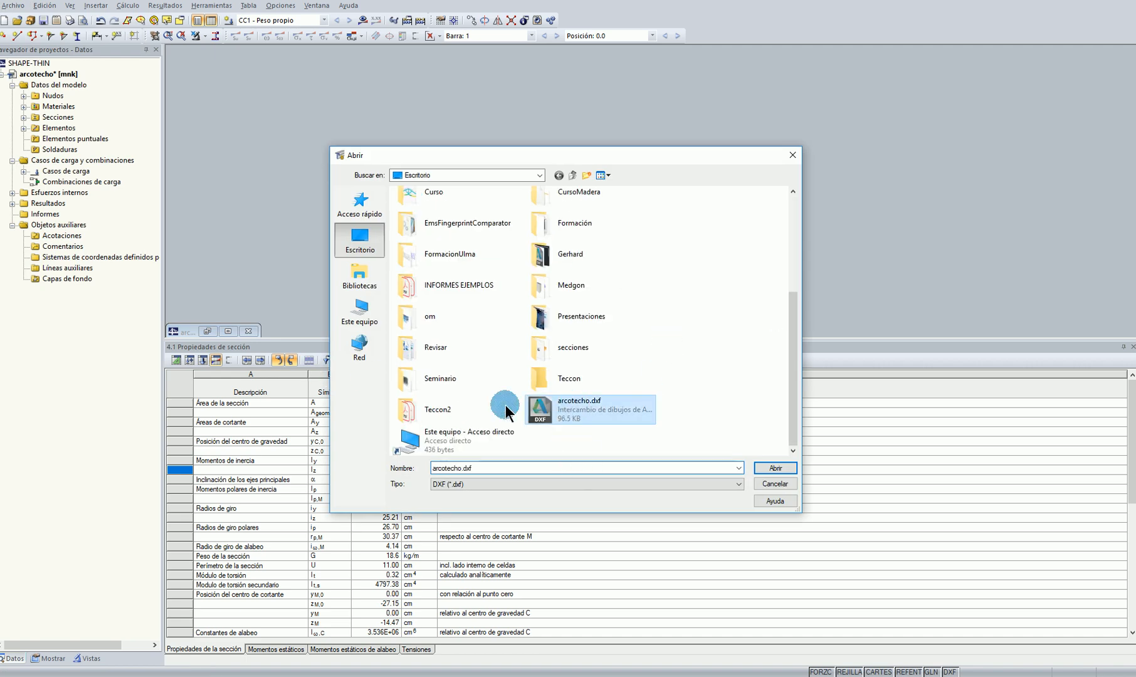
left_click(775, 468)
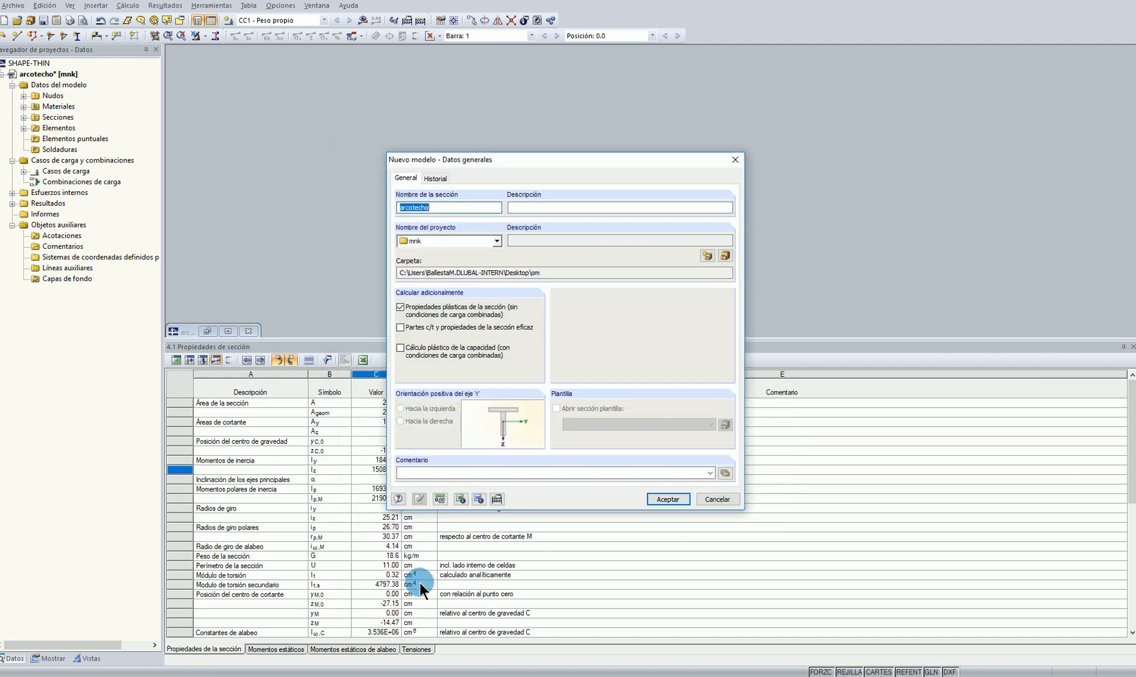
Decline overwriting the existing model and create the new section as arcotecho2 in the mnk project
left_click(659, 498)
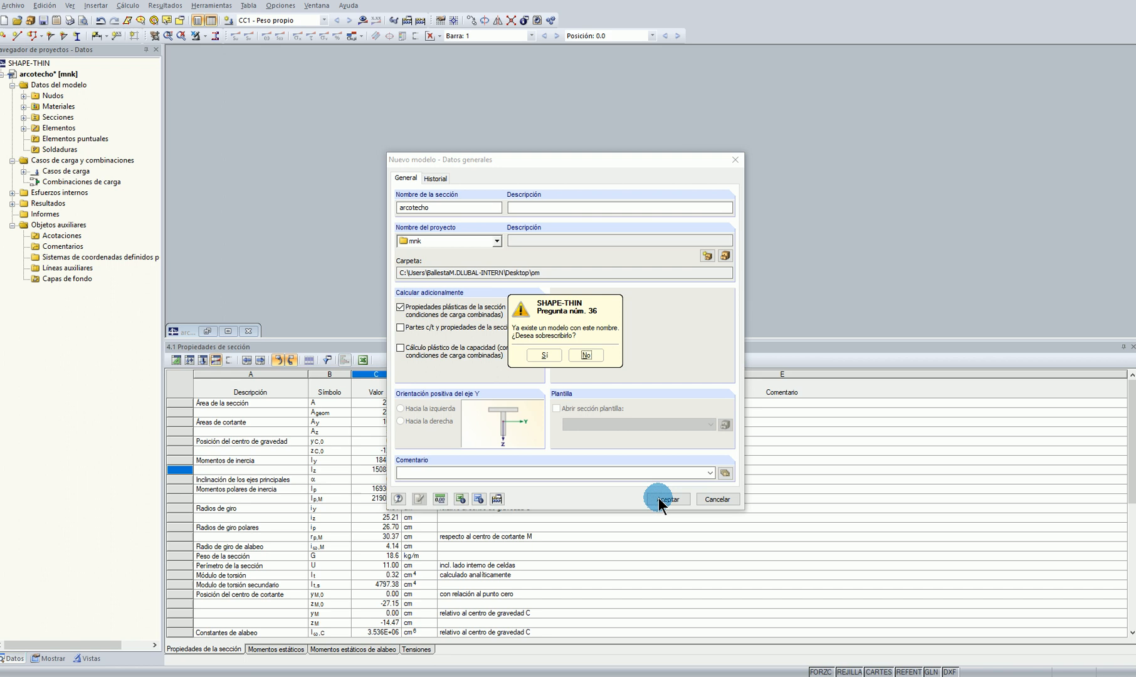
left_click(587, 354)
type("2")
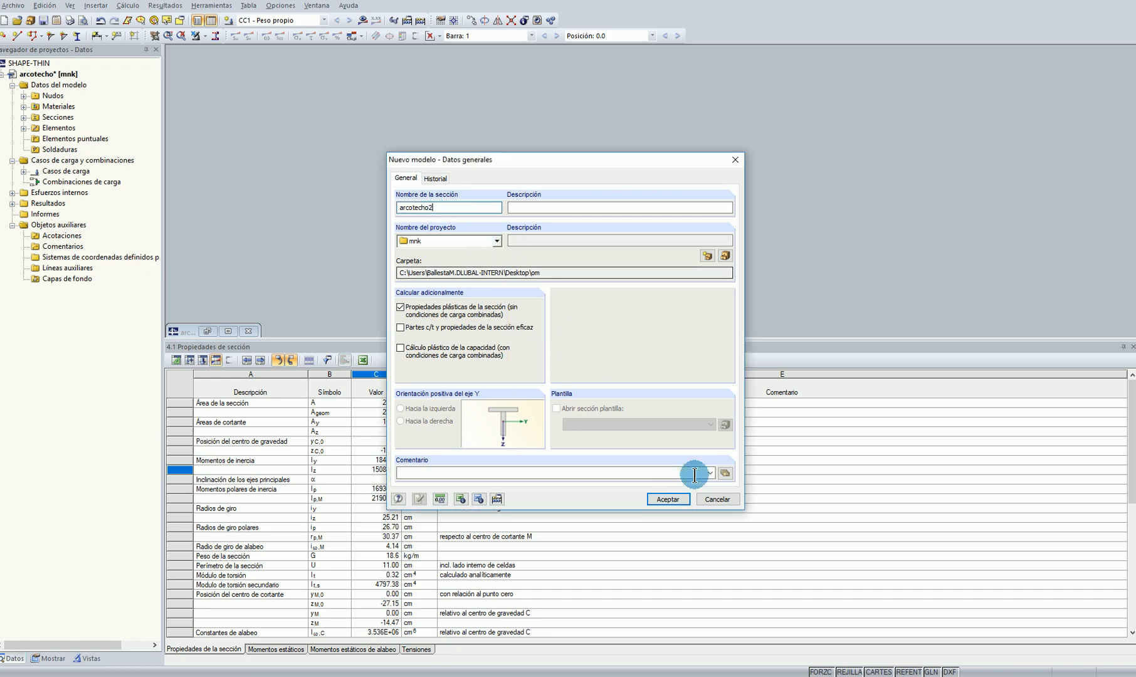
left_click(664, 499)
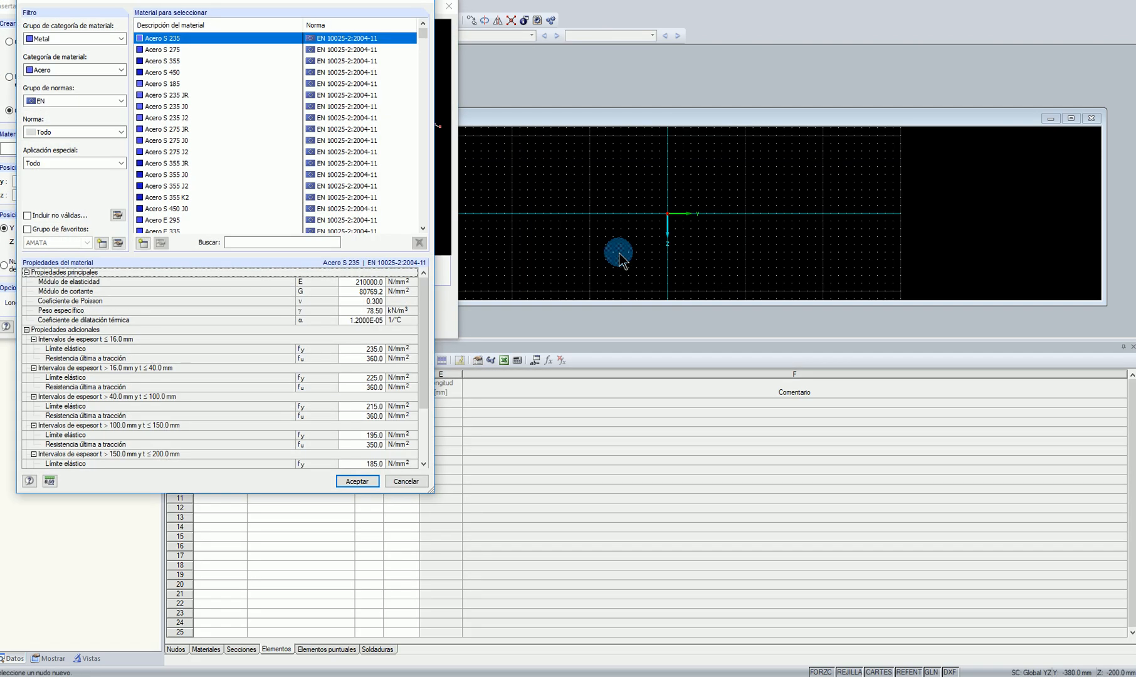
Find S250 in the material library and assign S250GD 1.0242 as the material of the imported section
left_click(294, 243)
type("S250")
left_click(163, 36)
left_click(358, 480)
left_click(283, 303)
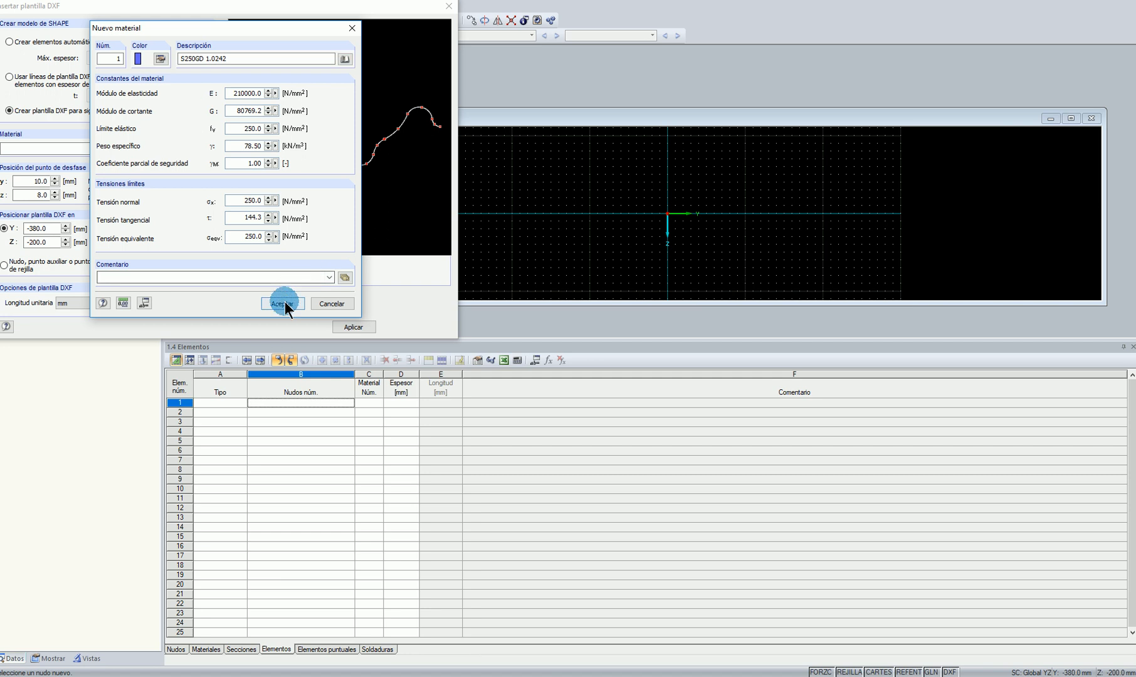
Check the catalogue image of the profile, then insert the DXF lines as centrelines of elements with a thickness of 2 mm
left_click(21, 82)
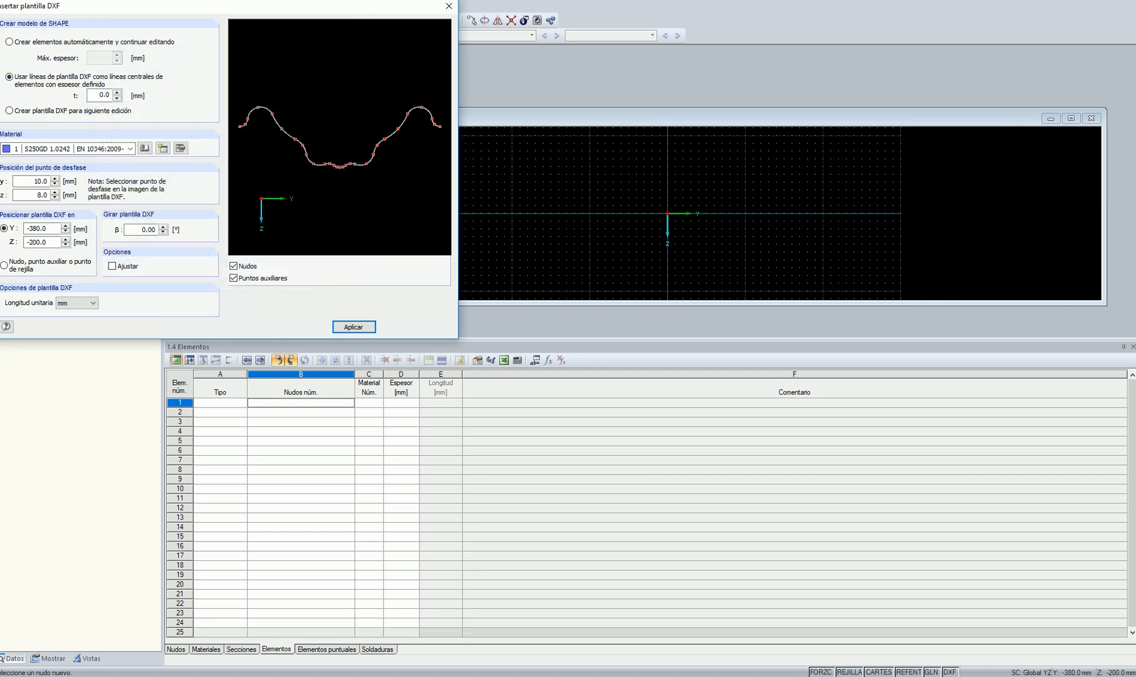
left_click(354, 641)
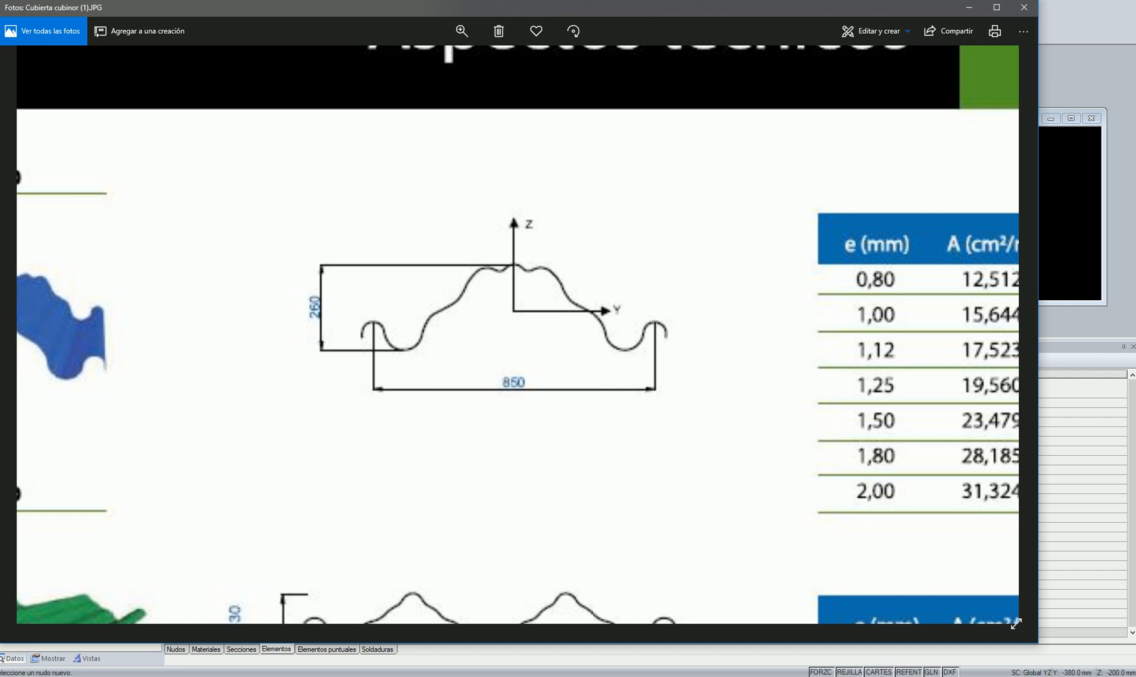
left_click(968, 7)
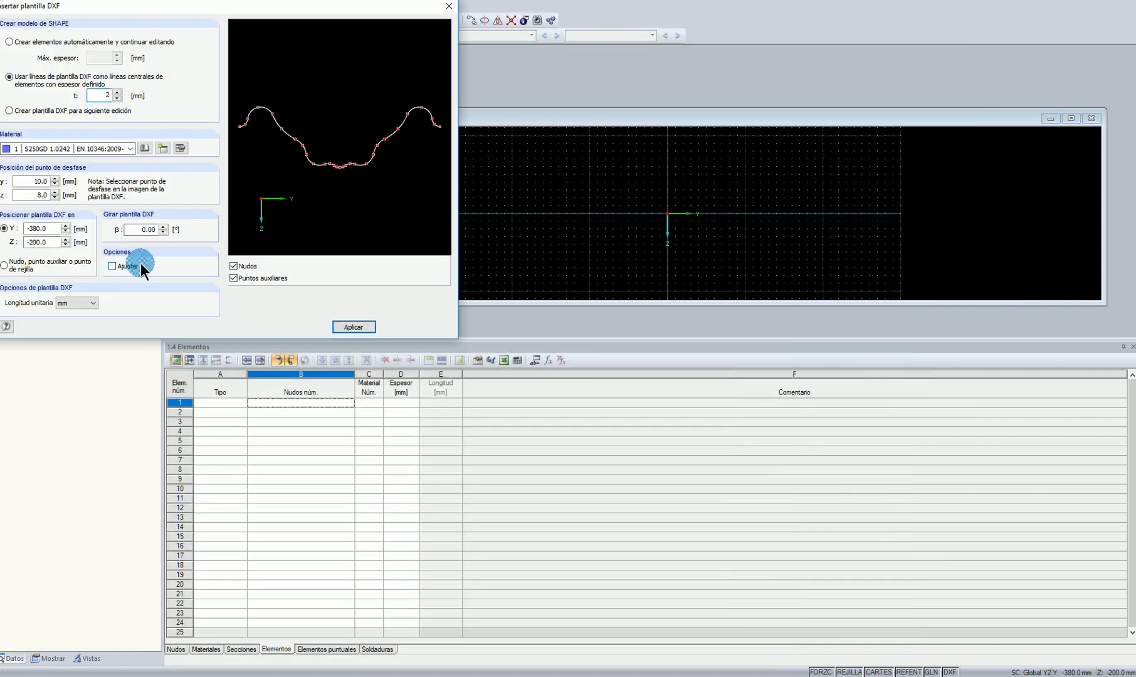
left_click(373, 325)
left_click(1072, 119)
left_click(449, 5)
middle_click_drag(773, 164, 571, 187)
key("Escape")
Mirror the whole profile without a copy about an axis parallel to Y through the auxiliary point above it
left_click_drag(238, 107, 868, 314)
scroll(549, 112, "up", 1)
middle_click_drag(594, 107, 526, 117)
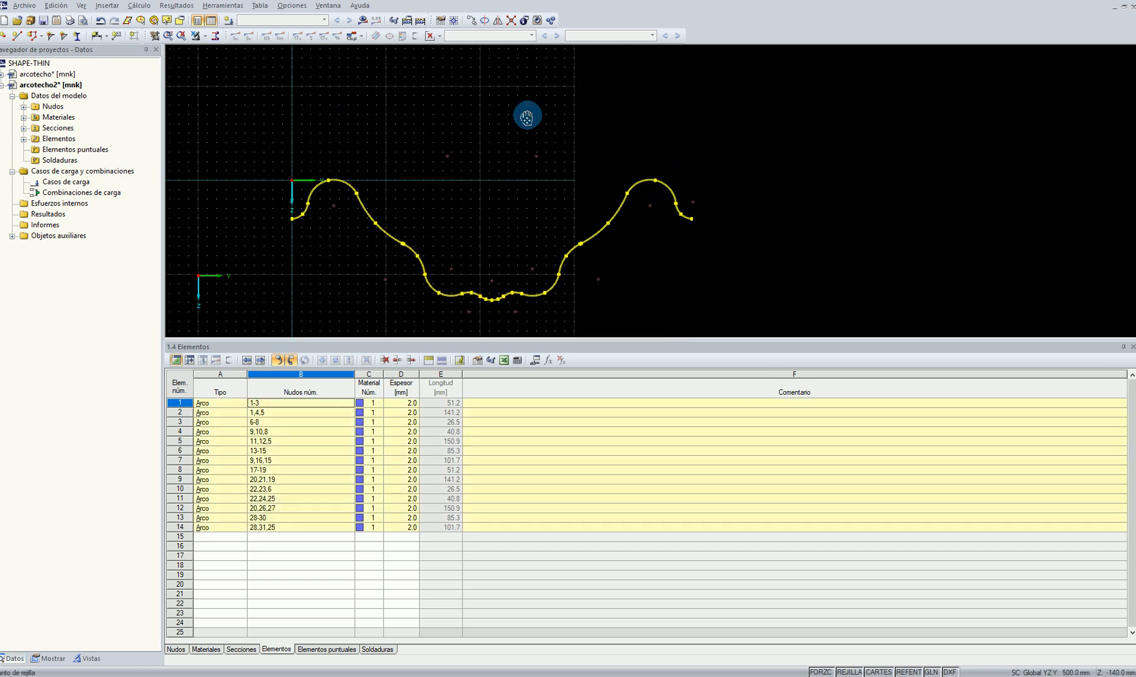
left_click(498, 21)
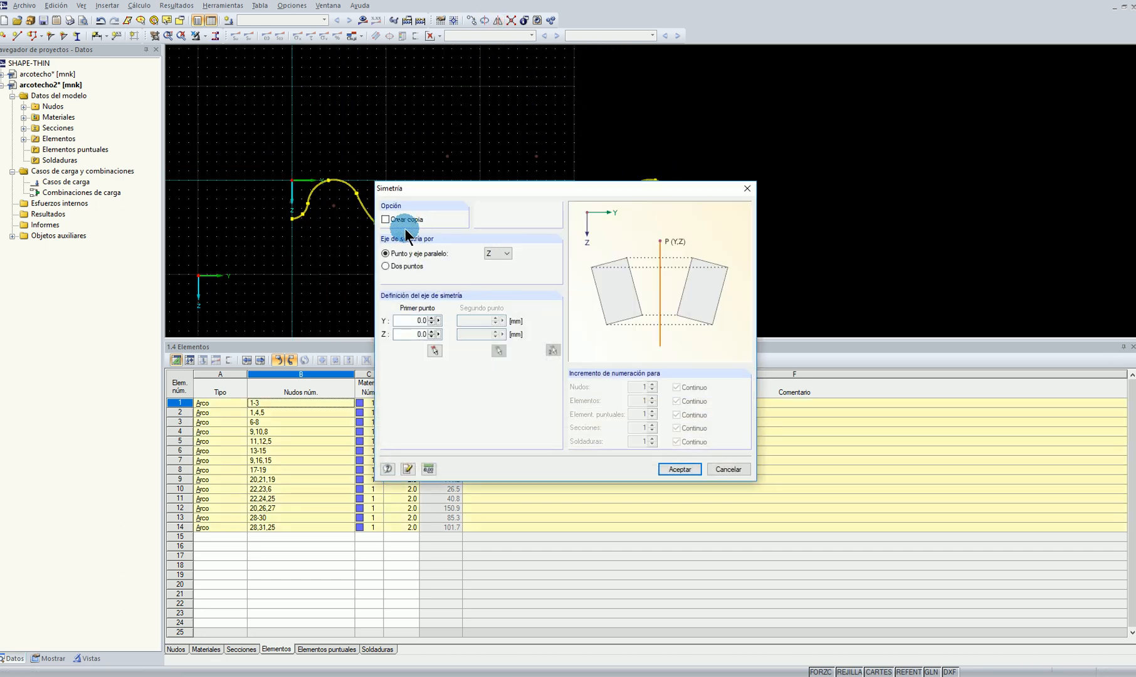
left_click(489, 264)
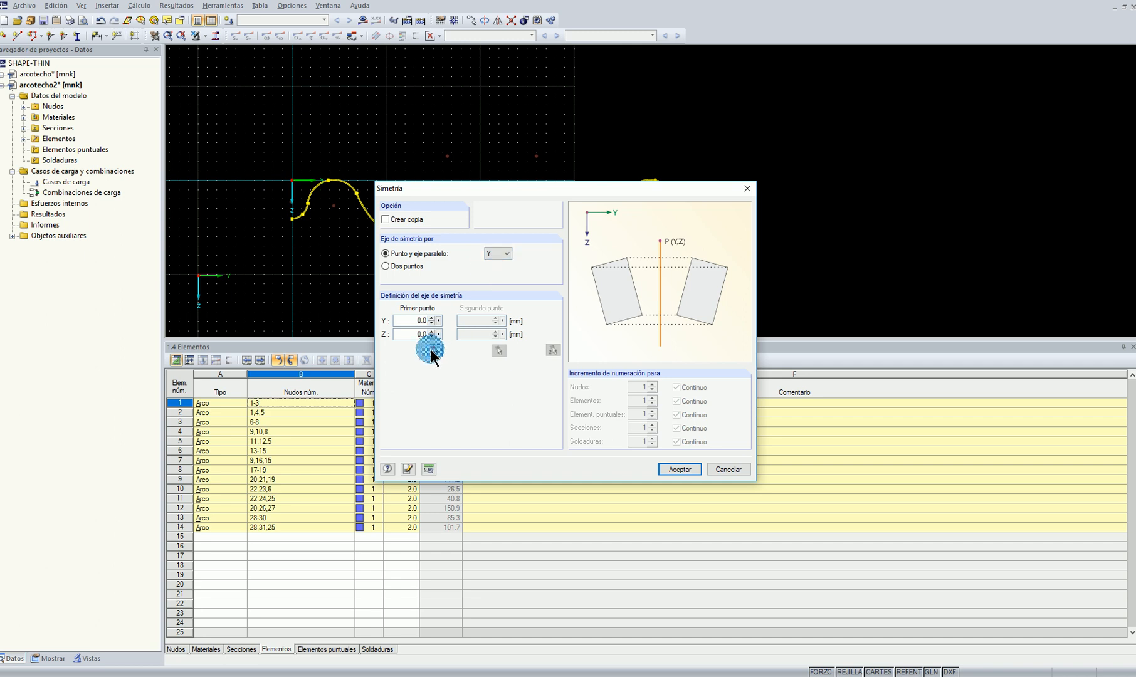
left_click(435, 350)
left_click(447, 155)
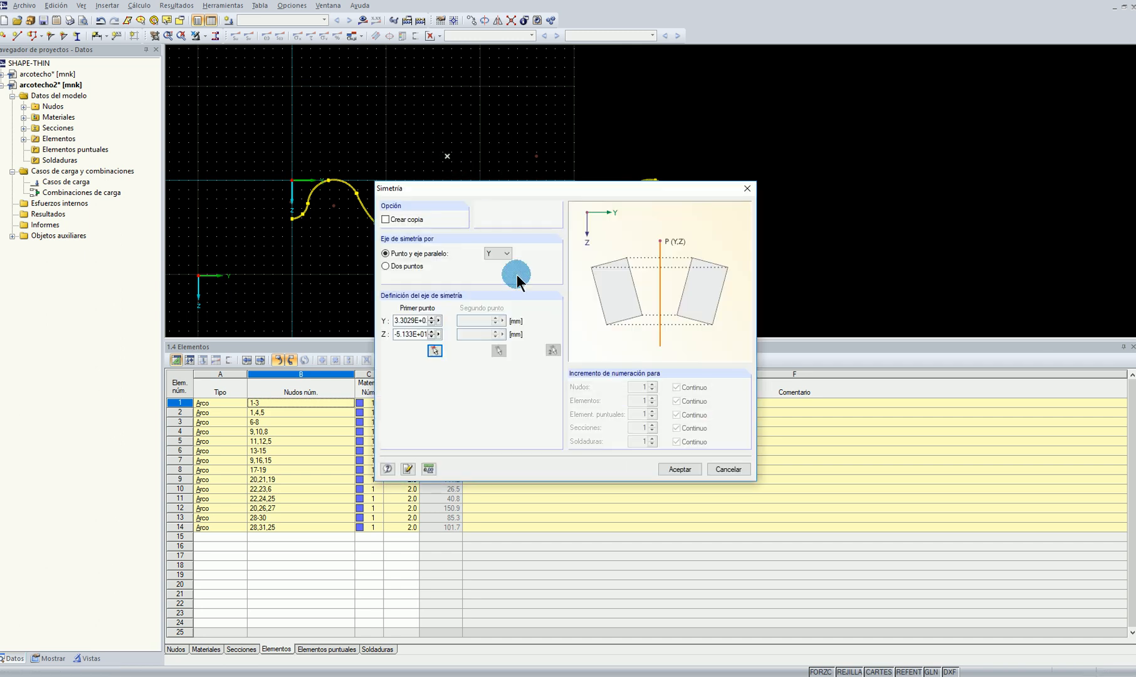
left_click(670, 469)
left_click(469, 203)
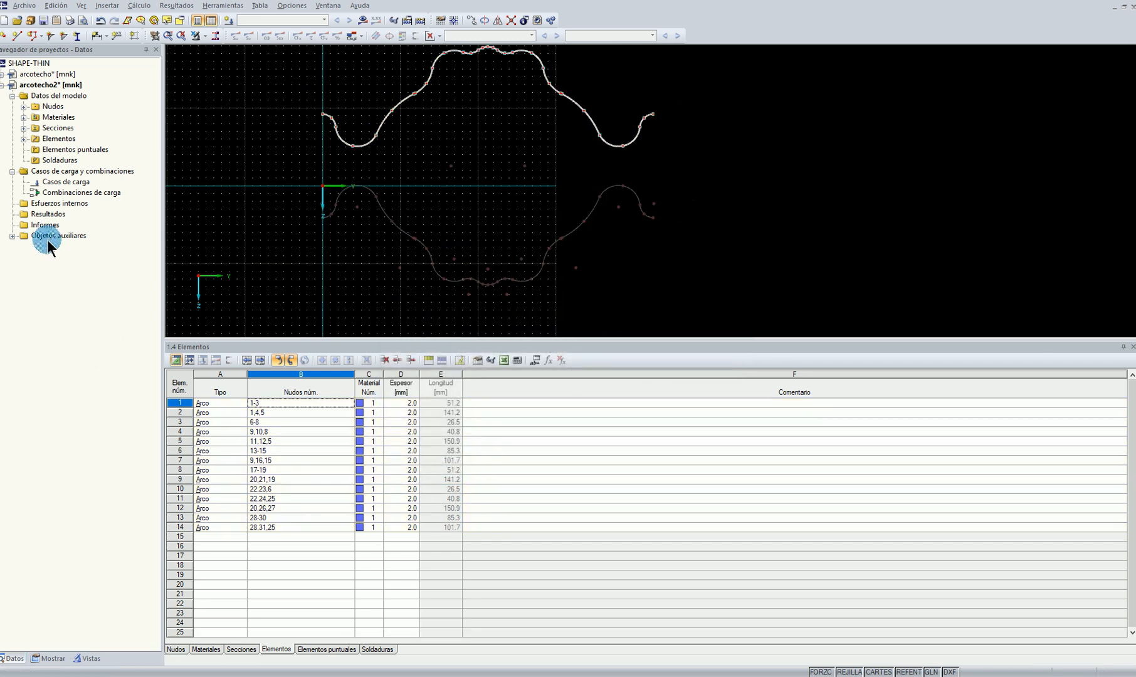
Delete background layer 1 from the auxiliary objects of arcotecho2
left_click(12, 235)
right_click(62, 304)
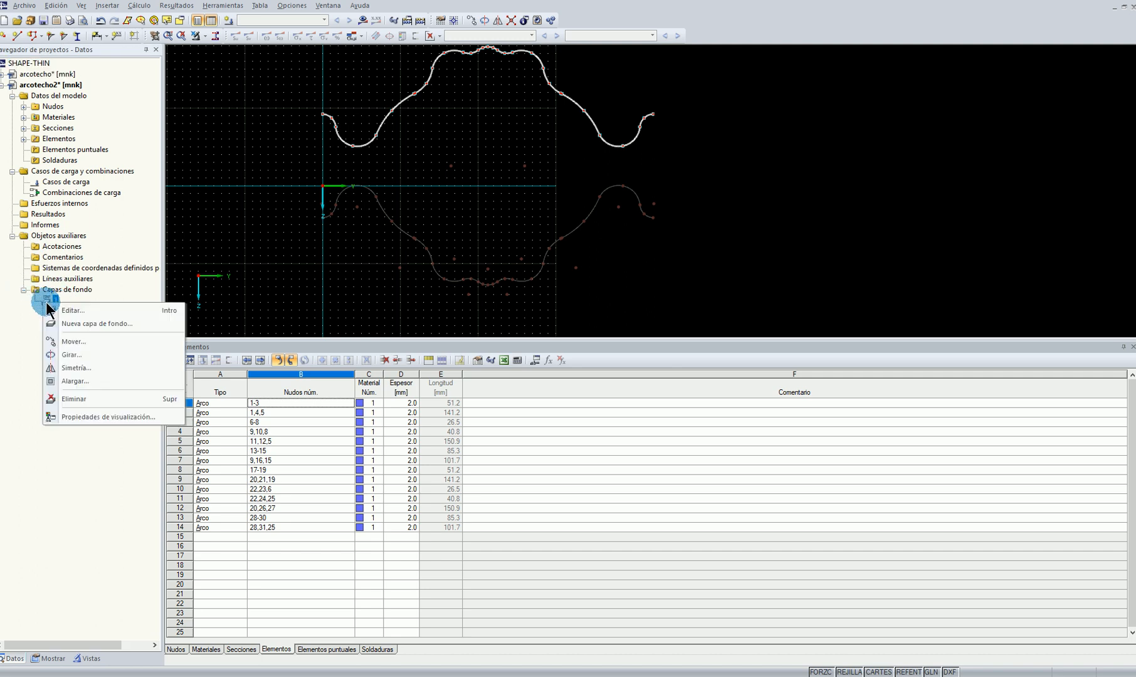
left_click(93, 396)
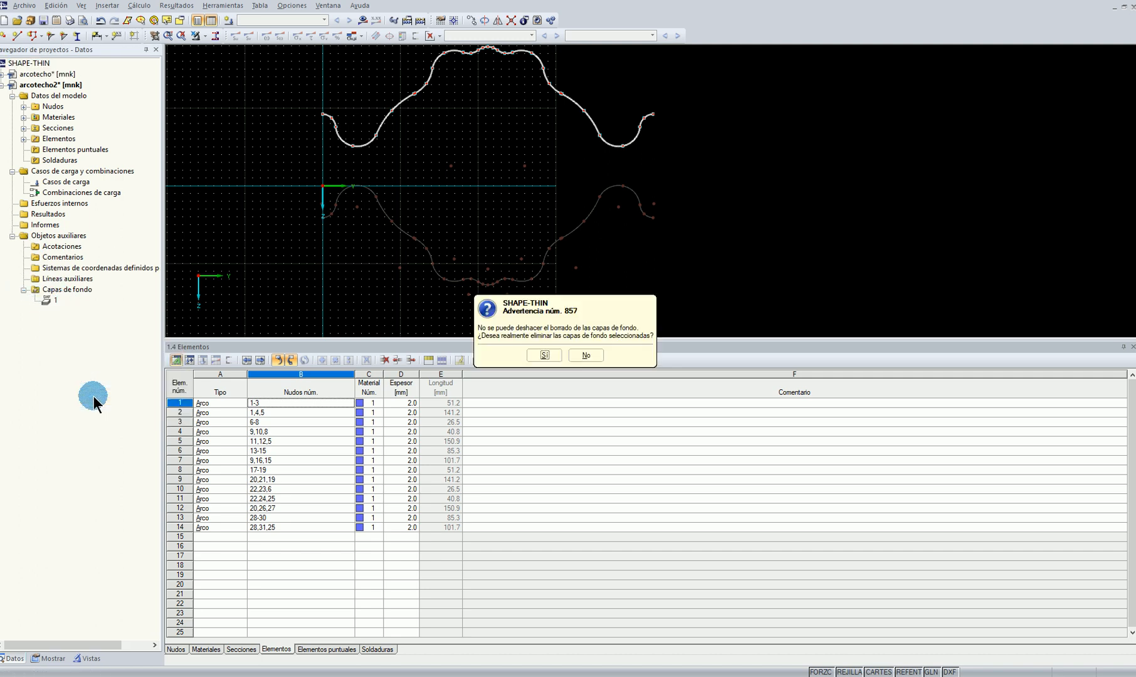
left_click(555, 358)
Move the whole mirrored profile so that it is centred horizontally on the coordinate origin
left_click_drag(316, 53, 723, 230)
scroll(516, 134, "up", 3)
middle_click_drag(491, 143, 618, 162)
scroll(617, 163, "up", 2)
left_click_drag(615, 84, 395, 157)
left_click(449, 246)
Move the upper end of element 5 on the left flank onto node 13, joining it to element 6
middle_click_drag(410, 255, 582, 180)
scroll(478, 112, "up", 6)
scroll(453, 185, "up", 2)
scroll(455, 224, "up", 3)
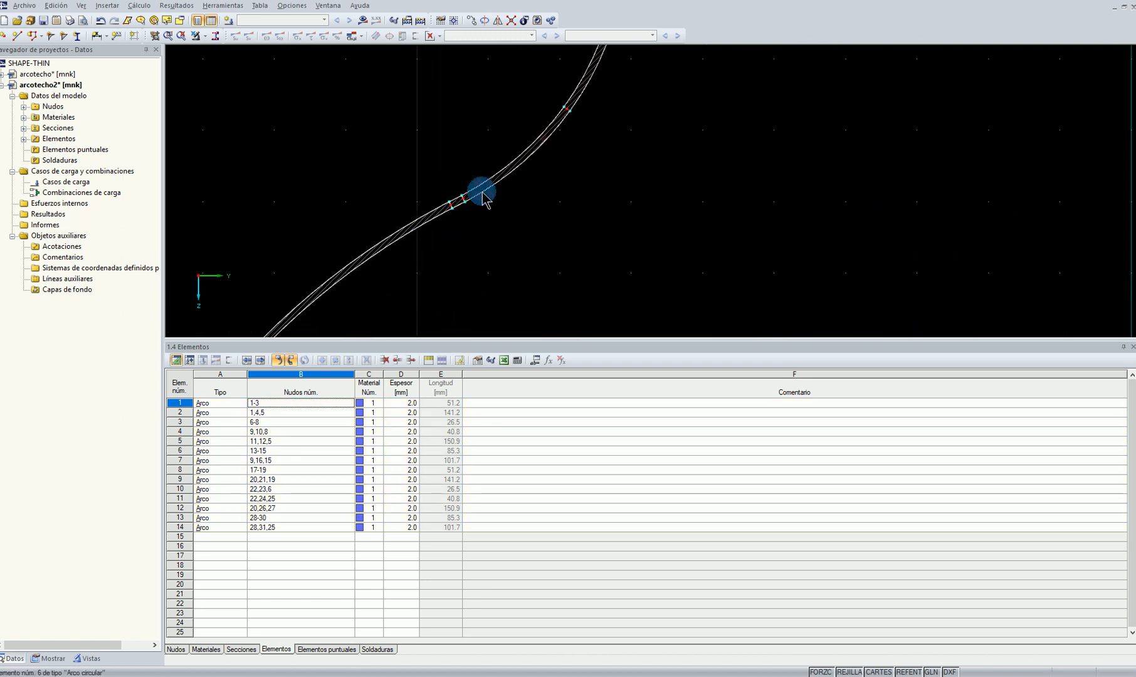
scroll(455, 227, "up", 2)
left_click(474, 186)
scroll(322, 257, "up", 2)
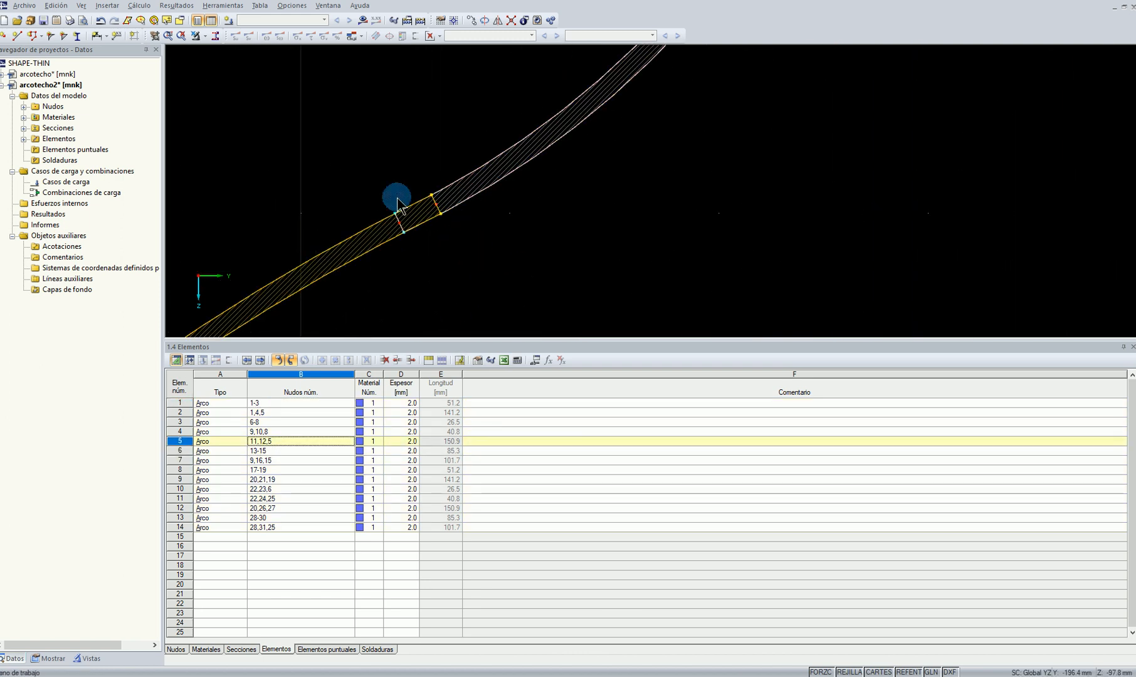
left_click(461, 184)
scroll(498, 223, "up", 1)
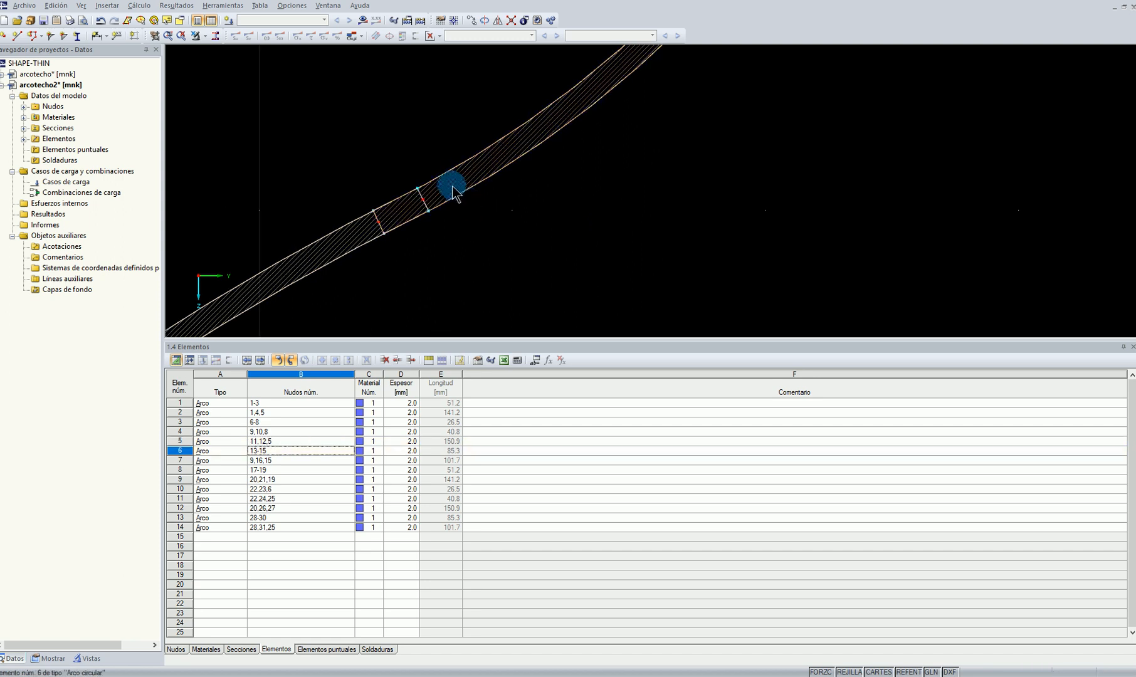
left_click(482, 173)
left_click(338, 237)
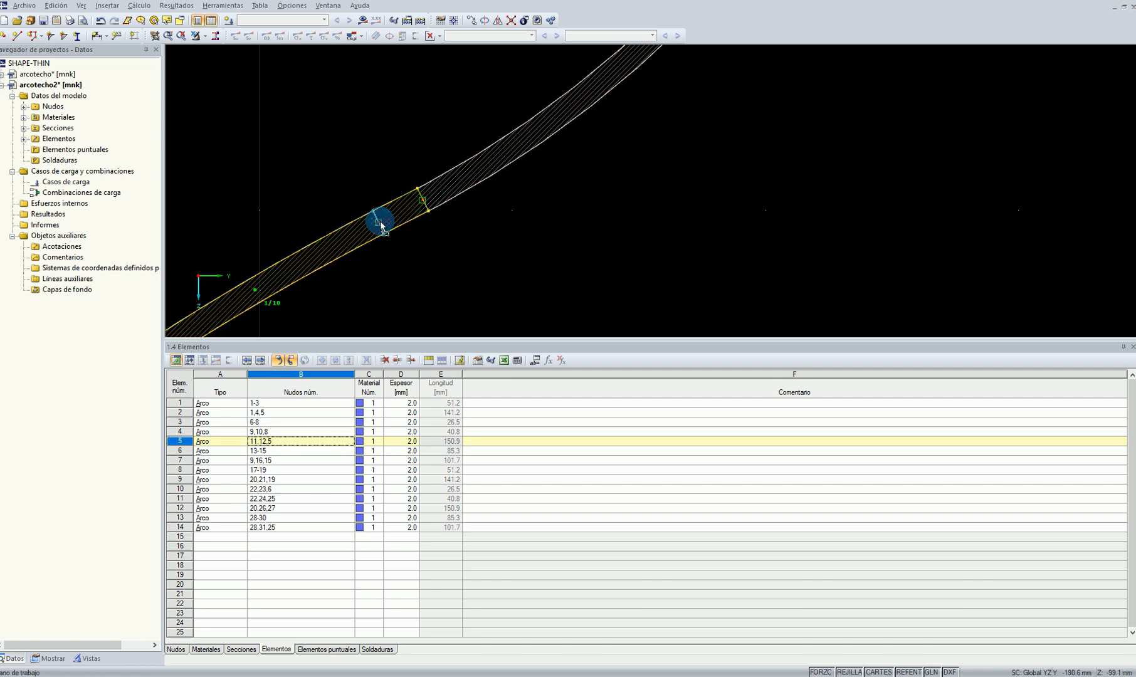
left_click_drag(380, 222, 380, 222)
Move the lower end of element 13 on the right flank onto node 27, joining it to element 12
scroll(490, 235, "down", 10)
middle_click_drag(608, 237, 473, 218)
scroll(562, 206, "up", 9)
left_click(619, 188)
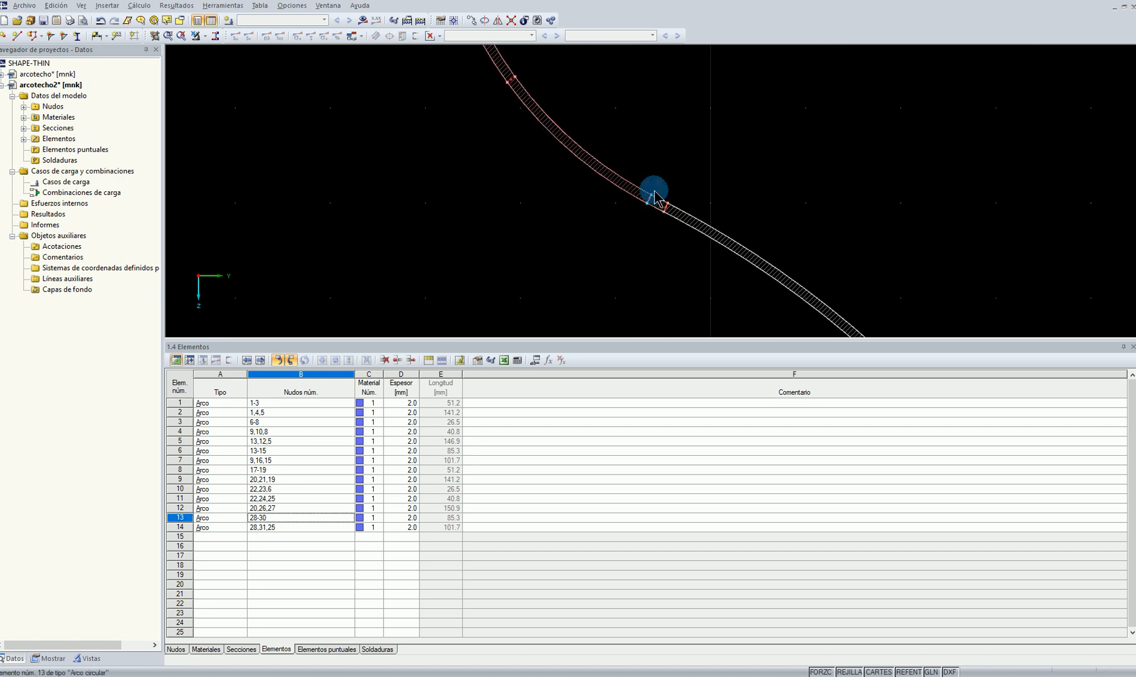
scroll(665, 221, "up", 2)
scroll(666, 230, "up", 1)
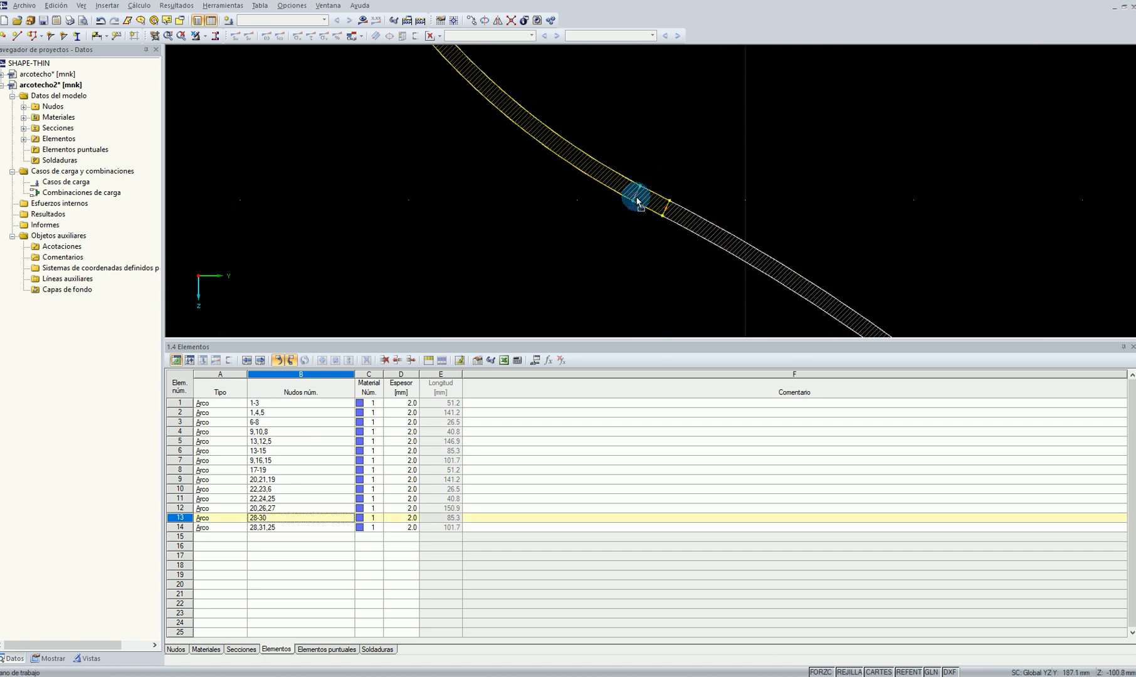
left_click_drag(637, 202, 636, 196)
left_click(707, 236)
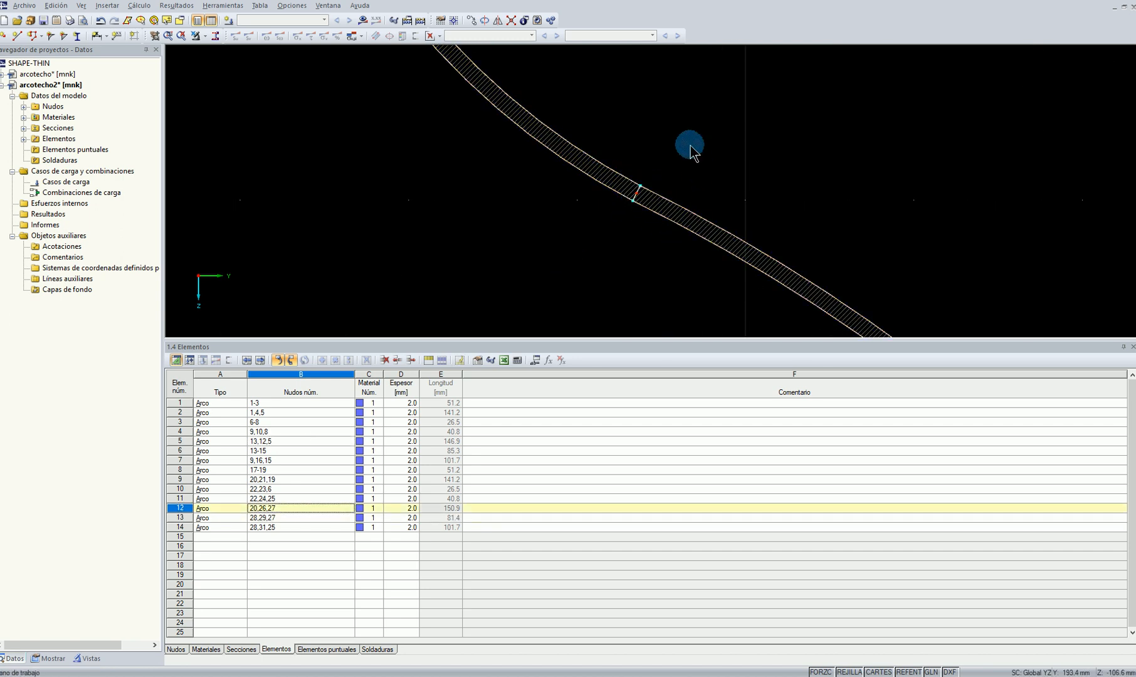
Review the global calculation parameters for the section and accept them as set
scroll(690, 147, "down", 10)
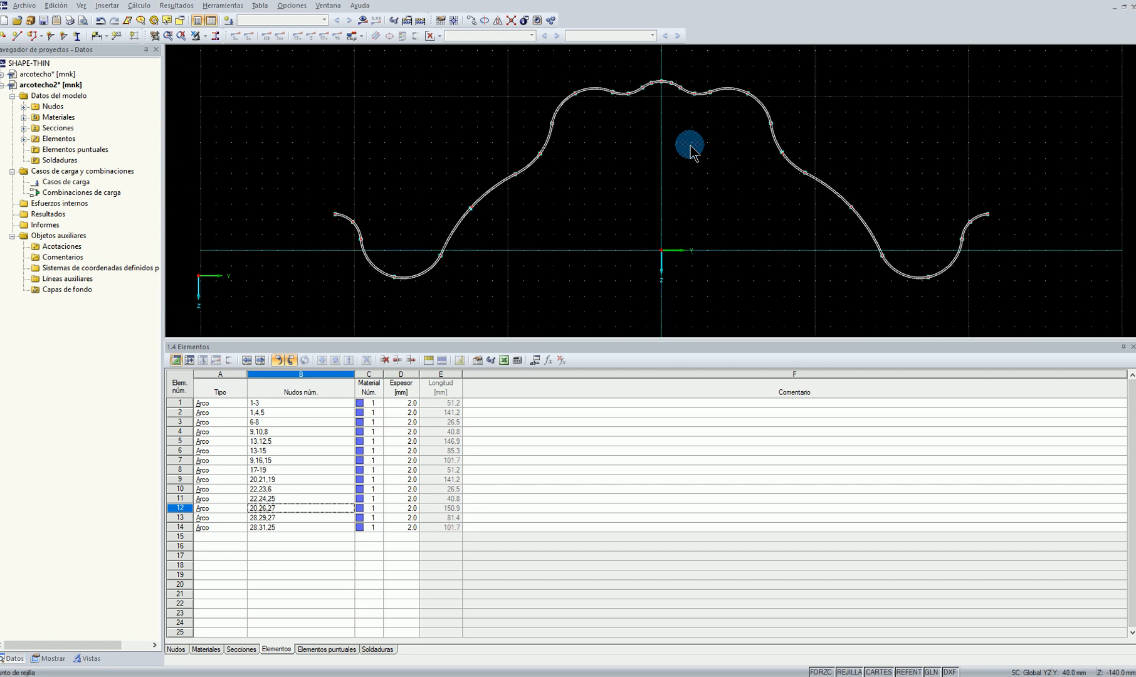
middle_click_drag(692, 193, 639, 158)
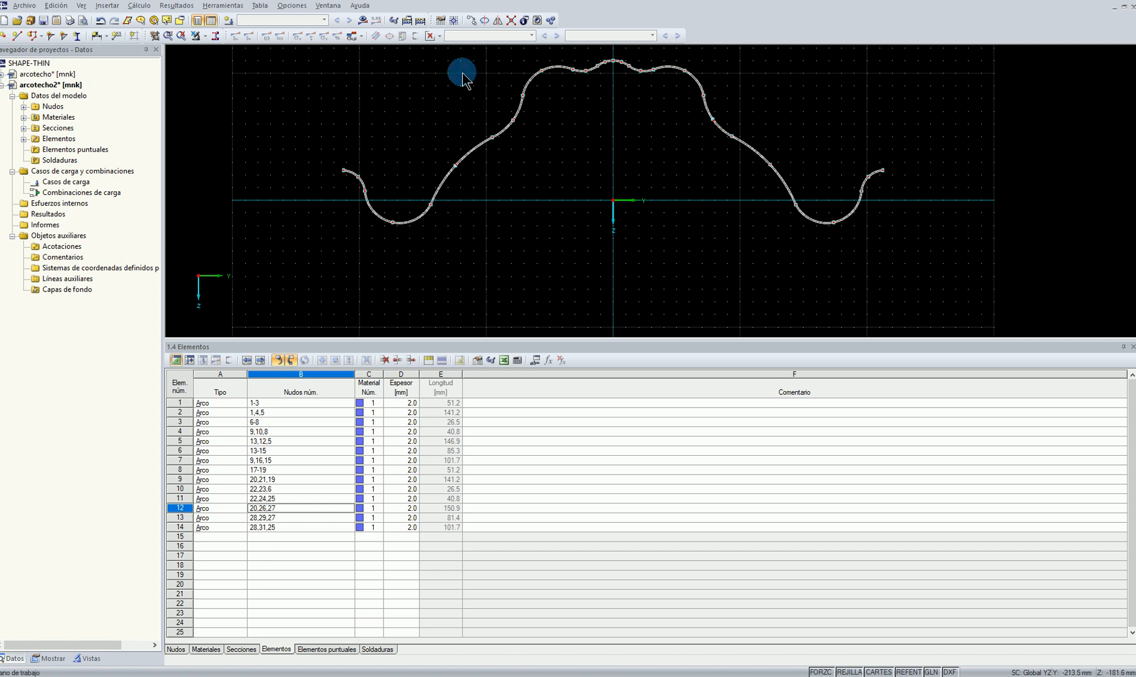
left_click(406, 21)
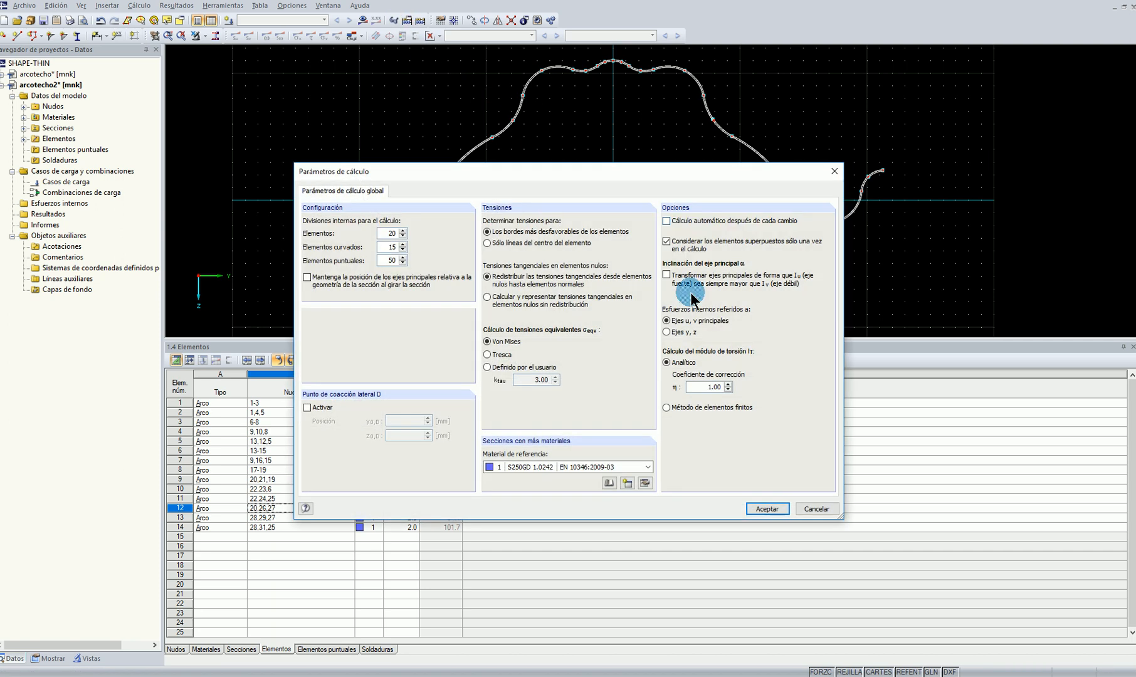
left_click(781, 511)
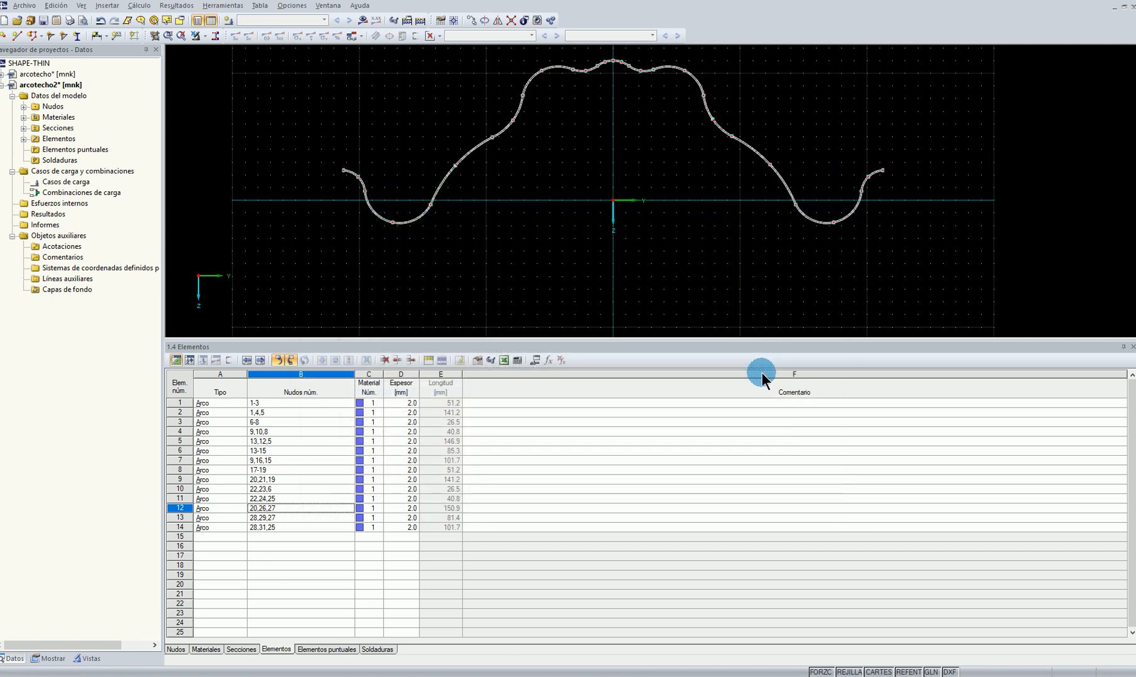
Run the calculation of the arcotecho2 section and display its results
left_click(362, 20)
left_click(547, 352)
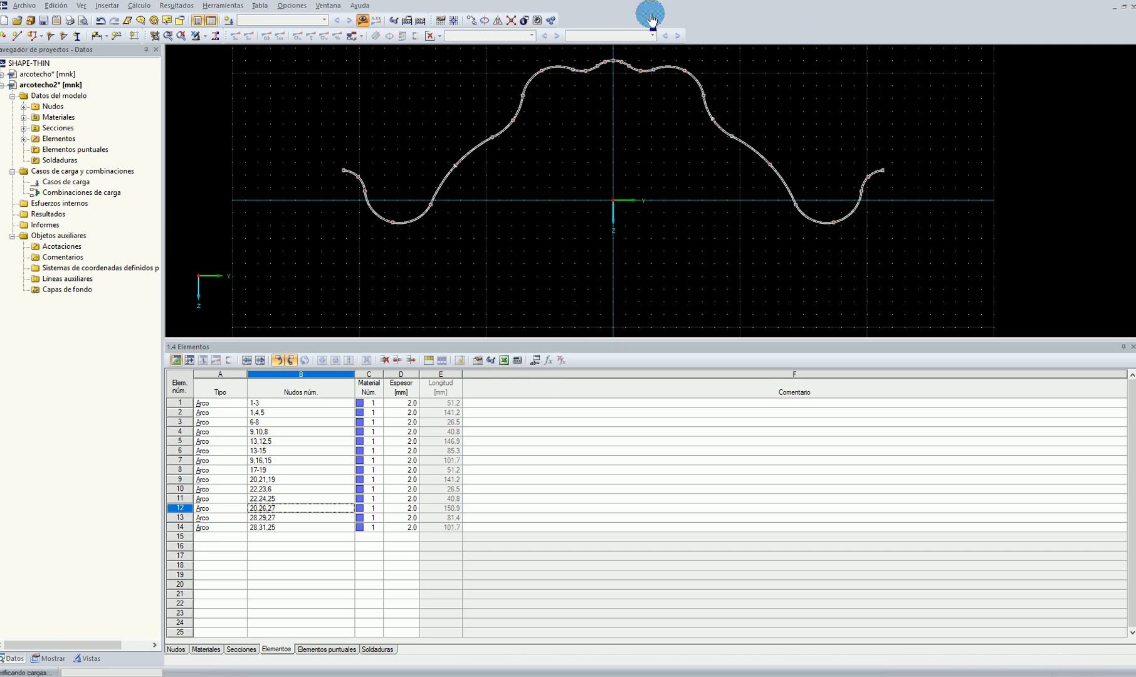
middle_click_drag(702, 263, 641, 289)
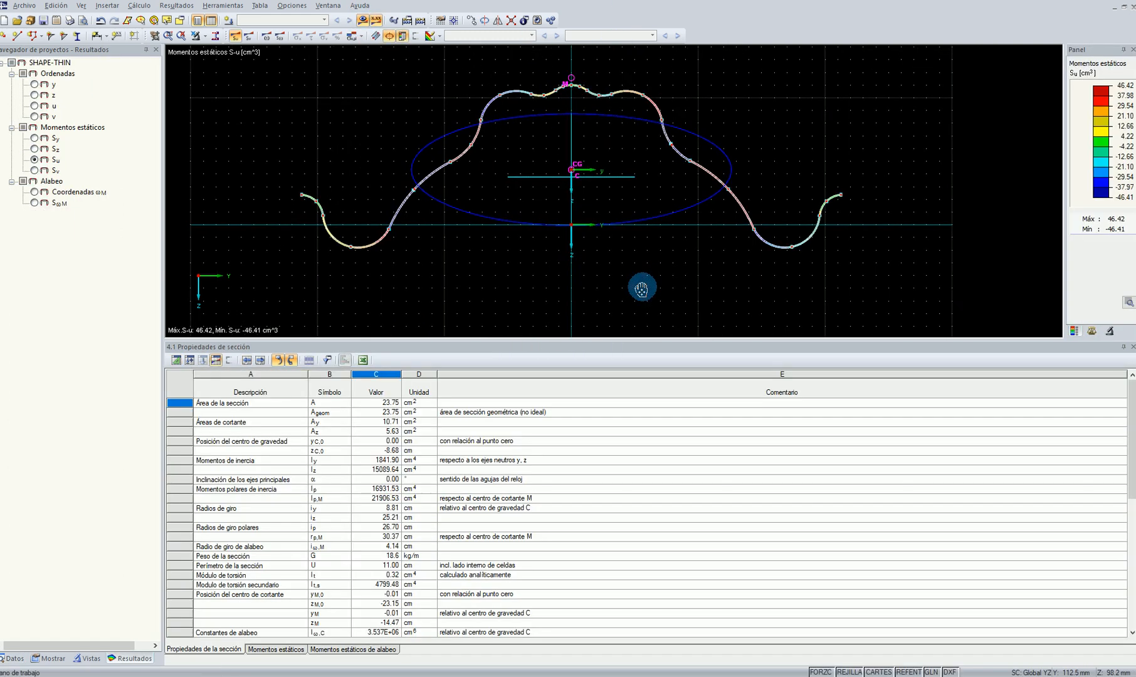
scroll(577, 64, "up", 5)
scroll(568, 97, "down", 5)
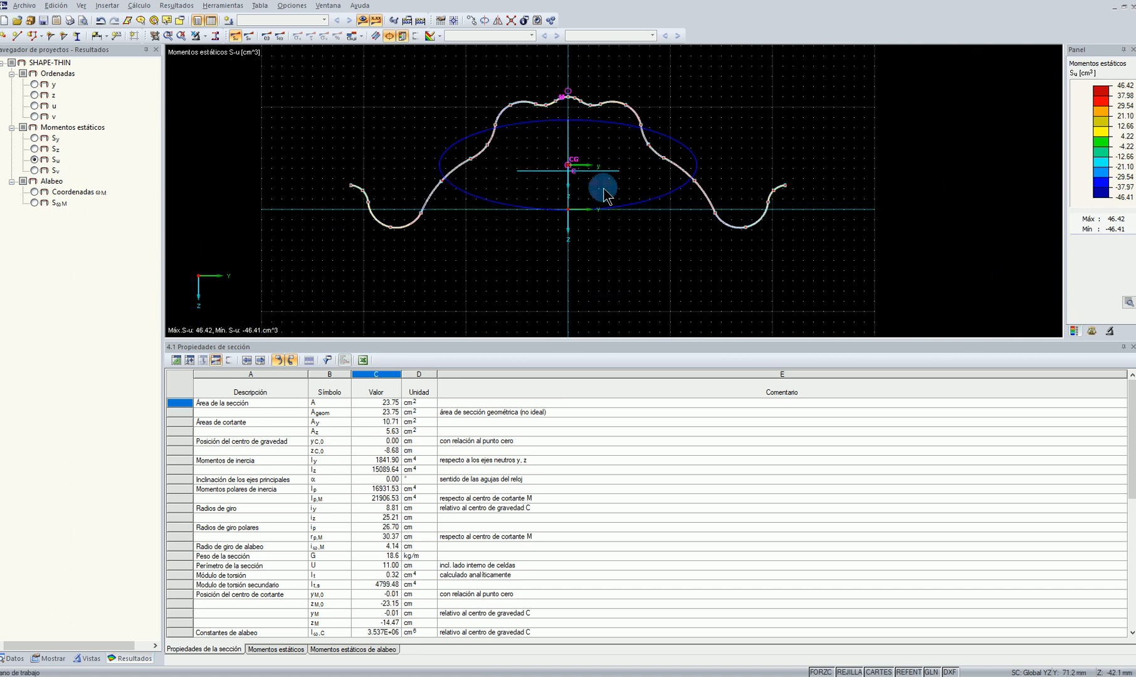
scroll(603, 194, "up", 1)
Examine the section properties, including area, shear areas, centroid, shear centre, warping constants and section moduli, alongside the profile
left_click(380, 403)
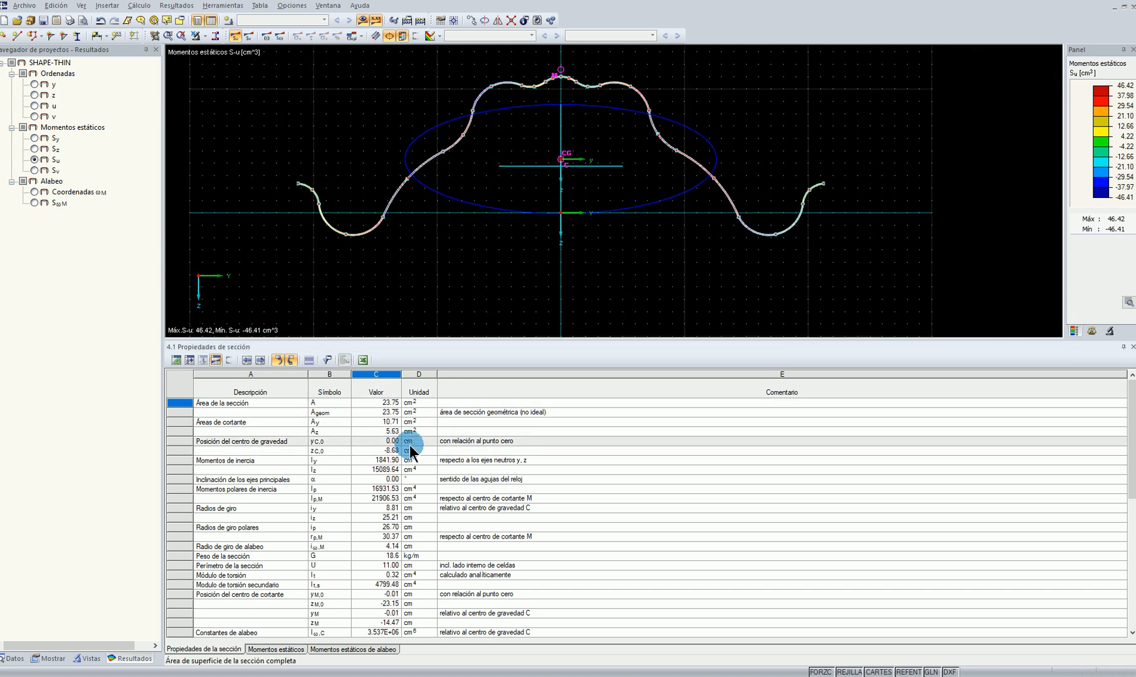
left_click(386, 422)
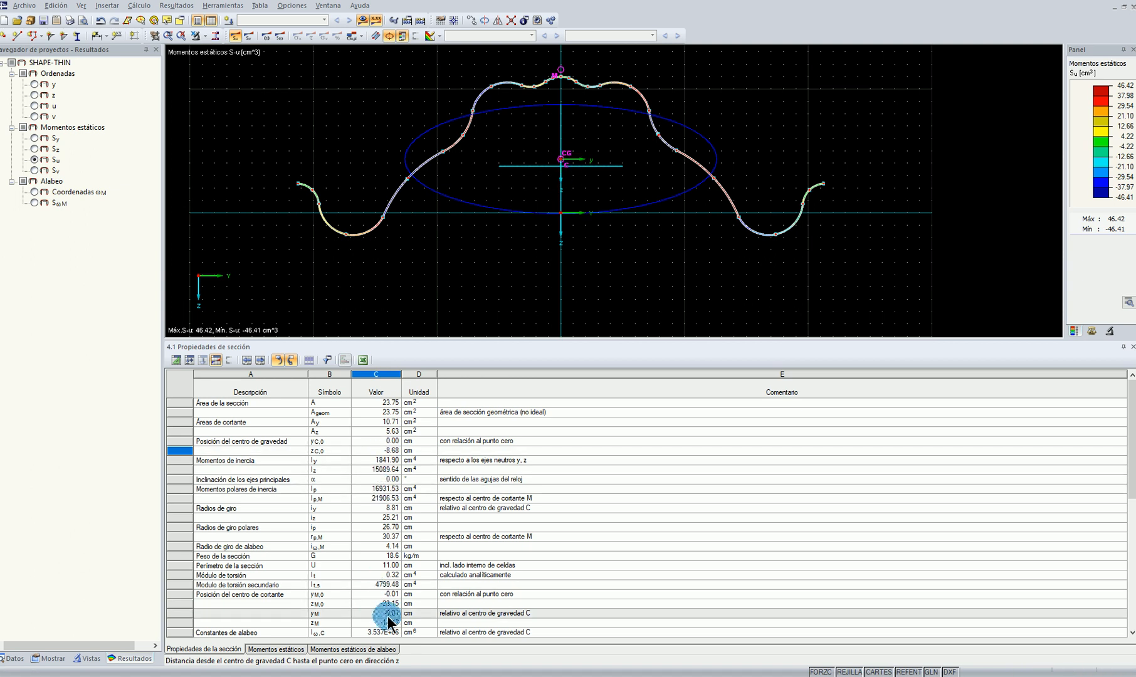
scroll(387, 599, "down", 1)
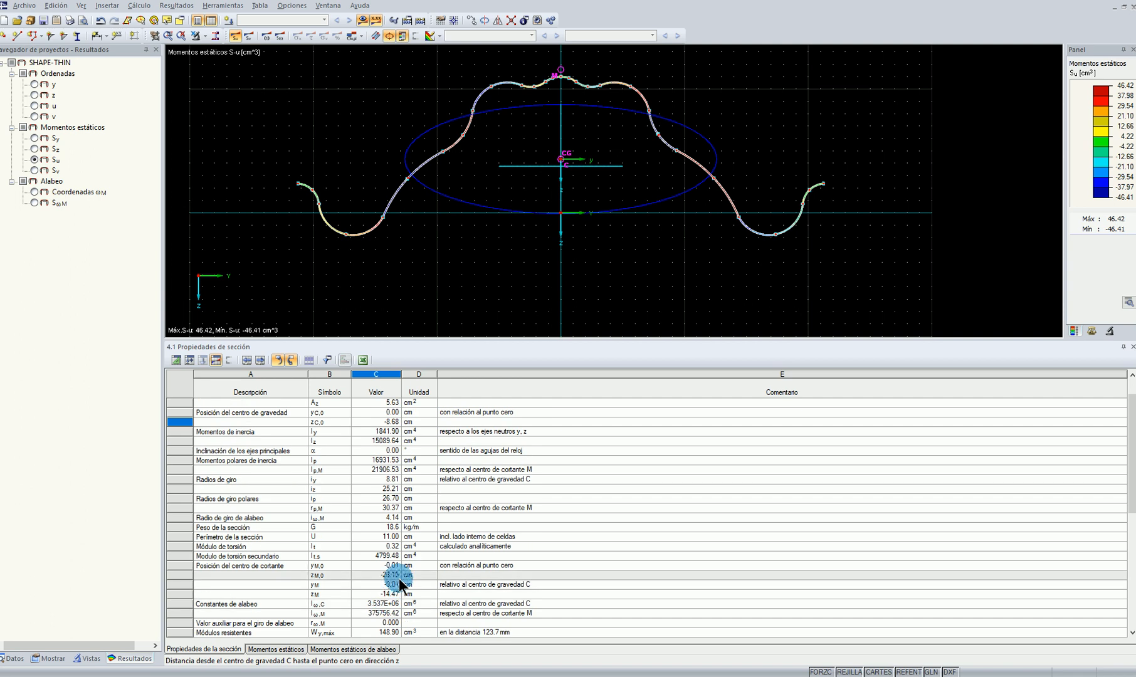
scroll(378, 597, "down", 2)
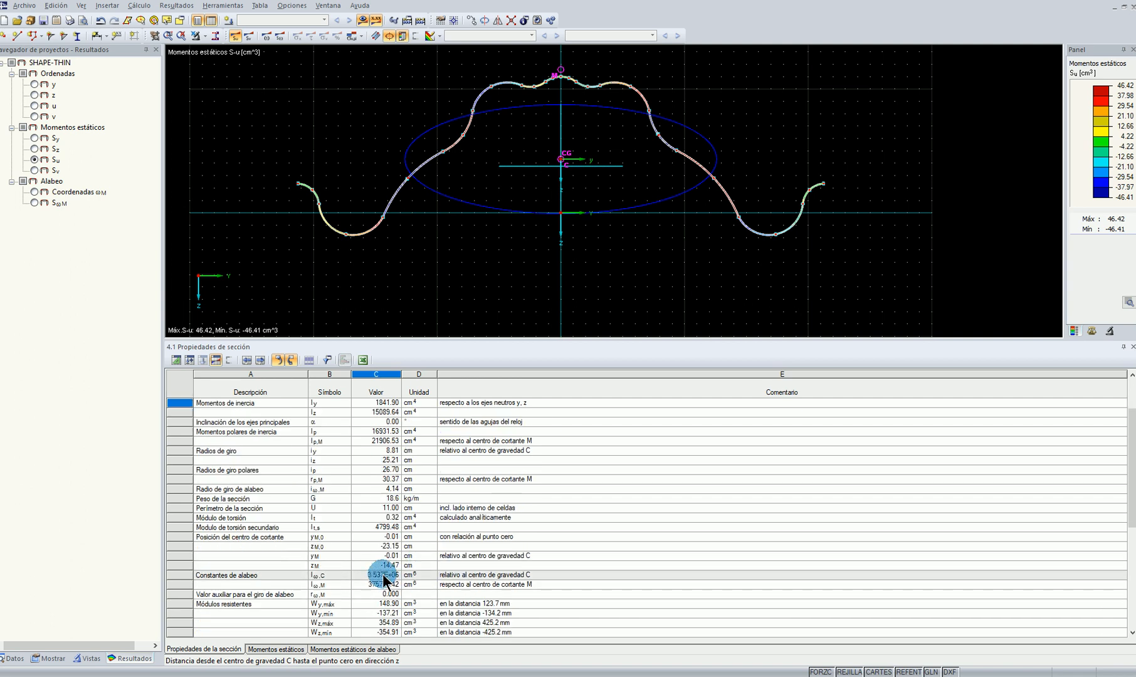
scroll(391, 580, "up", 1)
scroll(392, 580, "down", 1)
left_click(393, 581)
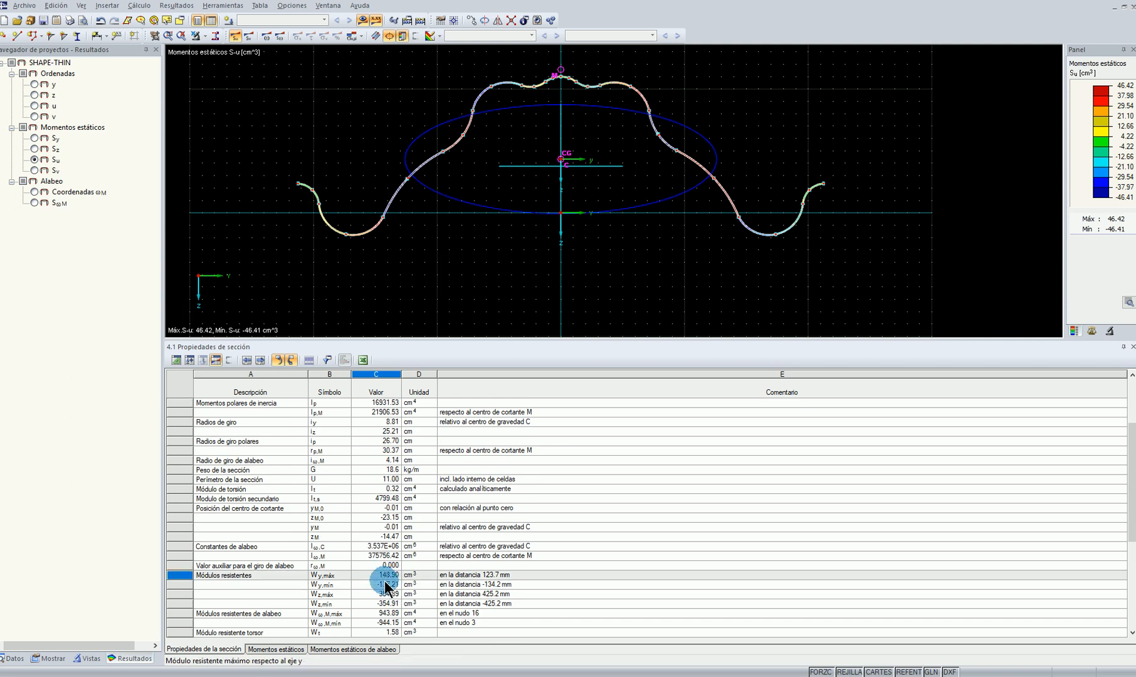
scroll(625, 285, "up", 3)
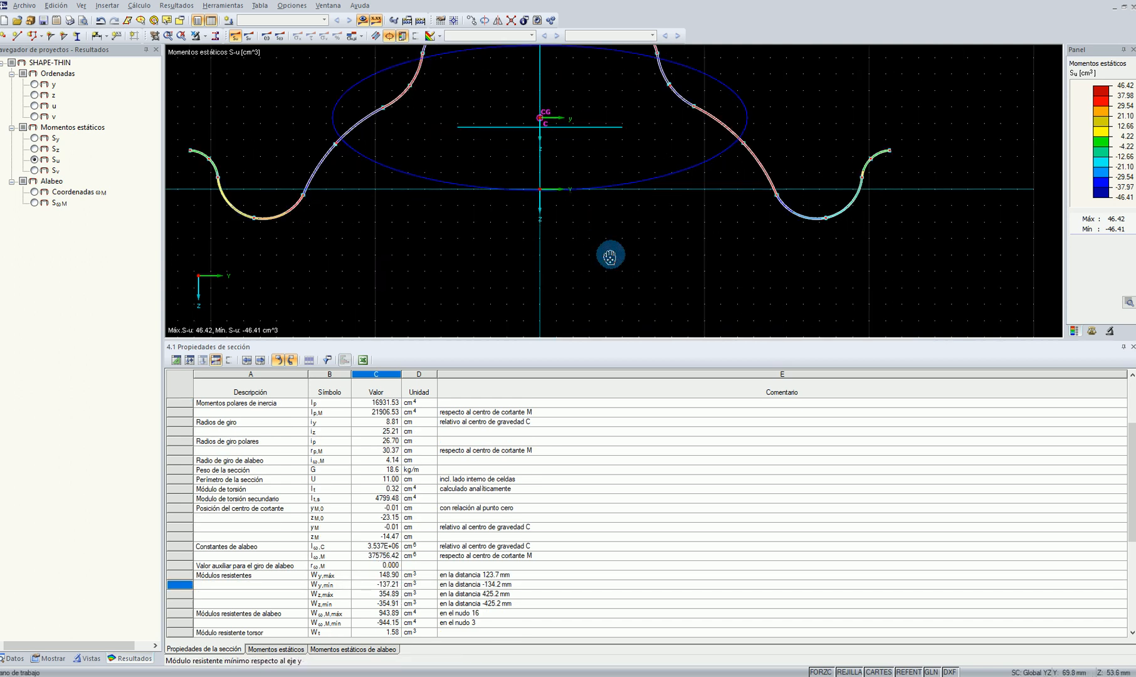
middle_click_drag(592, 228, 620, 327)
middle_click_drag(551, 215, 561, 166)
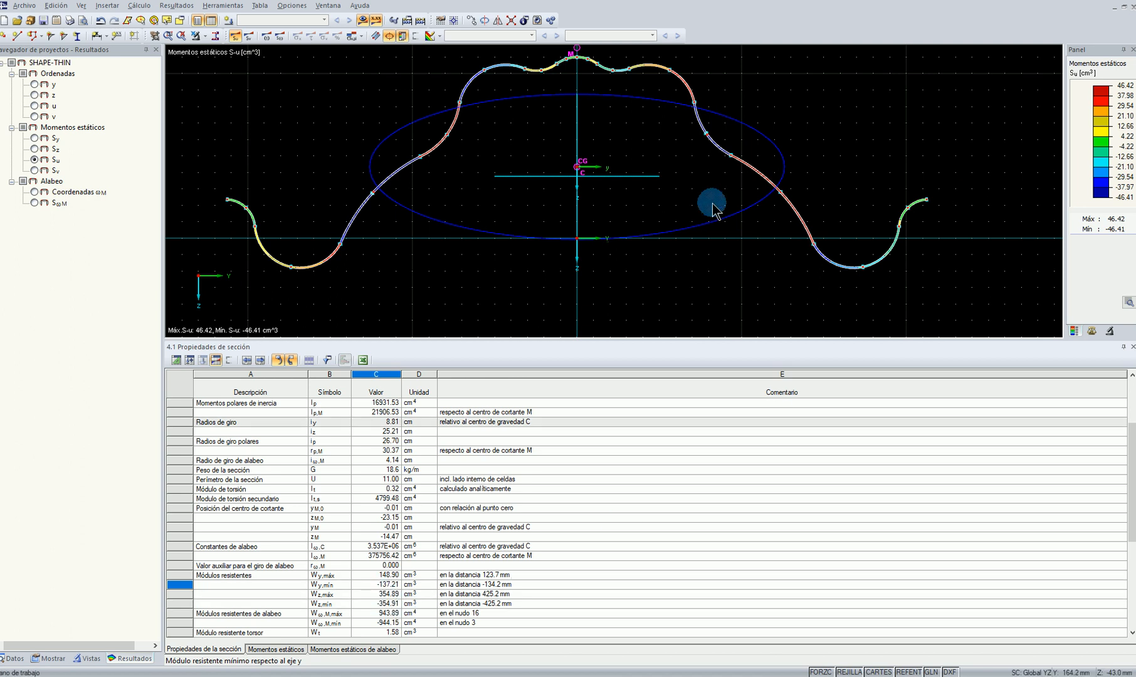
scroll(700, 266, "down", 1)
key("F8")
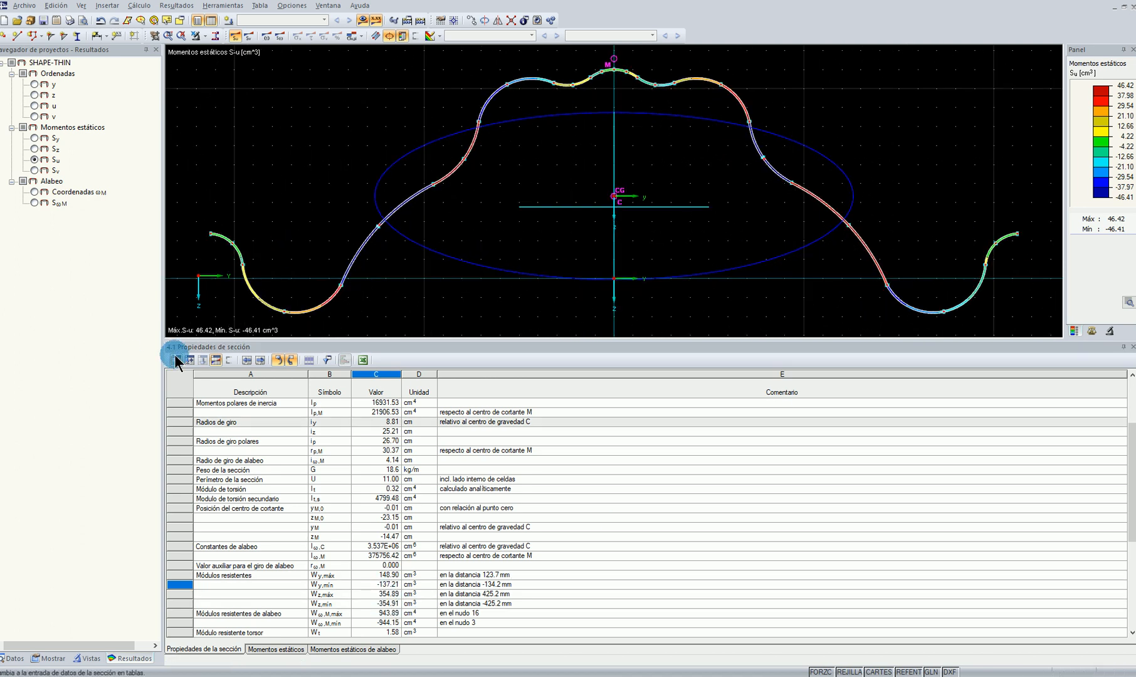
Create load case CC1 with the description Peso propio
left_click(189, 360)
left_click(303, 402)
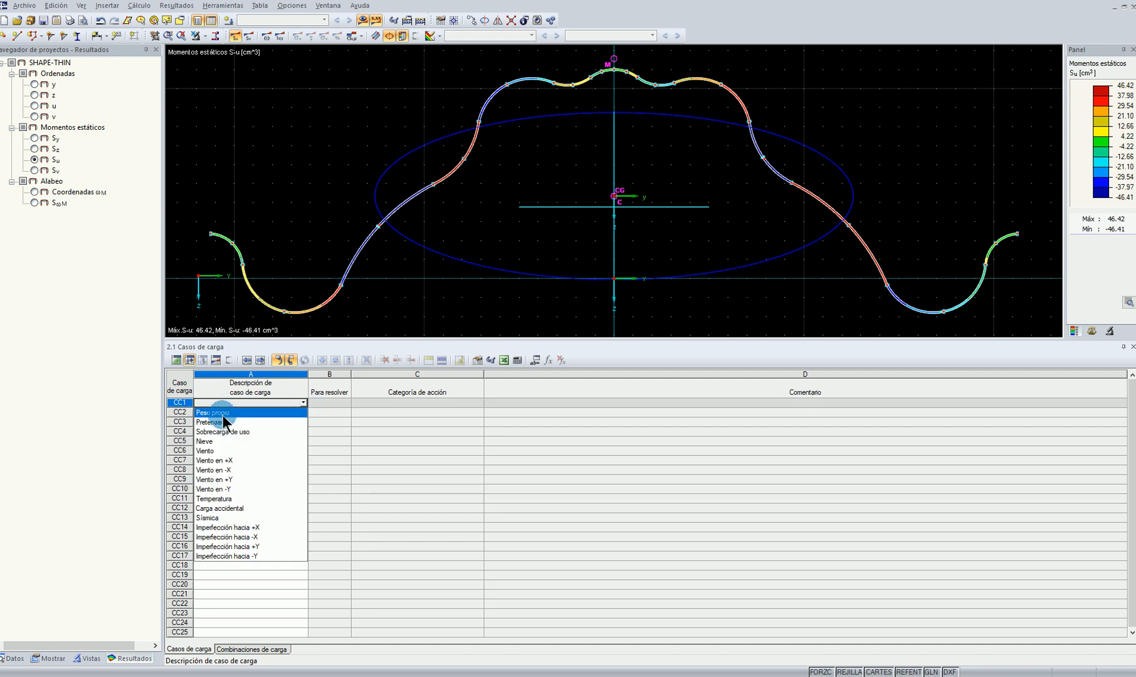
left_click(223, 414)
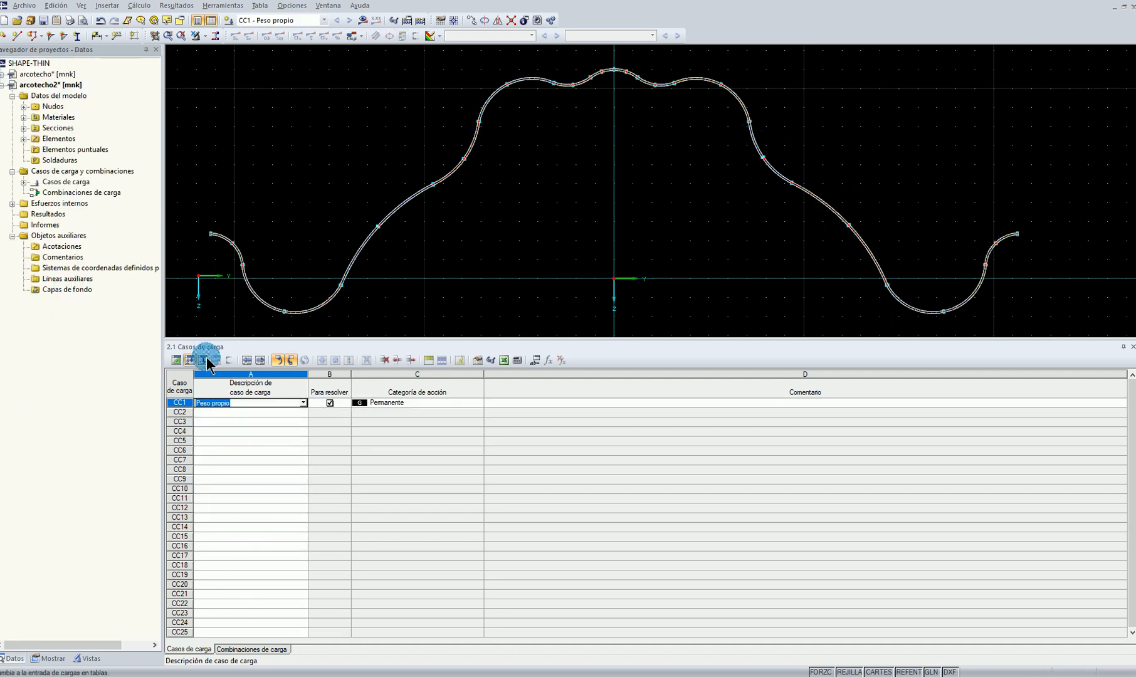
Enter an axial force N of -100 kN for member 1 at position 0.0 mm in load case CC1
left_click(202, 360)
left_click(237, 402)
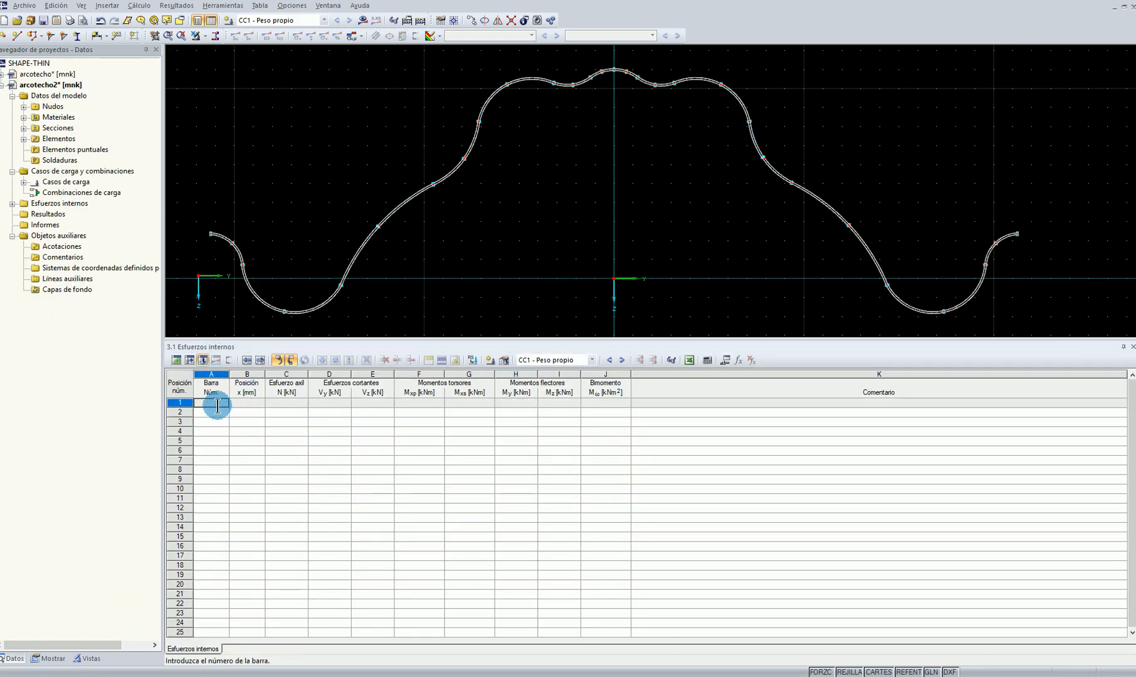
left_click(247, 403)
left_click(280, 403)
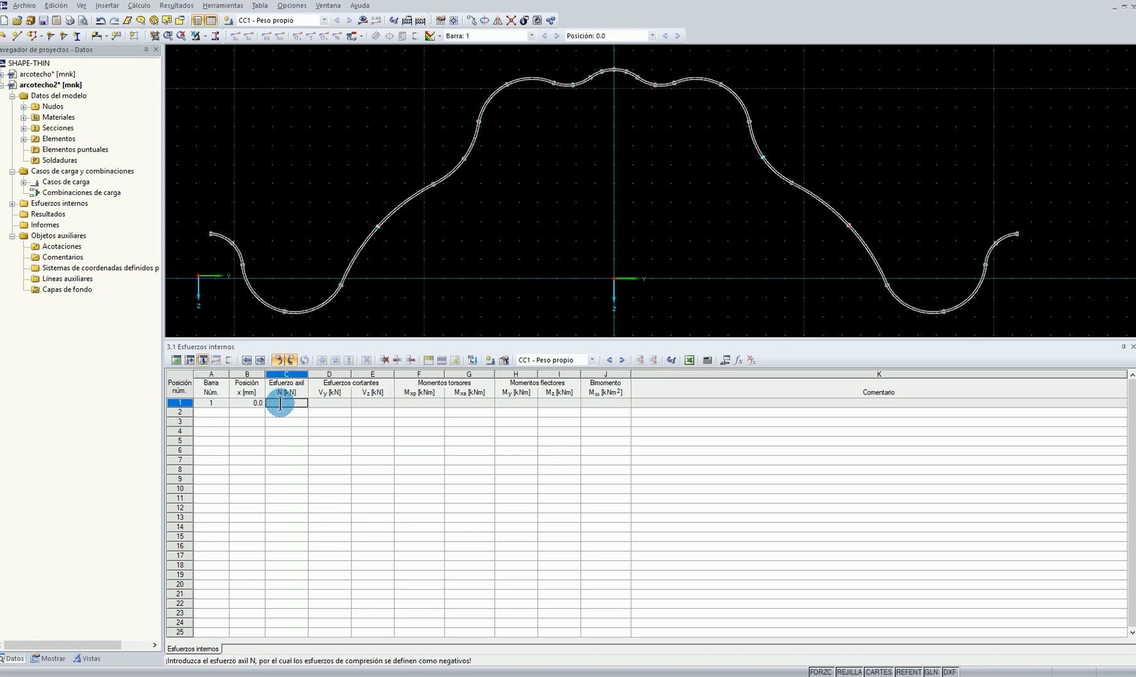
left_click(287, 470)
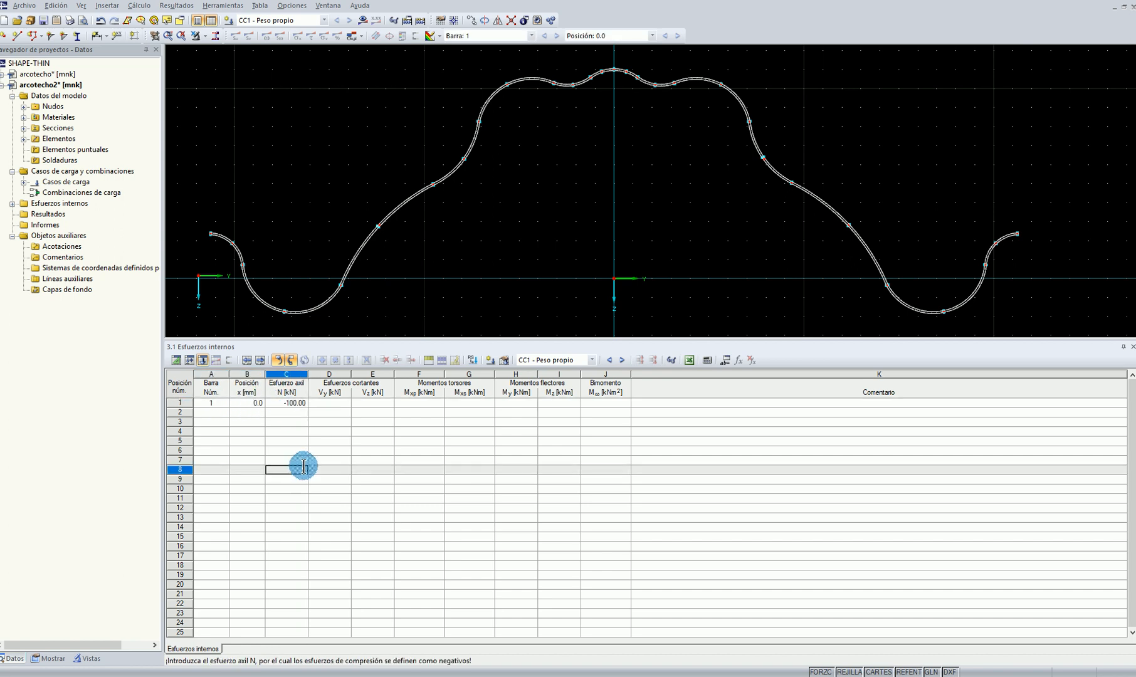
Calculate the section with the CC1 internal forces and display the σx normal stresses
left_click(362, 20)
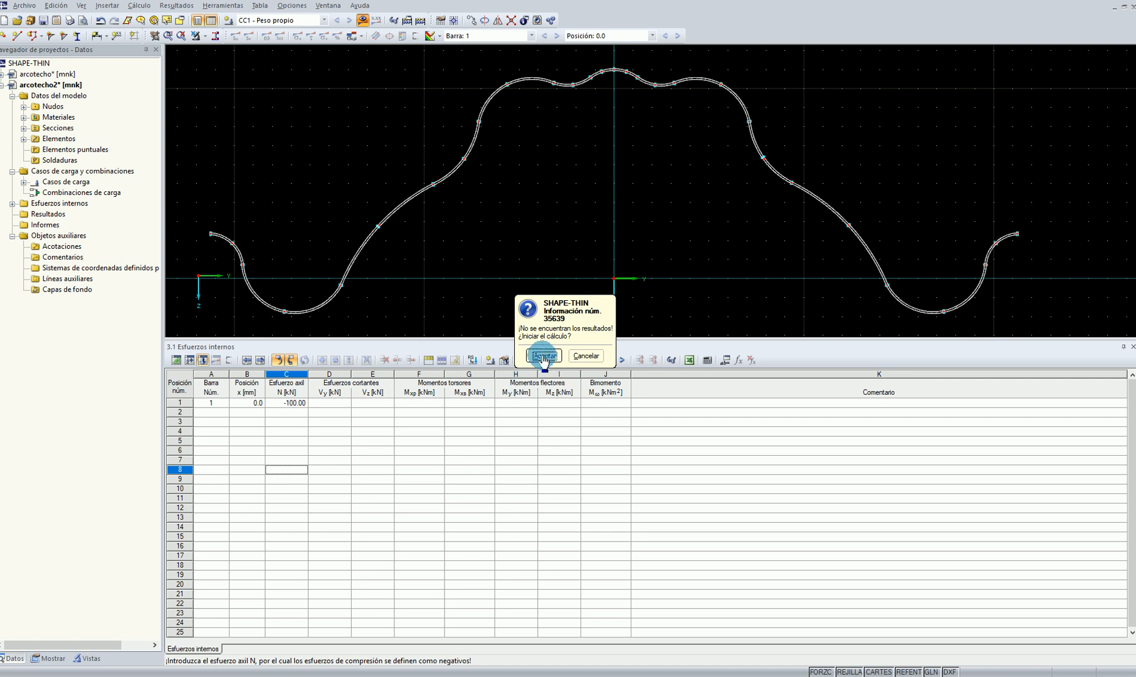
left_click(544, 356)
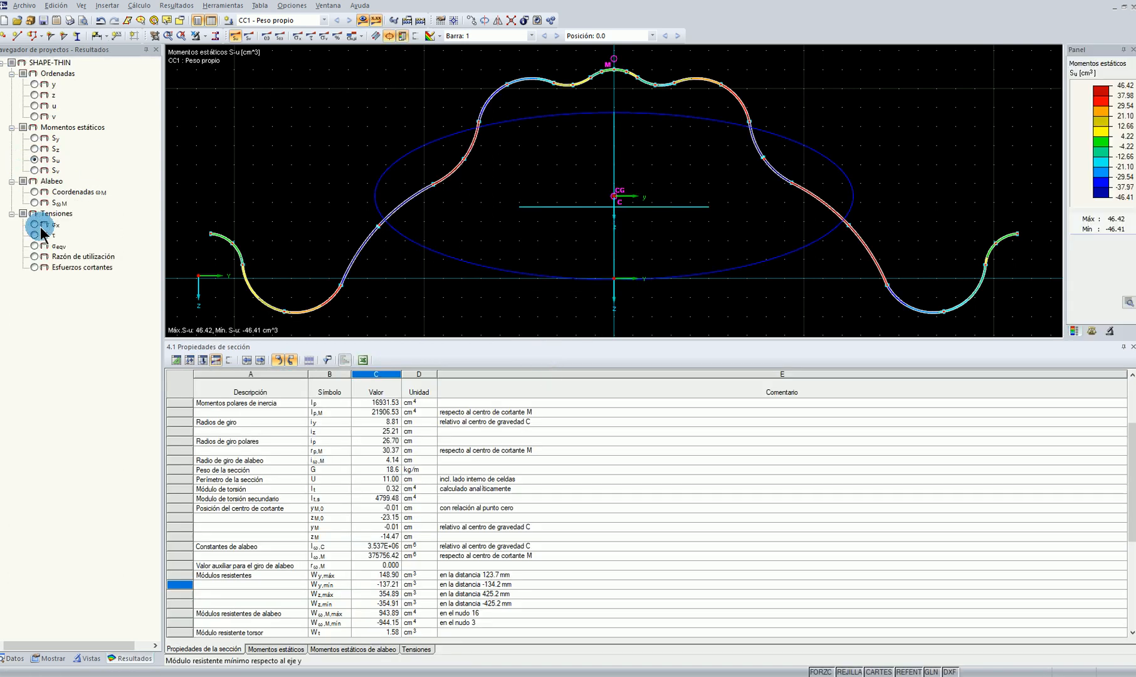
left_click(38, 226)
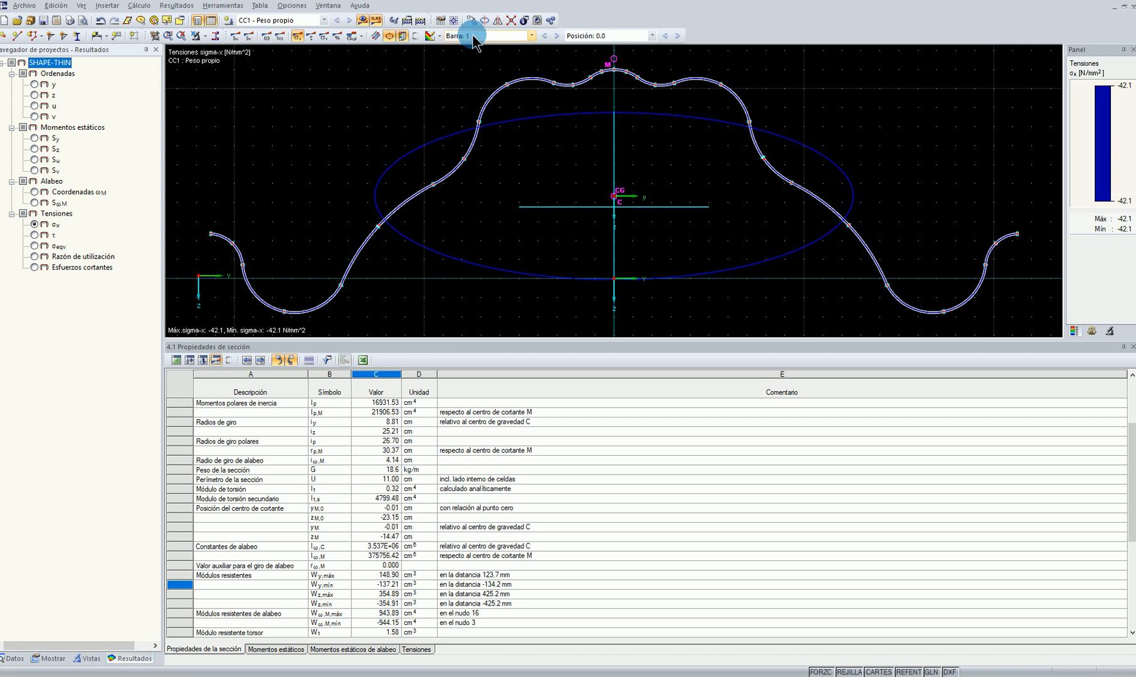
Show the σx stresses as hatched diagrams along the profile, with the element diagram scale factor set to 0.375
left_click(439, 36)
left_click(460, 68)
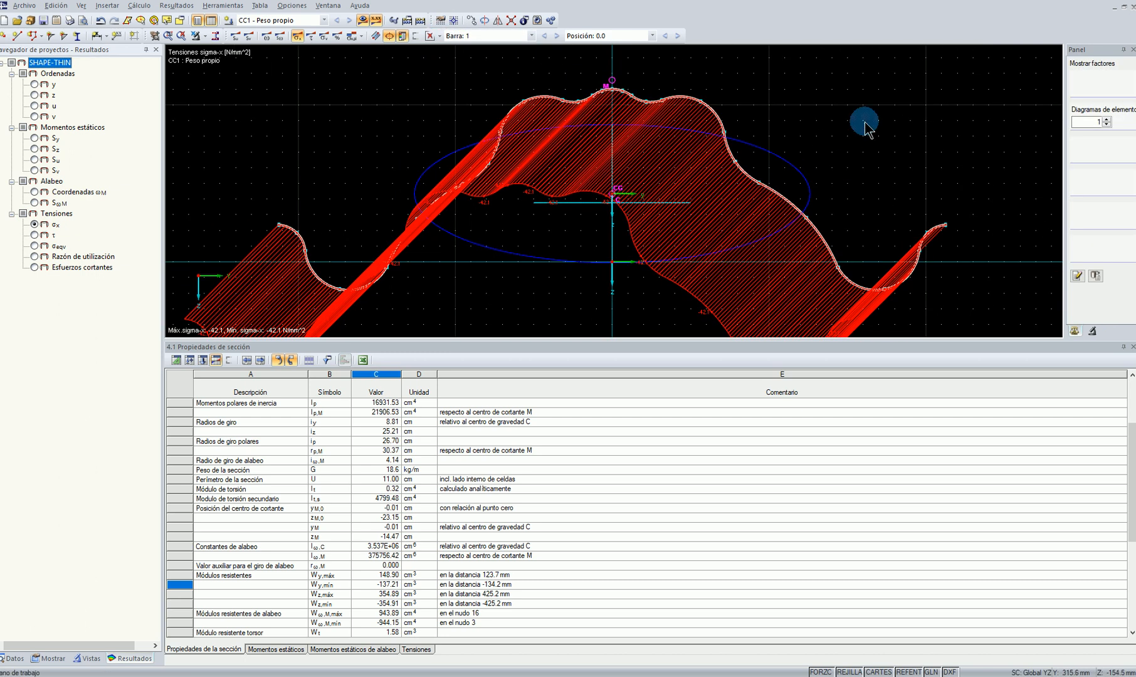
left_click(1077, 331)
scroll(1090, 122, "down", 2)
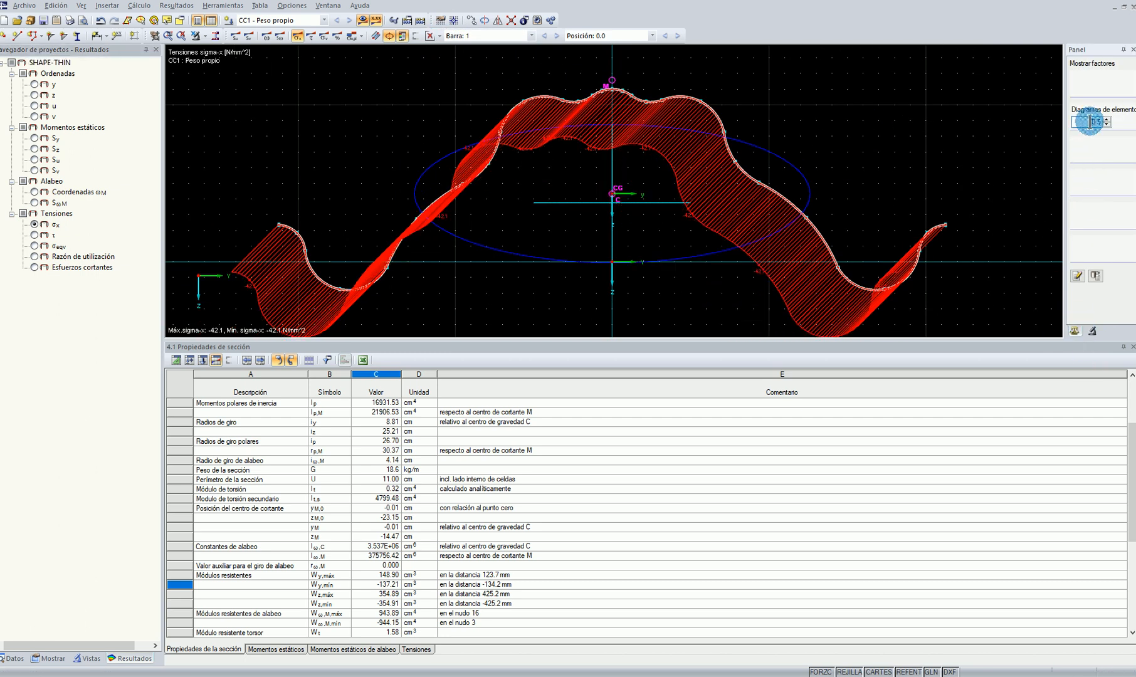
scroll(1090, 122, "down", 1)
middle_click_drag(307, 278, 322, 225)
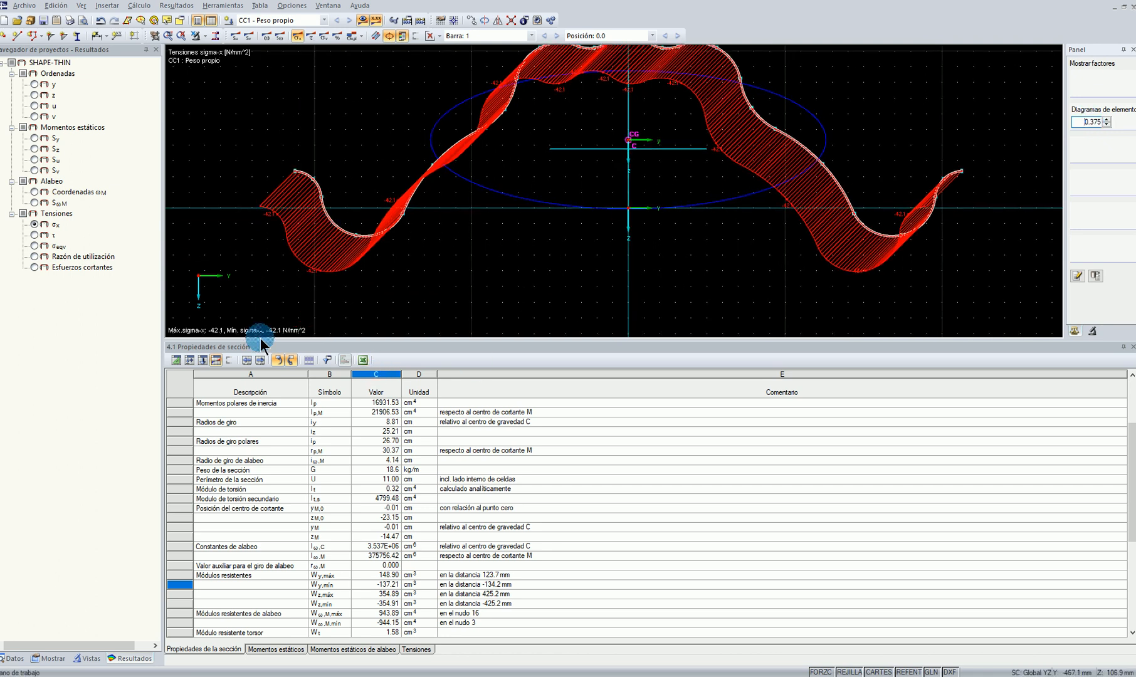
Add a bending moment My of 15 kNm to the member 1 internal forces in CC1 and recalculate the results
left_click(203, 360)
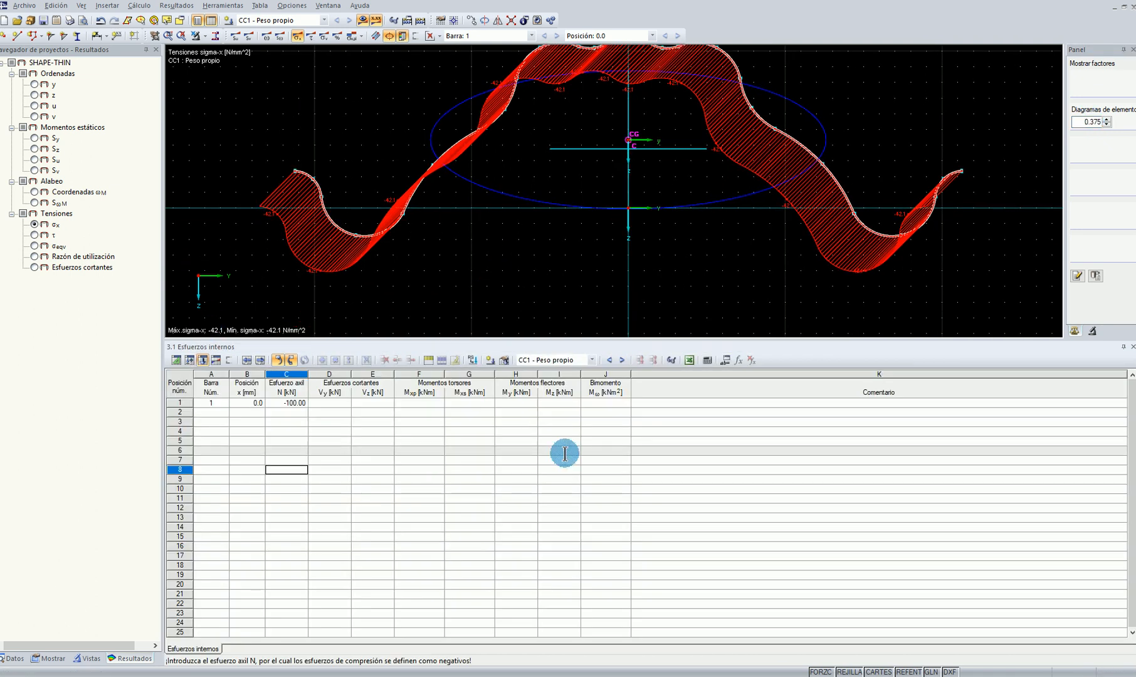
left_click(520, 404)
middle_click_drag(709, 251, 593, 285)
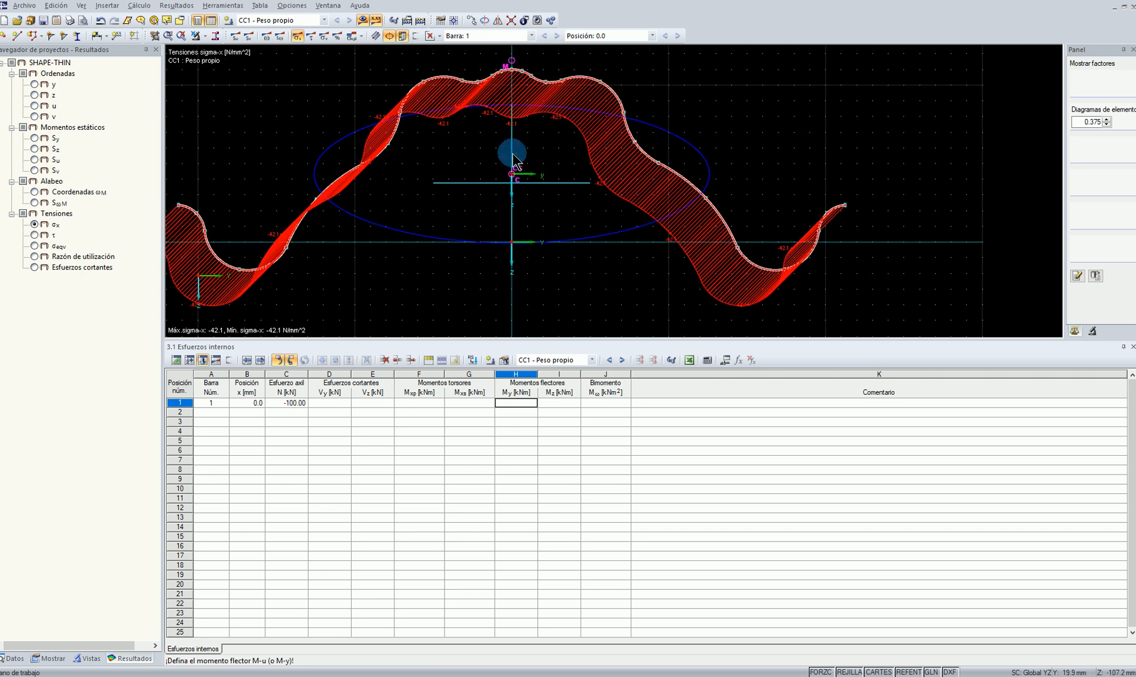
middle_click_drag(577, 182, 598, 210)
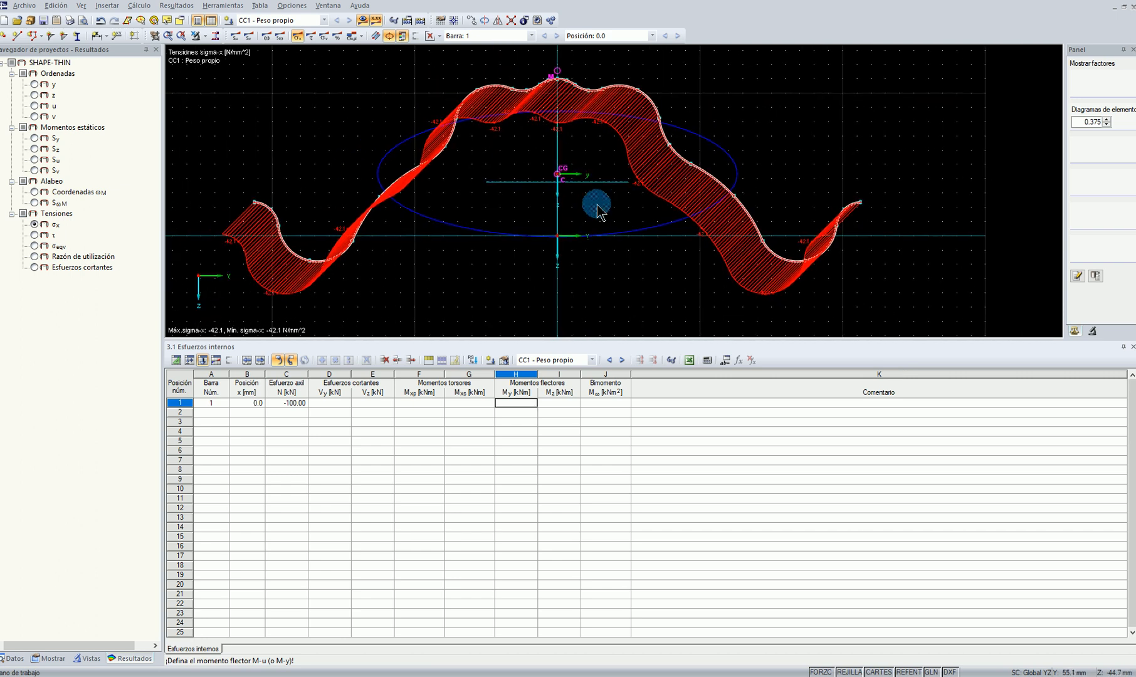
left_click(504, 401)
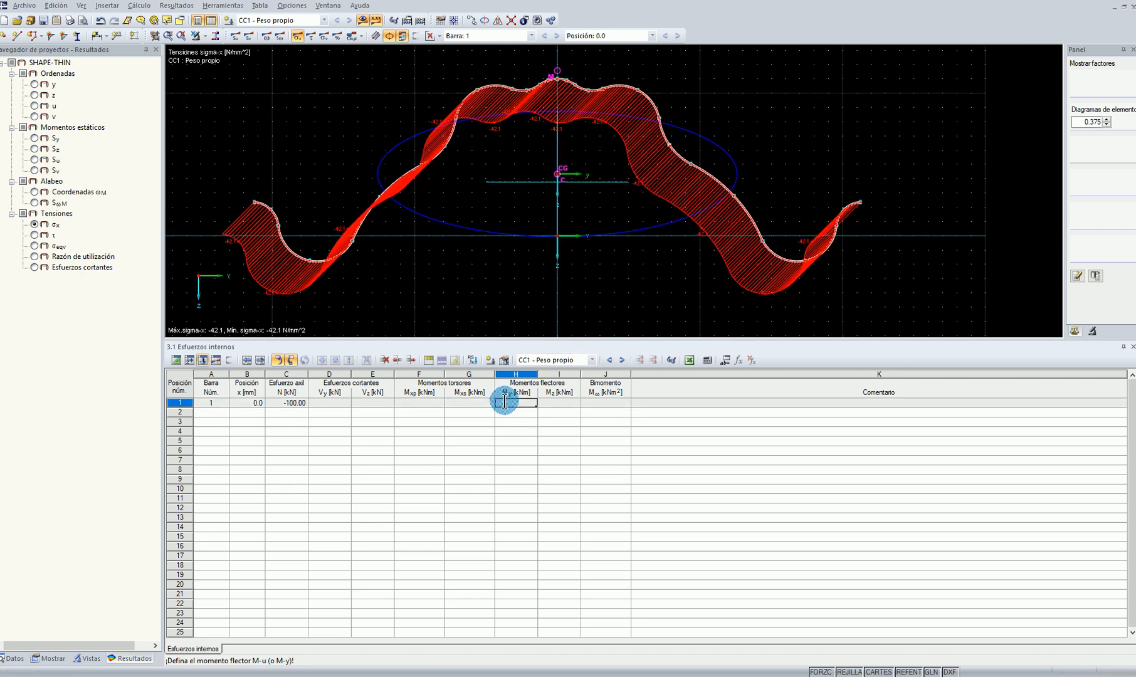
type("15")
left_click(502, 468)
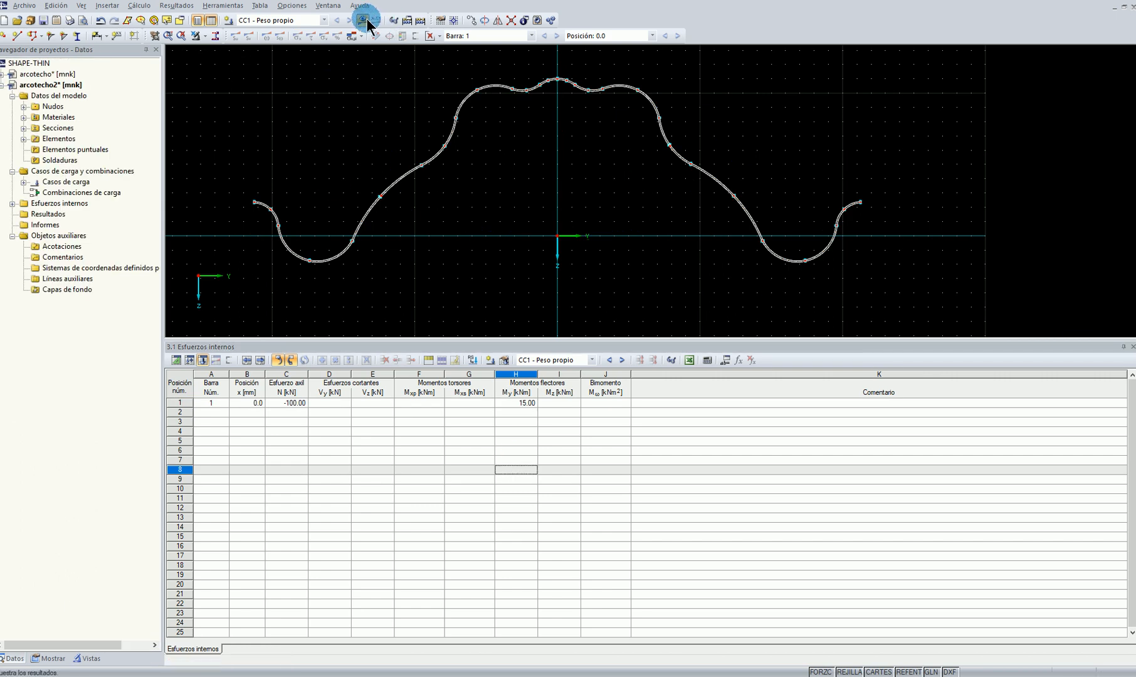
left_click(367, 18)
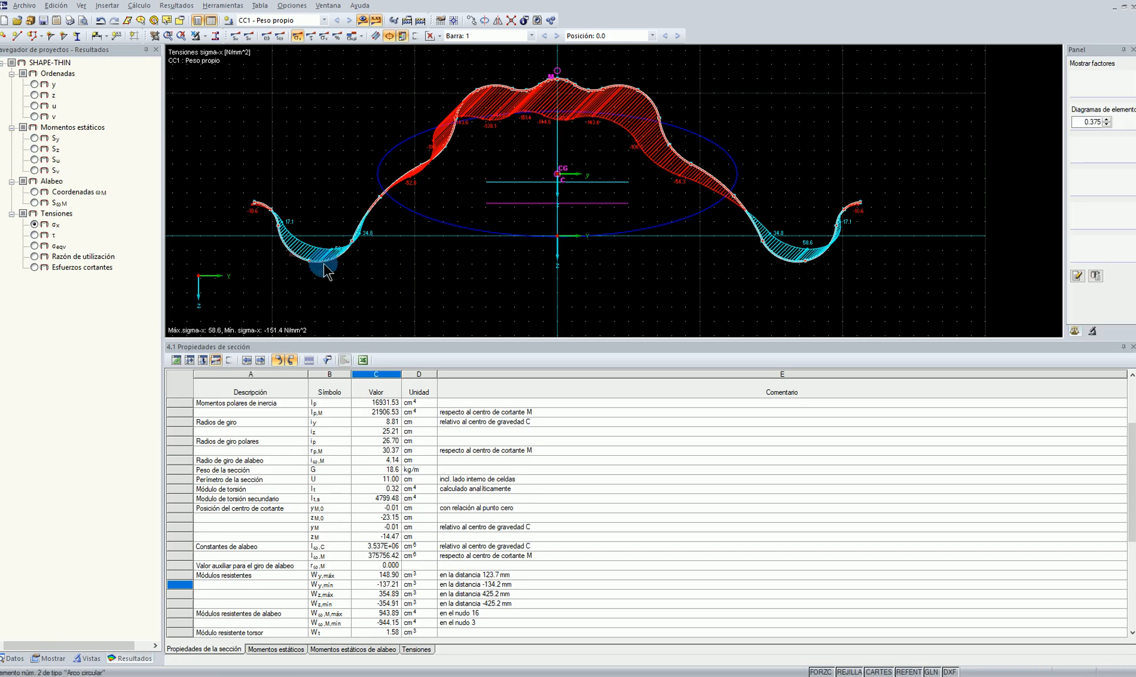
Examine the σx stress distribution under combined axial force and bending in the lower valleys, the flanks and the crown
scroll(863, 249, "up", 1)
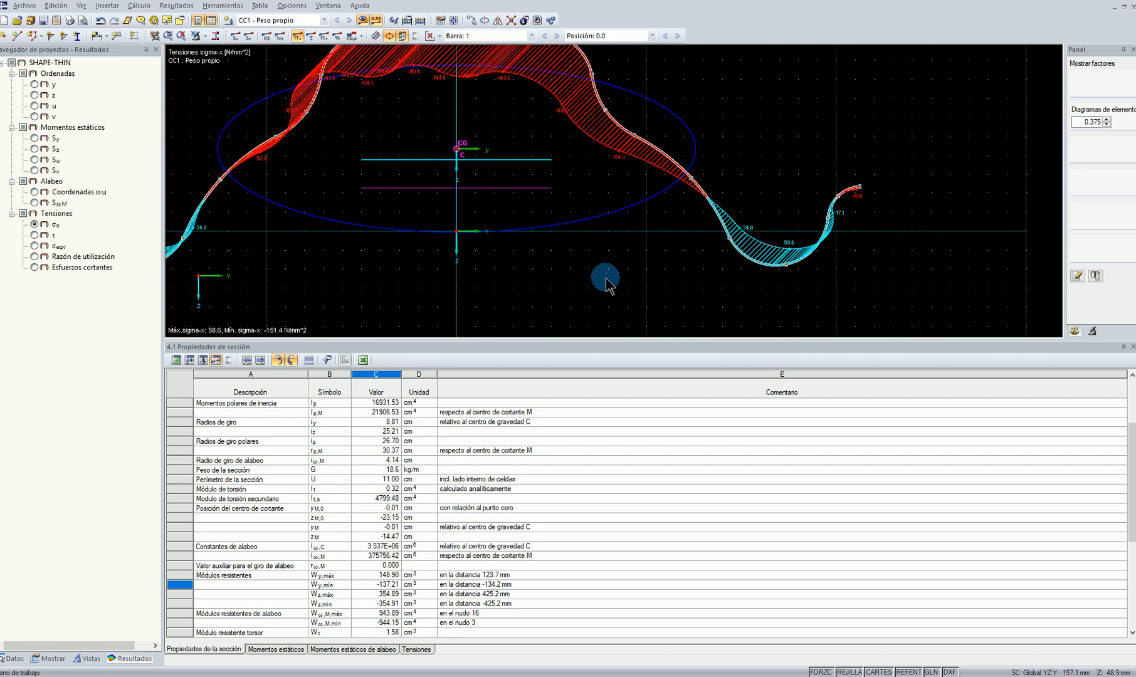
scroll(731, 279, "down", 2)
scroll(731, 281, "up", 3)
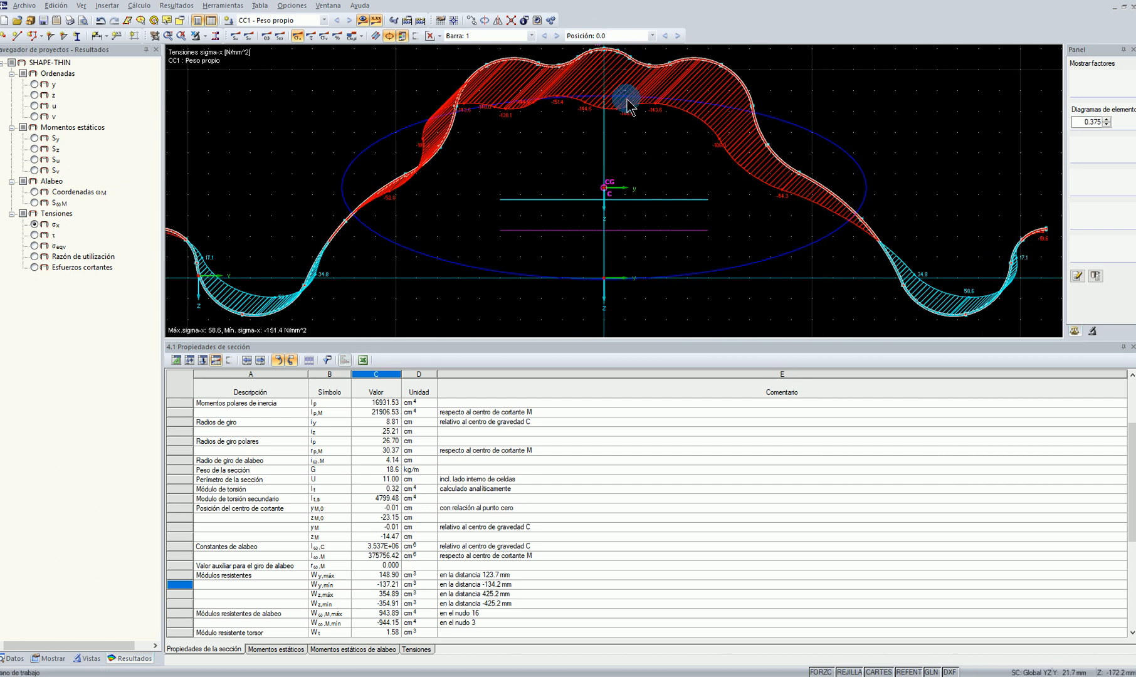
scroll(627, 107, "down", 1)
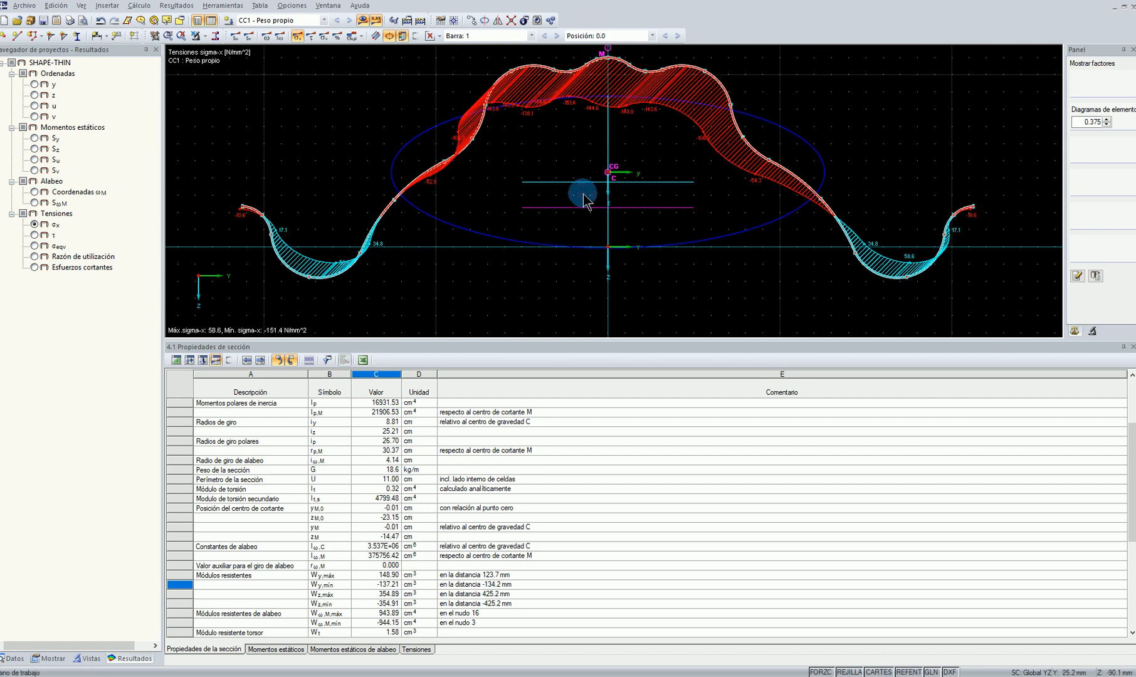
scroll(301, 263, "up", 2)
scroll(269, 245, "up", 2)
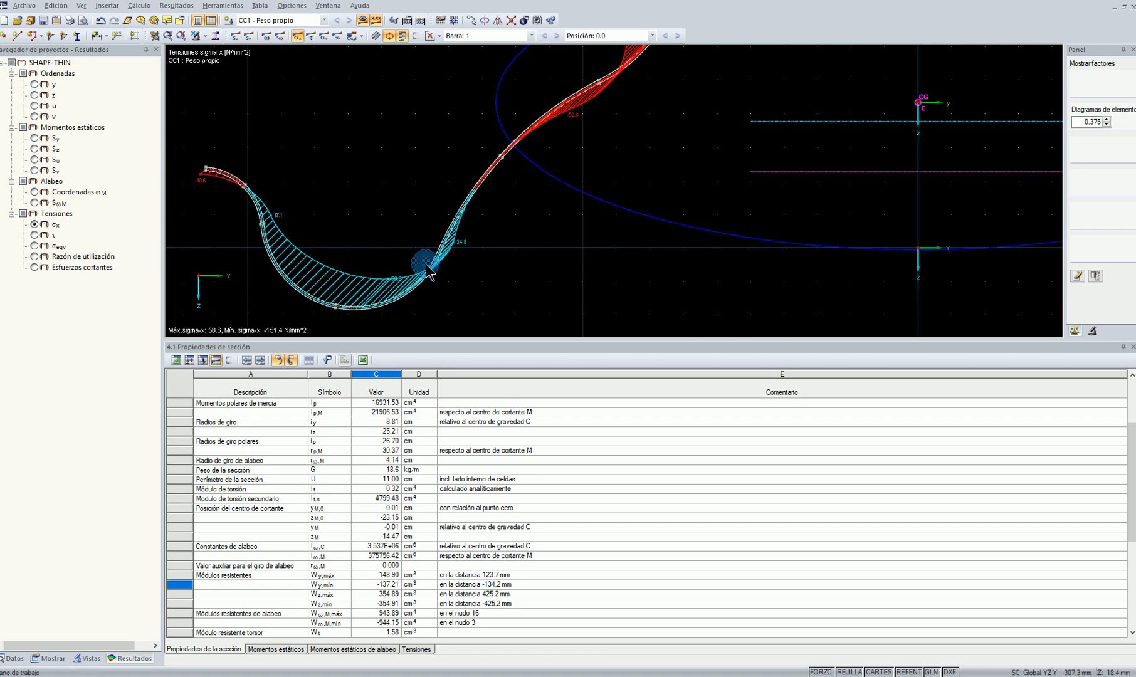
middle_click_drag(600, 178, 503, 185)
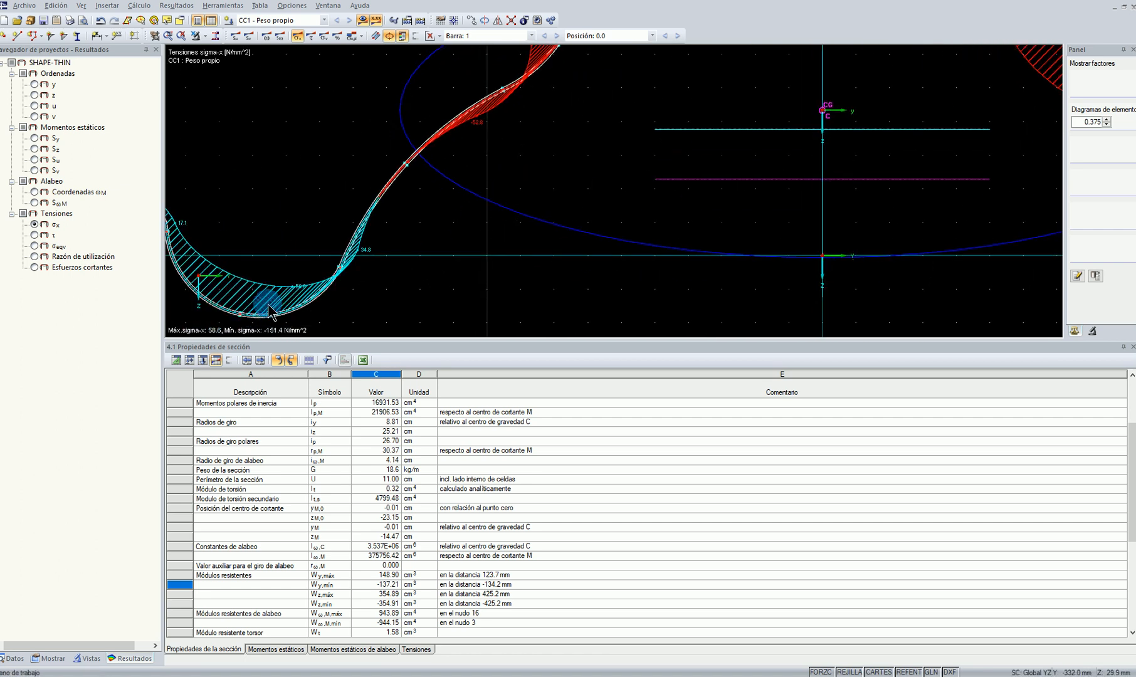
middle_click_drag(264, 309, 306, 286)
middle_click_drag(687, 118, 525, 283)
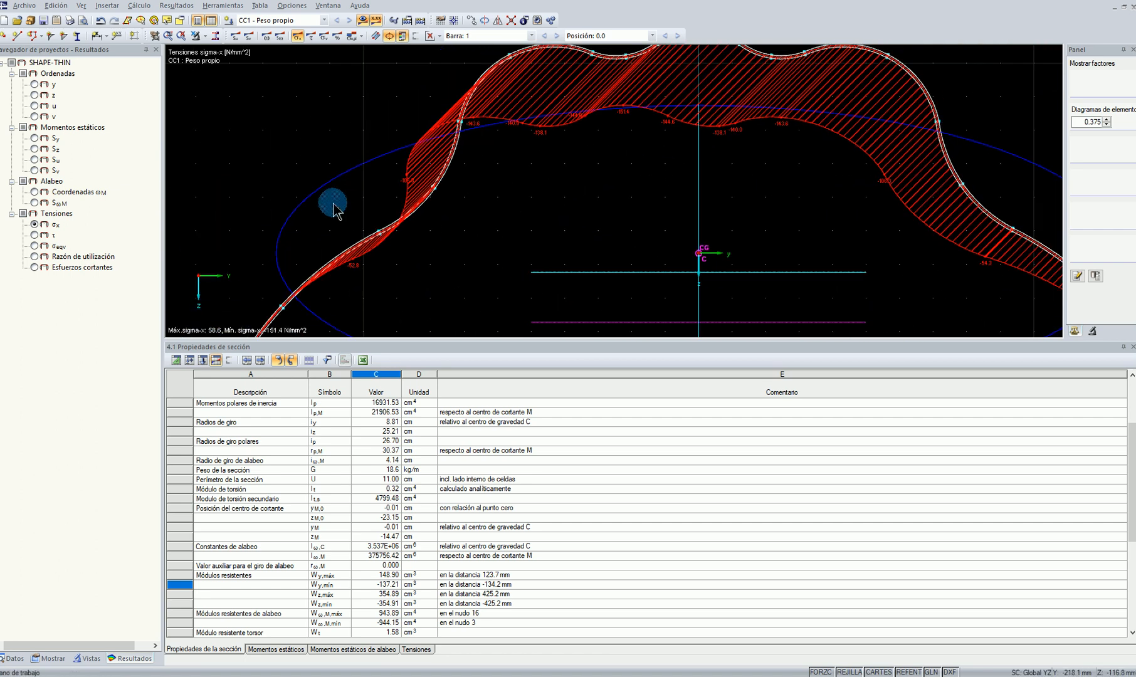
scroll(350, 210, "up", 3)
scroll(749, 247, "down", 2)
middle_click_drag(714, 265, 572, 327)
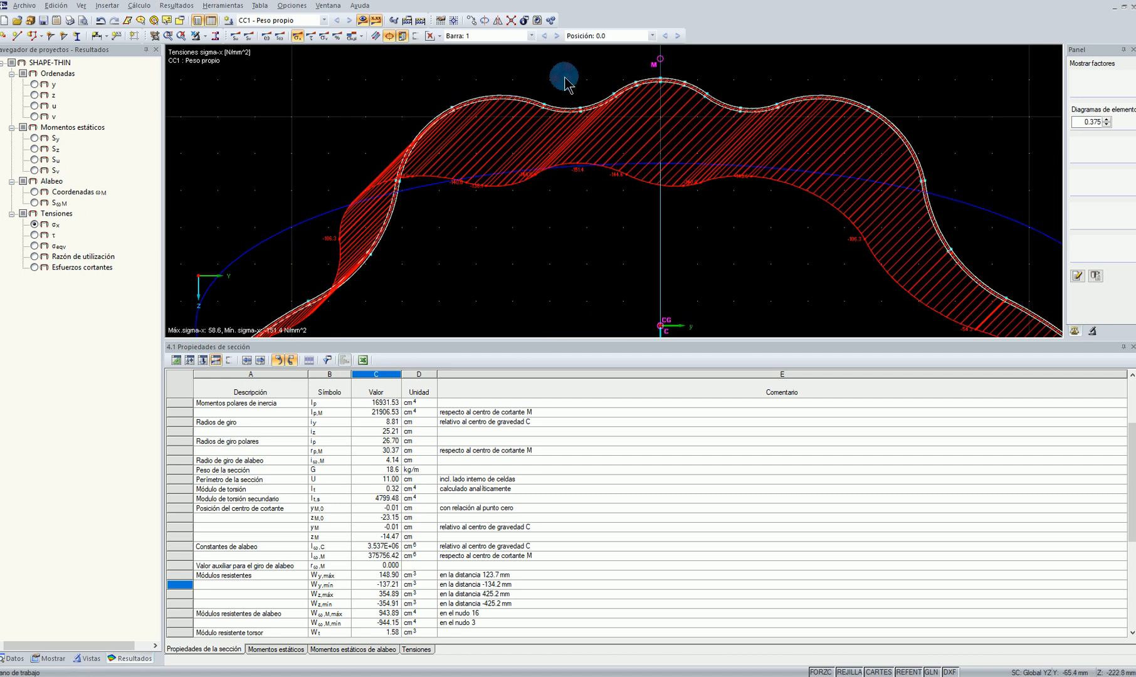
Examine the σx stresses from the crown down to the opposite valley and over the whole profile
middle_click_drag(937, 162, 617, 12)
scroll(745, 182, "down", 4)
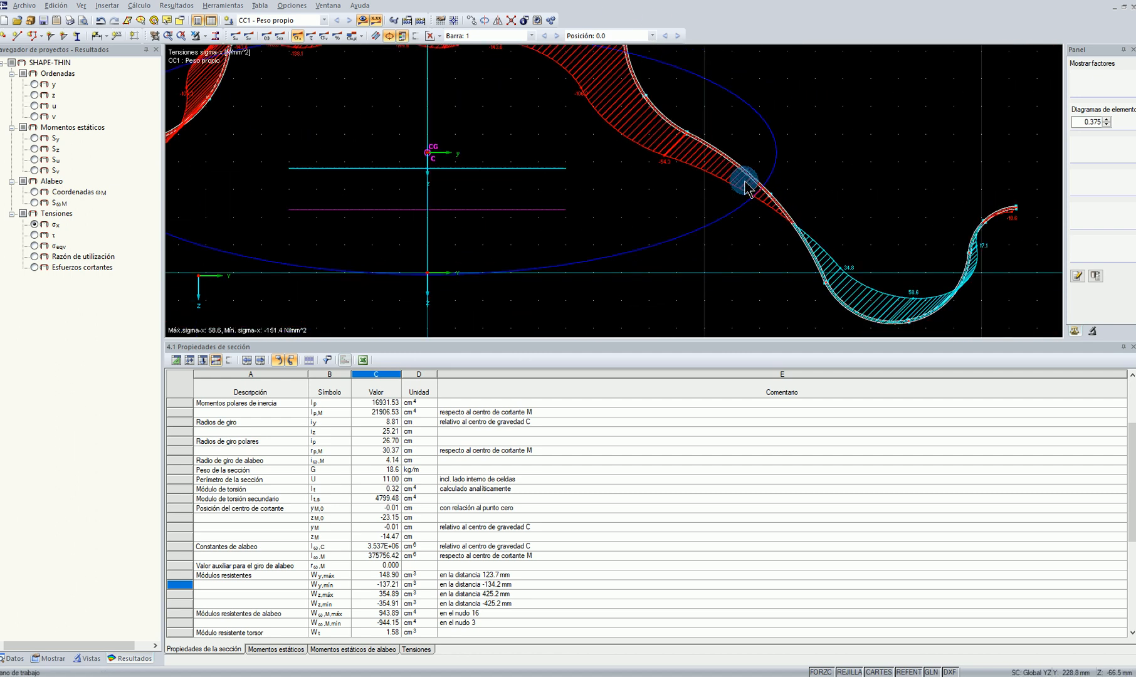
left_click_drag(812, 203, 785, 97)
left_click_drag(909, 270, 821, 282)
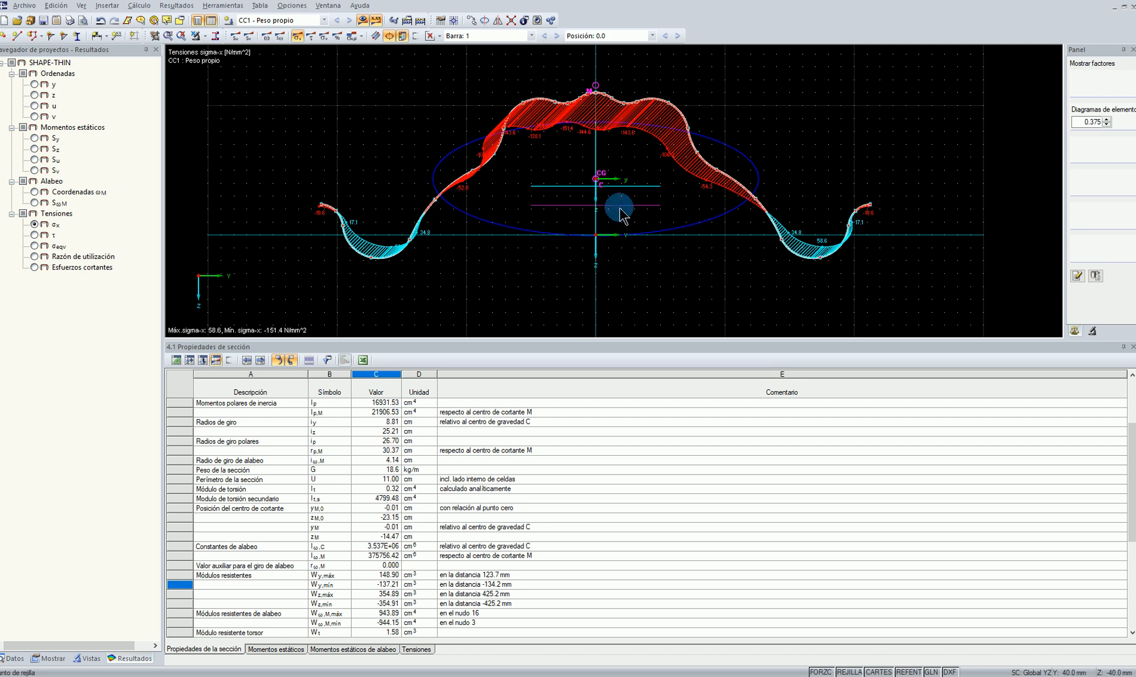
scroll(609, 204, "up", 3)
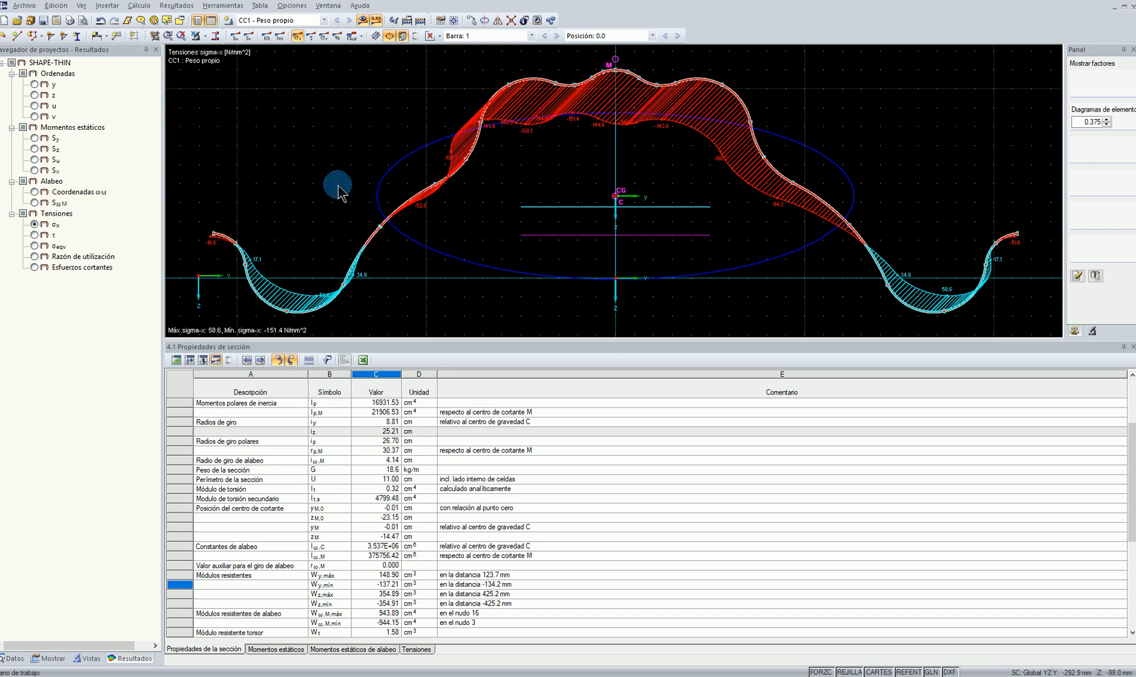
Save the section model including its results as arcotecho2.du8 on the desktop
left_click(25, 6)
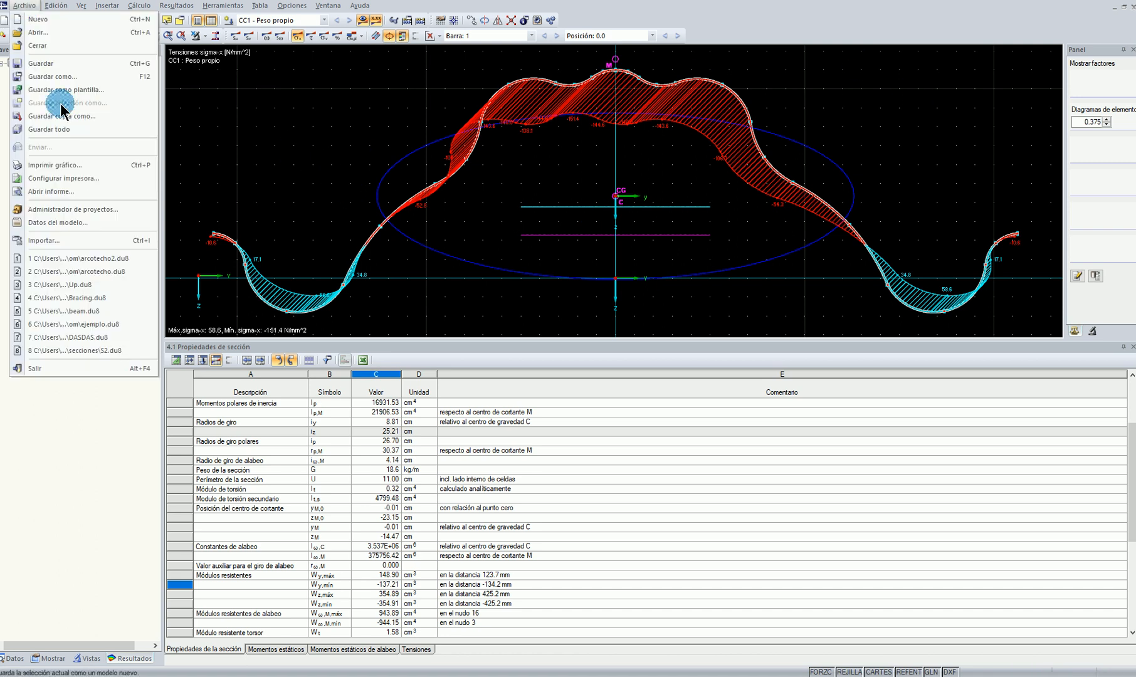
left_click(56, 76)
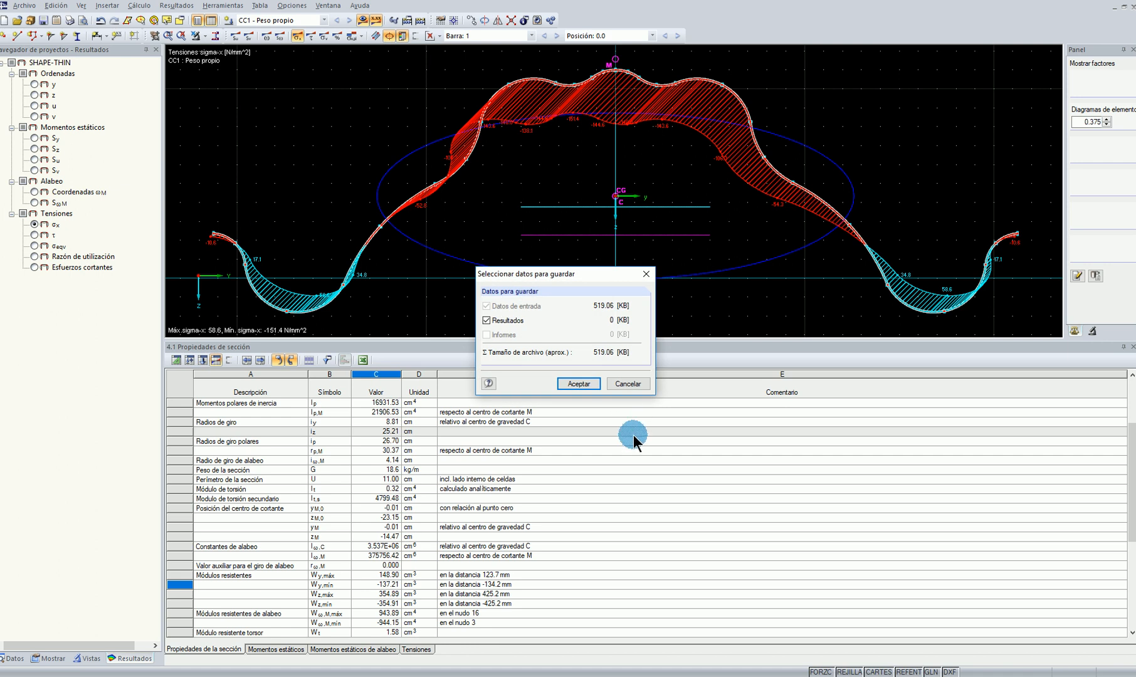
left_click(578, 384)
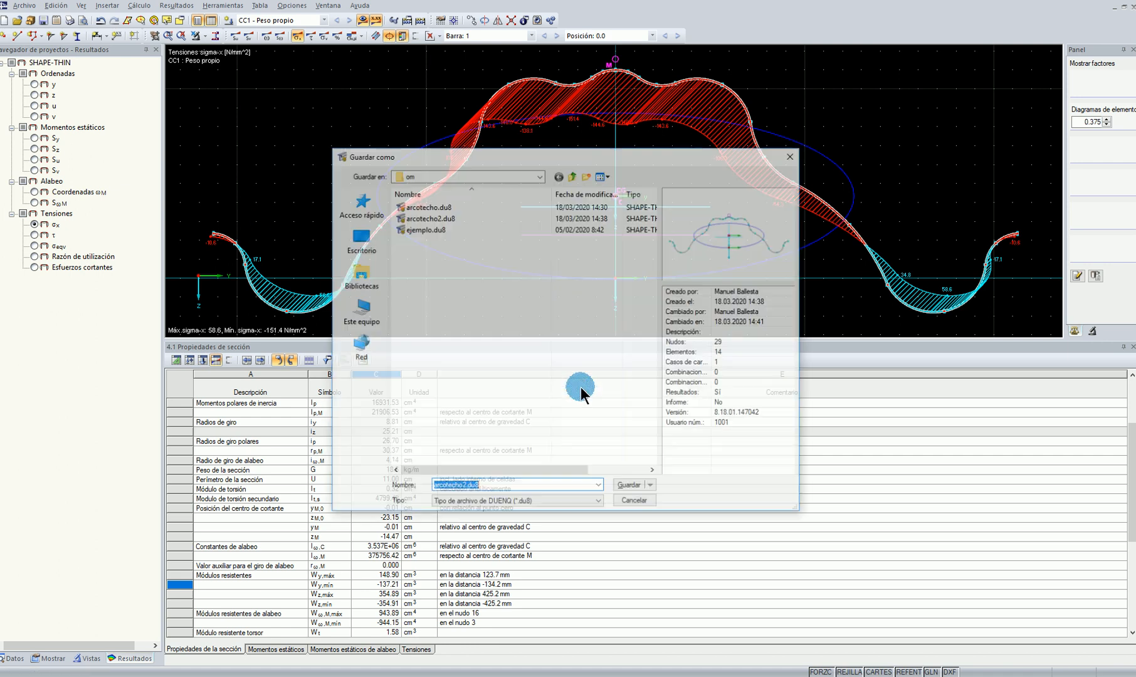
left_click(353, 244)
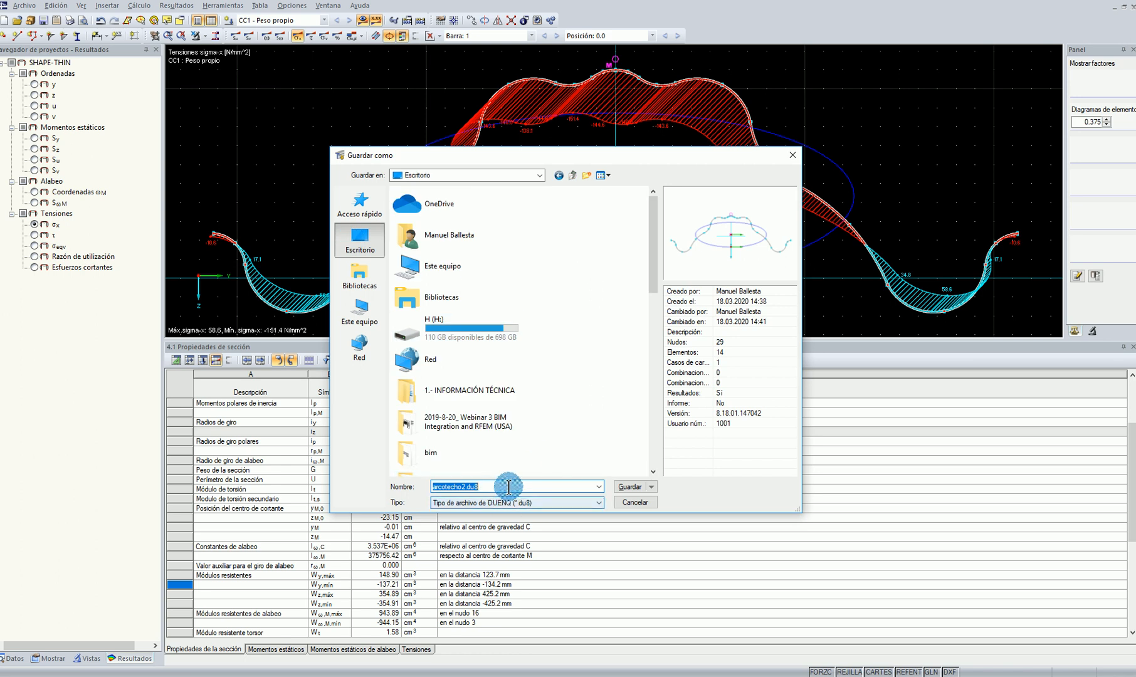
left_click(627, 488)
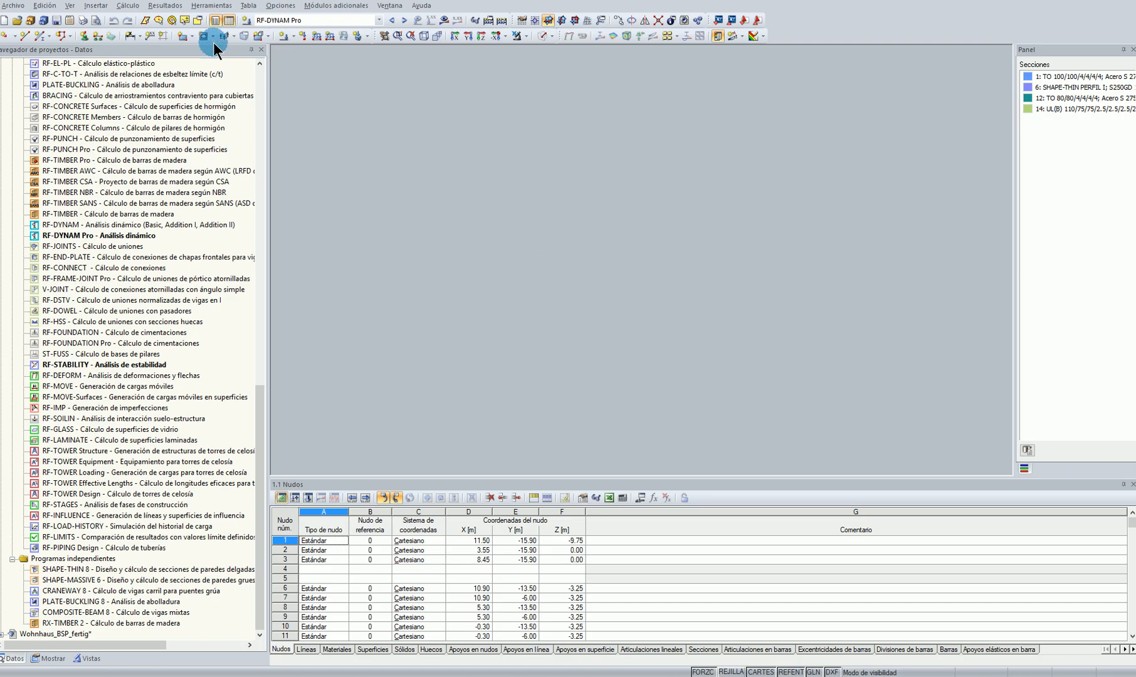
Switch to RFEM and create a maximized new 3D model DASDAS in project mnk, overwriting the existing model
left_click(15, 7)
left_click(269, 301)
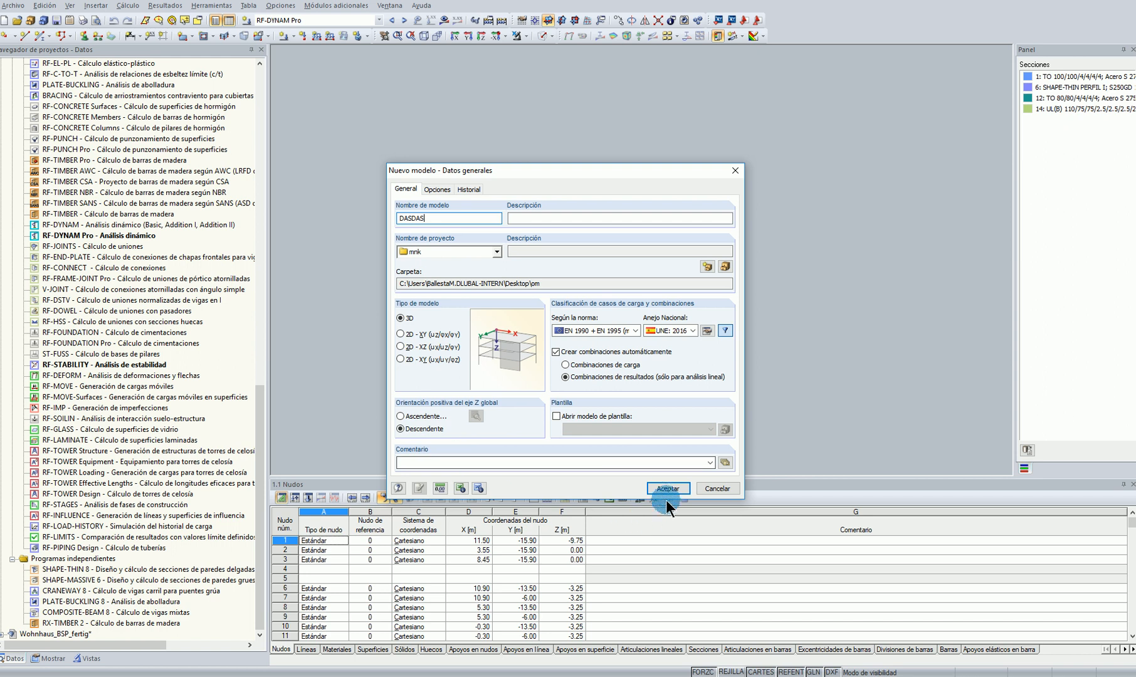
left_click(667, 488)
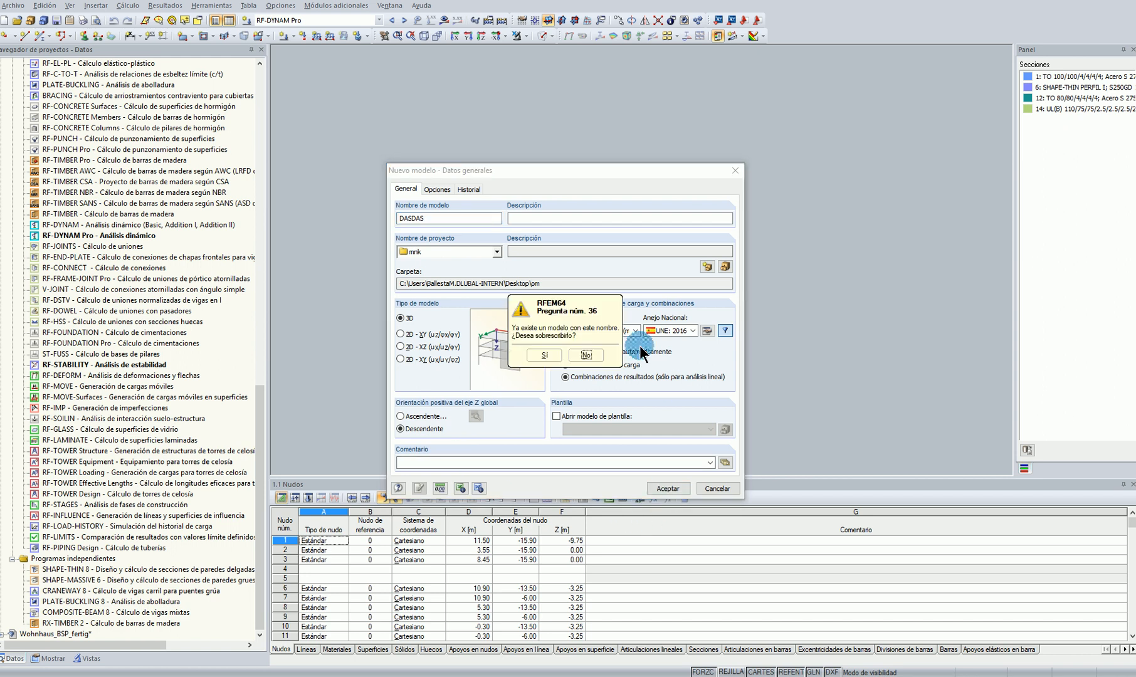
left_click(545, 355)
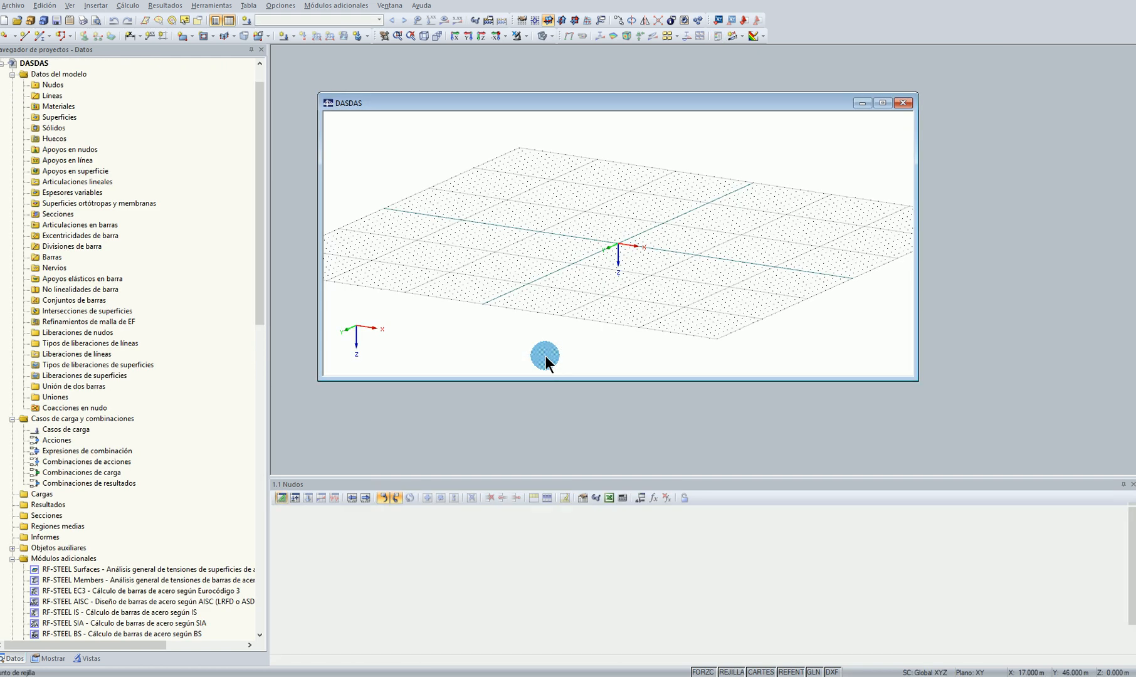
left_click(883, 103)
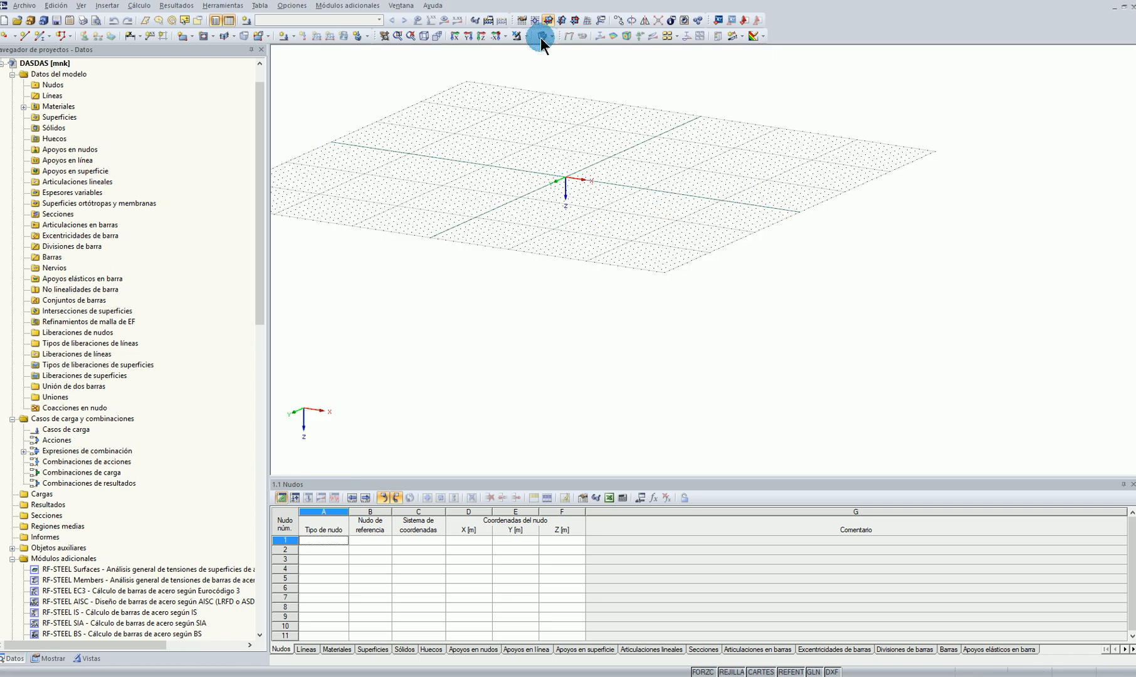
Set the work plane to XZ and view it along the Y axis with X pointing to the right
left_click(563, 21)
left_click(481, 40)
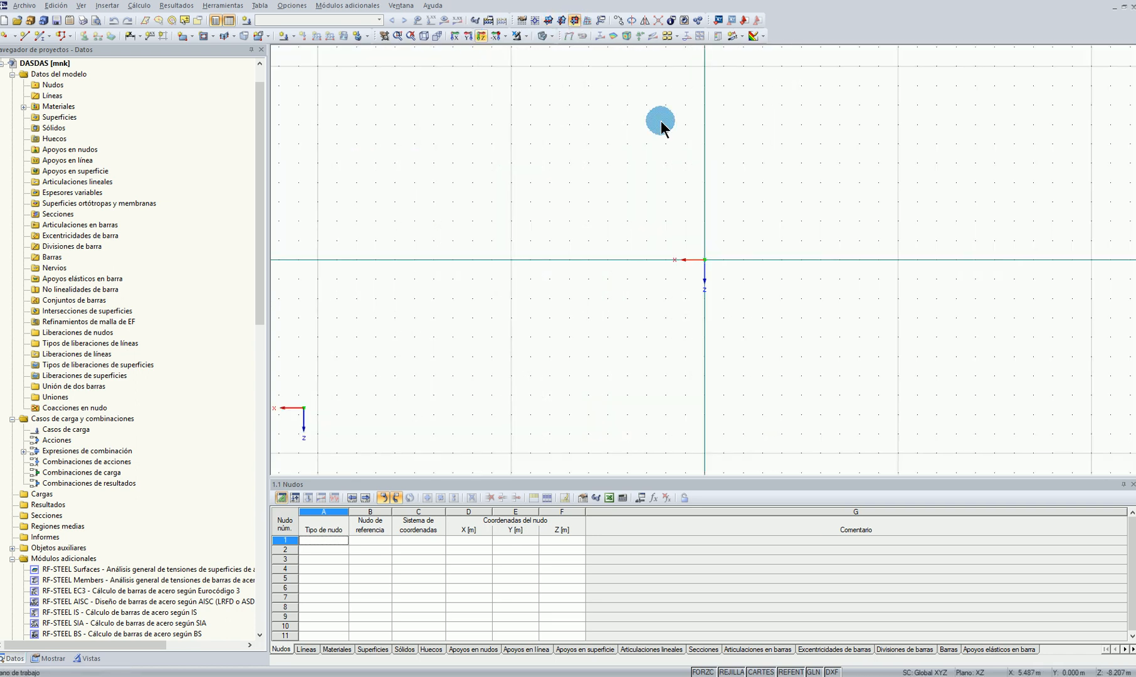
left_click(504, 36)
left_click(520, 63)
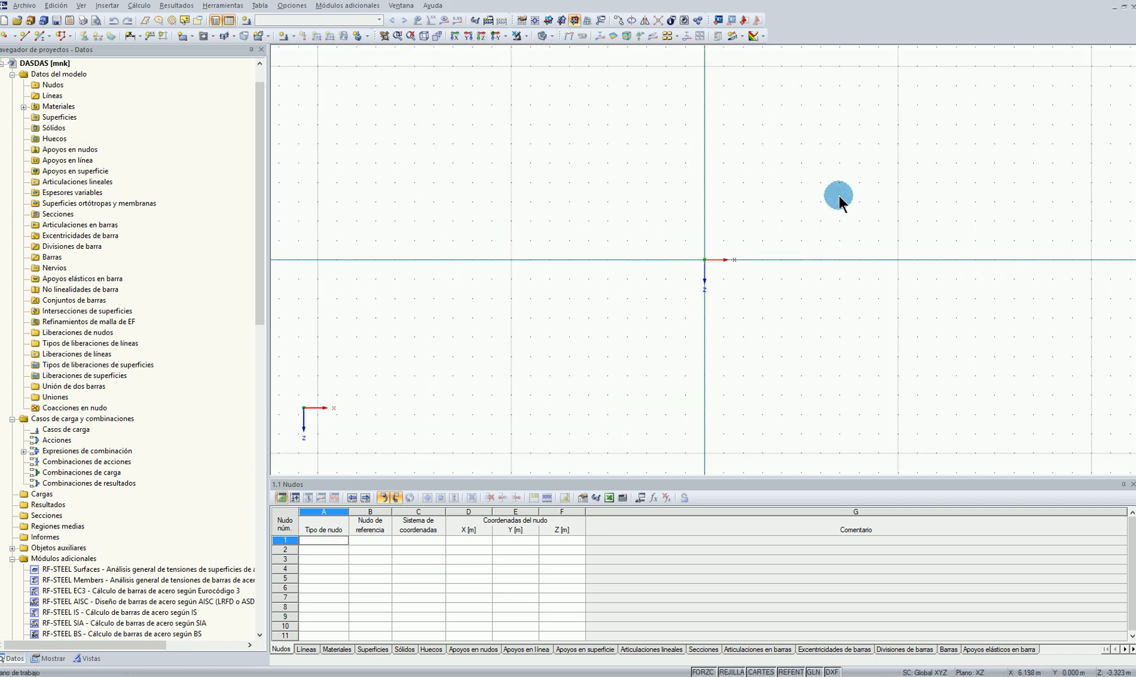
Place two standard nodes on the X axis, one at the origin and one at X 25 m
middle_click_drag(893, 318, 920, 329)
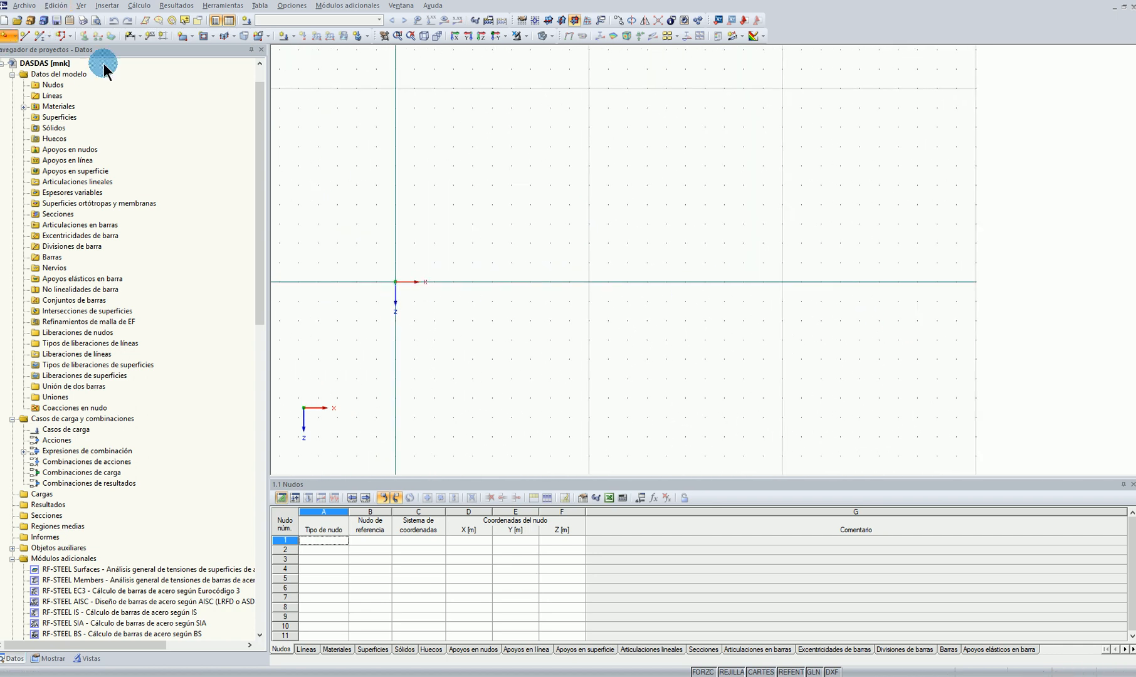
left_click(9, 37)
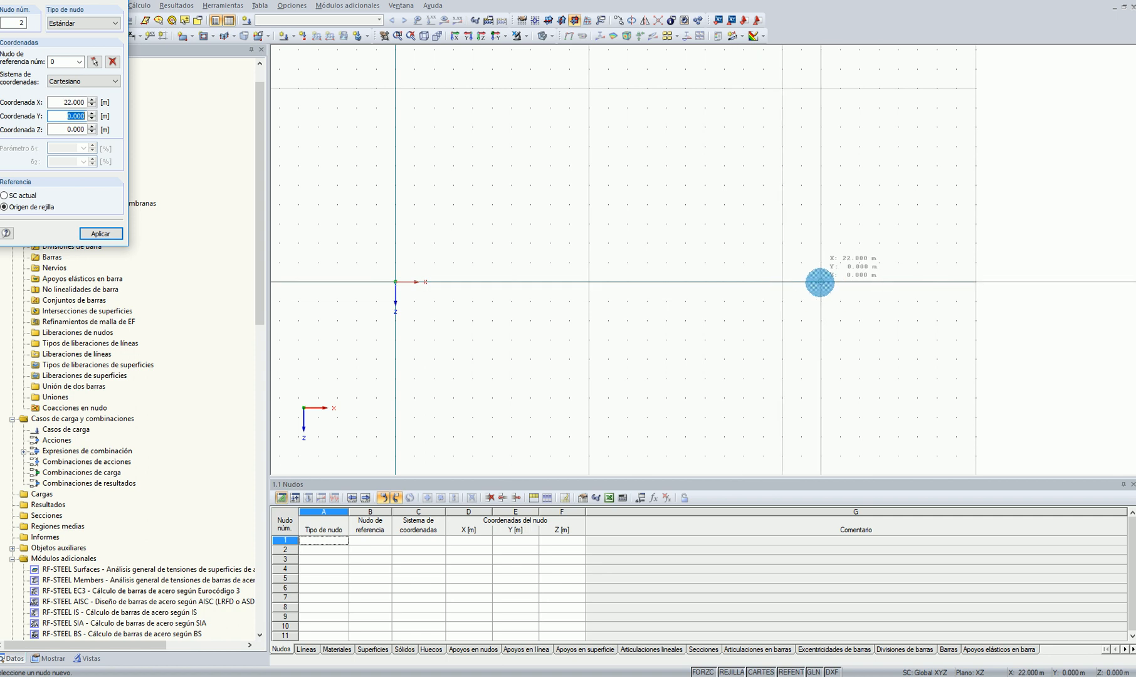
left_click(880, 282)
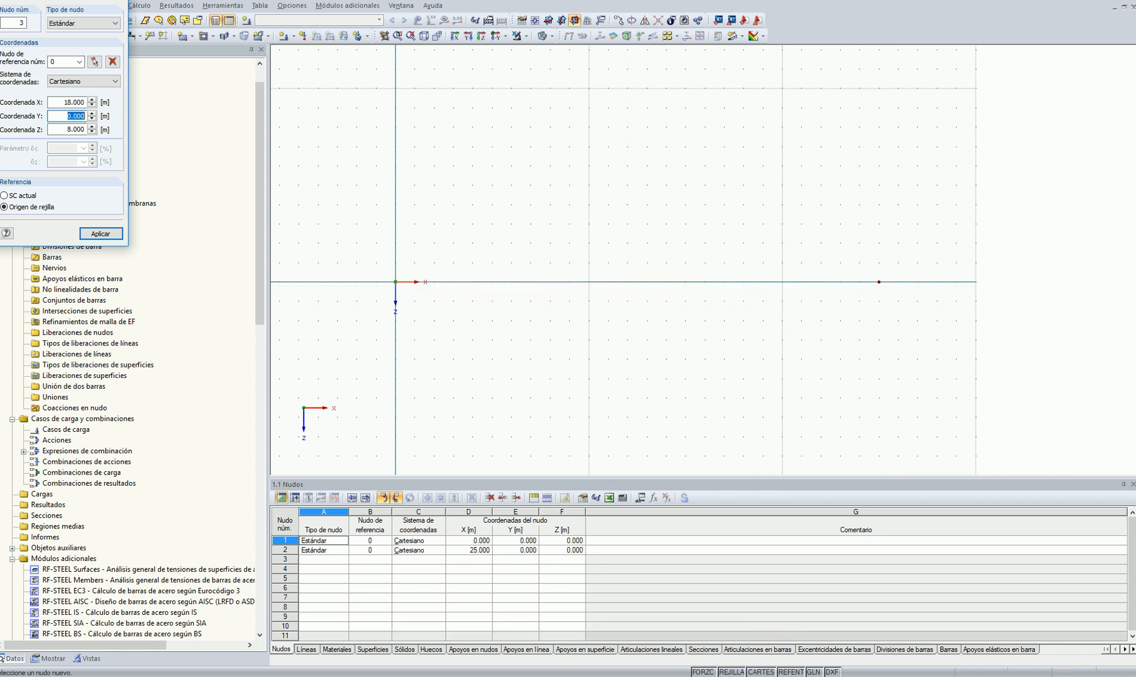
Refine the grid spacing to 0.5 m and place a crown node at X 12.5 m, Z -3 m
right_click(732, 672)
left_click(769, 648)
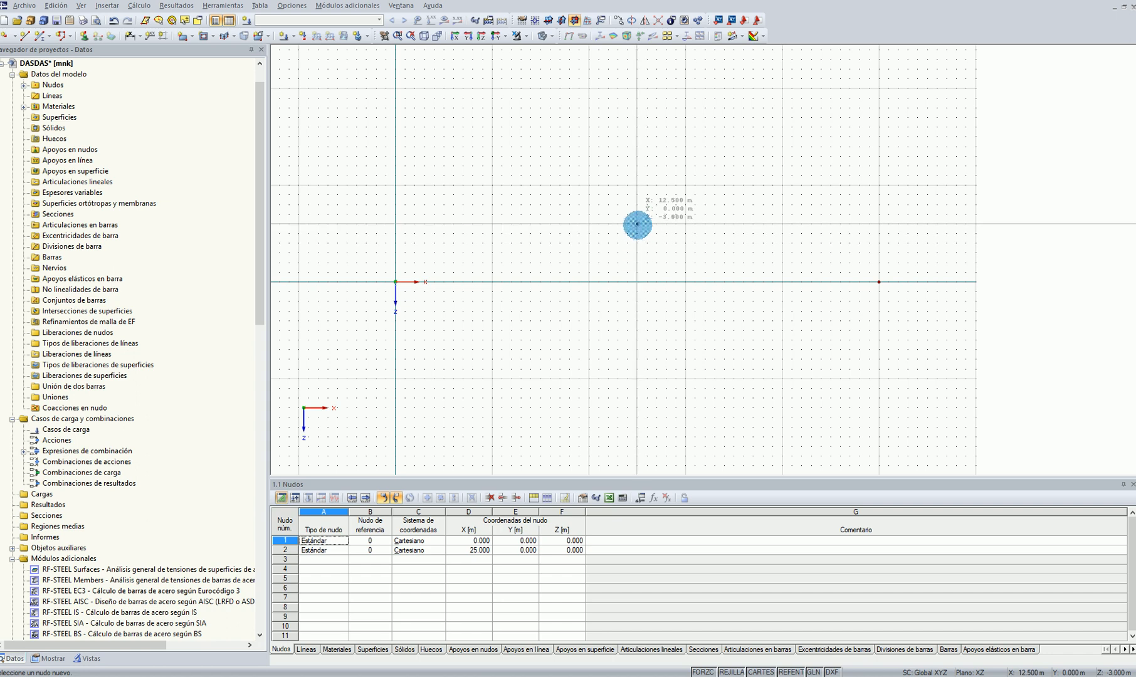
left_click(637, 224)
right_click(650, 371)
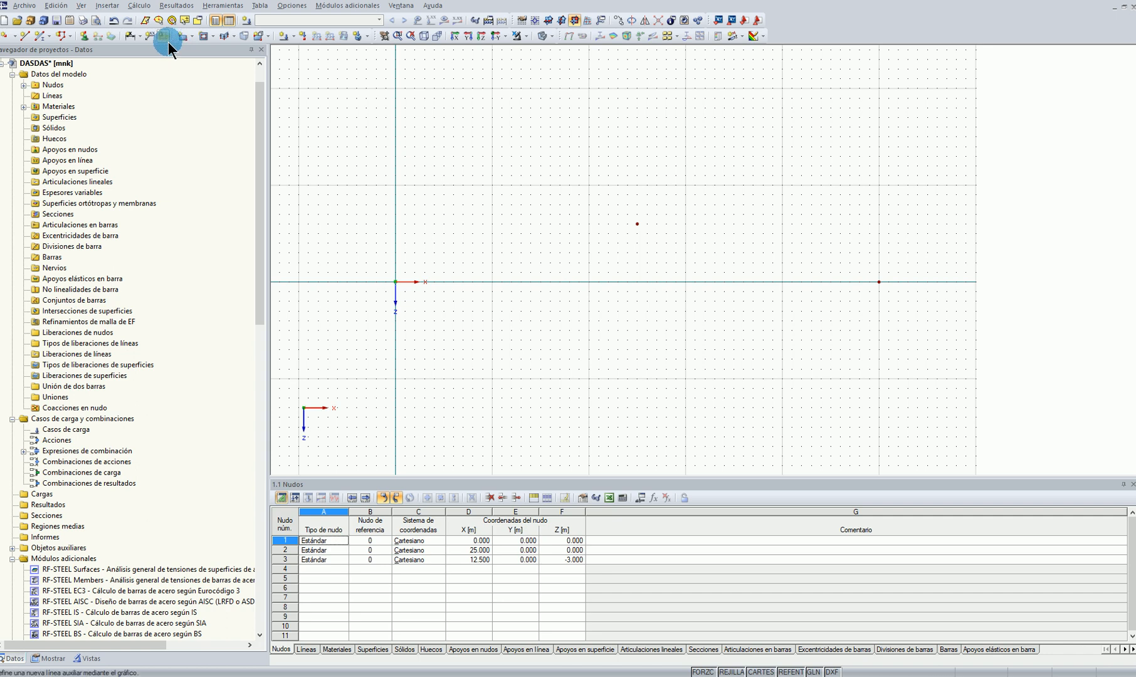
Draw a three-node arc from the origin node through the crown node to the node at X 25 m
left_click(65, 35)
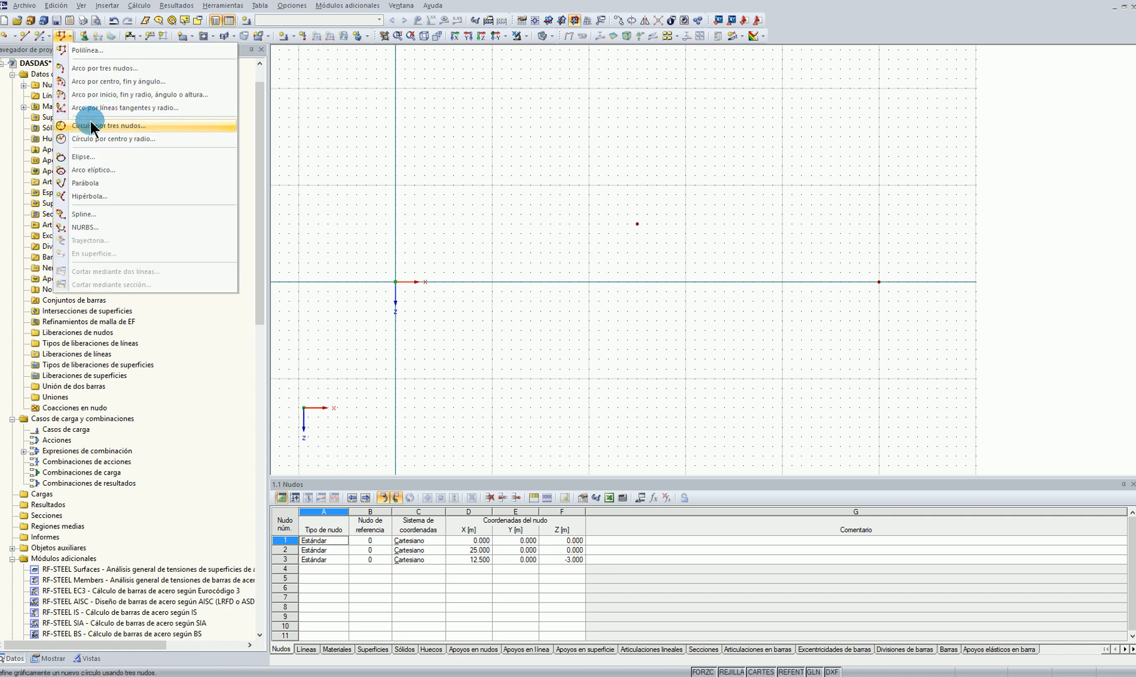
left_click(100, 68)
left_click(395, 282)
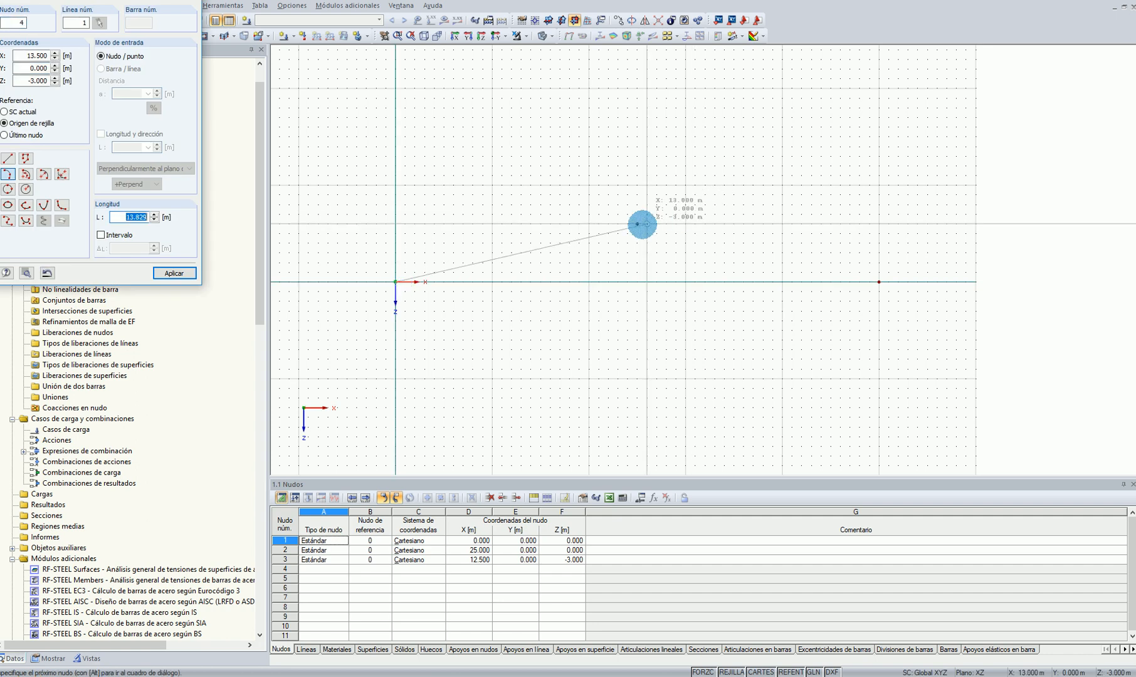
left_click(637, 224)
left_click(877, 280)
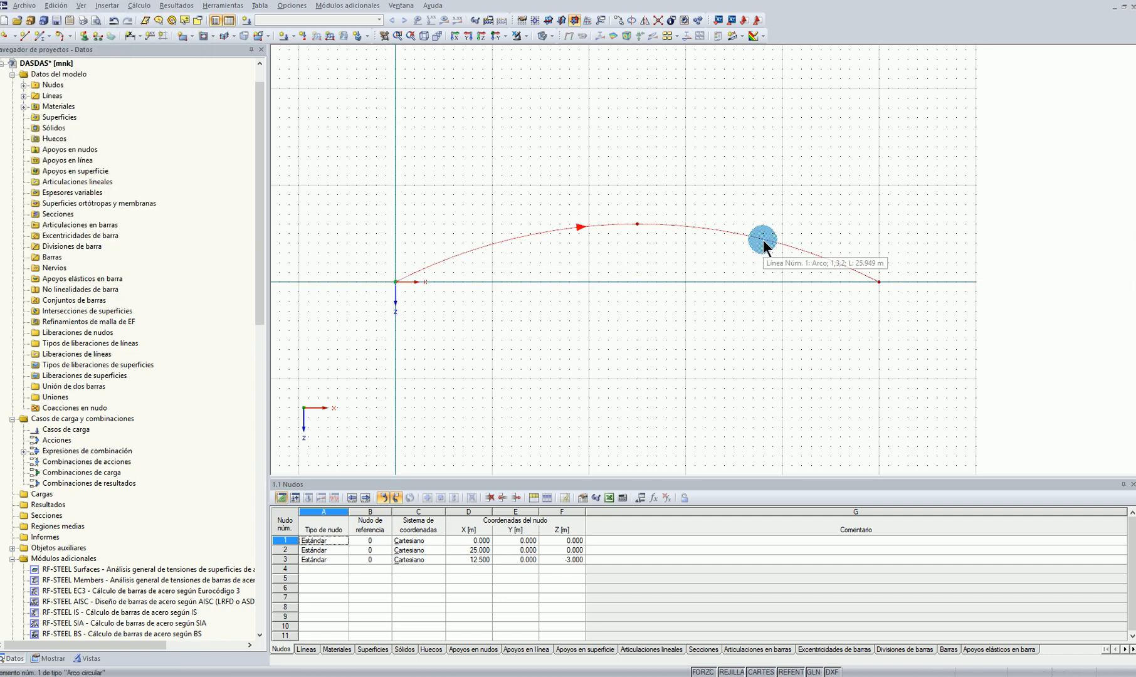
middle_click_drag(508, 171, 515, 164)
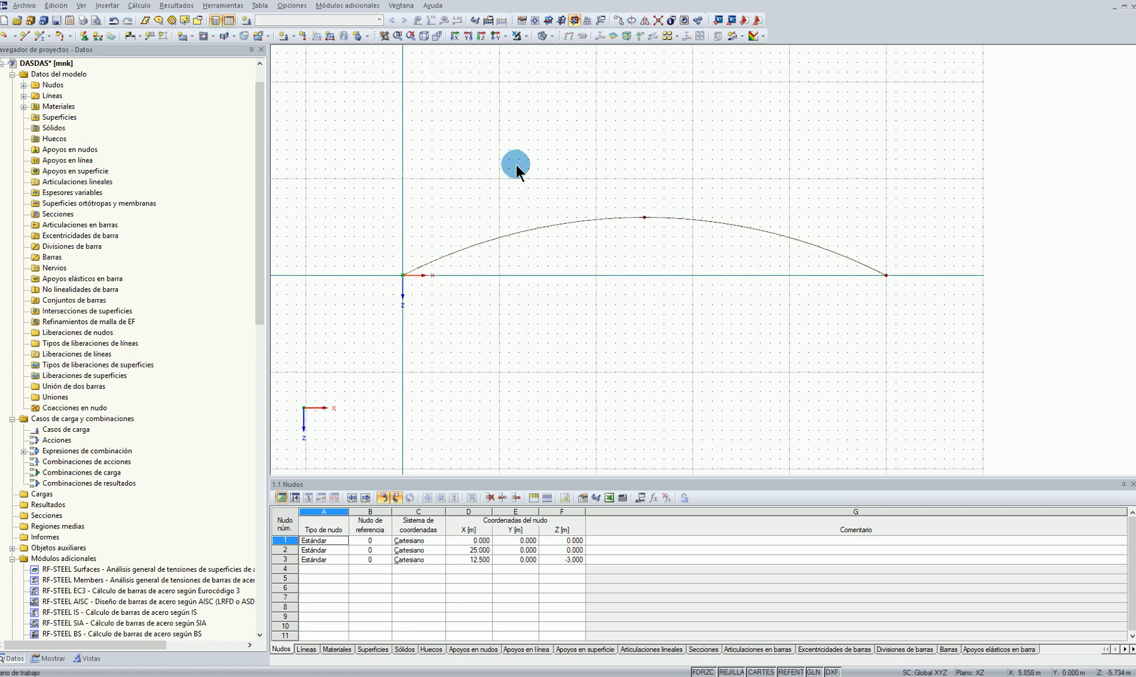
Create a new section by importing the SHAPE-THIN section ARCOTECHO2 from arcotecho2.du8 on the desktop
right_click(61, 219)
left_click(107, 240)
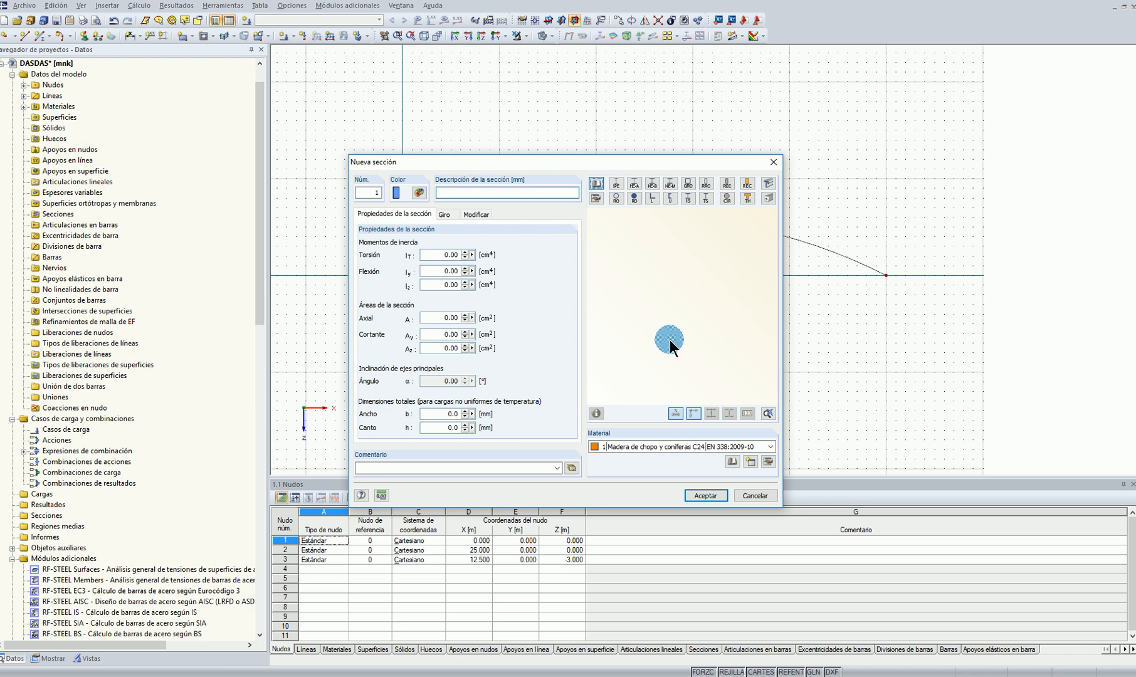
left_click(669, 340)
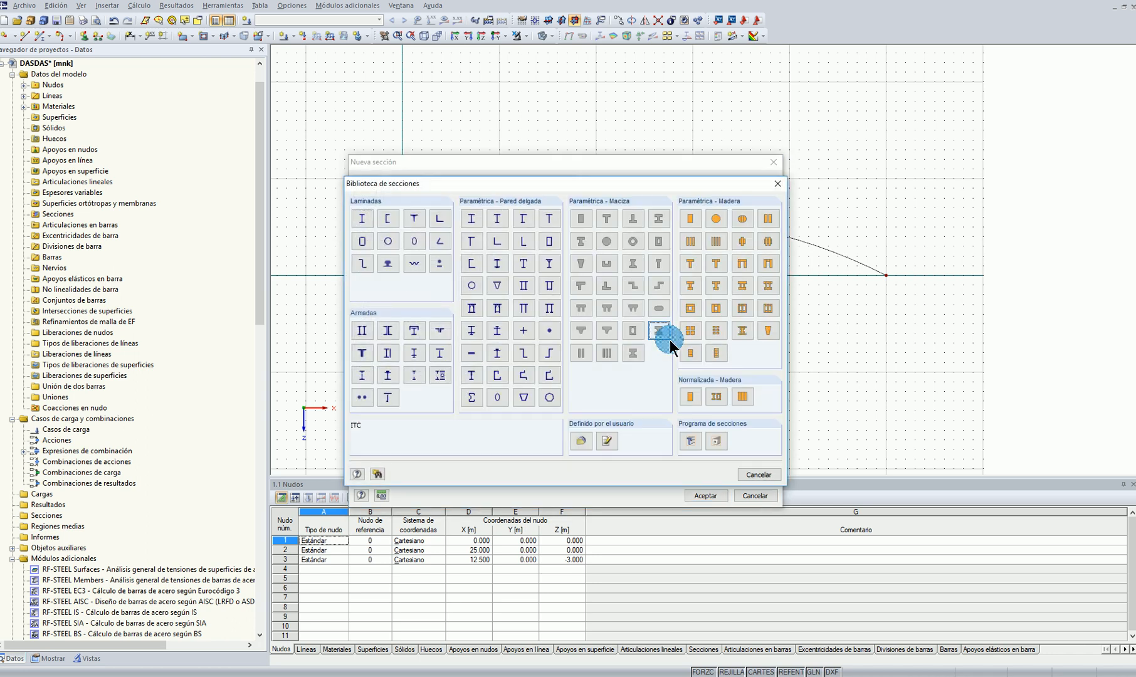
left_click(691, 442)
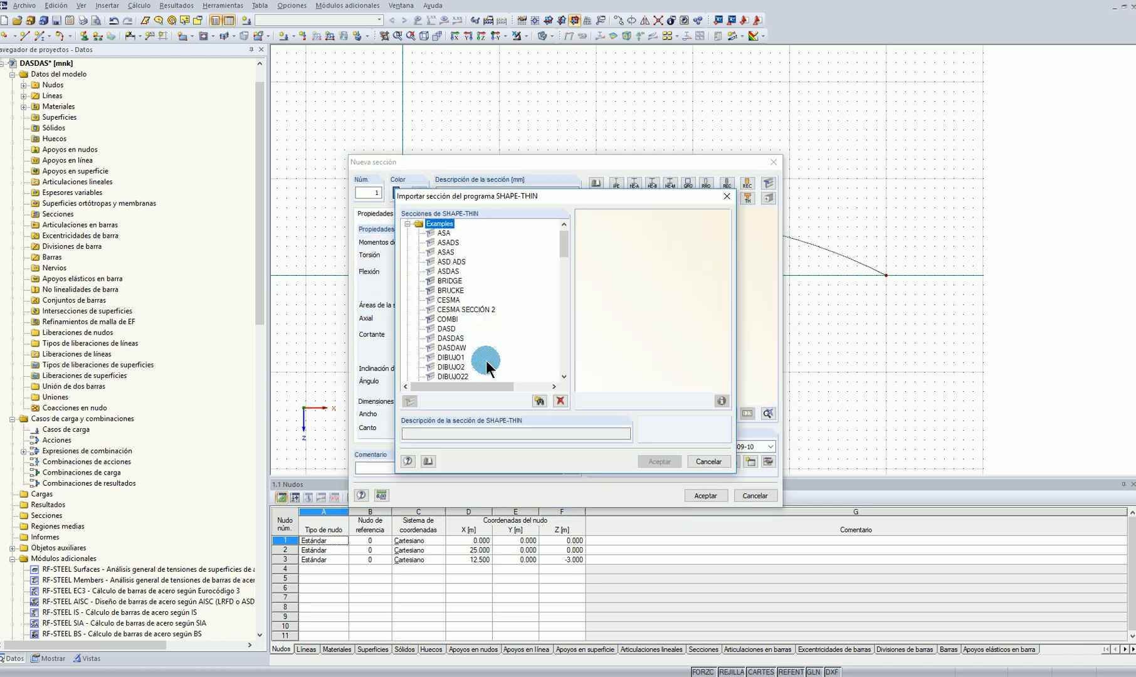
left_click(538, 401)
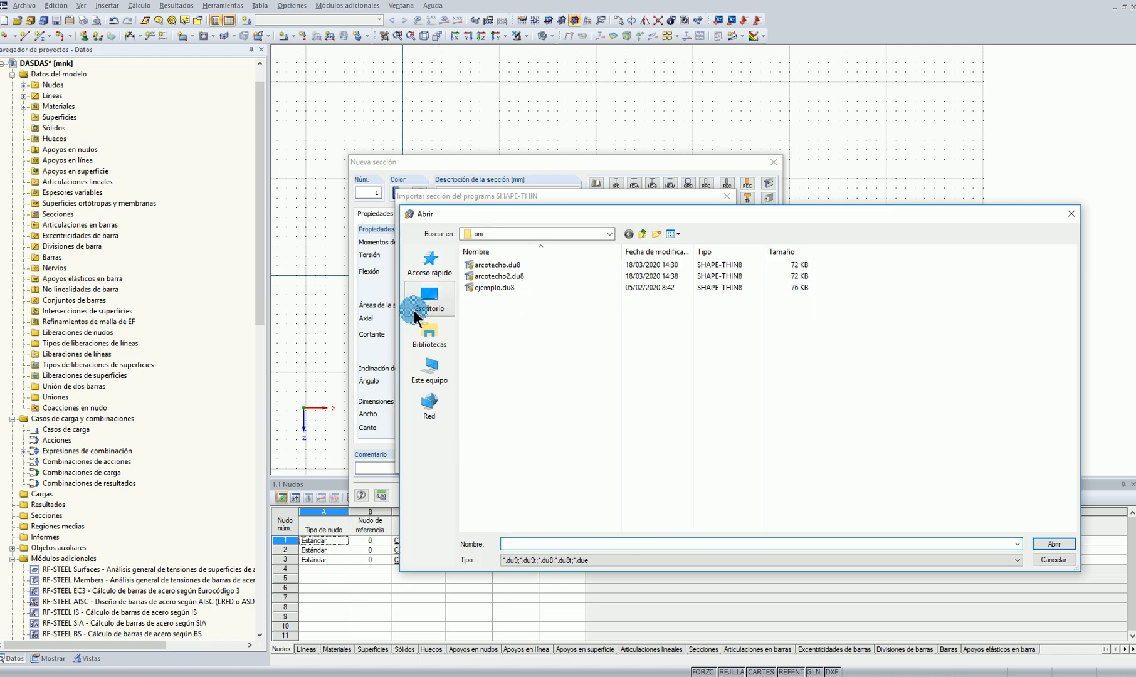
left_click(606, 442)
left_click(1054, 544)
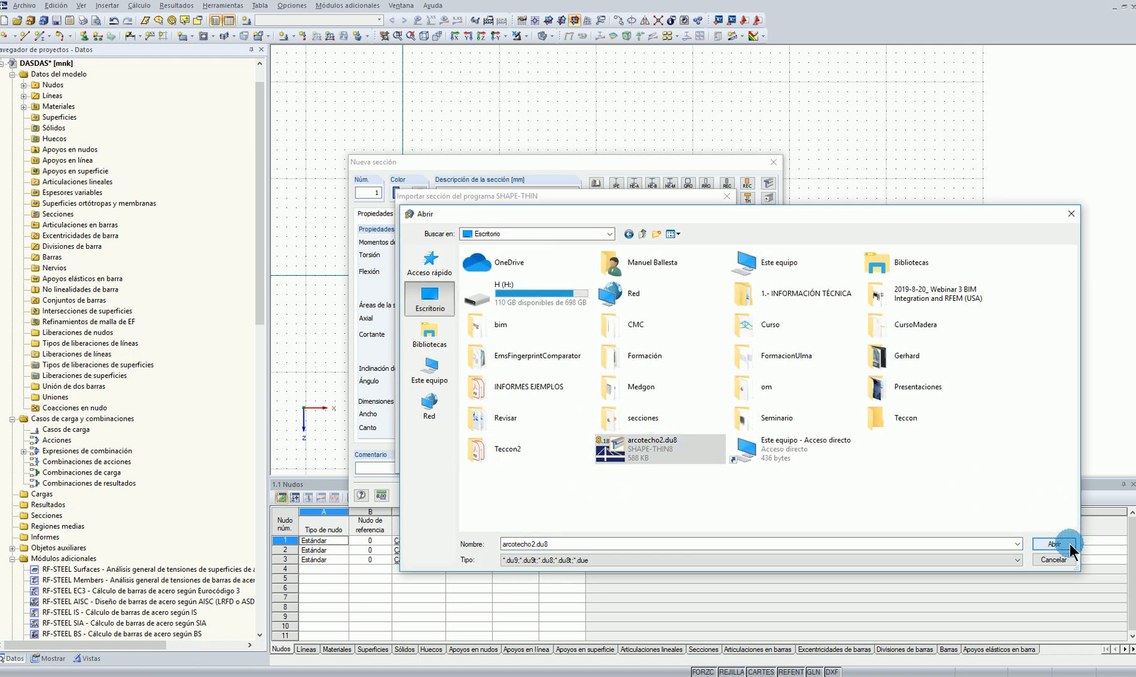
left_click(721, 408)
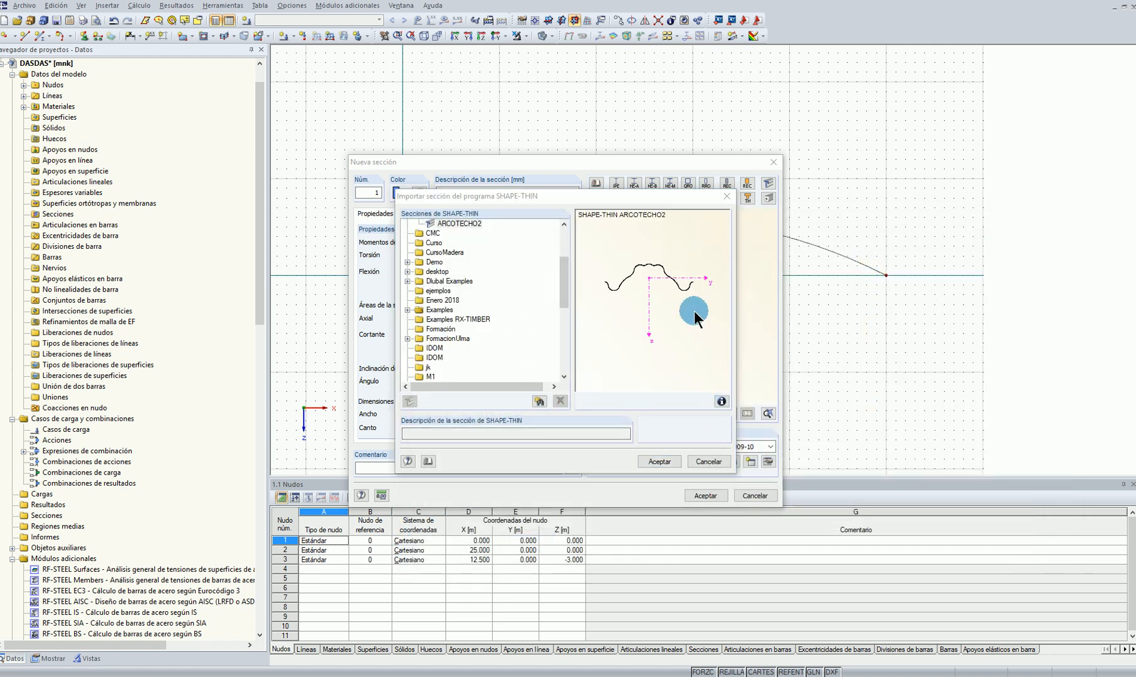
left_click(765, 497)
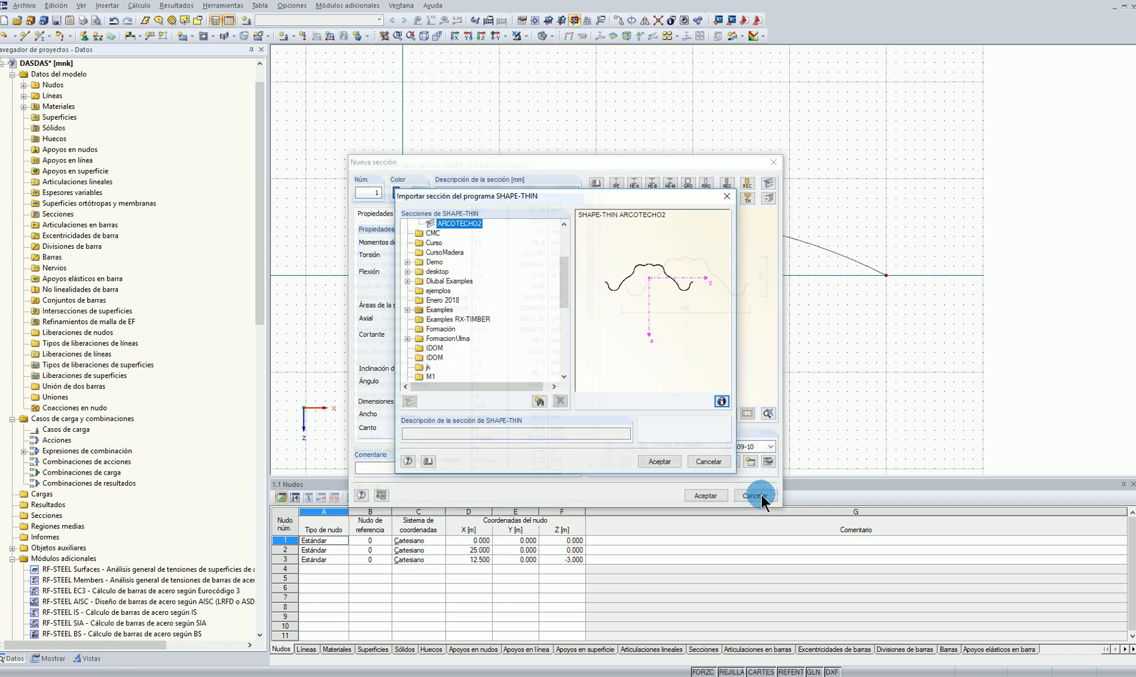
left_click(656, 460)
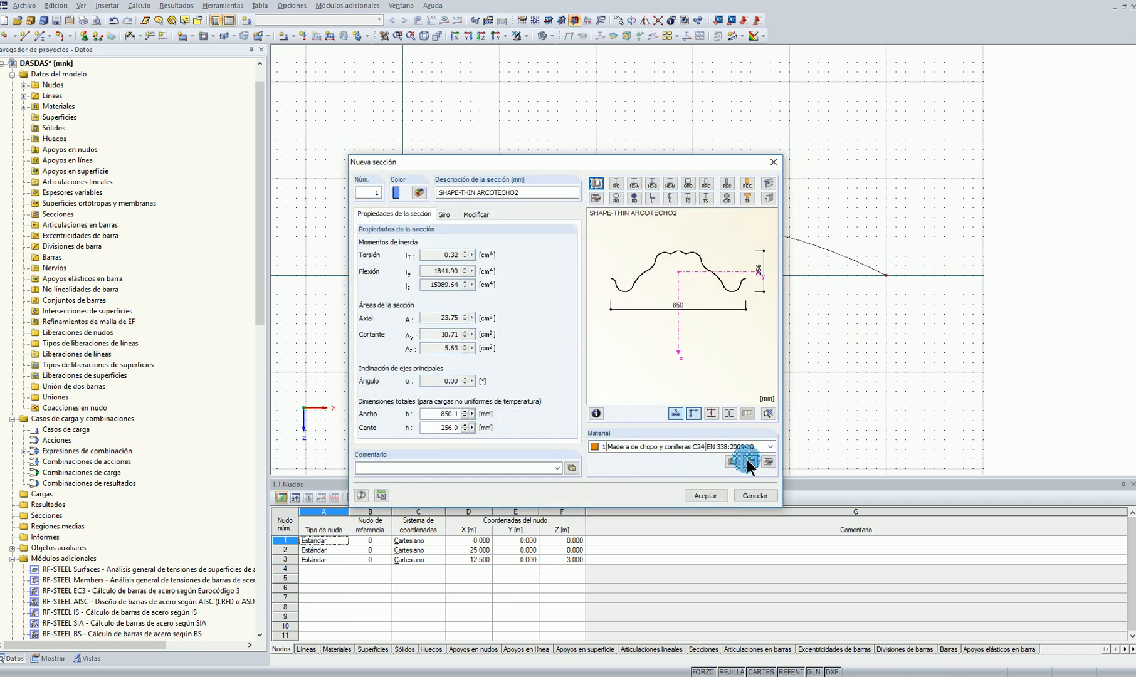
Assign a new material S250GD 1.0242 (EN 10346:2009-03) from the material library to the ARCOTECHO2 section and accept the section
left_click(684, 238)
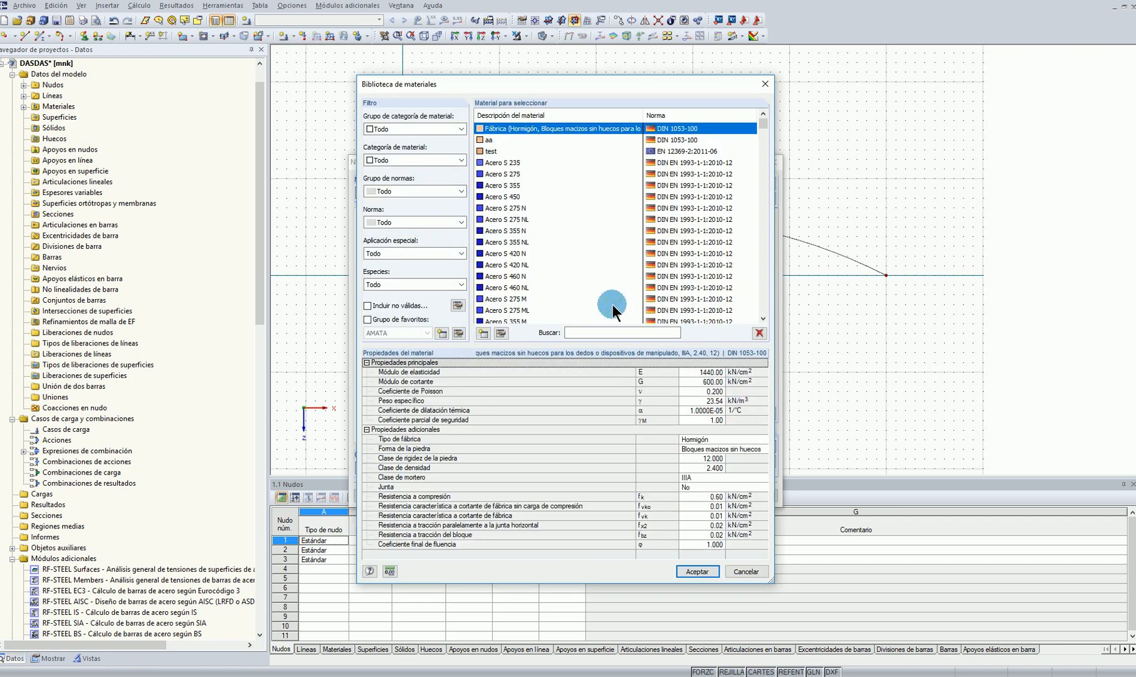
type("S250")
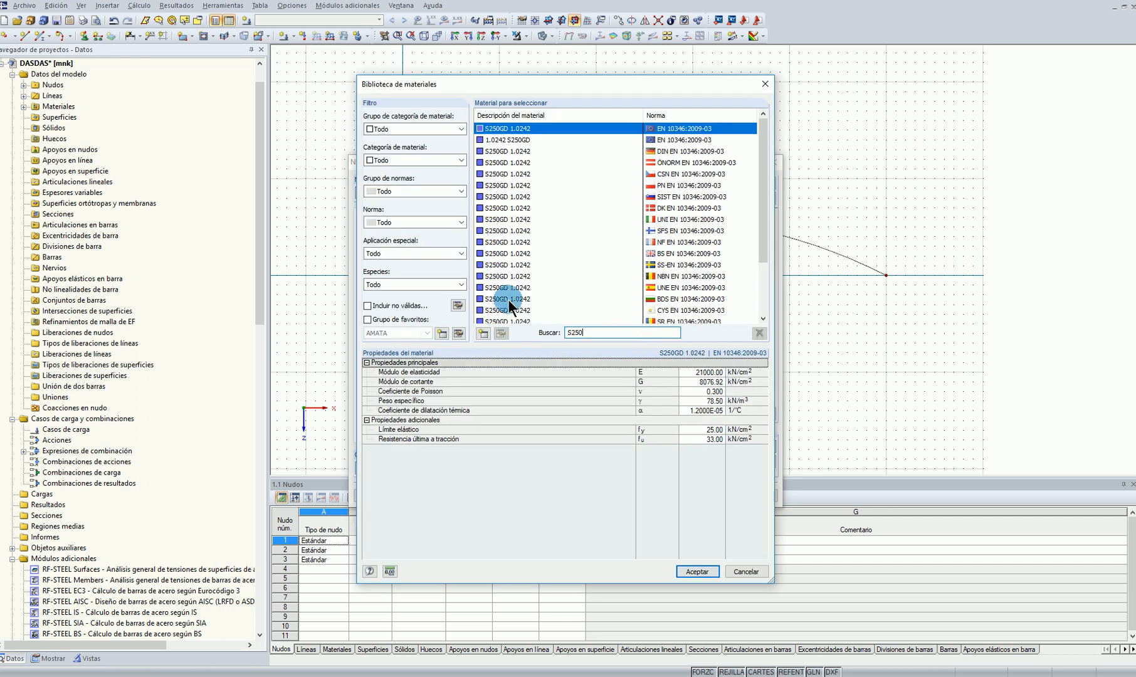
left_click(699, 571)
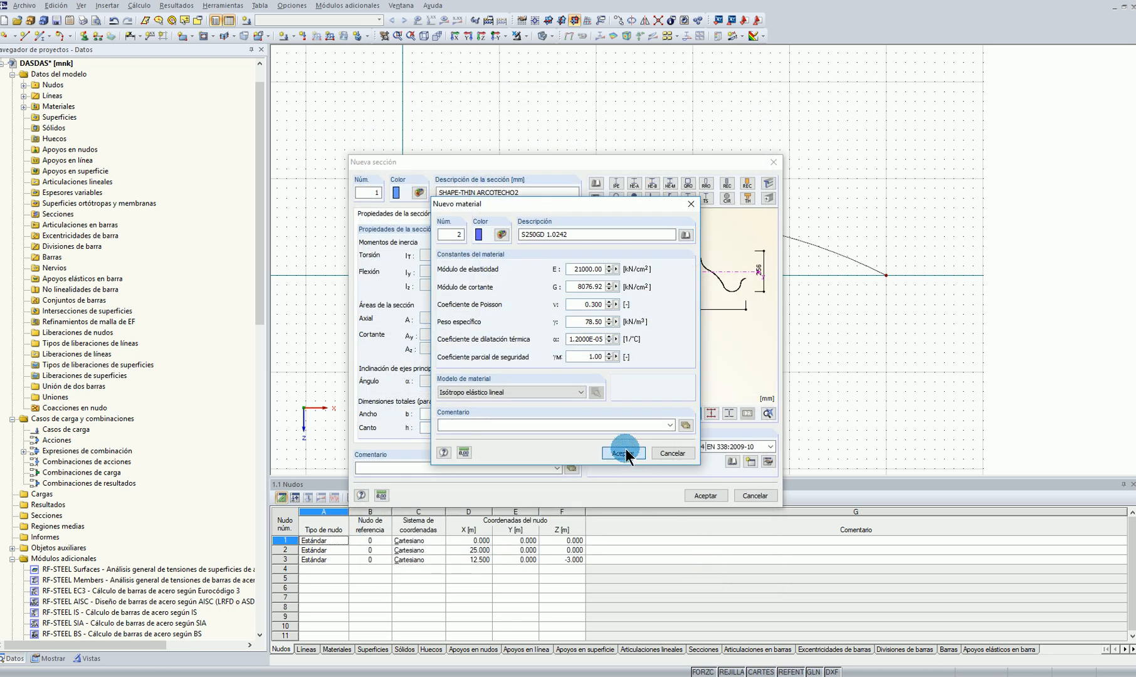
left_click(624, 452)
left_click(705, 495)
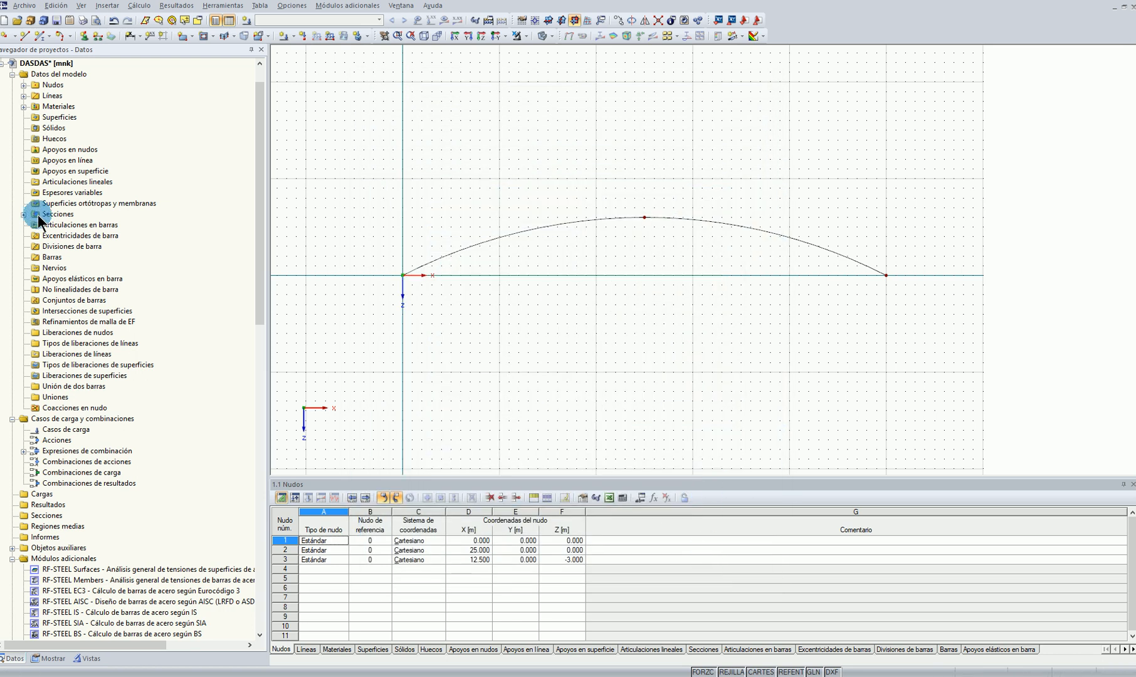
Add a beam member to the arc line with the SHAPE-THIN ARCOTECHO2 section in S250GD 1.0242 and no end hinges
left_click(25, 216)
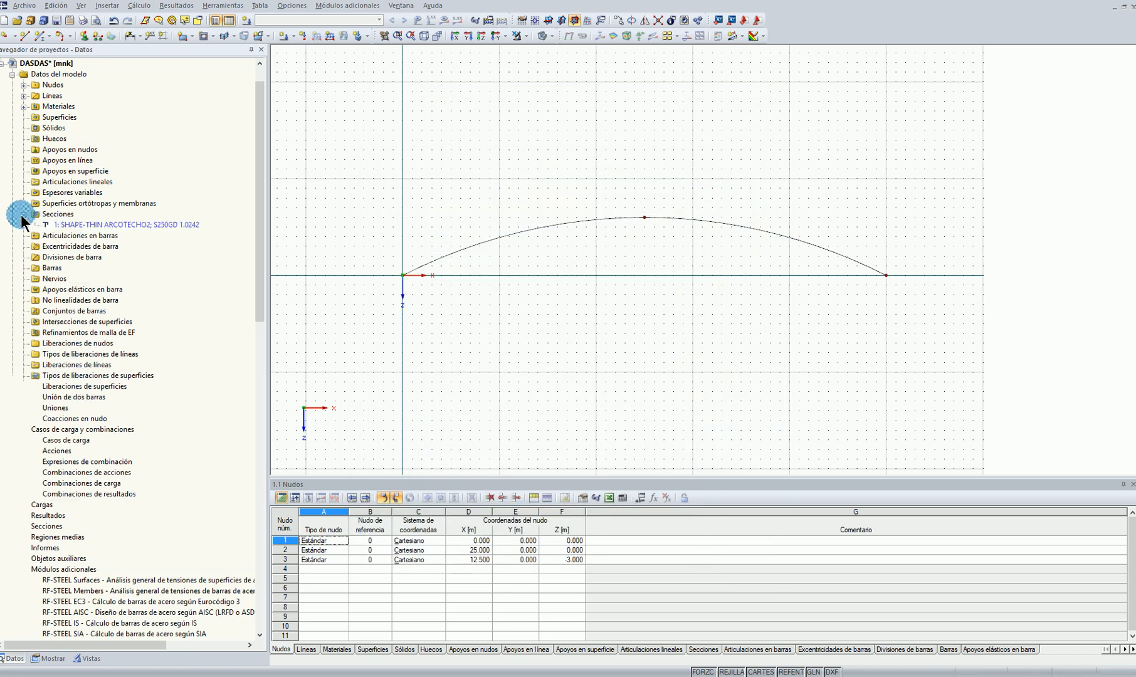
right_click(552, 222)
left_click(599, 231)
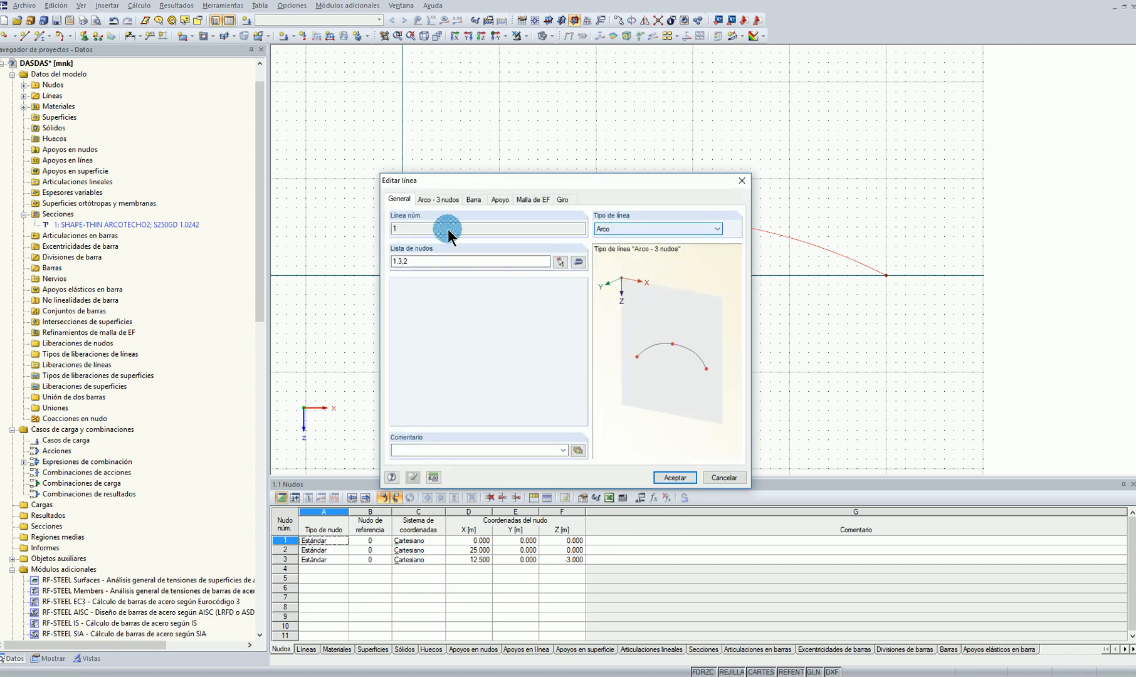
left_click(474, 199)
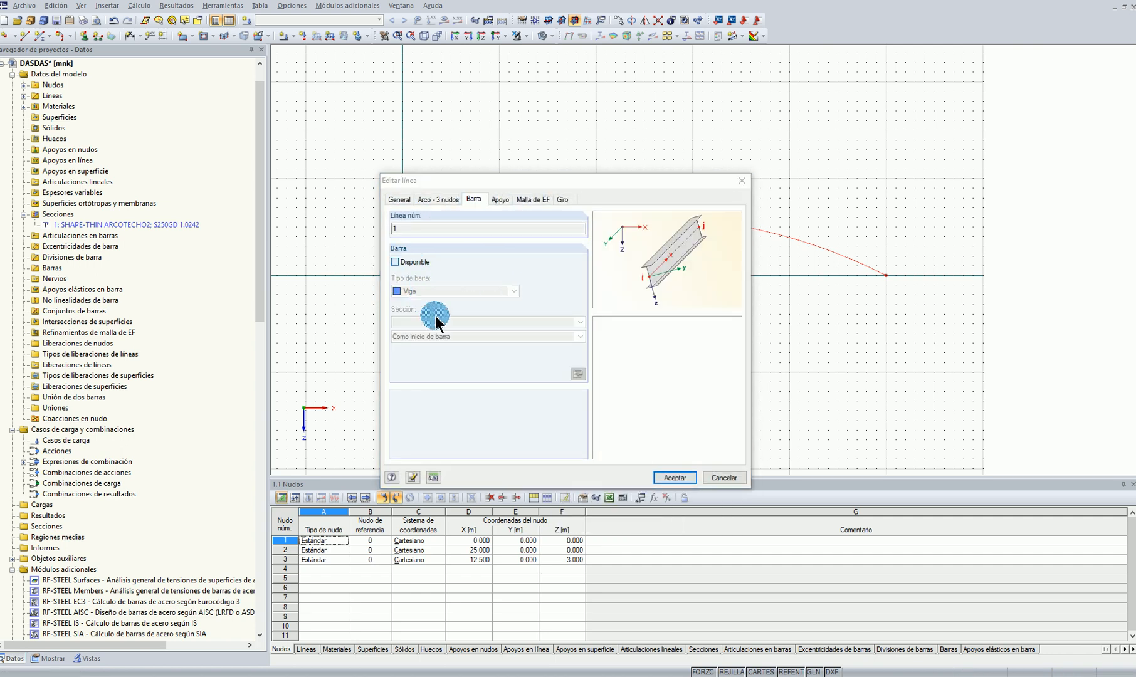
left_click(395, 262)
left_click(513, 389)
left_click(511, 400)
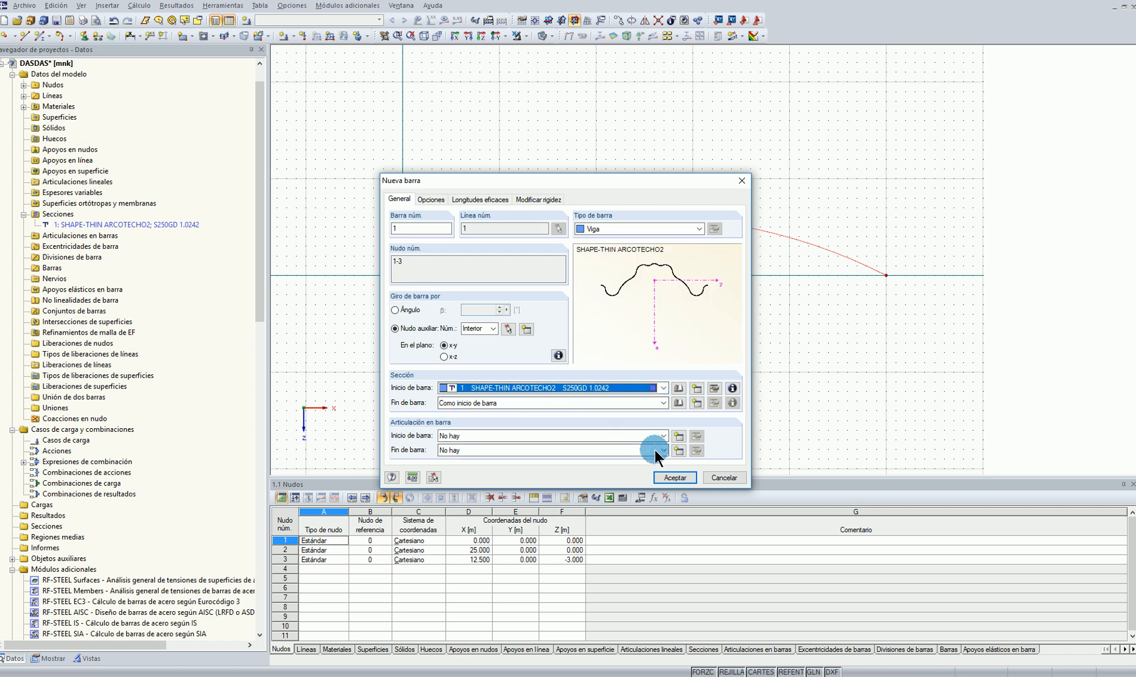
left_click(674, 477)
left_click(669, 475)
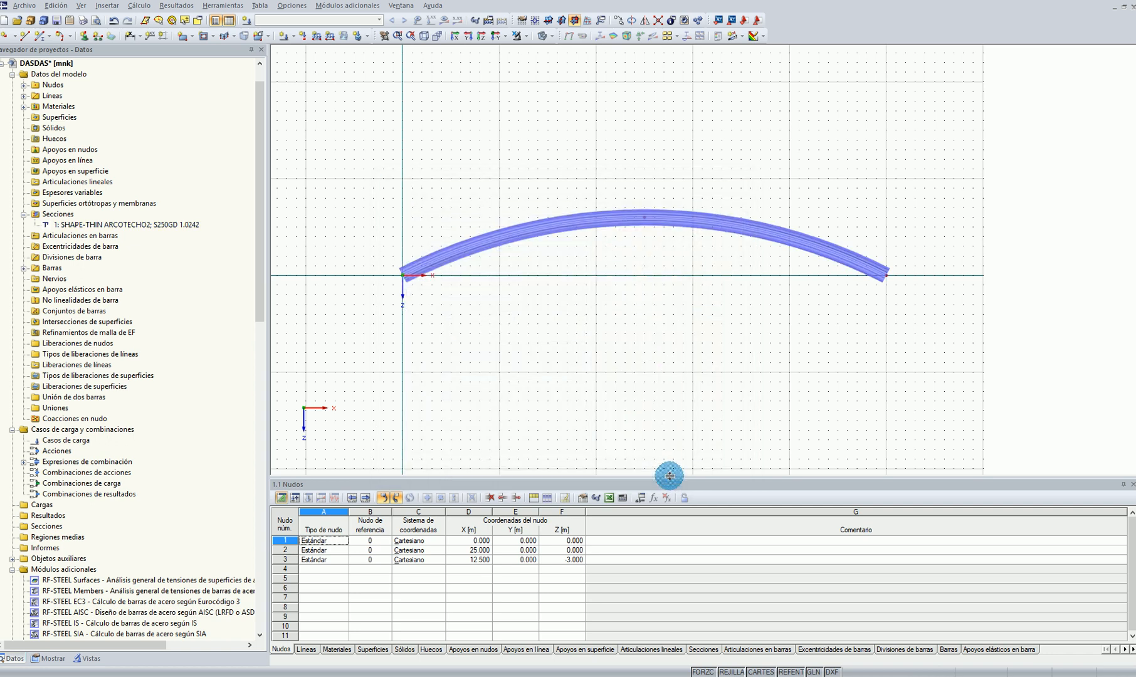
Edit the arch member's rotation so that the width of the ARCOTECHO2 profile lies perpendicular to the arch plane
middle_click_drag(743, 295, 656, 329, "ctrl")
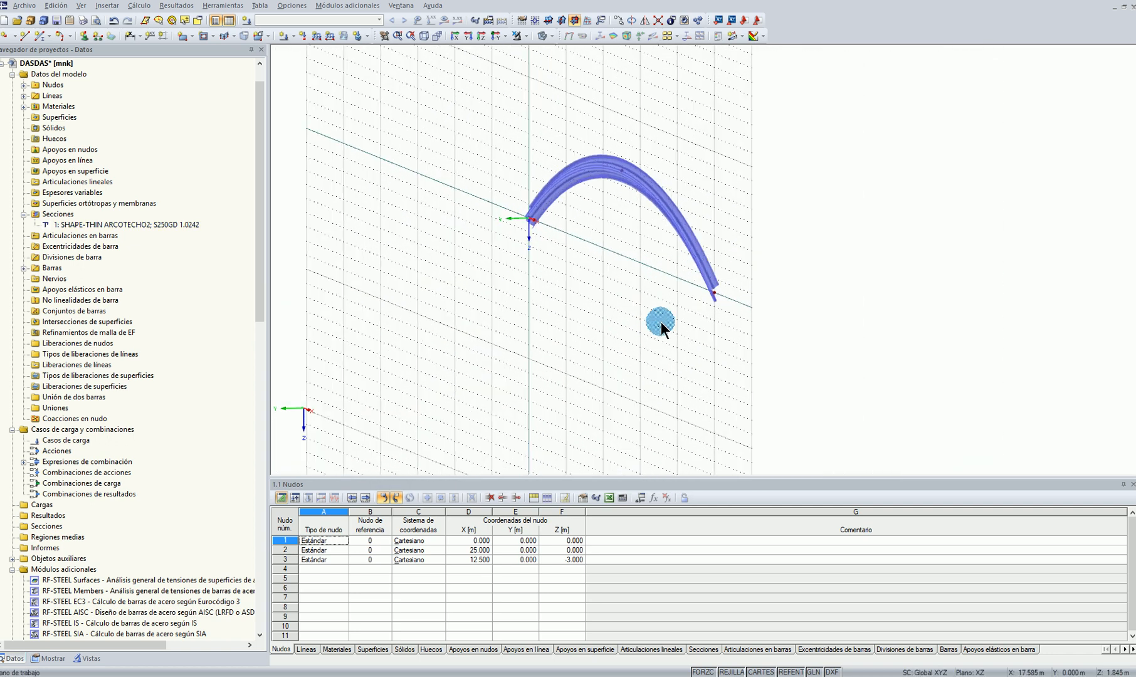
right_click(675, 211)
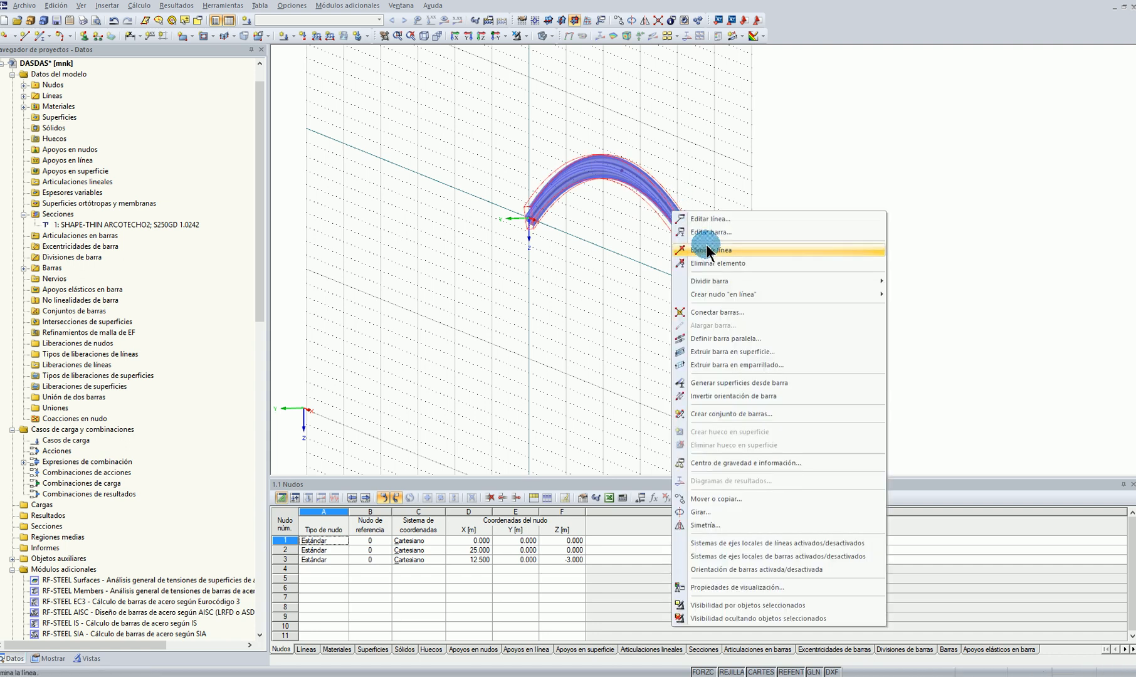
left_click(710, 232)
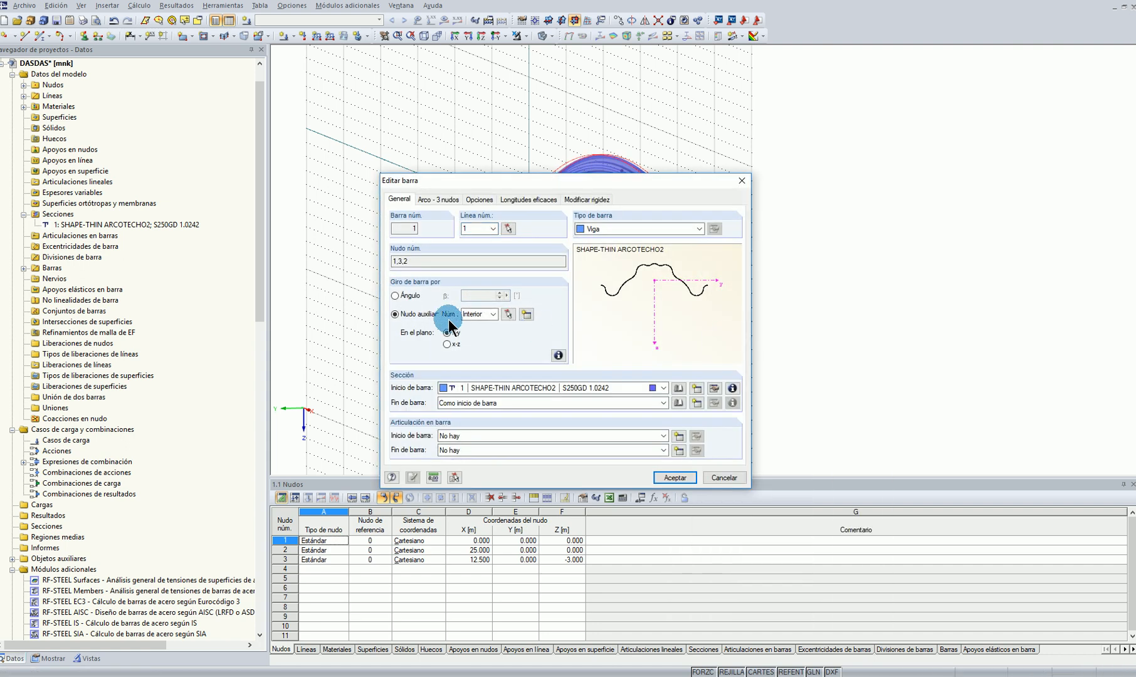
left_click(677, 477)
scroll(709, 304, "up", 5)
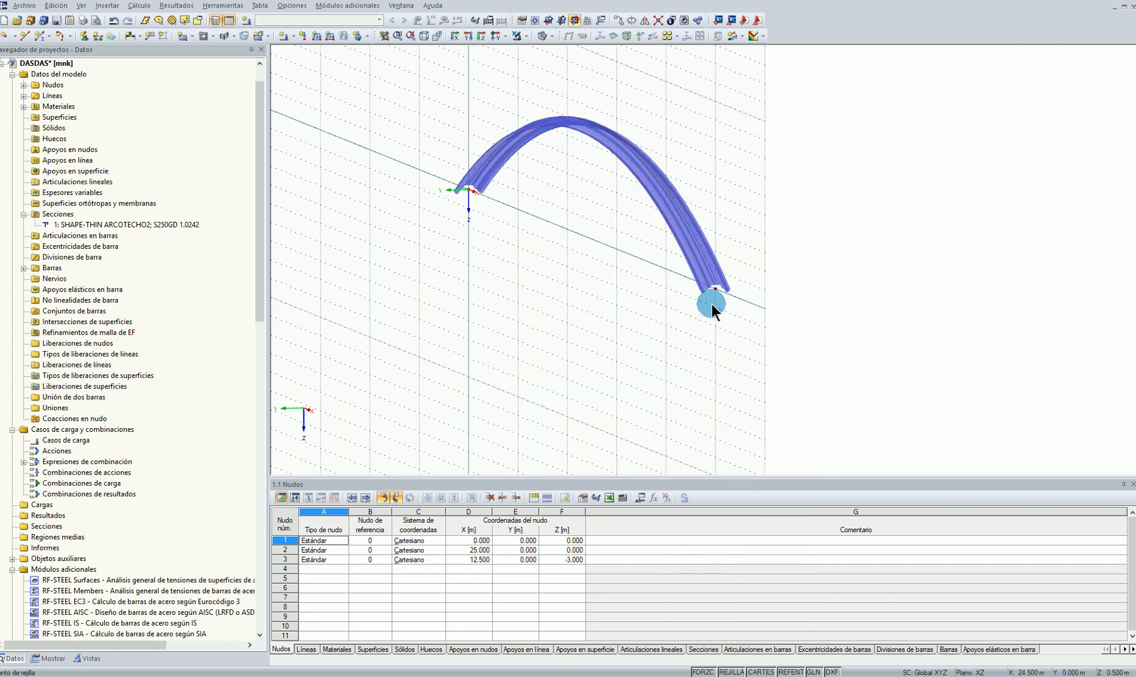
middle_click_drag(707, 318, 869, 384, "ctrl")
Set the rotation angle of the ARCOTECHO2 section to 180° and inspect the arch profile
right_click(99, 223)
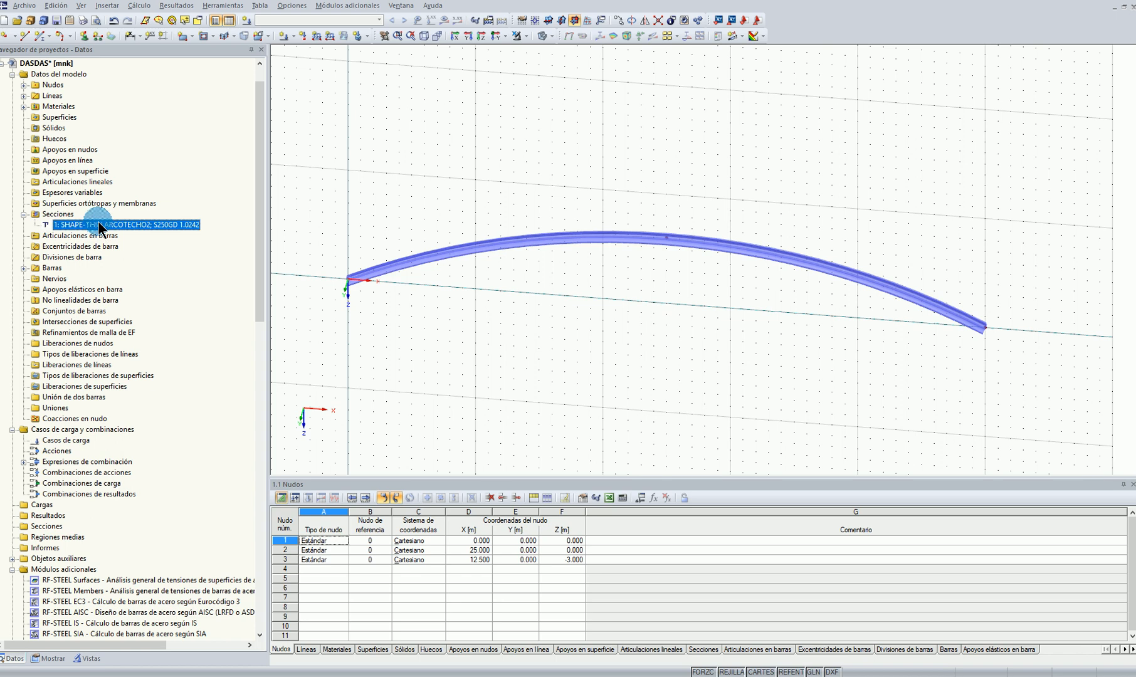
left_click(133, 235)
left_click(445, 215)
double_click(442, 255)
type("180")
left_click(703, 492)
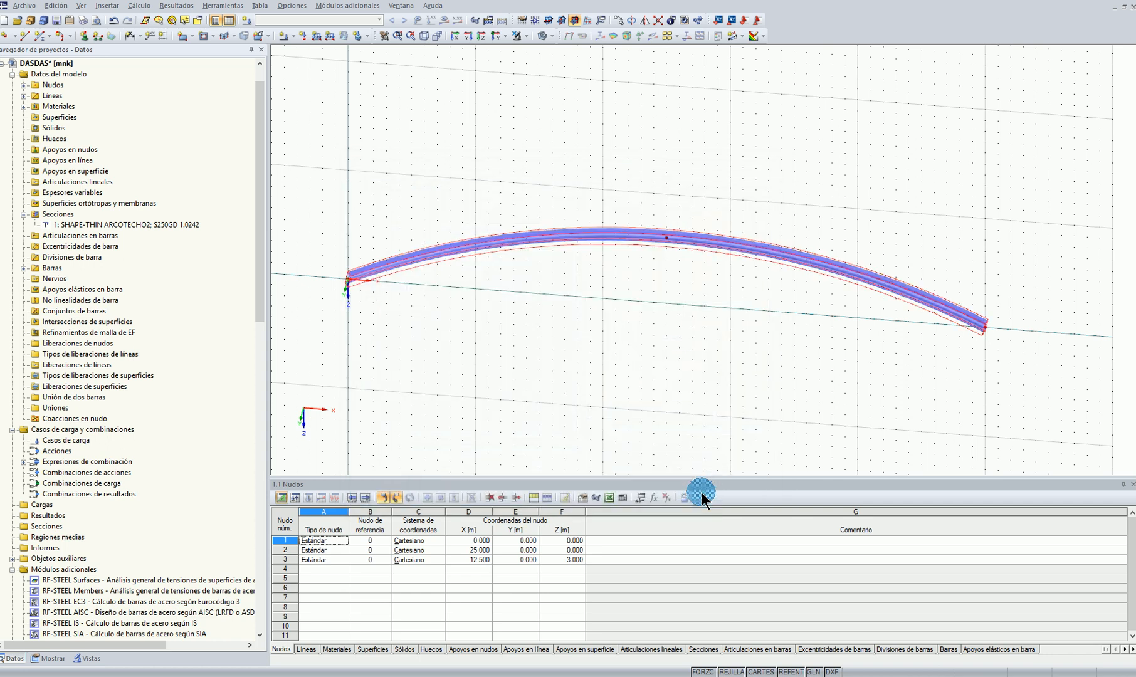
scroll(876, 380, "up", 2)
middle_click_drag(843, 372, 492, 222, "ctrl")
scroll(613, 322, "up", 2)
middle_click_drag(612, 326, 439, 319, "ctrl")
Reset the rotation angle of the ARCOTECHO2 section to 0° and deselect the arch
left_click(126, 224)
right_click(125, 224)
left_click(381, 336)
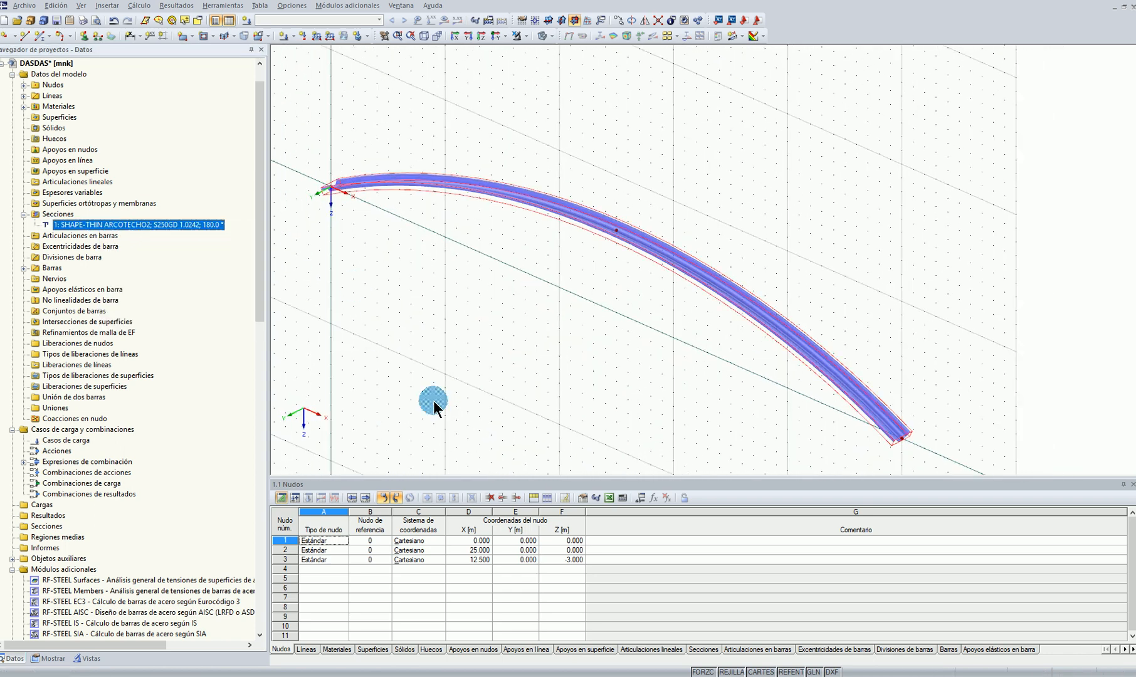
left_click(447, 219)
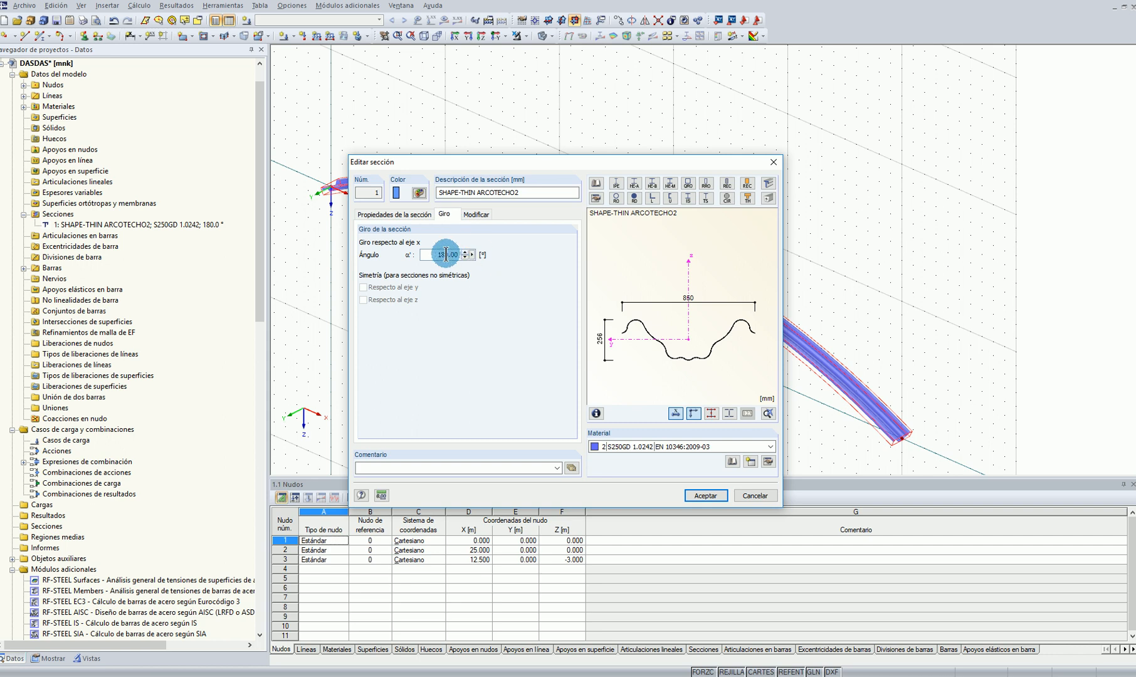
type("0")
left_click(705, 496)
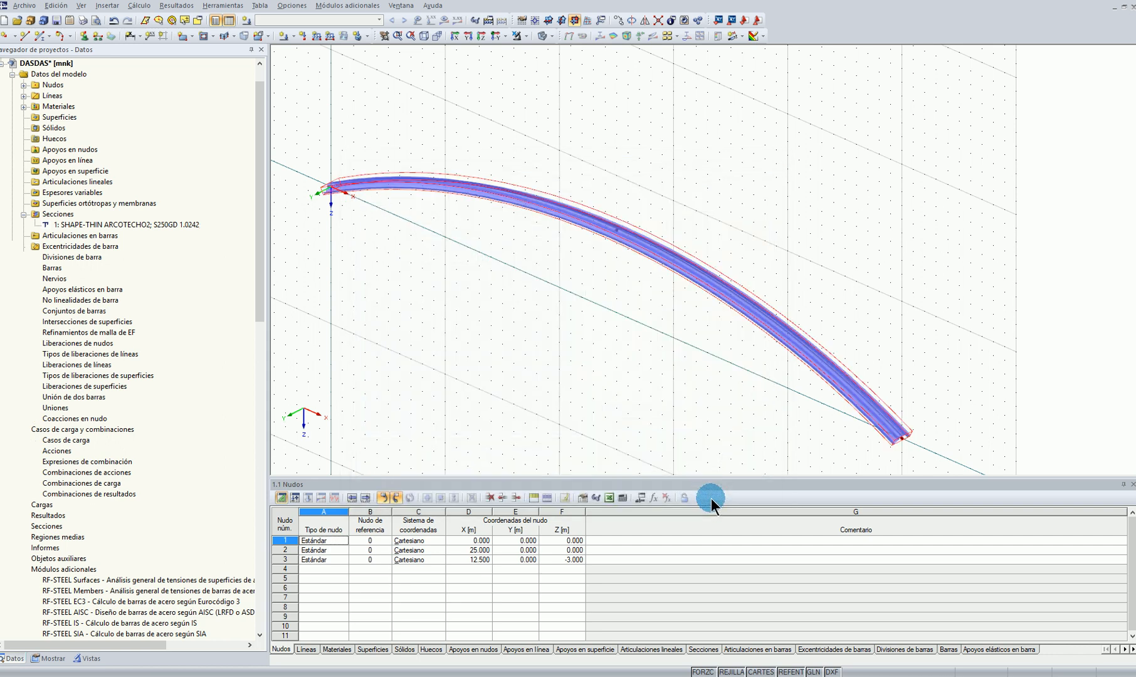
left_click(660, 334)
middle_click_drag(661, 334, 632, 360, "ctrl")
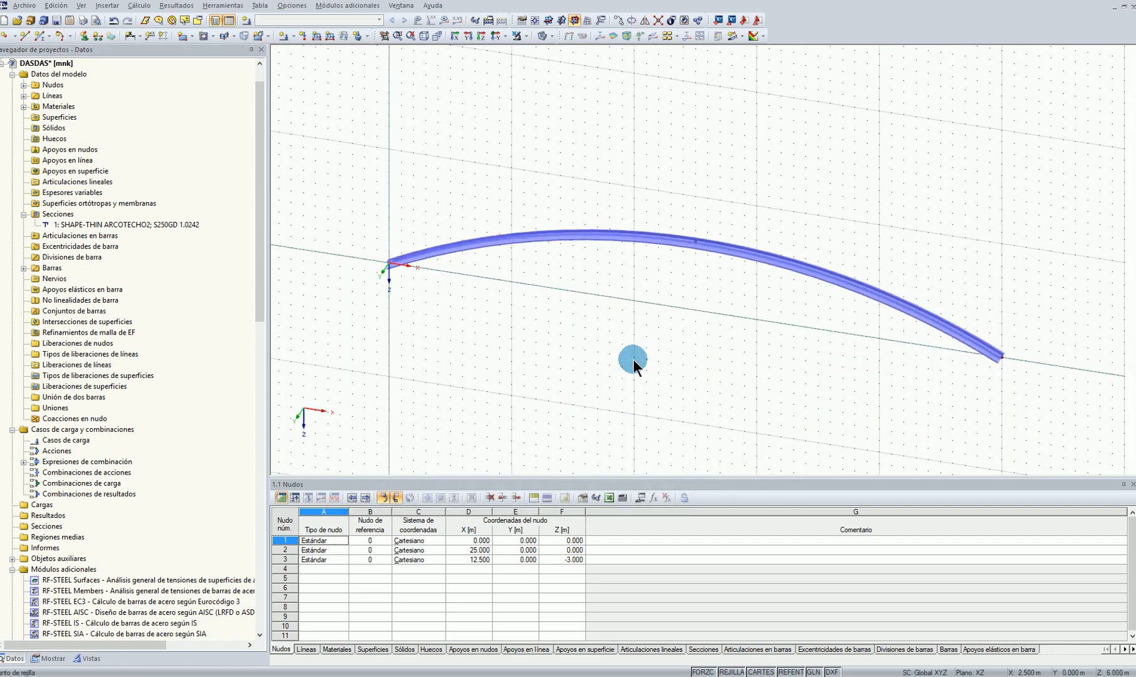
Define a nodal support restraining only uY and uZ, and place it on the arch's end node at X 25 m
left_click(490, 35)
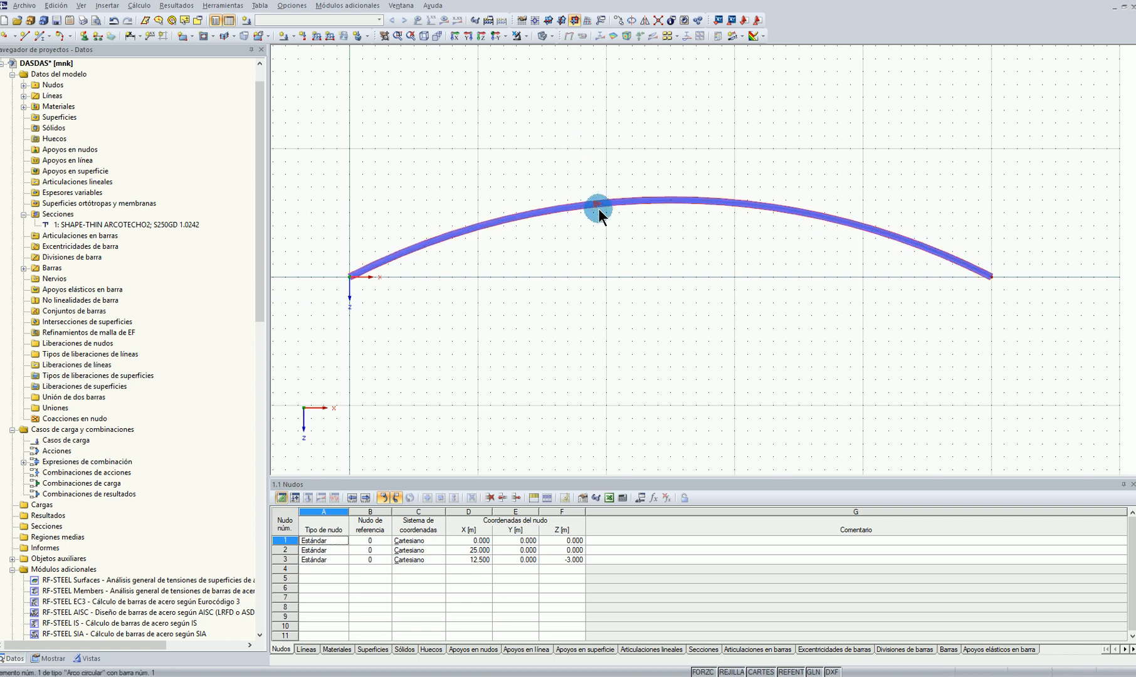
left_click(84, 36)
left_click(566, 245)
left_click(399, 343)
left_click(399, 428)
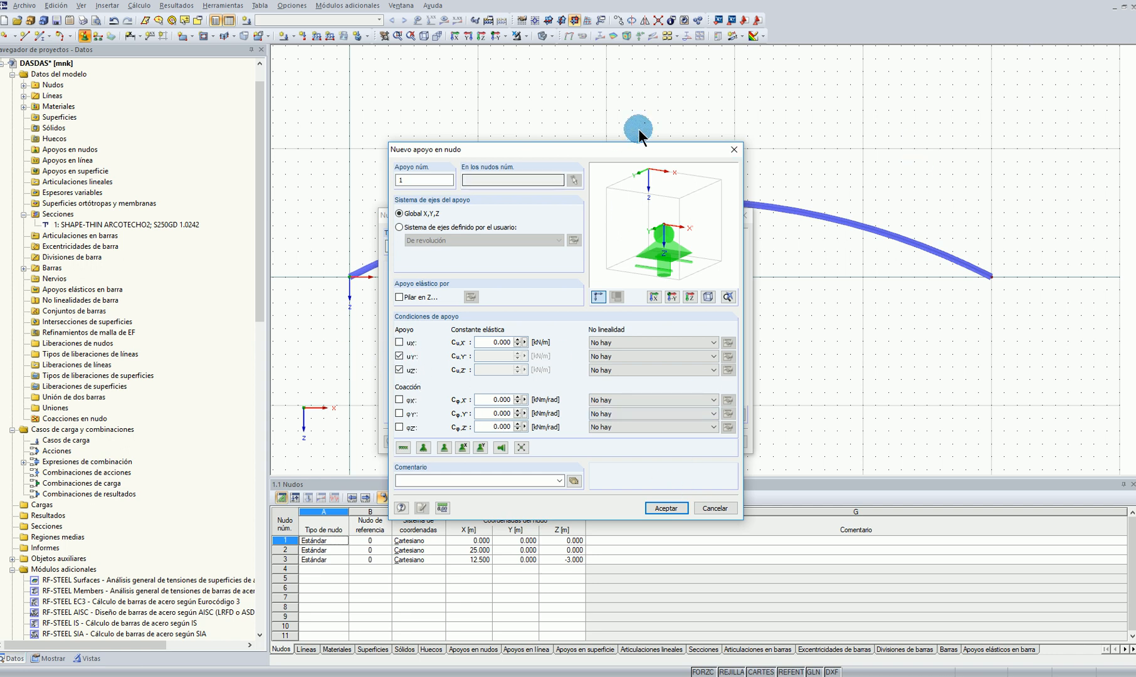
left_click(666, 509)
left_click(678, 438)
left_click(991, 277)
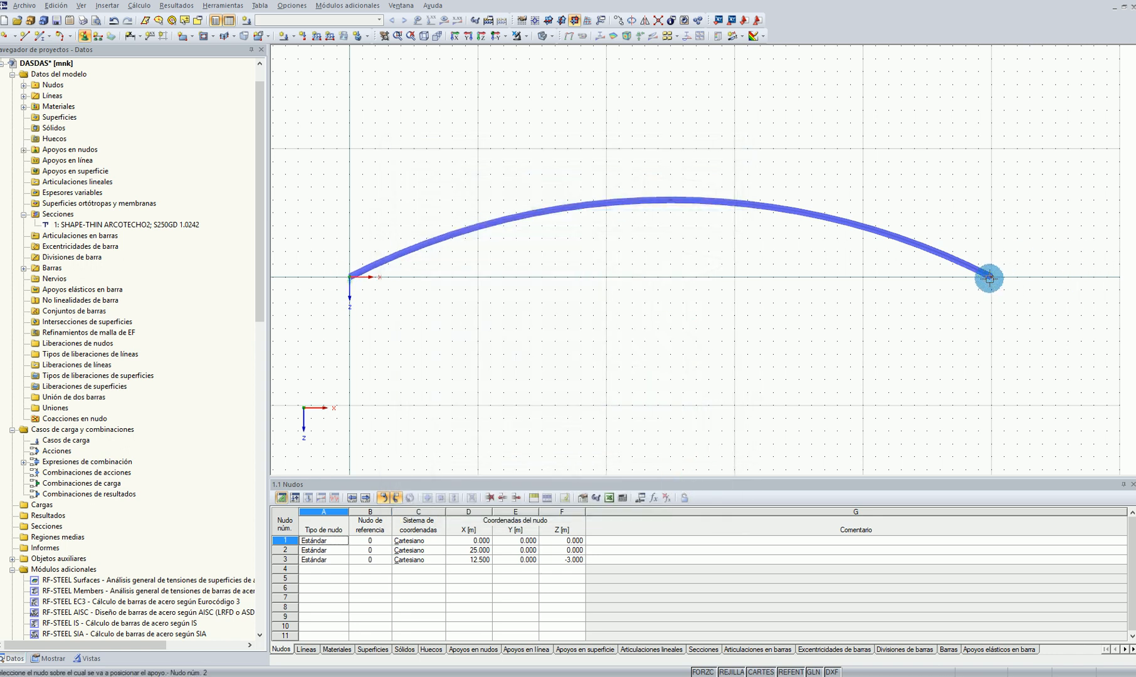
Begin a new member of type Tracción and choose a solid round RD 8 section for it
left_click(37, 36)
left_click(685, 229)
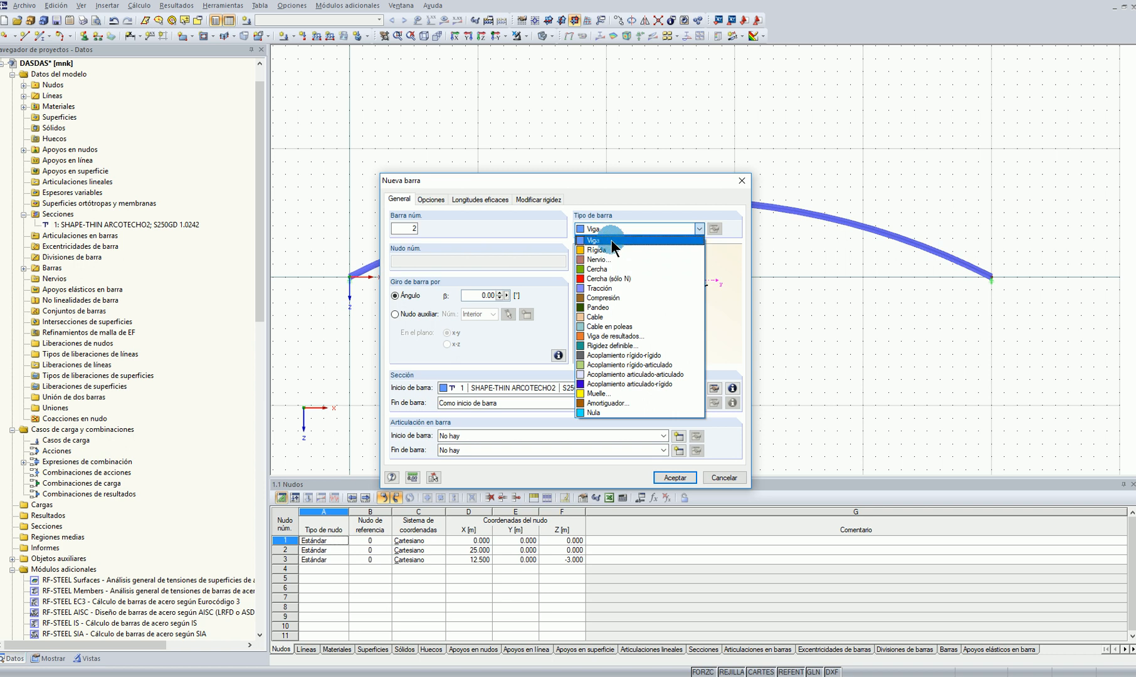
left_click(620, 288)
left_click(696, 390)
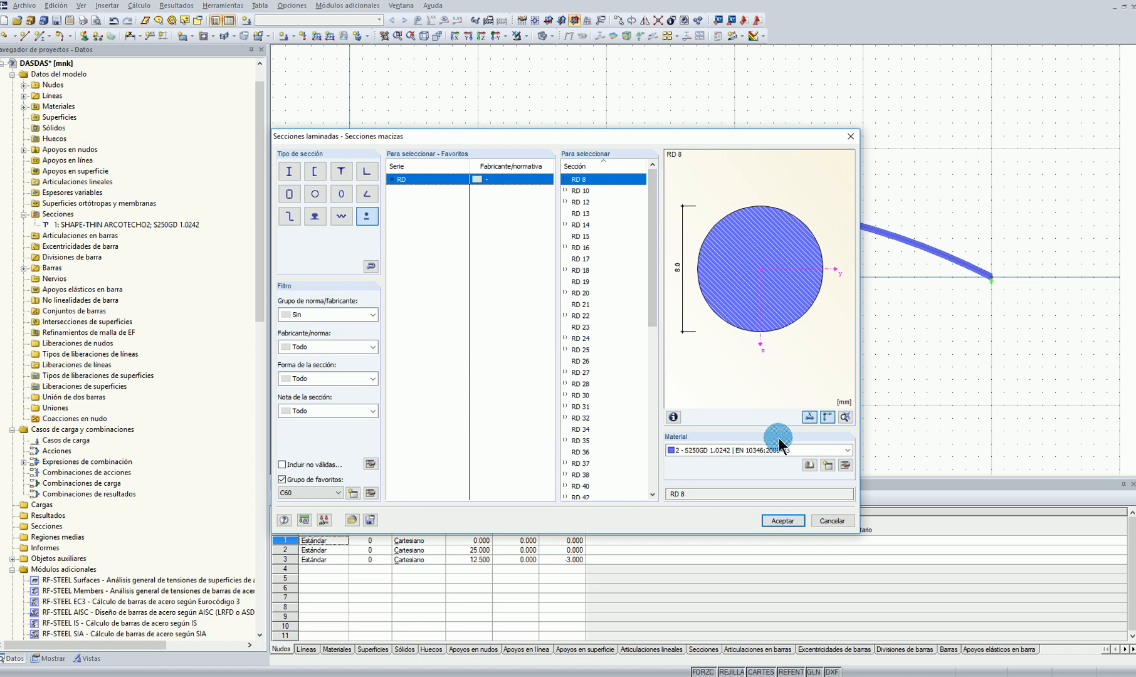
Assign Acero S 275 JR (EN 10025-2:2004-11) to the RD 8 section, filtering the material library to metal, steel and the EN standards
left_click(847, 465)
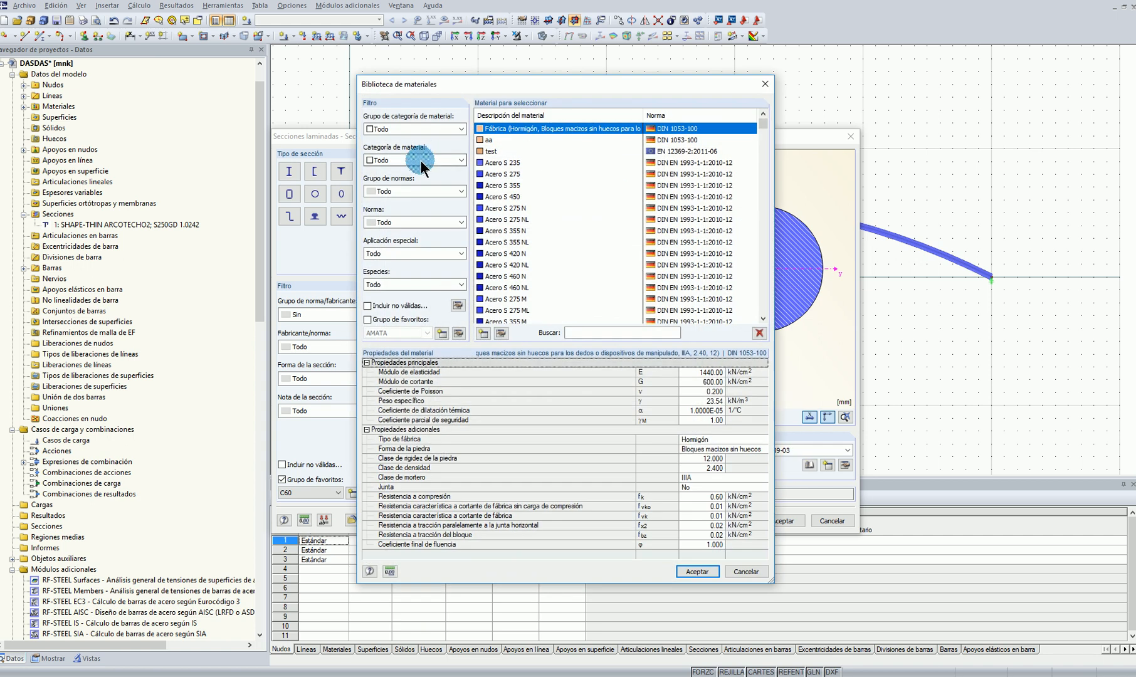
left_click(382, 130)
left_click(387, 163)
left_click(393, 160)
left_click(389, 179)
left_click(420, 191)
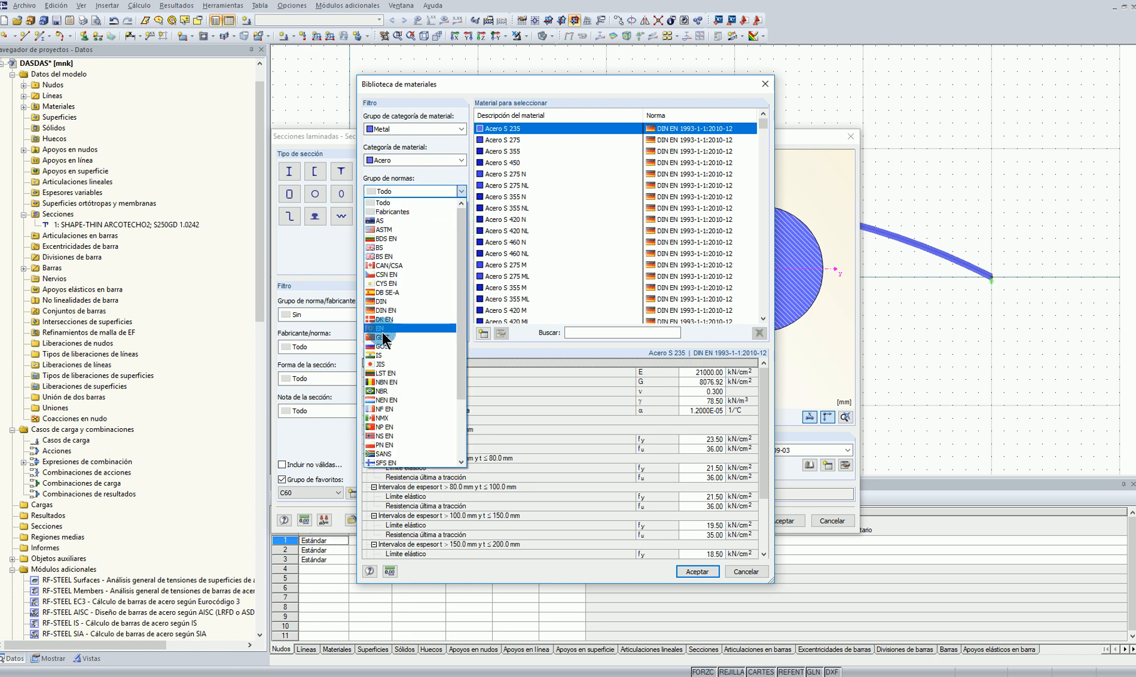
left_click(383, 329)
left_click(524, 220)
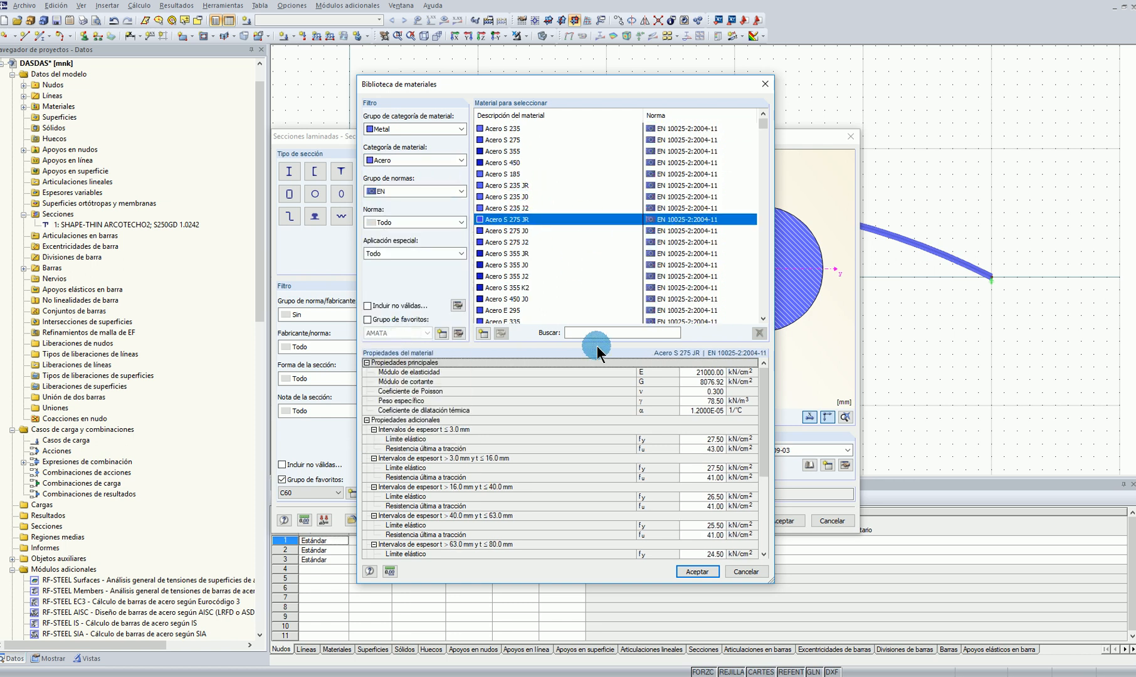
left_click(698, 571)
Accept the RD 8 section and draw the tension member from the node at X 25 m to the origin node
left_click(623, 452)
left_click(782, 520)
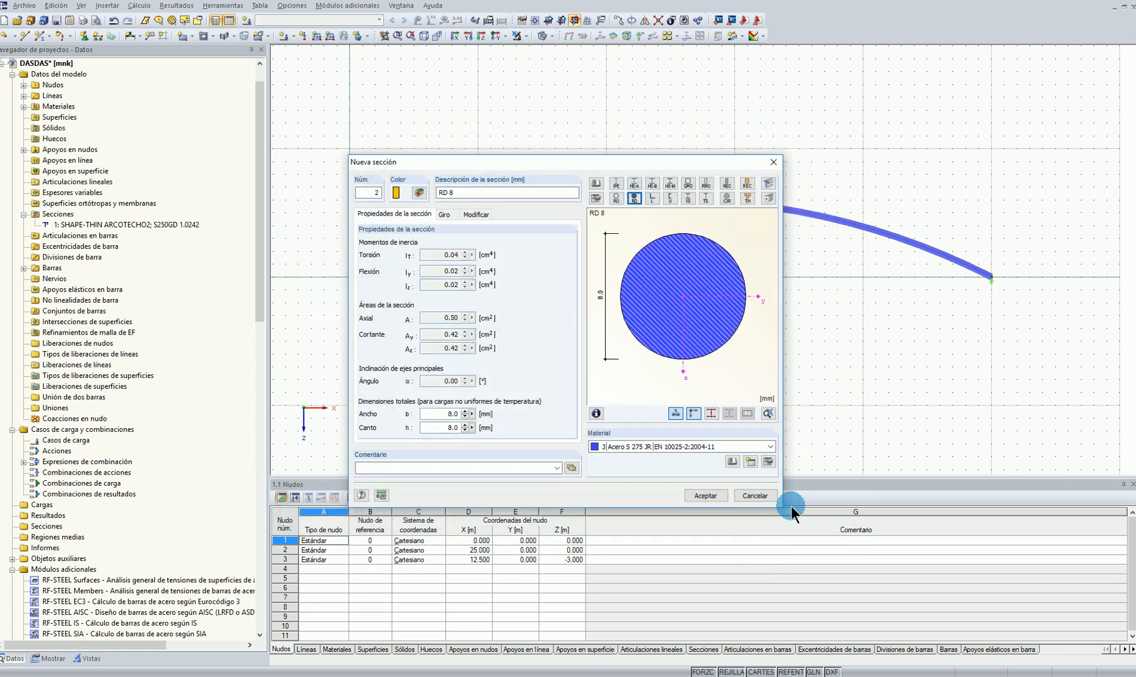
left_click(706, 496)
left_click(681, 478)
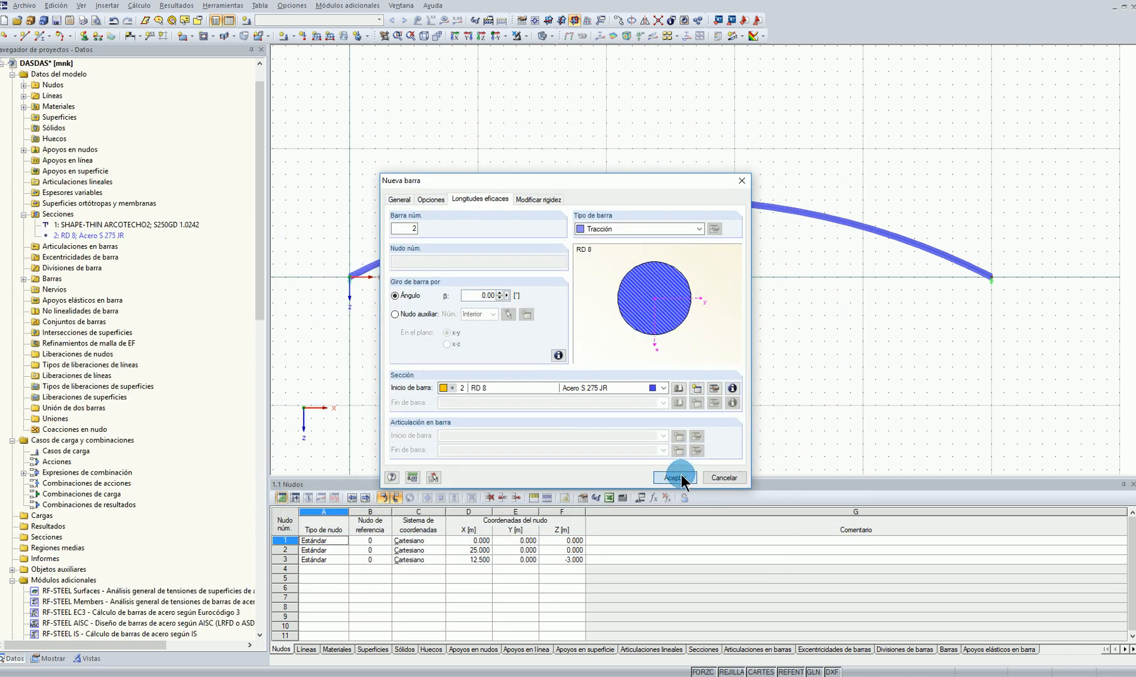
left_click(991, 277)
left_click(349, 276)
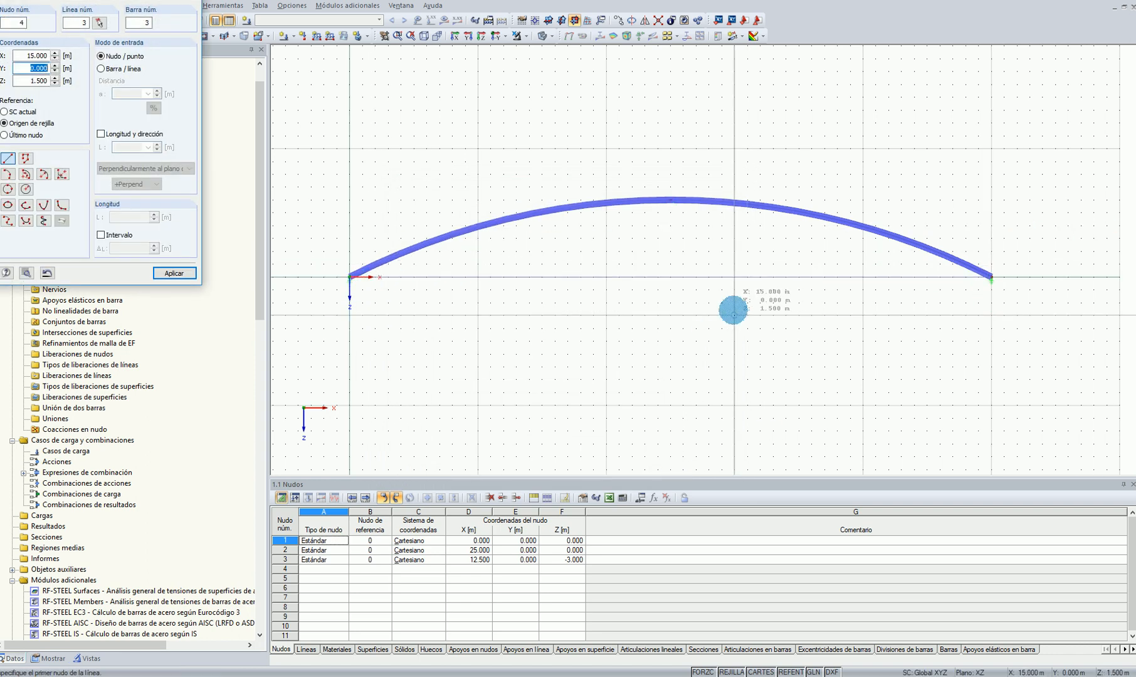
key("Escape")
Turn off the grid display and view the arch with its tie in 3D
middle_click_drag(732, 311, 633, 332, "ctrl")
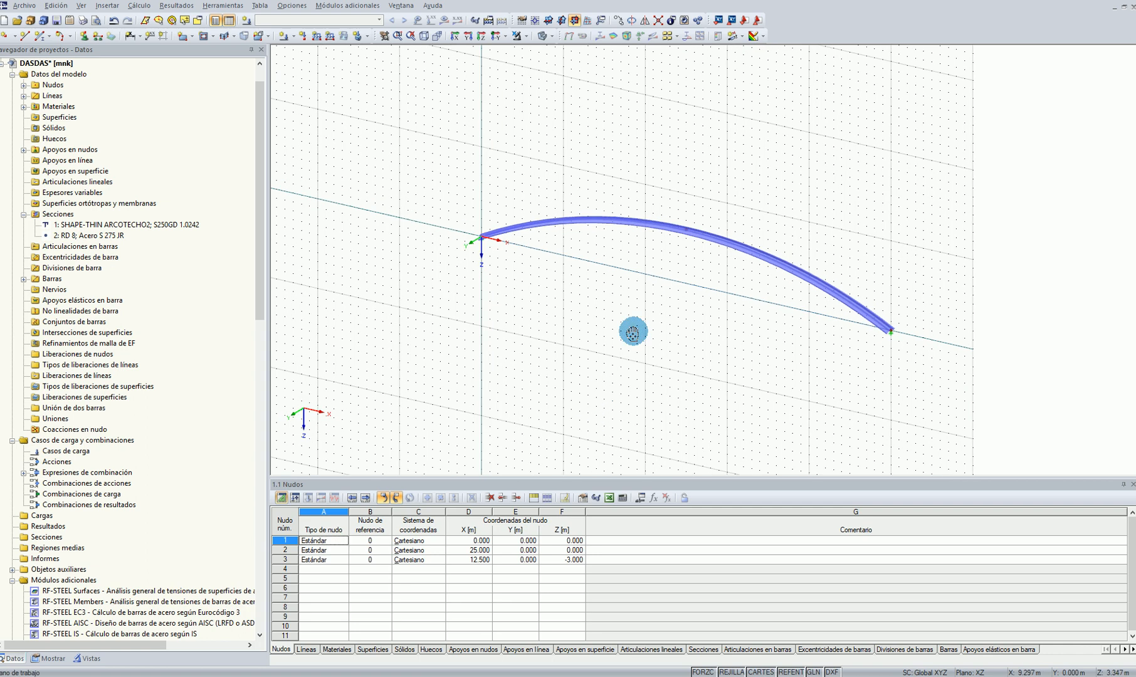
middle_click(633, 333)
left_click(721, 671)
middle_click_drag(790, 395, 605, 318, "ctrl")
middle_click_drag(827, 379, 809, 422, "ctrl")
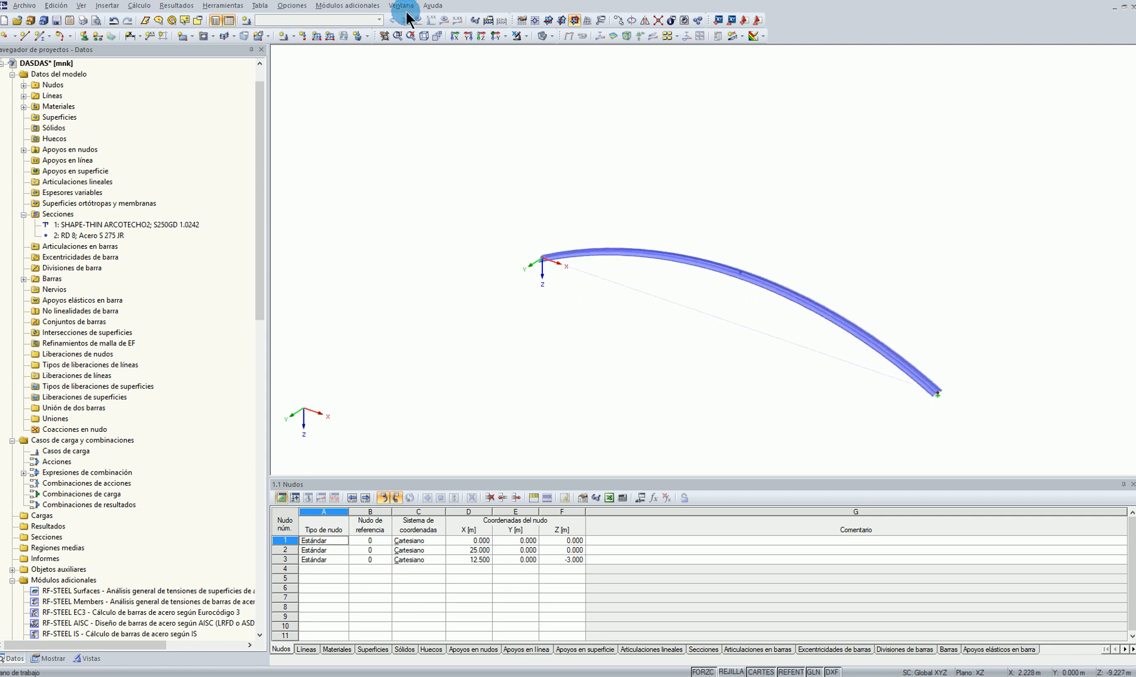
Define a nodal support restraining only uY and place it on the crown node of the arch
left_click(84, 36)
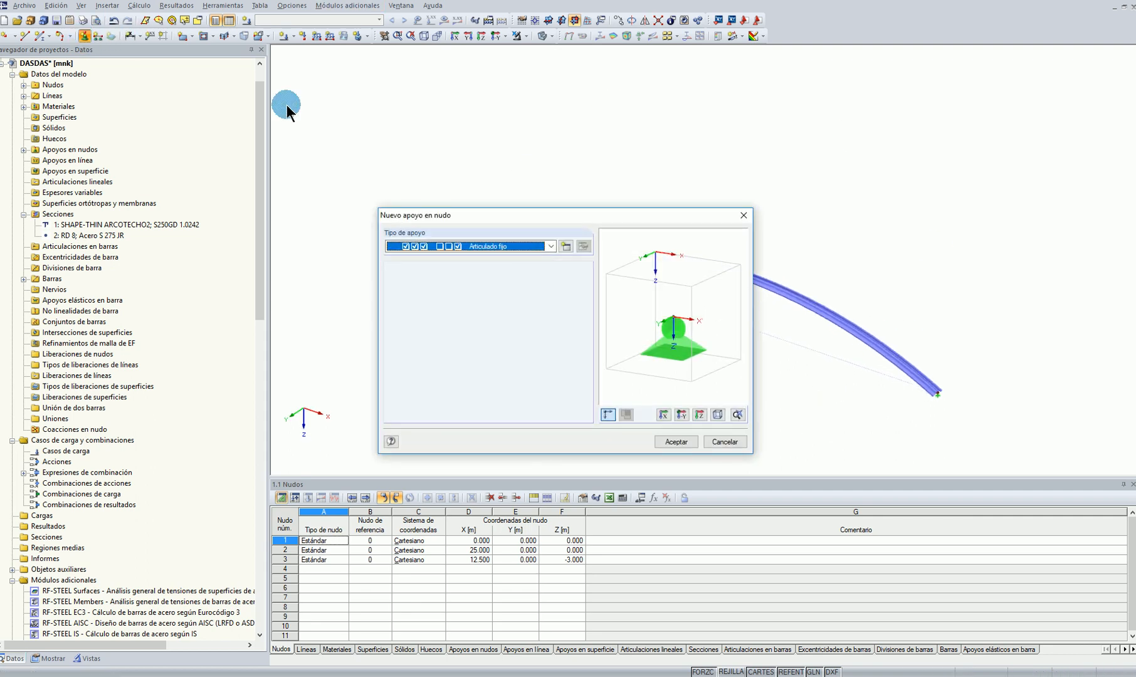
left_click(574, 245)
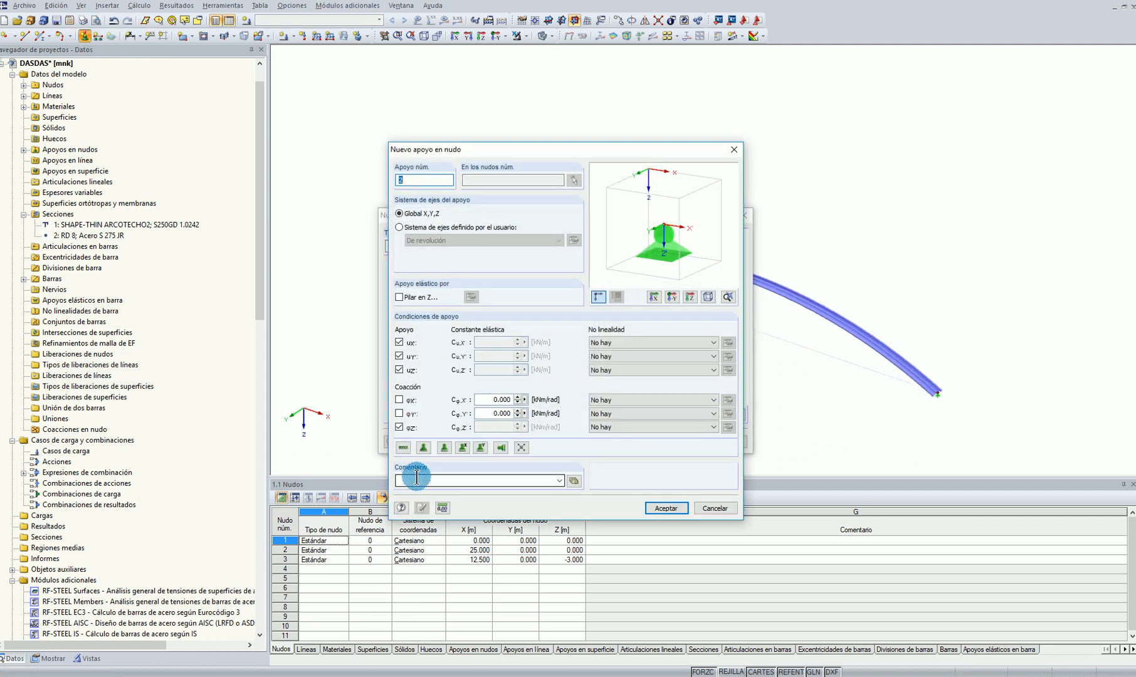
left_click(399, 427)
left_click(399, 342)
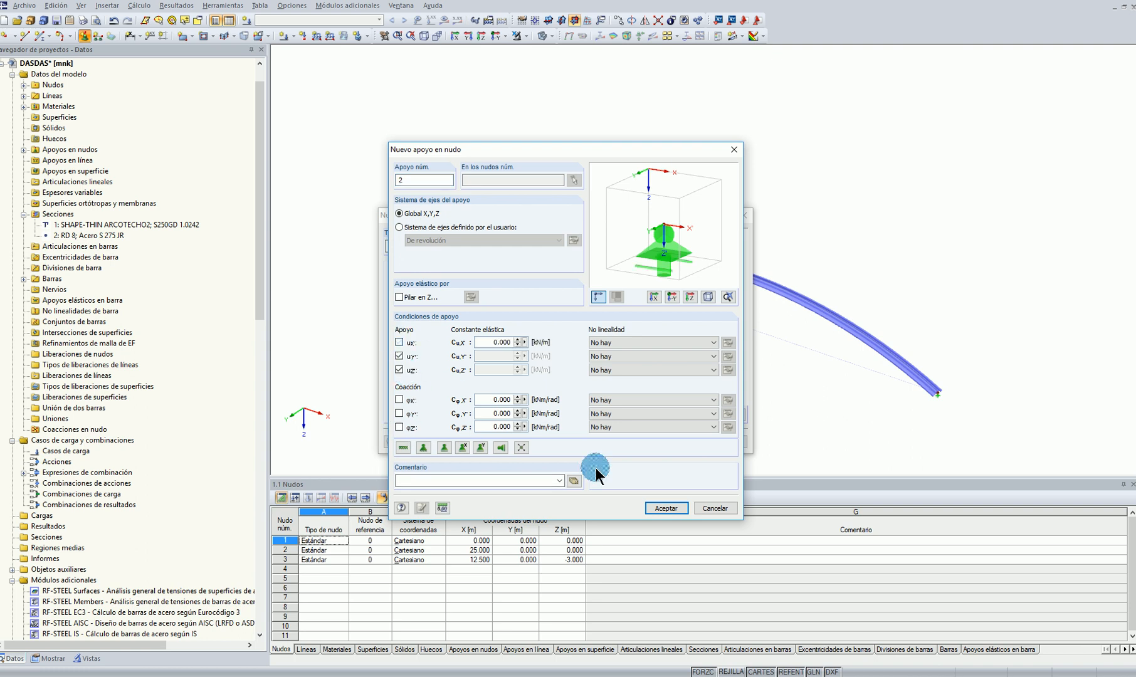
left_click(399, 370)
left_click(667, 508)
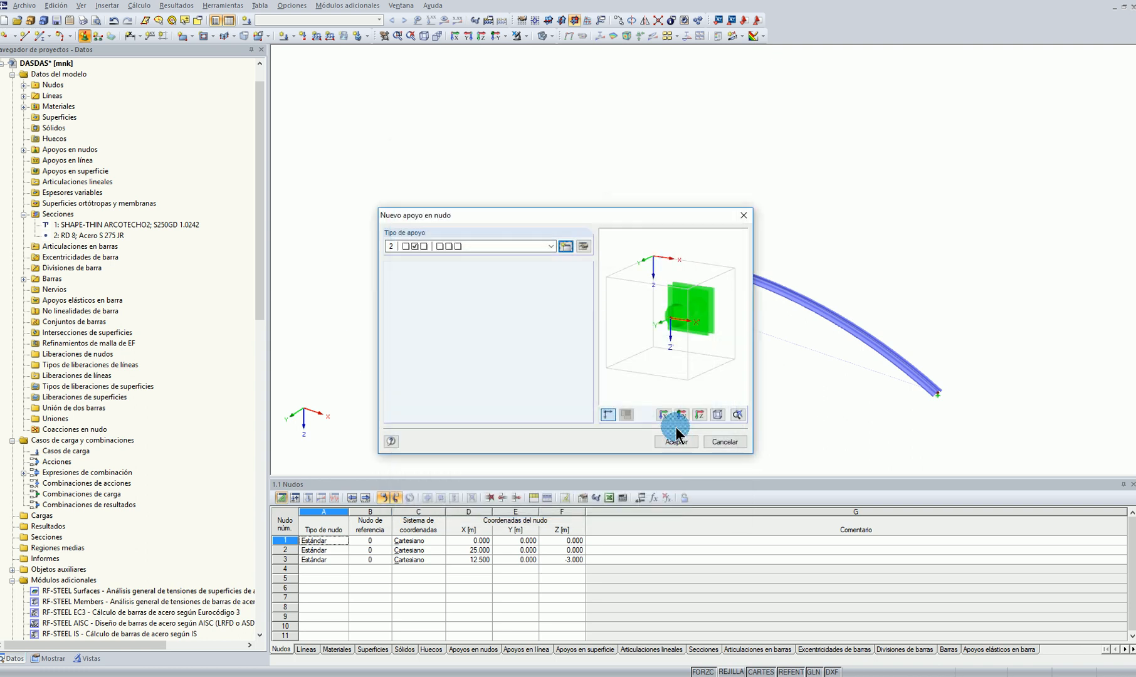
left_click(683, 442)
scroll(779, 283, "up", 3)
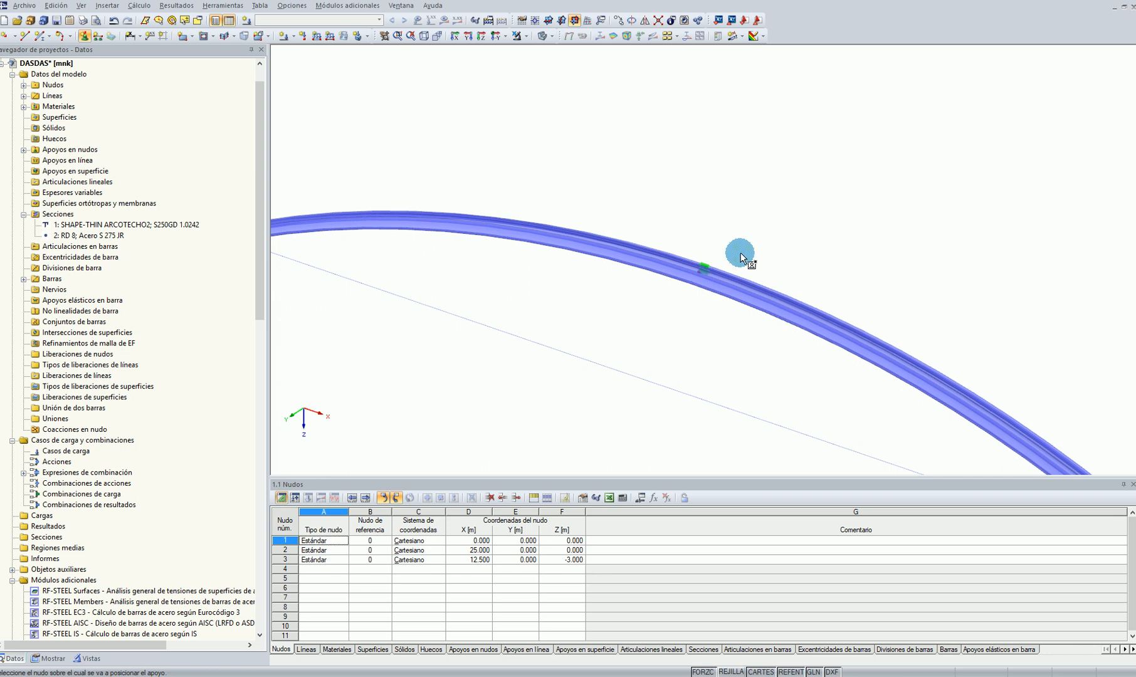
key("Escape")
scroll(791, 195, "down", 2)
Create load case CC1 with the Permanente action category and its self-weight deactivated
left_click(495, 36)
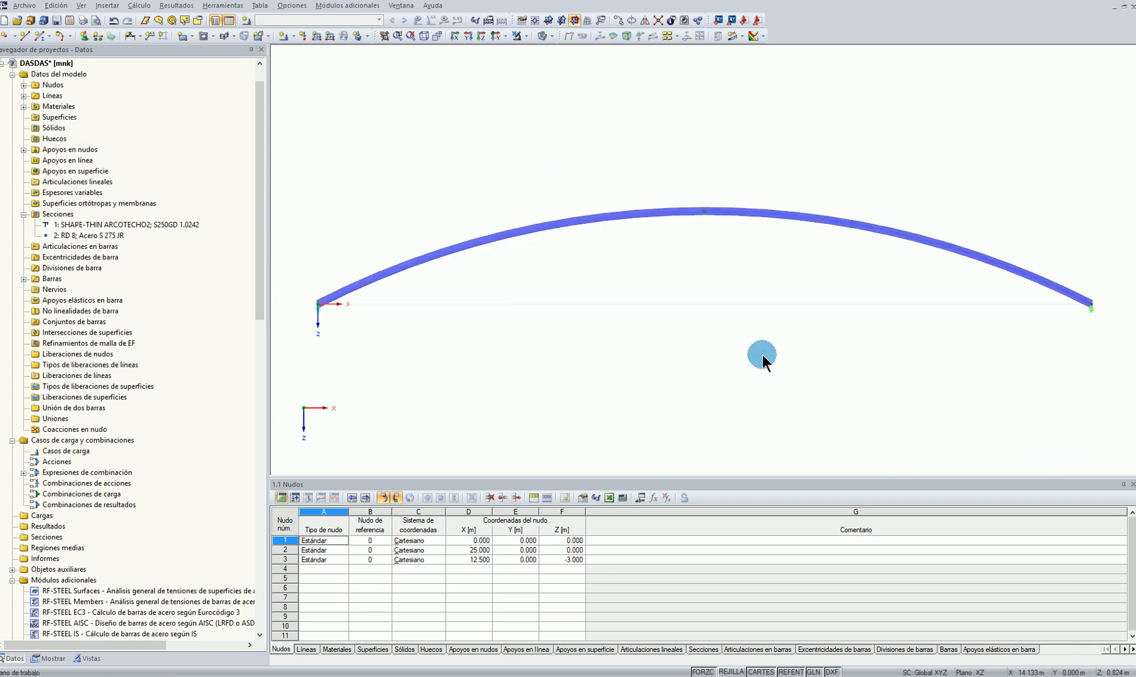
left_click(293, 36)
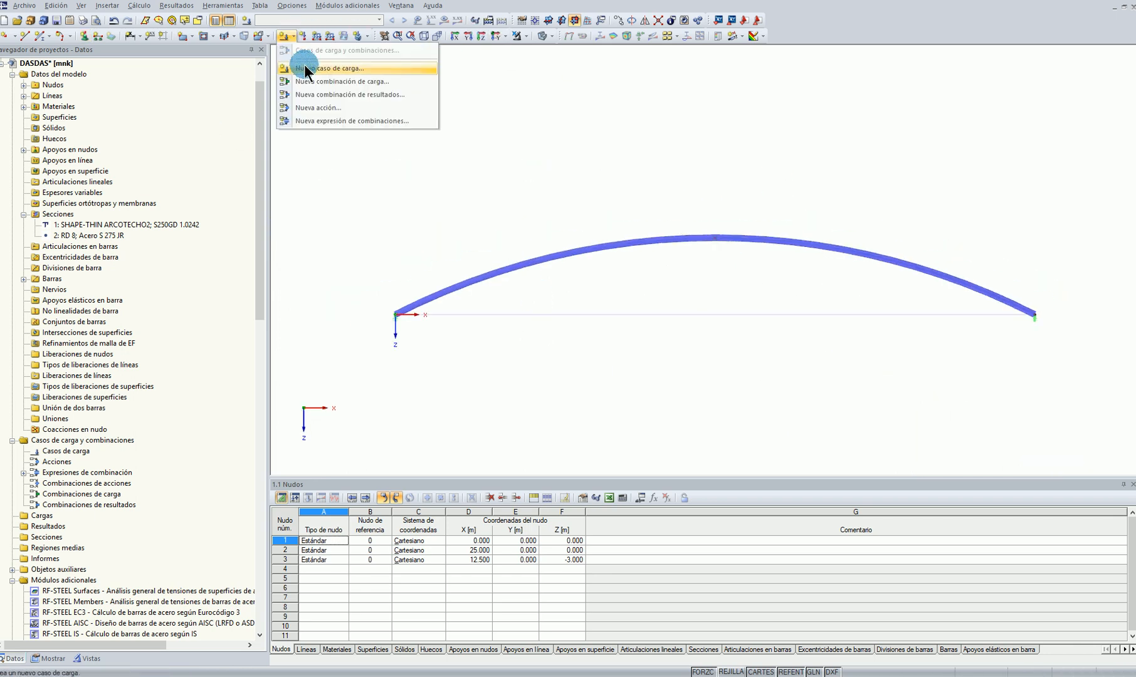
left_click(312, 69)
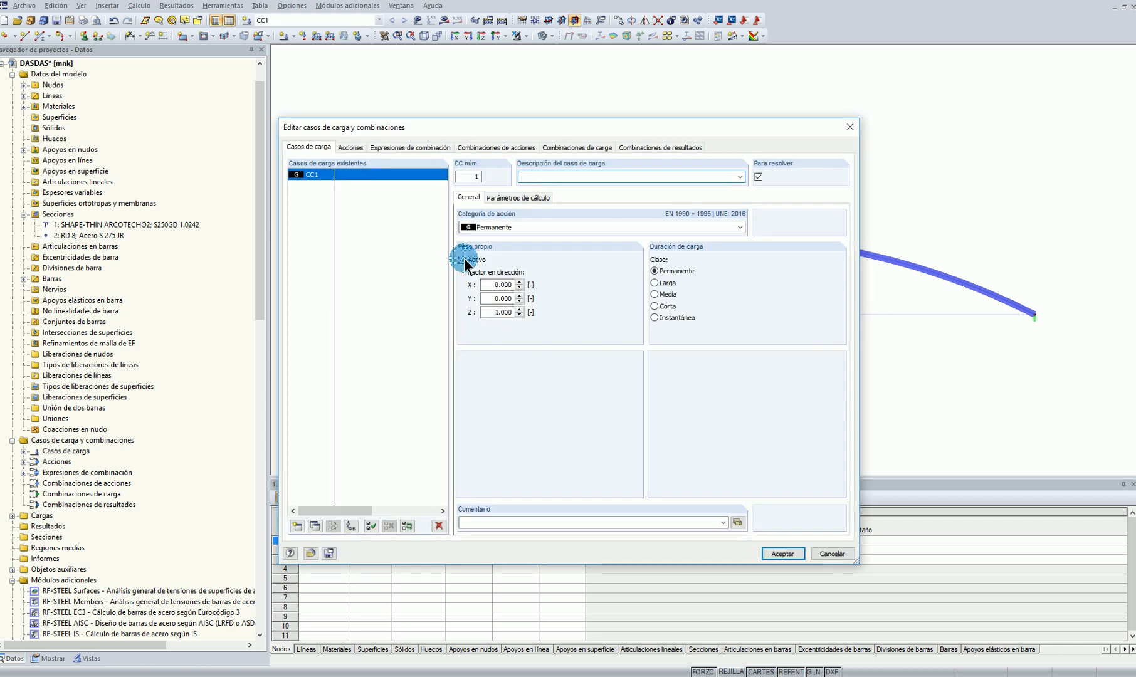
left_click(782, 553)
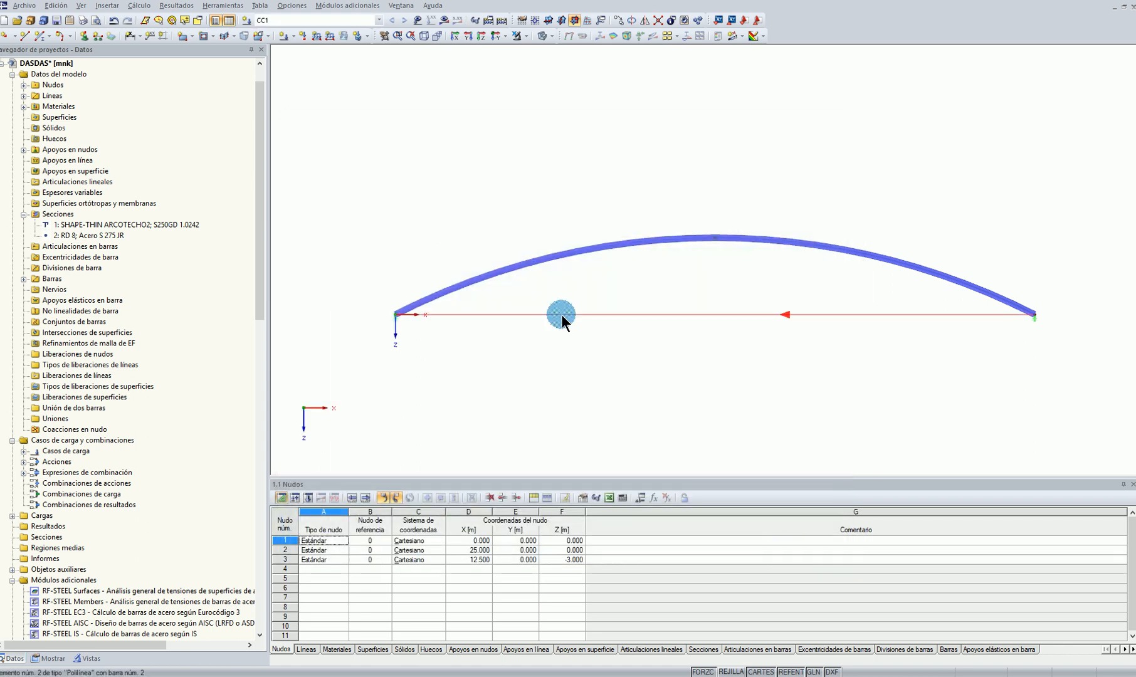
Define a uniform 10 kN/m member load in the global ZL direction and apply it to the arch
left_click(425, 96)
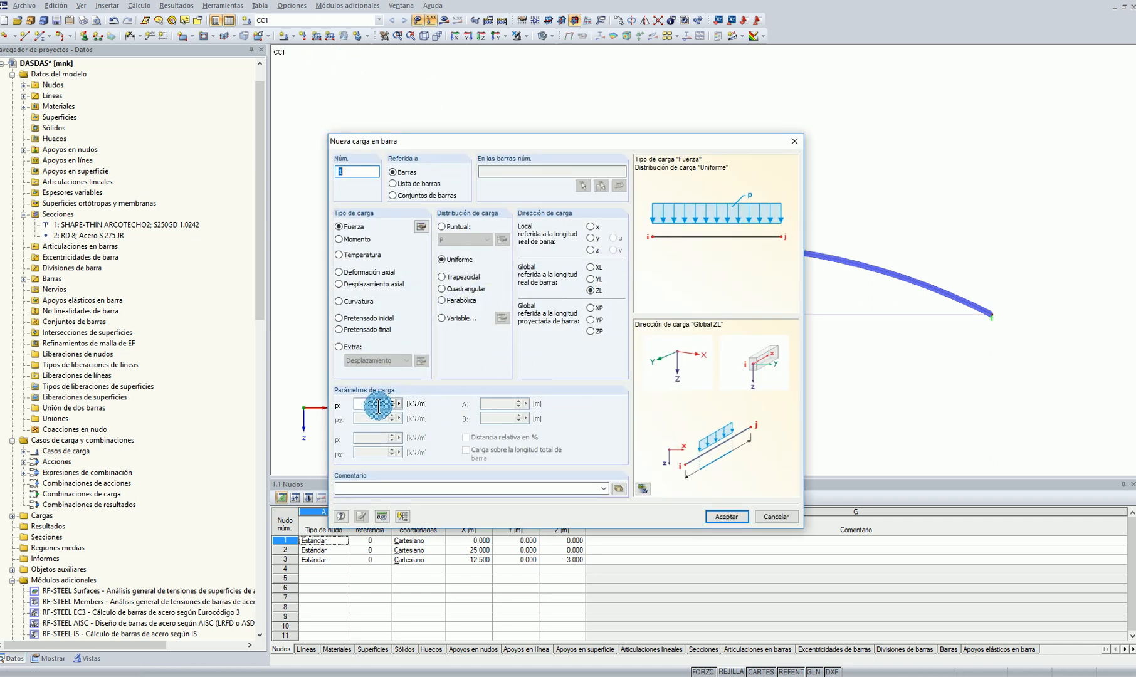
left_click(365, 404)
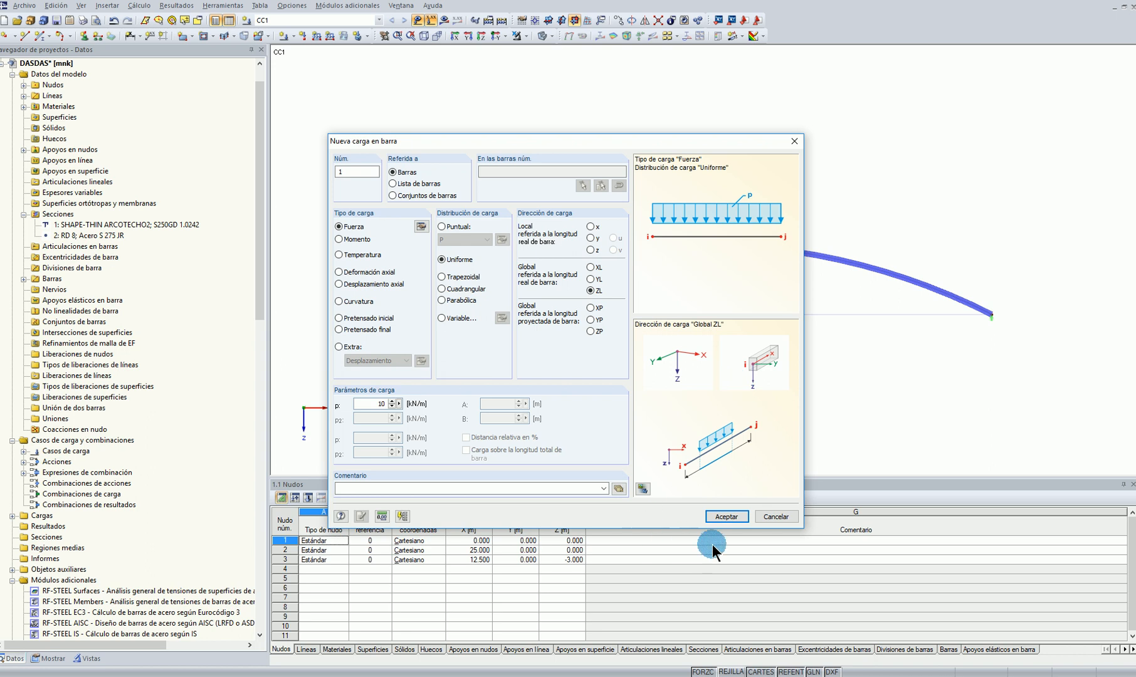
key("Return")
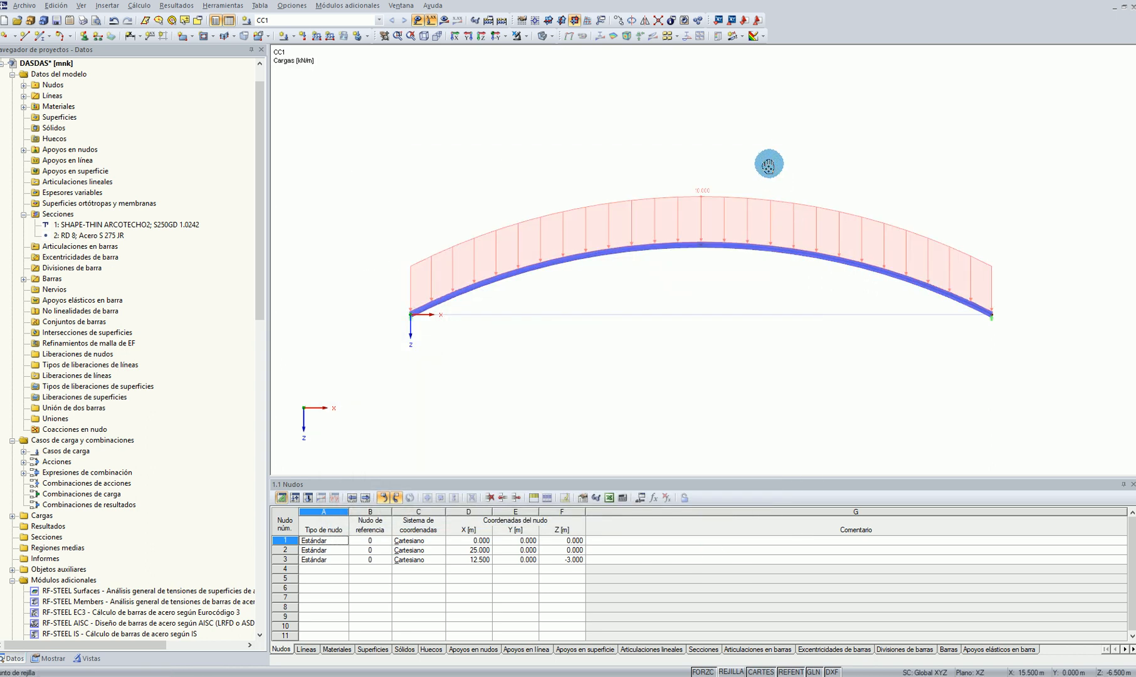
Try to calculate the results of load case CC1, interrupting the plausibility check
left_click(445, 21)
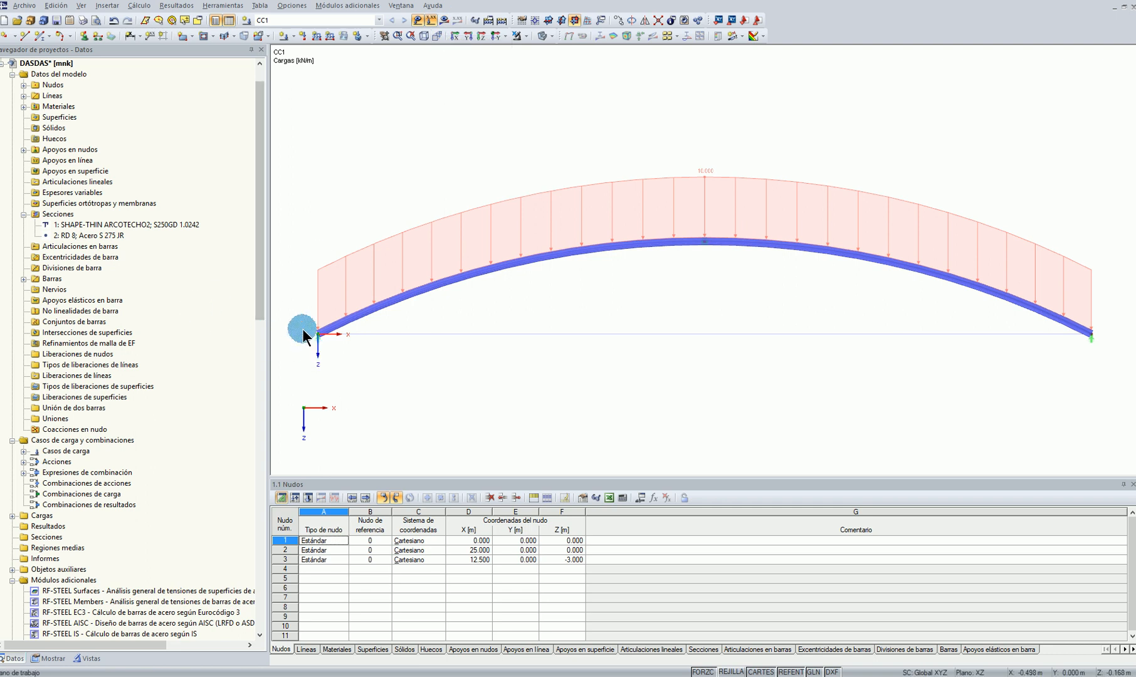
left_click(461, 20)
left_click(543, 355)
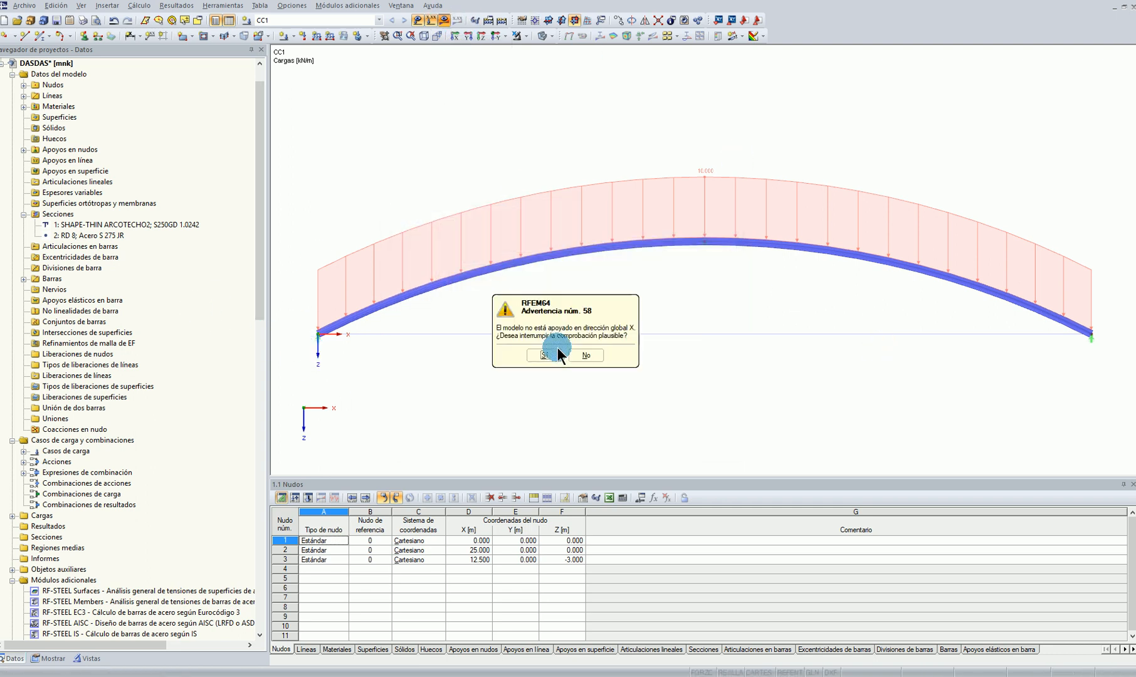
left_click(552, 355)
Edit the nodal support at nodes 1 and 2 to have a 0.1 kN/m spring constant in the X direction
scroll(579, 357, "down", 2)
middle_click_drag(579, 357, 511, 415, "ctrl")
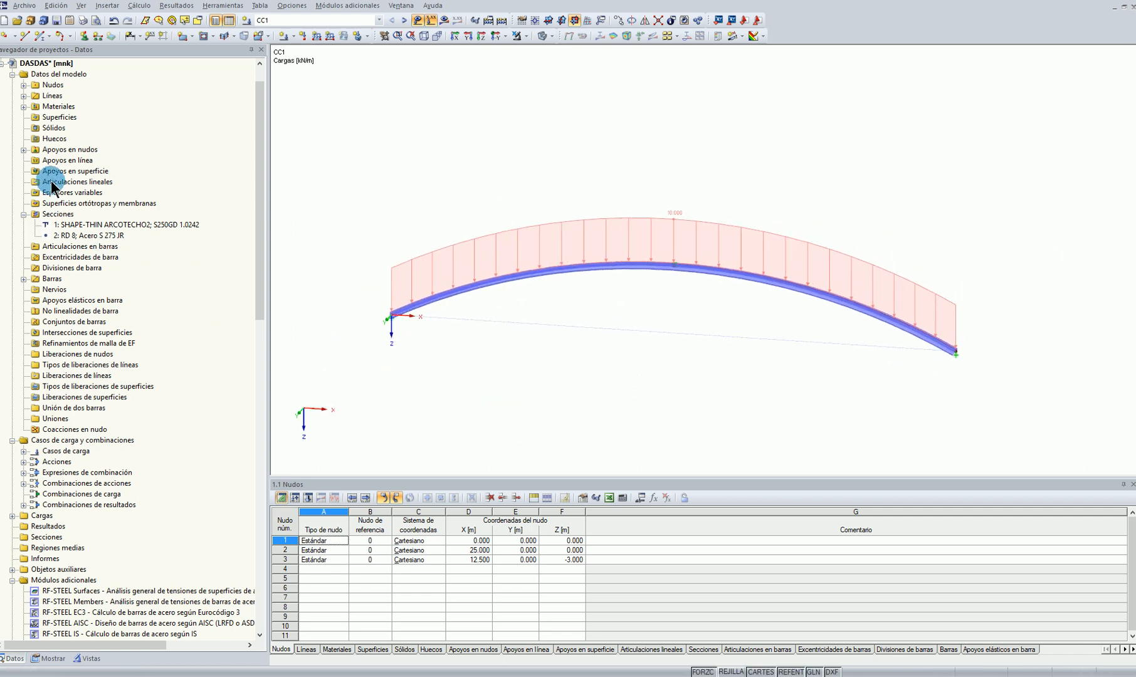
left_click(24, 150)
right_click(54, 159)
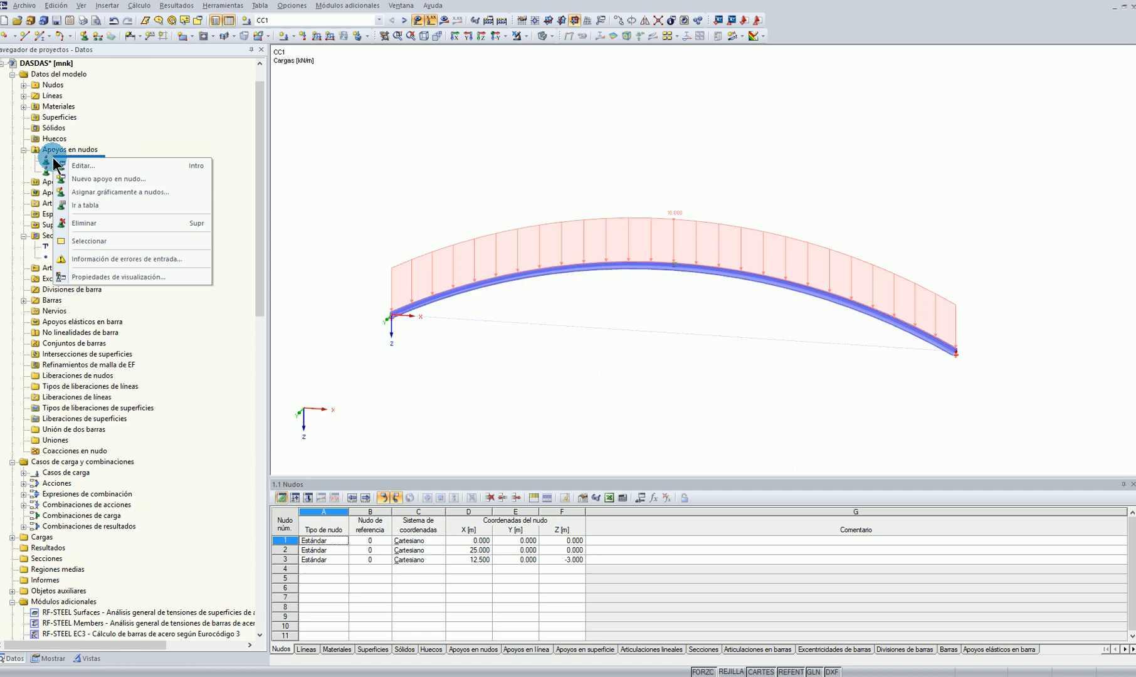
left_click(94, 166)
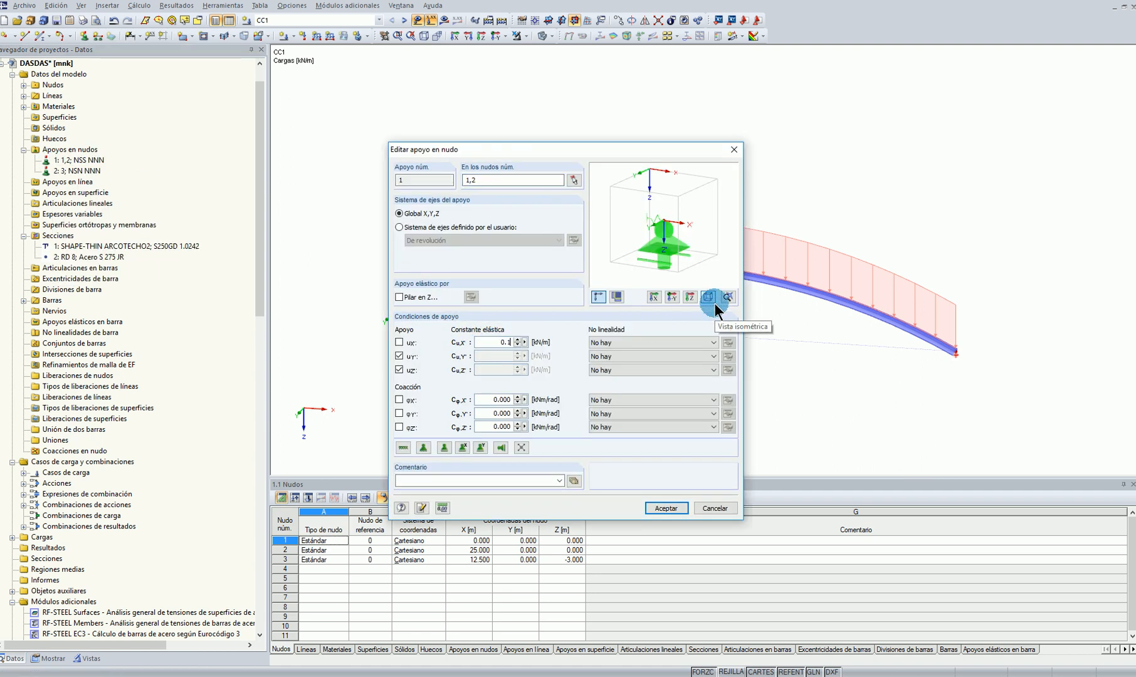
left_click(666, 508)
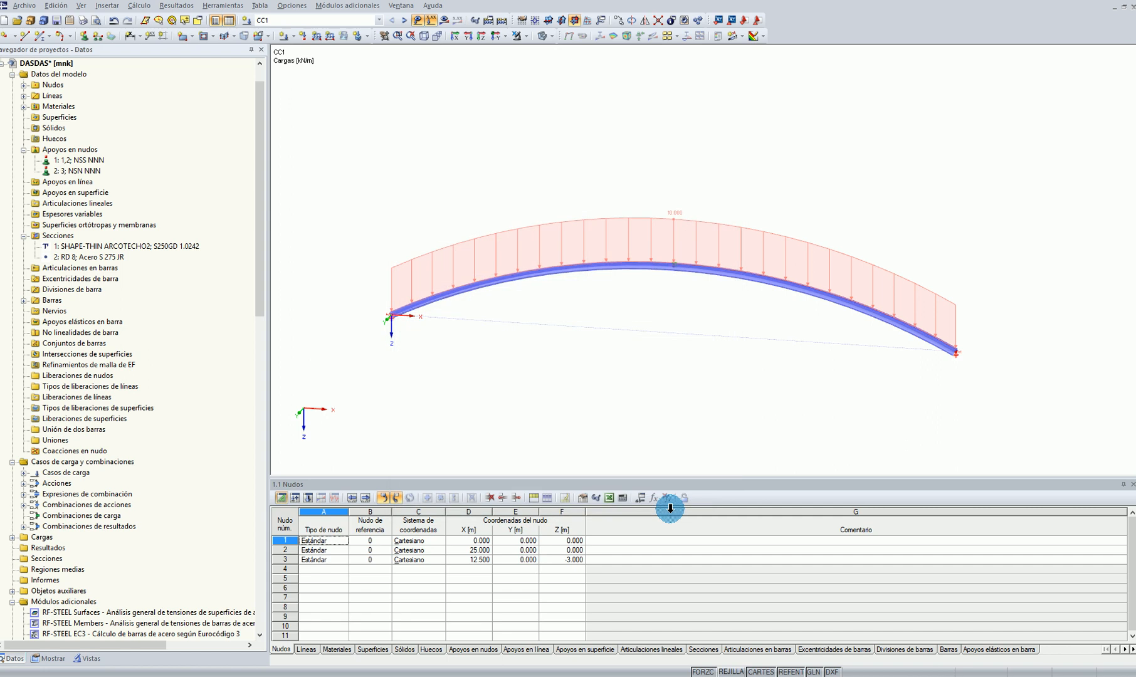
Calculate the results of load case CC1 and acknowledge the calculation warnings
left_click(447, 20)
left_click(543, 356)
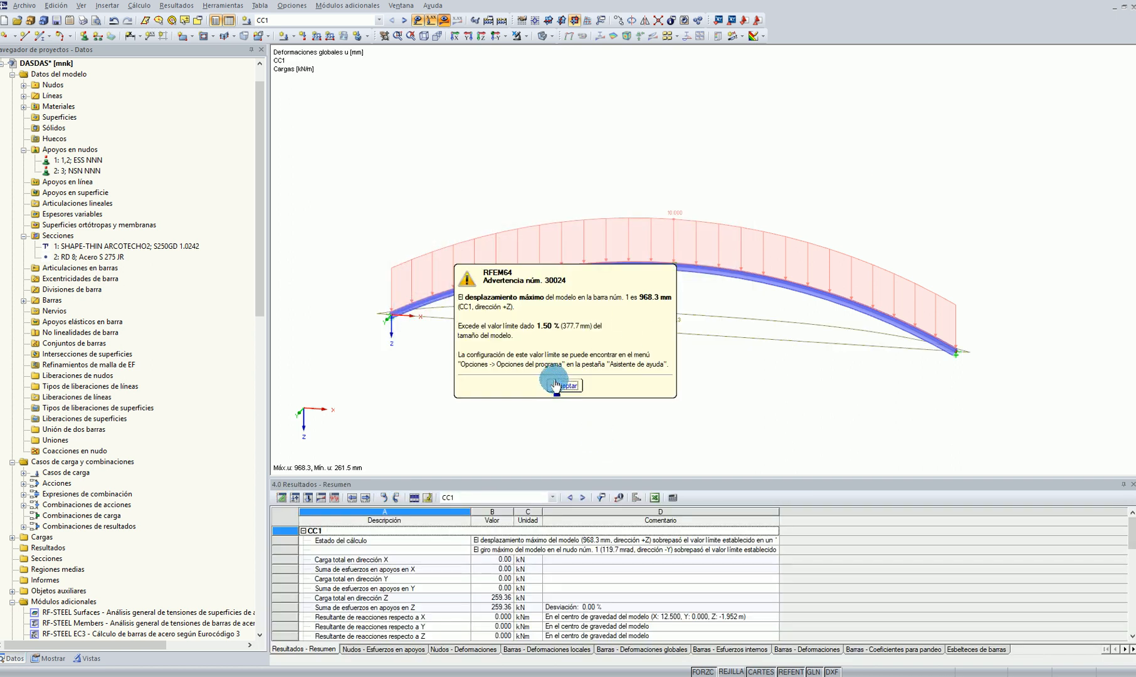
left_click(565, 371)
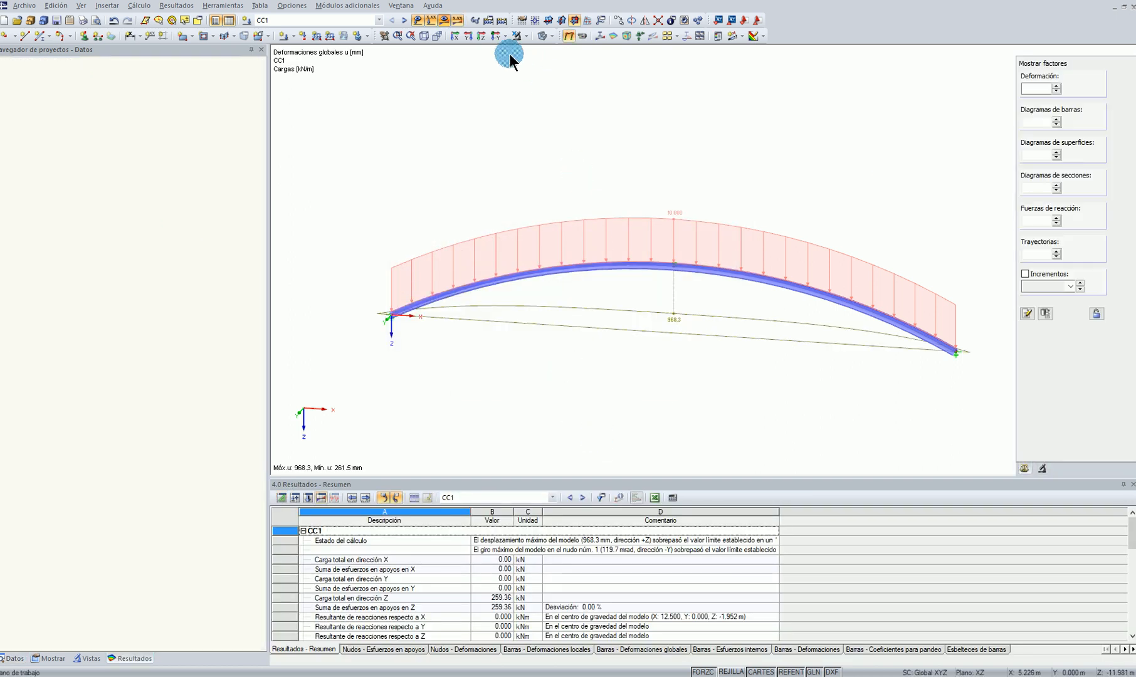
Show the members' axial force N diagram in front view with the loads hidden
left_click(497, 36)
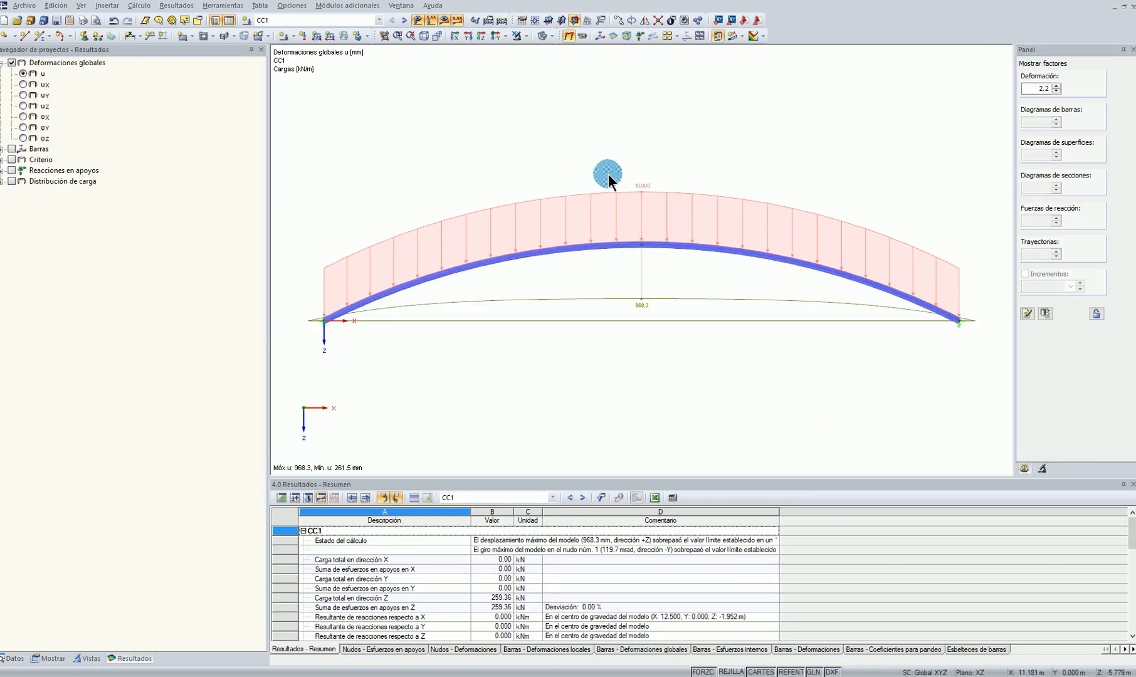
left_click(4, 150)
left_click(38, 250)
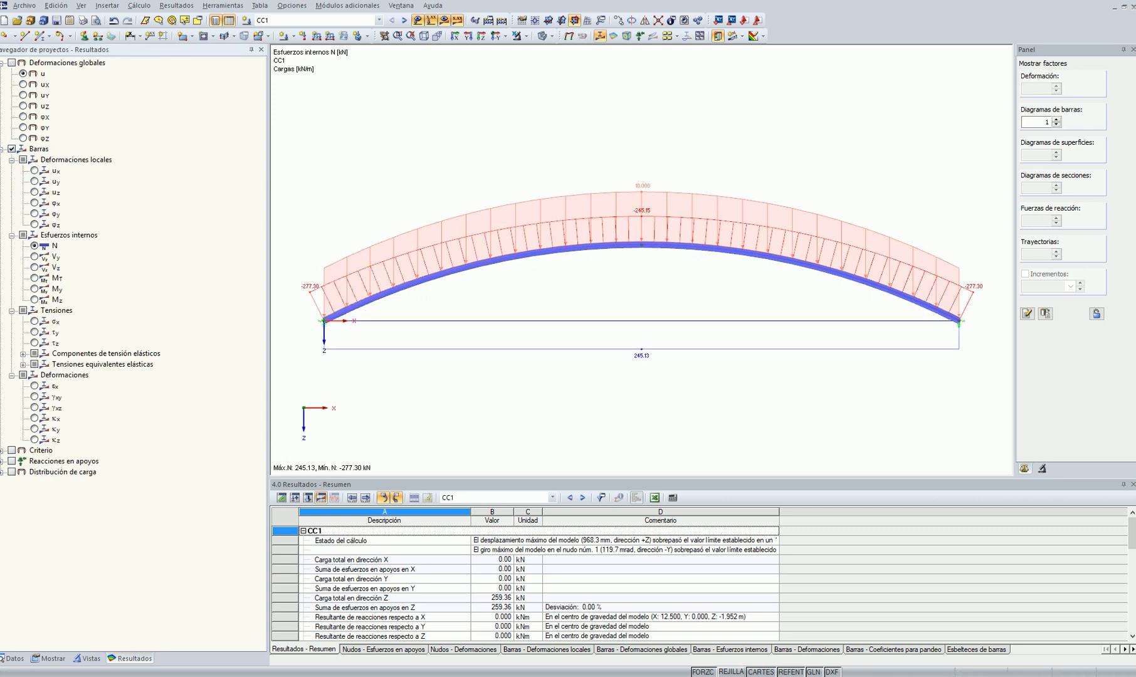
left_click(431, 20)
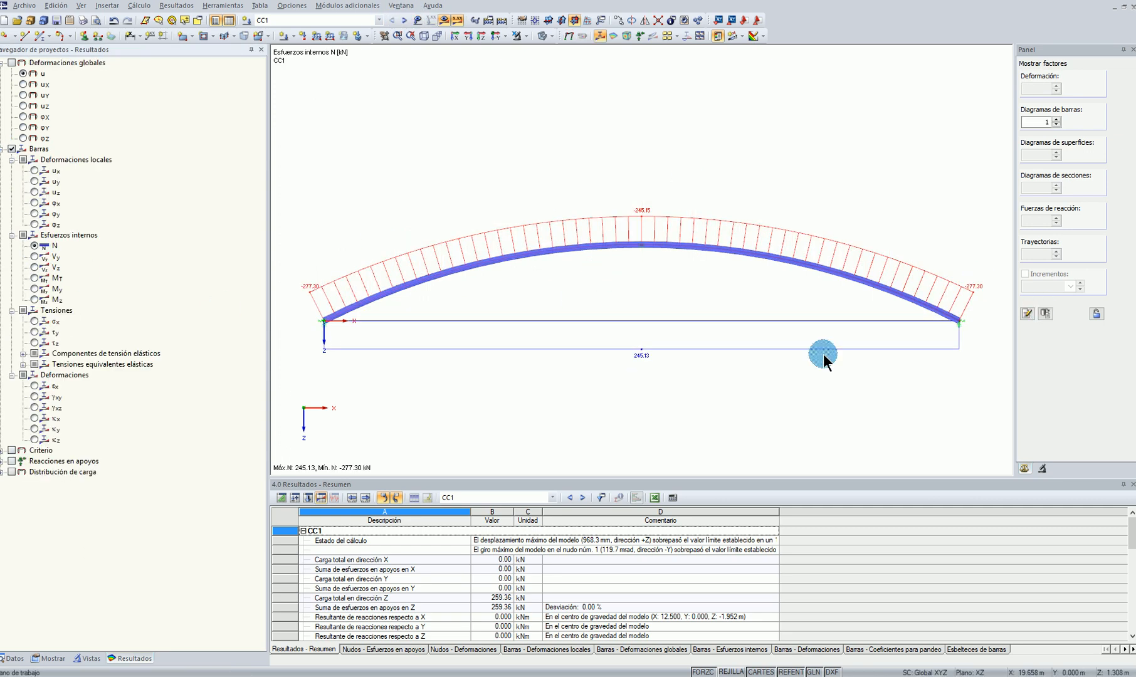
Show the global deformation u at a display factor of 1 and briefly animate it
left_click(569, 35)
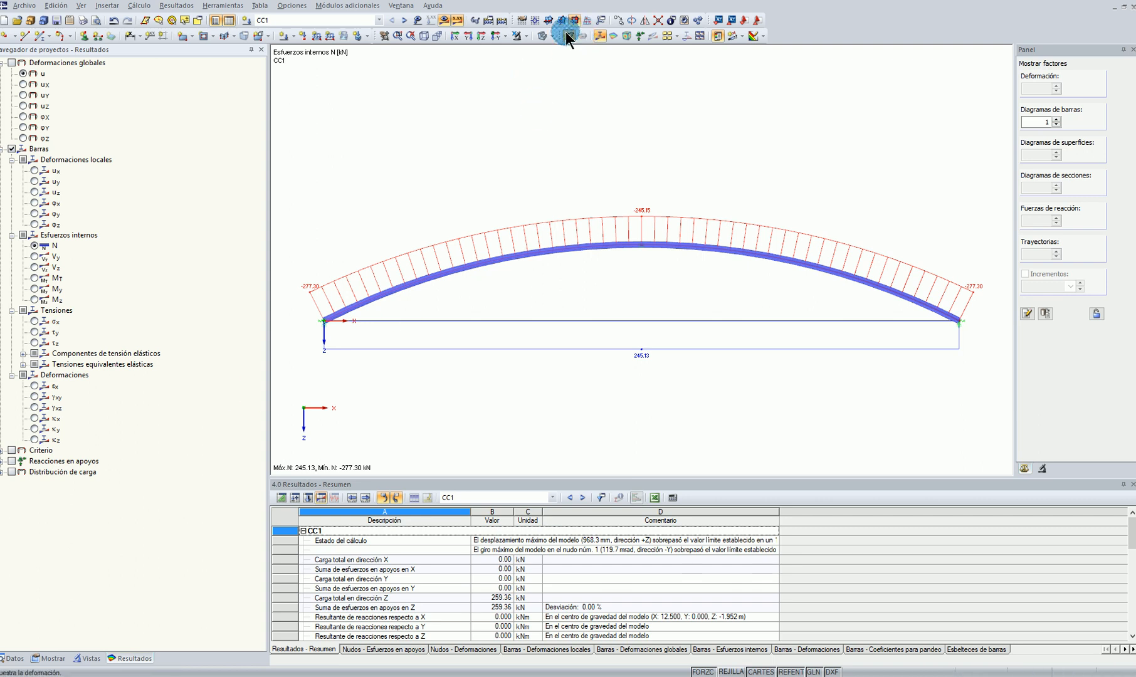
double_click(1036, 89)
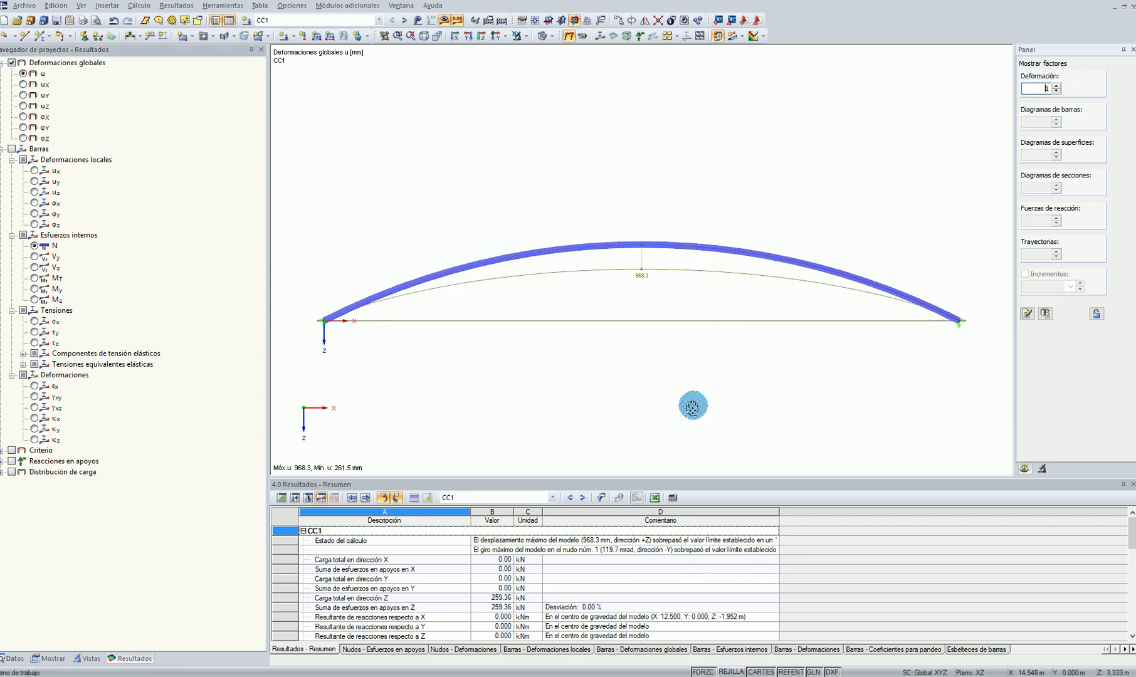
scroll(694, 405, "up", 2)
scroll(703, 341, "down", 1)
scroll(703, 341, "down", 1)
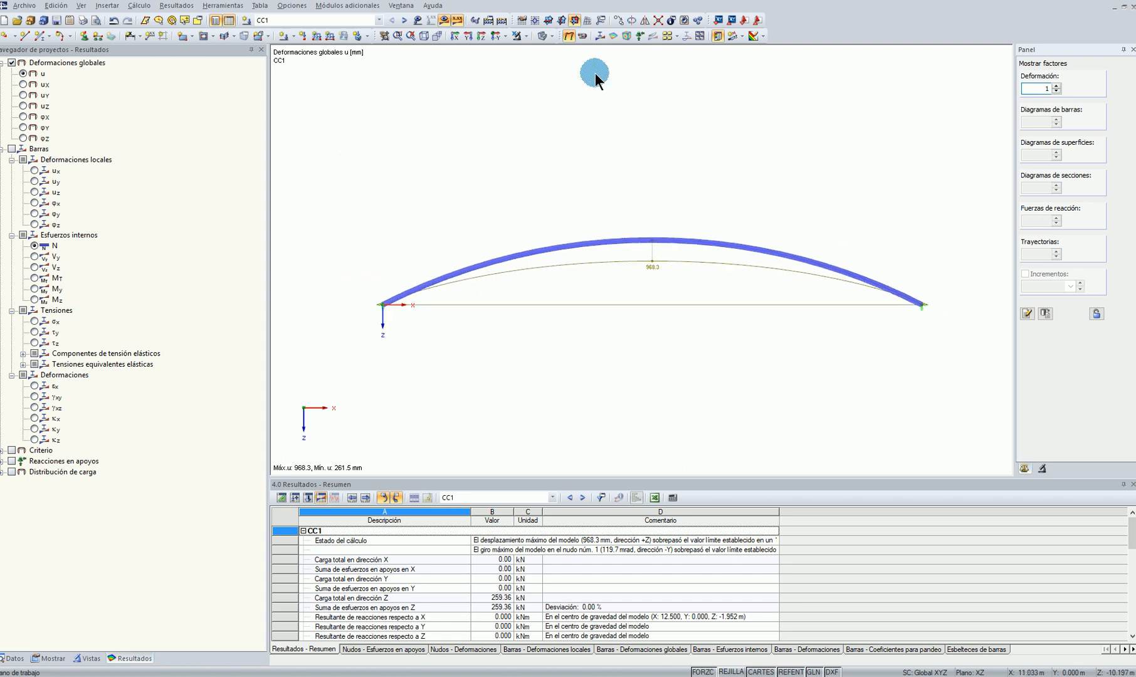
left_click(582, 36)
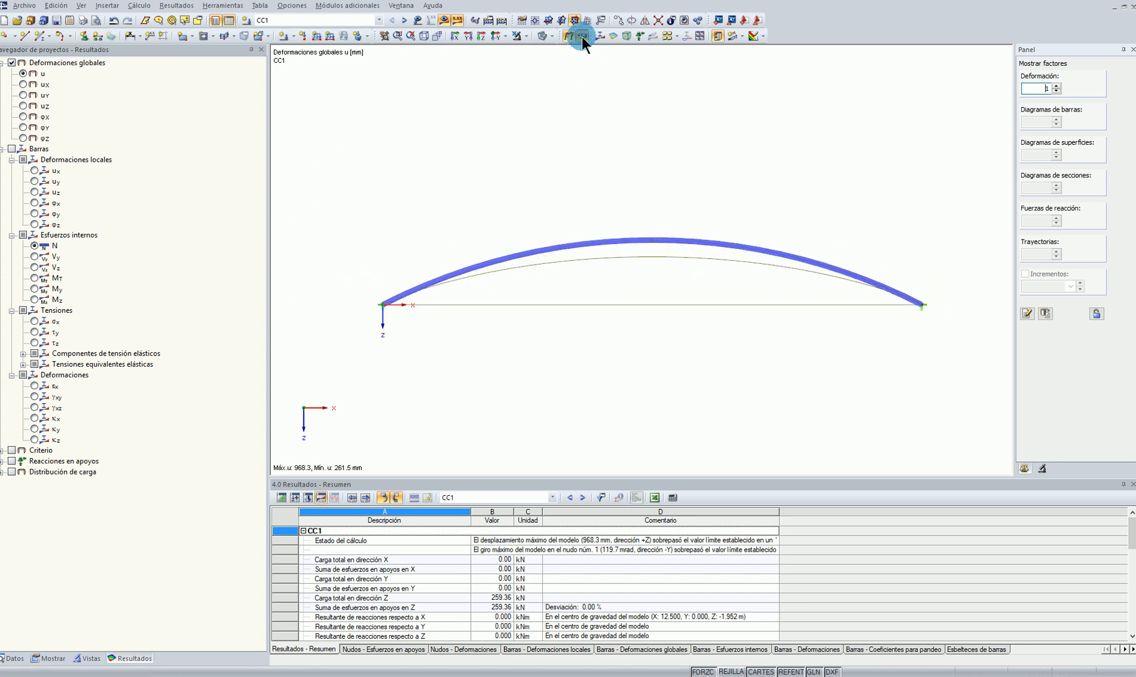
left_click(583, 37)
Display the member deformations as coloured sections and animate the deformed arch in 3D
left_click(48, 658)
scroll(49, 454, "down", 7)
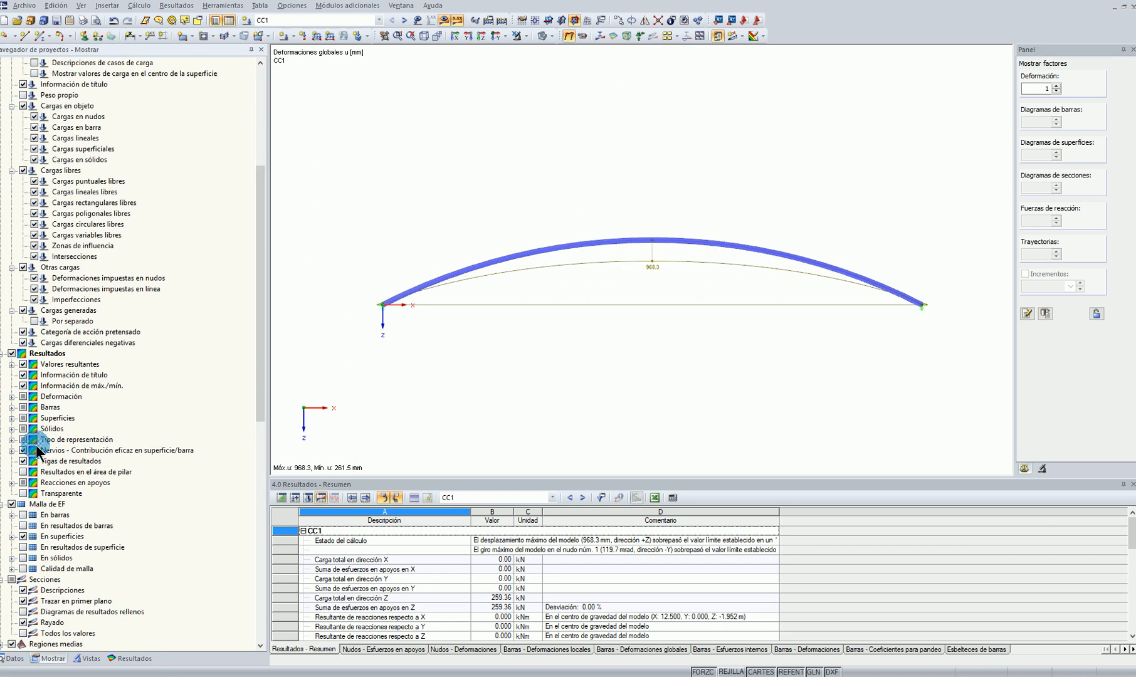
left_click(11, 397)
left_click(23, 407)
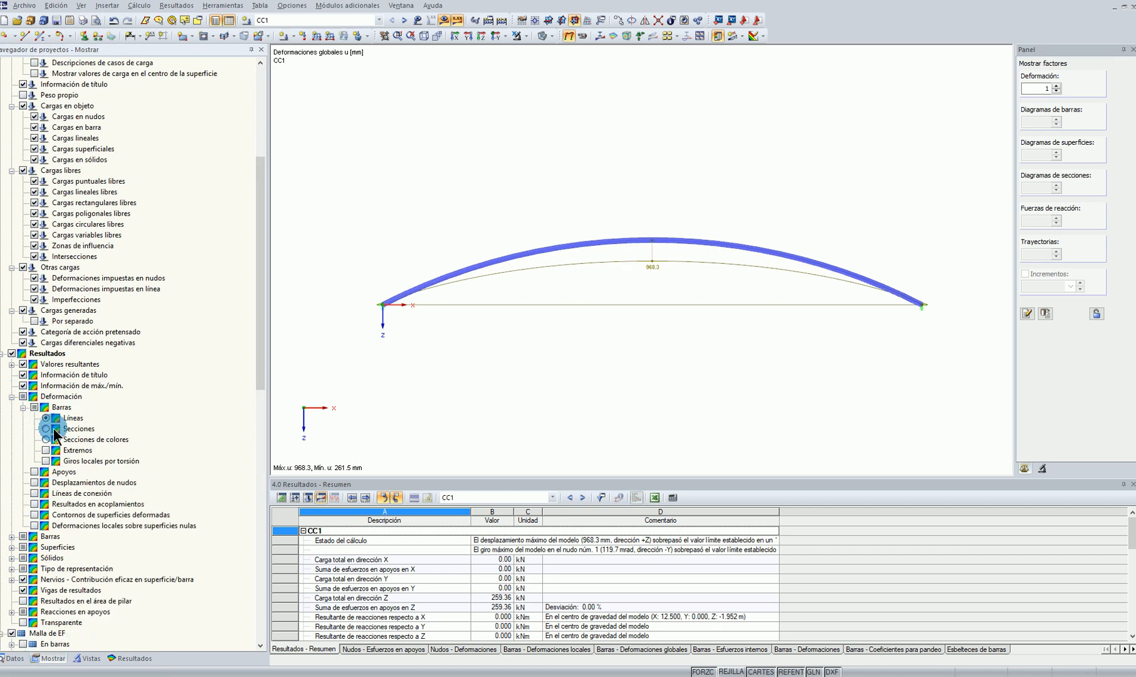
left_click(45, 439)
middle_click_drag(864, 266, 677, 312, "ctrl")
scroll(679, 310, "up", 3)
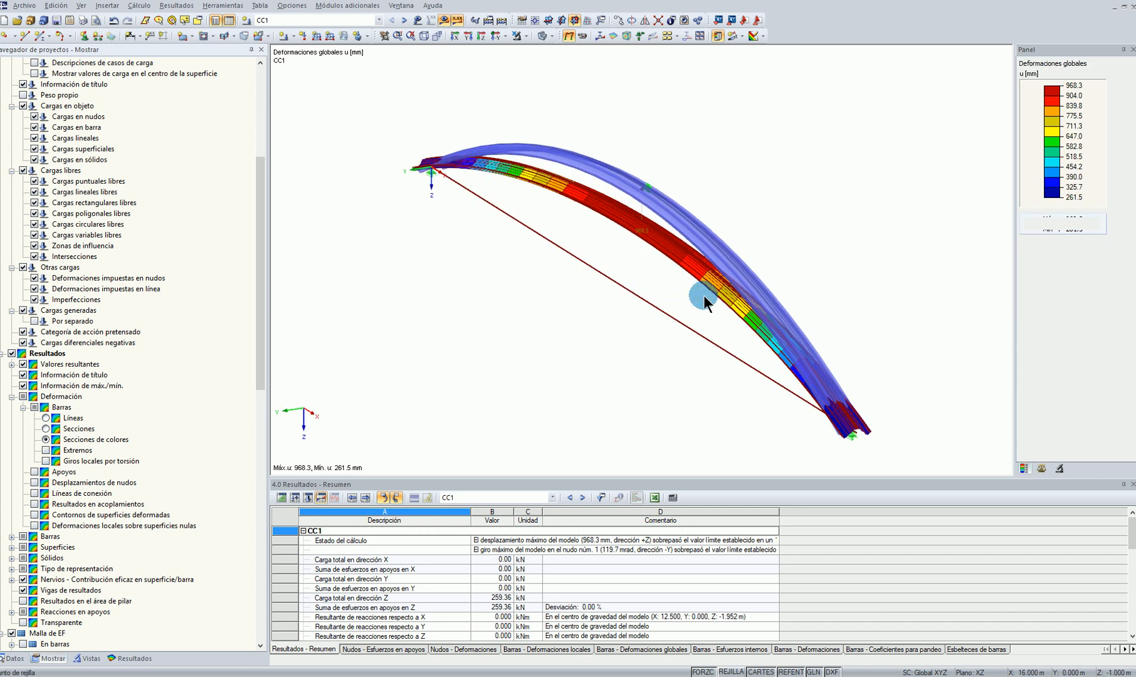
left_click(583, 38)
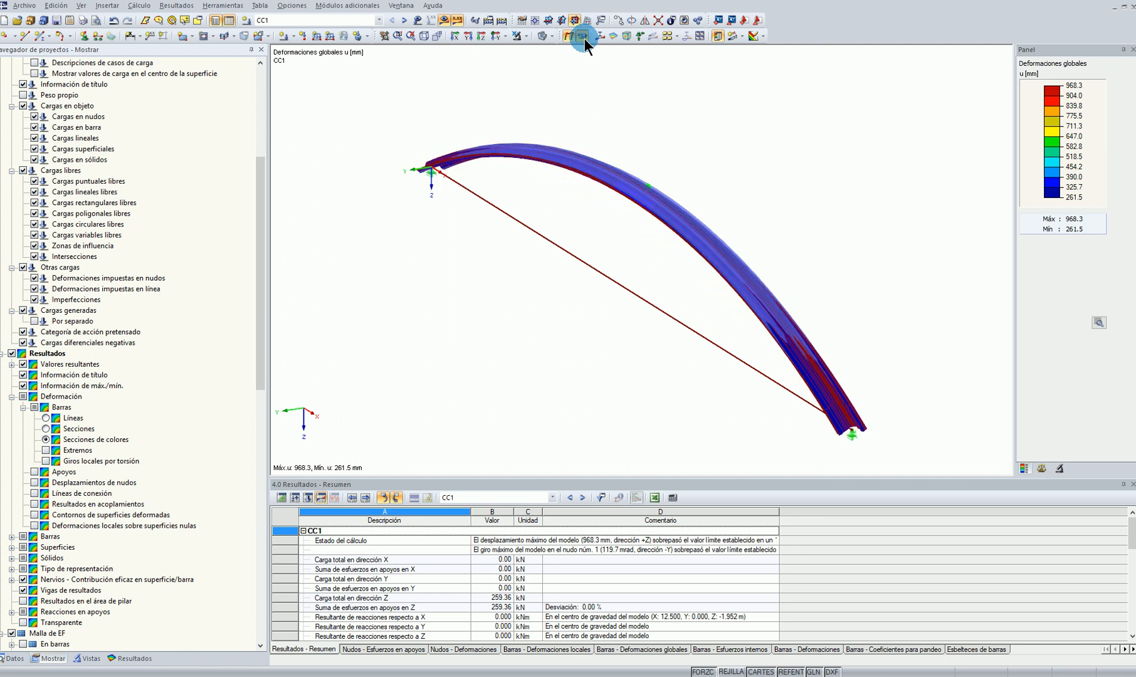
Compare the axial force N and bending moment My diagrams of the arch in front view
left_click(600, 37)
scroll(616, 322, "down", 1)
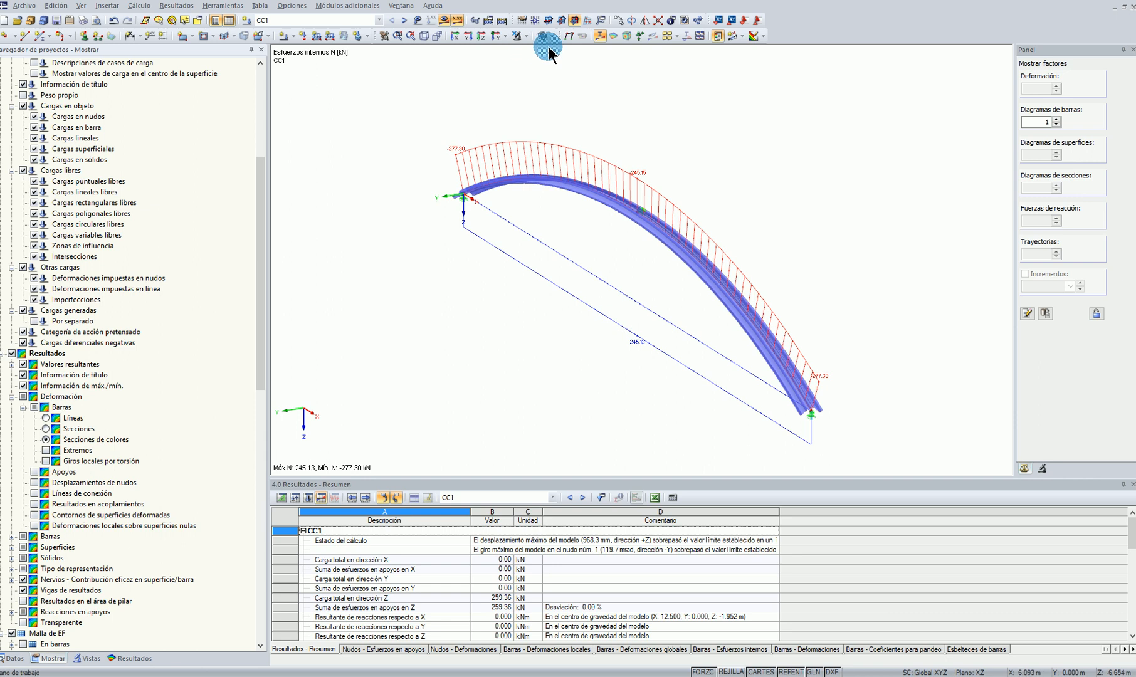
left_click(497, 37)
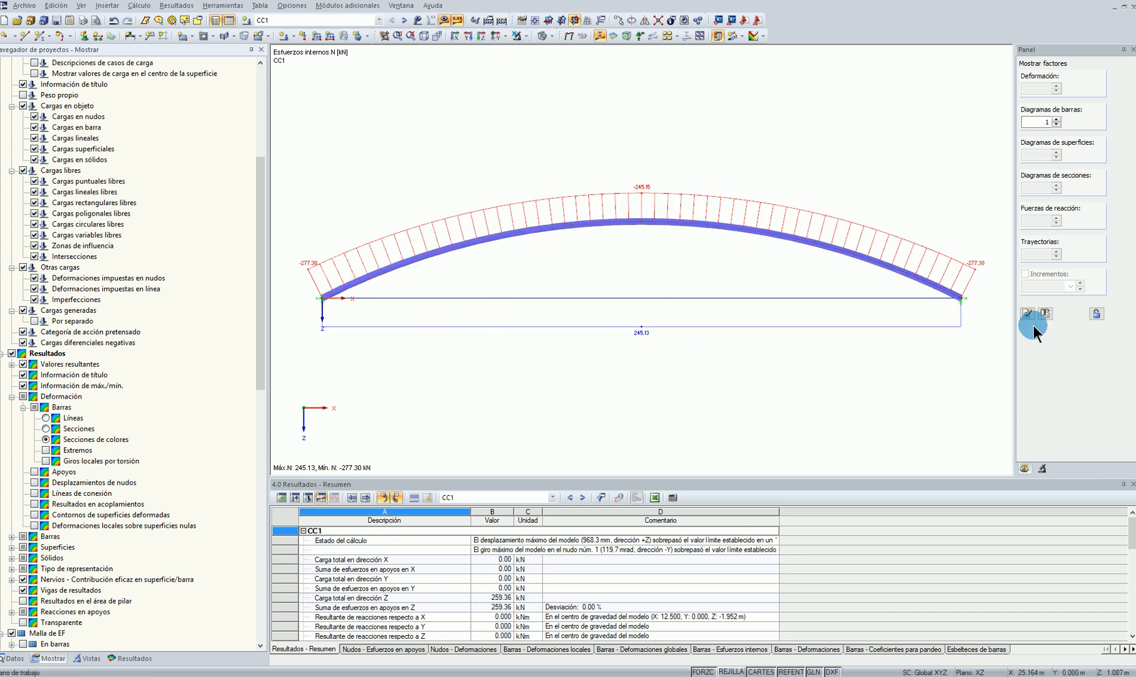
left_click(129, 658)
left_click(35, 290)
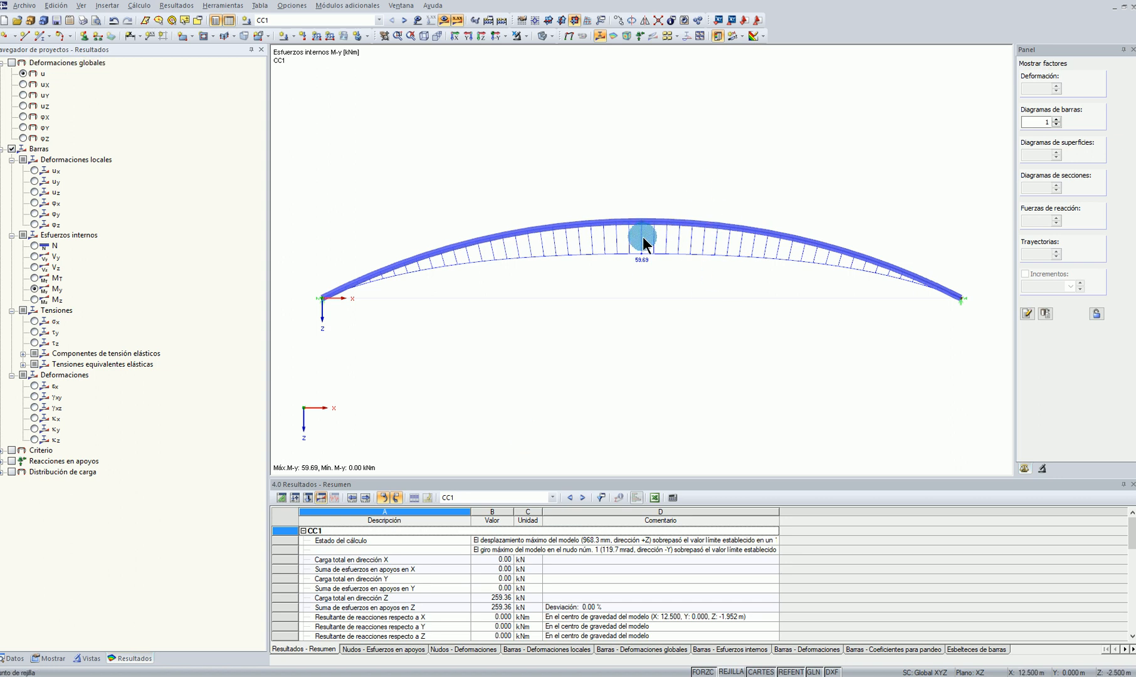
left_click(35, 245)
Switch to the arcotecho section in SHAPE-THIN and set the axial force N at position 1 to -250 kN
mouse_move(493, 674)
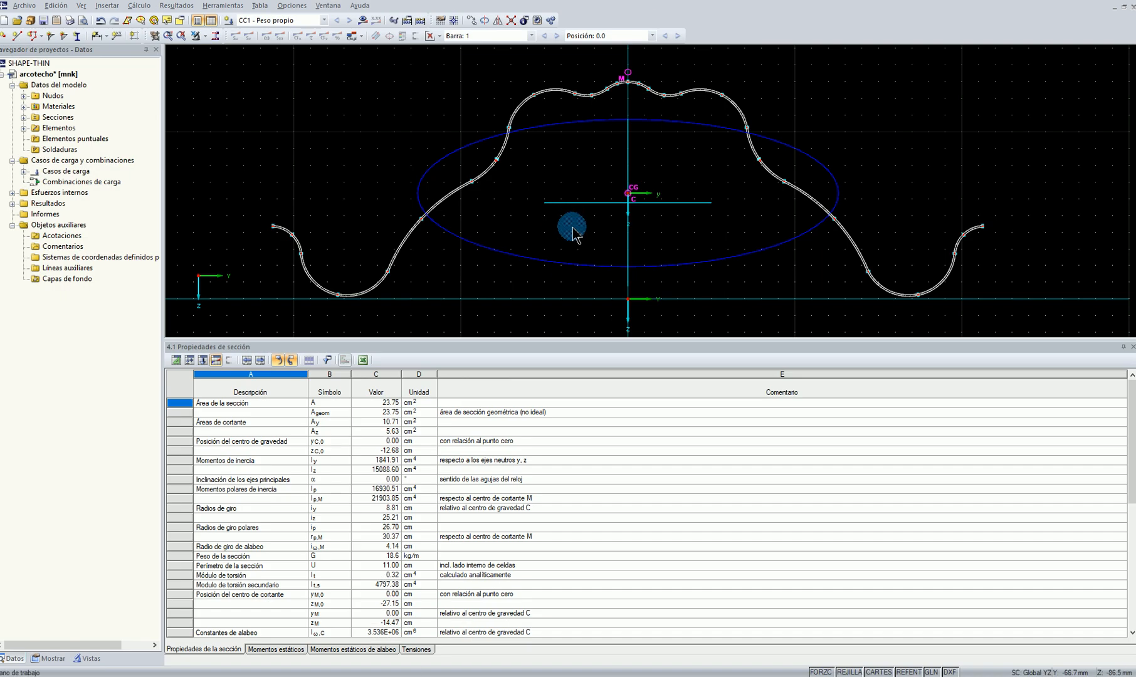
left_click(202, 362)
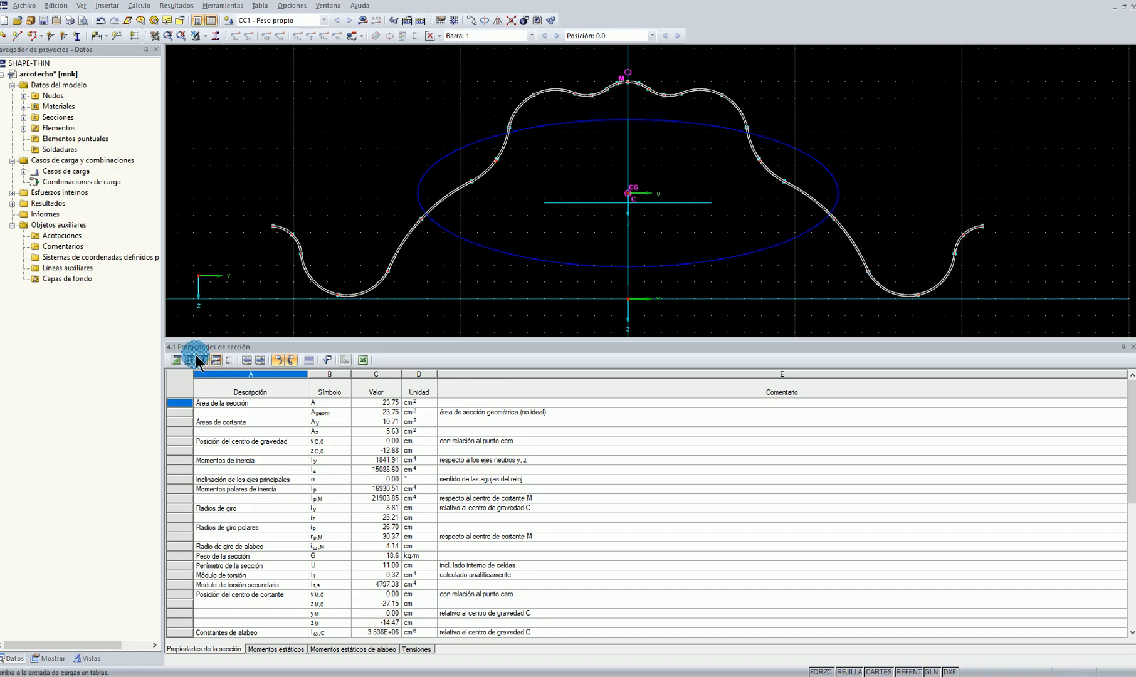
left_click(191, 364)
left_click(204, 363)
left_click(278, 407)
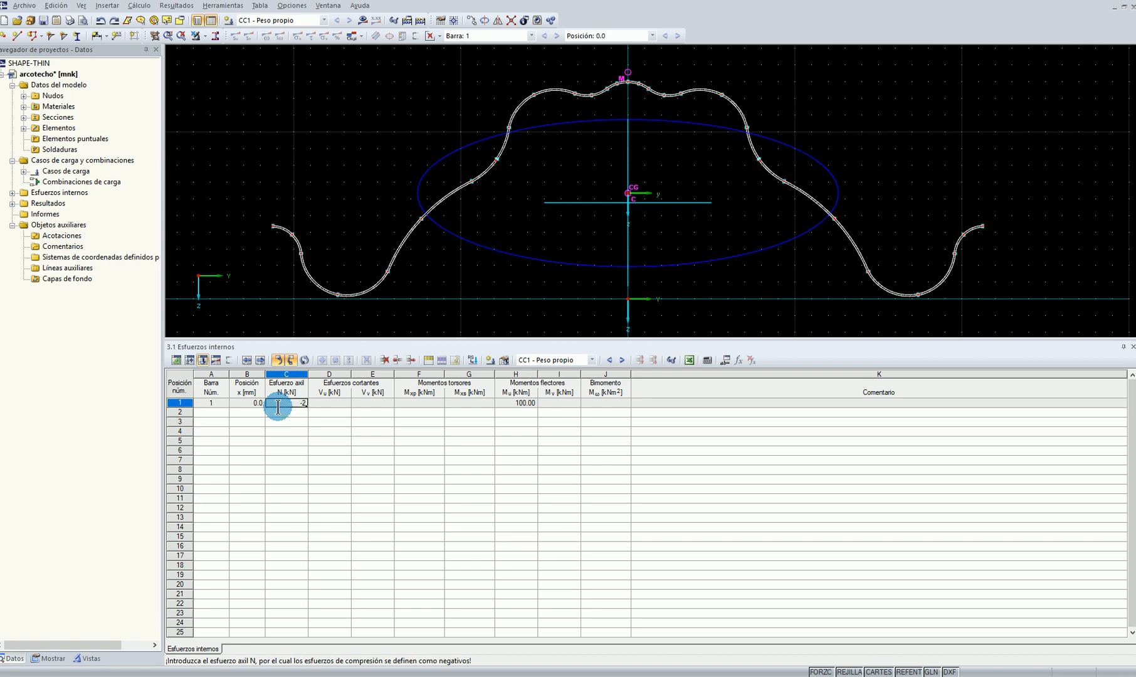
left_click(375, 460)
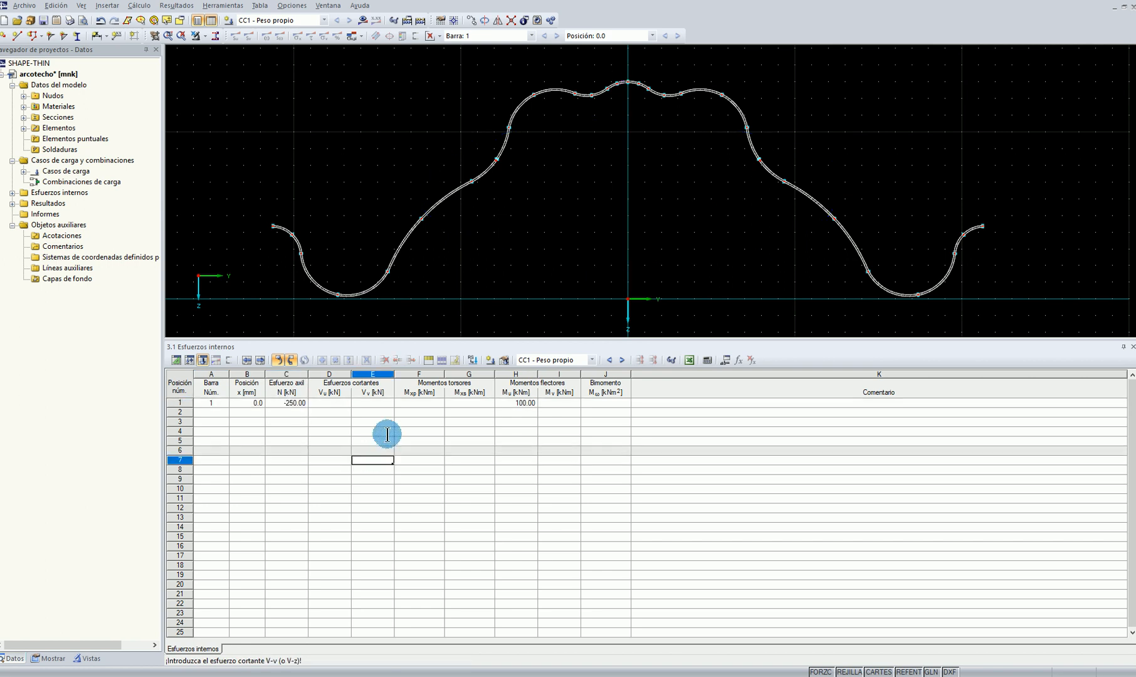
Refer the internal forces to the y, z axes in the calculation parameters and set My at position 1 to 55 kNm
left_click(519, 403)
left_click(403, 20)
left_click(591, 129)
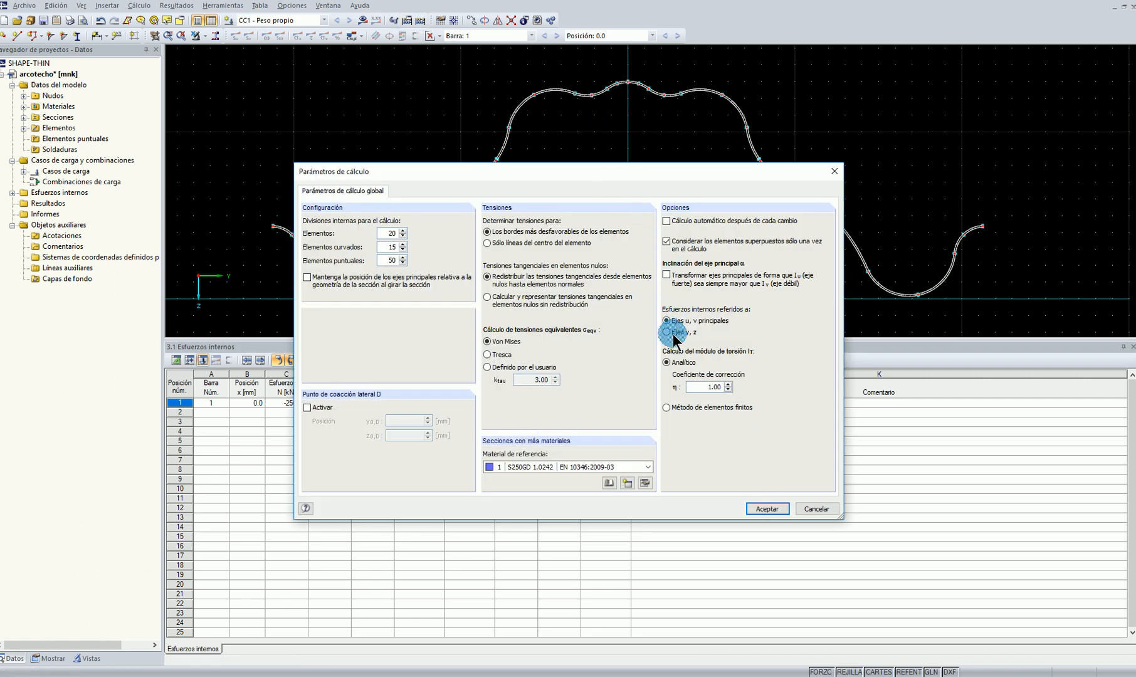
left_click(764, 508)
left_click(517, 458)
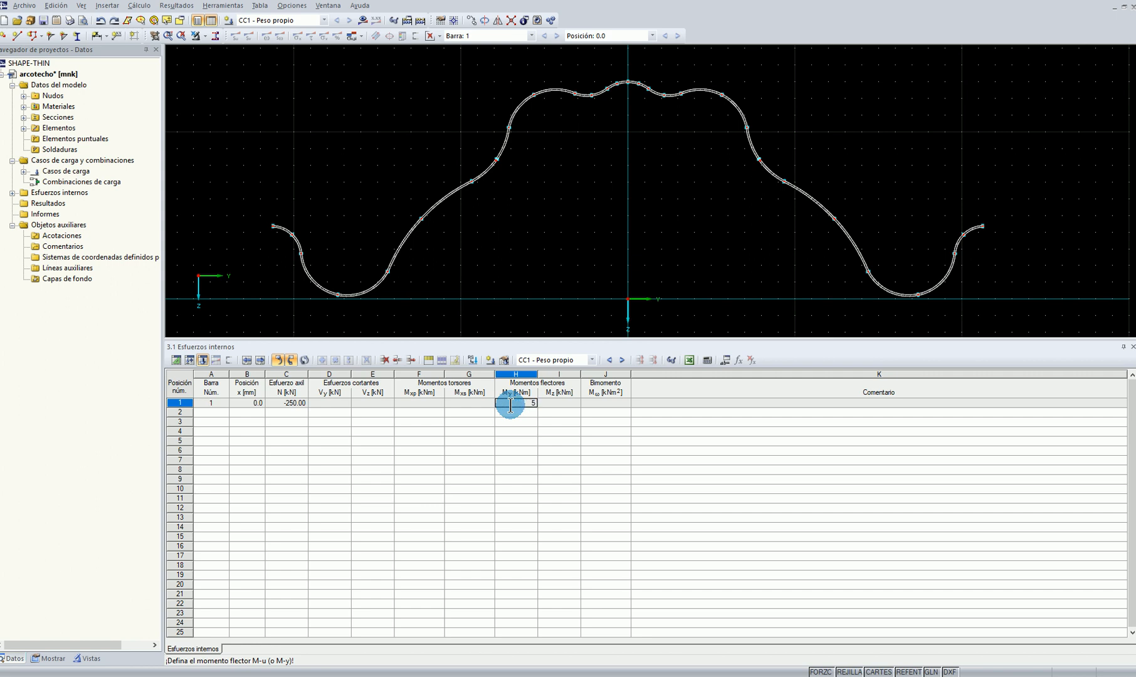
left_click(519, 468)
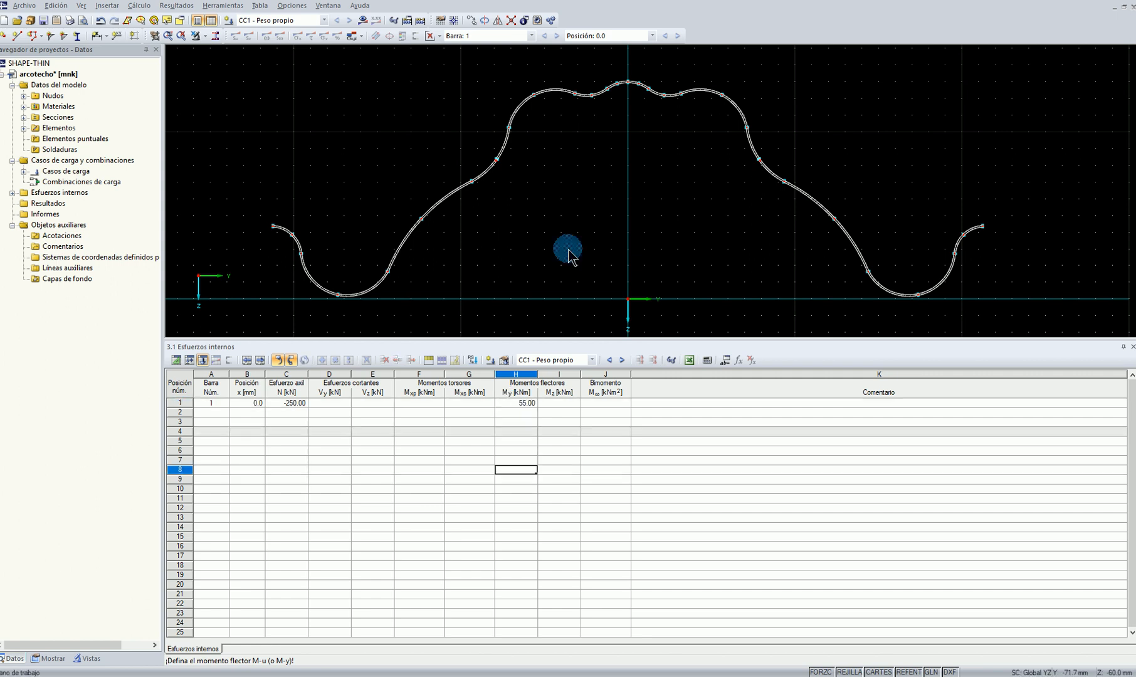
Calculate the section and examine its sigma-x stress diagram and its utilisation ratio
left_click(362, 21)
left_click(545, 355)
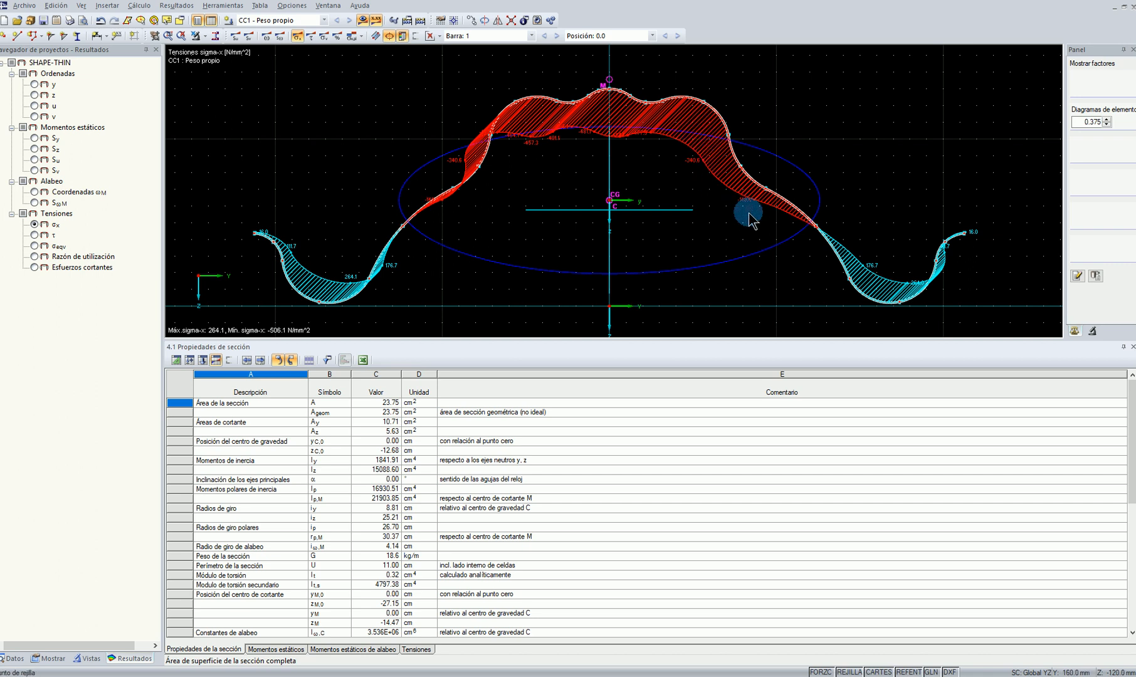
mouse_move(604, 163)
middle_mouse_down()
mouse_move(616, 195)
mouse_move(615, 180)
middle_mouse_up()
scroll(616, 179, "down", 2)
scroll(650, 208, "up", 3)
middle_click_drag(660, 215, 654, 263)
left_click(52, 256)
left_click_drag(465, 89, 557, 77)
scroll(540, 123, "down", 3)
middle_click_drag(541, 120, 568, 64)
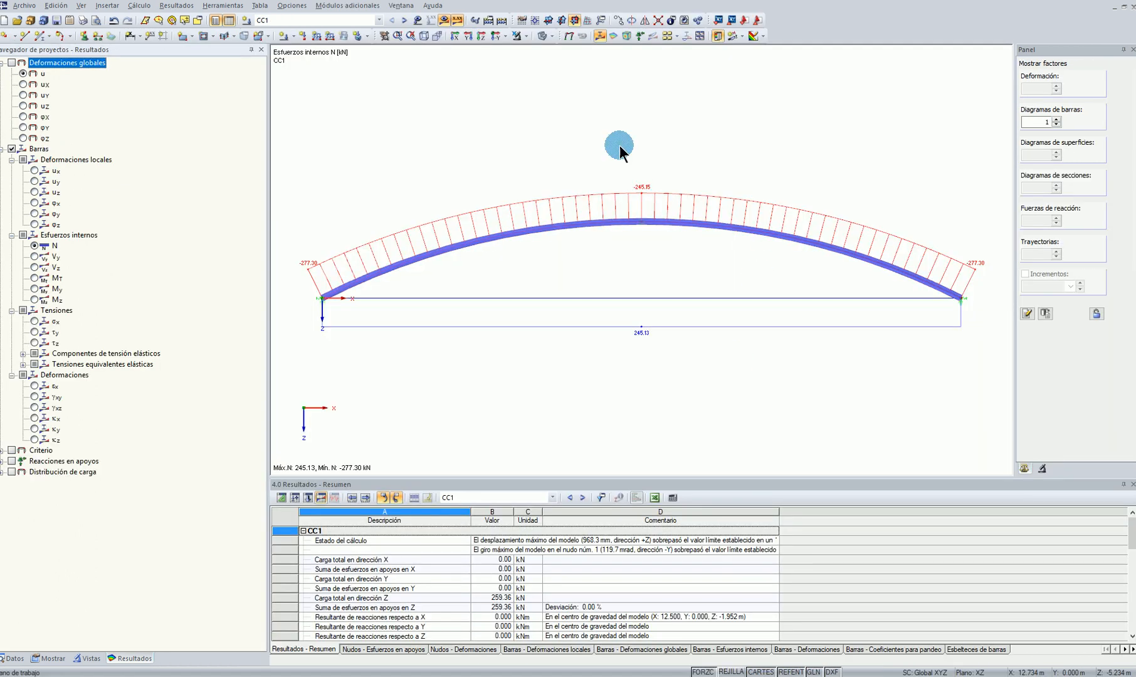
Switch back to RFEM, start RF-STEEL Members and limit the design to member 1 under CC1
middle_click_drag(704, 233, 31, 566, "ctrl")
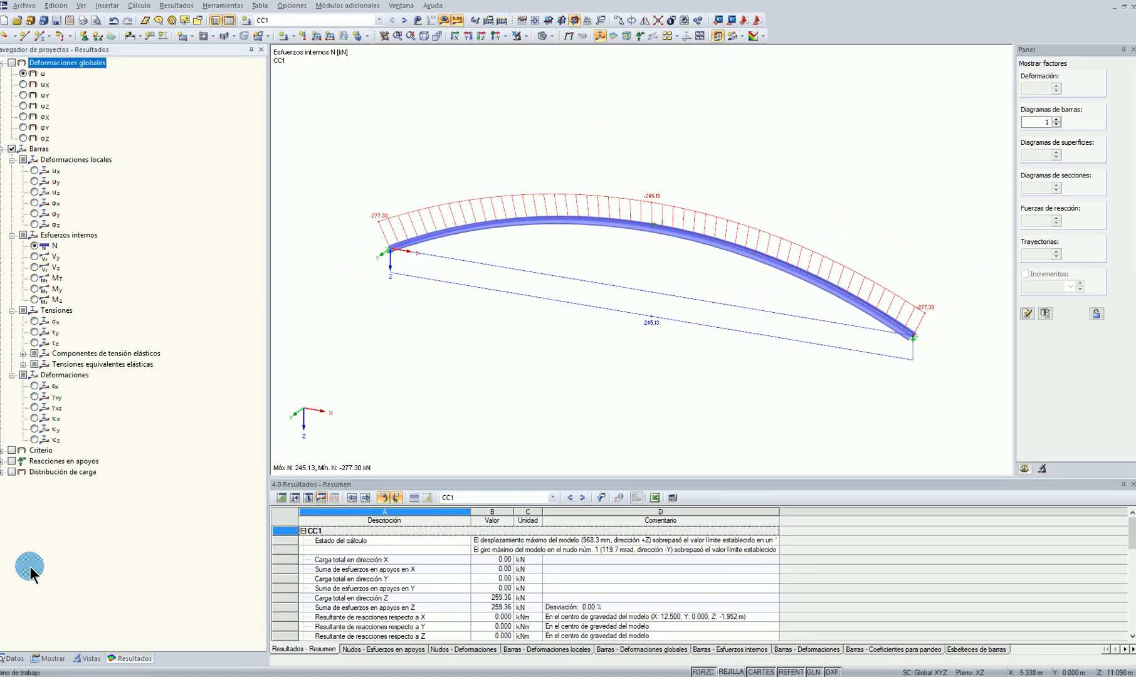
left_click(13, 658)
scroll(50, 543, "down", 6)
double_click(70, 430)
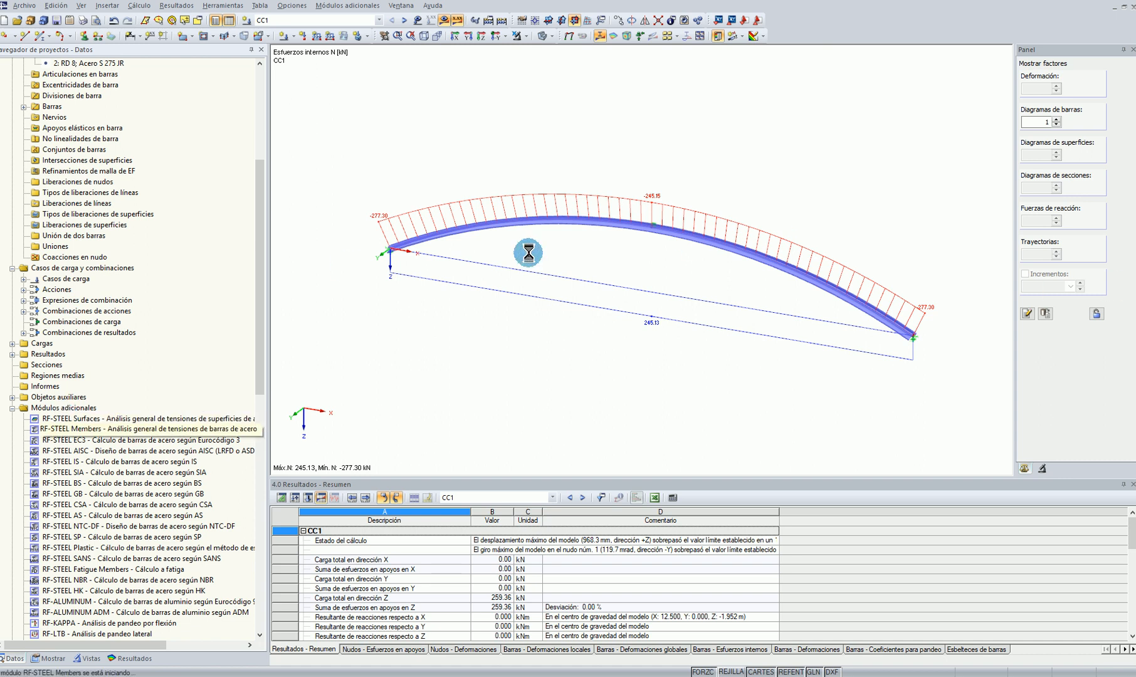
left_click(596, 211)
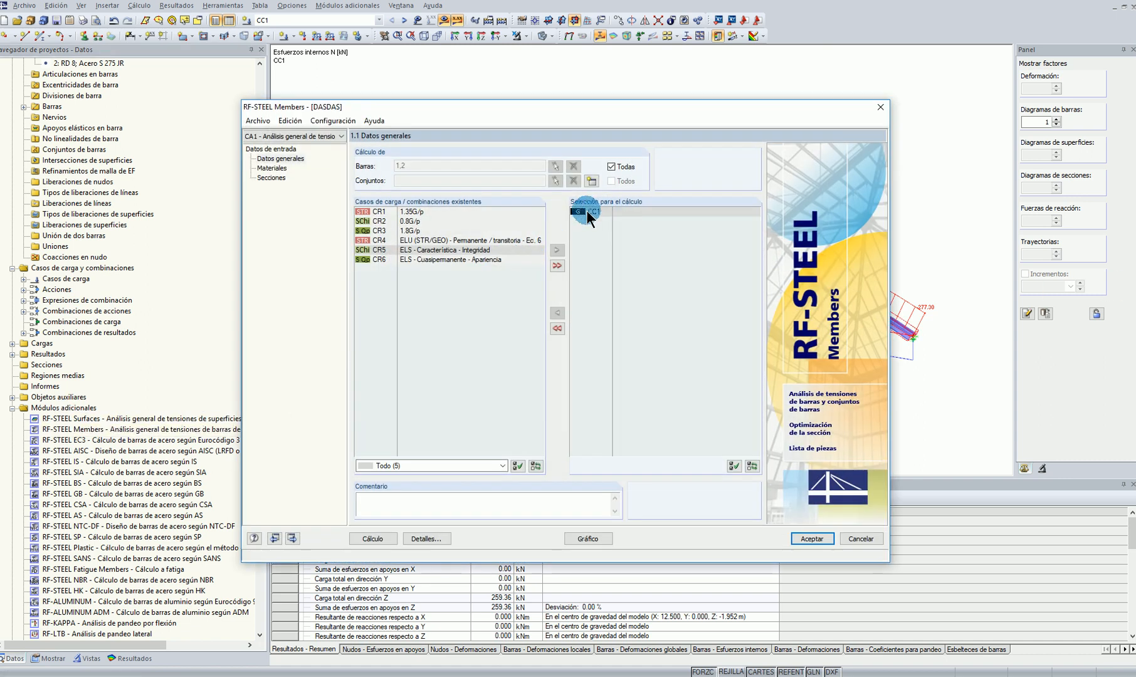
left_click(609, 167)
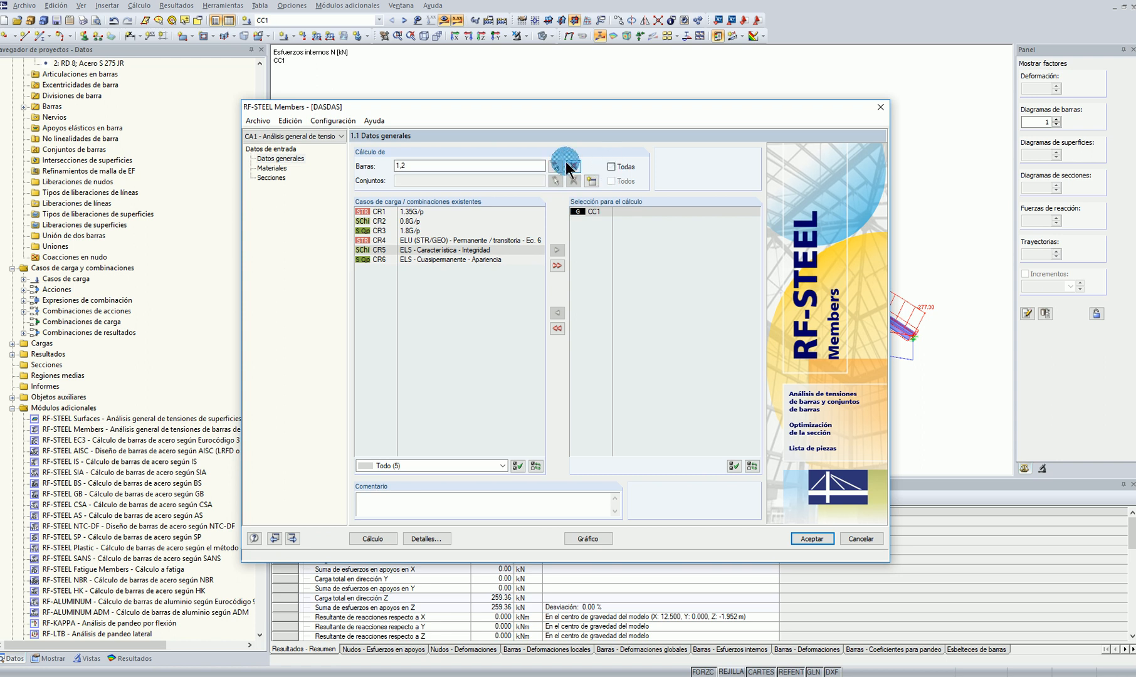
left_click(555, 166)
left_click(768, 256)
left_click(195, 92)
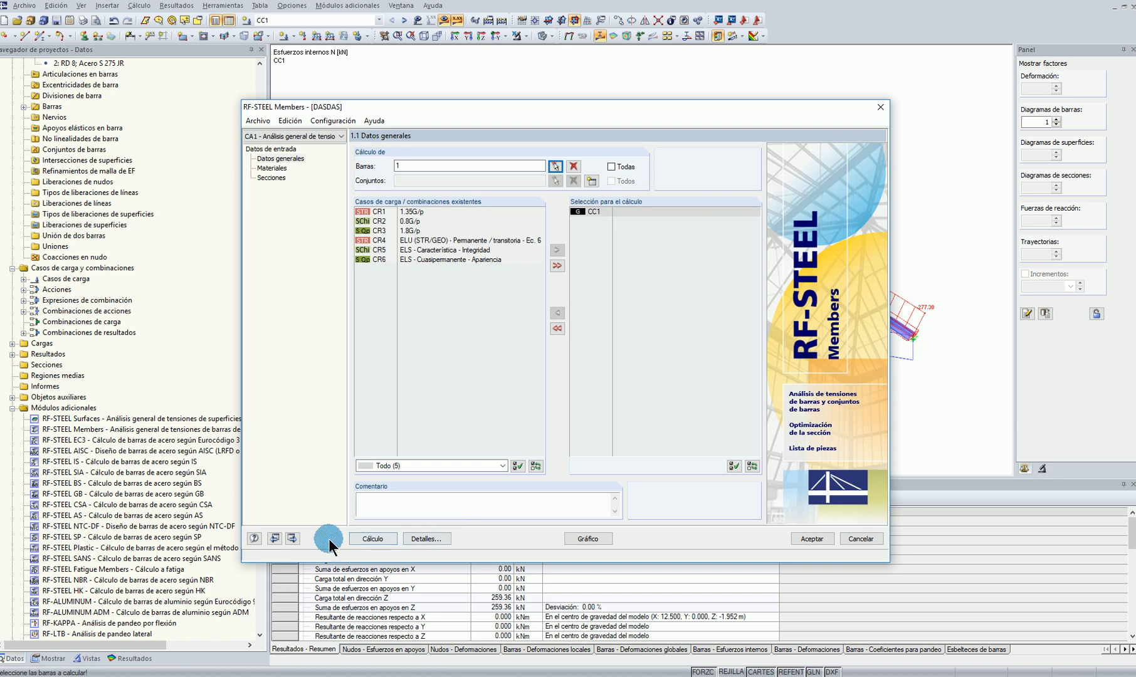
Run the RF-STEEL Members calculation and review the arch's stresses and stress ratios by section
left_click(360, 534)
left_click(683, 190)
scroll(848, 314, "up", 3)
left_click_drag(743, 112, 865, 381)
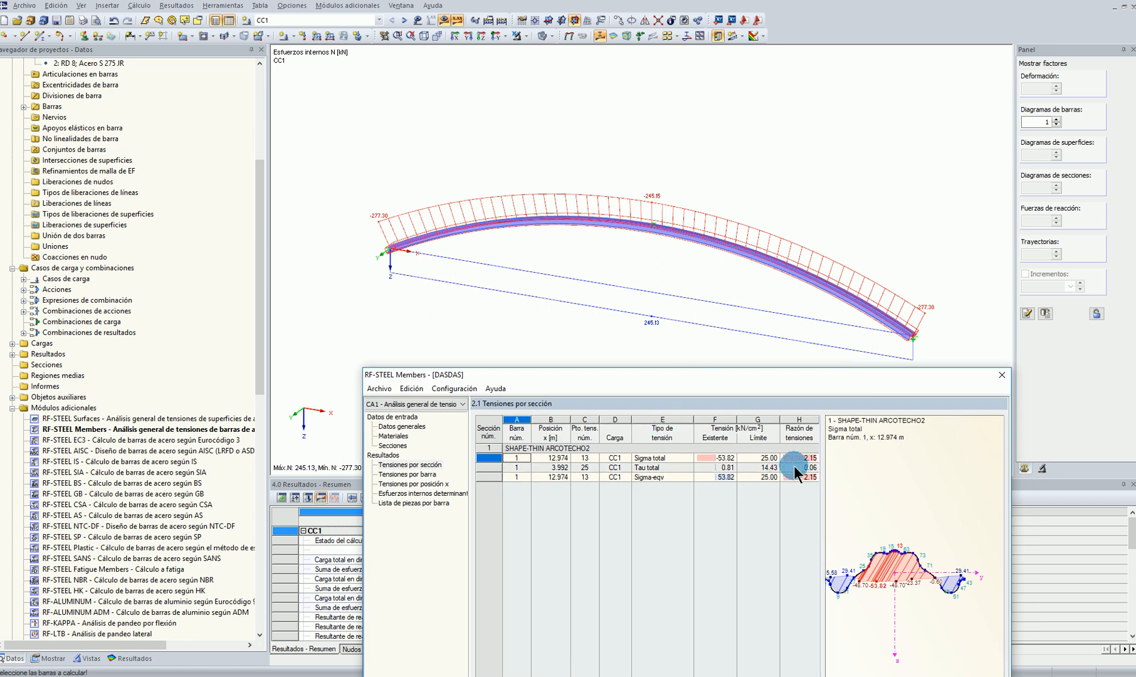
left_click(798, 458)
List the Sigma N and Sigma M-y components instead of the total stresses and inspect the Sigma M-y diagram
left_click(452, 517)
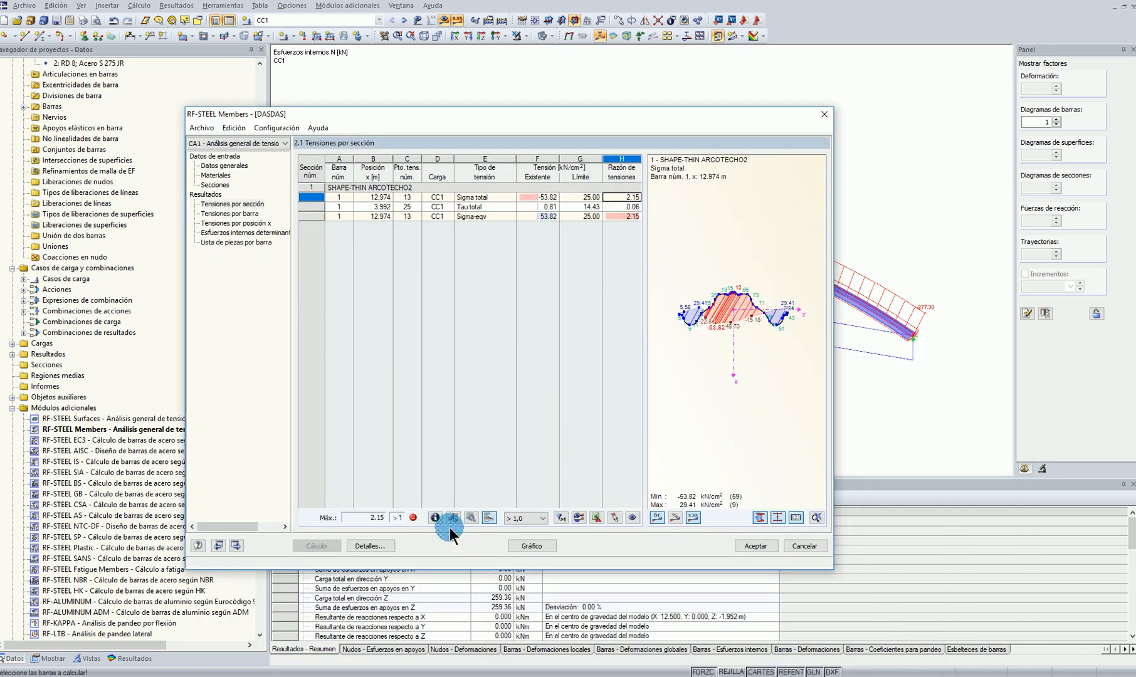
left_click(400, 291)
left_click(400, 300)
left_click(400, 281)
left_click(400, 376)
left_click(542, 419)
left_click(623, 207)
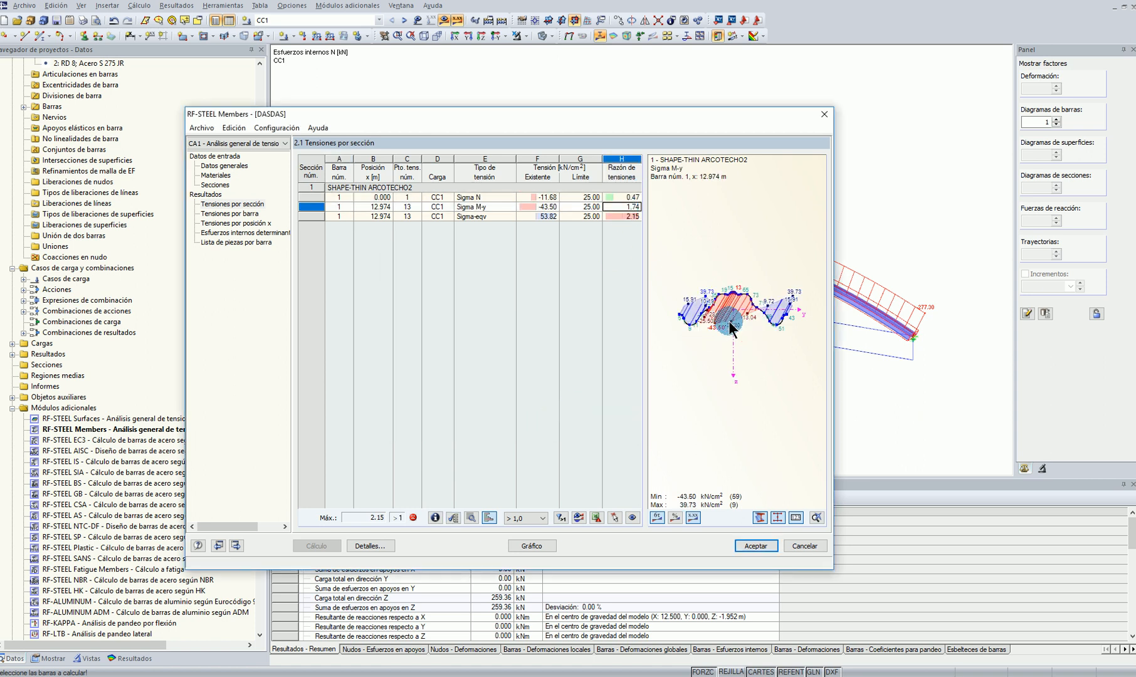
scroll(730, 322, "up", 2)
scroll(733, 310, "up", 1)
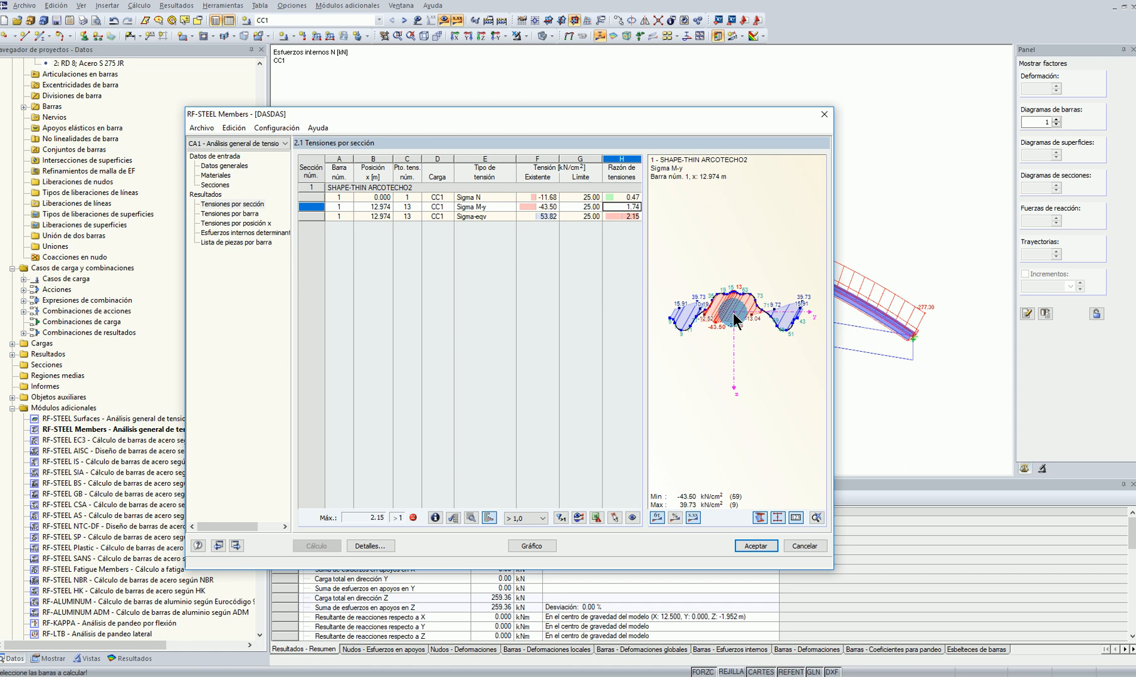
Close RF-STEEL Members, display the loads and set the uniform member load on the arch to 5 kN/m
left_click(755, 544)
left_click(420, 19)
right_click(623, 217)
left_click(655, 223)
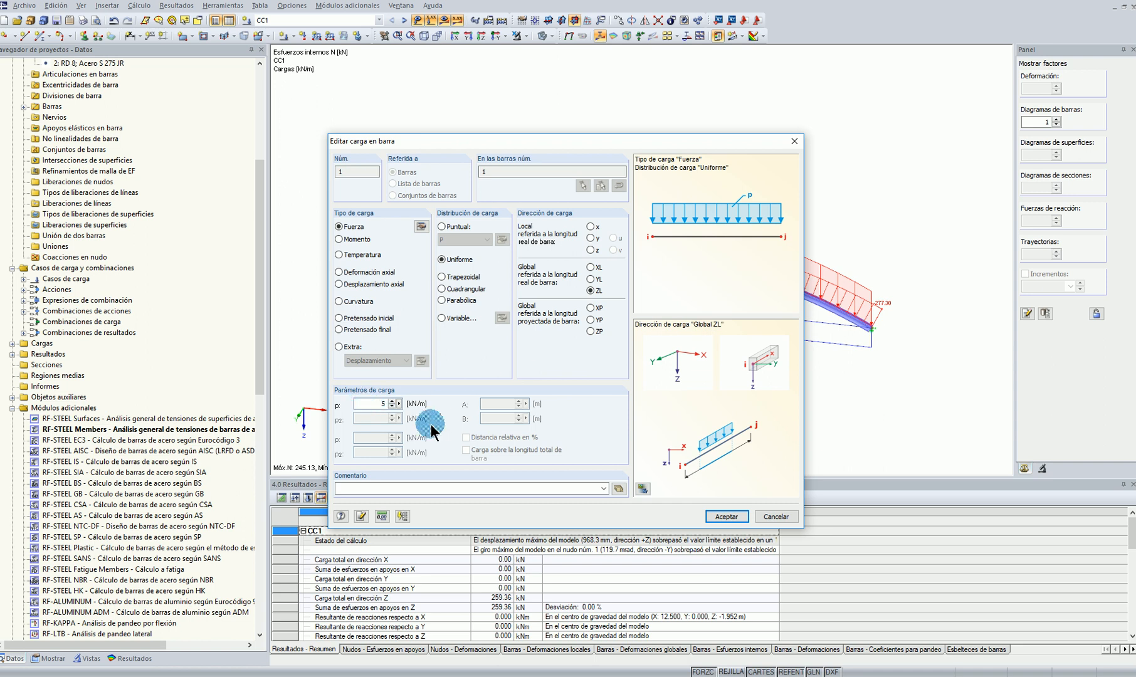
left_click(726, 516)
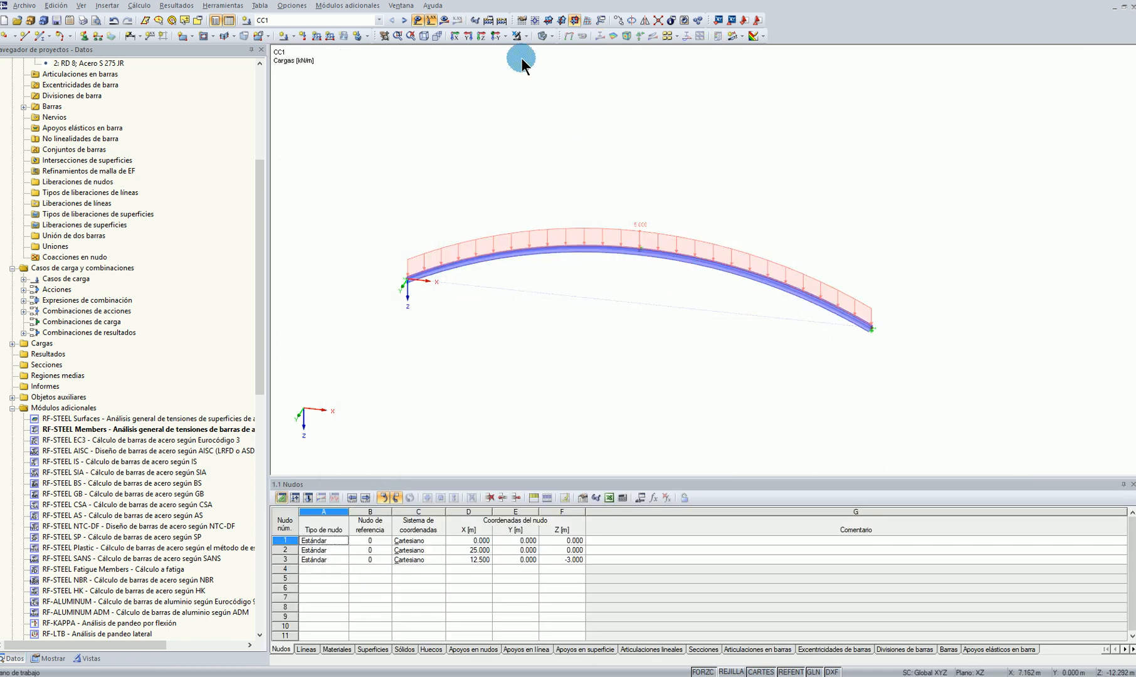
Show the loaded arch in front view as a wireframe model
left_click(496, 35)
scroll(673, 290, "down", 1)
left_click(546, 35)
left_click(565, 47)
scroll(1004, 344, "down", 1)
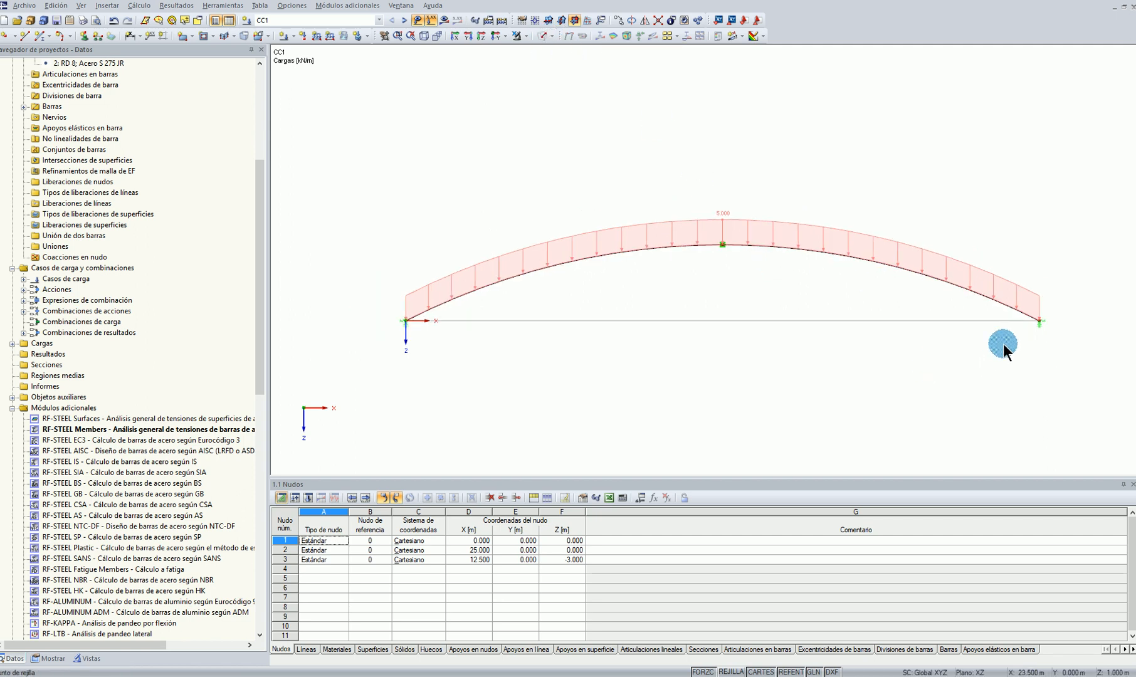
middle_click_drag(968, 383, 908, 342)
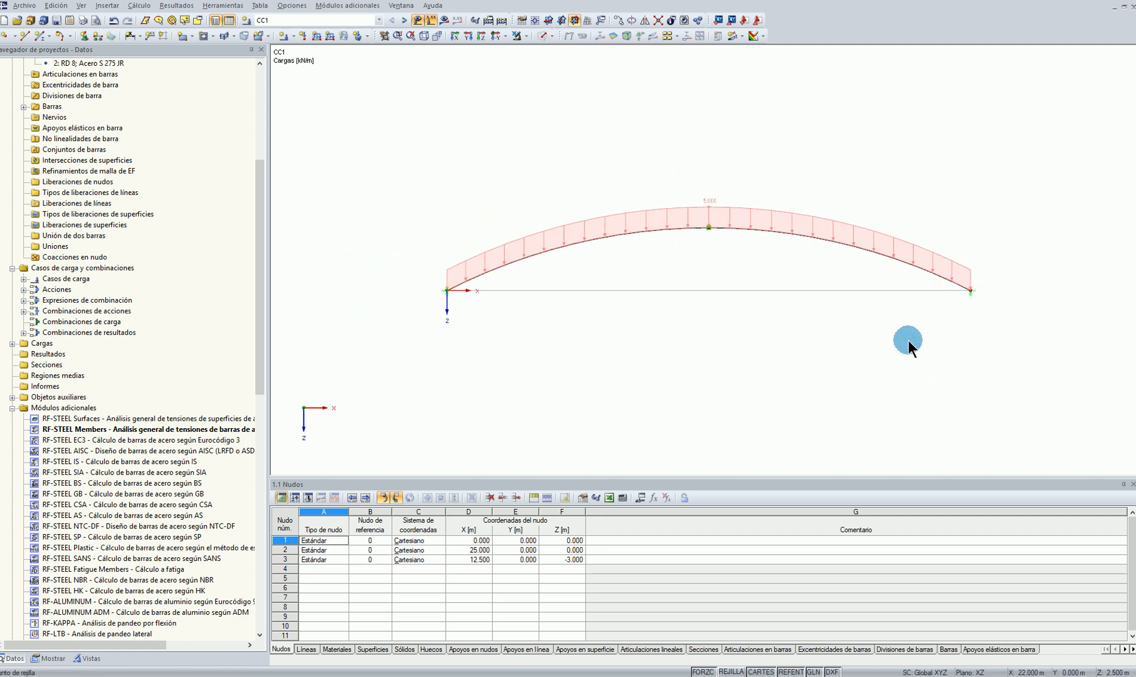
scroll(906, 347, "down", 1)
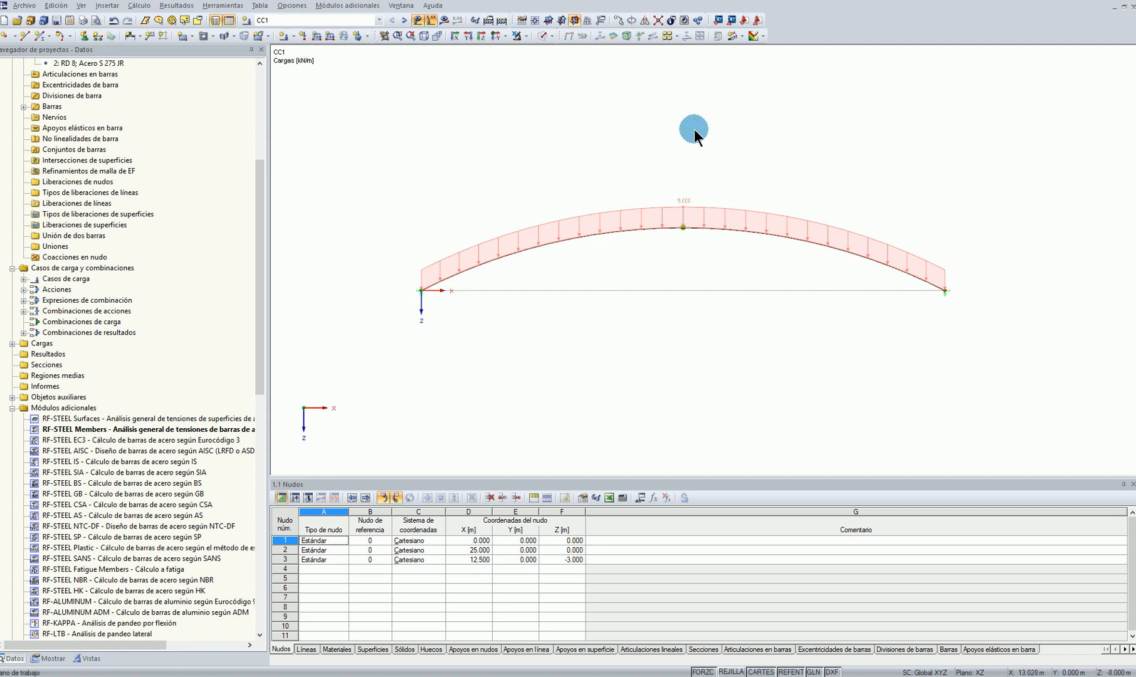
Open the parameter list and add parameter L with unit type Longitud and value 25 m
left_click(639, 498)
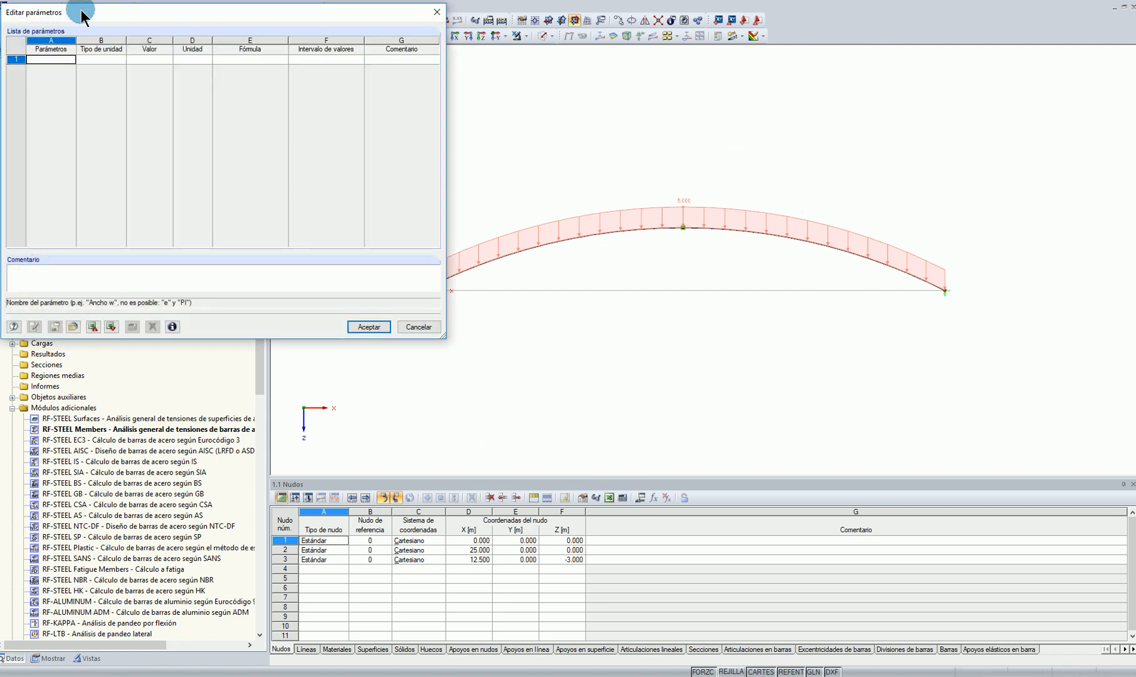
key("Tab")
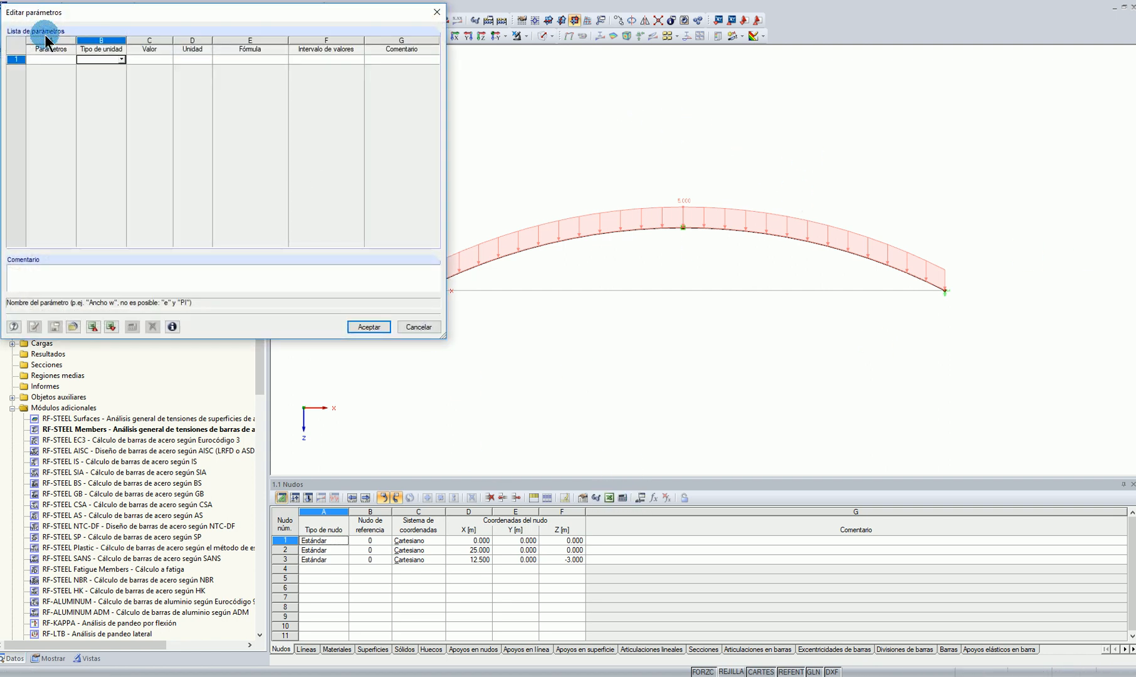
left_click(44, 58)
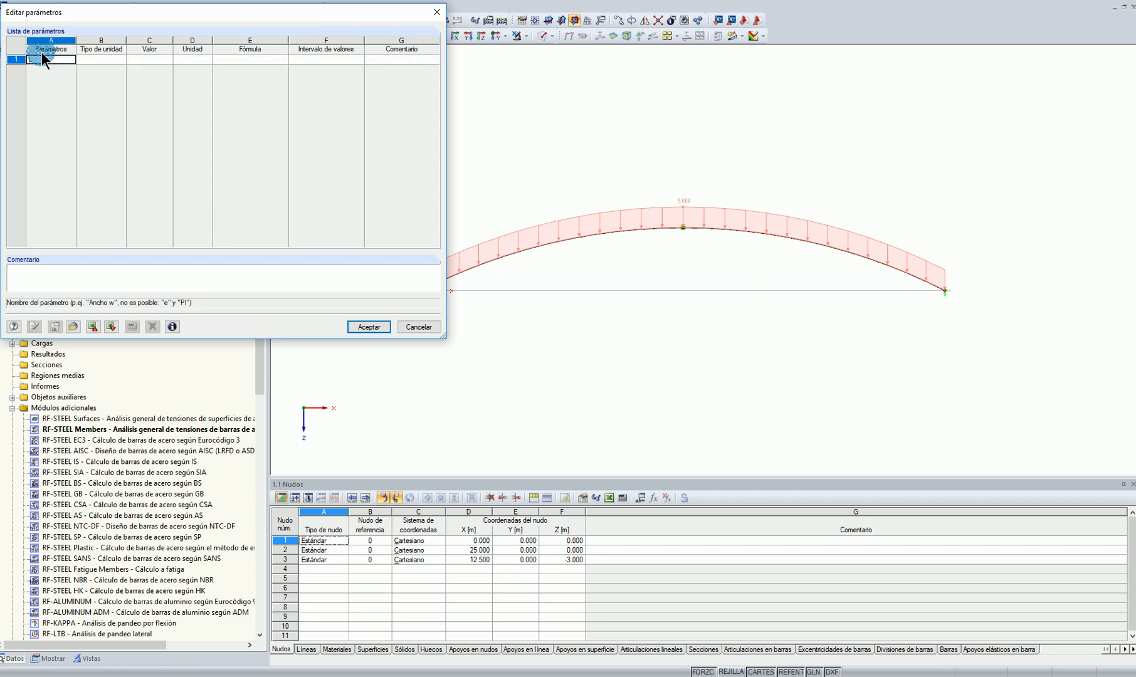
type("L")
key("Tab")
left_click(150, 59)
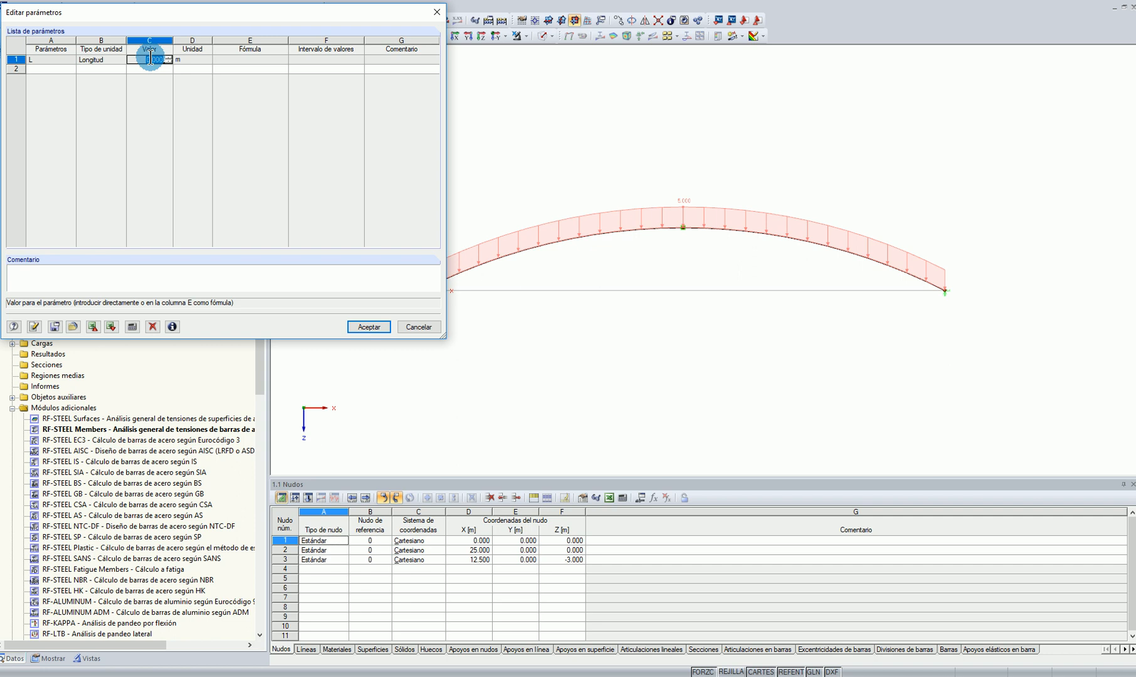
Try to add a second parameter named e below L, then clear the name
left_click(36, 69)
type("E")
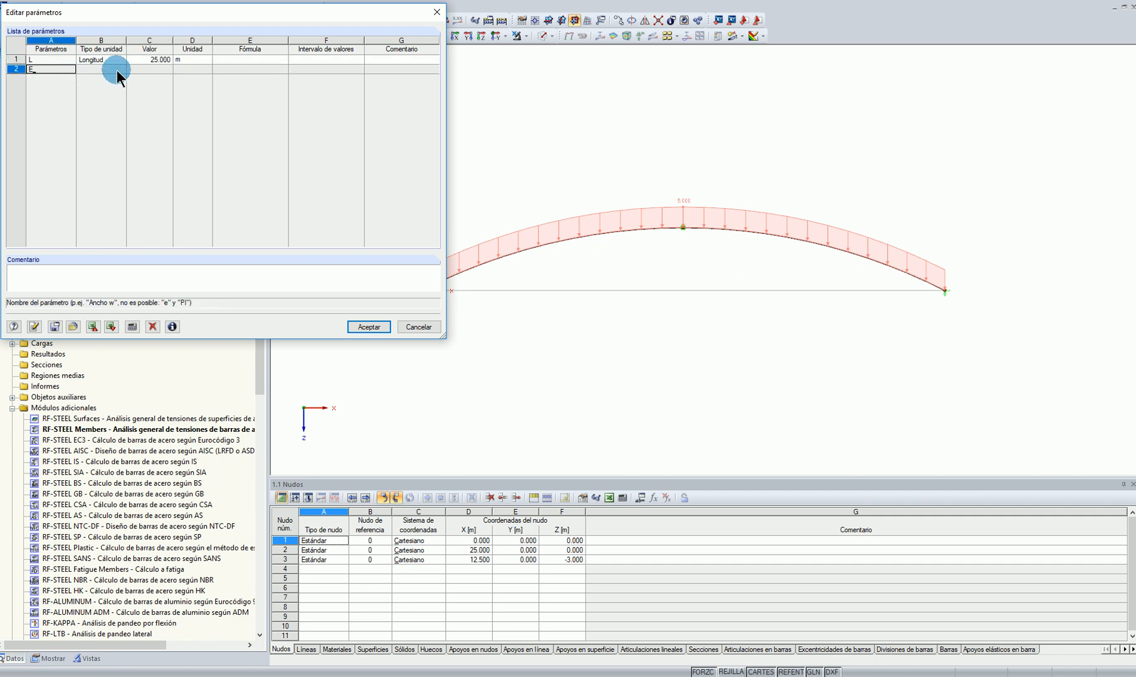
key("BackSpace")
type("e")
key("Return")
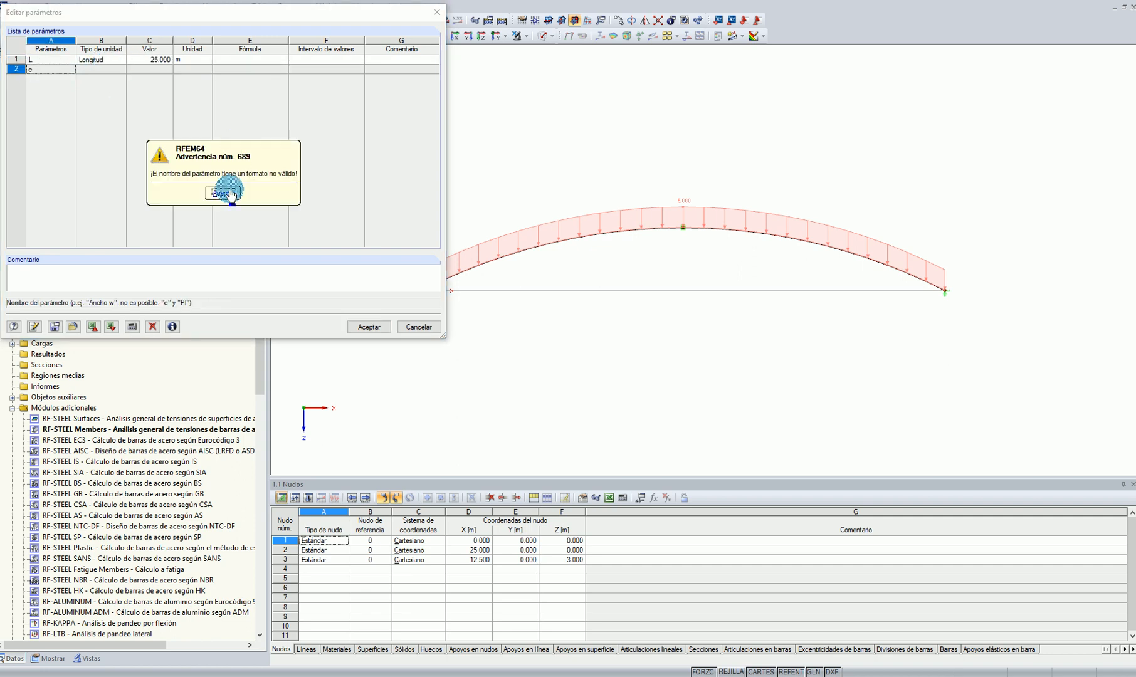
left_click(222, 192)
left_click(94, 69)
left_click(225, 188)
key("BackSpace")
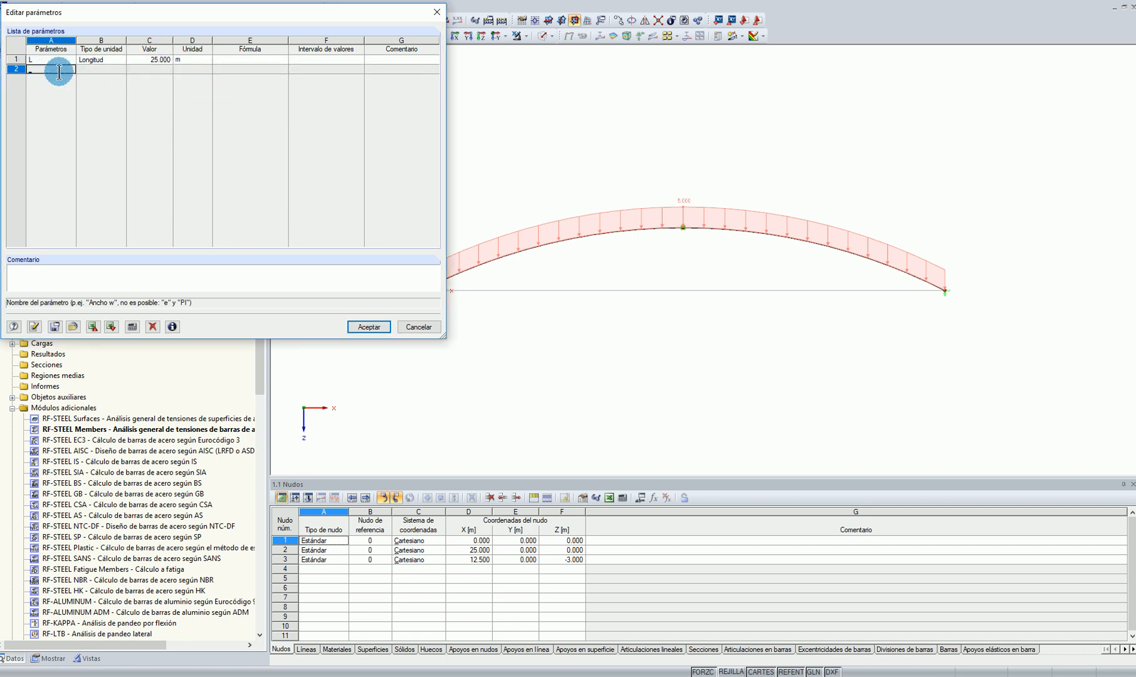
Try once more to name the second parameter e, then delete the entry
left_click(121, 69)
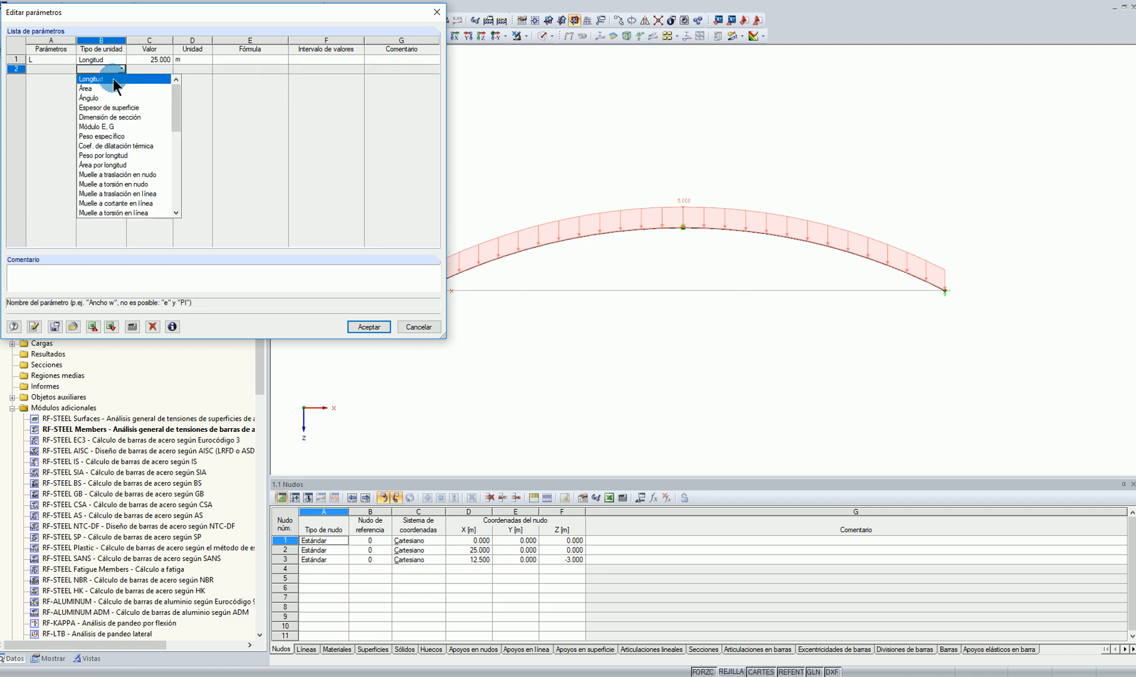
left_click(39, 68)
type("e")
left_click(145, 68)
left_click(220, 190)
left_click(53, 69)
key("Delete")
Try to assign unit type Longitud to the unnamed second parameter, then accept and reopen the parameter list
left_click(98, 69)
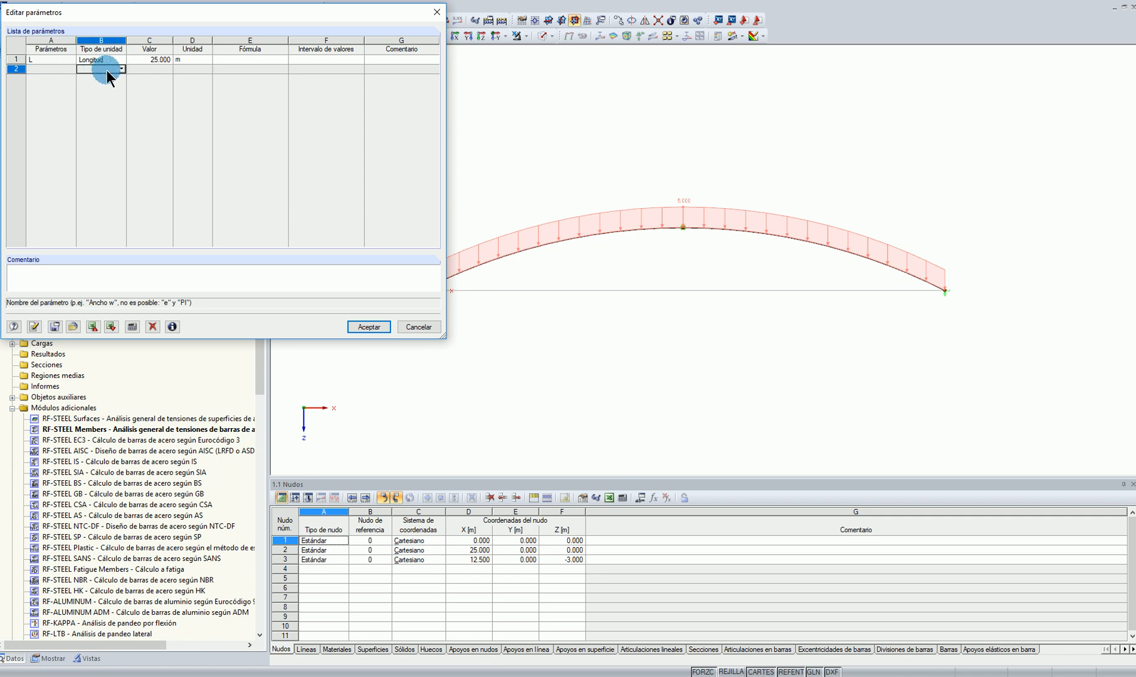
left_click(121, 68)
left_click(109, 79)
left_click(116, 69)
left_click(120, 69)
left_click(115, 78)
left_click(377, 334)
left_click(653, 497)
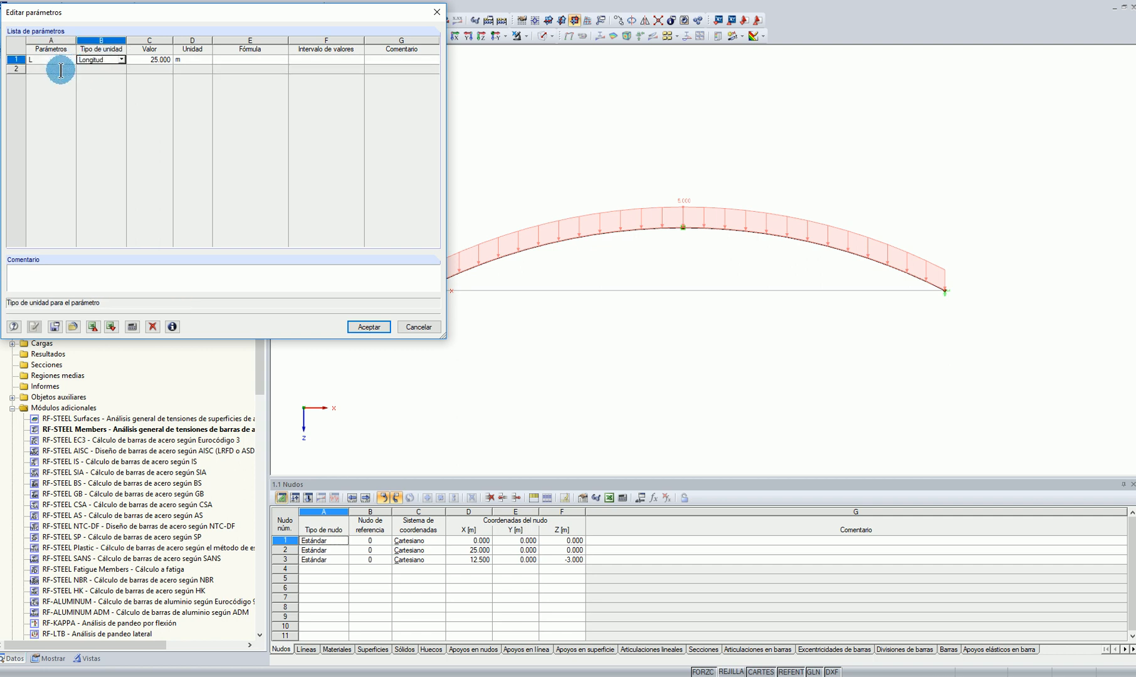
Add a second parameter named sa with unit type Longitud
left_click(115, 69)
left_click(119, 69)
left_click(112, 78)
left_click(50, 69)
type("sa")
left_click(94, 67)
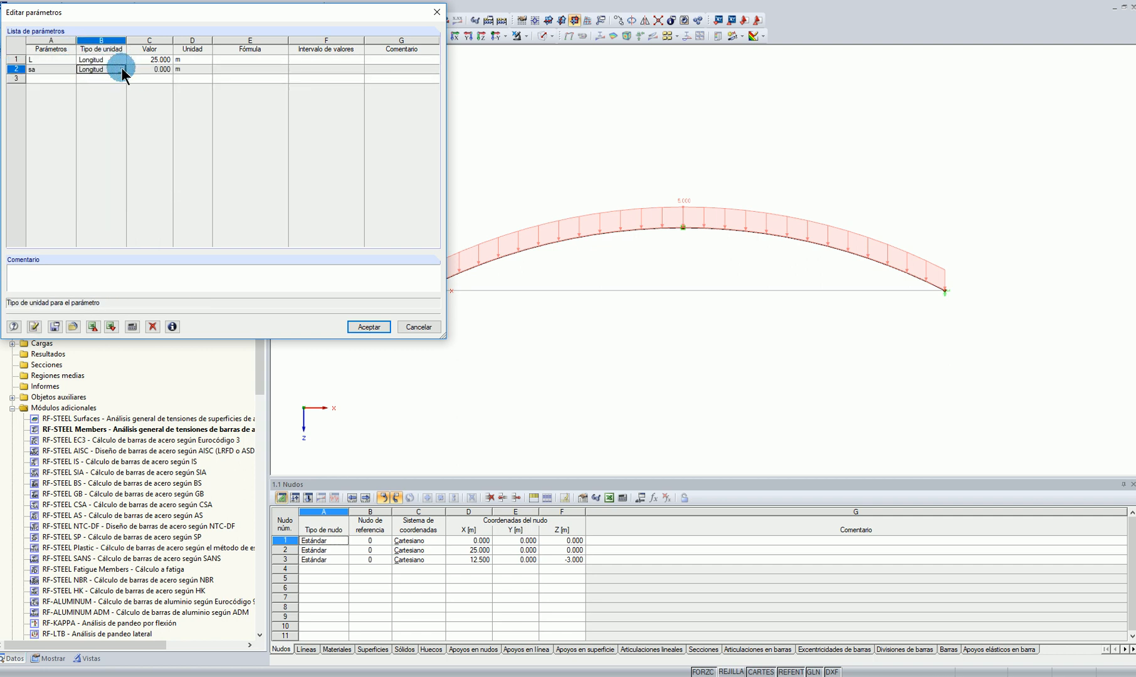
Rename the second parameter as e0, enter its value and accept the parameter list
left_click(36, 68)
type("e")
key("Return")
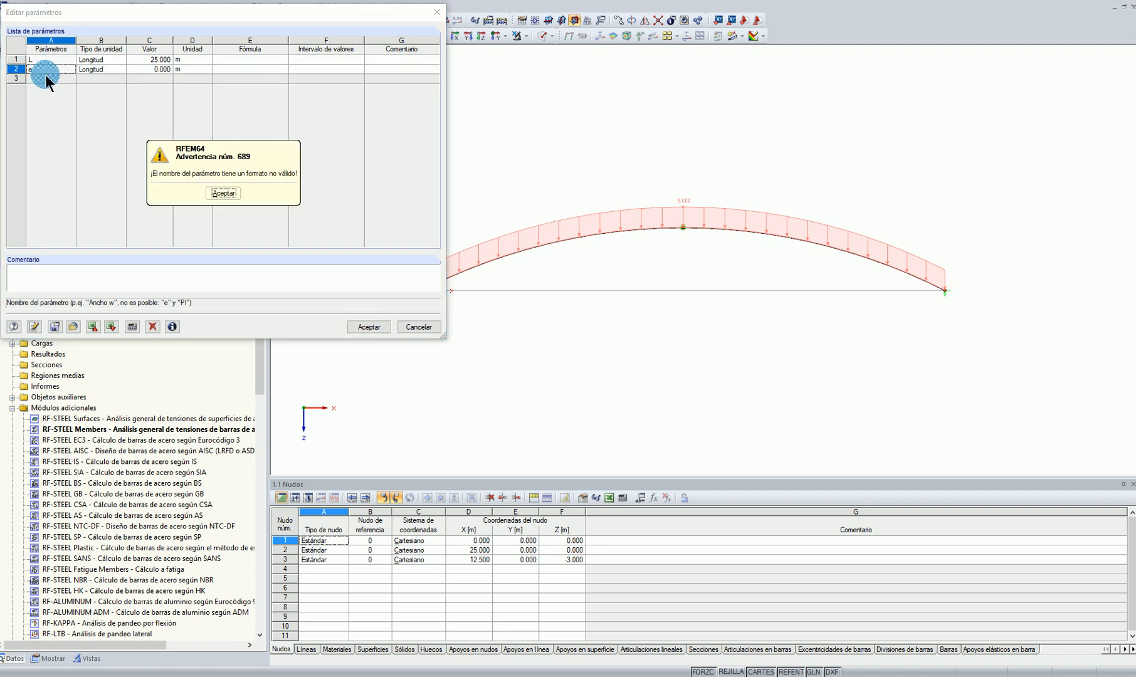
left_click(221, 196)
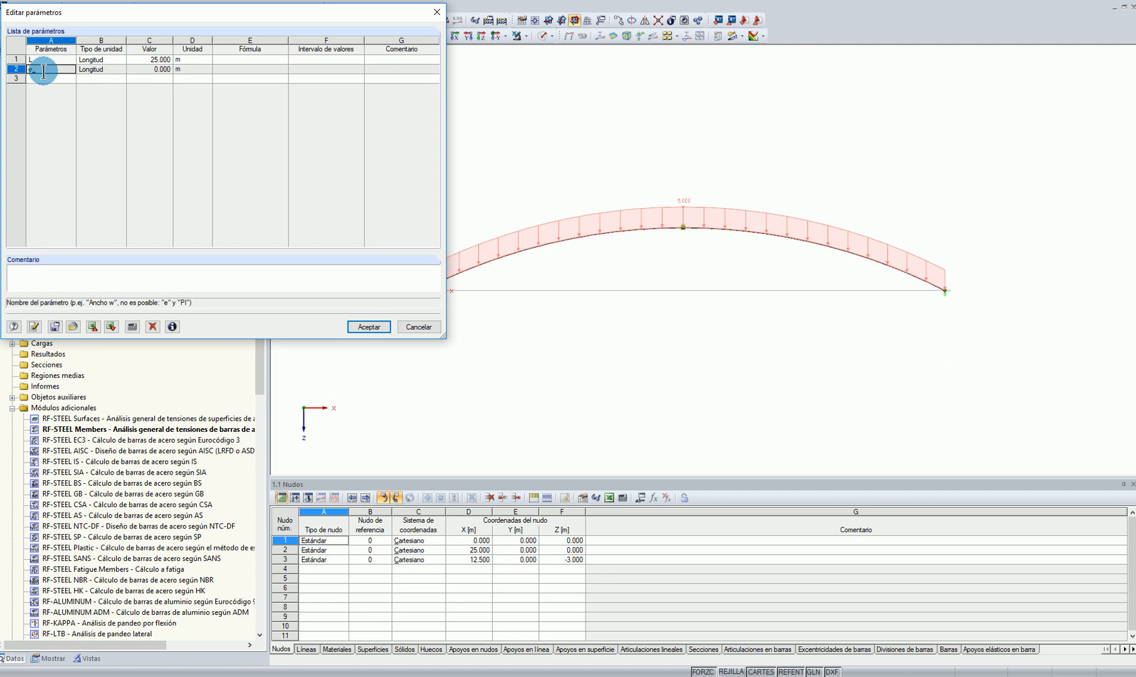
left_click(147, 69)
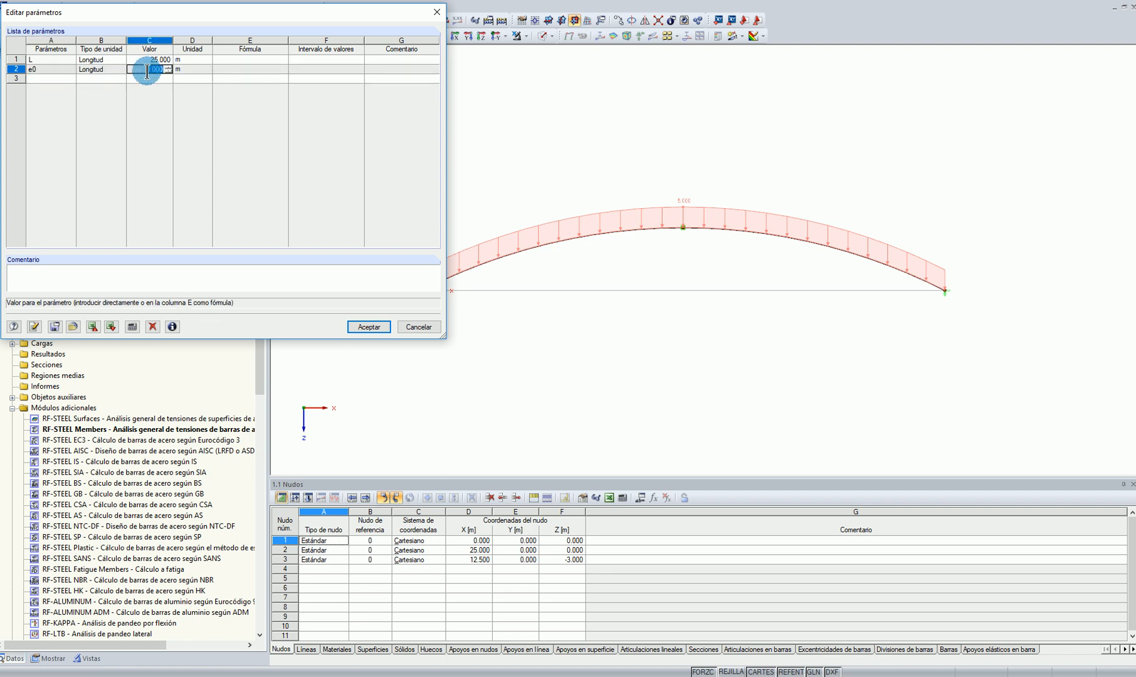
left_click(370, 326)
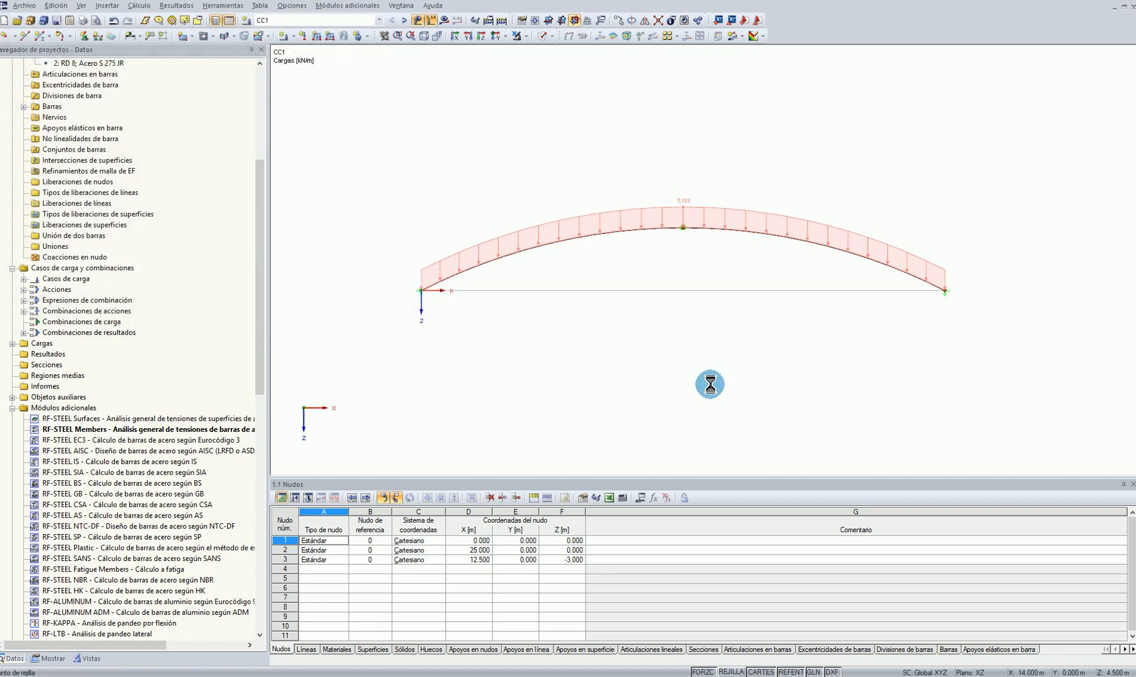
Open the arch's crown node for editing and link its X coordinate to the formula L/2
right_click(592, 228)
left_click(632, 236)
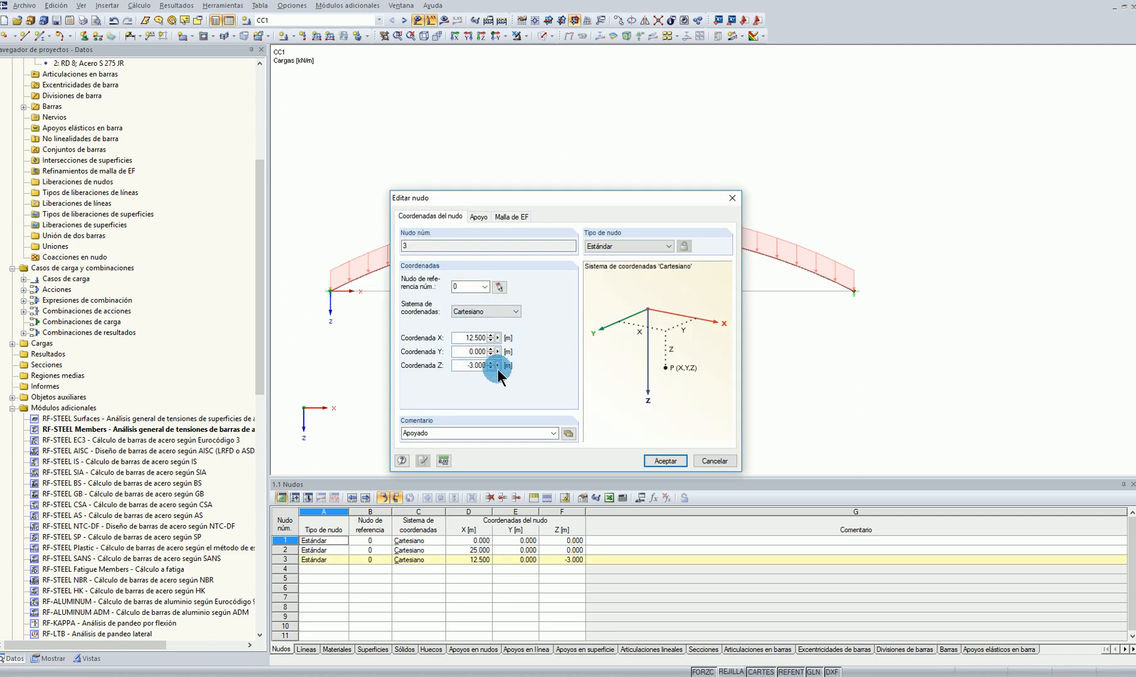
left_click(497, 366)
left_click(526, 353)
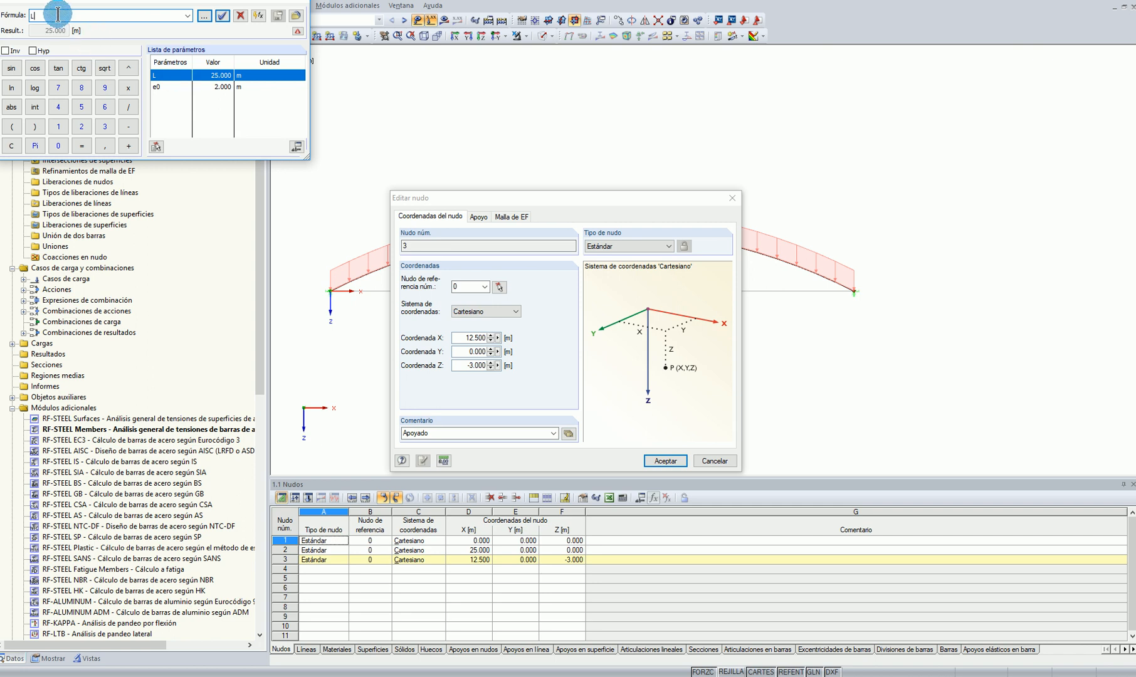
left_click(222, 16)
Link the crown node's Z coordinate to the formula -e0 and accept the node changes
right_click(485, 351)
left_click(520, 380)
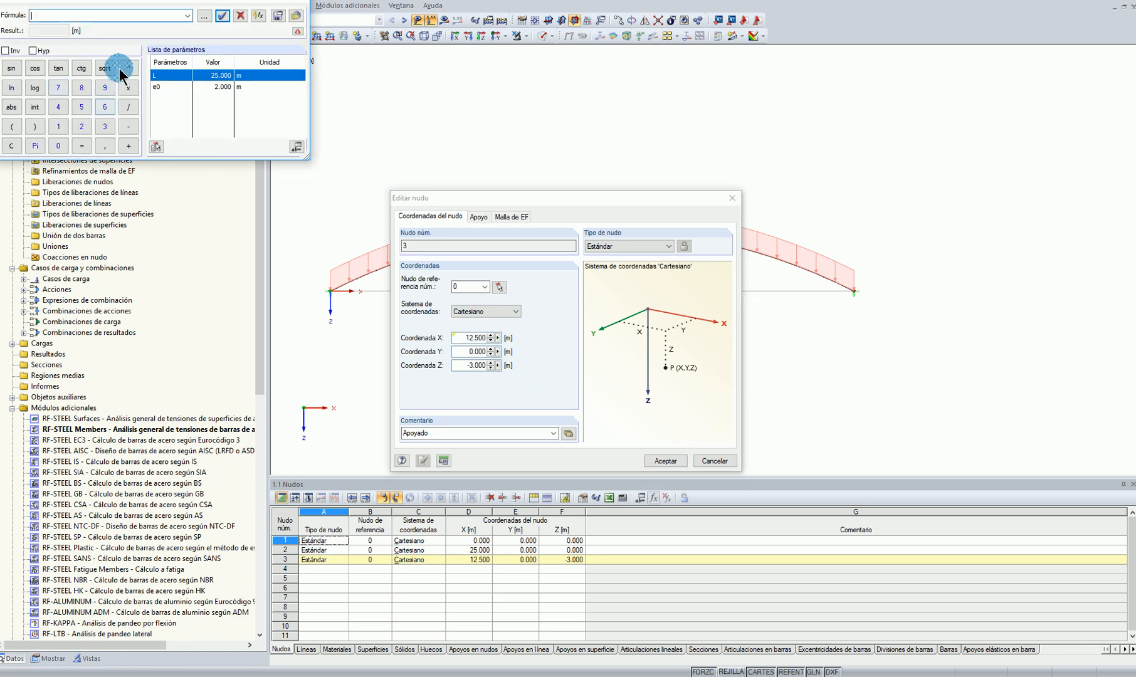
double_click(158, 86)
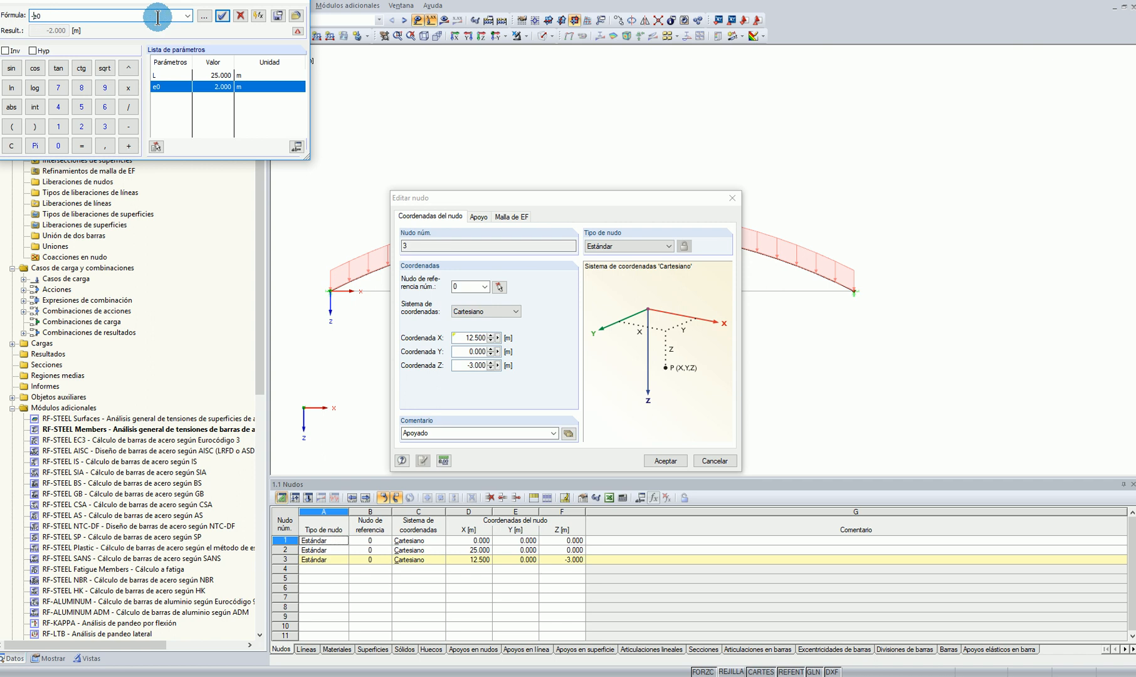
left_click(222, 16)
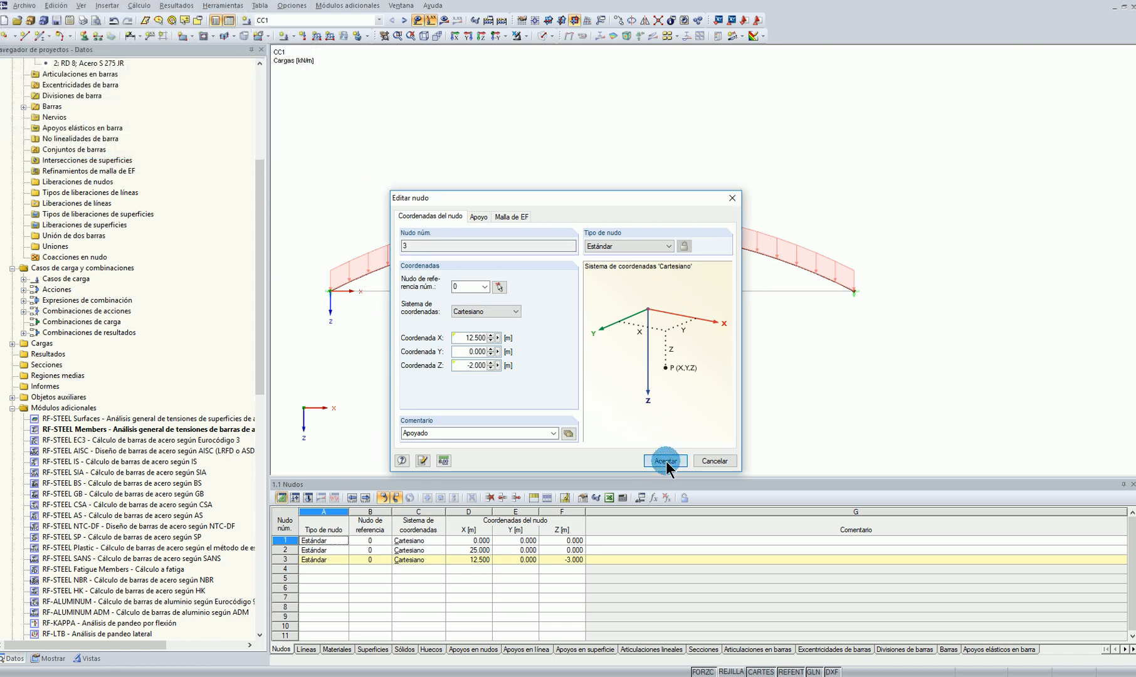
left_click(666, 461)
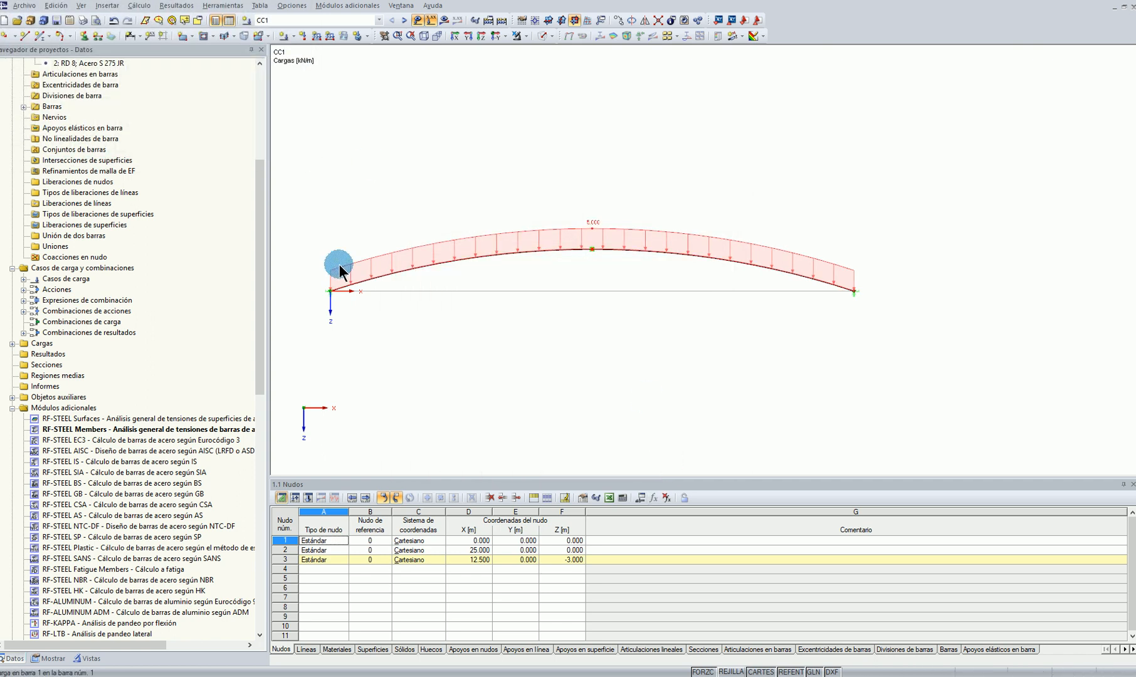
Link the X coordinate of the arch's far support node, node 2, to parameter L and accept the node changes
right_click(854, 291)
left_click(889, 310)
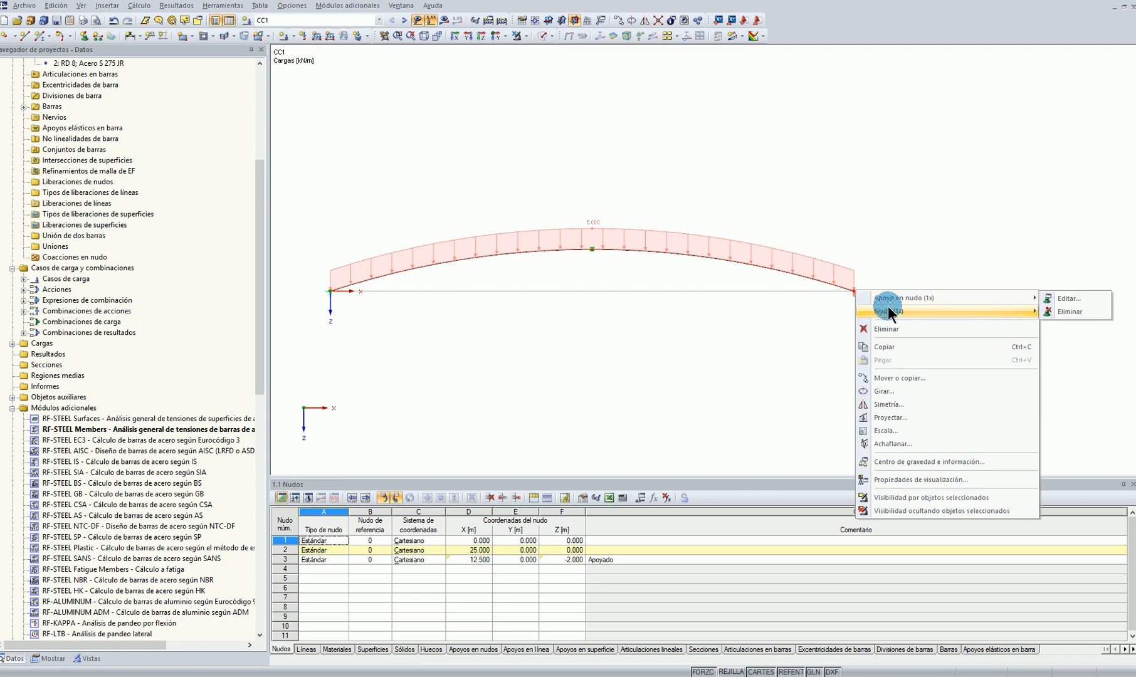
left_click(784, 308)
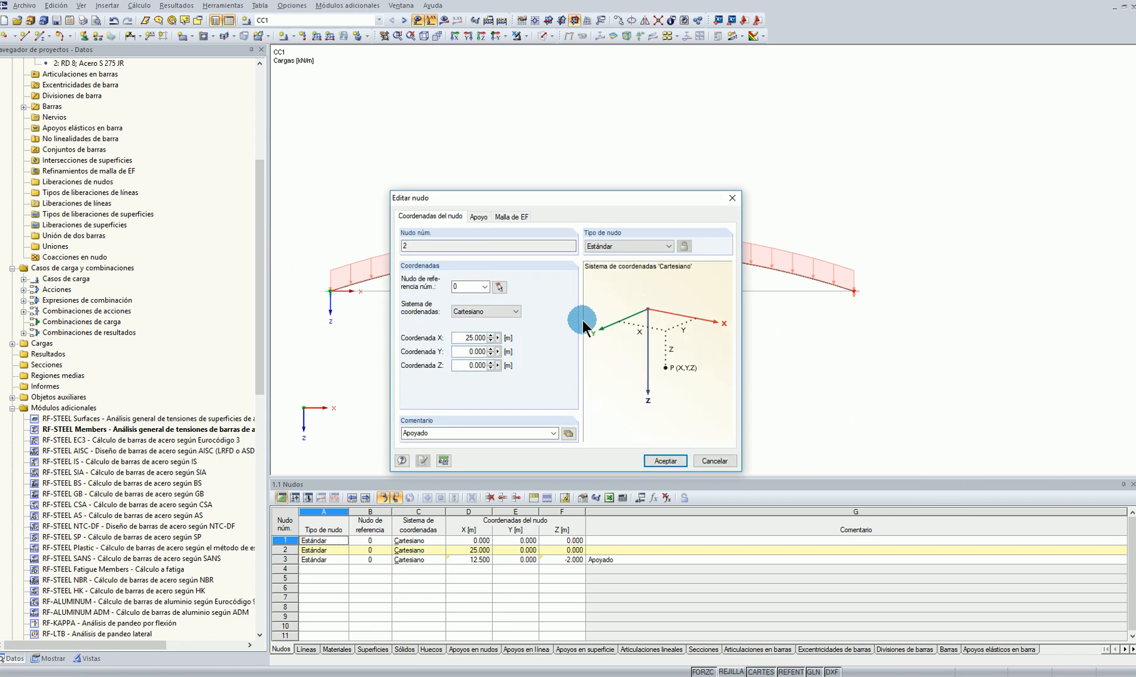
left_click(500, 339)
left_click(516, 353)
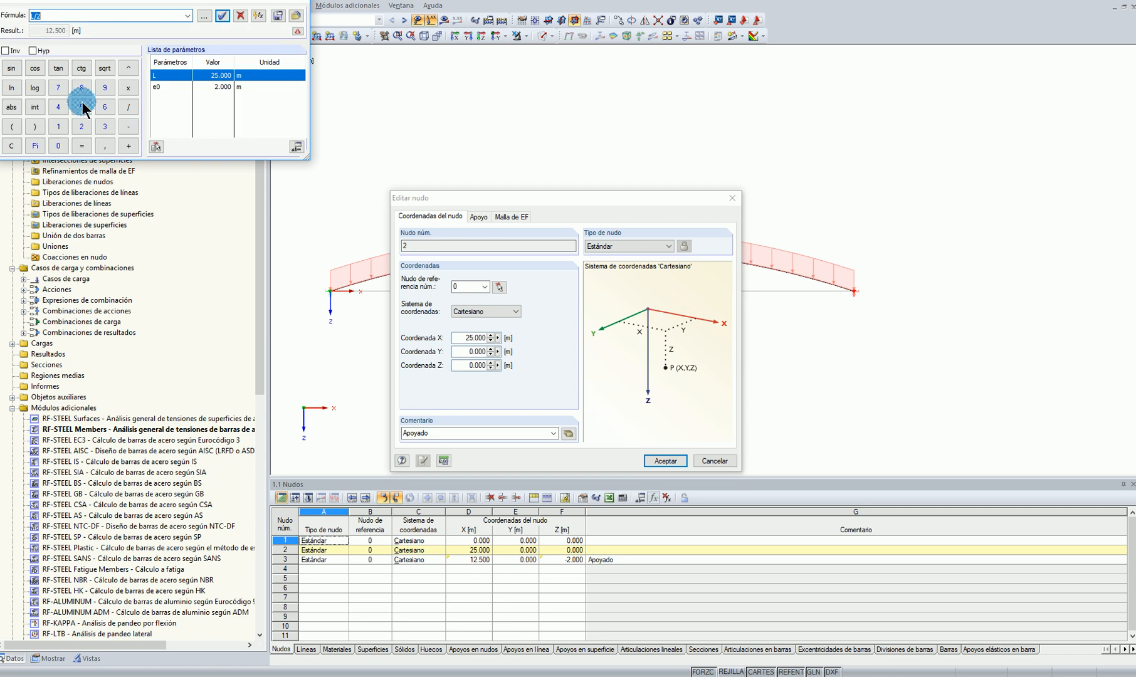
double_click(155, 76)
left_click(222, 16)
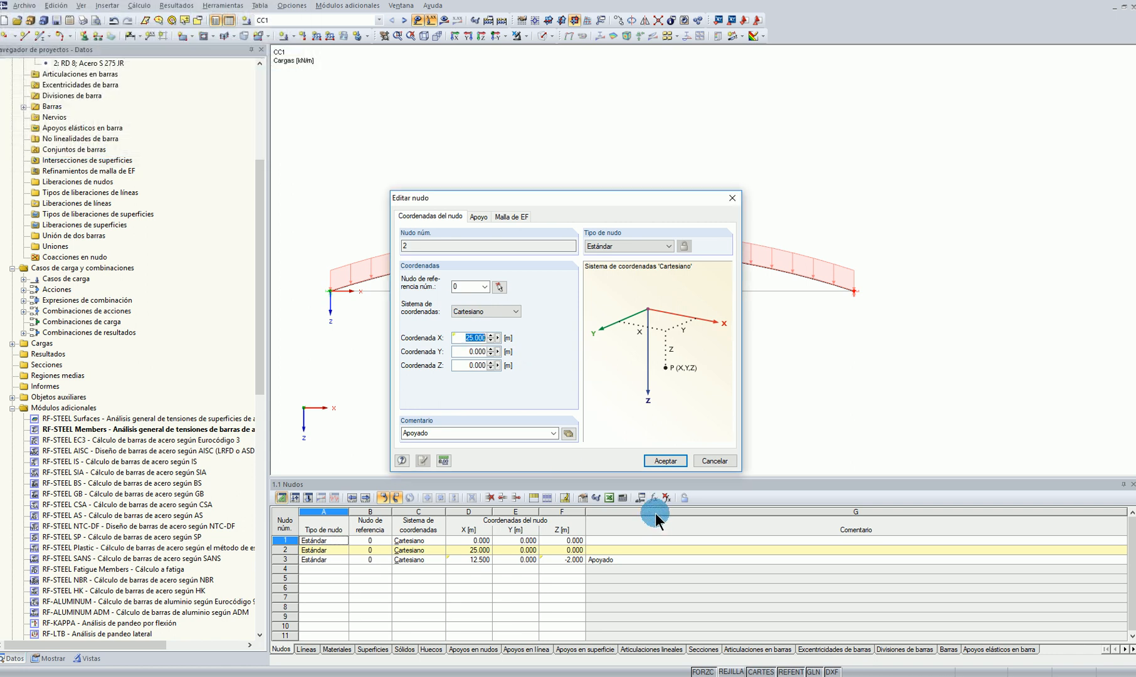
left_click(665, 462)
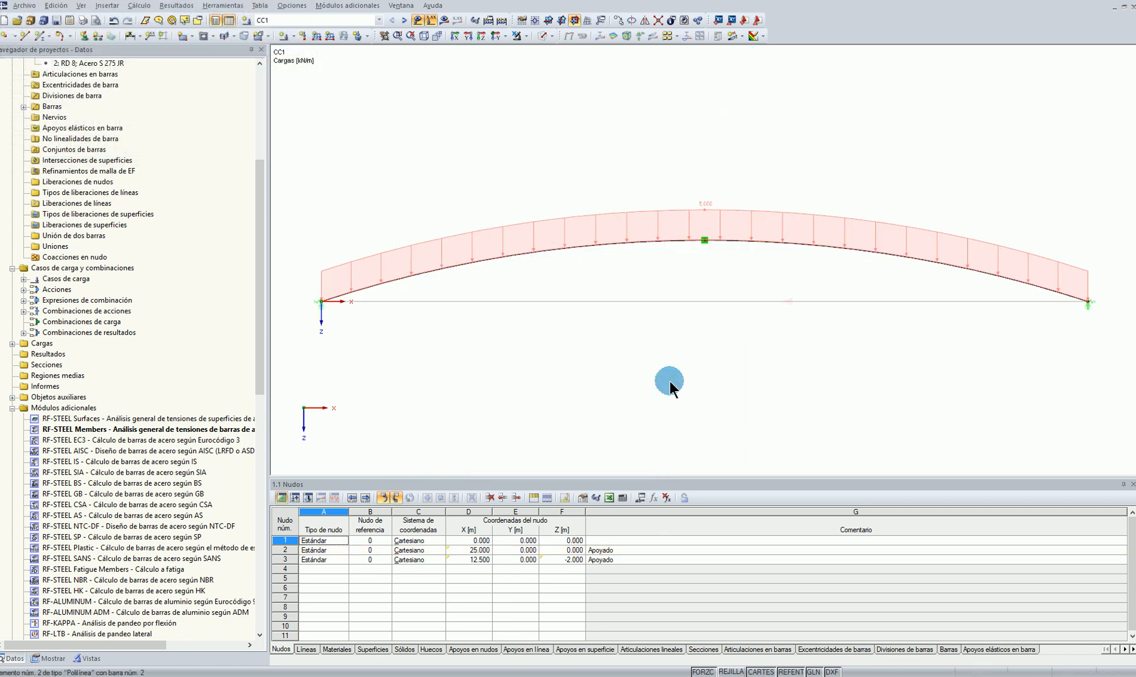
Set parameter L to 12 m in the parameter list, apply it and accept
left_click(640, 497)
left_click(149, 59)
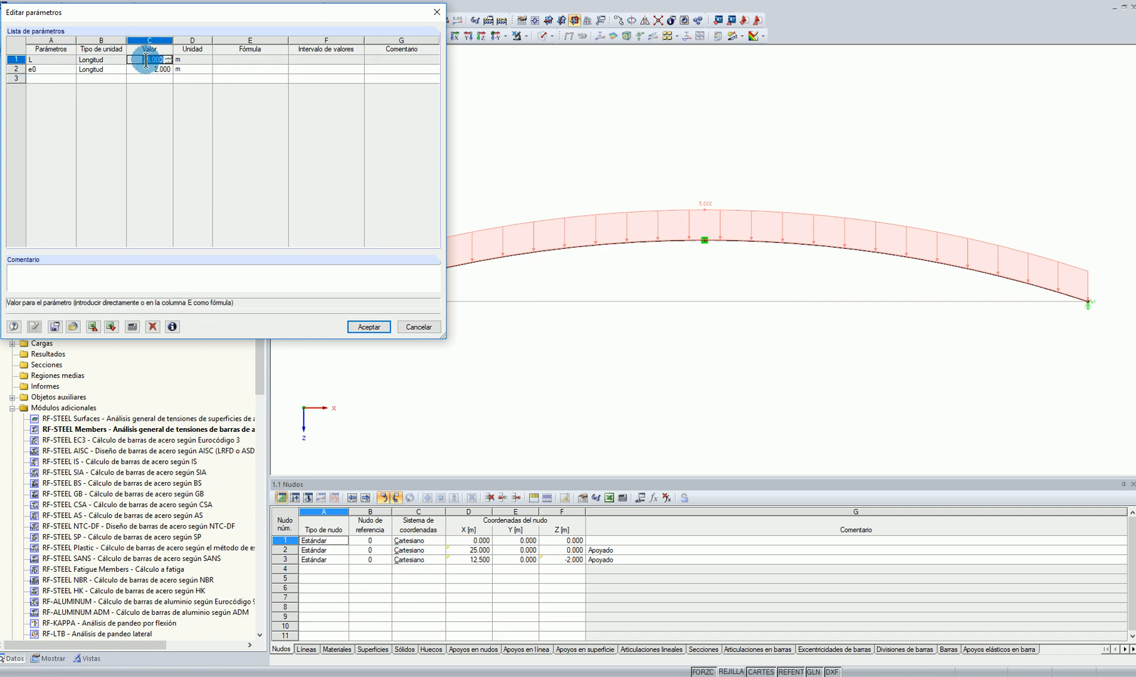
key("Return")
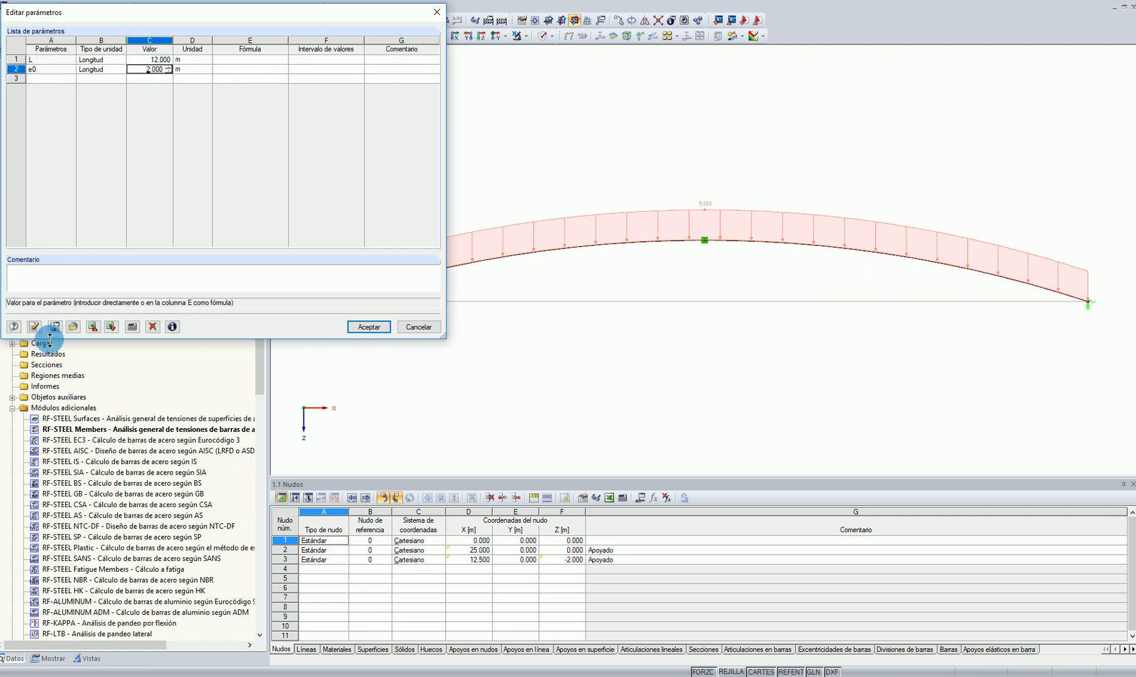
left_click(34, 327)
left_click(369, 327)
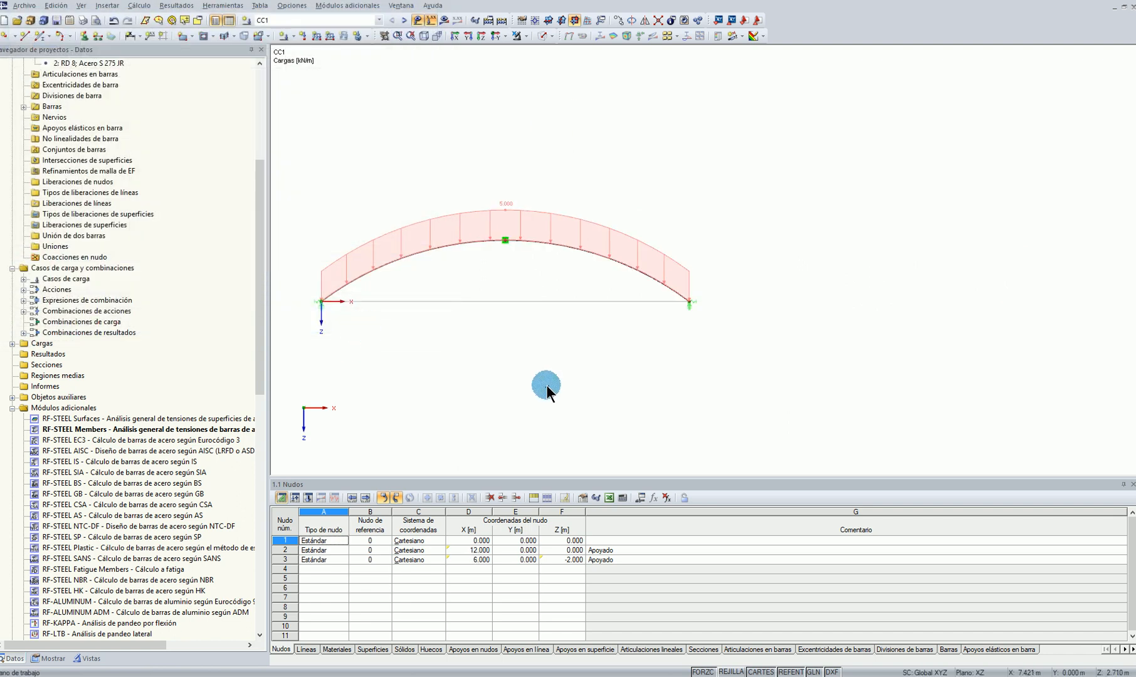
Calculate load case CC1 and display the members' σx stresses
left_click(444, 20)
left_click(546, 356)
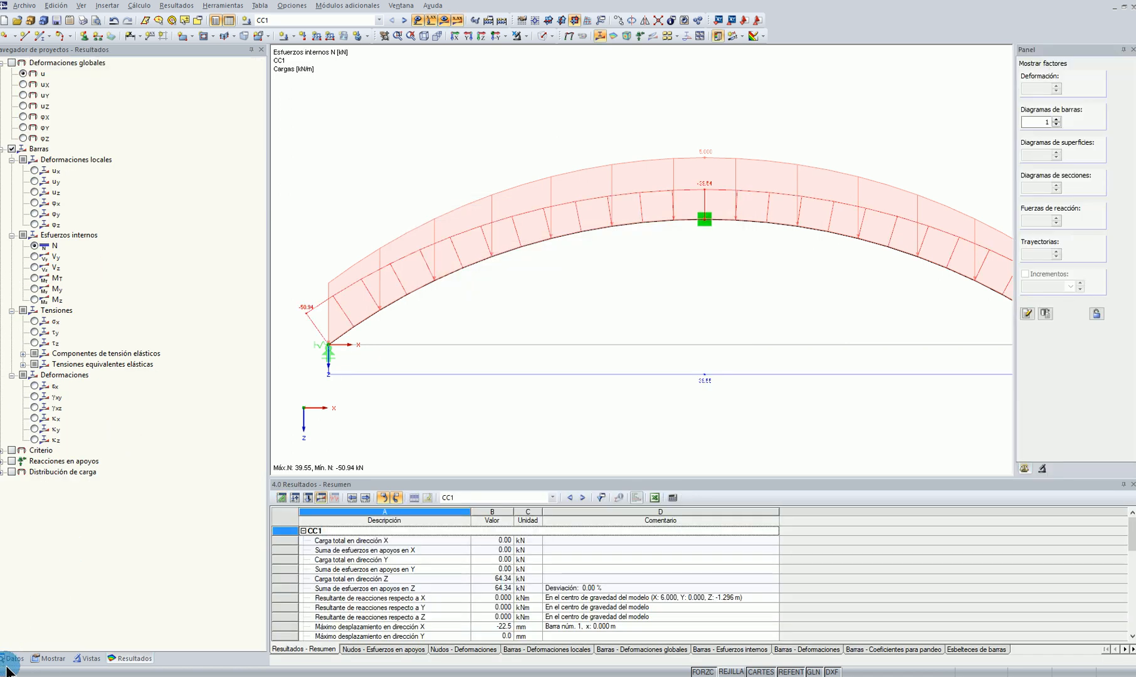
left_click(35, 322)
Inspect the arch as a rendered solid model in a 3D view, with the result diagrams hidden
scroll(664, 301, "down", 1)
middle_click_drag(664, 301, 611, 323, "ctrl")
left_click(551, 36)
left_click(568, 62)
scroll(600, 231, "up", 1)
left_click(444, 19)
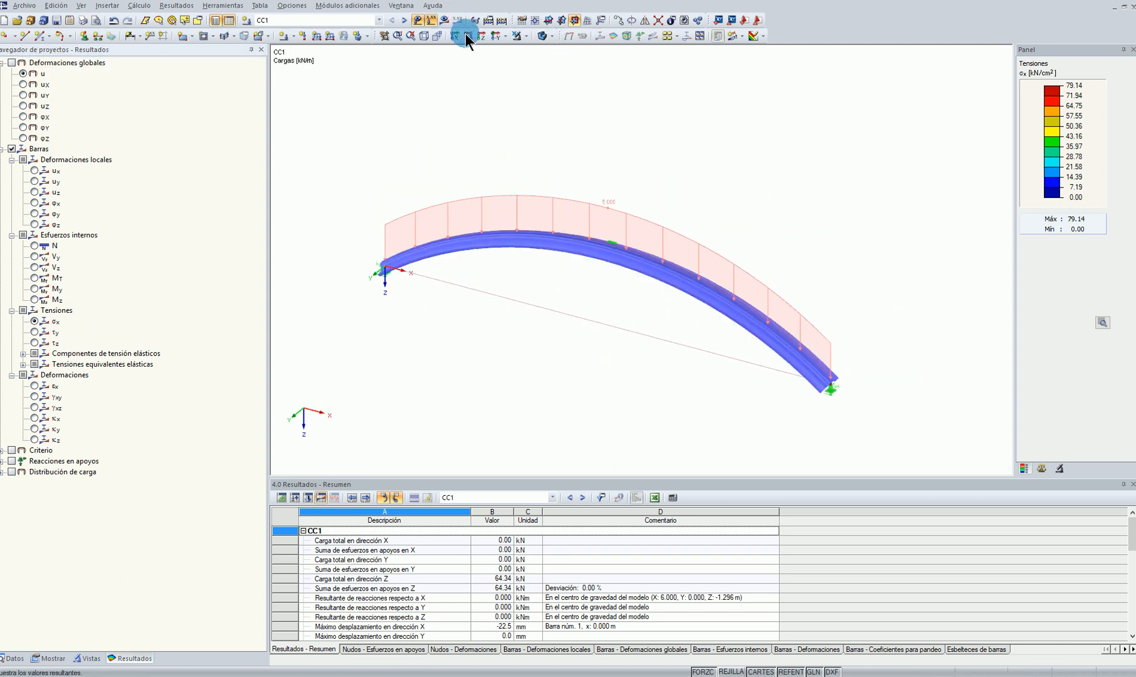
middle_click_drag(727, 216, 604, 245, "ctrl")
mouse_move(495, 370)
middle_mouse_down("ctrl")
mouse_move(469, 337)
mouse_move(489, 359)
middle_mouse_up("ctrl")
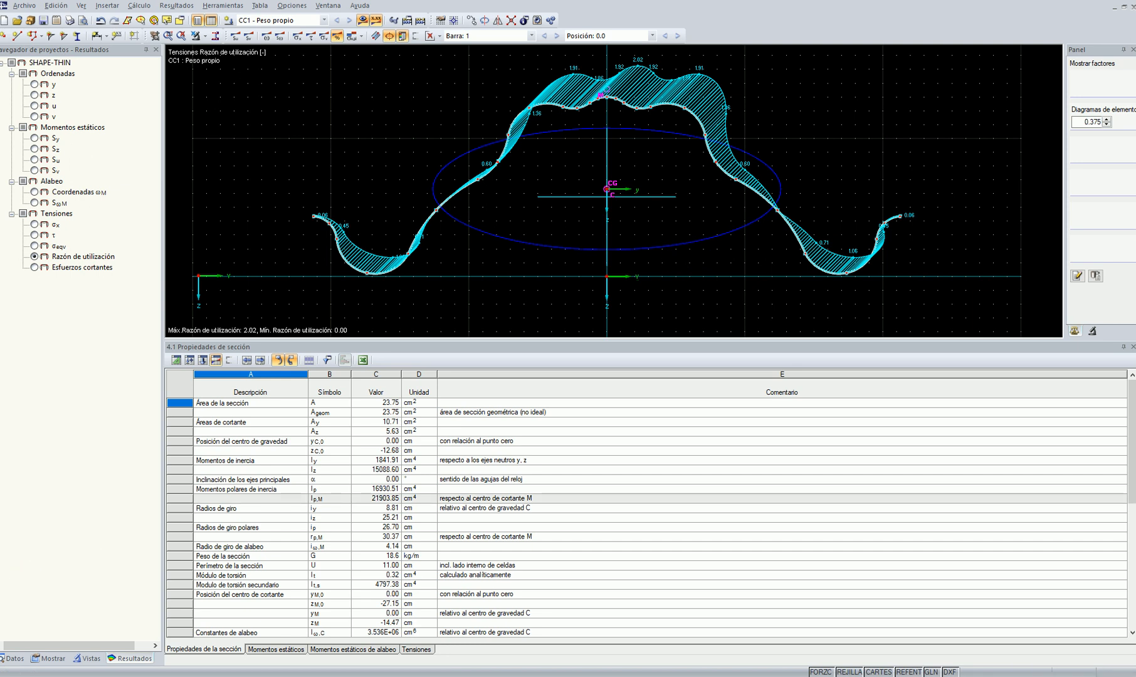
Run the RF-STEEL Members calculation for member 1 under CC1, review the stress ratios by section and accept
left_click(373, 538)
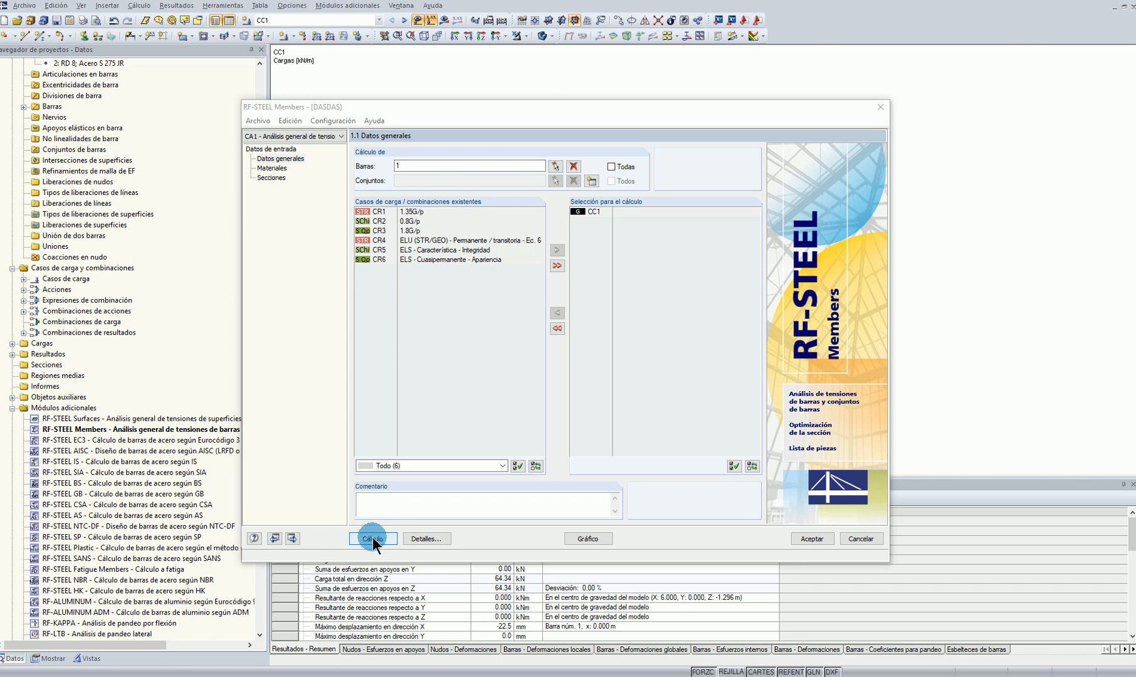
left_click(373, 539)
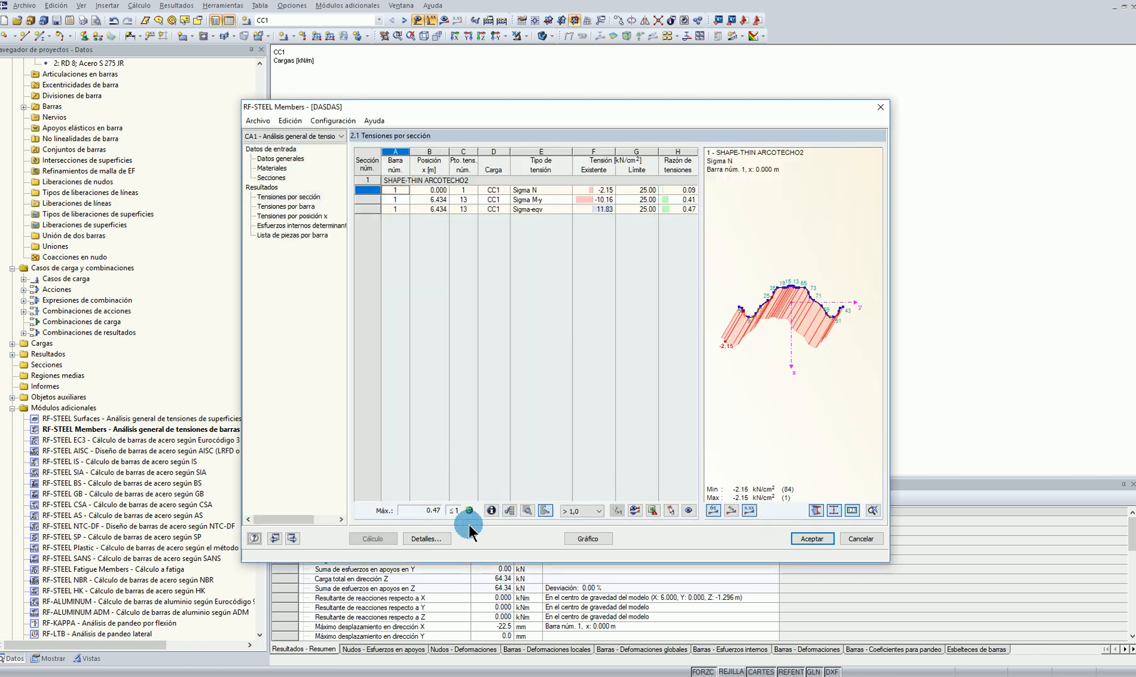
left_click(677, 202)
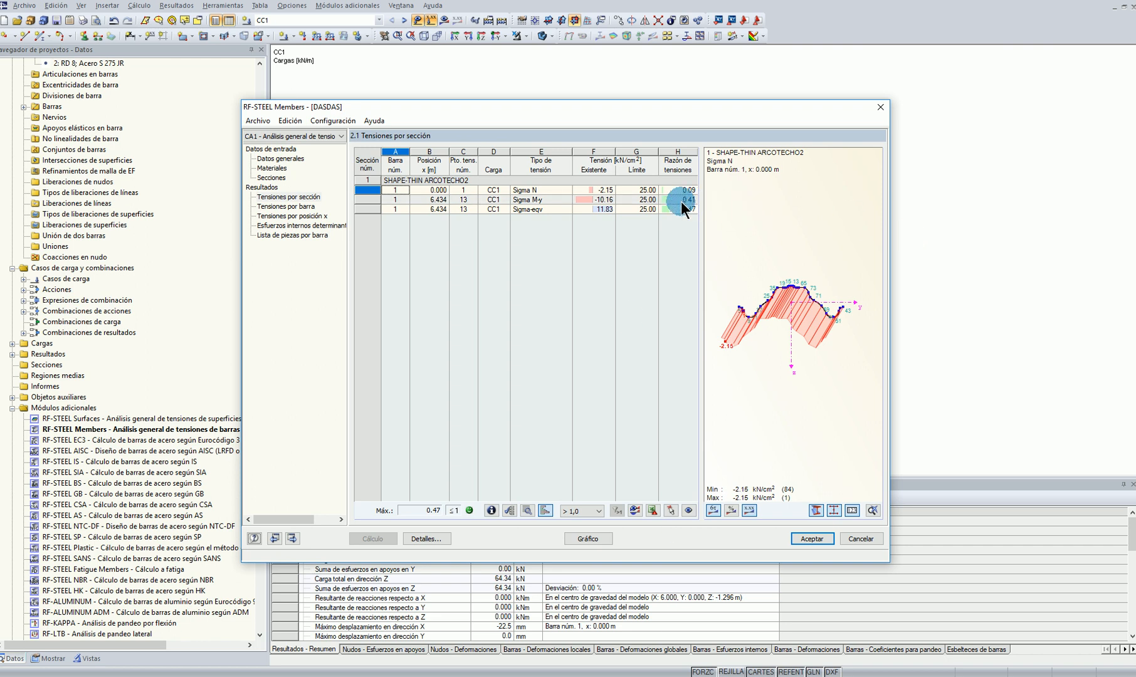
left_click(676, 210)
left_click(681, 200)
left_click(667, 192)
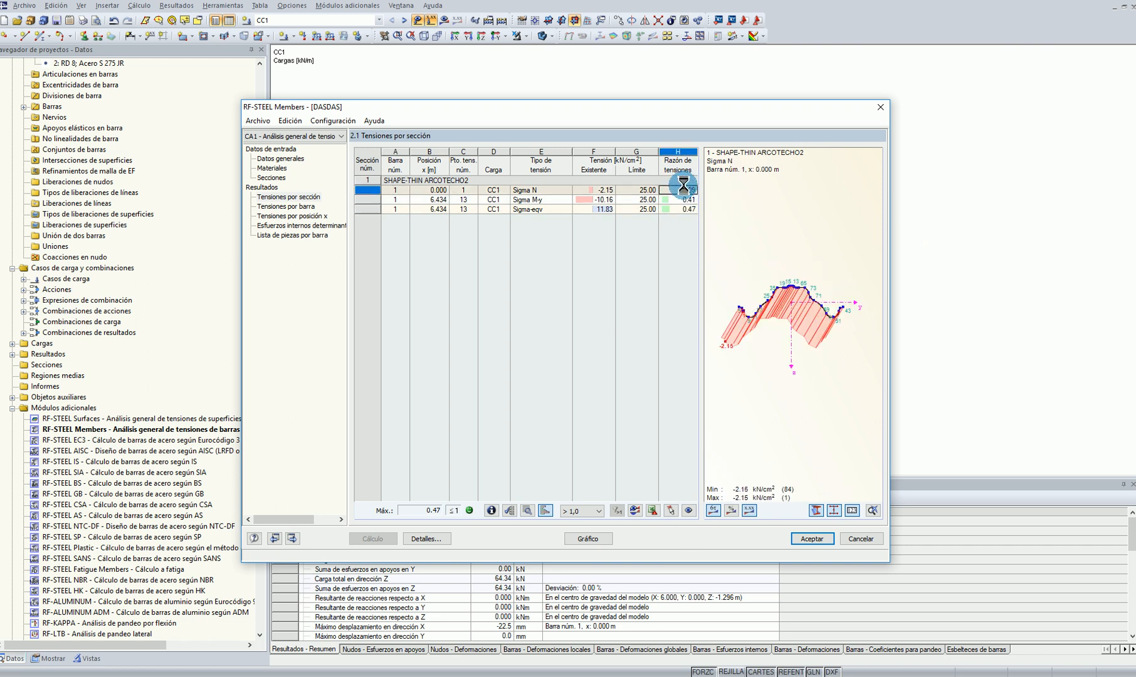
left_click(680, 209)
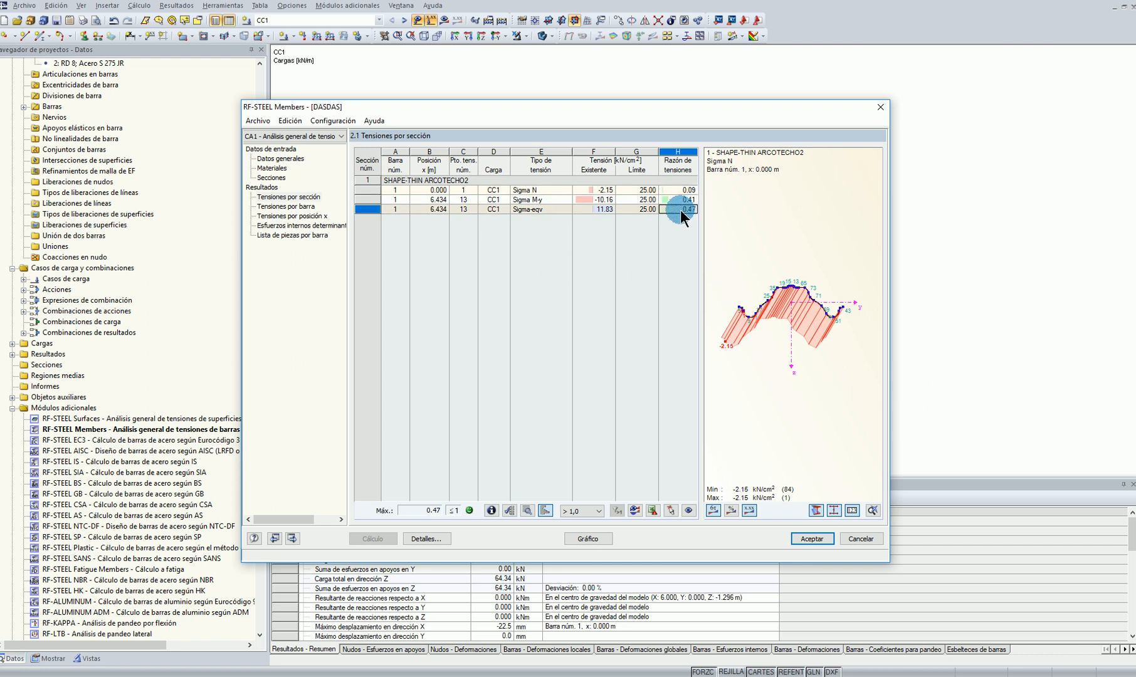
left_click(803, 396)
left_click(814, 538)
Switch the arch to a wireframe display and hide its loads
middle_click(789, 289)
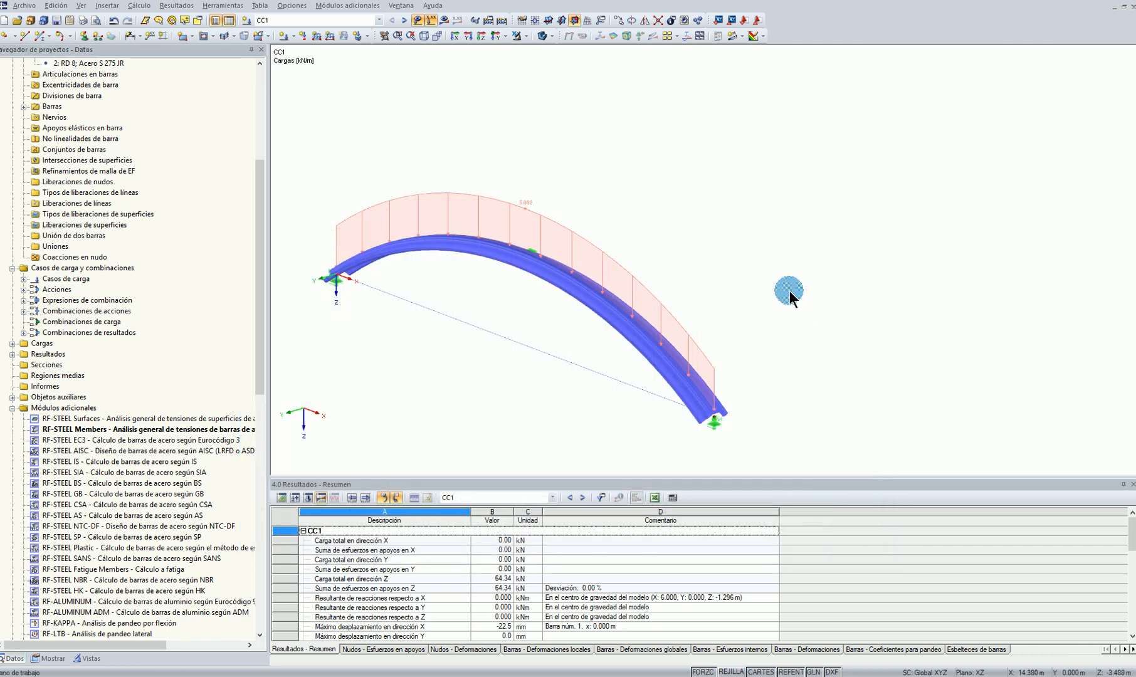
middle_click(789, 289)
scroll(769, 212, "down", 2)
middle_click_drag(794, 332, 771, 266, "ctrl")
middle_click_drag(606, 334, 702, 370, "ctrl")
left_click(551, 36)
left_click(561, 44)
left_click(419, 20)
middle_click_drag(546, 249, 657, 274, "ctrl")
Turn on the display of the FE mesh on the members and dismiss the mail notification
left_click(1106, 622)
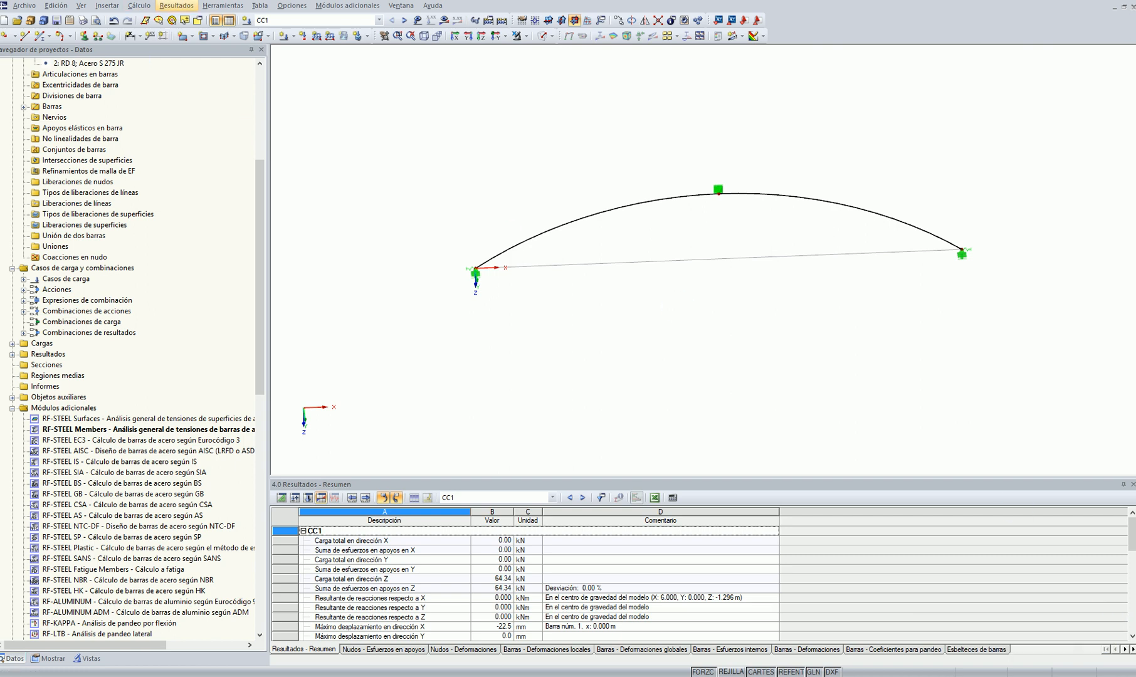
left_click(47, 657)
scroll(45, 496, "down", 6)
left_click(22, 441)
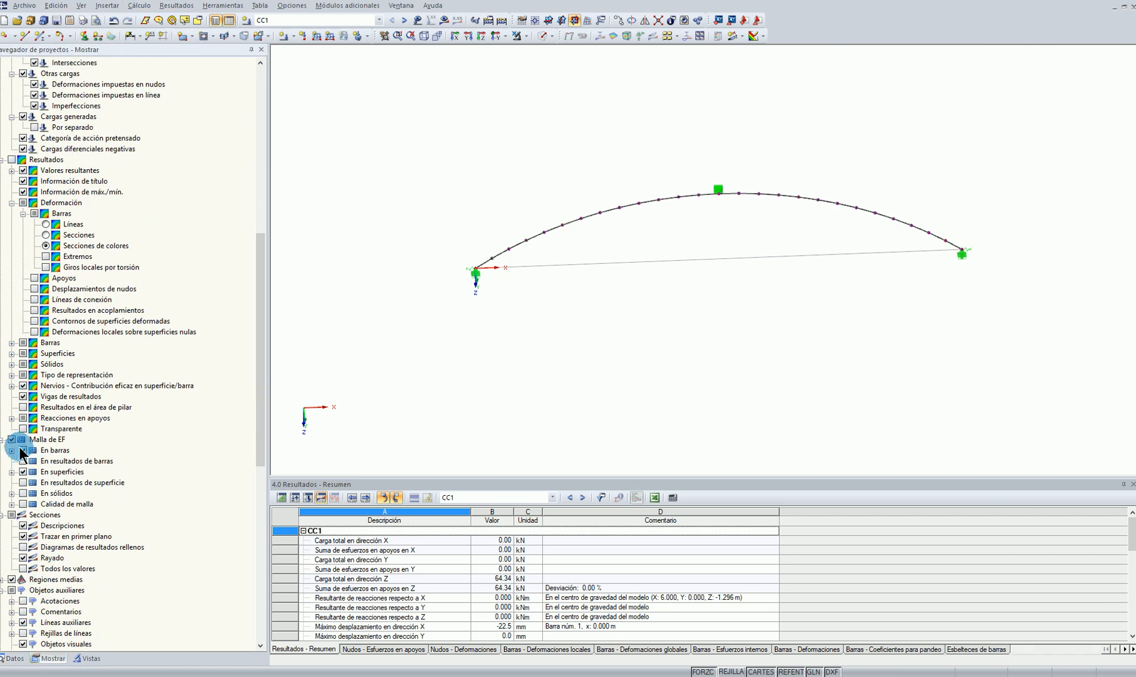
middle_click_drag(792, 198, 830, 275, "ctrl")
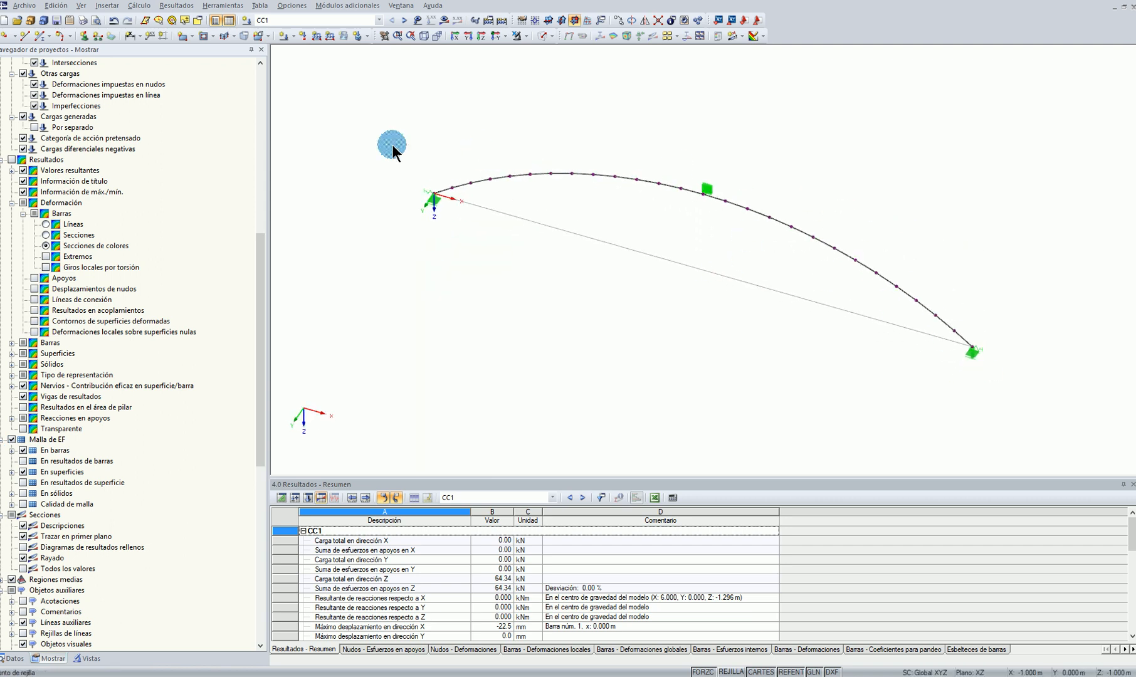
In the FE mesh settings, activate division of straight members with at least 20 divisions and enable mesh regeneration on acceptance
left_click(139, 5)
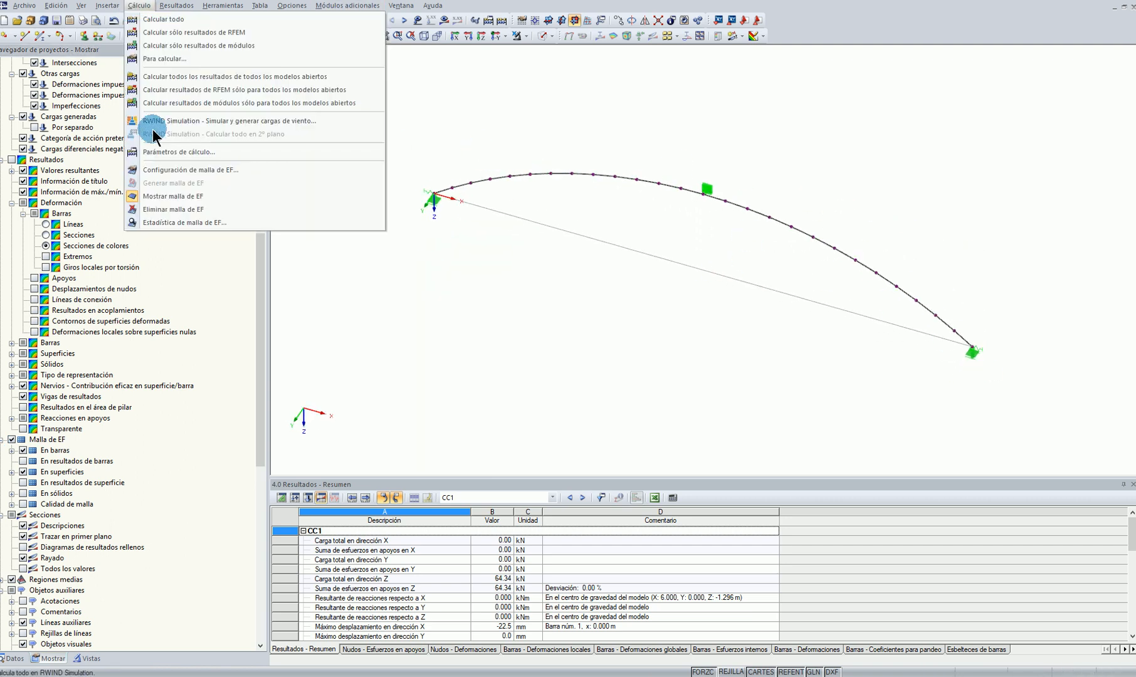
left_click(180, 170)
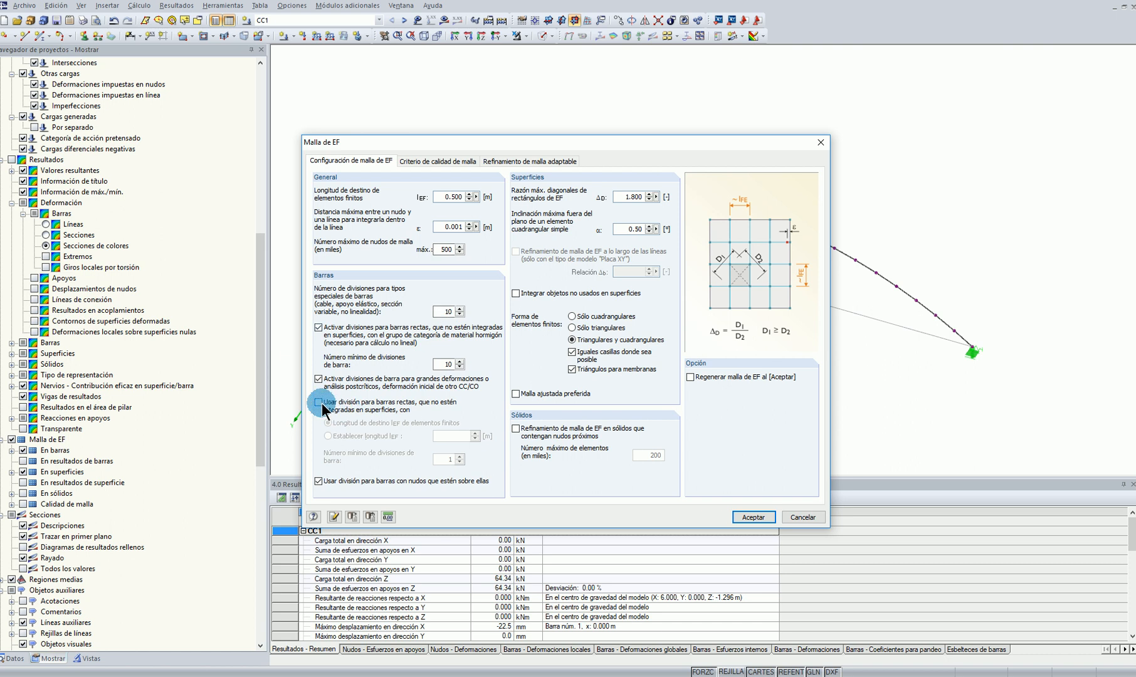
left_click(318, 402)
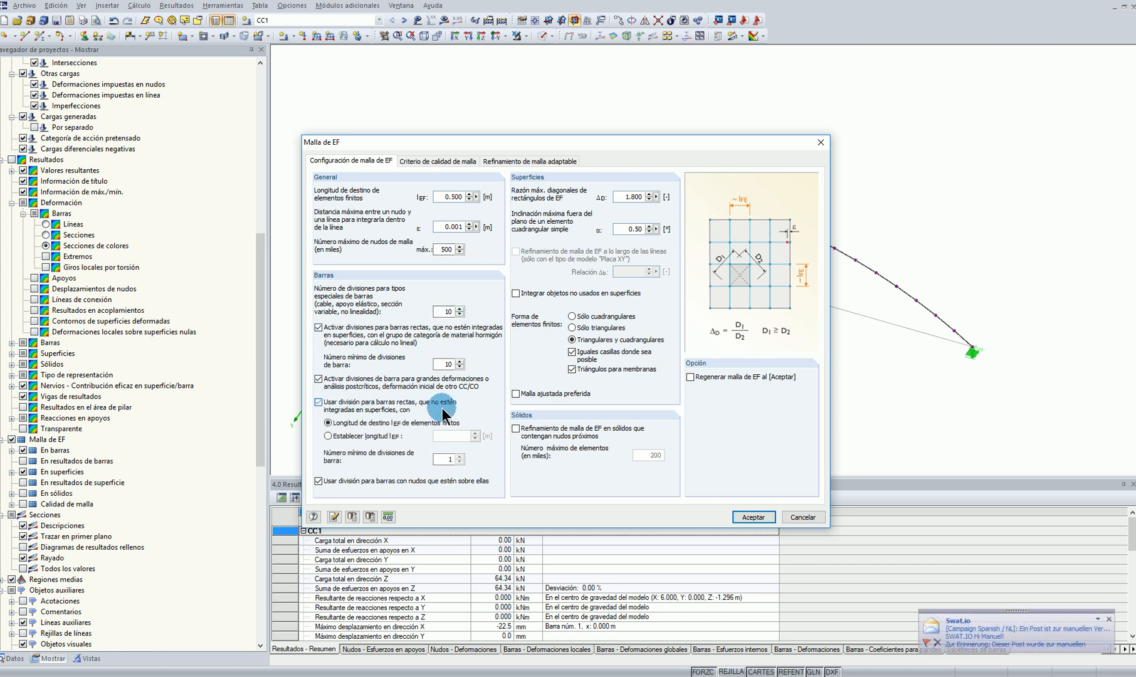
left_click(1109, 620)
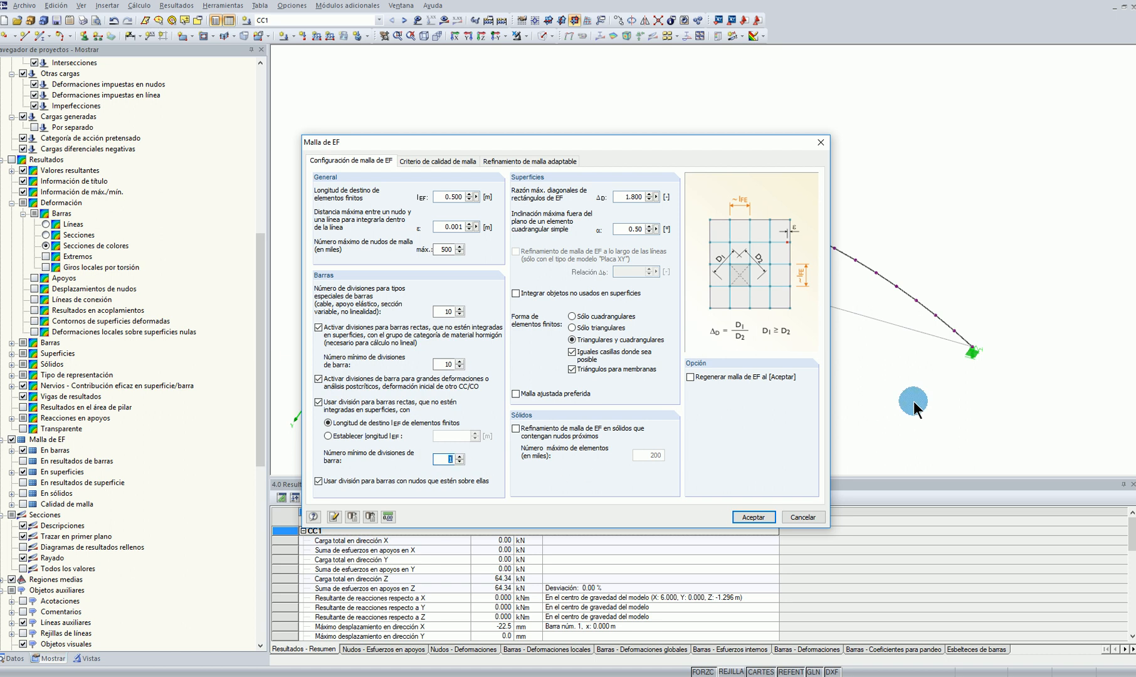
left_click(734, 375)
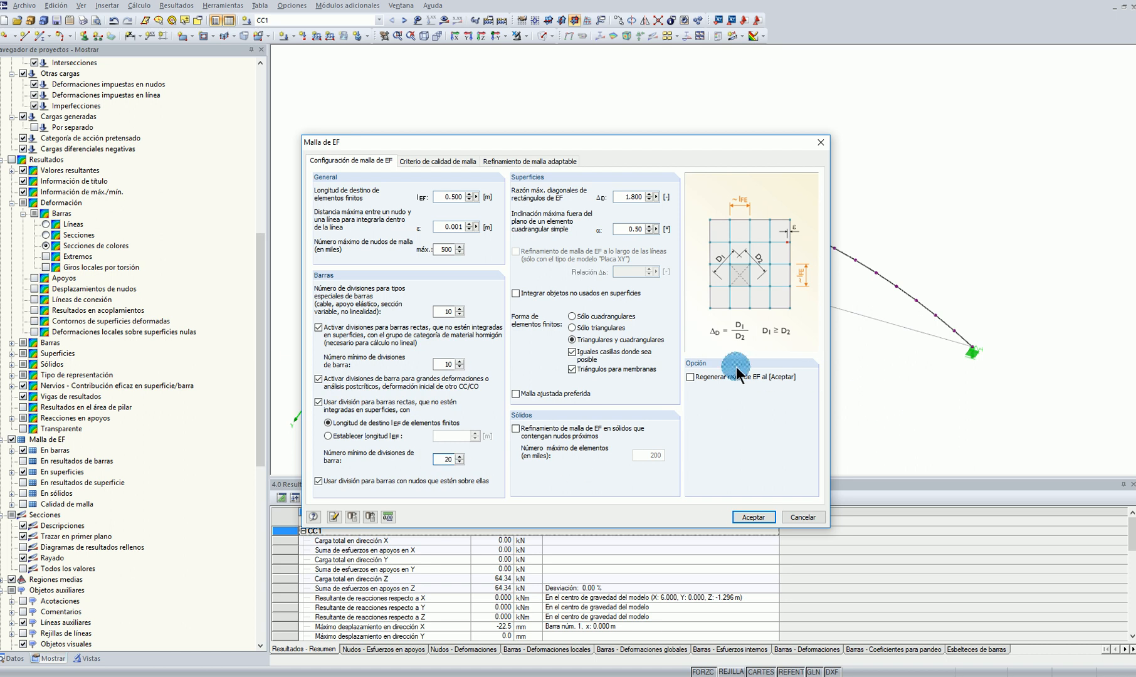
Set the target length of finite elements to 0.1 m and accept the mesh settings
double_click(437, 197)
type("0.1")
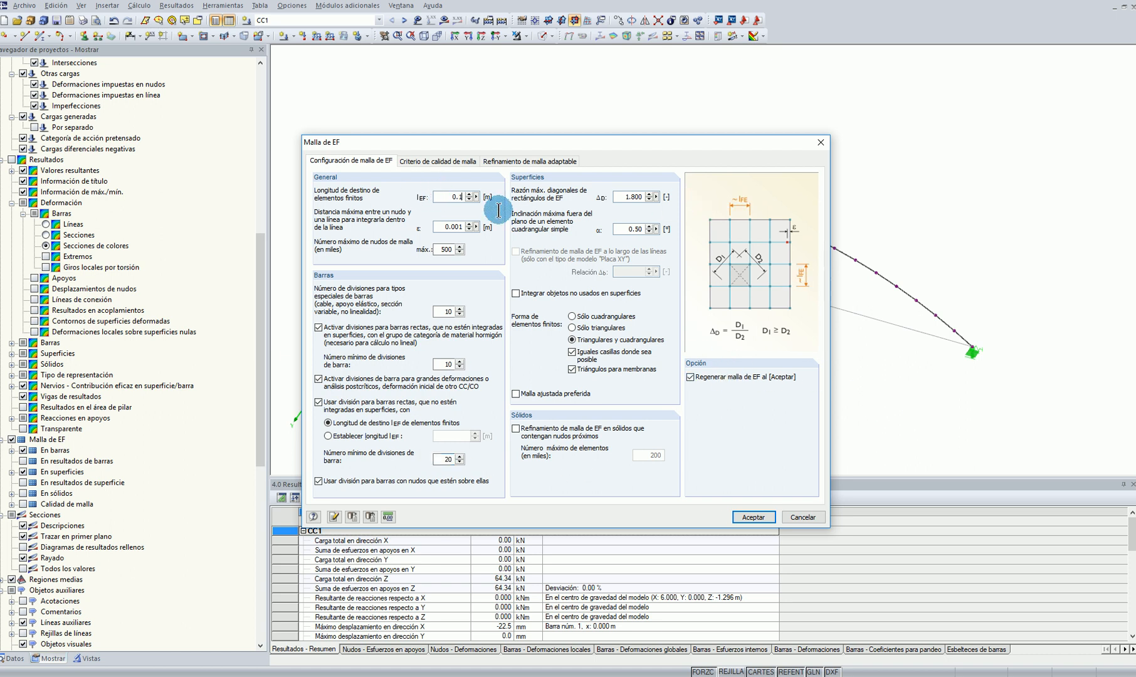
left_click(755, 517)
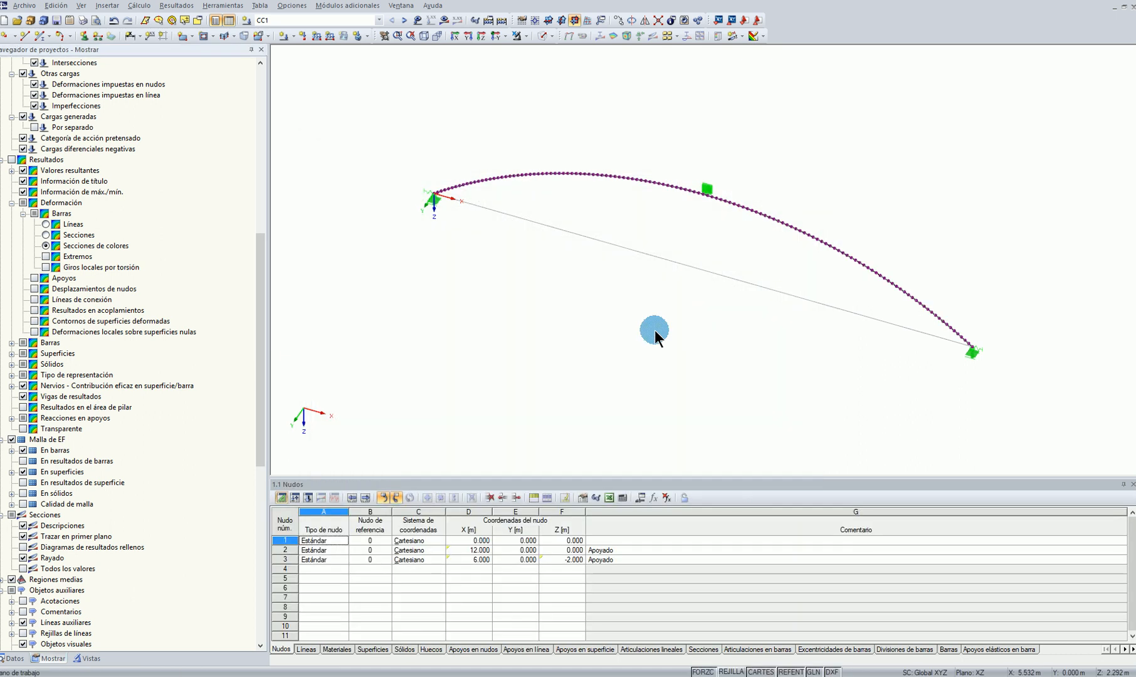
Recalculate load case CC1 with the refined FE mesh and display its results
middle_click_drag(664, 289, 738, 203, "ctrl")
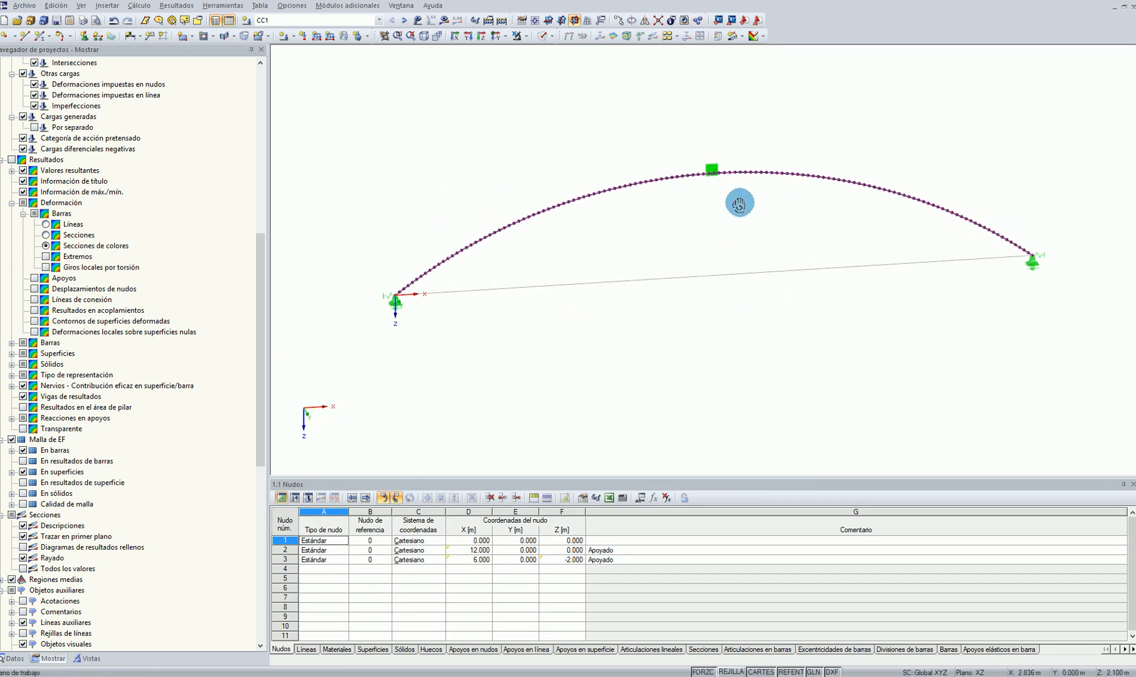
left_click(545, 355)
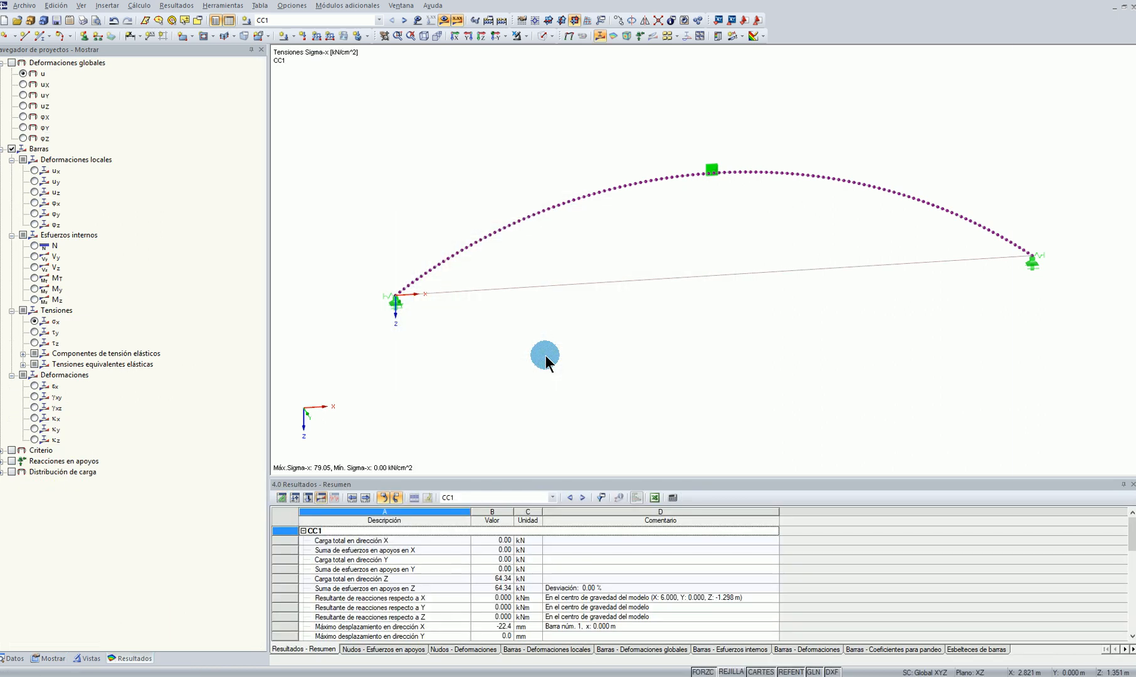
Display the global deformations u of load case CC1 and examine the deformed arch in 3D
left_click(569, 35)
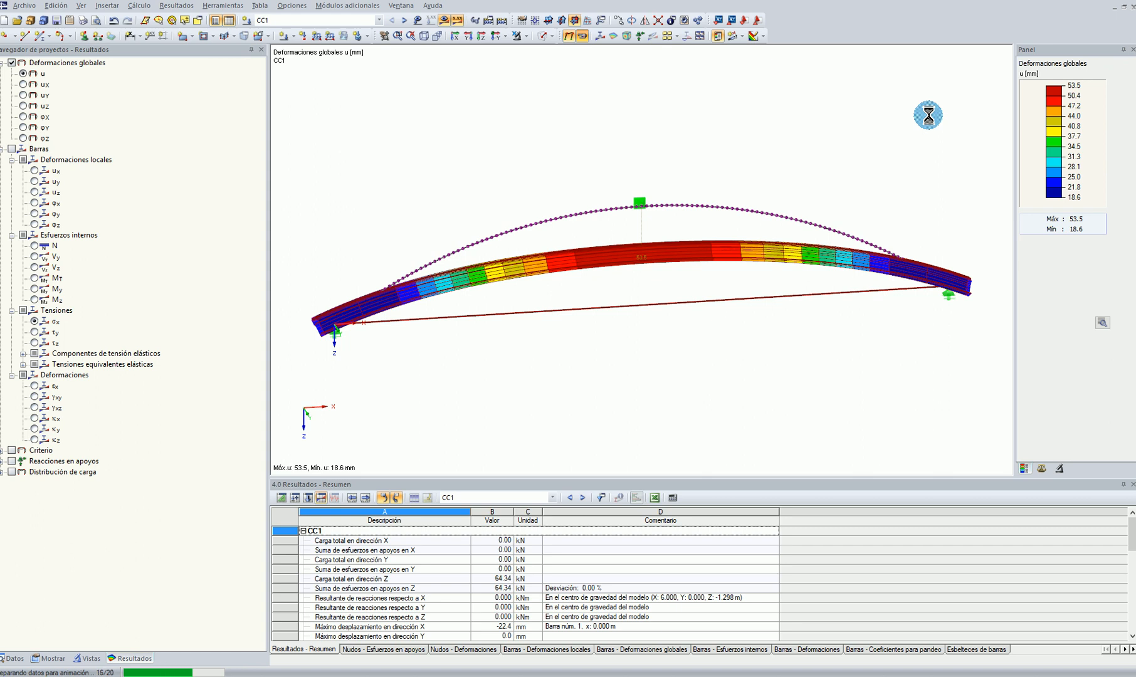
middle_click_drag(928, 116, 531, 159, "ctrl")
scroll(809, 314, "up", 3)
middle_click_drag(811, 320, 785, 298, "ctrl")
scroll(785, 298, "down", 3)
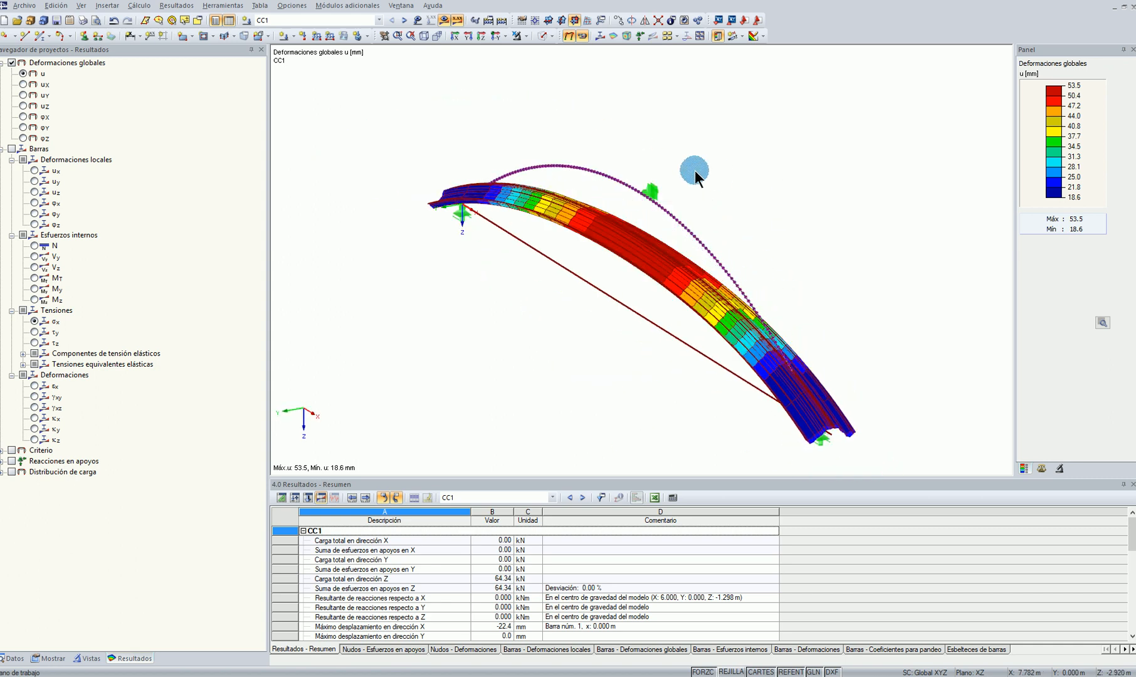
middle_click_drag(695, 170, 740, 182, "ctrl")
Show the members' axial force N and bending moment My for CC1, and examine the My diagram in front view
left_click(36, 246)
middle_click_drag(477, 296, 684, 376, "ctrl")
left_click(34, 290)
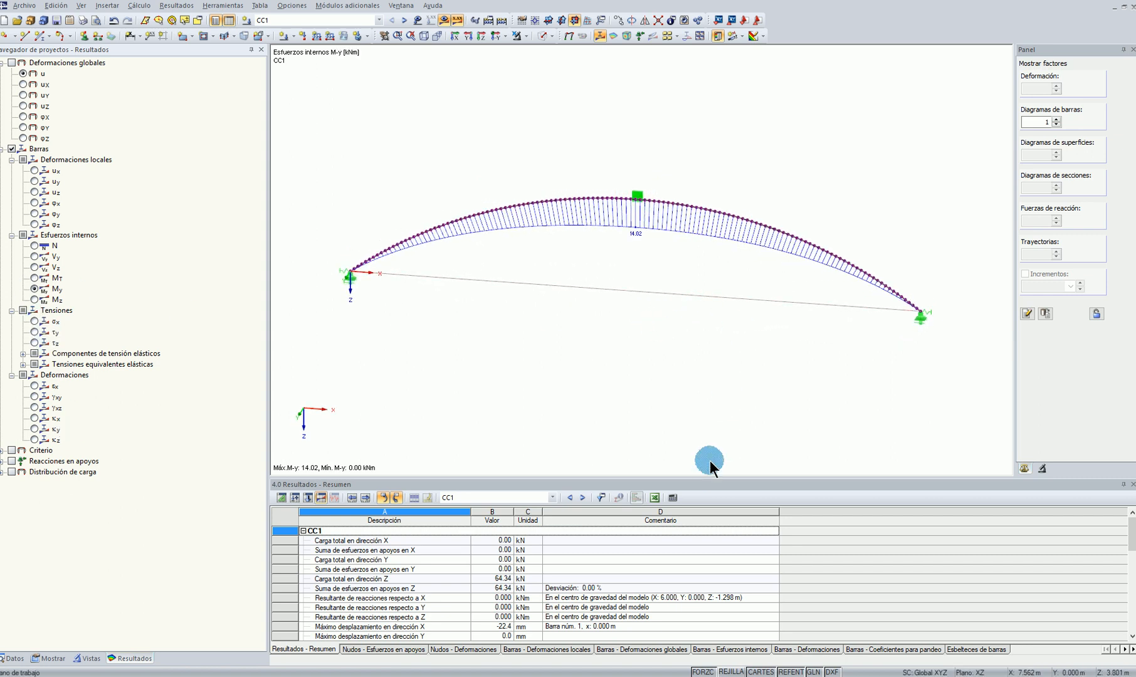
scroll(705, 427, "down", 1)
middle_click_drag(563, 350, 531, 168, "ctrl")
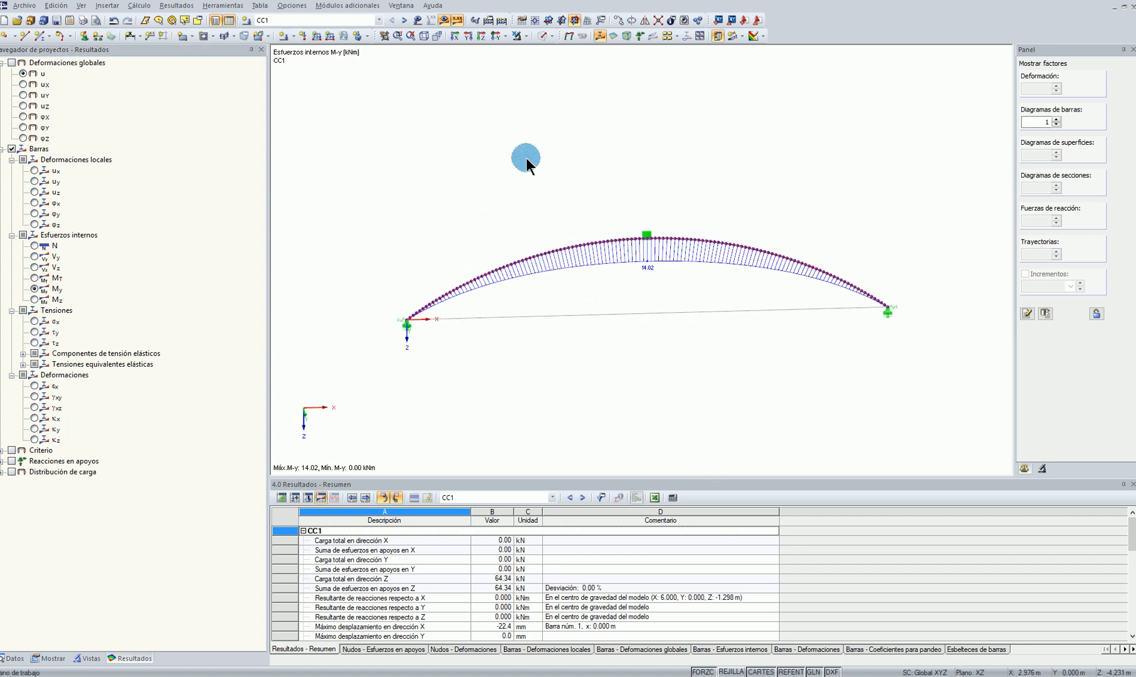
left_click(495, 35)
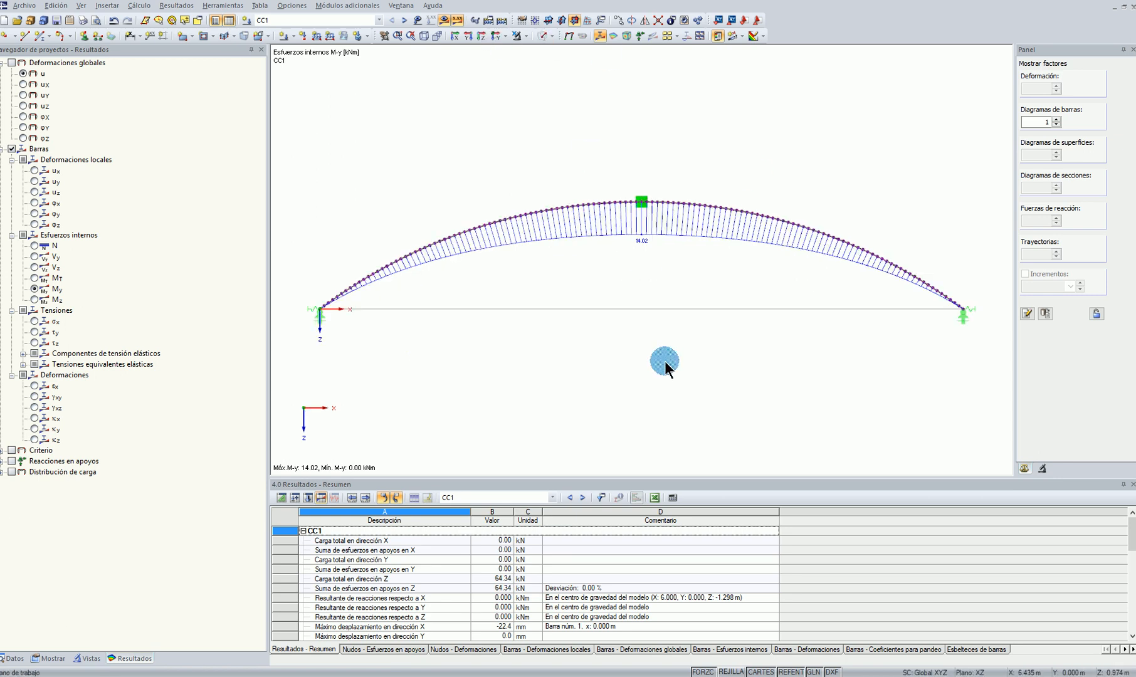
scroll(660, 355, "down", 1)
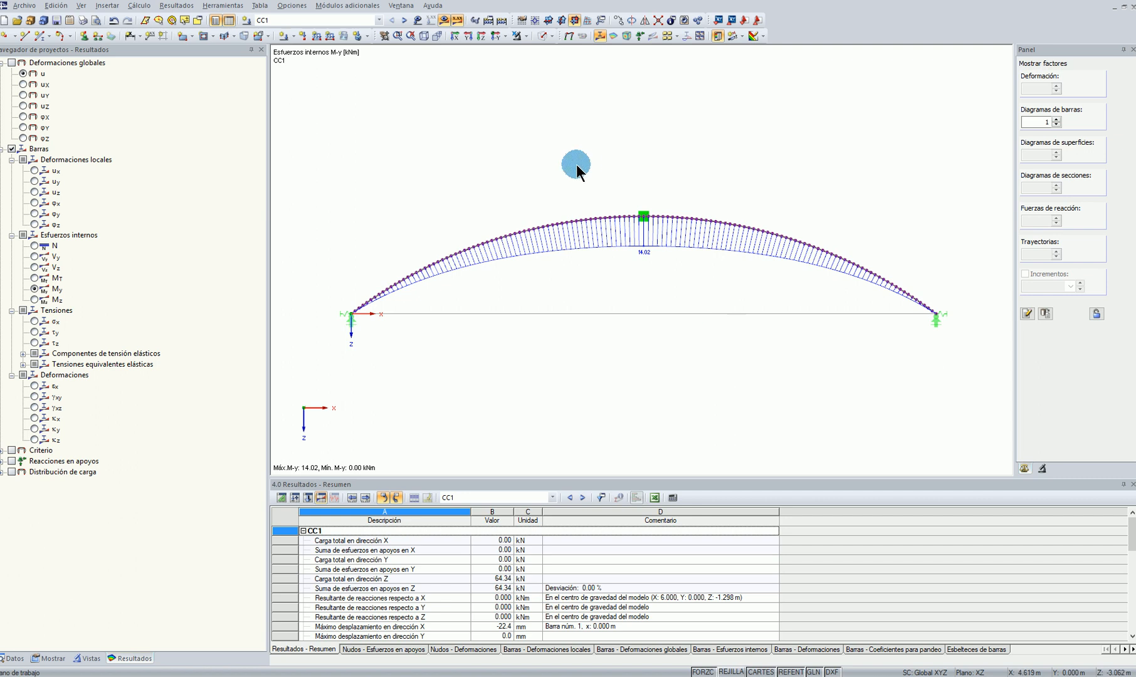
Show the loads on the model and create load case CC2 with the Permanente action category and self-weight inactive
left_click(14, 658)
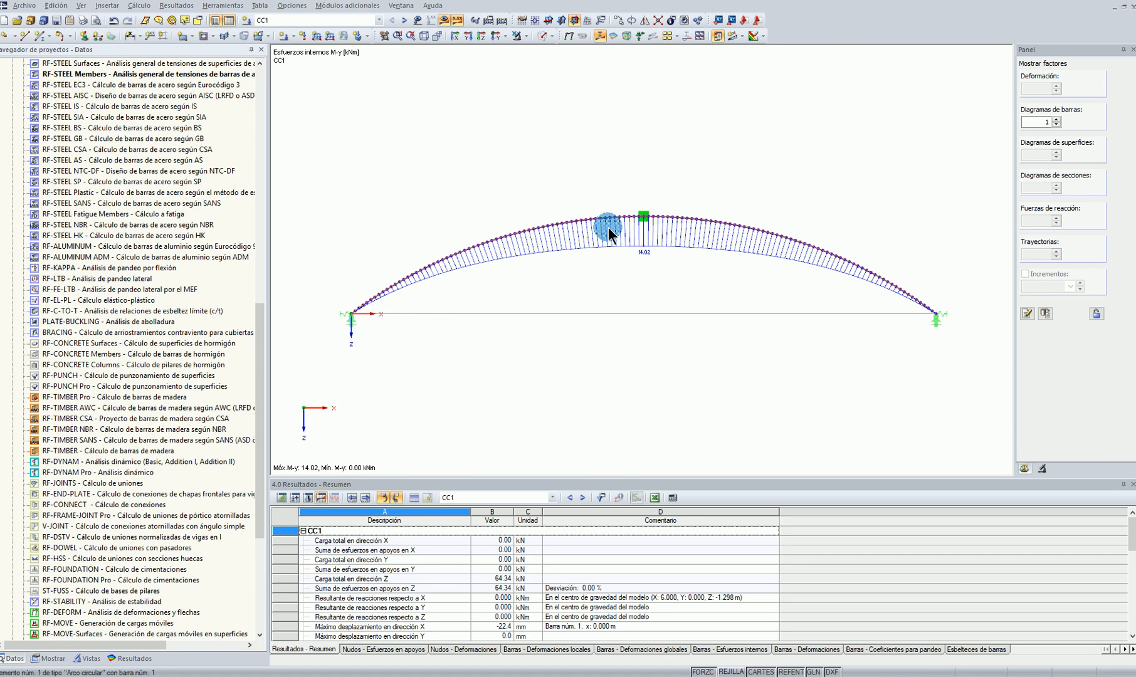
scroll(134, 357, "up", 5)
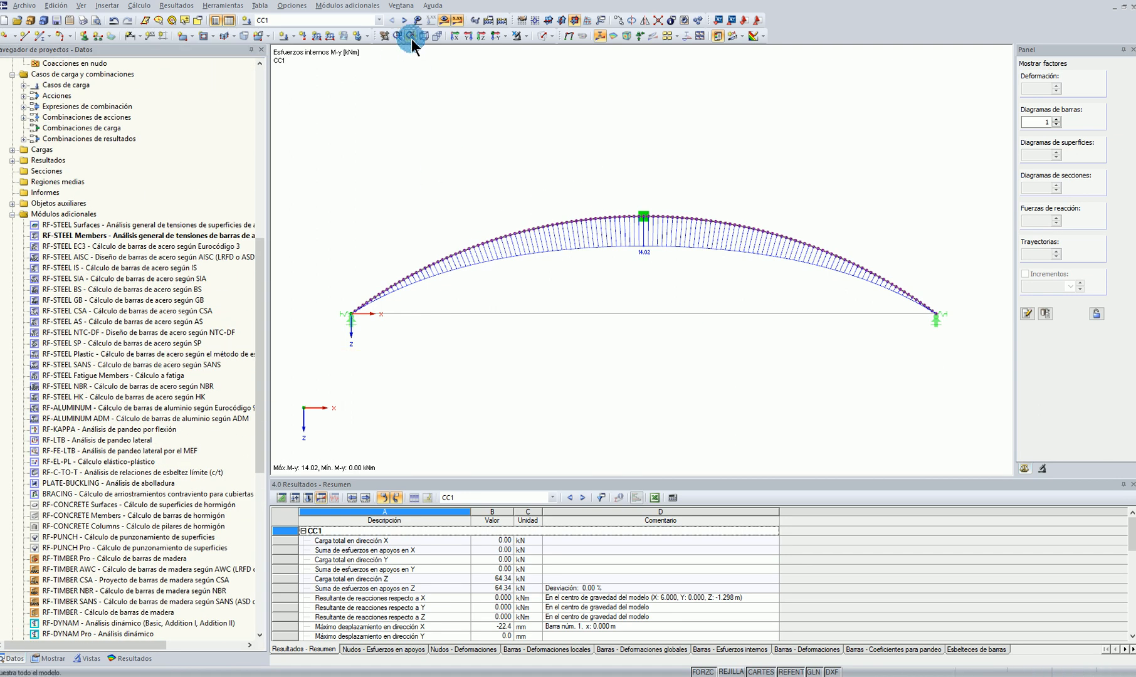
left_click(417, 20)
left_click(286, 35)
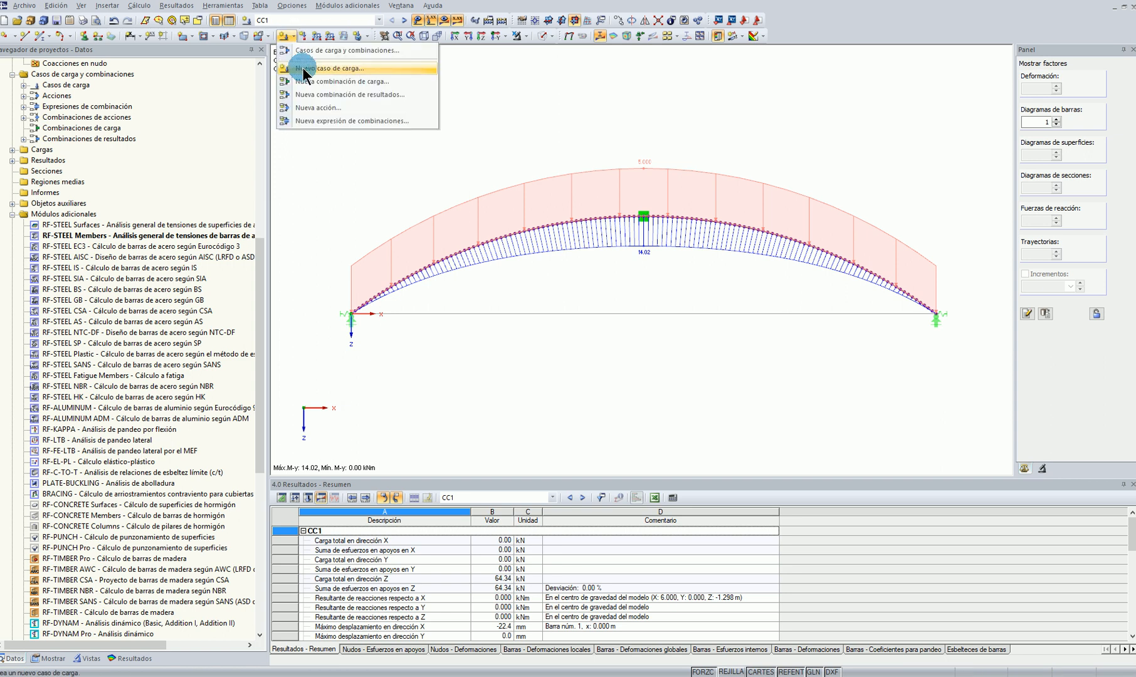
left_click(308, 69)
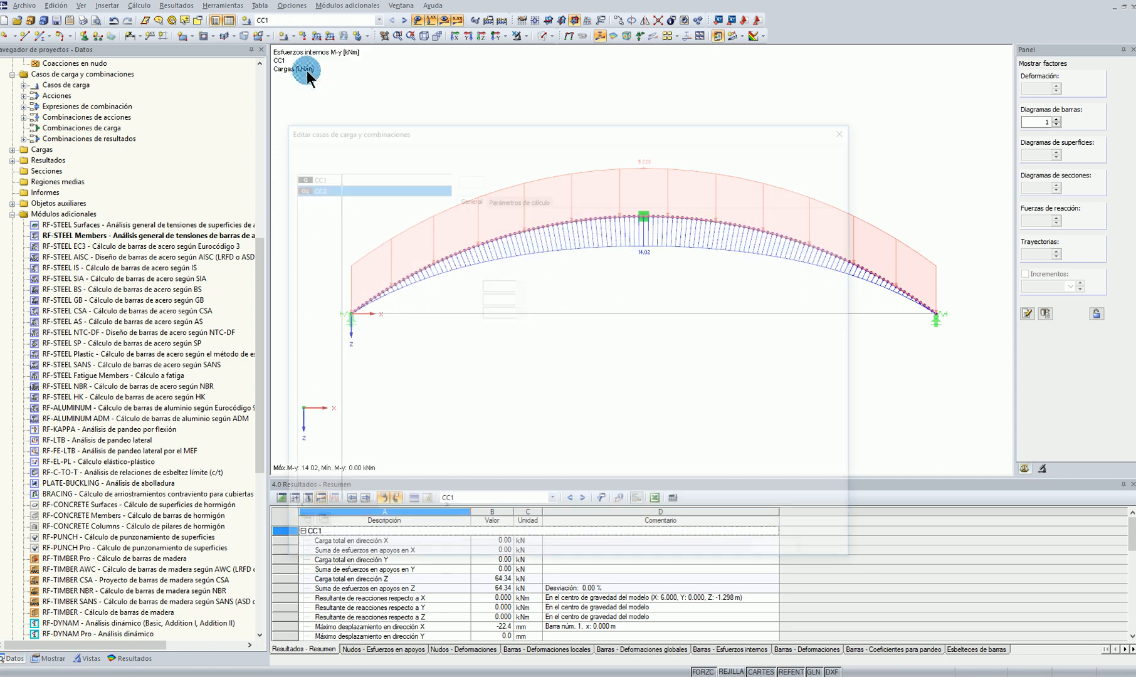
left_click(489, 224)
left_click(495, 236)
left_click(568, 366)
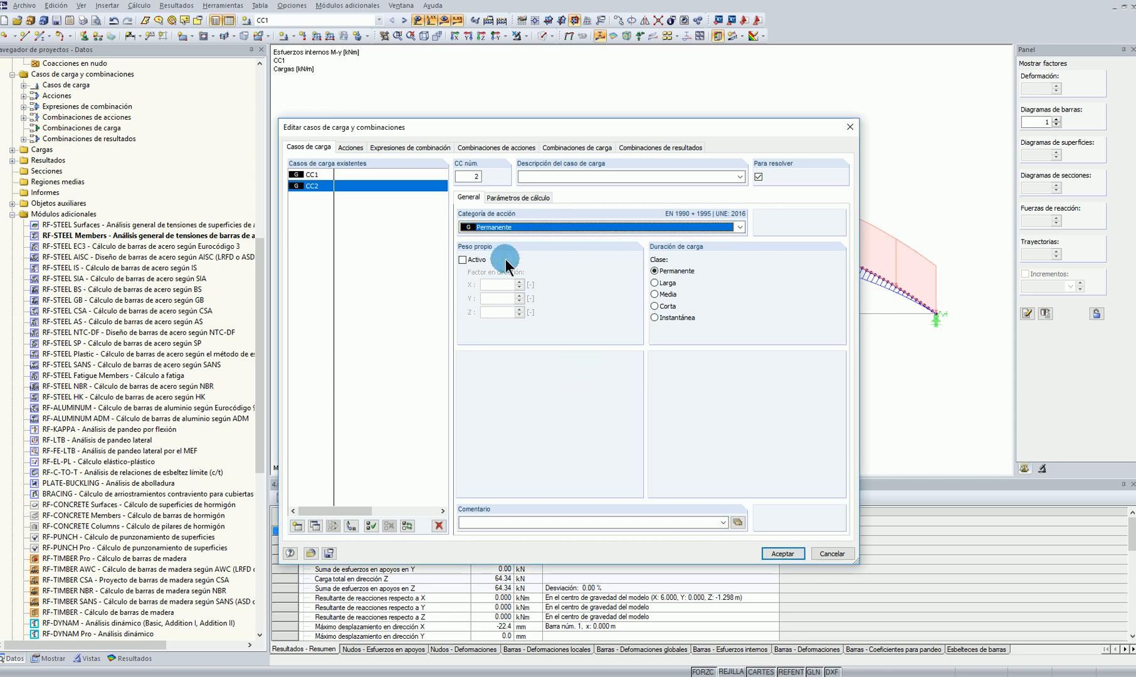
left_click(781, 554)
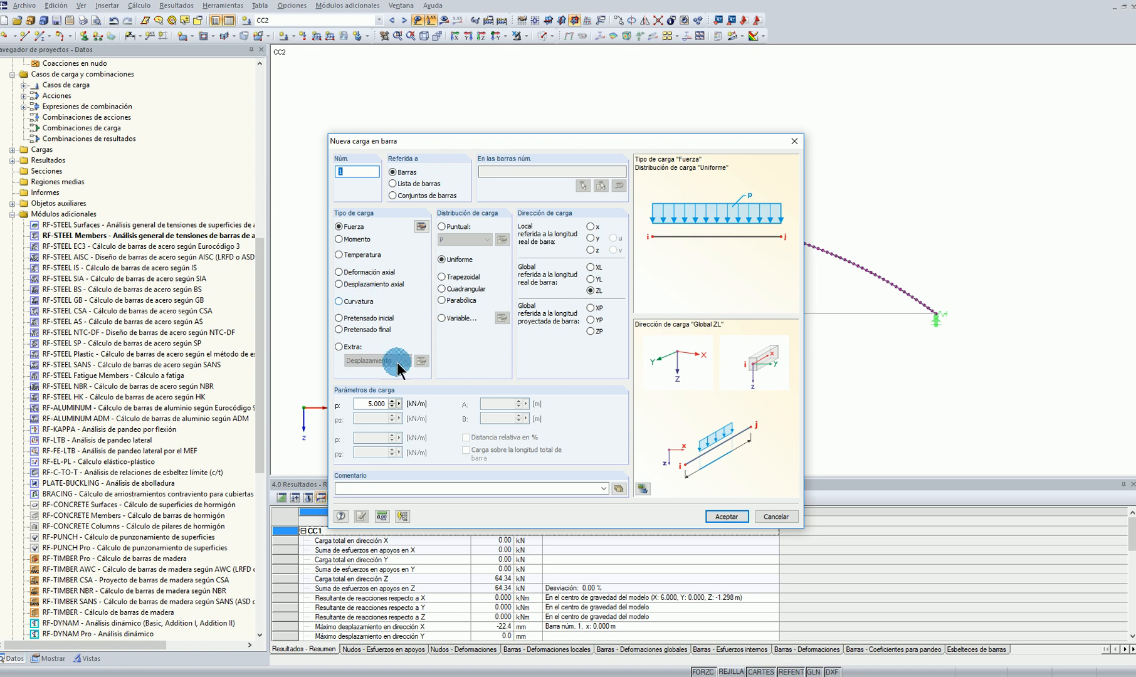
Apply a trapezoidal member load to the arch in CC2, 5 kN/m at both ends in direction ZL, from 0 to 50 % of its length
left_click(443, 277)
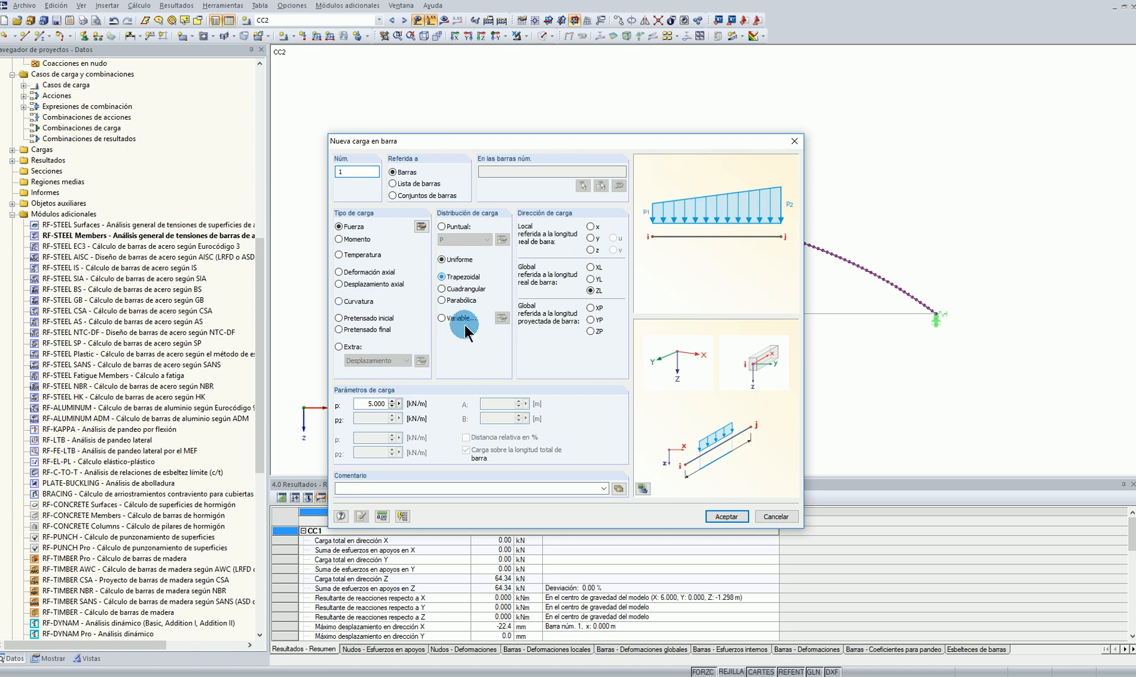
left_click(368, 419)
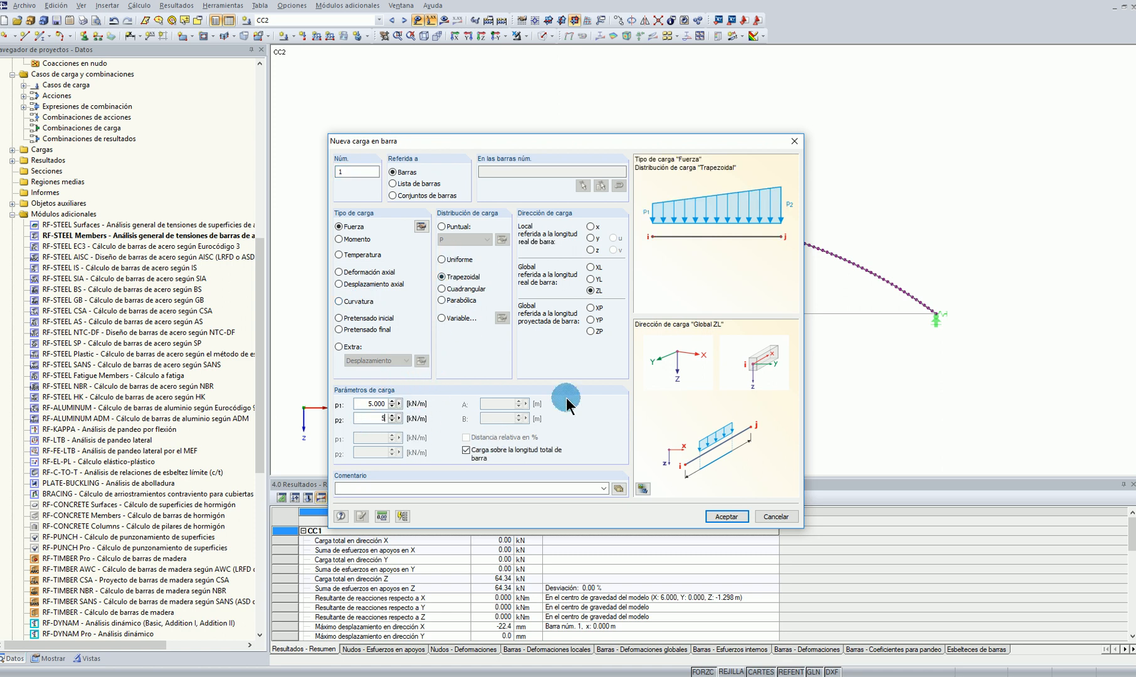
left_click(465, 450)
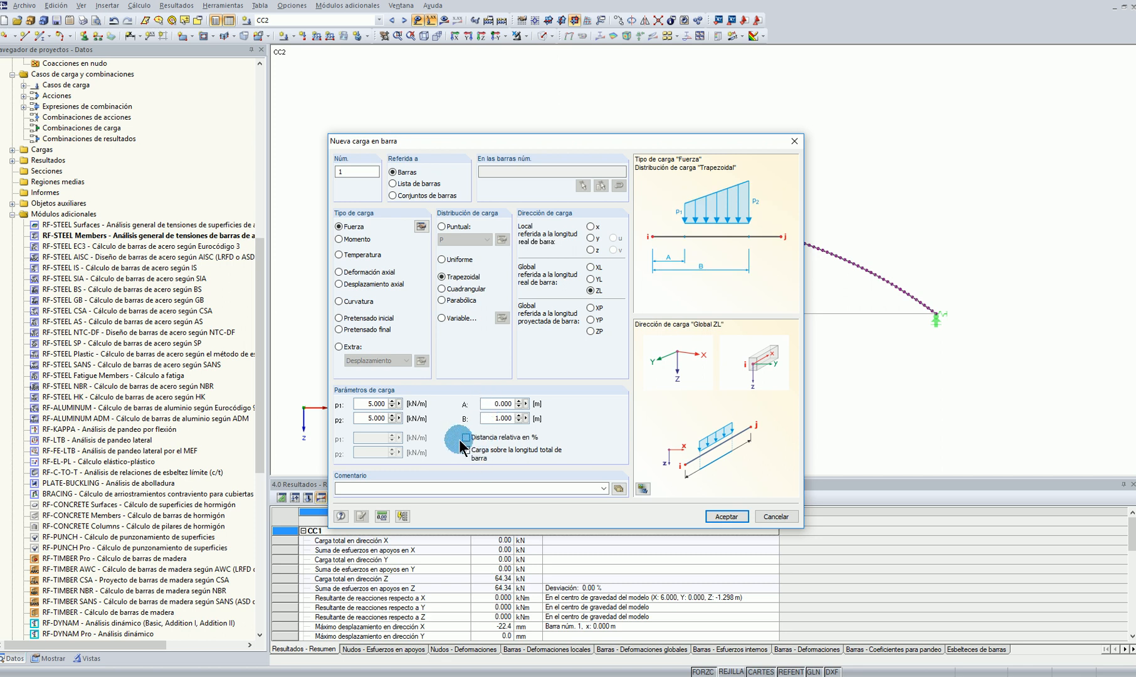
left_click(466, 437)
double_click(502, 418)
type("50")
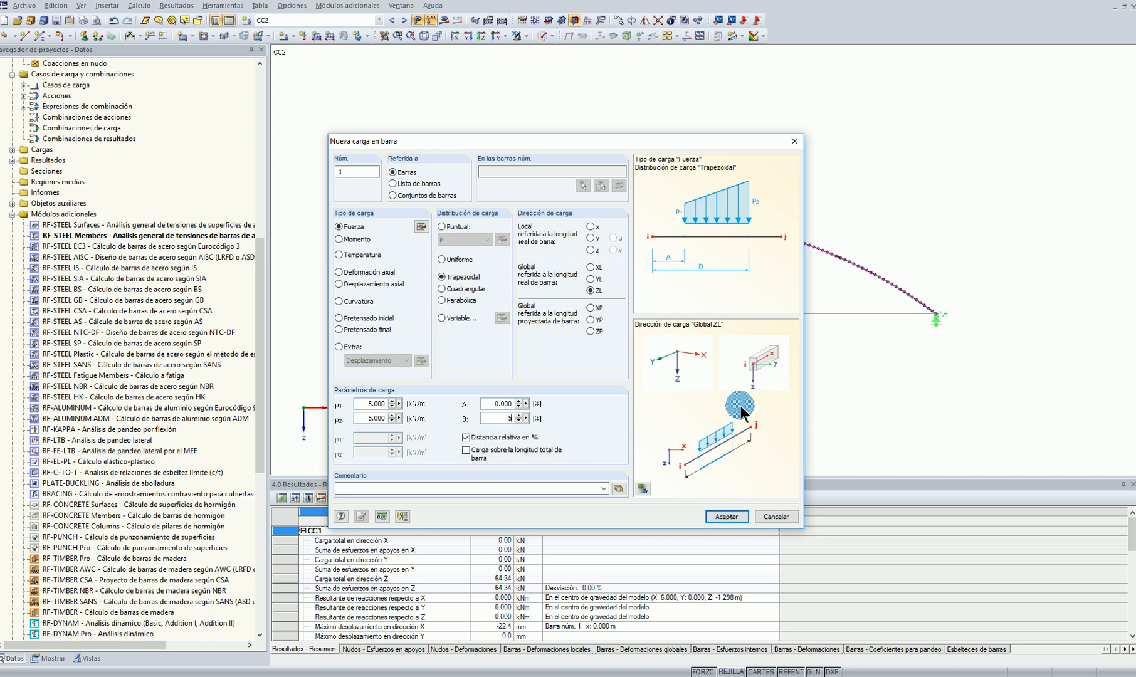
left_click(725, 516)
left_click(578, 219)
right_click(626, 289)
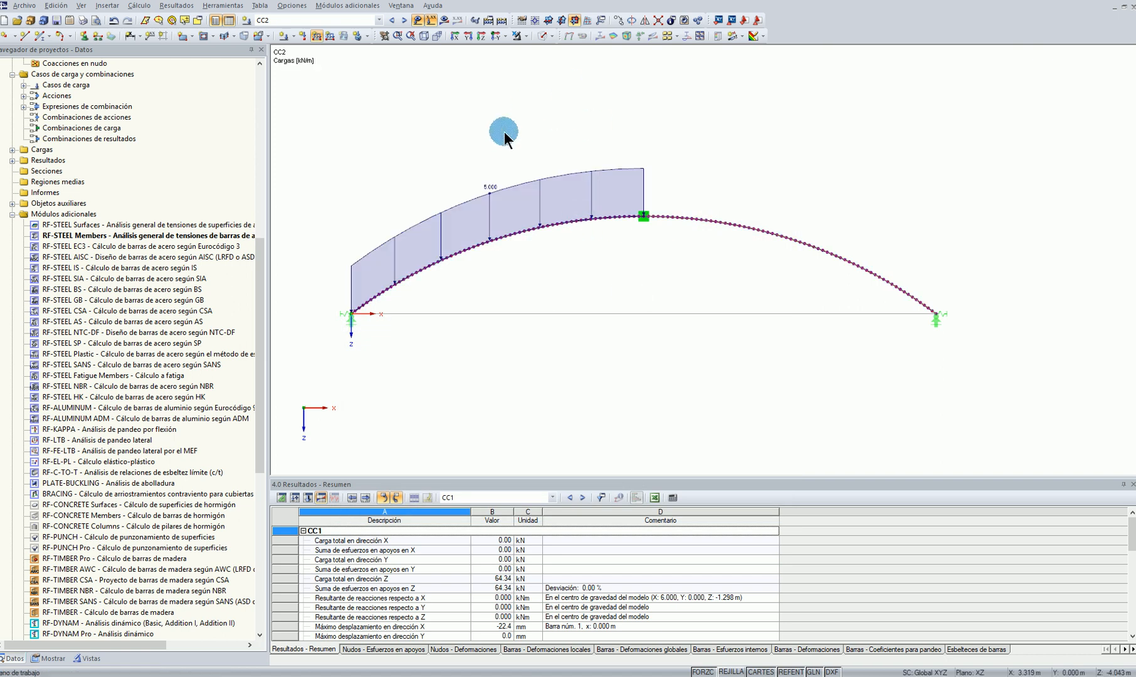
Calculate load case CC2 and display its bending moment My diagram on the arch
key("F8")
left_click(450, 20)
left_click(540, 353)
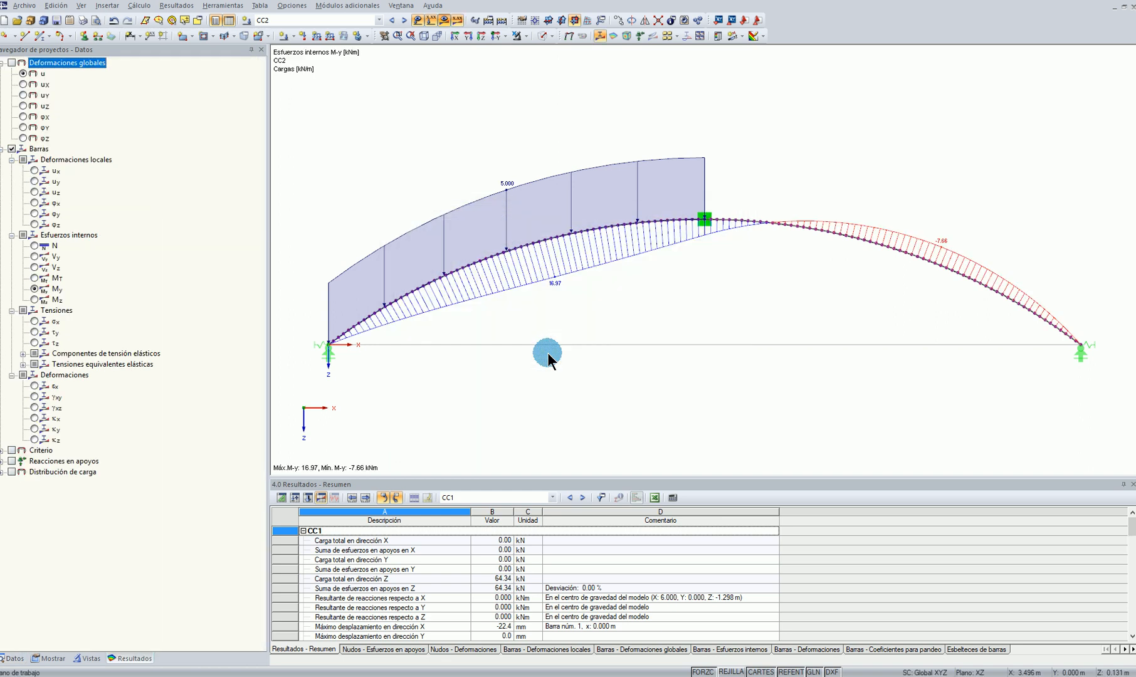
scroll(783, 386, "down", 1)
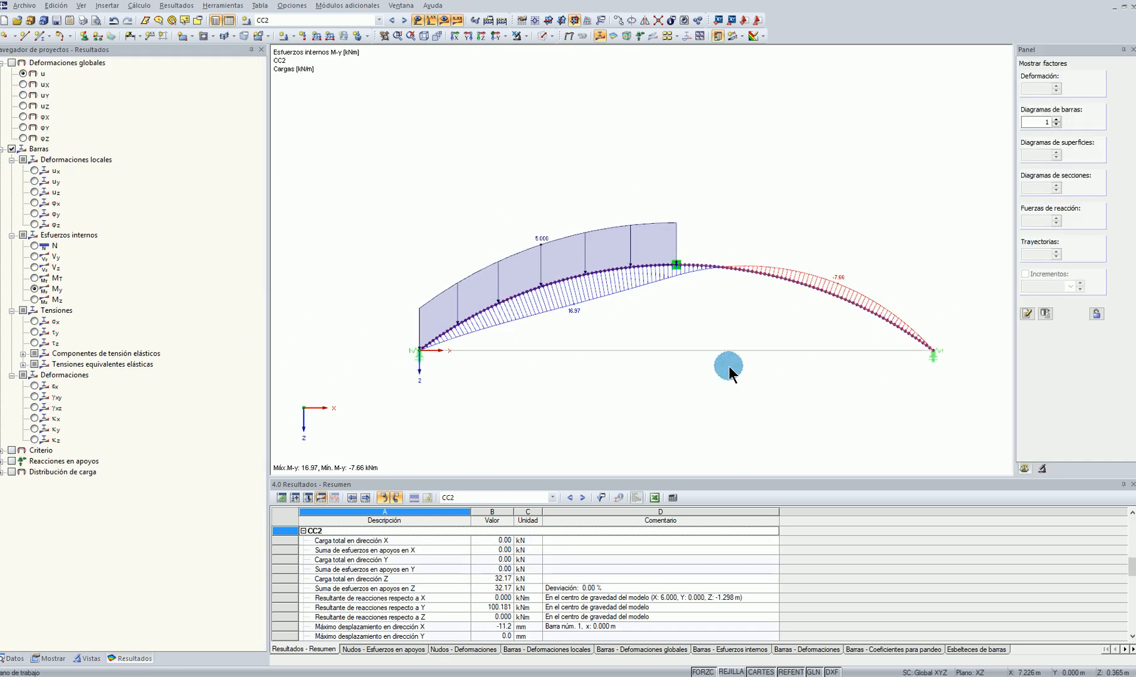
middle_click_drag(720, 348, 627, 311)
middle_click_drag(639, 139, 678, 145)
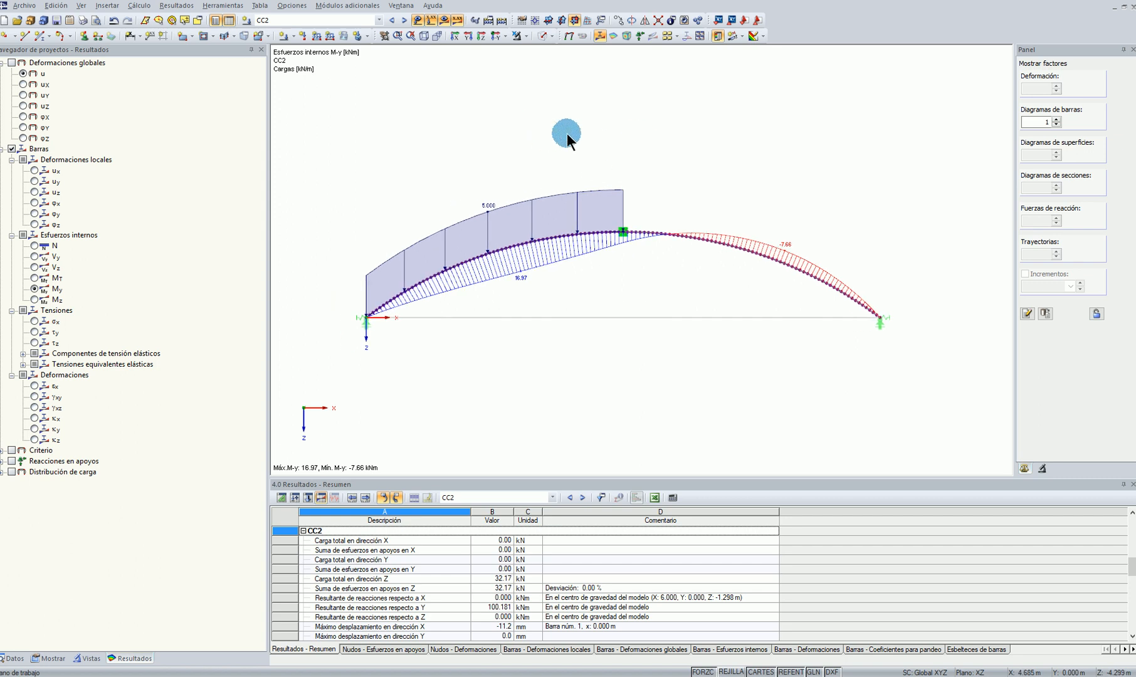
Add load case CC3, describe CC1 as "Peso Propio" and fill in the description of CC2
left_click(294, 34)
left_click(321, 43)
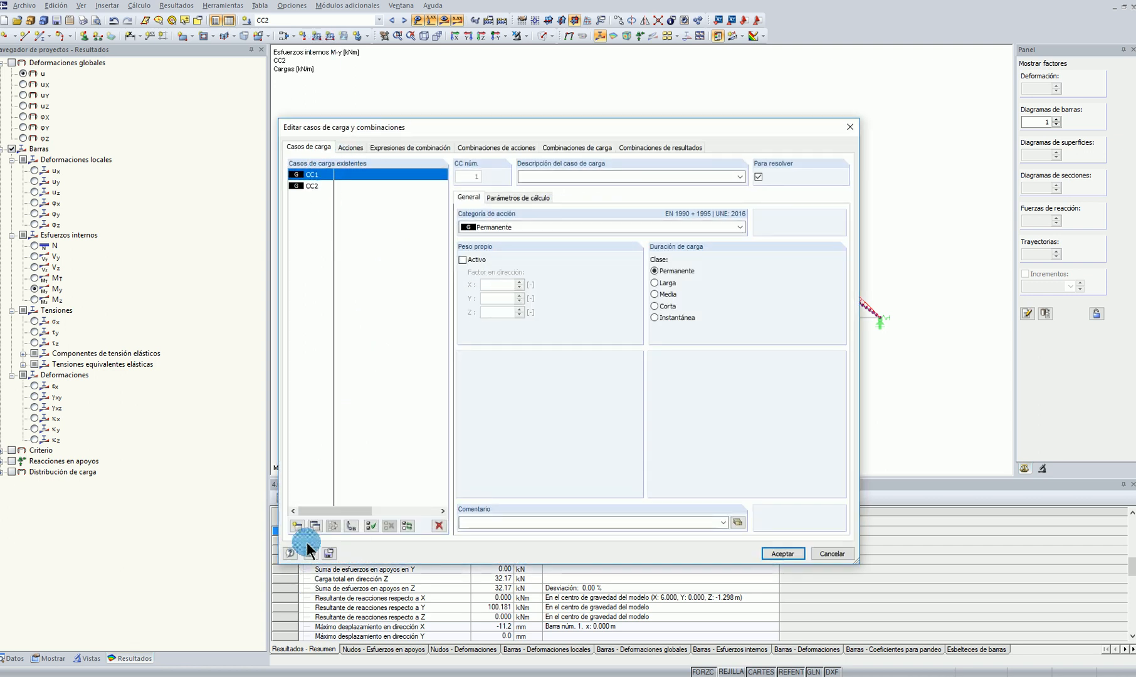
left_click(316, 525)
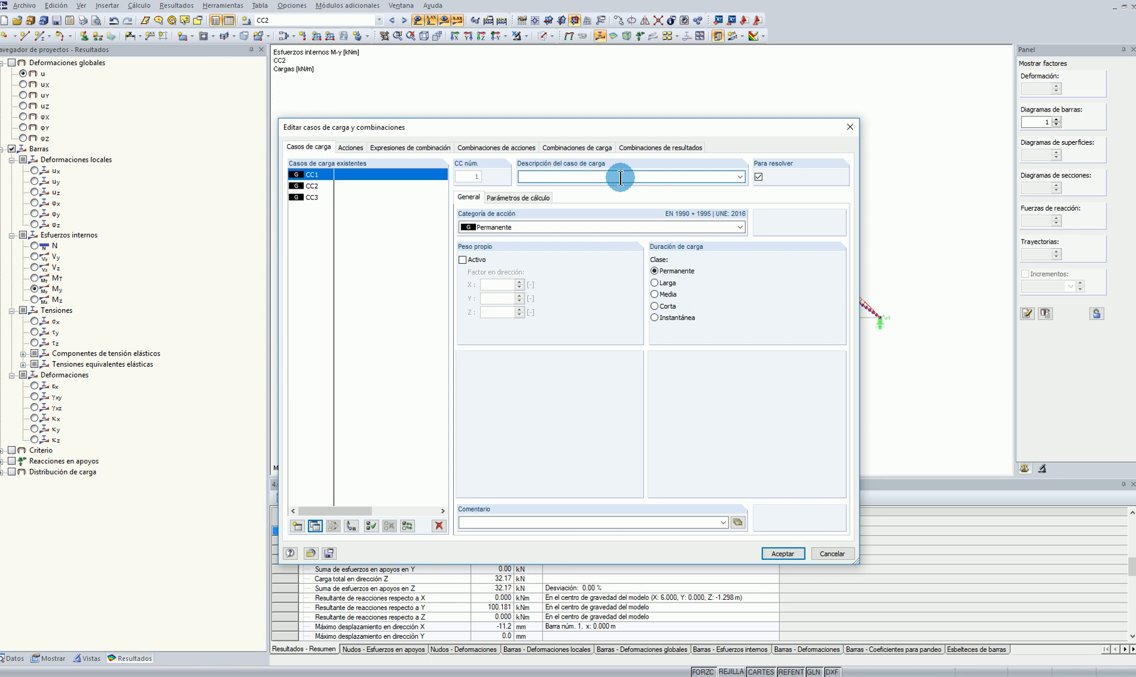
type("ropio")
left_click(311, 185)
left_click(576, 176)
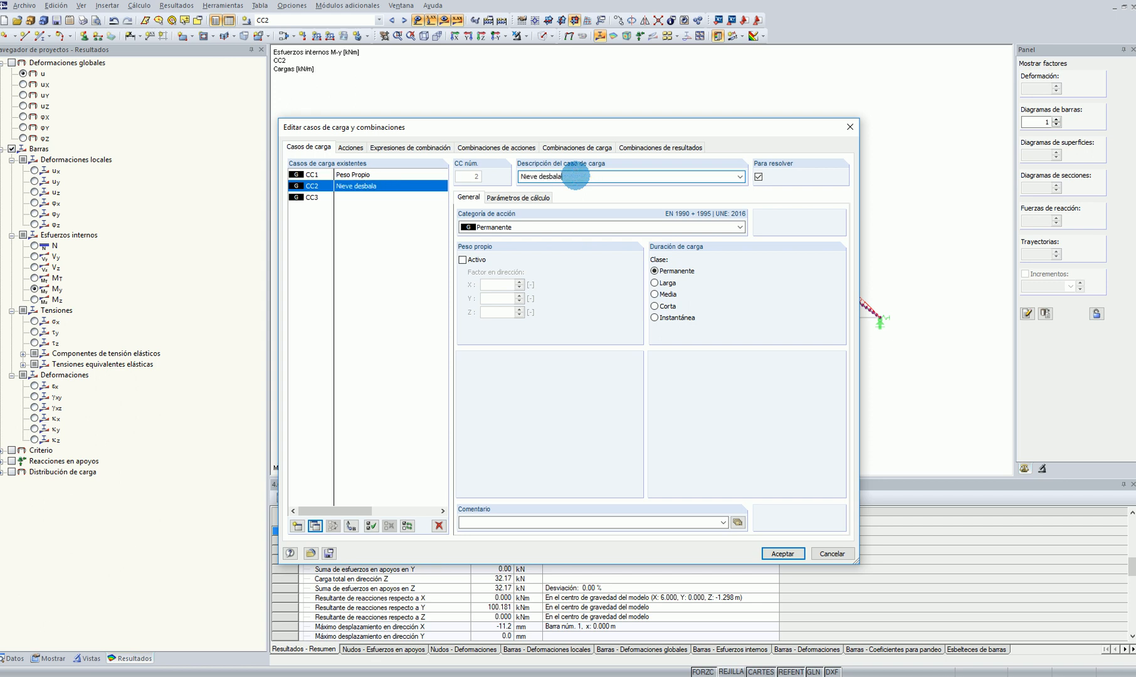
Classify CC2 as Nieve (H > 1000 m.s.n.m.), and CC3 as Viento with the description "Viento Succión"
left_click(527, 224)
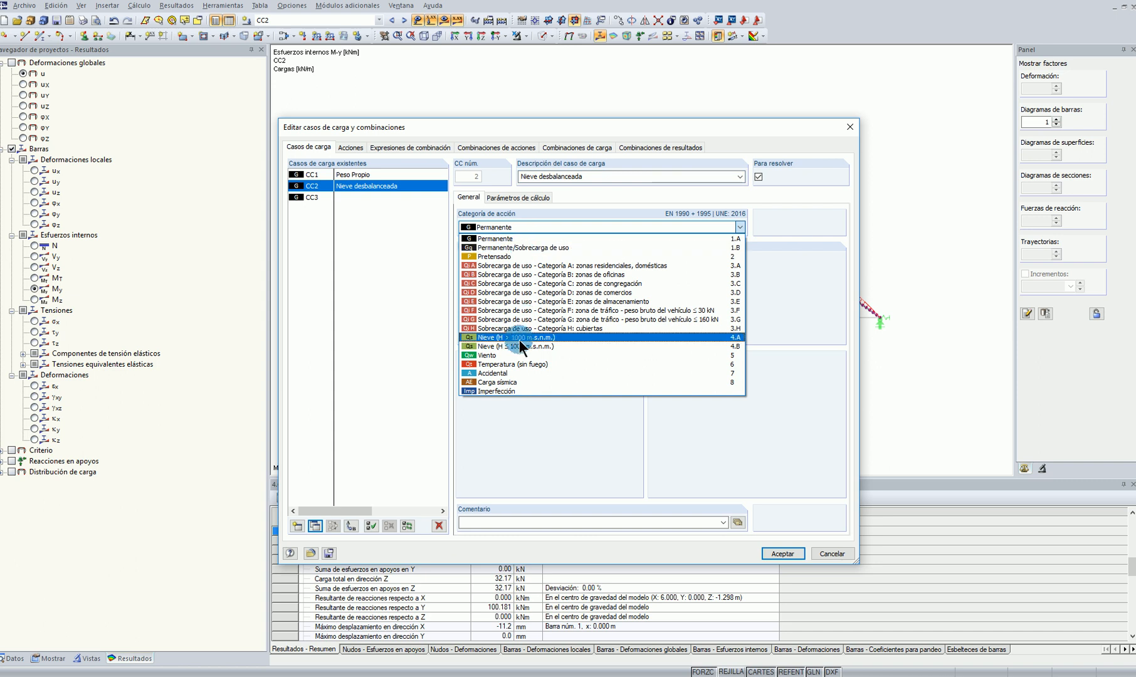
left_click(519, 333)
left_click(306, 196)
left_click(553, 178)
left_click(539, 221)
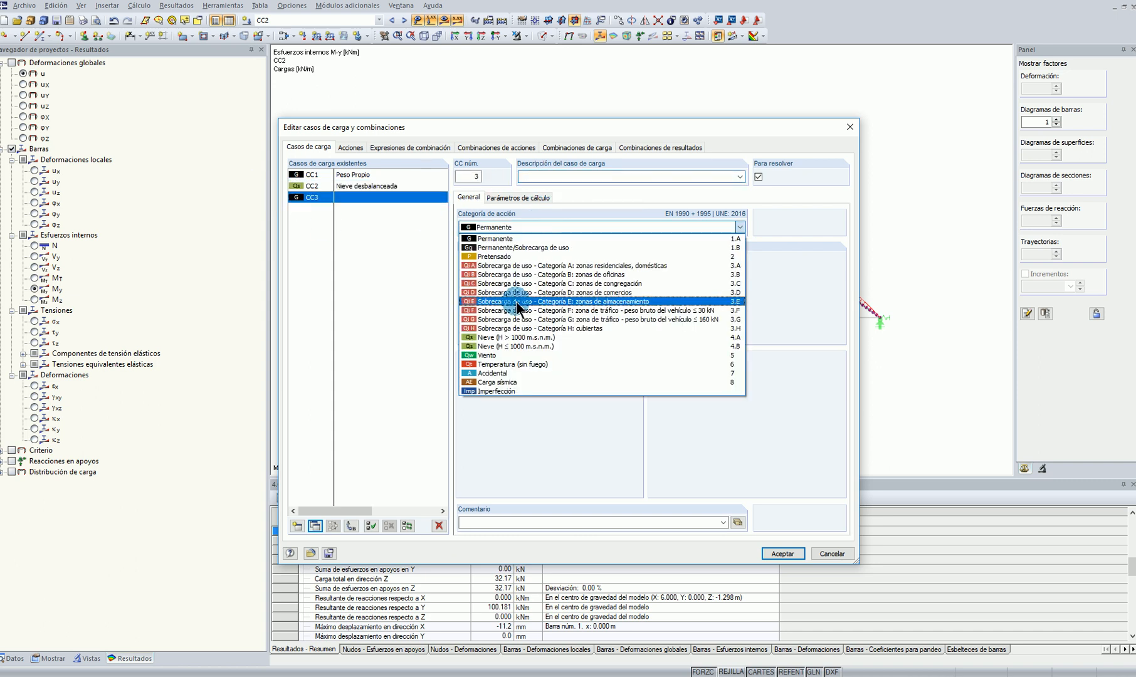
left_click(497, 353)
left_click(548, 371)
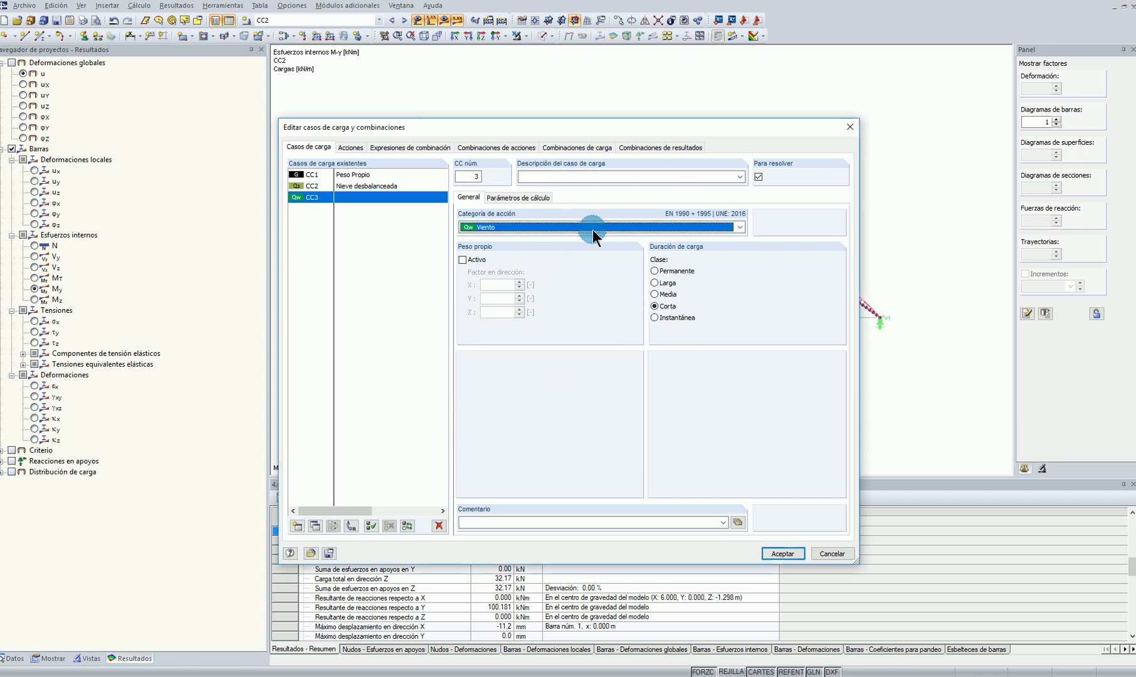
left_click(546, 177)
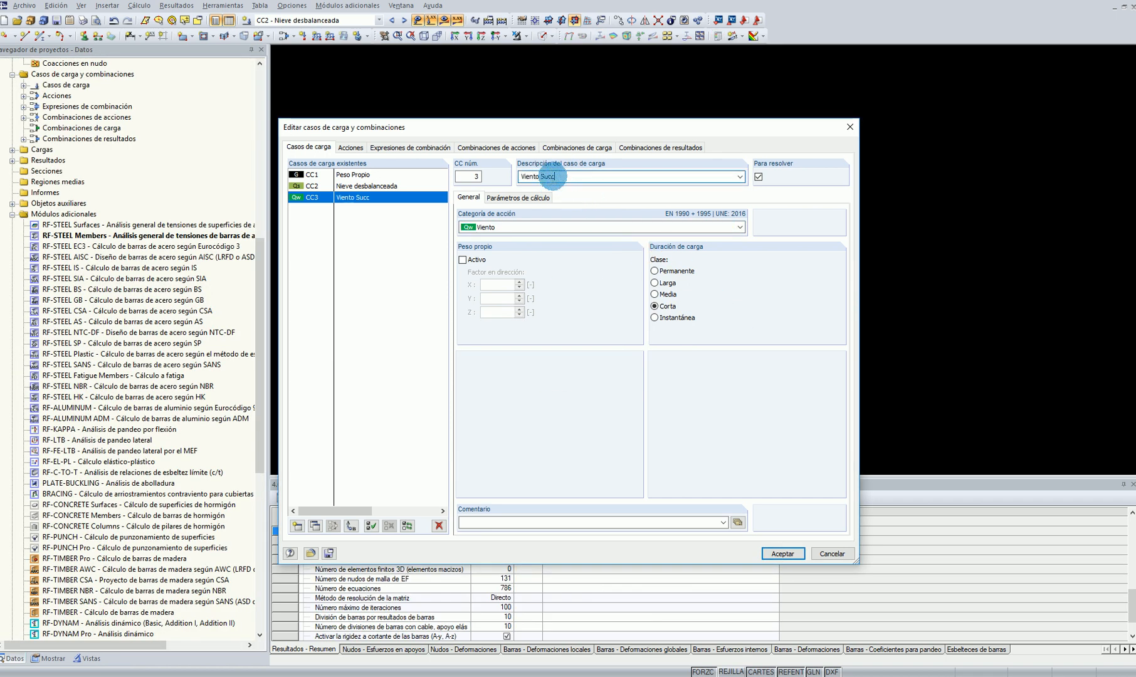
type("Viento Succión")
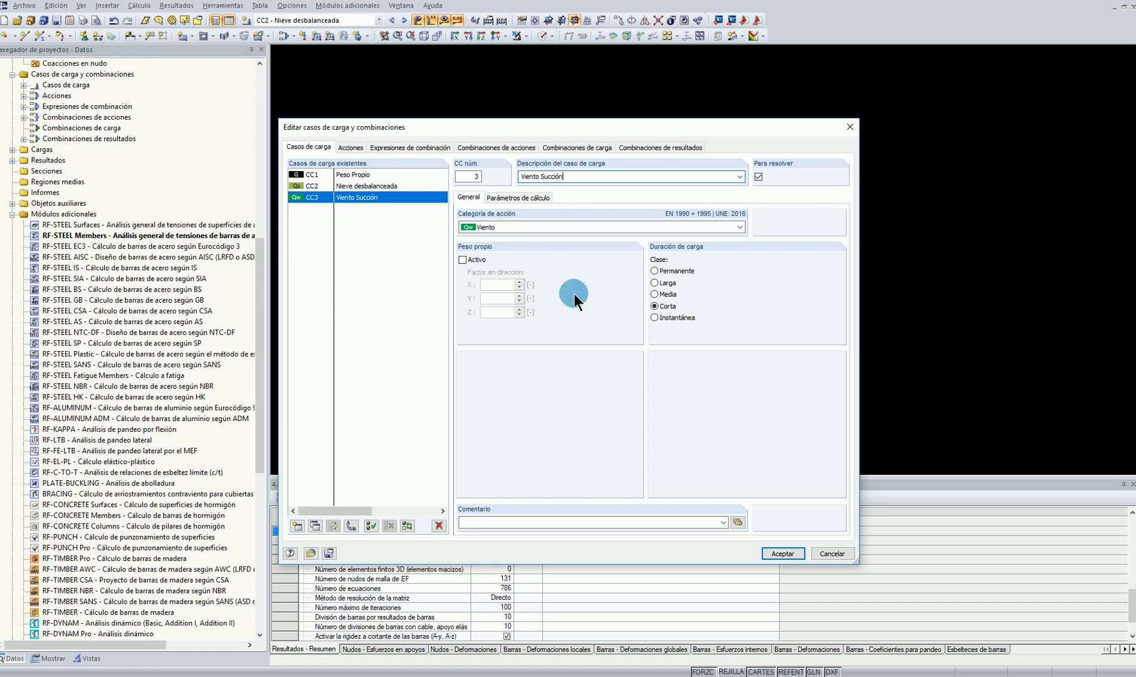
left_click(783, 554)
Set the standard for load case classification to EN 1990 with the UNE national annex in the model's general data
scroll(157, 253, "up", 12)
right_click(38, 95)
left_click(68, 109)
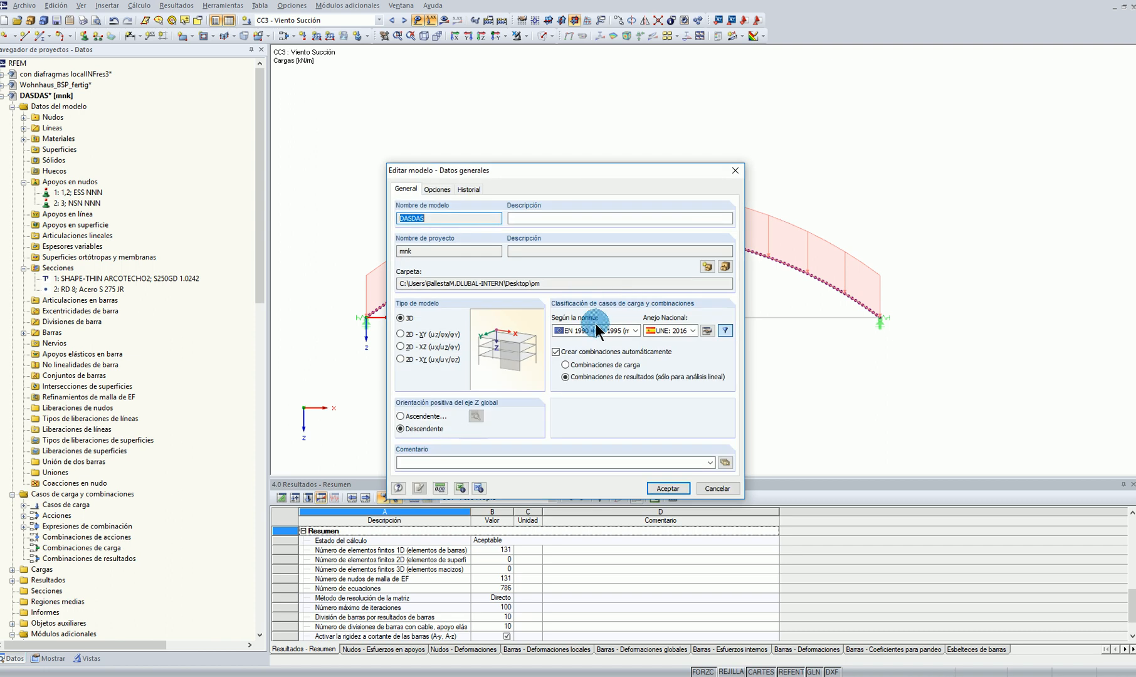
left_click(596, 330)
left_click(590, 341)
left_click(549, 359)
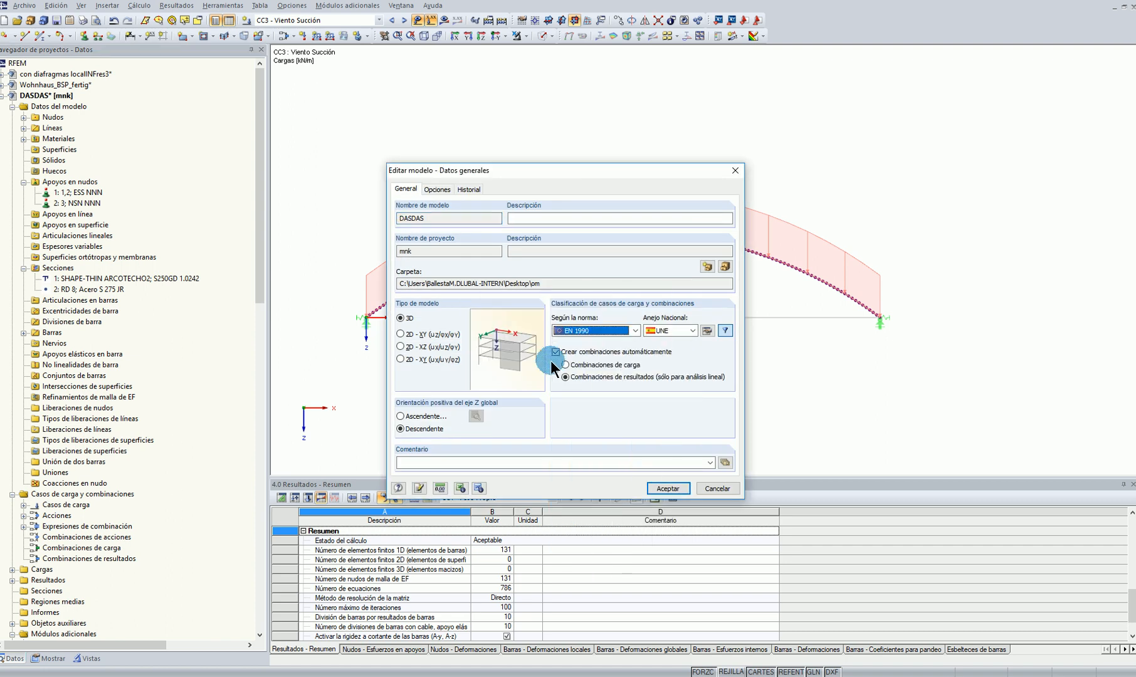
left_click(668, 488)
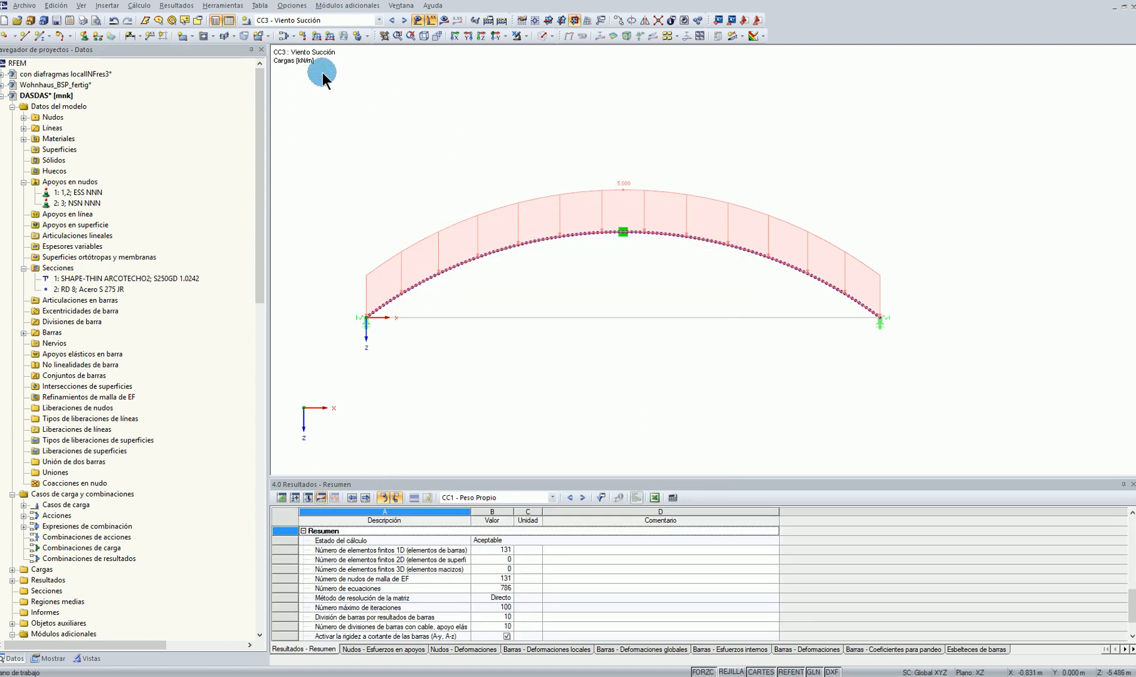
Review the arch loads of the preceding load cases and return to CC3 - Viento Succión
left_click(391, 22)
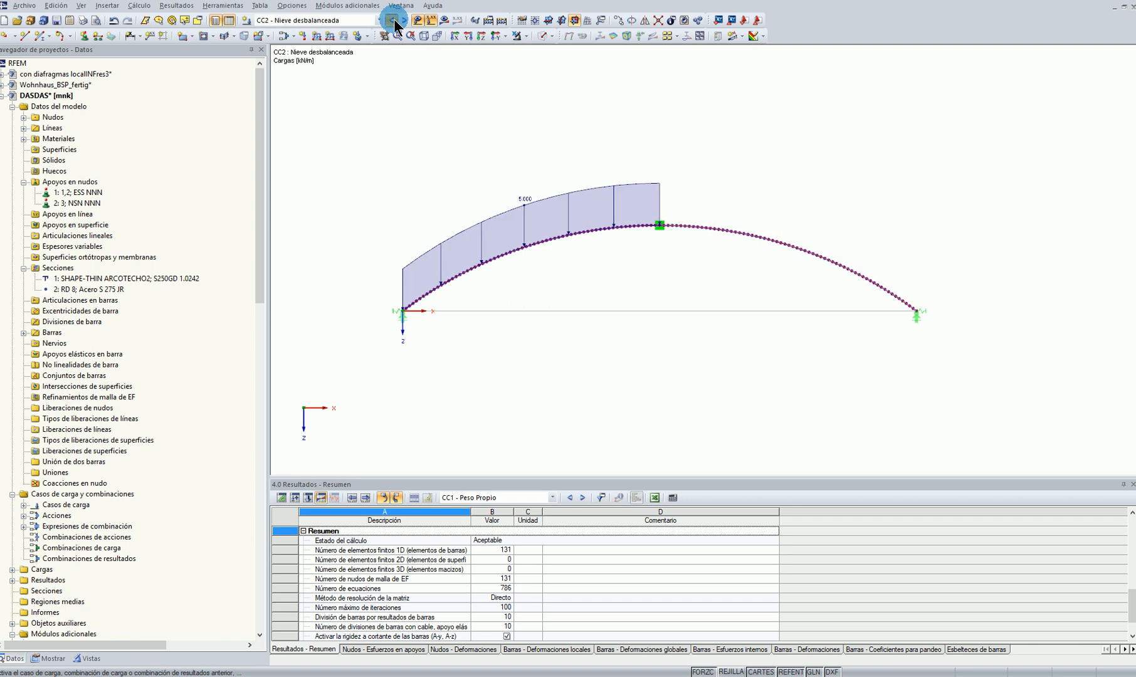
left_click(392, 22)
left_click(404, 22)
left_click(404, 22)
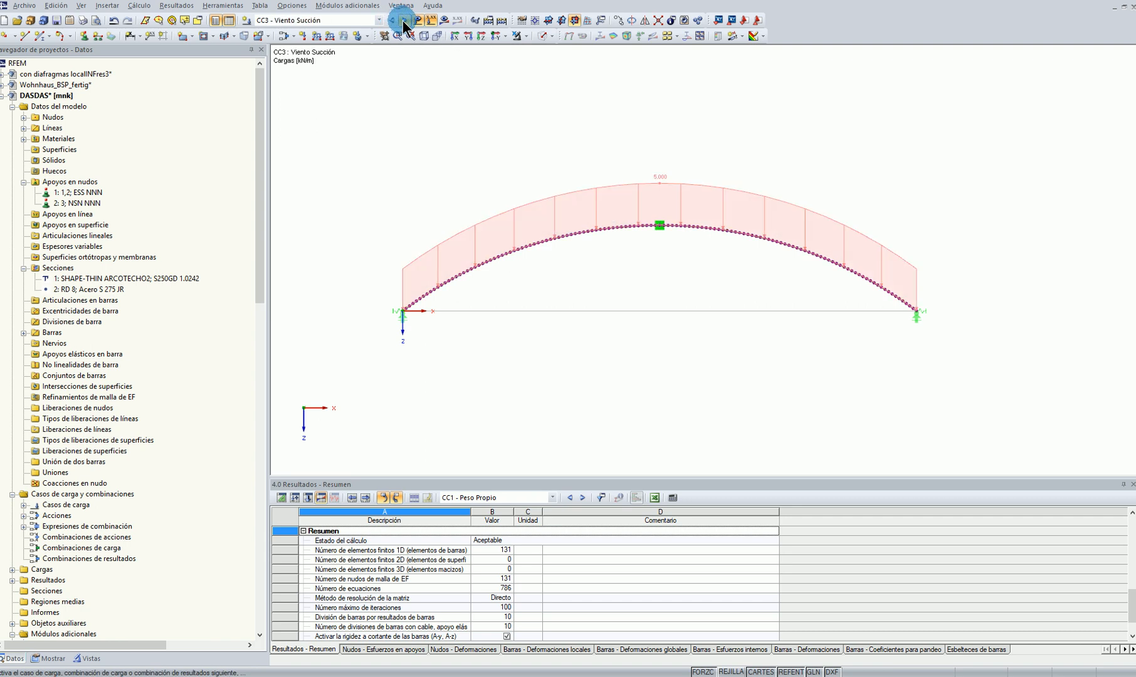
Try the variable distribution for the CC3 member load on the arch and inspect its load table without entering values
double_click(640, 181)
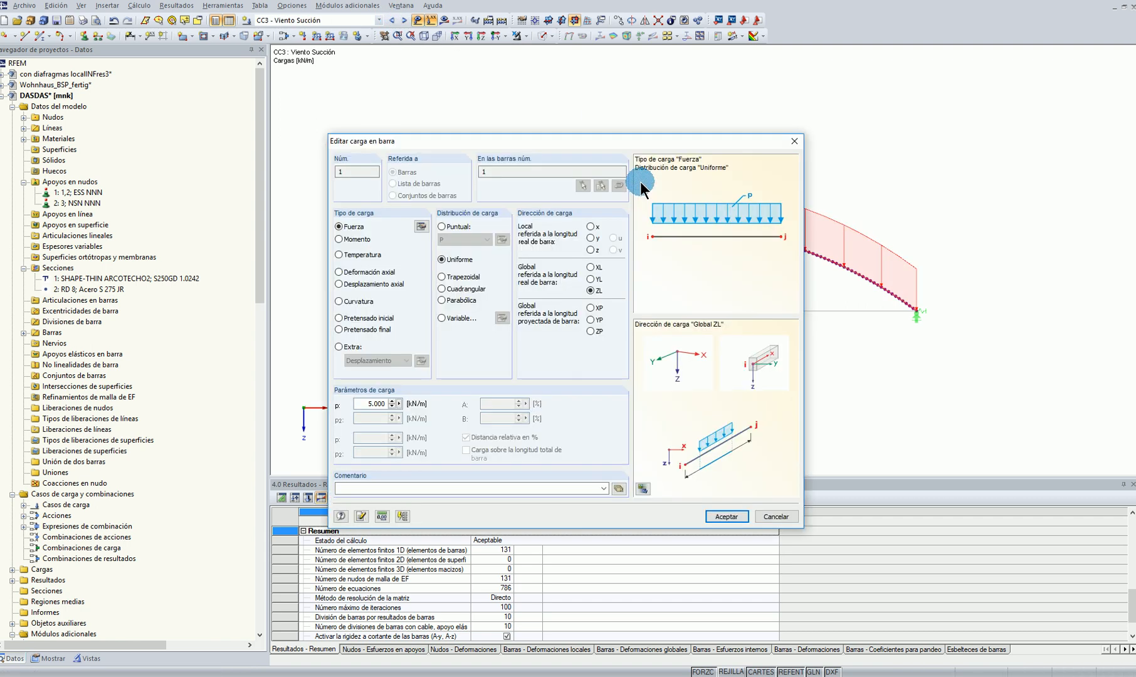
left_click_drag(560, 144, 696, 191)
left_click(596, 324)
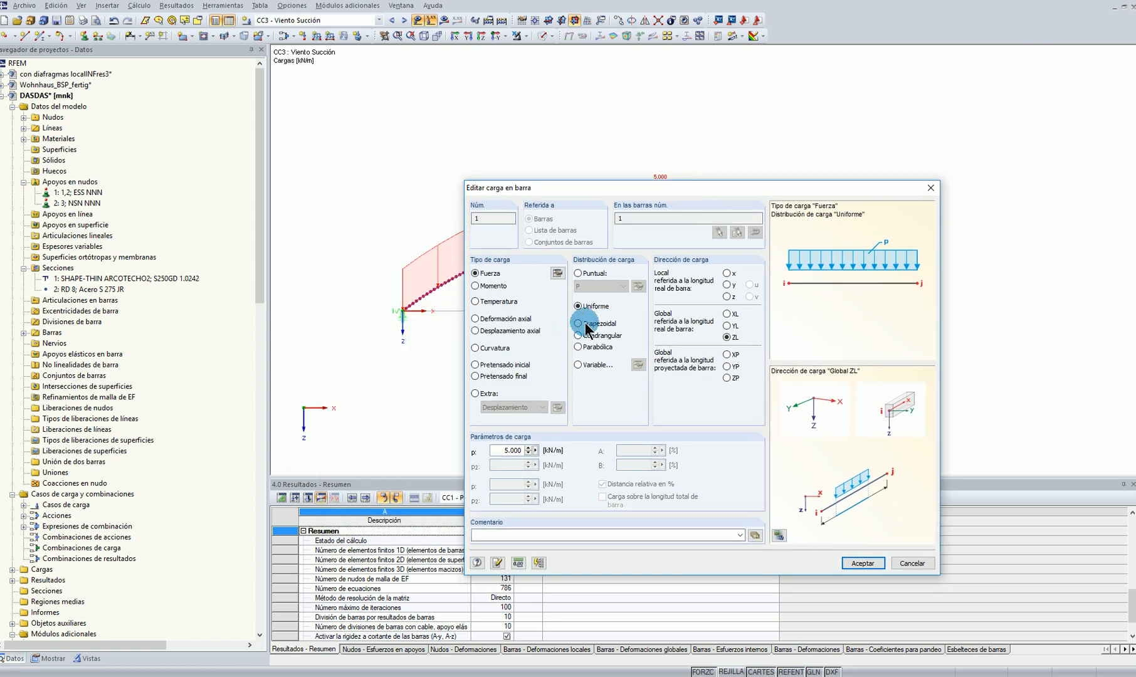
left_click(578, 365)
left_click(639, 364)
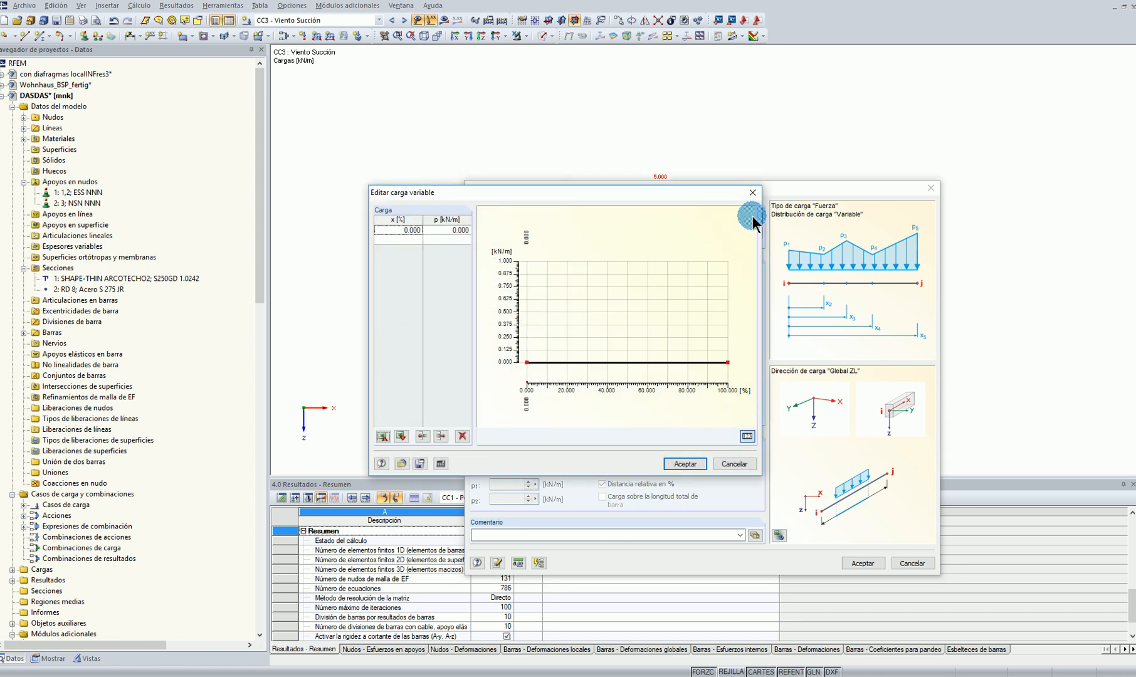
left_click(753, 191)
left_click_drag(822, 186, 875, 321)
left_click_drag(785, 323, 578, 157)
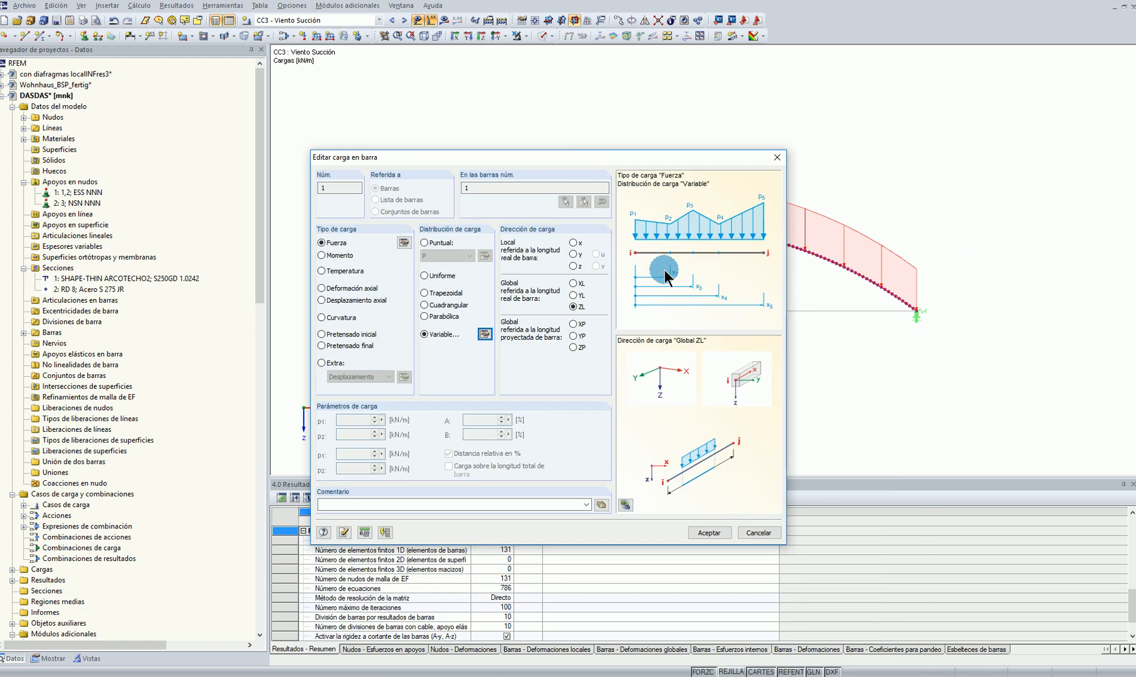
Compare the local z, global ZL and projected ZP directions for the member load, then discard the edits
left_click(573, 266)
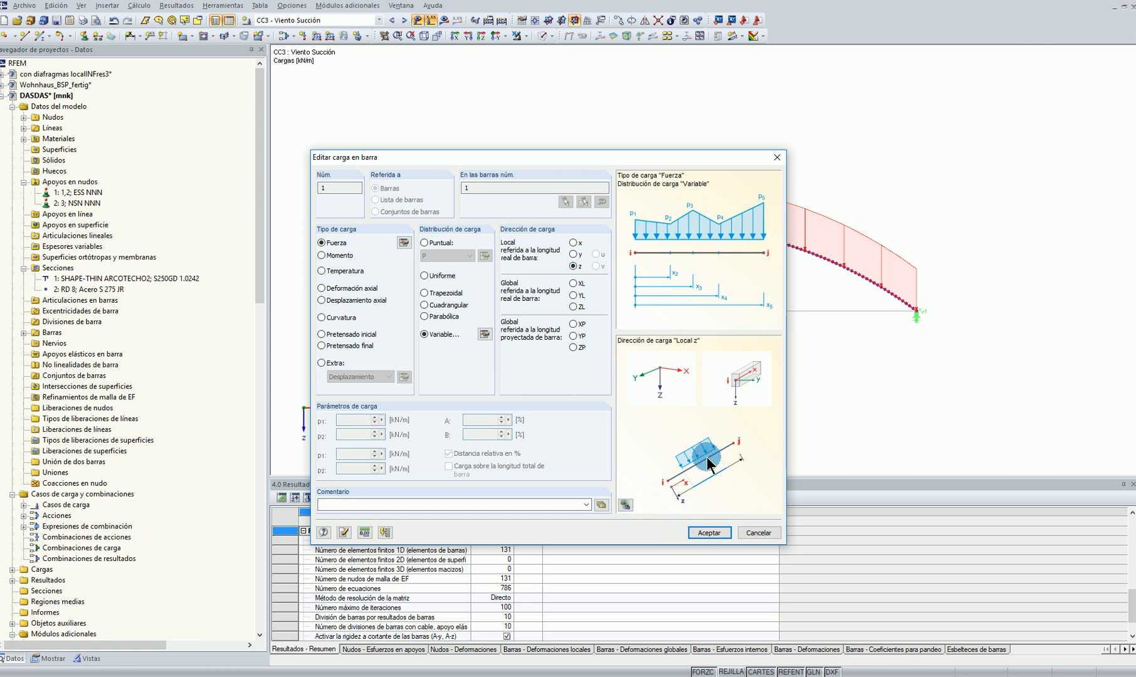
left_click(573, 307)
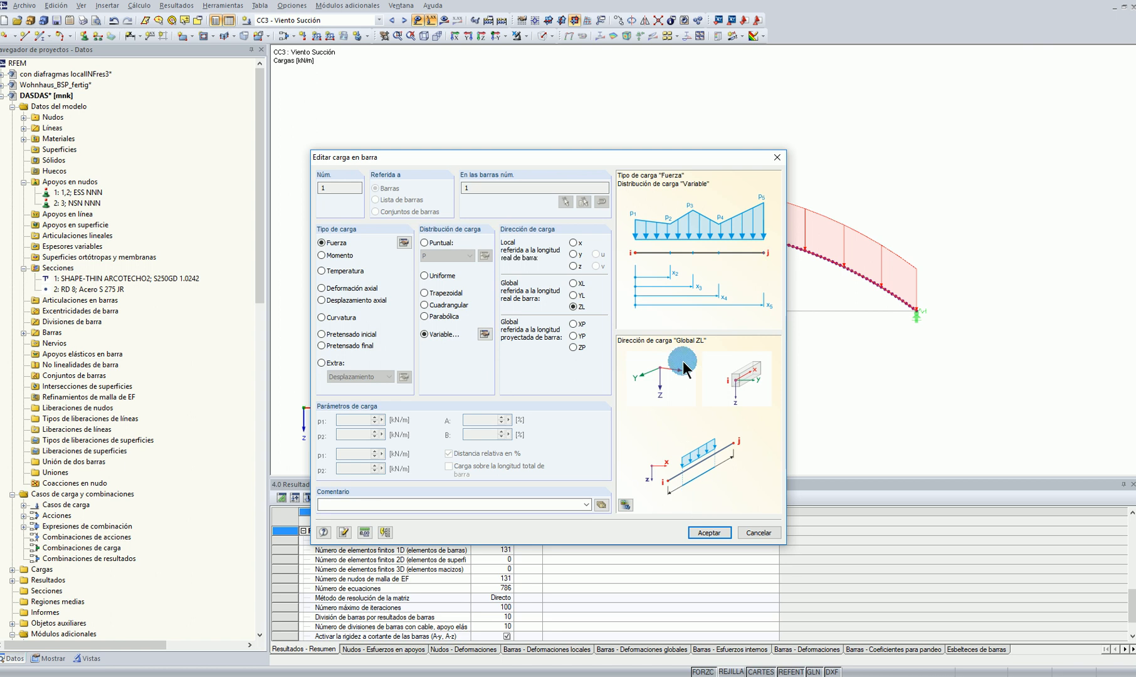
left_click(573, 347)
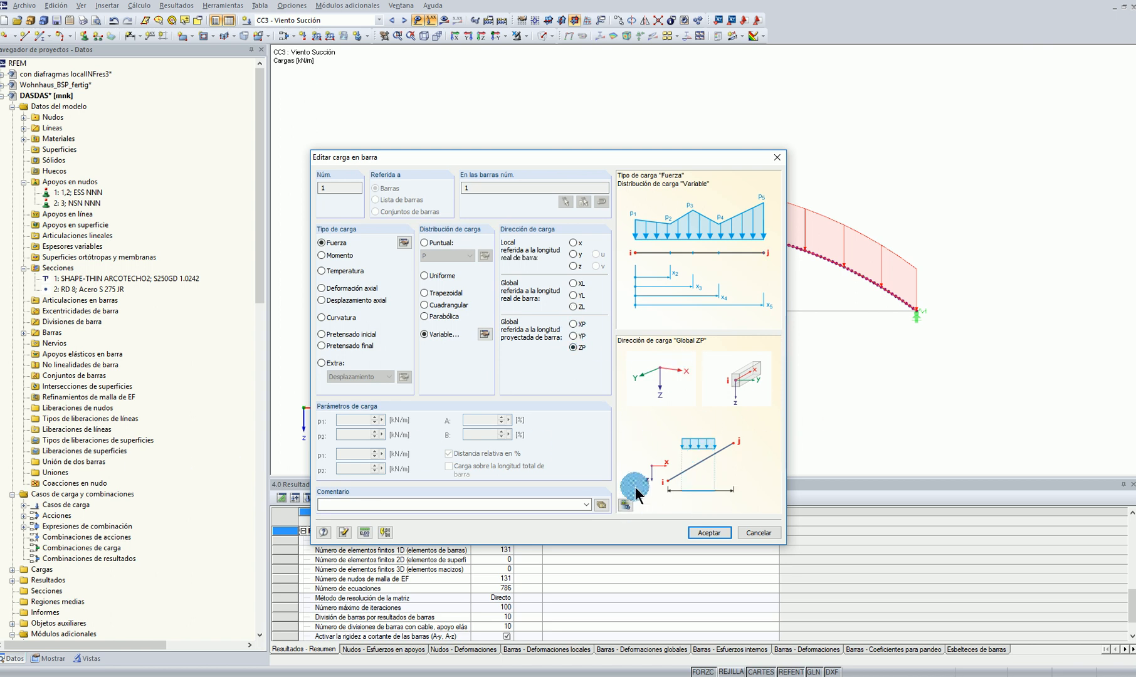
left_click_drag(495, 153, 586, 195)
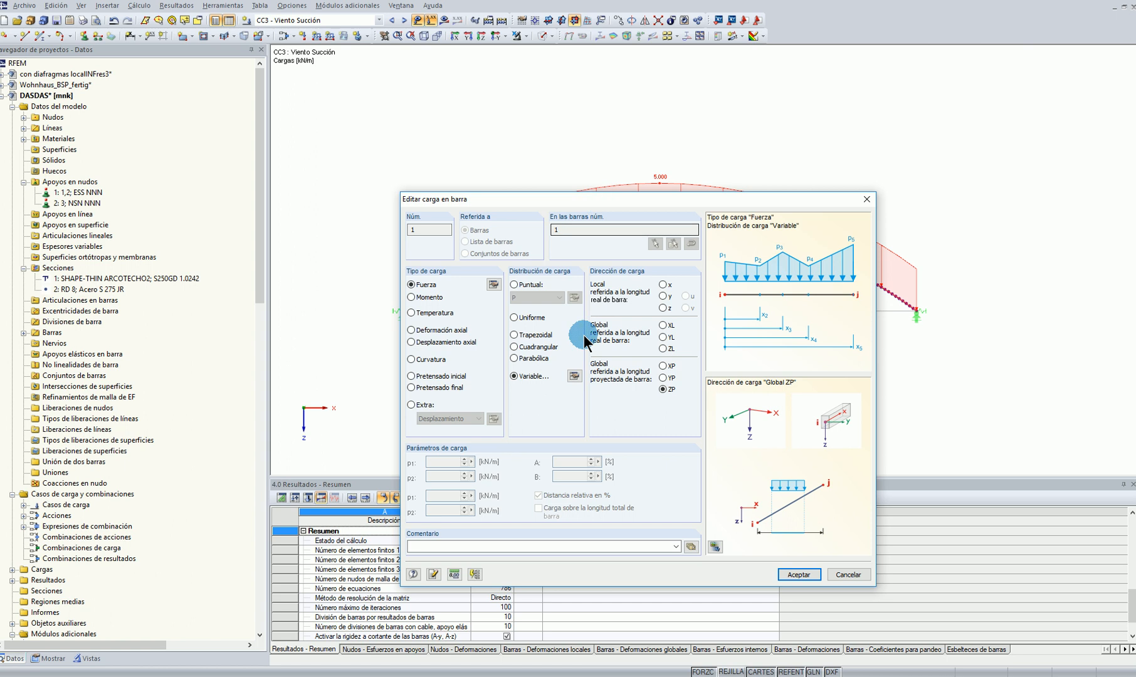
left_click(848, 574)
Set the uniform ZL member load of CC3 to -5 kN/m so it acts as suction on the arch
right_click(676, 184)
left_click(647, 235)
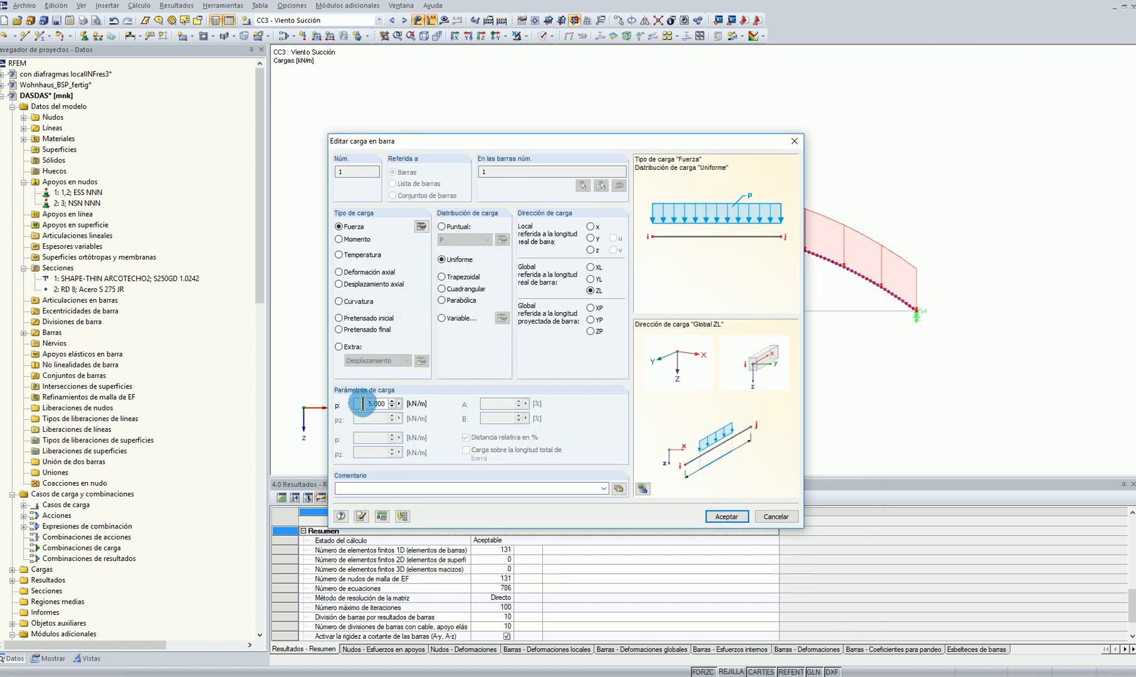
left_click(726, 516)
Calculate load case CC3 and display its bending moment My diagram on the arch
left_click(441, 21)
left_click(540, 354)
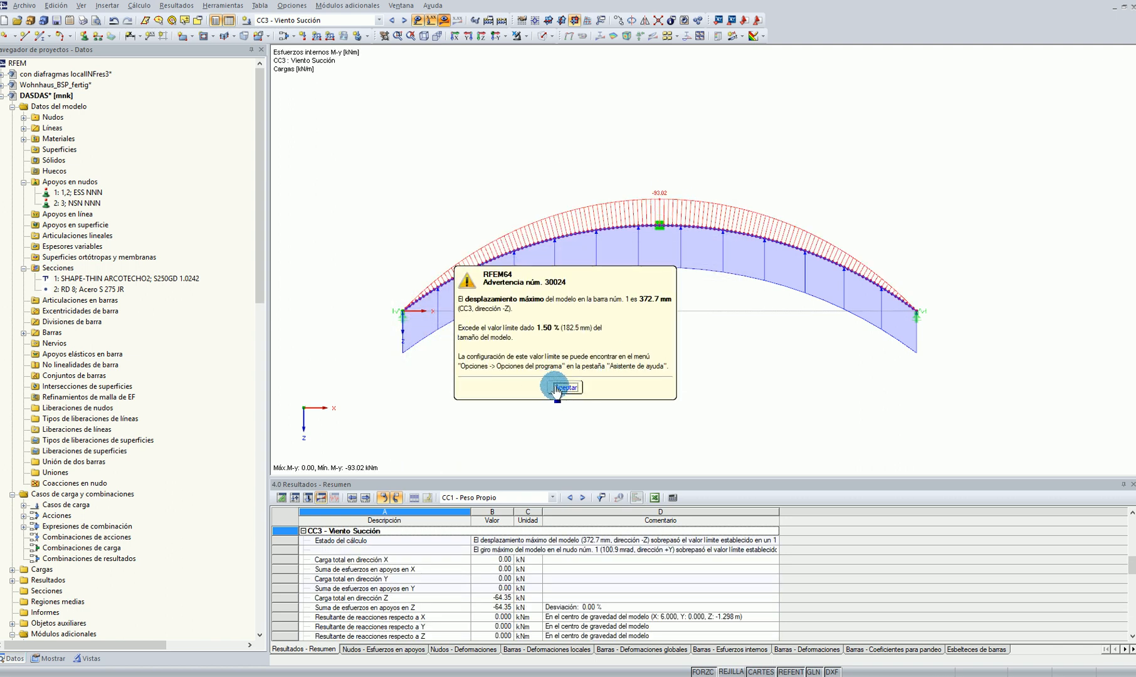
left_click(555, 389)
left_click(557, 379)
Display the global deformations u of CC3 in an oblique 3D view of the arch
left_click(567, 37)
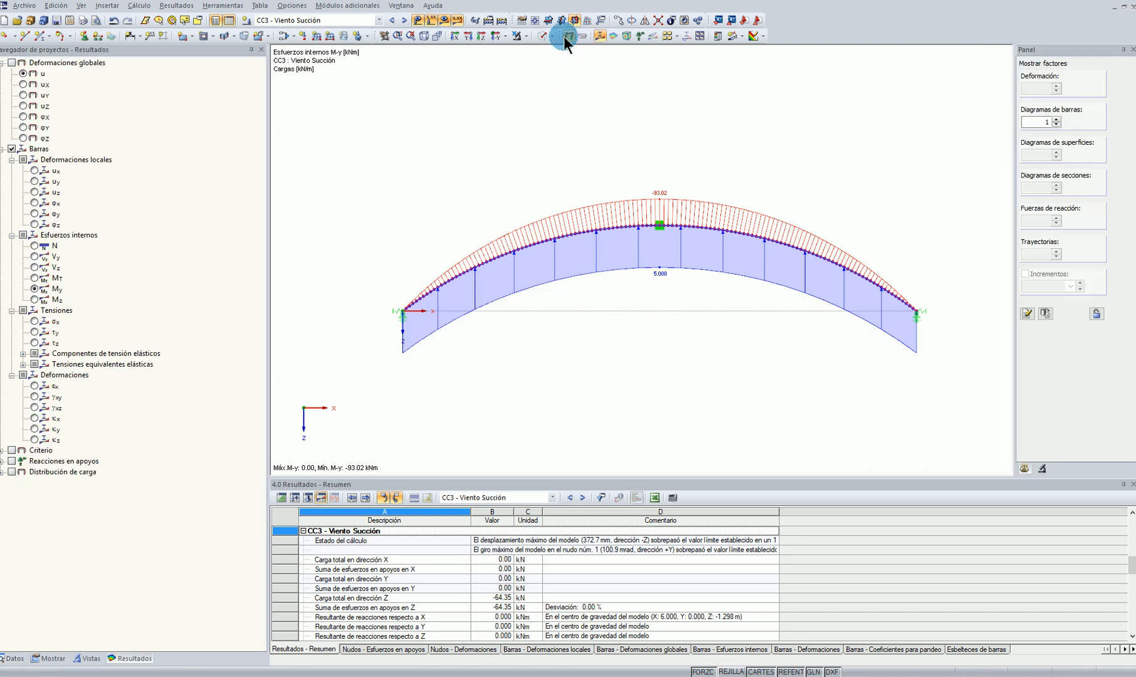
left_click(865, 157)
middle_click_drag(864, 151, 809, 198, "ctrl")
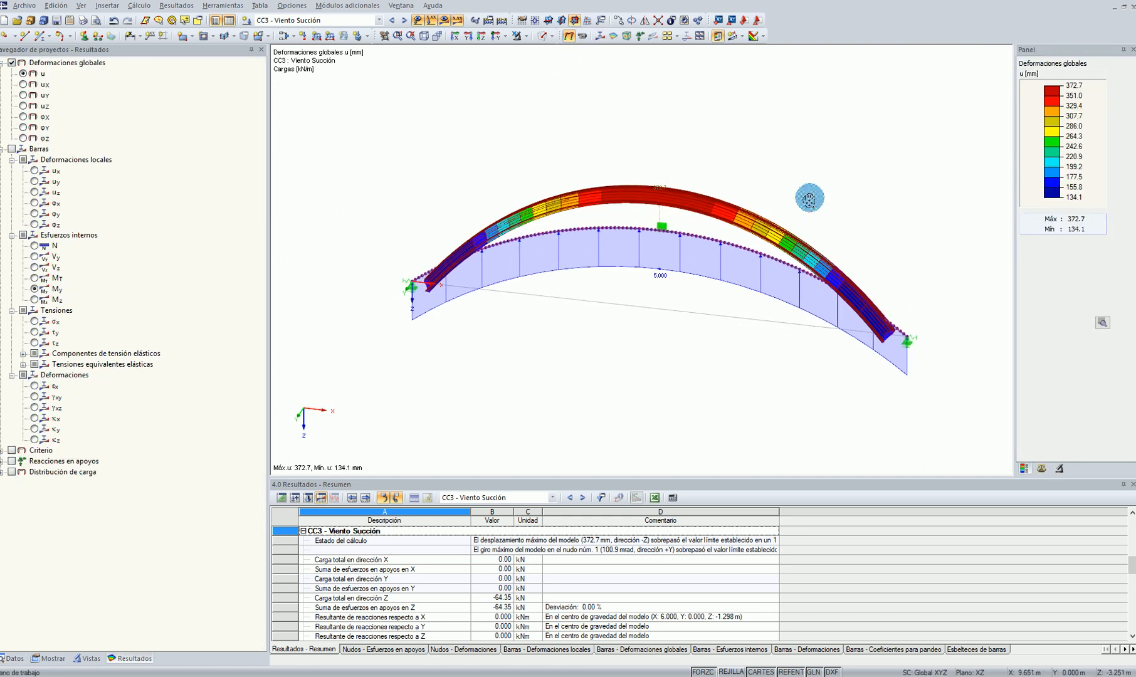
key("F8")
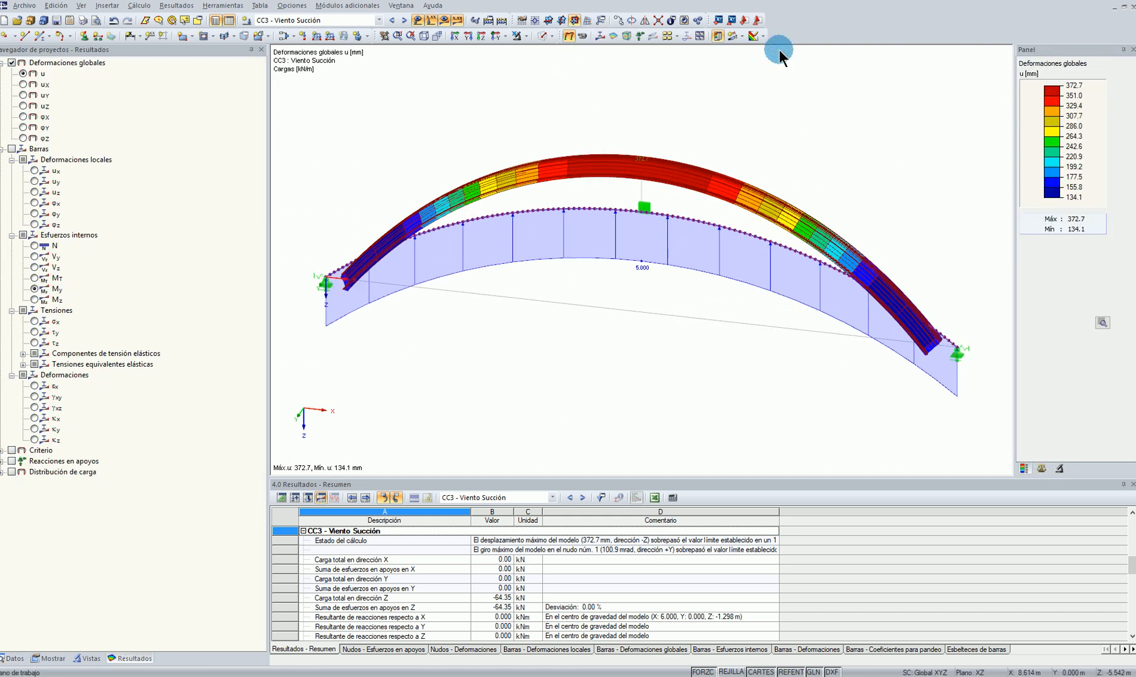
Compare the global deformations of CC1 - Peso Propio with those of CC3 - Viento Succión
left_click(328, 18)
left_click(297, 31)
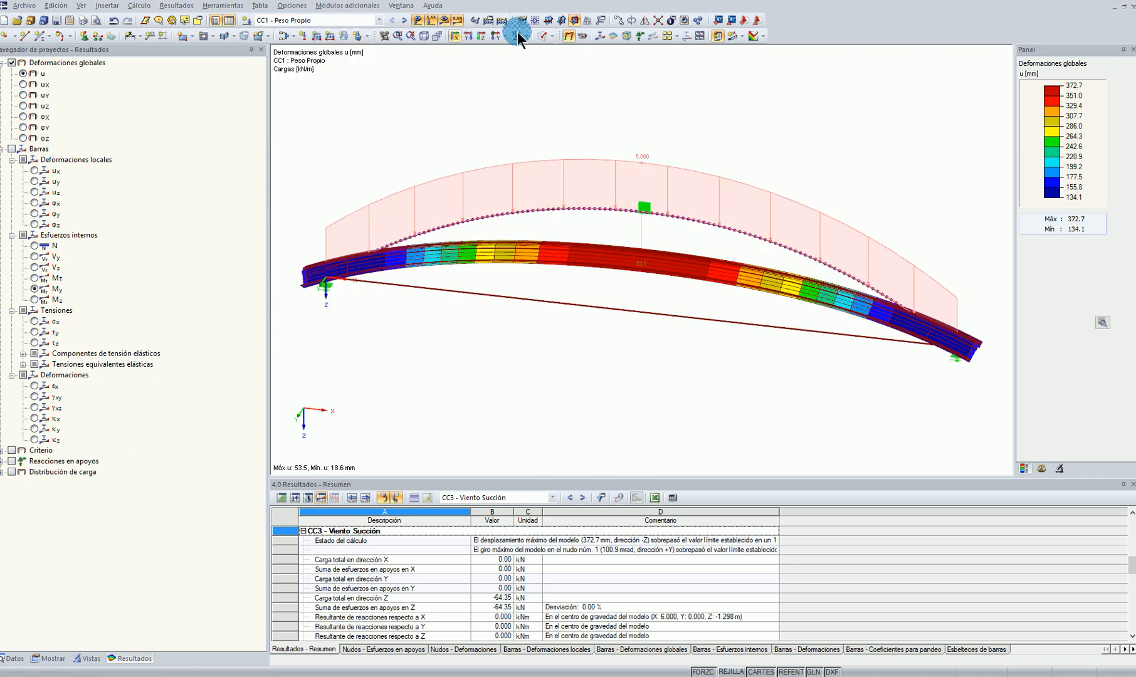
left_click(1099, 101)
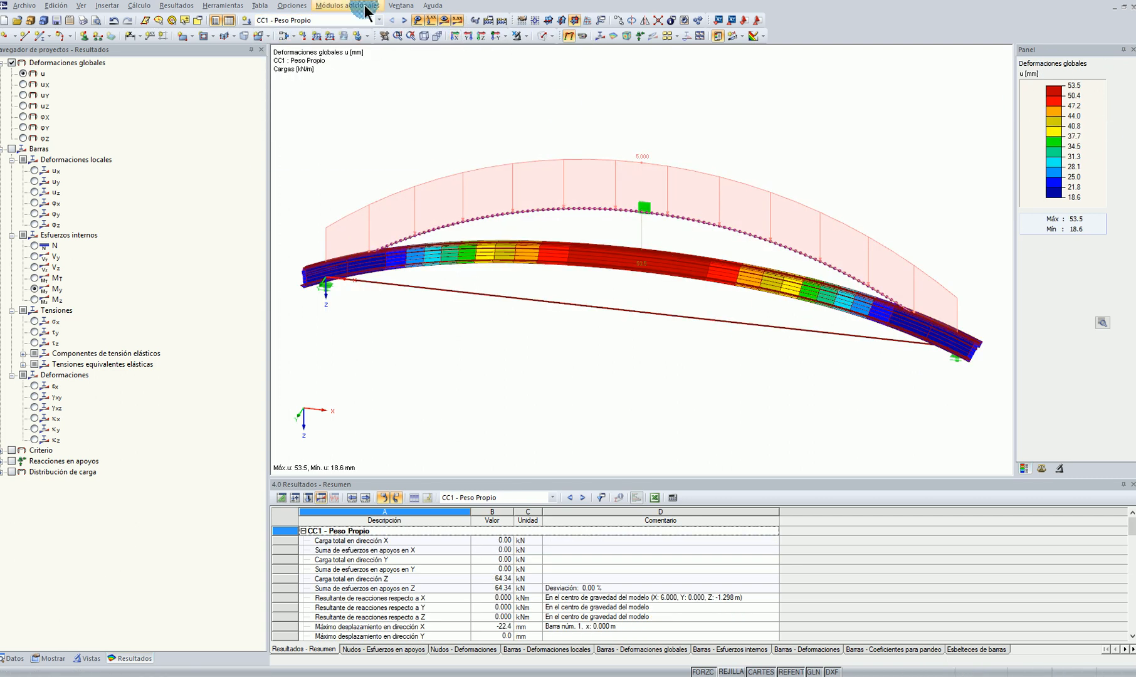
left_click(326, 20)
left_click(341, 47)
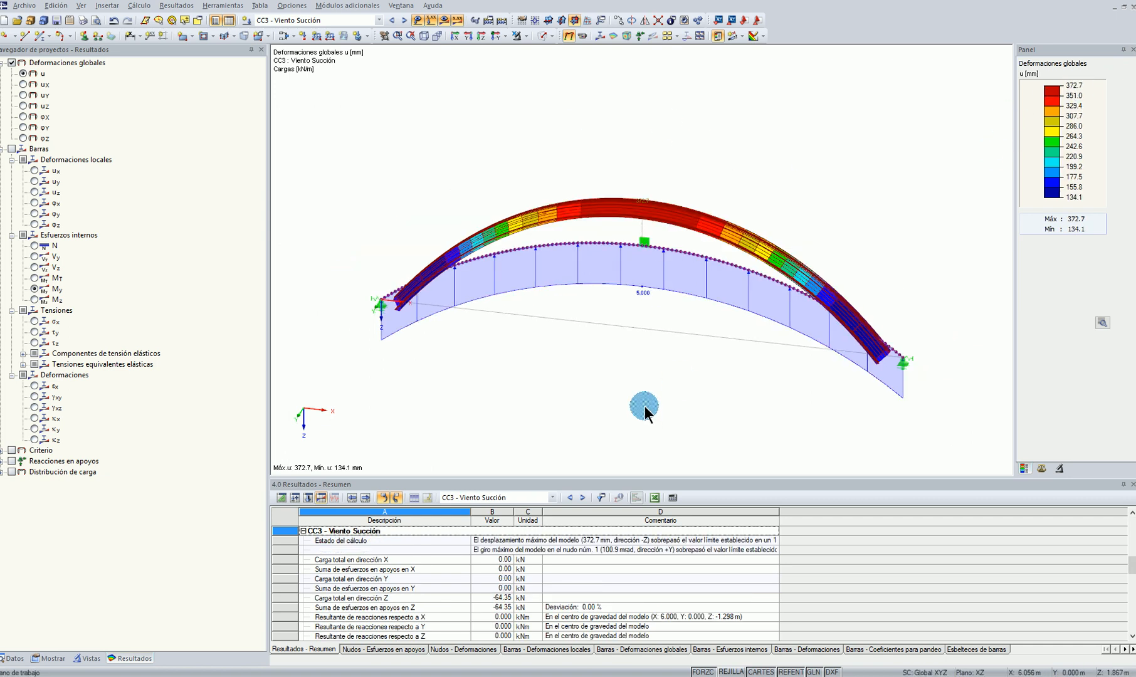
Run an RF-STABILITY eigenvalue analysis of CC1 for 10 eigenvalues using the roots of the characteristic polynomial method
left_click(12, 658)
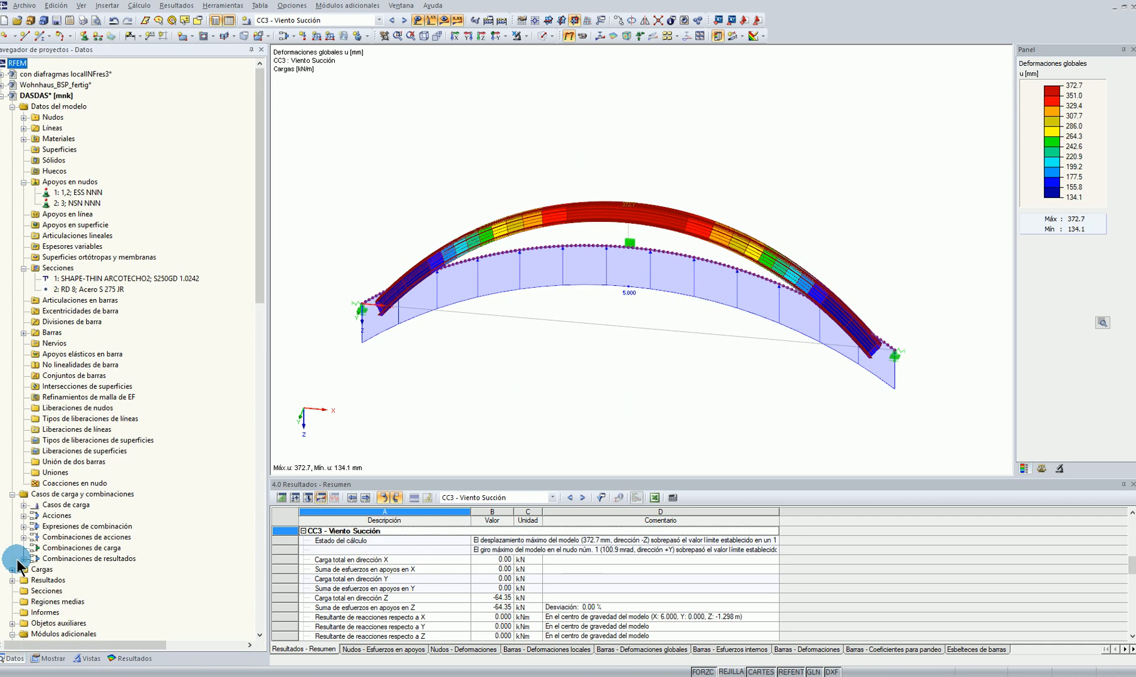
scroll(66, 524, "down", 7)
scroll(66, 523, "down", 12)
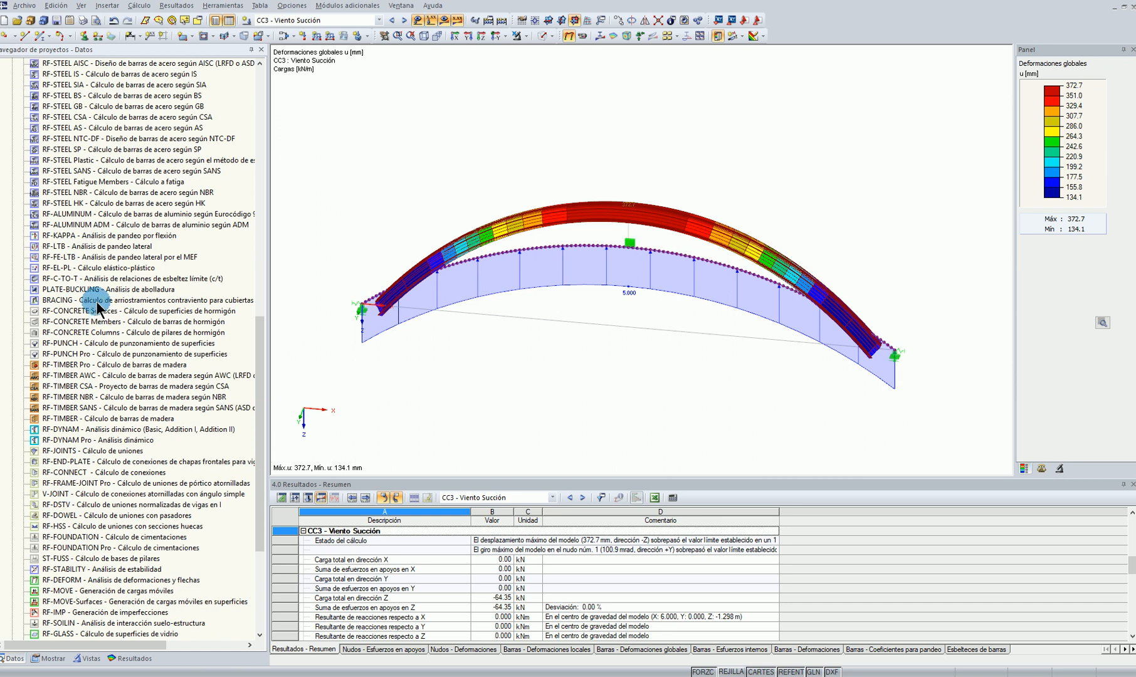
double_click(84, 569)
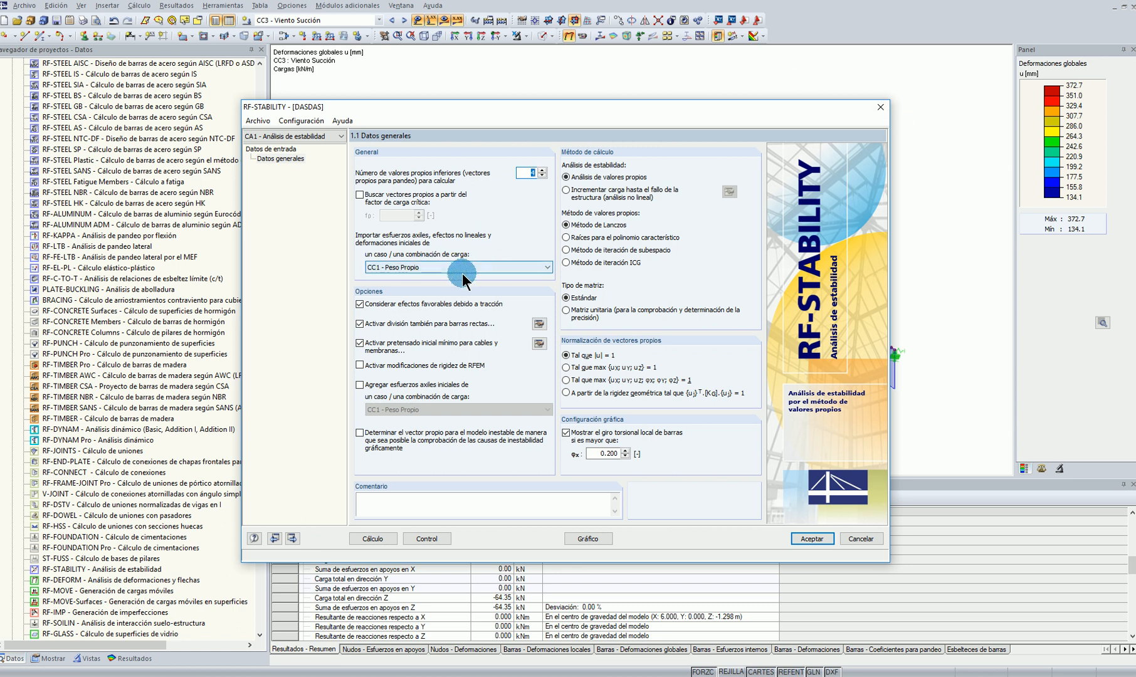
left_click(589, 242)
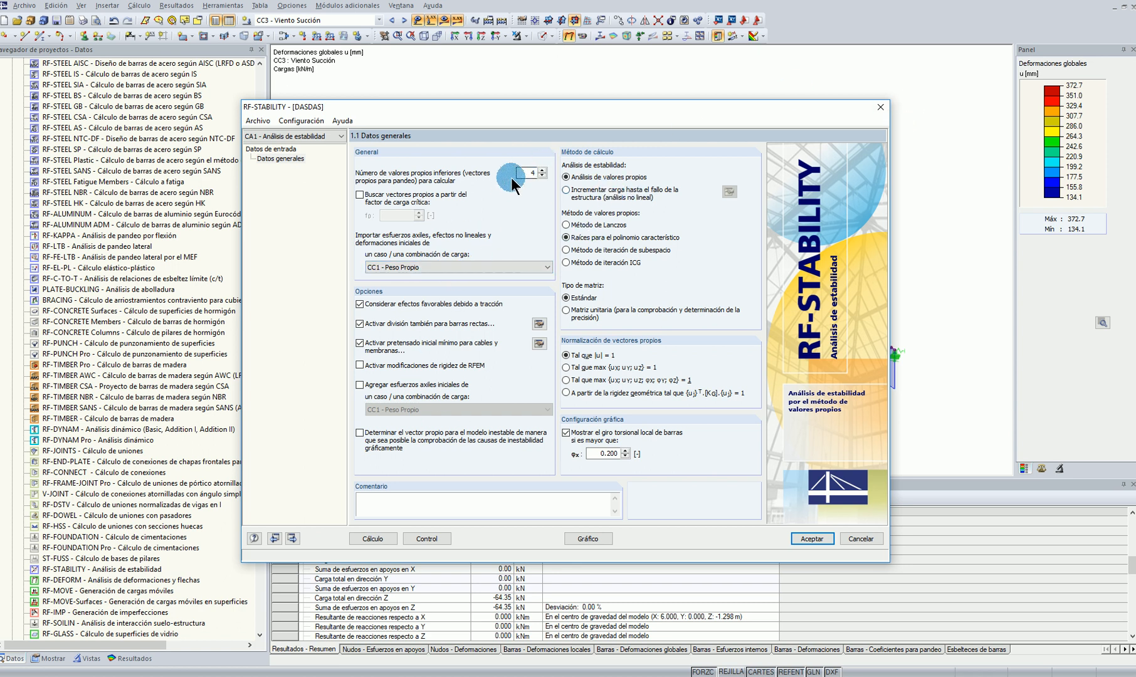
left_click(374, 543)
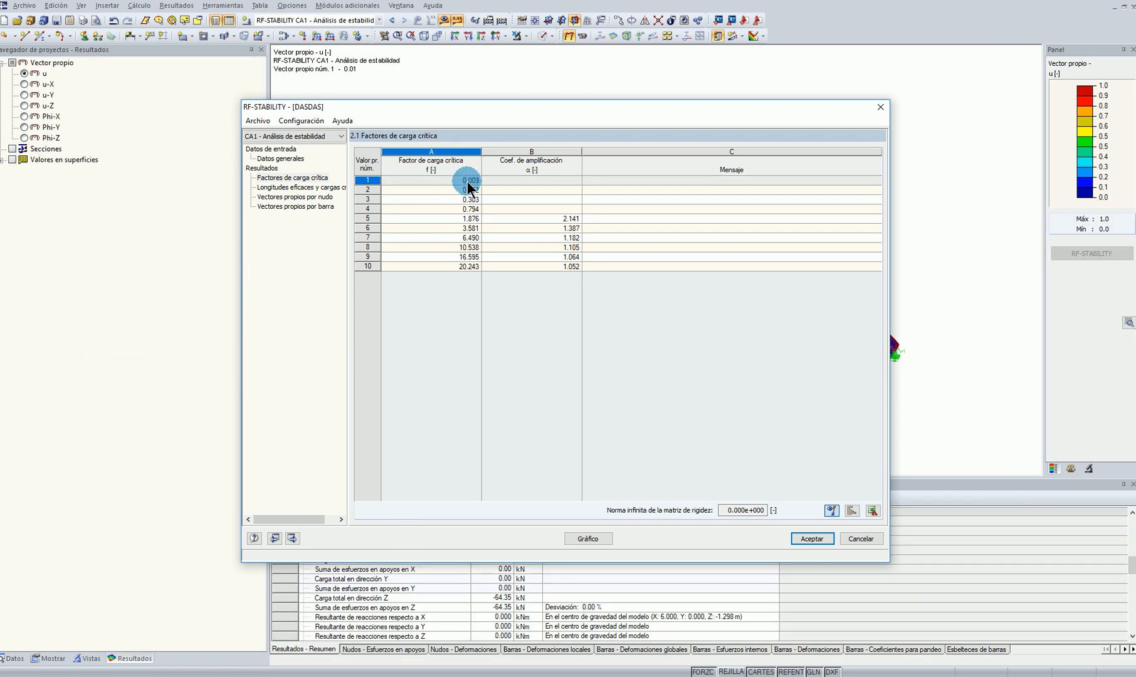
Show the first RF-STABILITY eigenvector graphically on the arch with a display factor of 0.5
left_click(593, 540)
middle_click_drag(710, 235, 405, 192, "ctrl")
middle_click_drag(584, 314, 656, 296, "ctrl")
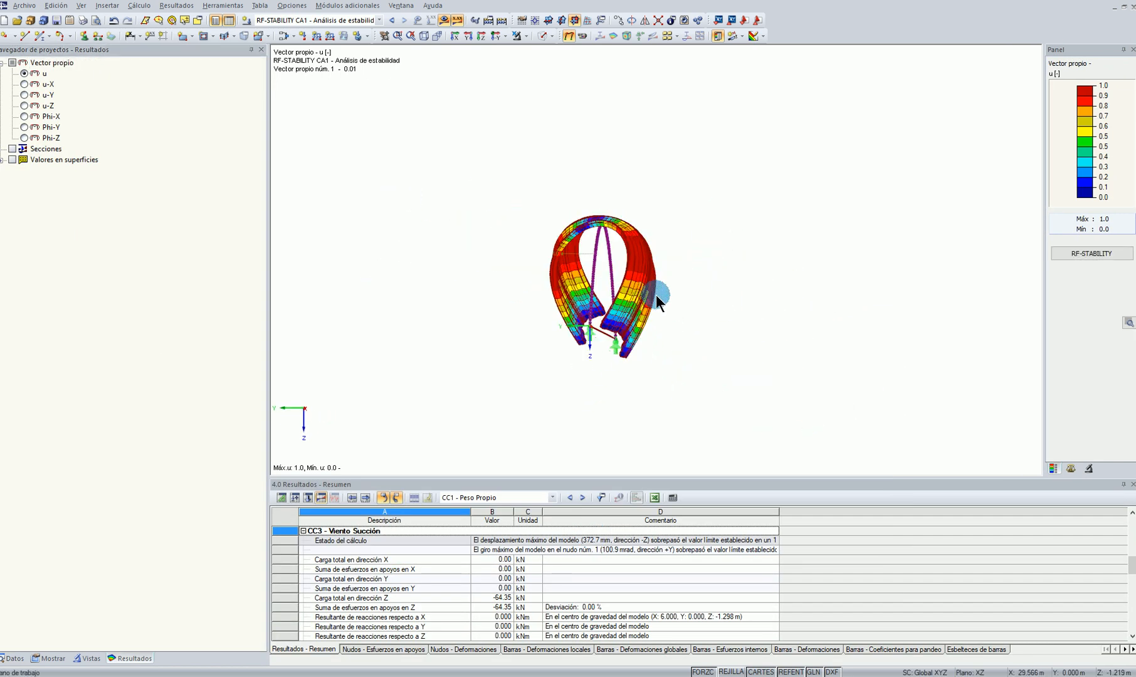
left_click(1070, 468)
left_click(1066, 122)
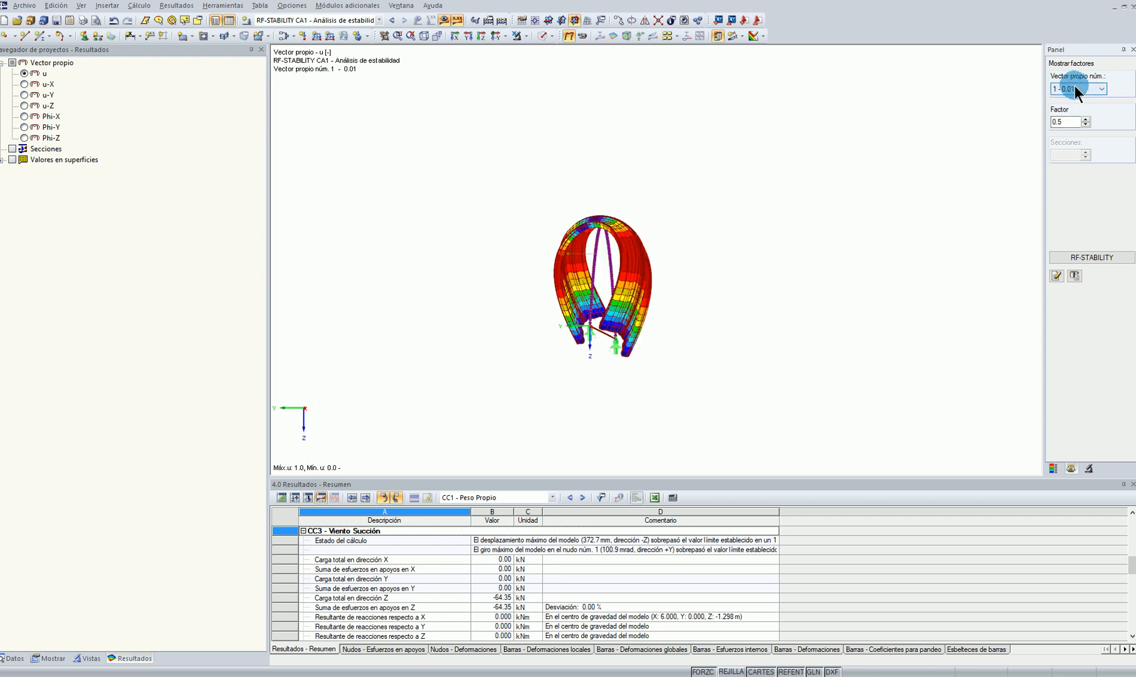
Browse the buckling shapes of the arch in an oblique view, from eigenvector 1 through eigenvector 5
middle_click_drag(508, 229, 745, 360, "ctrl")
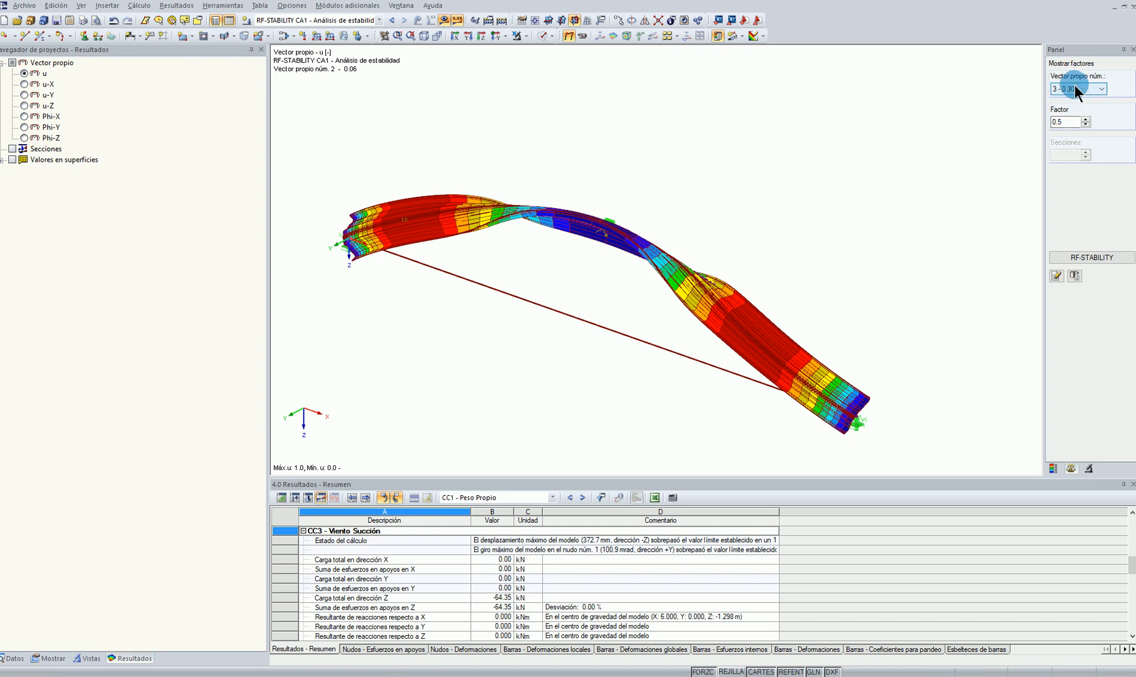
scroll(1075, 85, "down", 1)
scroll(1075, 86, "down", 1)
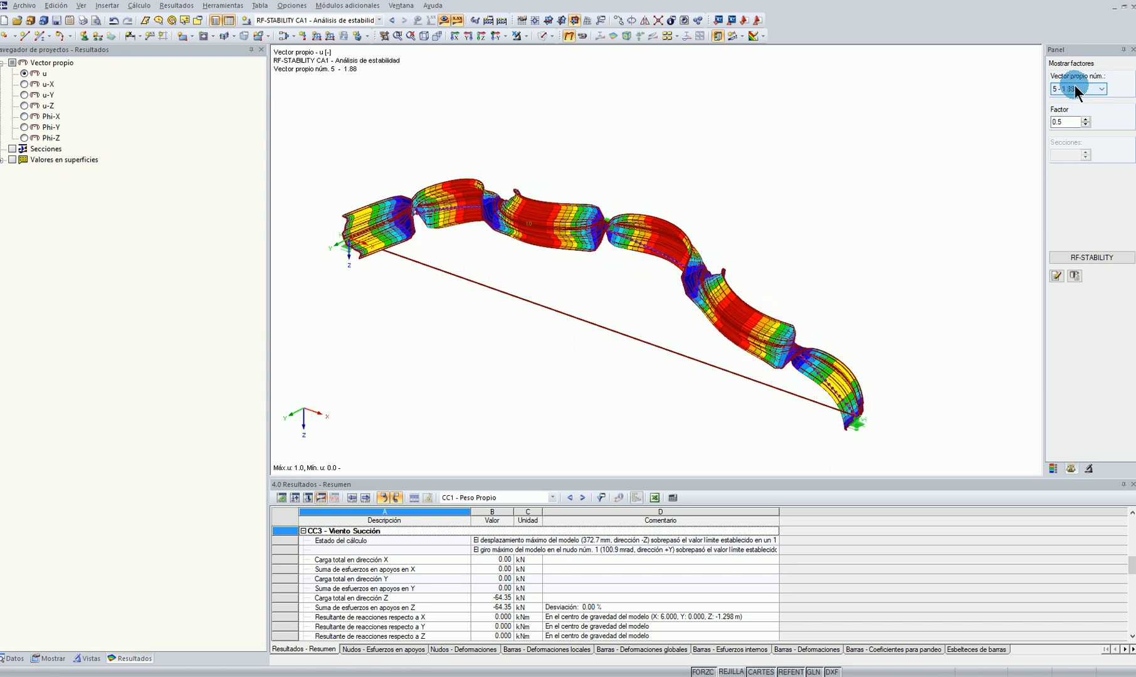
Browse the remaining buckling shapes of the arch from eigenvector 6 through eigenvector 10
scroll(1074, 86, "down", 2)
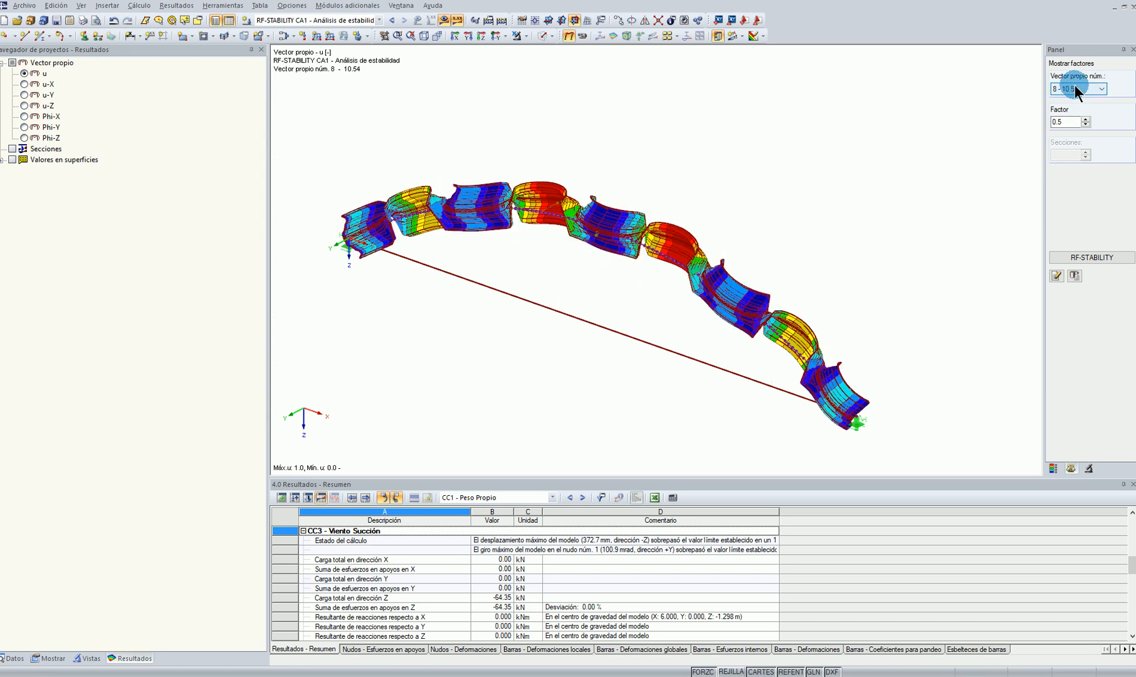
scroll(1075, 86, "down", 1)
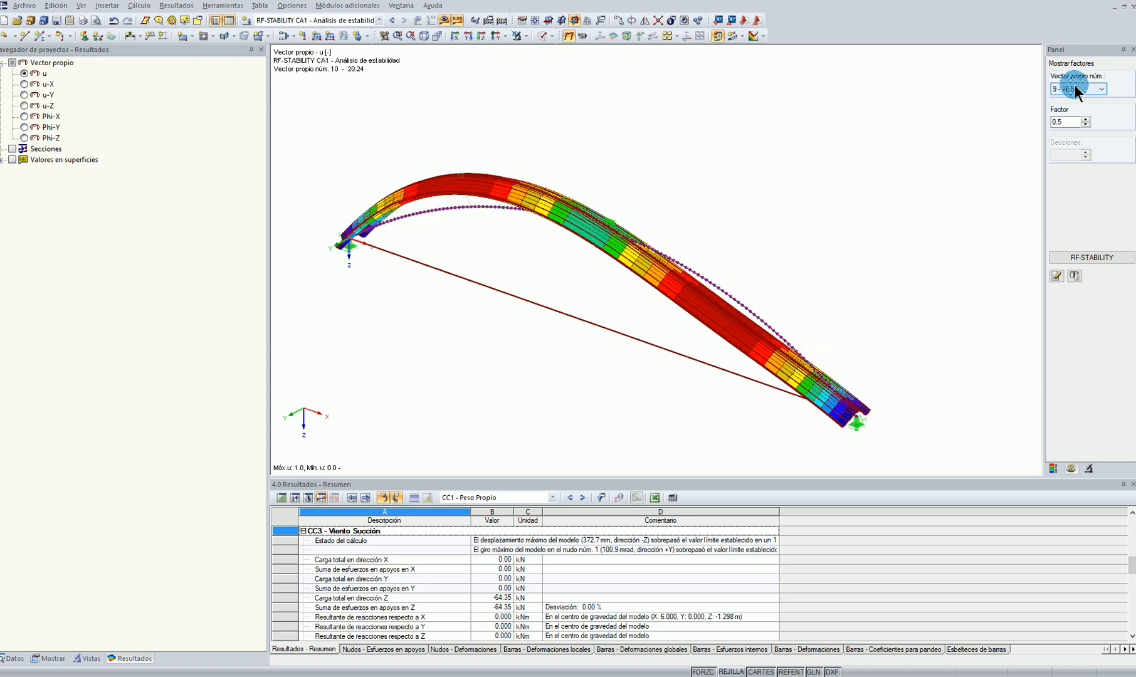
scroll(1074, 85, "down", 1)
scroll(1074, 85, "up", 1)
scroll(587, 212, "up", 2)
Restrain the rotation φX in the nodal support at the arch's apex, node 3
double_click(593, 223)
left_click(583, 280)
left_click(399, 400)
left_click(666, 508)
left_click(539, 359)
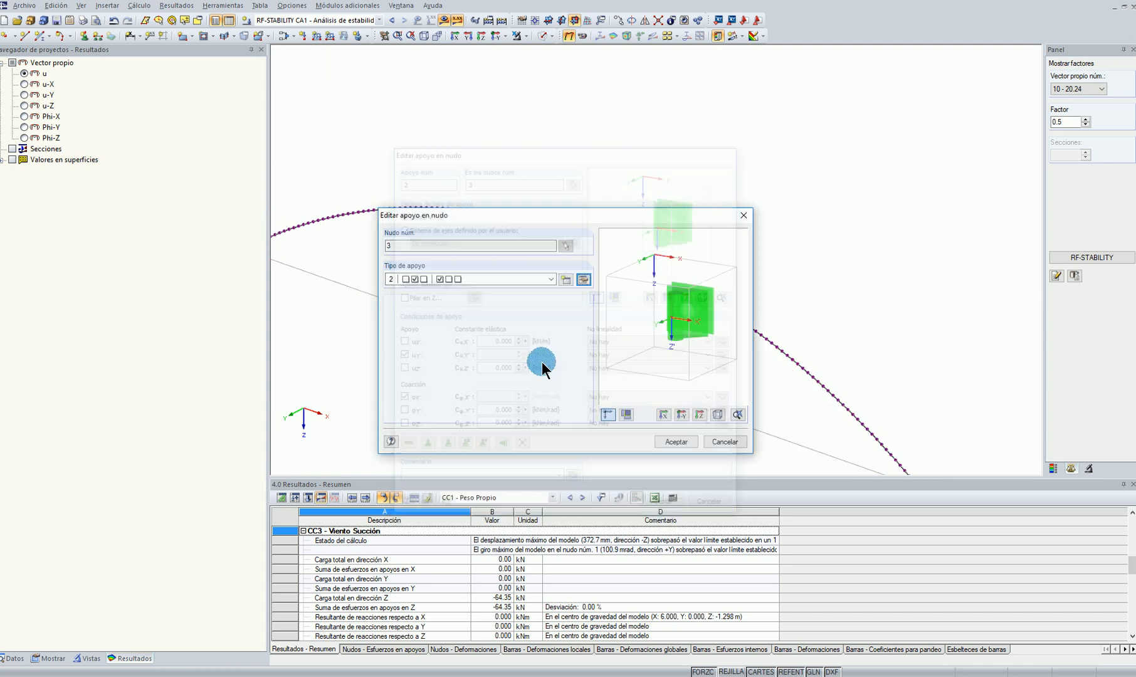
left_click(663, 440)
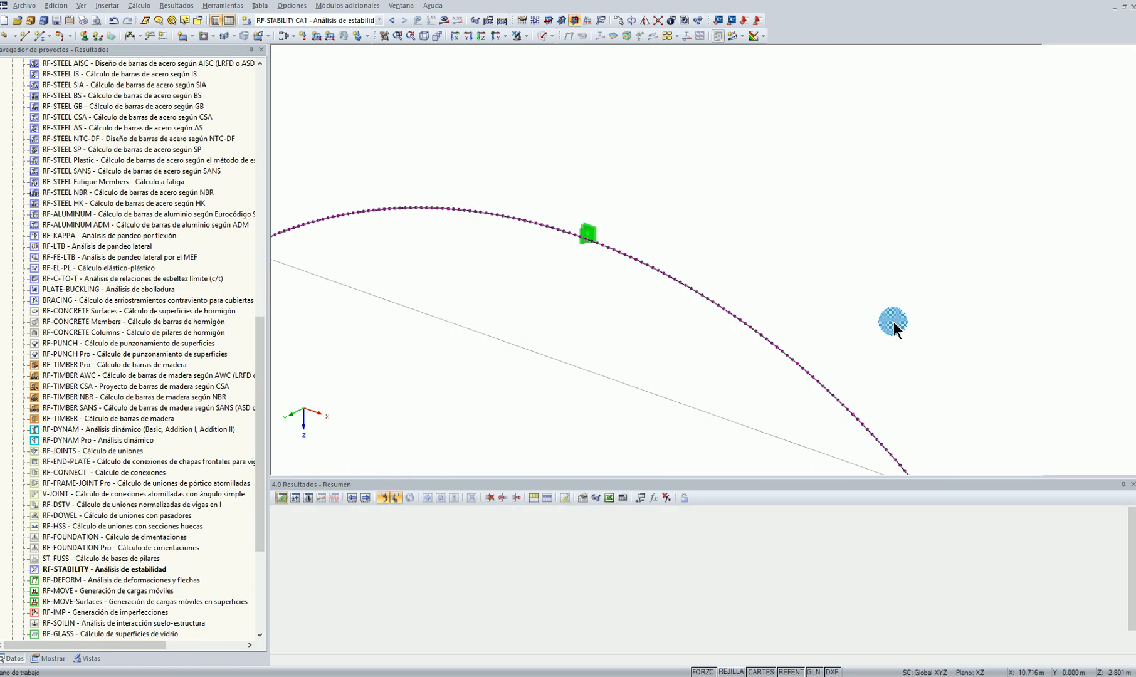
Restrain the rotation φX in the nodal support of the arch's two ends, nodes 1 and 2
scroll(69, 299, "up", 20)
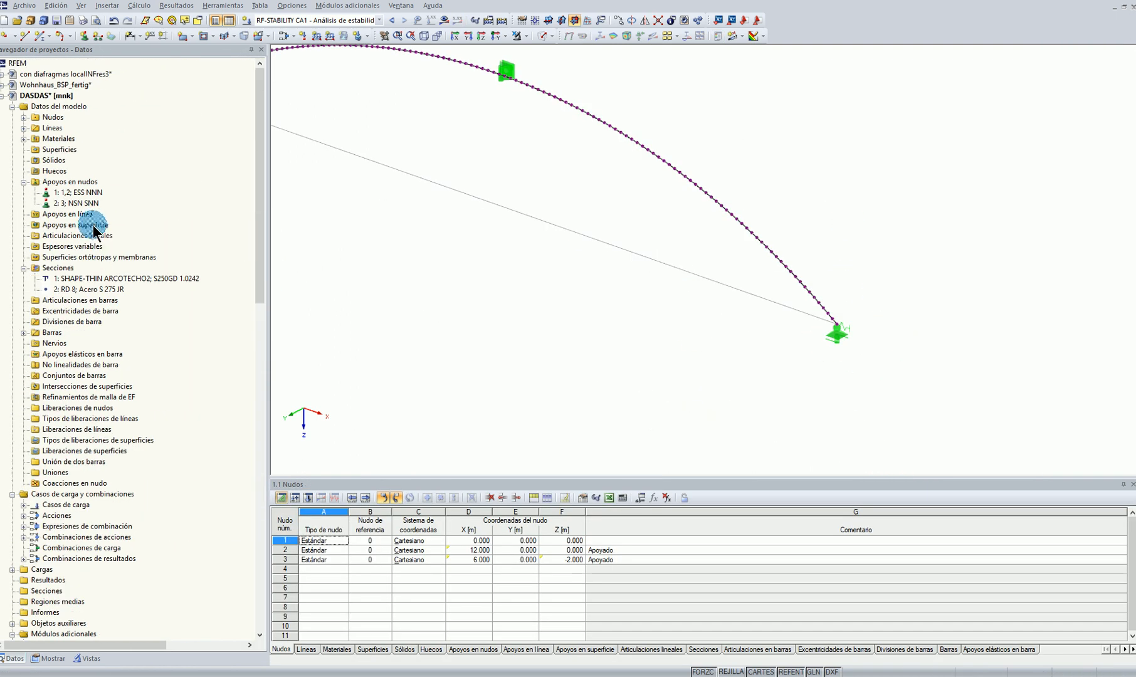
left_click(72, 194)
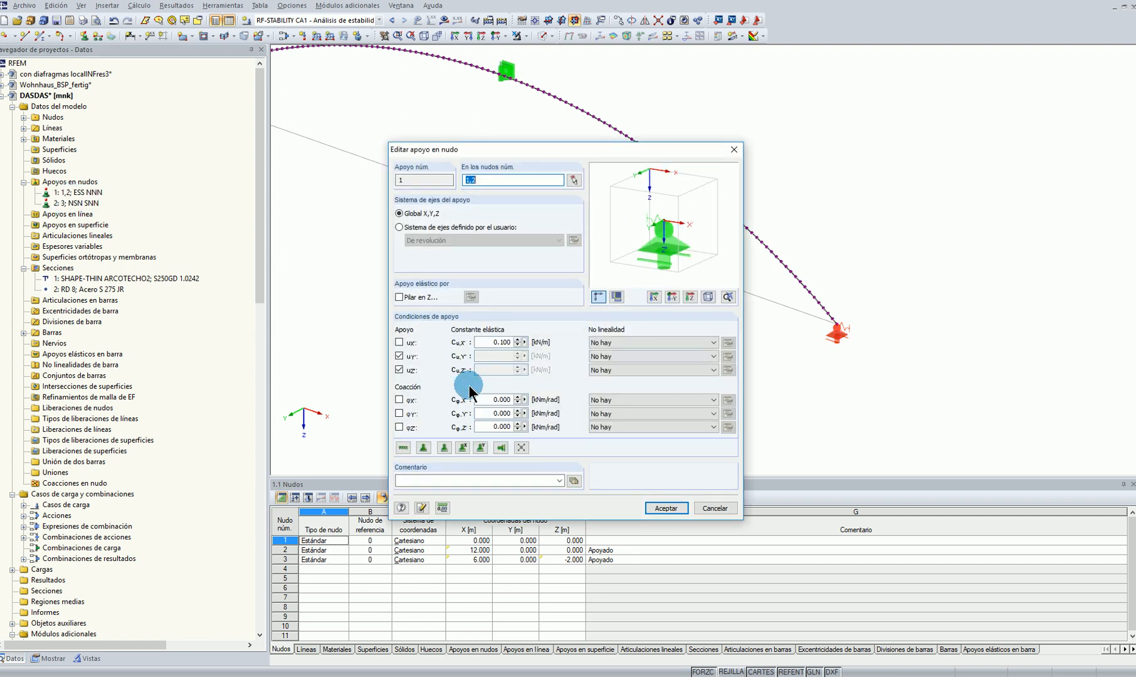
left_click(399, 399)
left_click(666, 508)
left_click(646, 403)
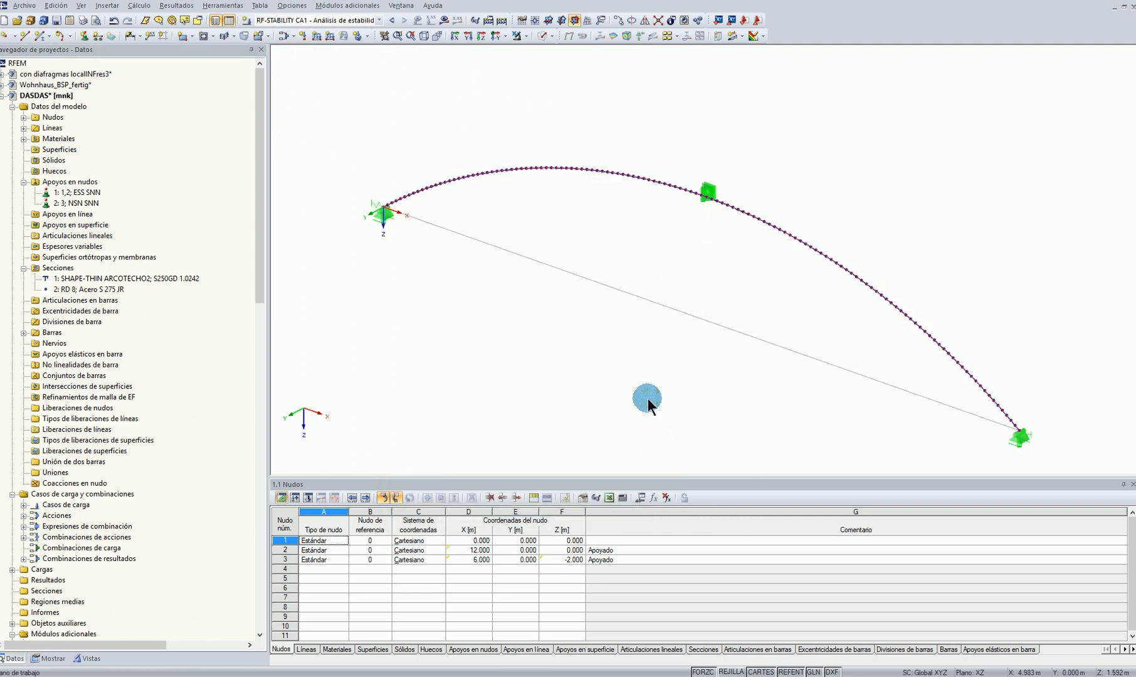
Recalculate the RF-STABILITY case with the changed supports and show eigenvector 1
left_click(441, 19)
left_click(540, 359)
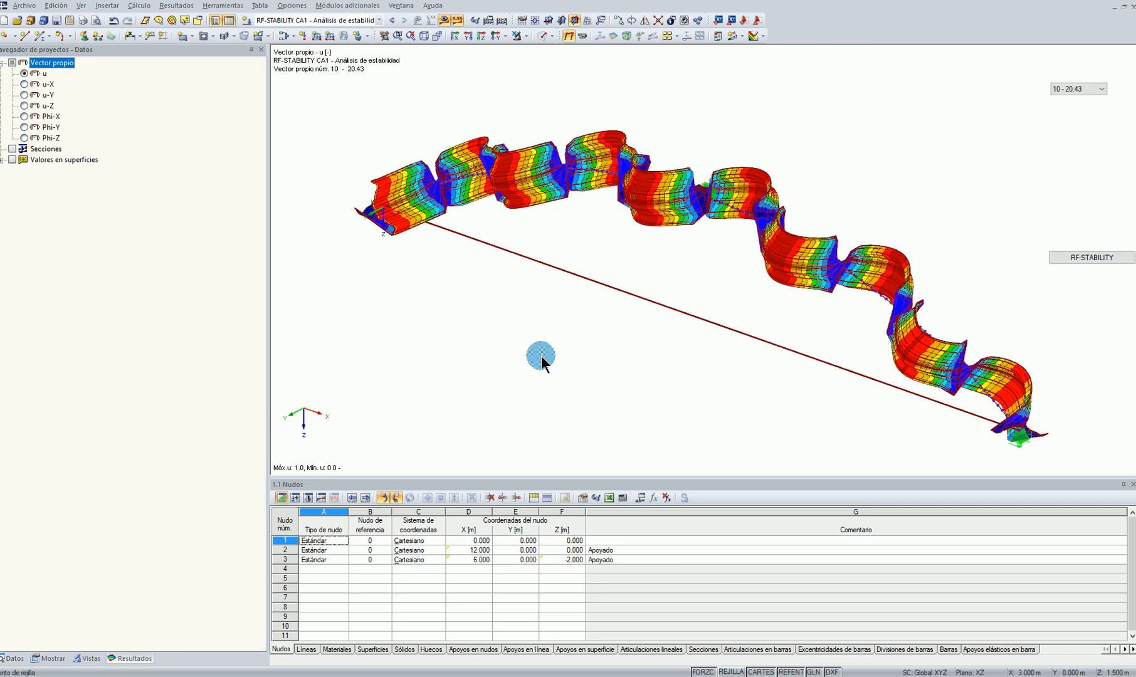
left_click(1079, 88)
left_click(1069, 100)
Inspect the buckling shapes of eigenvectors 1 to 3 from the end and the side of the arch
middle_click_drag(928, 248, 655, 77, "ctrl")
scroll(824, 254, "up", 2)
middle_click_drag(823, 253, 1083, 102, "ctrl")
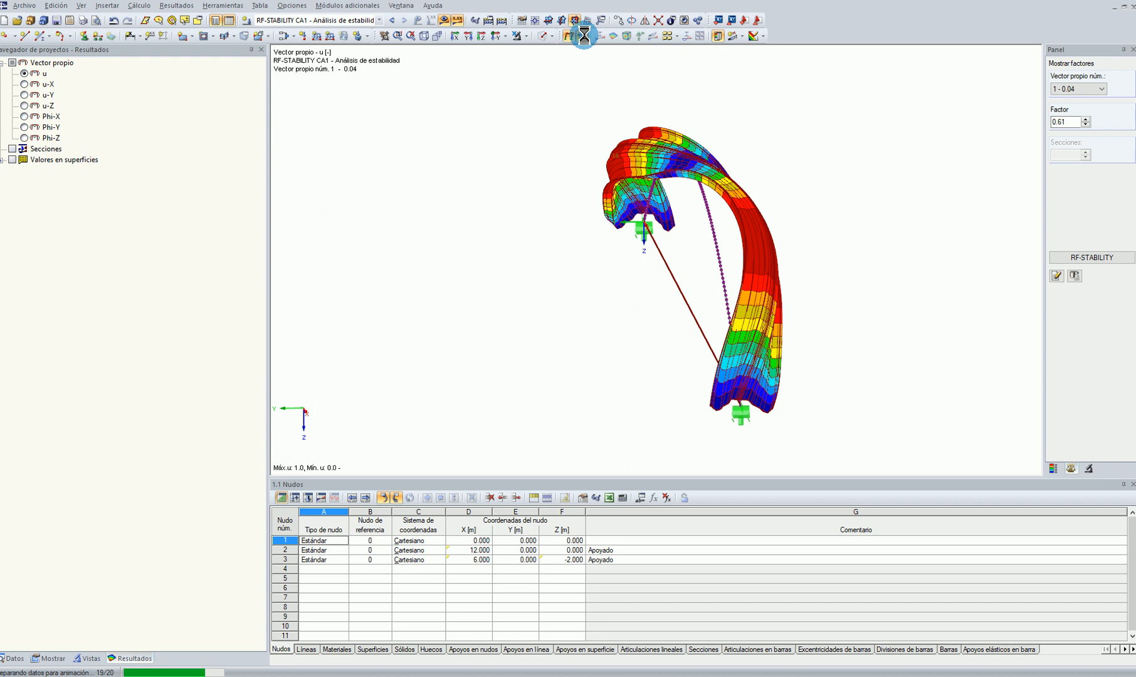
middle_click_drag(712, 246, 1131, 106, "ctrl")
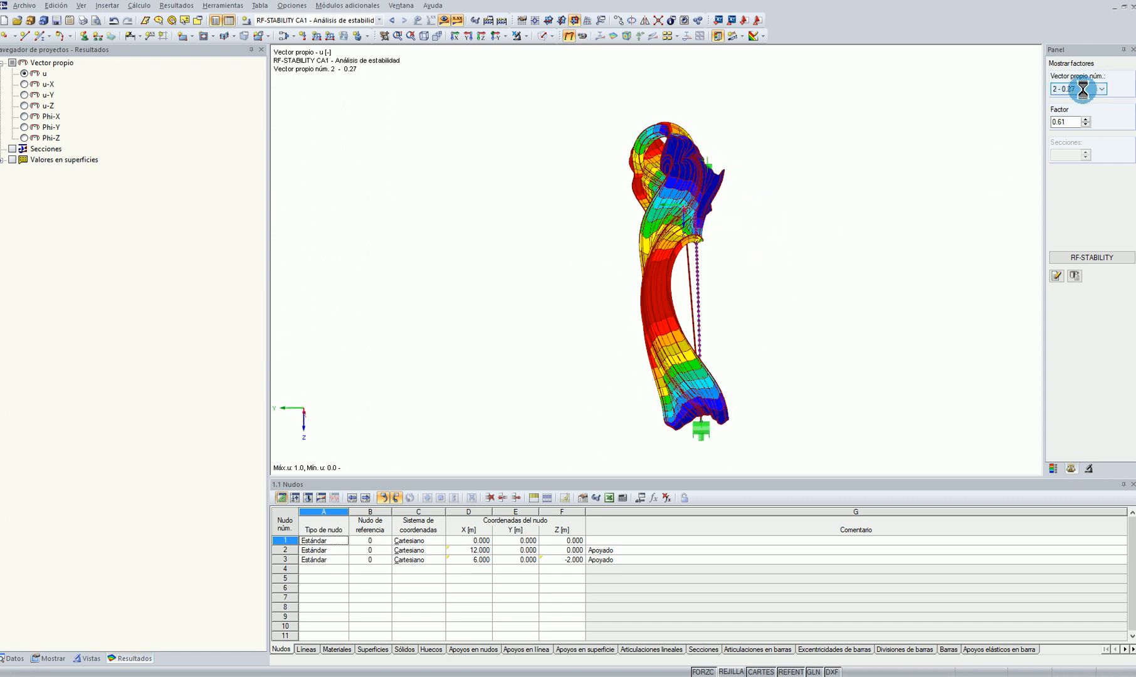
scroll(1083, 89, "down", 1)
scroll(602, 302, "down", 1)
middle_click_drag(602, 301, 9, 669, "ctrl")
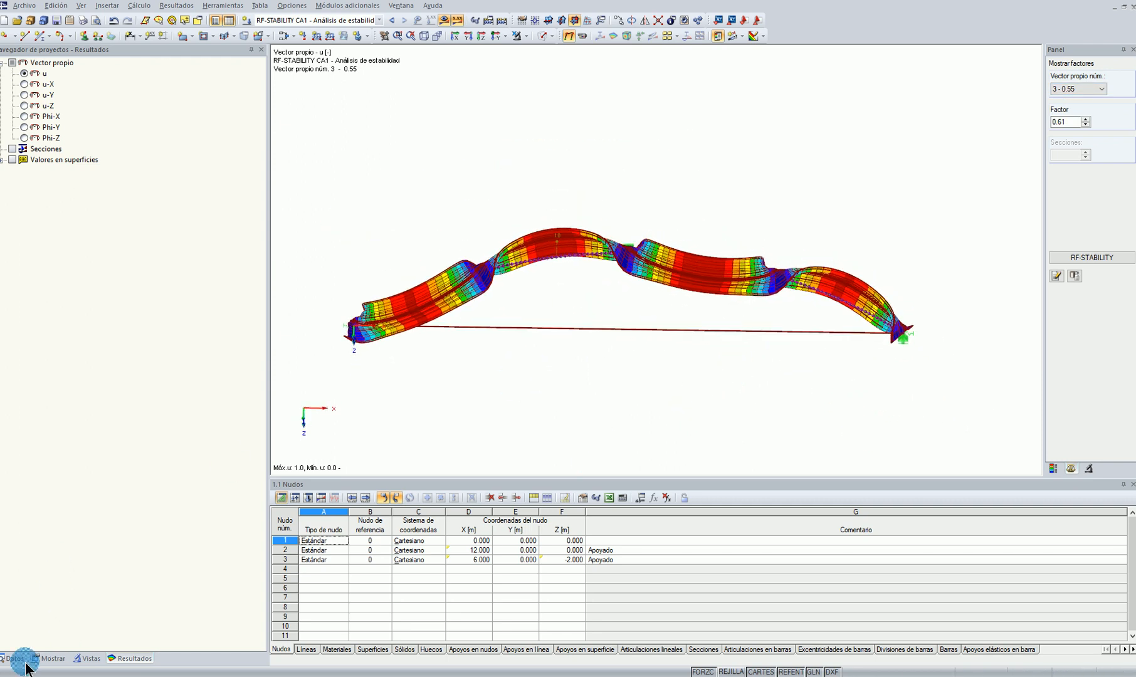
Display the member deformations as lines and return to eigenvector 1
left_click(50, 658)
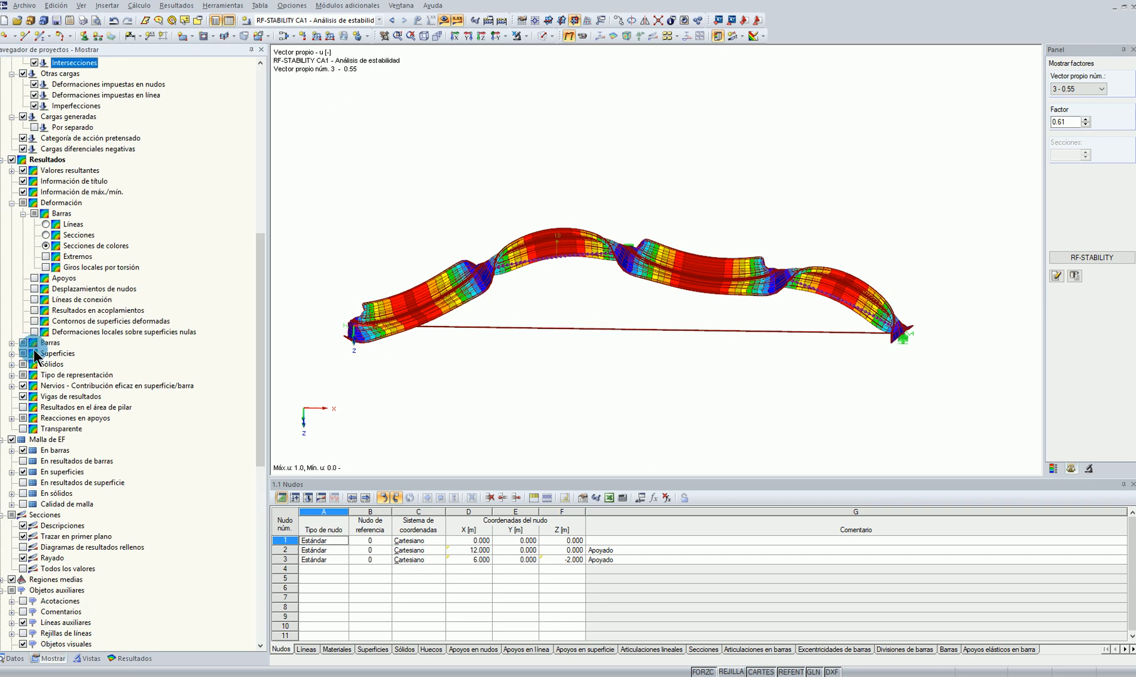
left_click(46, 224)
middle_click_drag(469, 228, 515, 202, "ctrl")
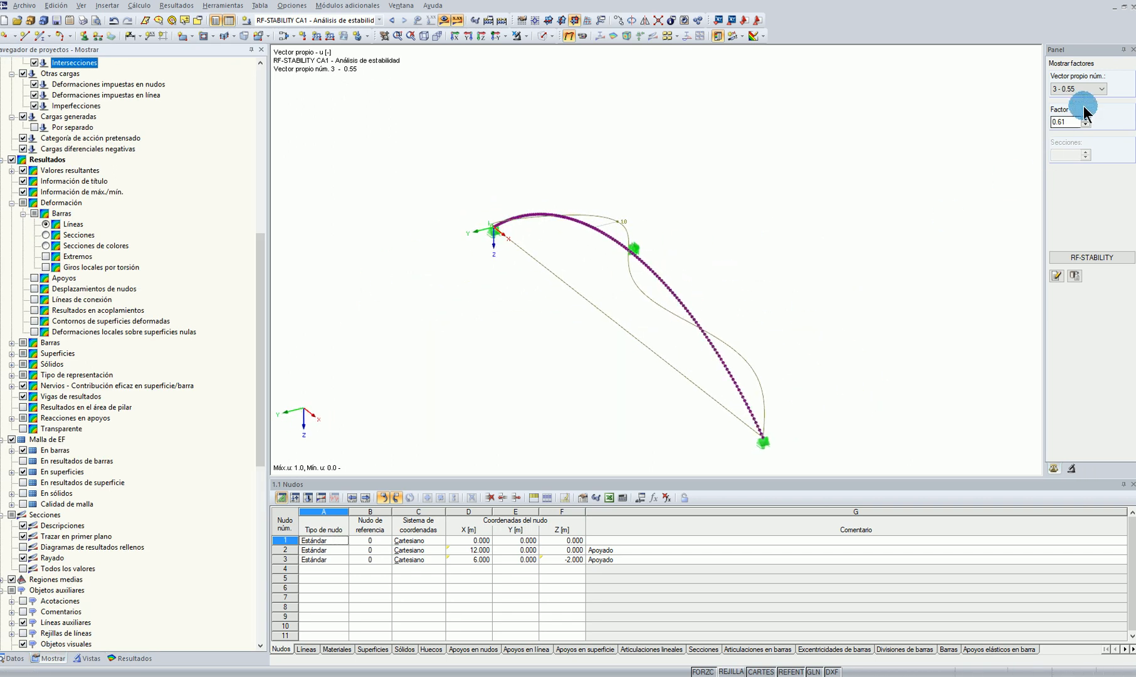
left_click(1083, 87)
left_click(1076, 99)
middle_click_drag(702, 264, 670, 172, "ctrl")
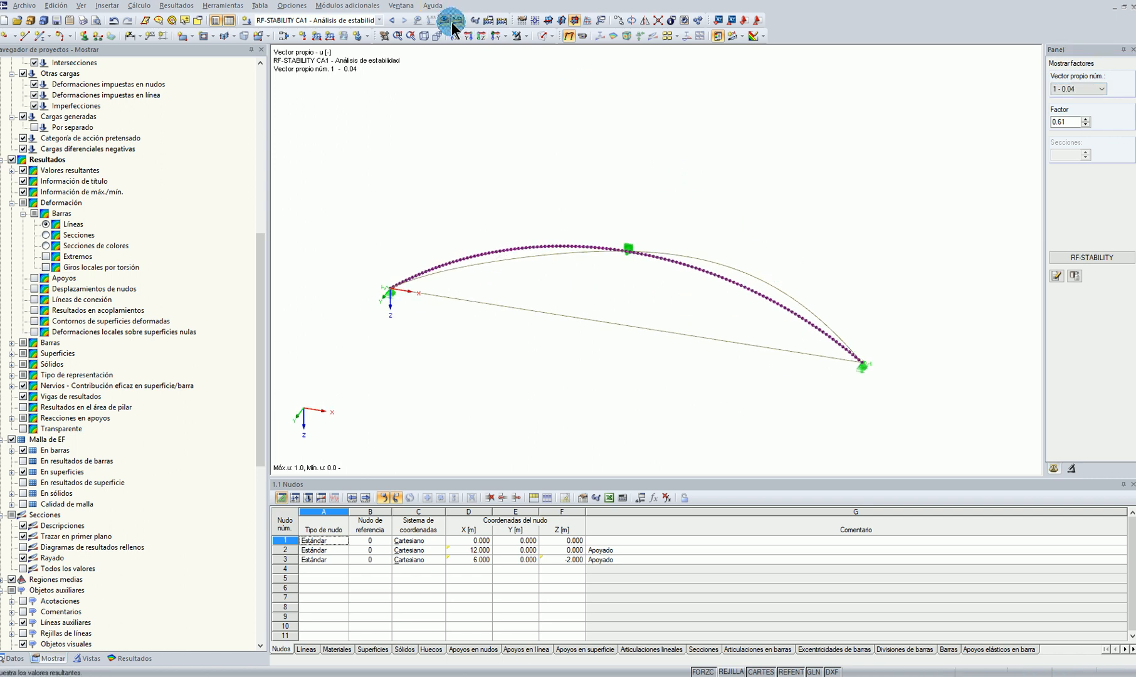
Divide arch member 1 using 20 intermediate nodes
left_click(506, 36)
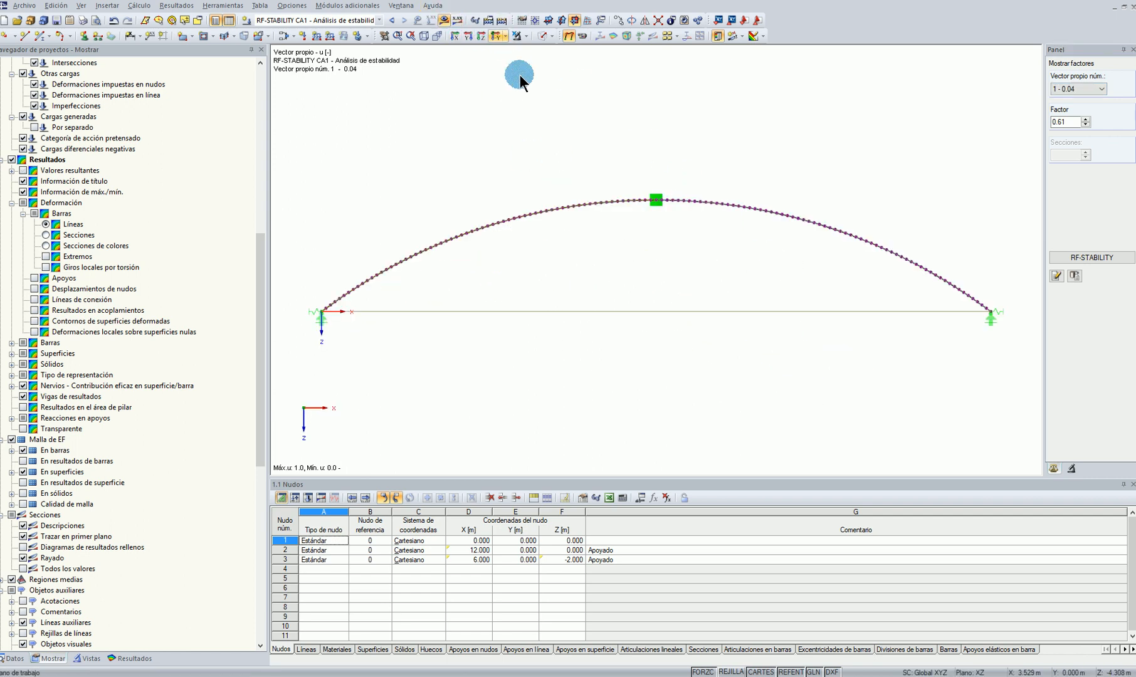
right_click(535, 217)
mouse_move(576, 282)
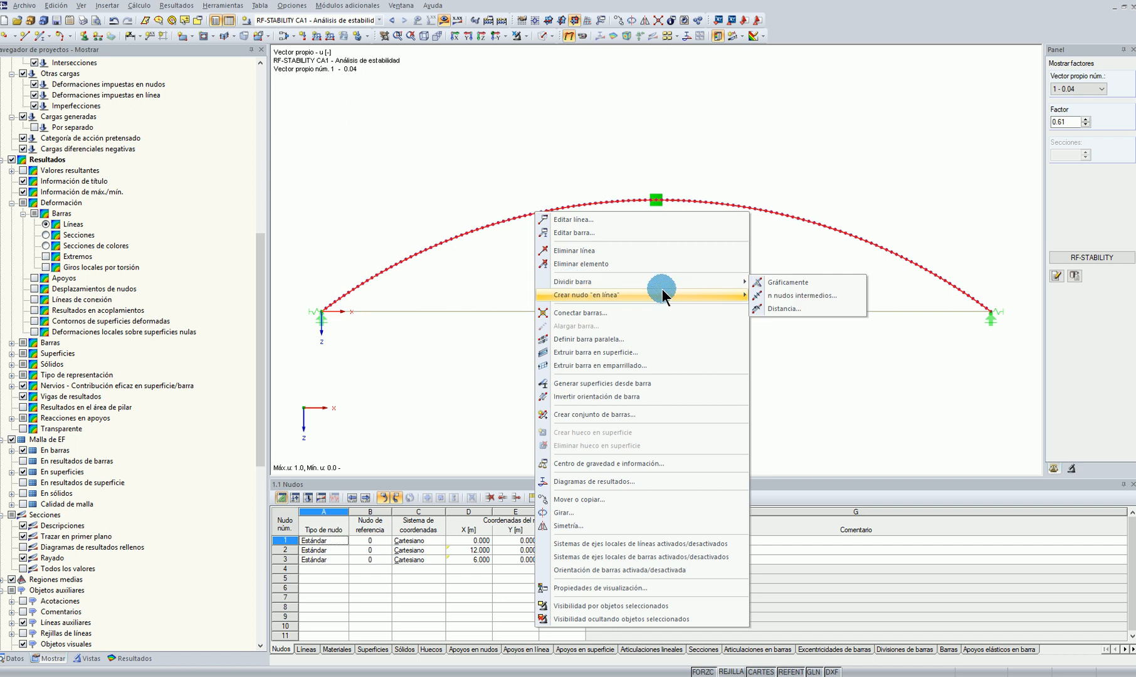
left_click(773, 296)
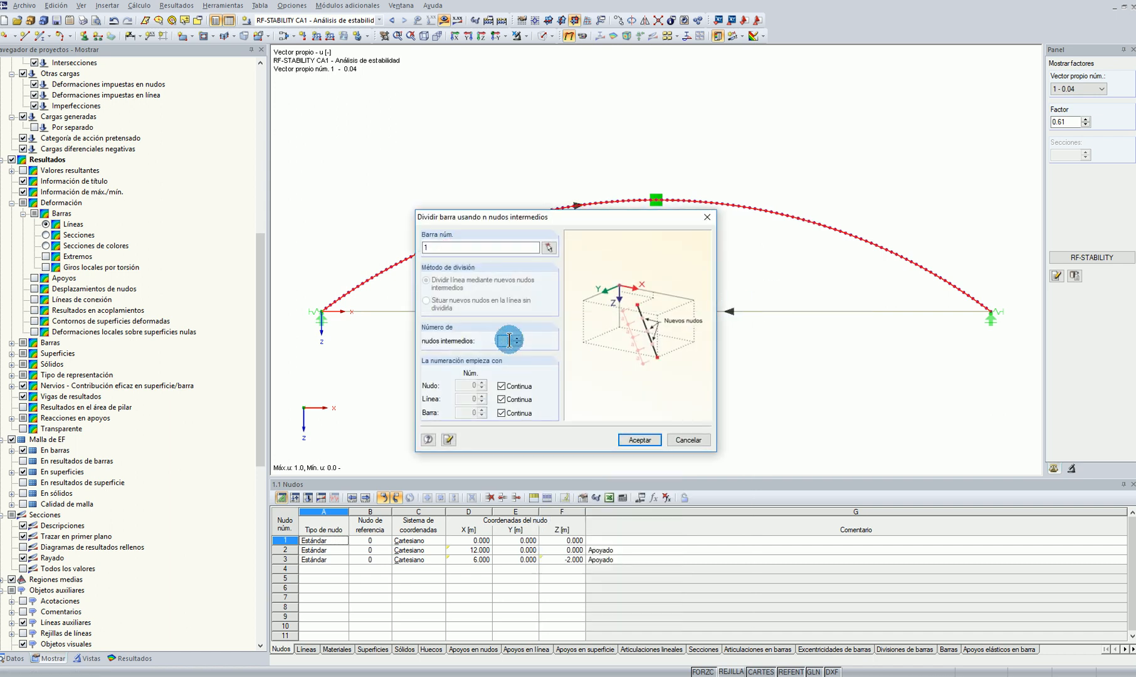
left_click(639, 439)
left_click(545, 360)
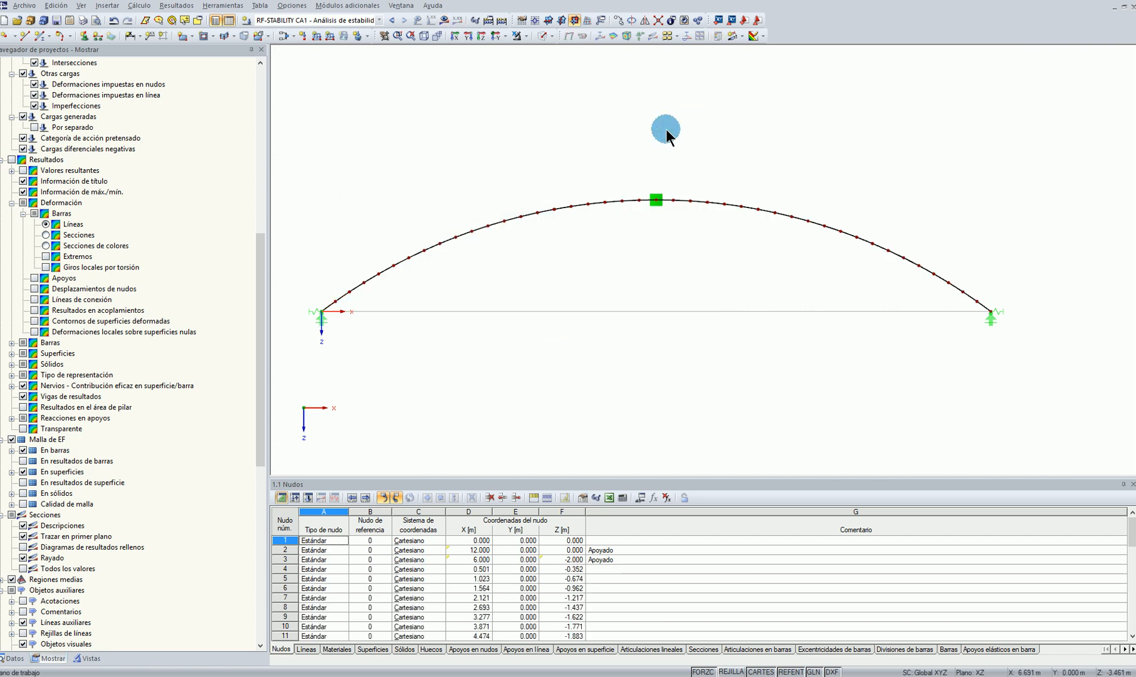
Assign a new nodal support type restraining only uY to all intermediate arch nodes, 3-43
left_click_drag(314, 164, 992, 309)
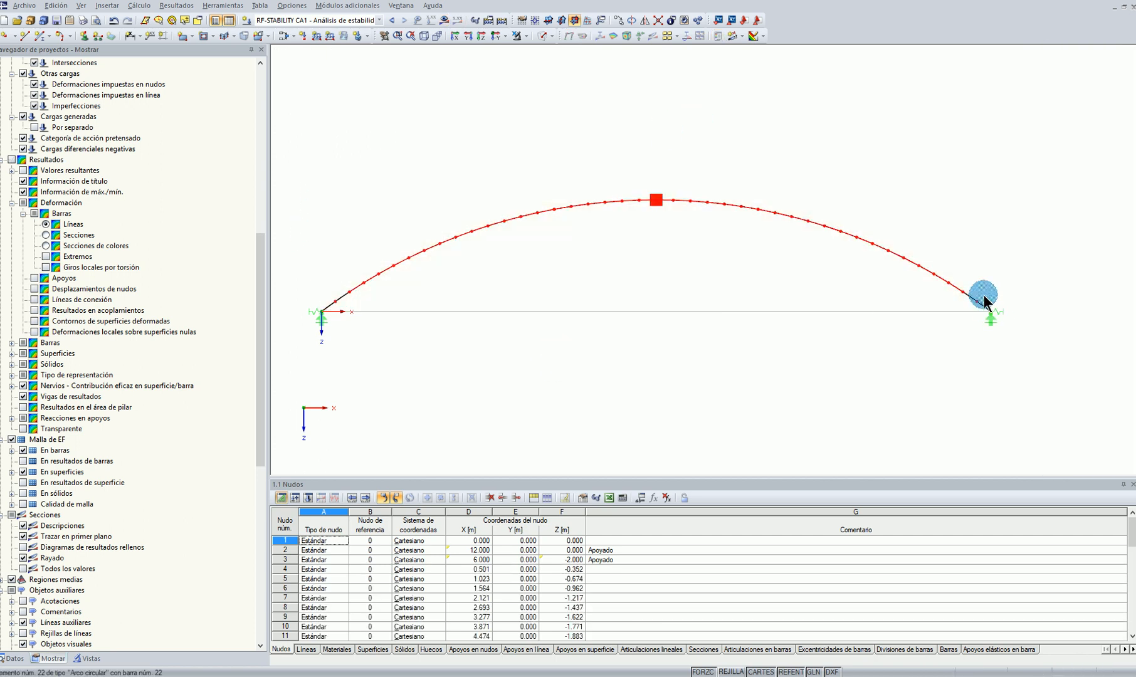
left_click(84, 36)
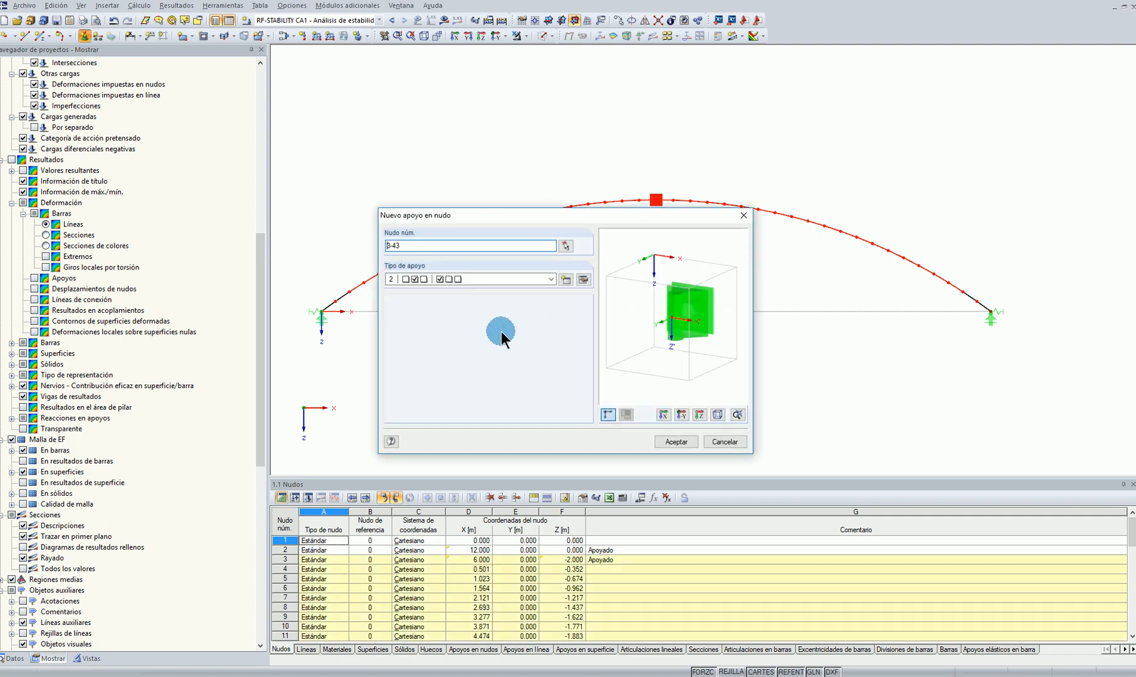
left_click(566, 279)
left_click(399, 427)
left_click(399, 370)
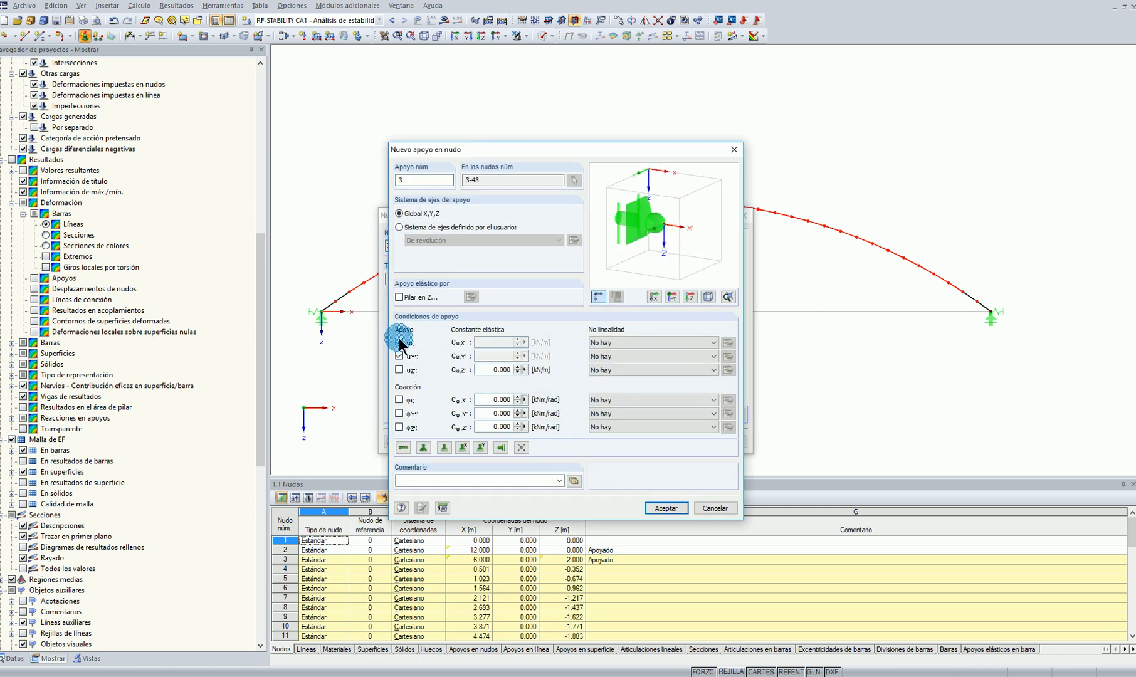
left_click(399, 342)
left_click(666, 508)
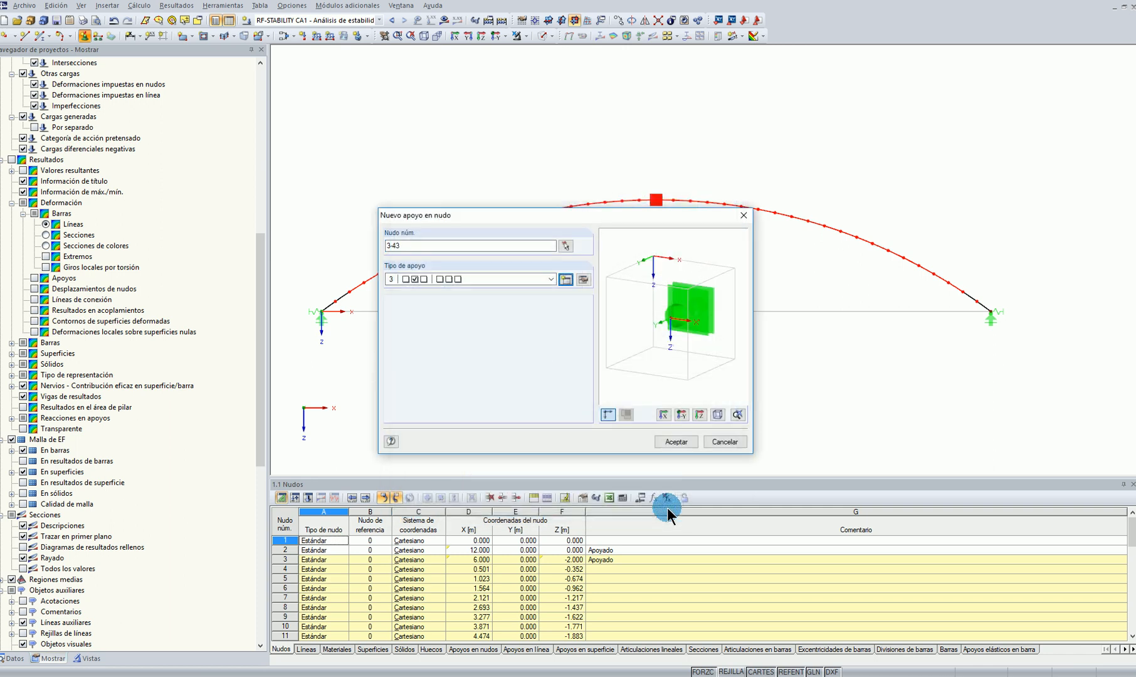
left_click(669, 439)
Check the lateral supports on nodes 3-43 in the model data and in an oblique view
scroll(35, 184, "up", 5)
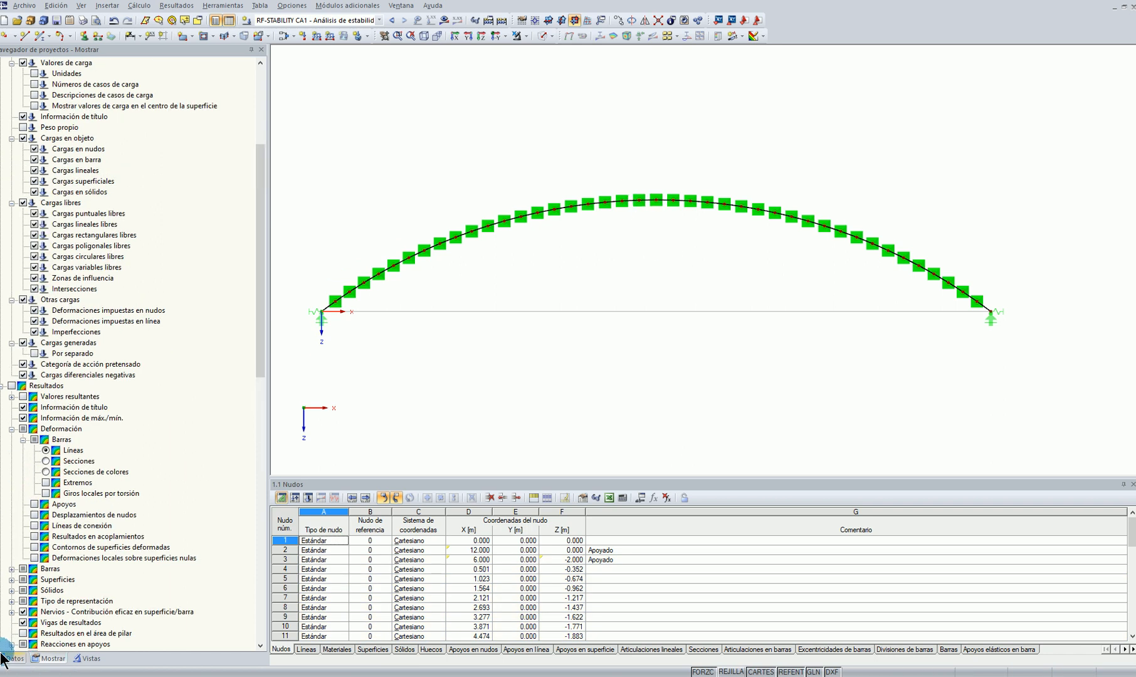
left_click(13, 657)
left_click(82, 205)
middle_click_drag(782, 232, 600, 363, "ctrl")
left_click(836, 207)
scroll(836, 208, "down", 1)
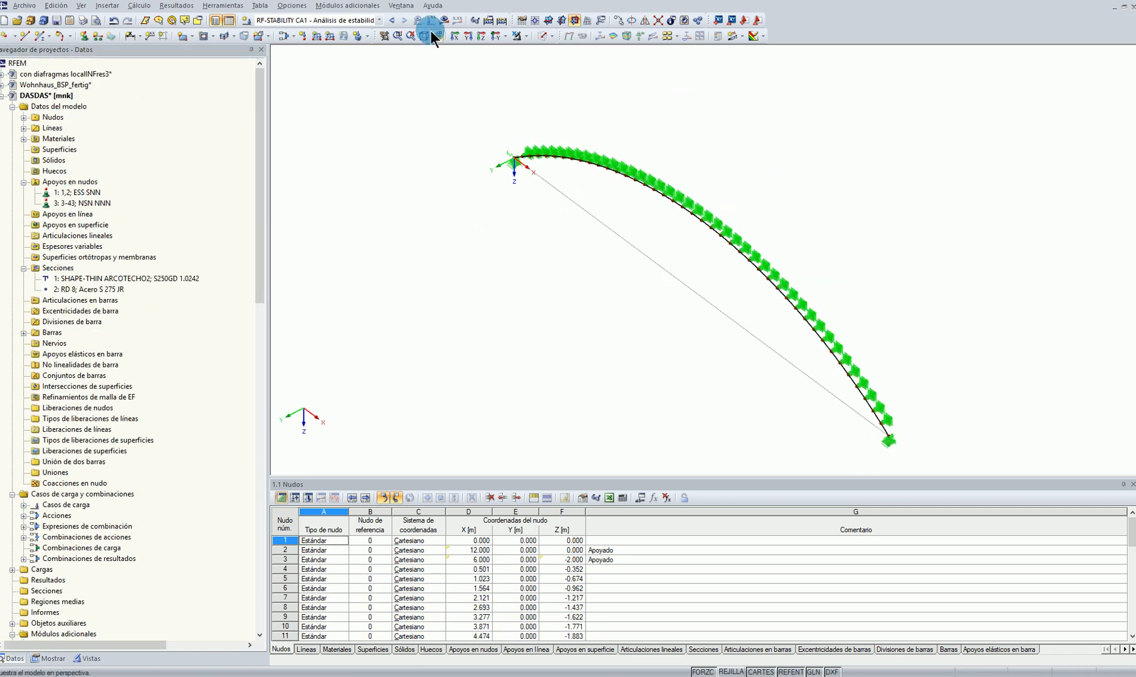
Recalculate the RF-STABILITY case and display its first eigenvector as coloured sections
left_click(446, 19)
left_click(540, 355)
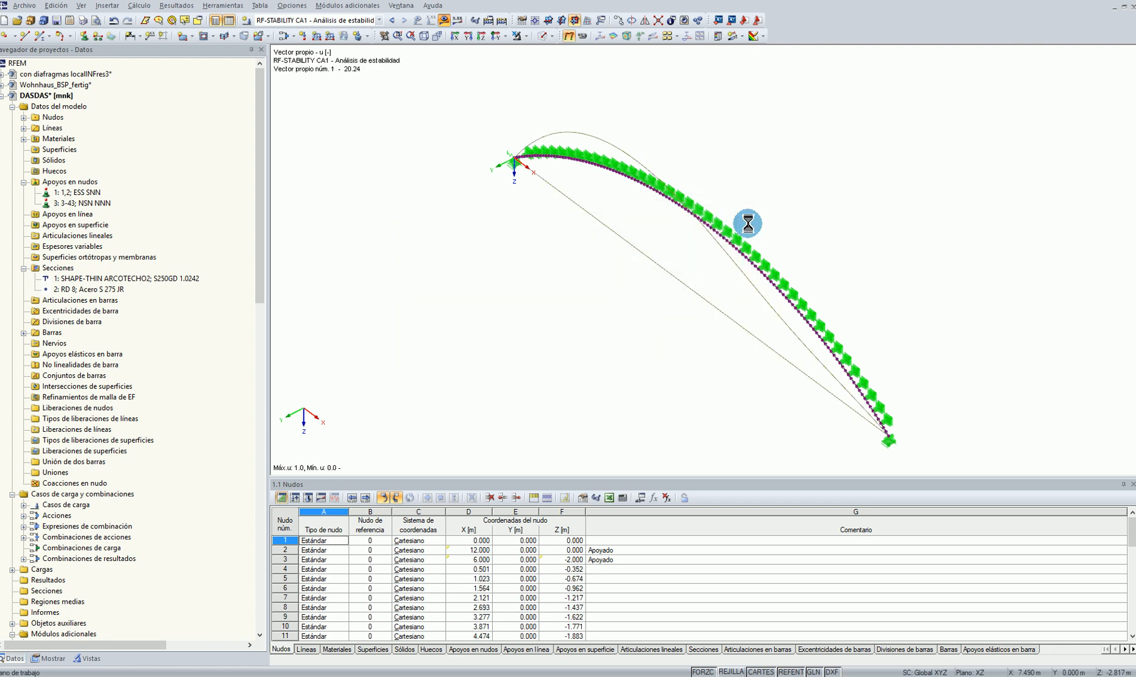
middle_click_drag(621, 345, 701, 276, "ctrl")
left_click(51, 659)
scroll(13, 424, "down", 4)
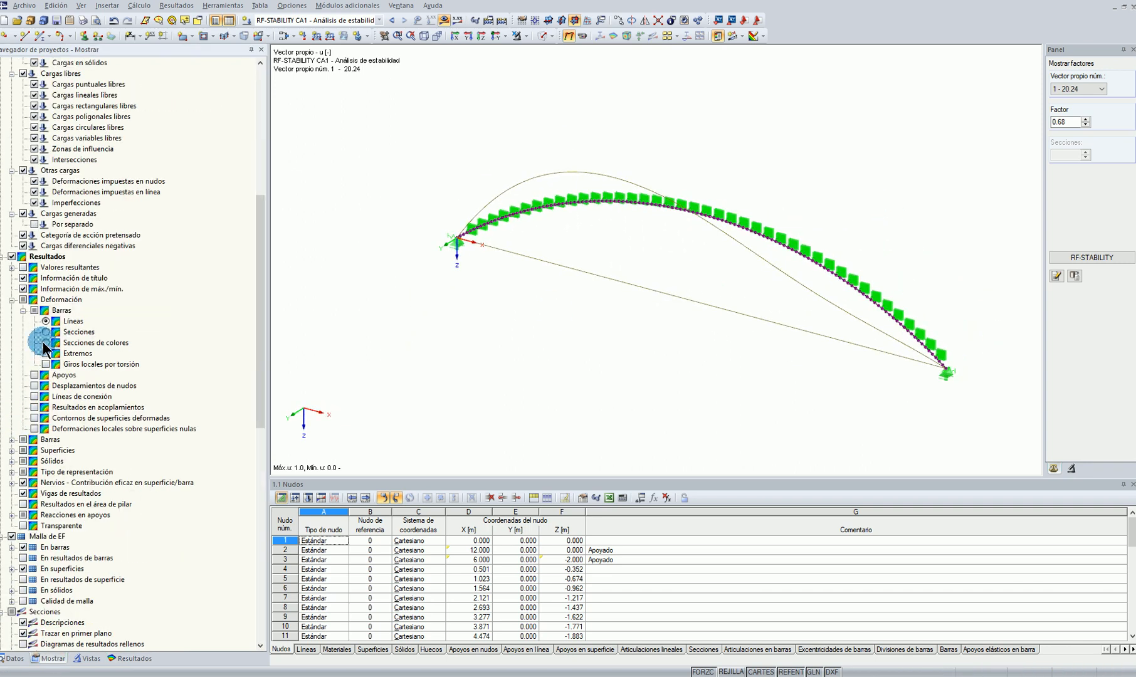
scroll(771, 269, "up", 2)
middle_click_drag(842, 314, 743, 290, "ctrl")
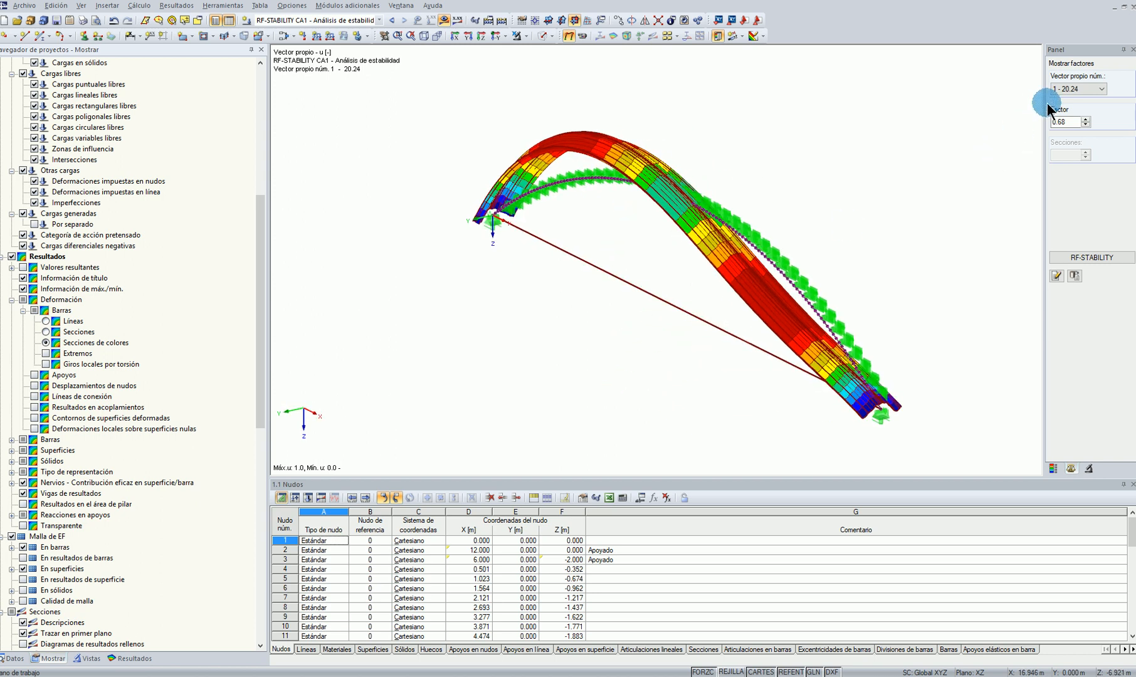
Compare the buckling shapes of eigenvectors 2 and 1 for the laterally braced arch
middle_click_drag(739, 207, 783, 212, "ctrl")
scroll(784, 211, "up", 1)
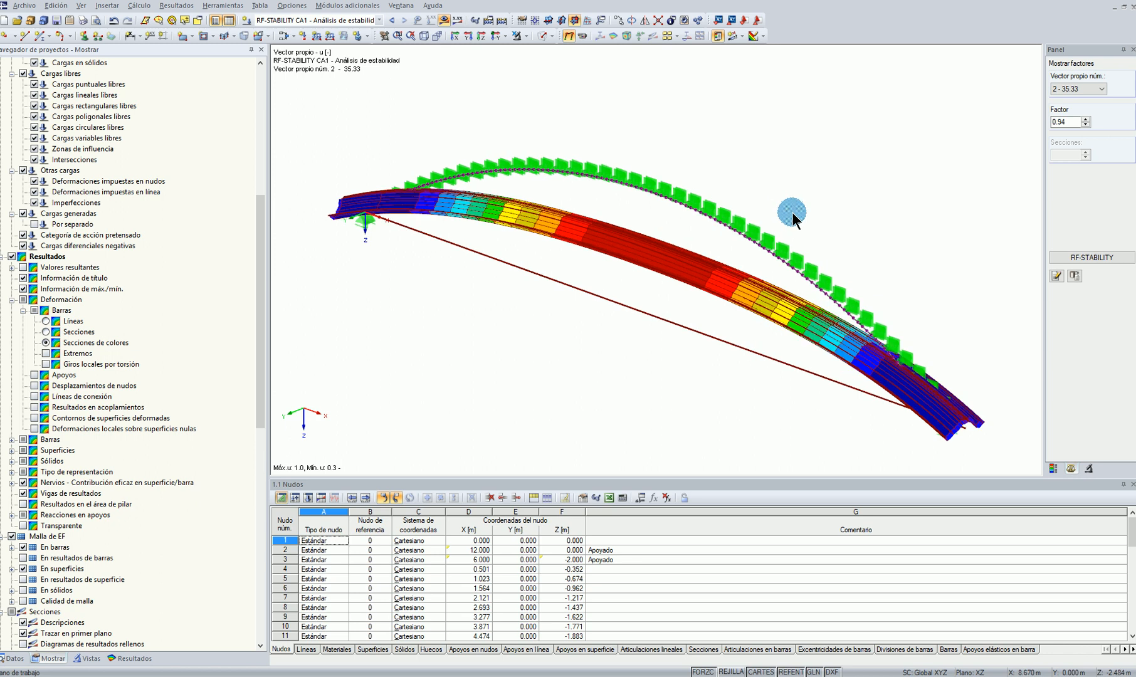
left_click(1077, 89)
left_click(1077, 97)
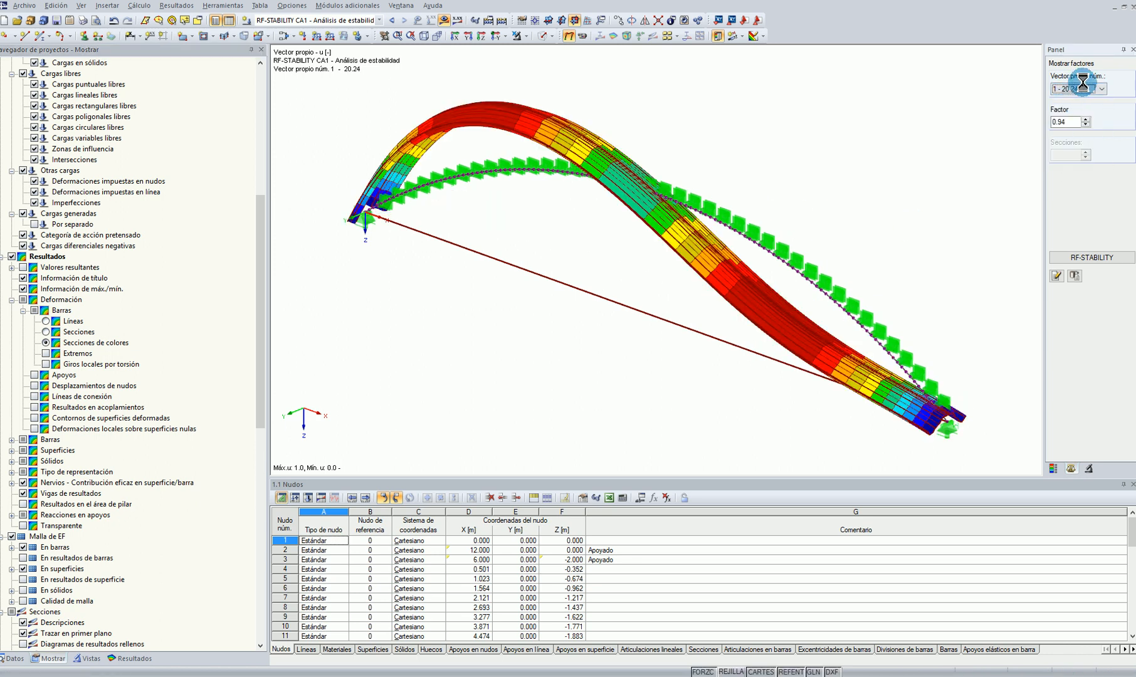
middle_click_drag(642, 311, 838, 269, "ctrl")
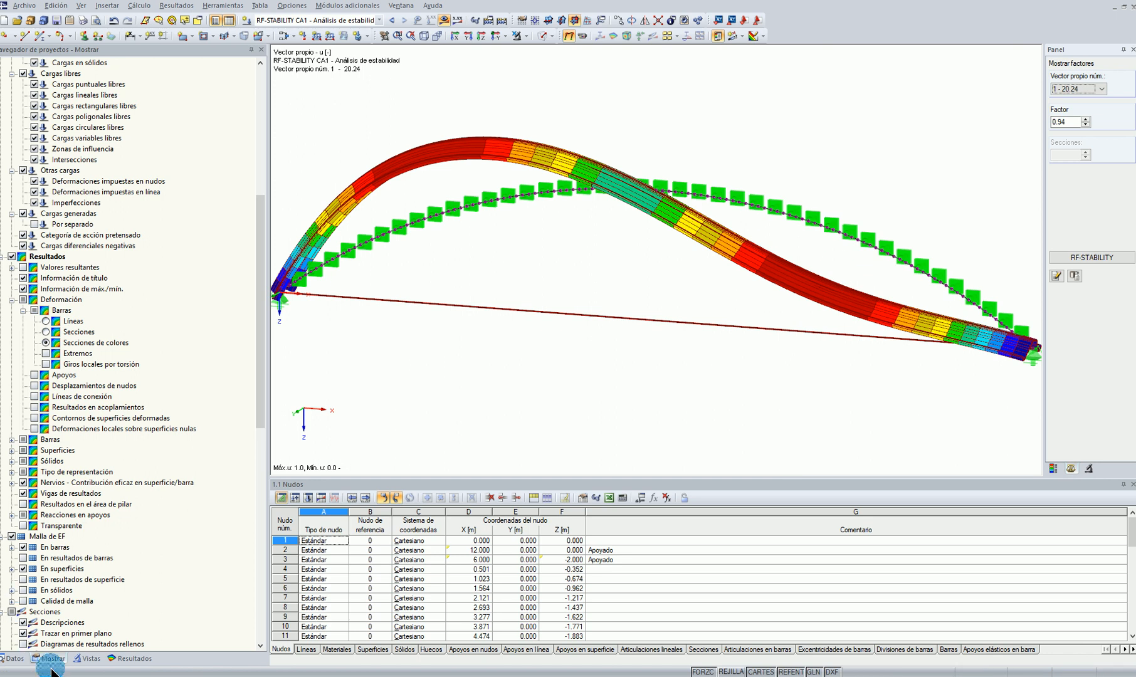
Display the first eigenvector as lines with the nodal displacements (Desplazamientos de nudos) turned on
left_click(447, 20)
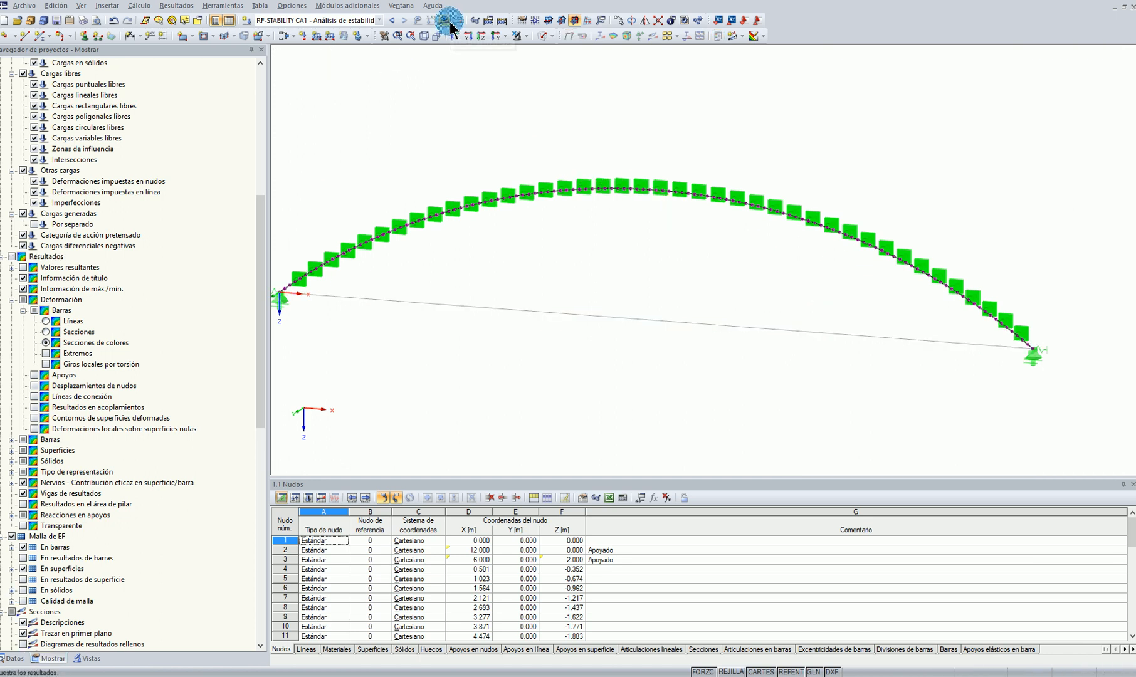
left_click(45, 322)
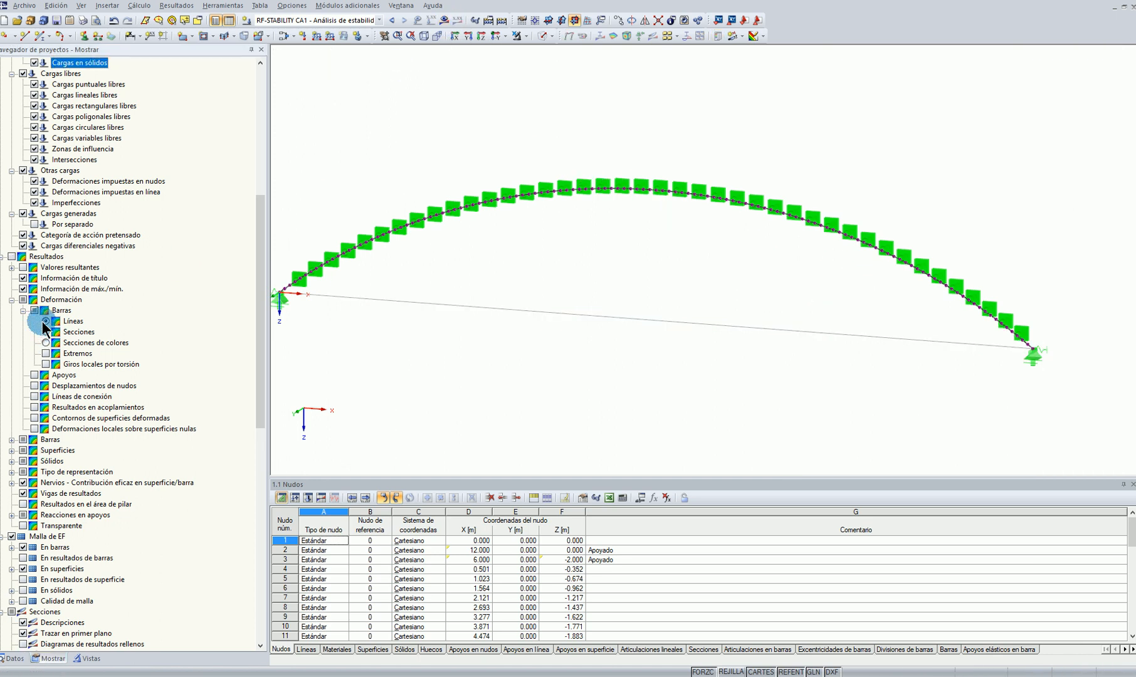
left_click(446, 20)
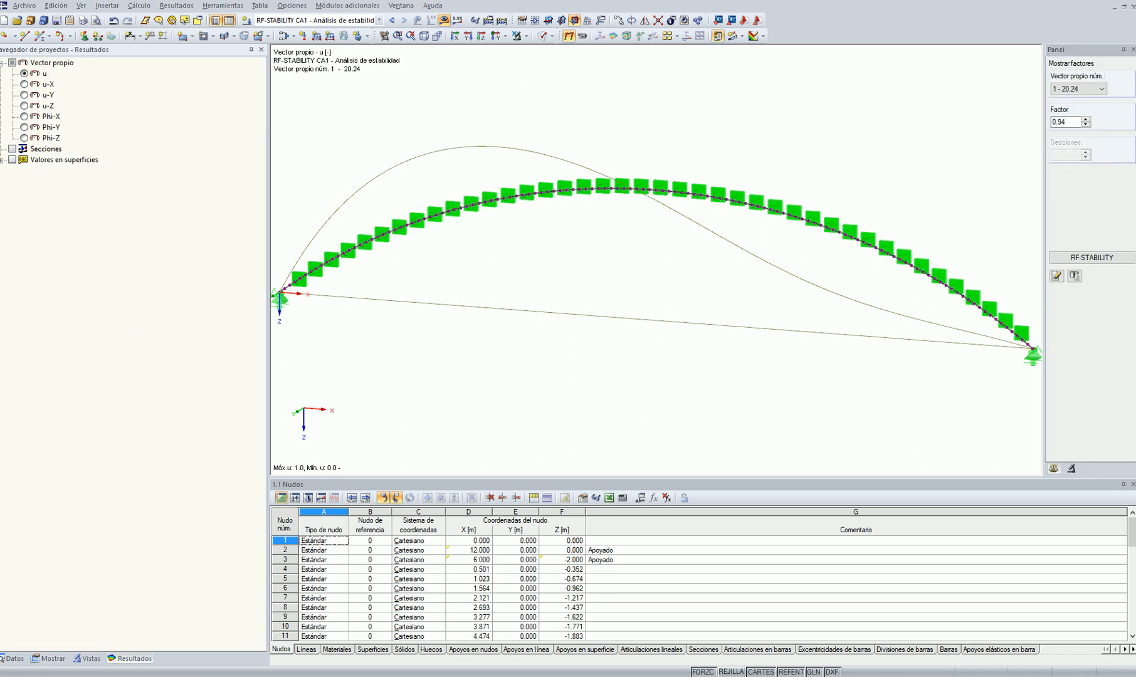
left_click(44, 658)
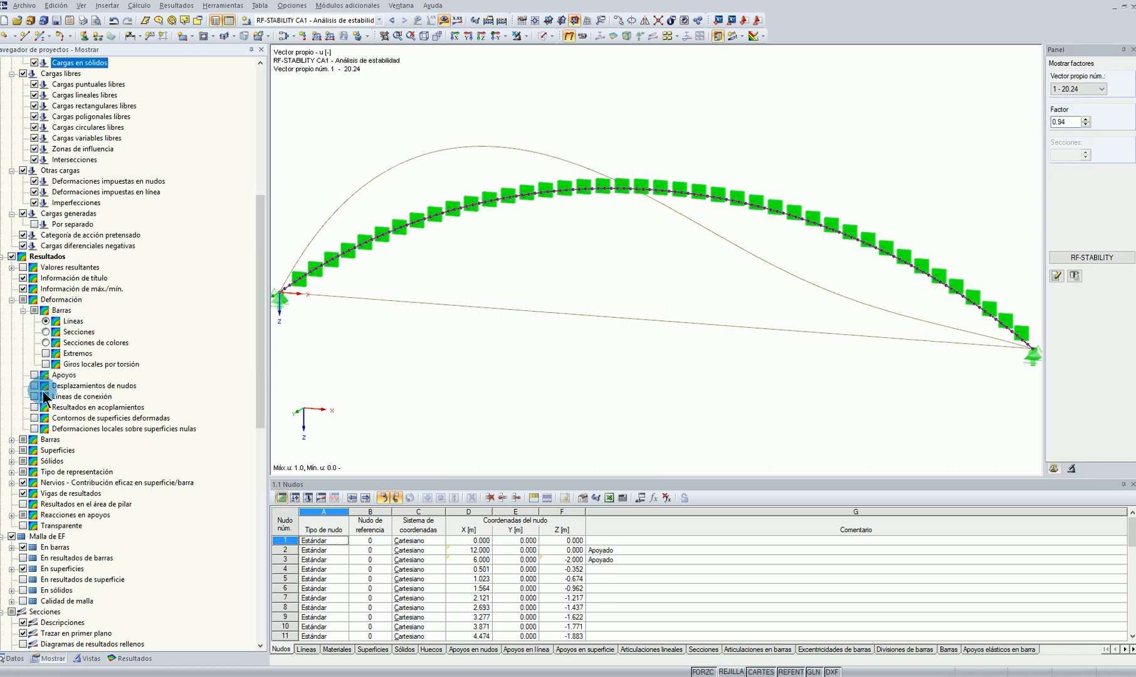
left_click(34, 385)
scroll(705, 326, "down", 1)
middle_click_drag(702, 335, 697, 394, "ctrl")
scroll(482, 231, "up", 5)
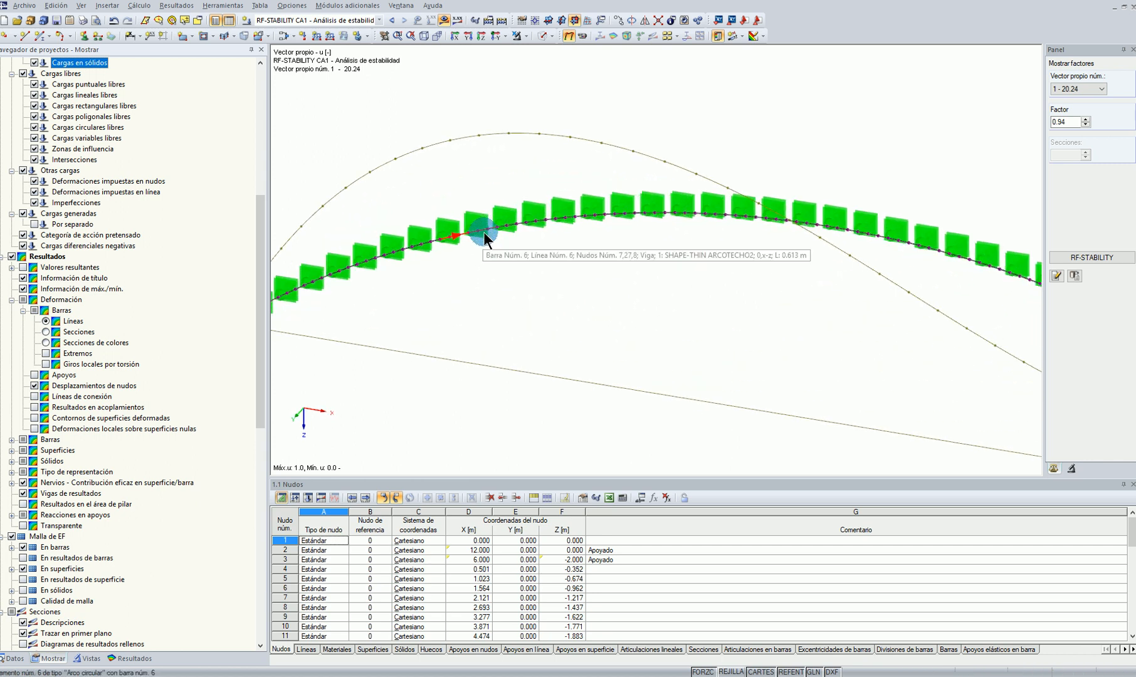
Turn on the members' local x,y,z axis systems on the deformed arch display
scroll(87, 351, "up", 10)
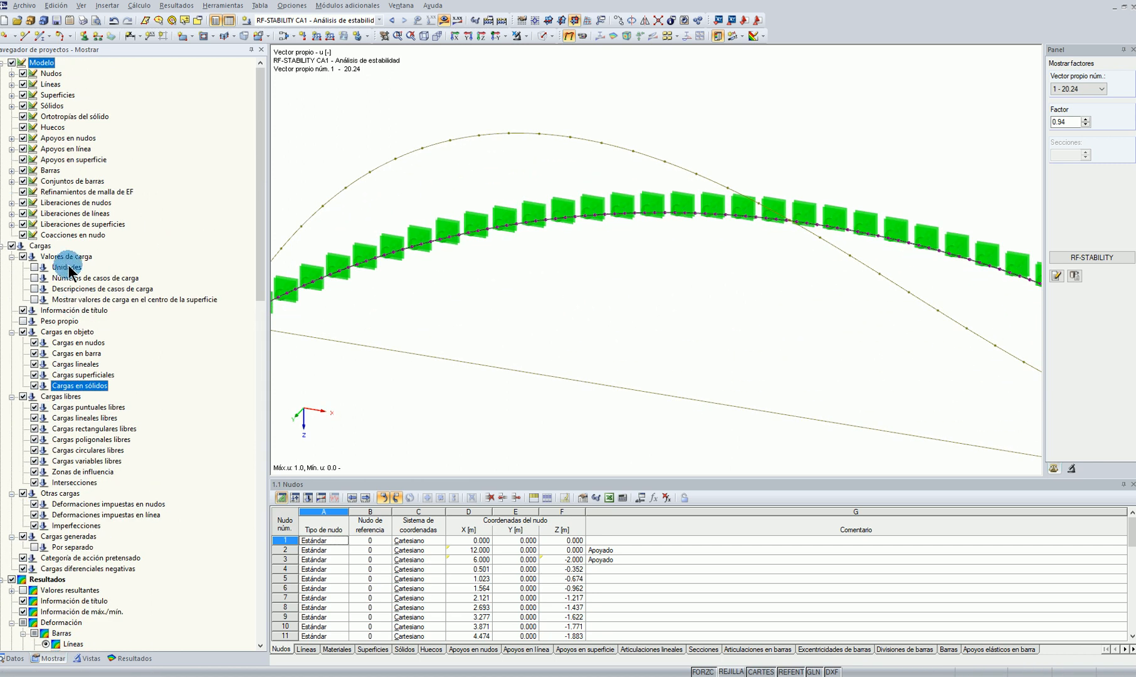
left_click(11, 170)
left_click(35, 204)
scroll(496, 248, "up", 3)
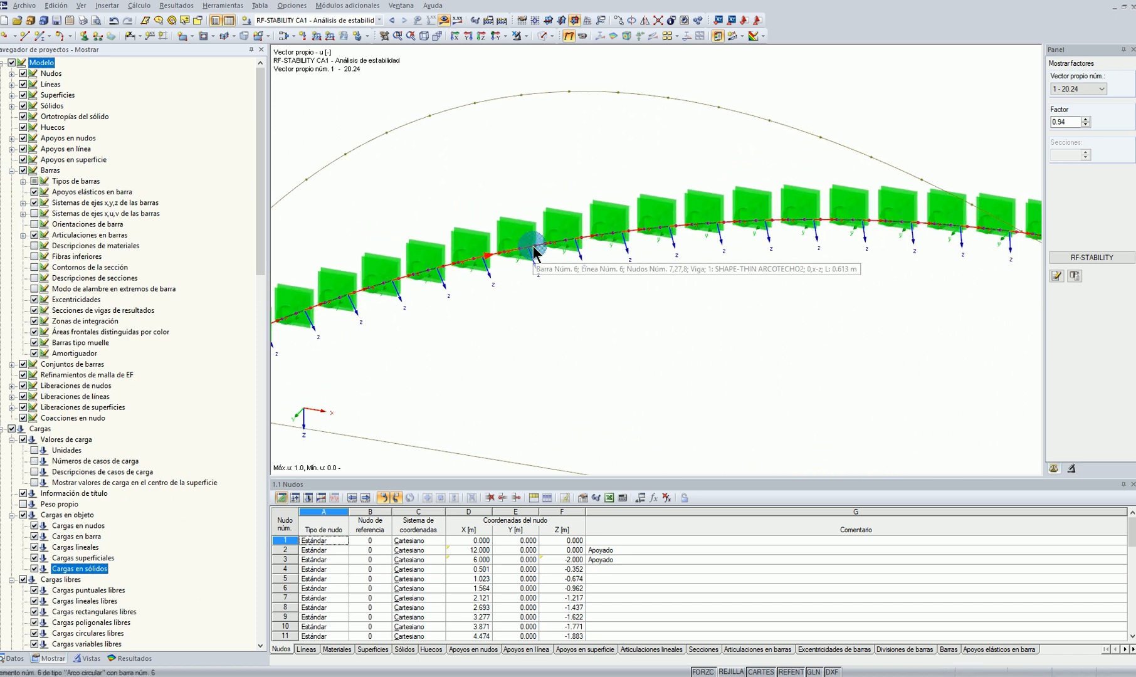
Look up the effective lengths and critical loads of member 6 in the RF-STABILITY results
left_click(1091, 257)
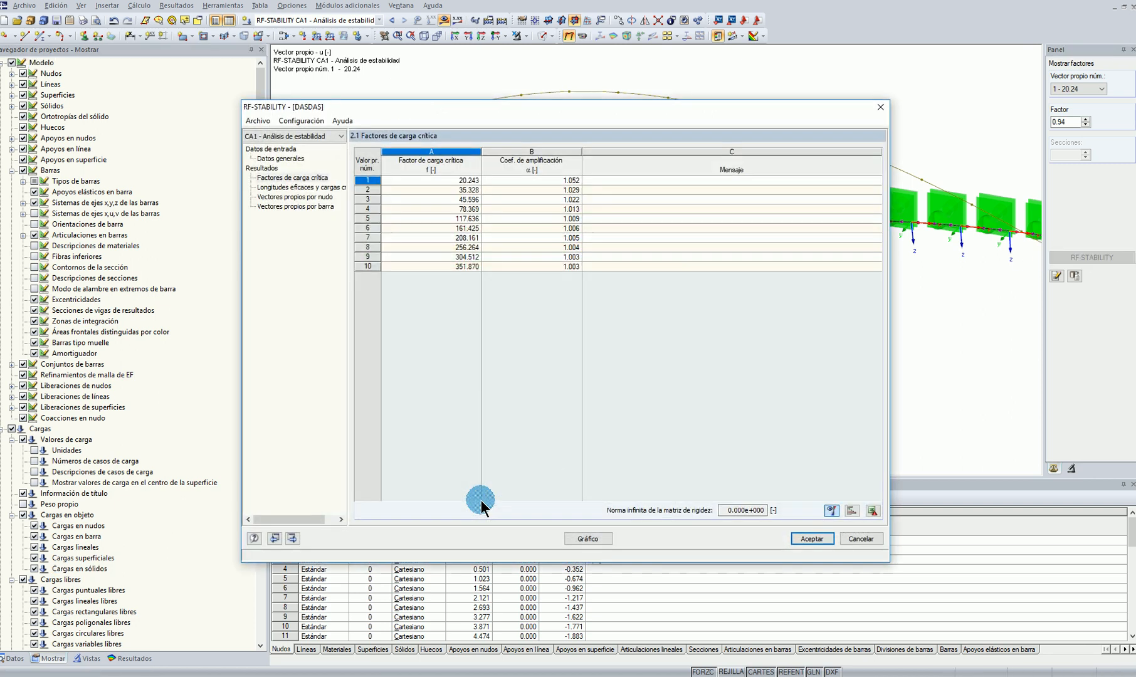
left_click(295, 187)
left_click(811, 511)
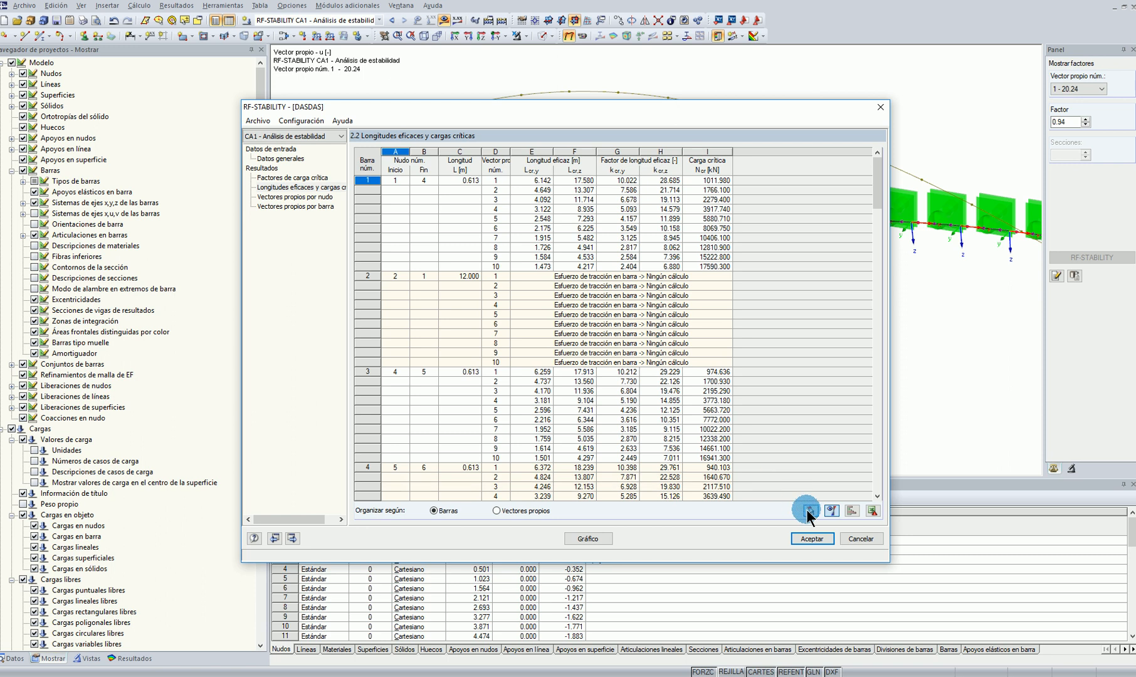
left_click(531, 248)
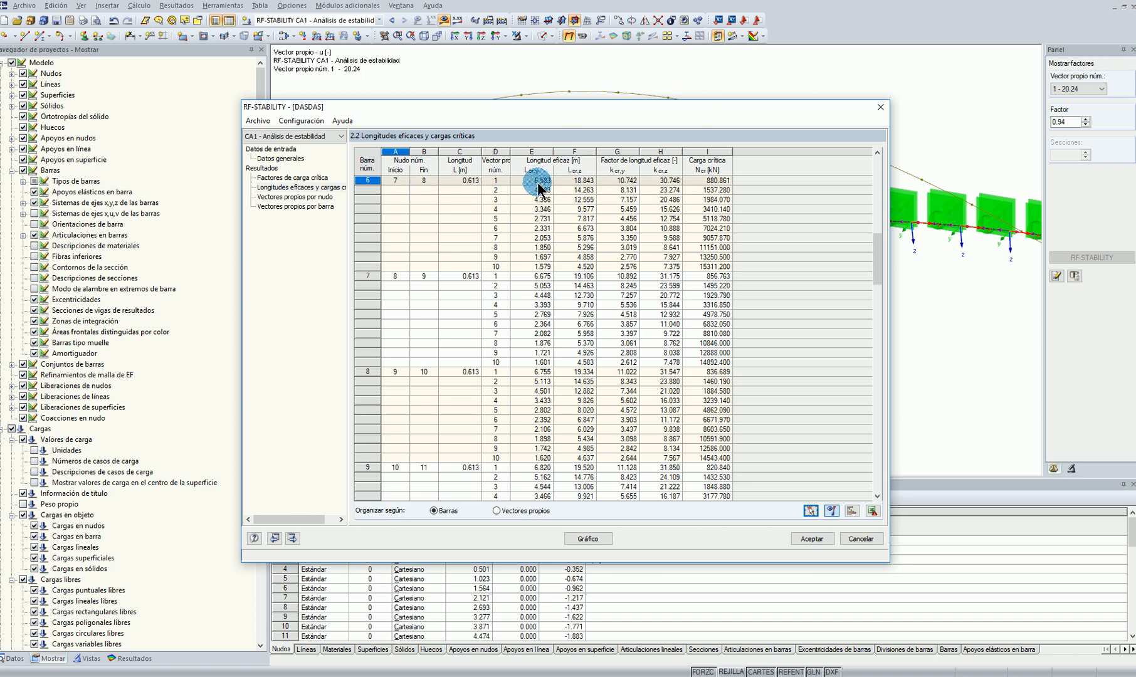
left_click(811, 539)
Display eigenvector 2 and examine its buckling shape around the arch crown
scroll(843, 376, "down", 2)
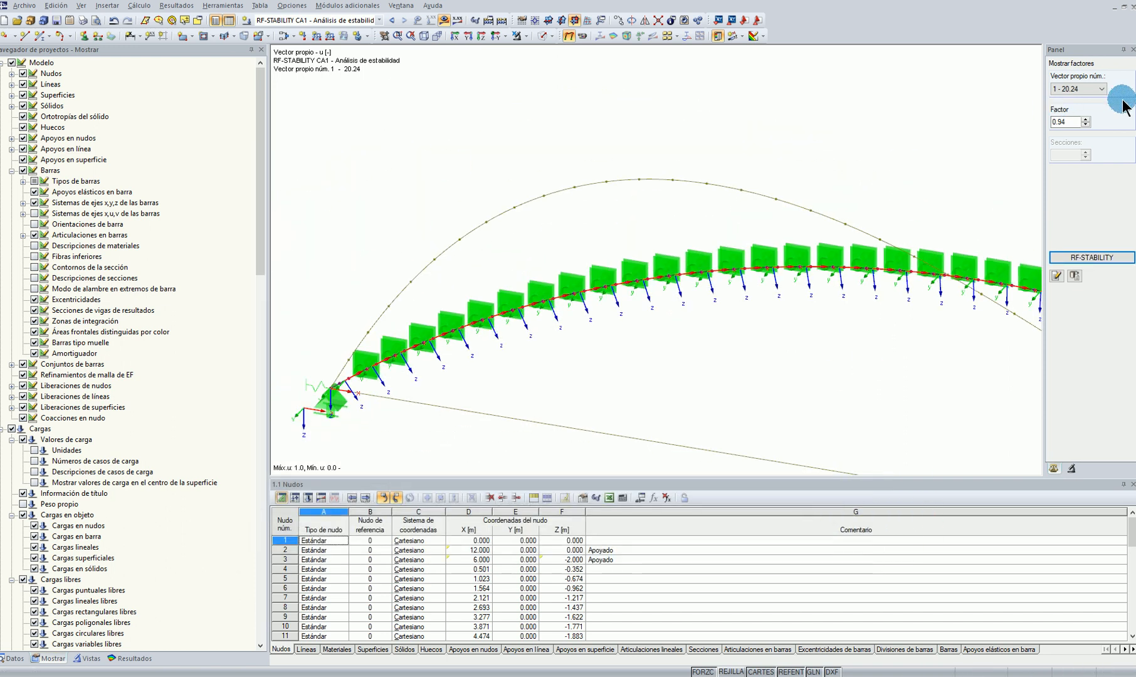
scroll(1059, 89, "down", 1)
middle_click_drag(964, 276, 785, 195)
scroll(793, 196, "down", 4)
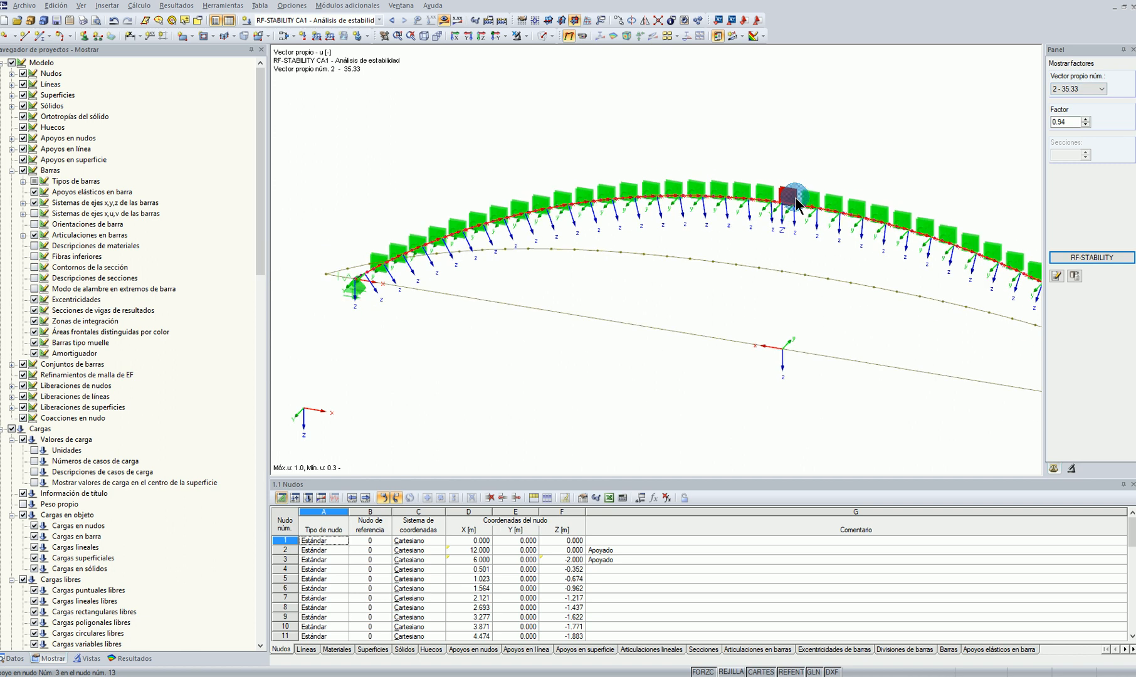
middle_click_drag(911, 295, 750, 284)
scroll(588, 167, "up", 4)
scroll(622, 169, "up", 2)
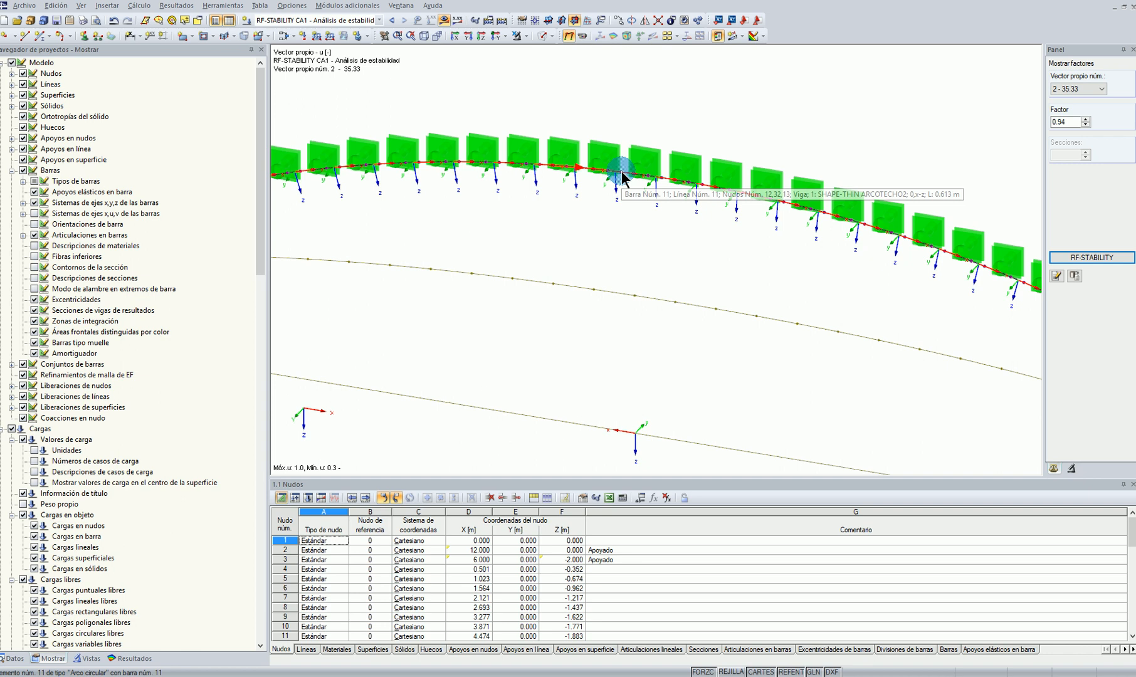
Check the effective lengths of member 12 in the RF-STABILITY results against the graphic of eigenvector 2
left_click(1103, 257)
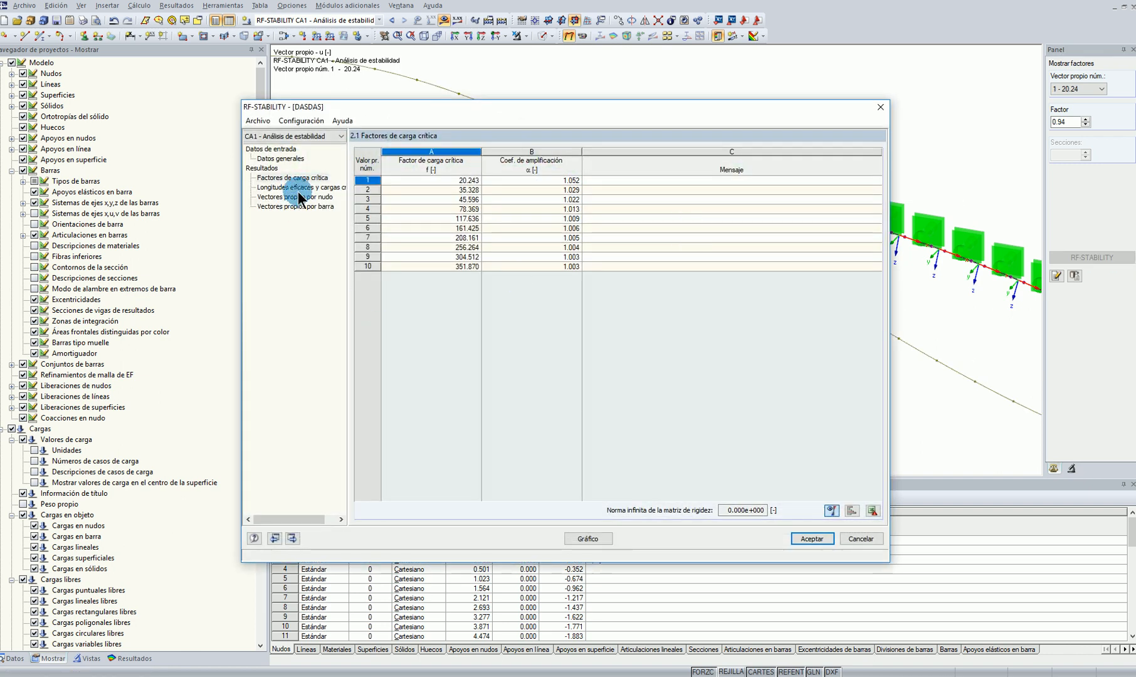
left_click(298, 188)
left_click(815, 518)
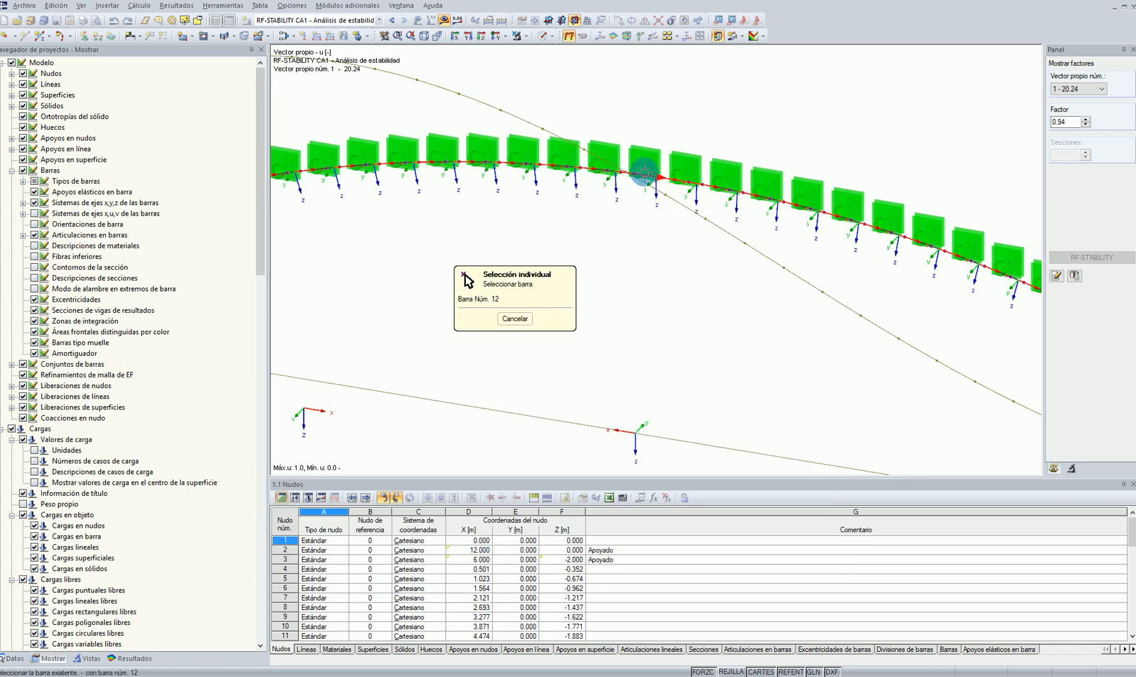
left_click(644, 171)
left_click(533, 190)
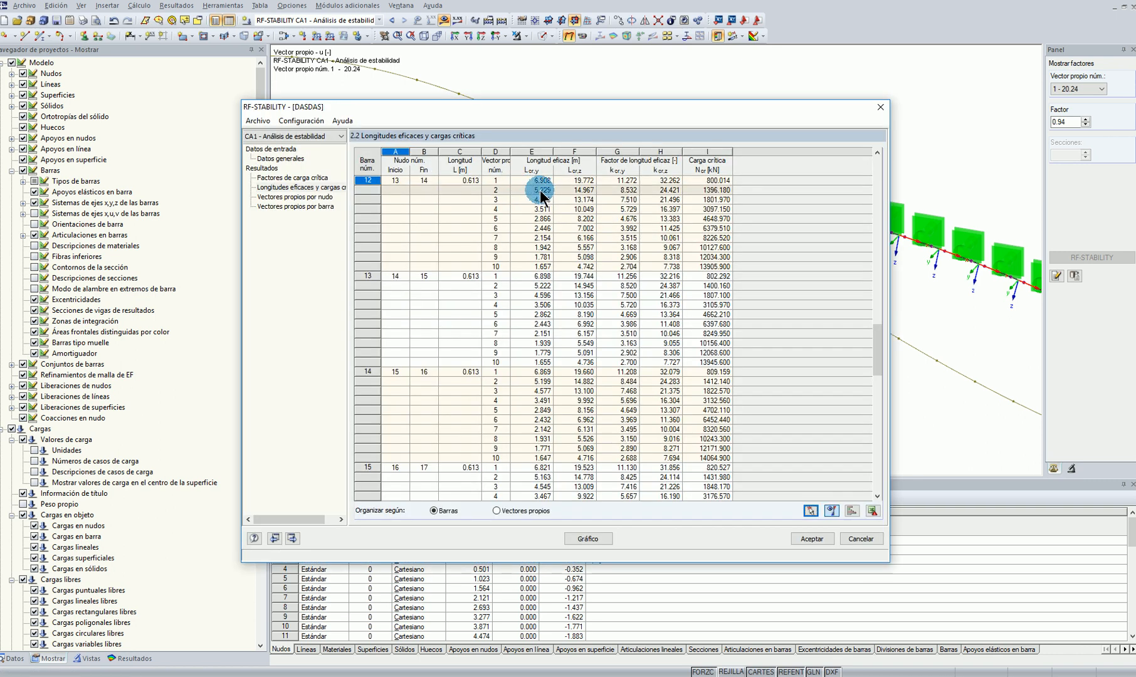
left_click(552, 190)
left_click_drag(396, 170, 618, 219)
left_click(430, 293)
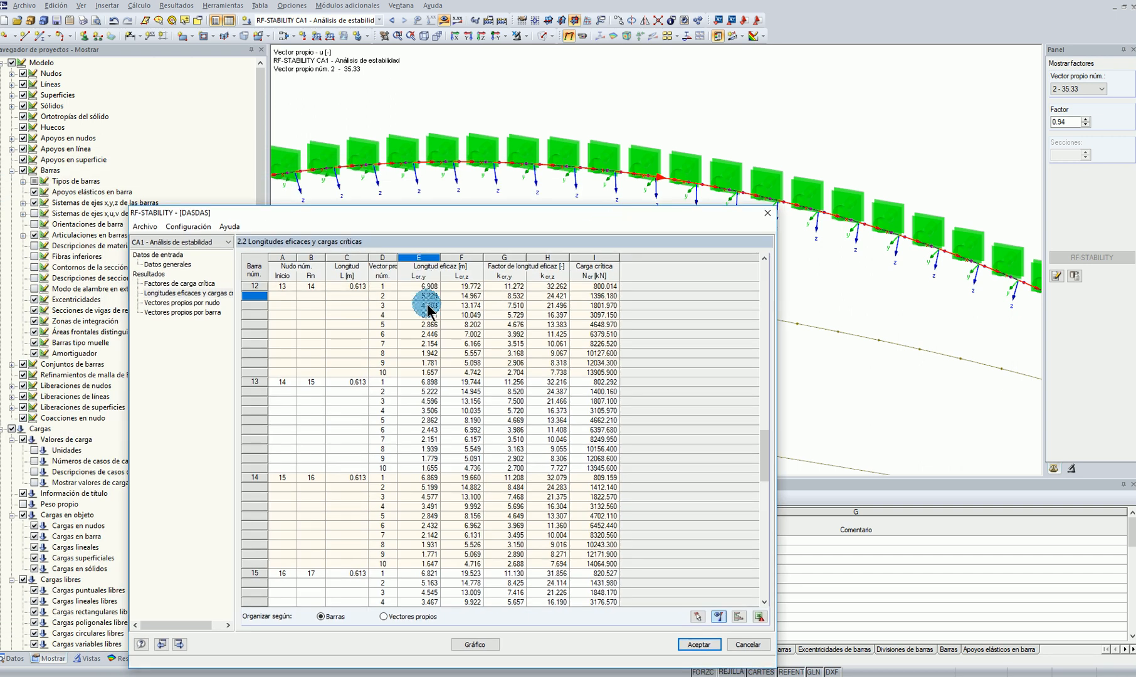
left_click(750, 644)
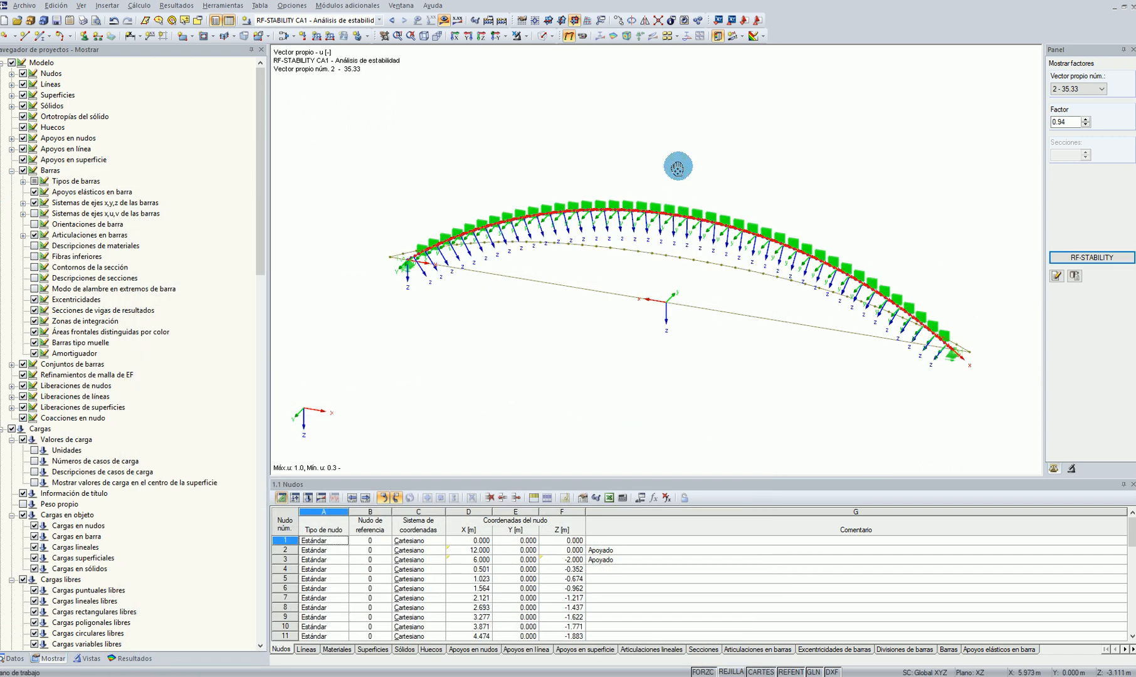
Undo the lateral node supports and the subdivision of the arch member
left_click(112, 21)
left_click(536, 360)
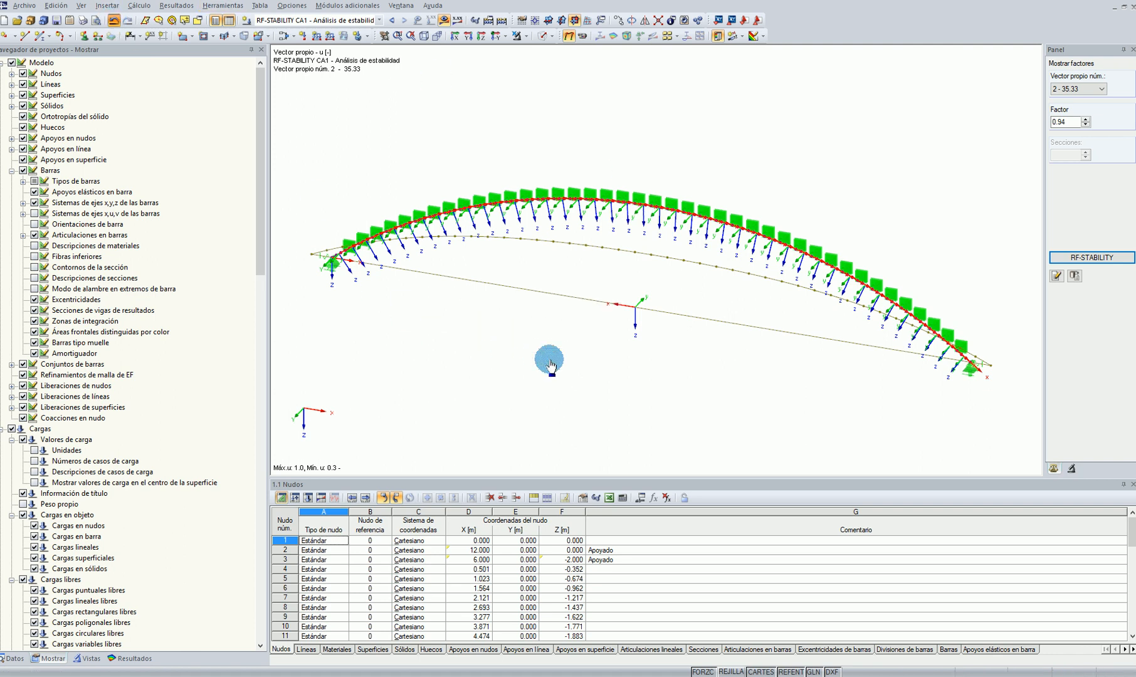
left_click(114, 20)
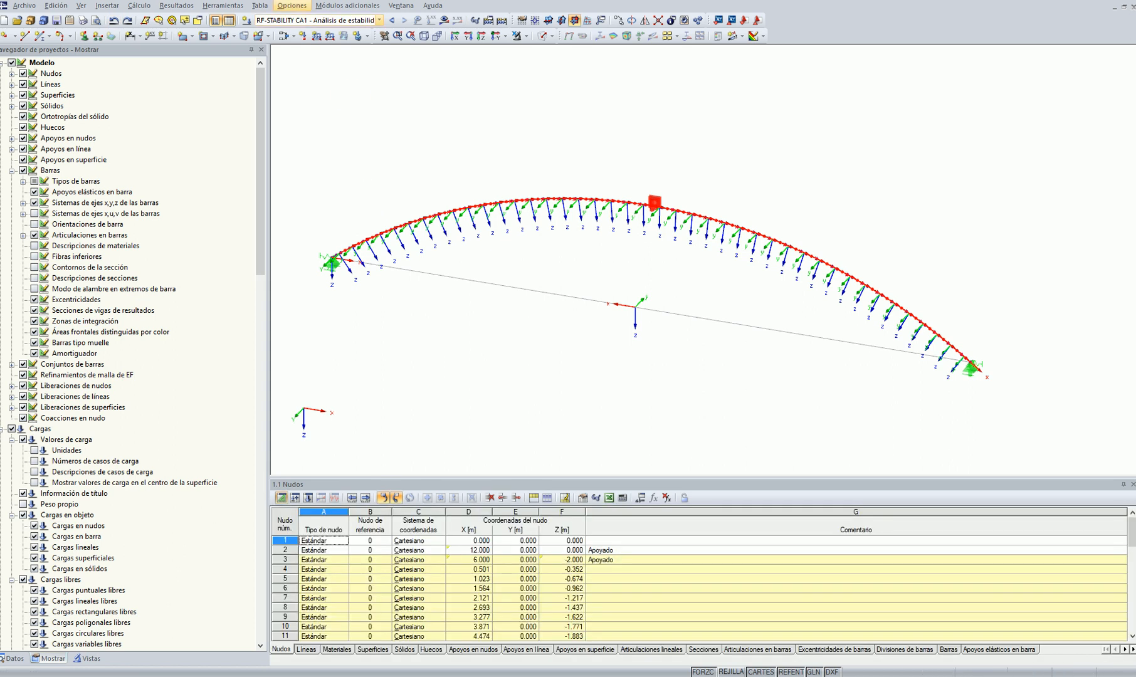
left_click(114, 20)
left_click(852, 360)
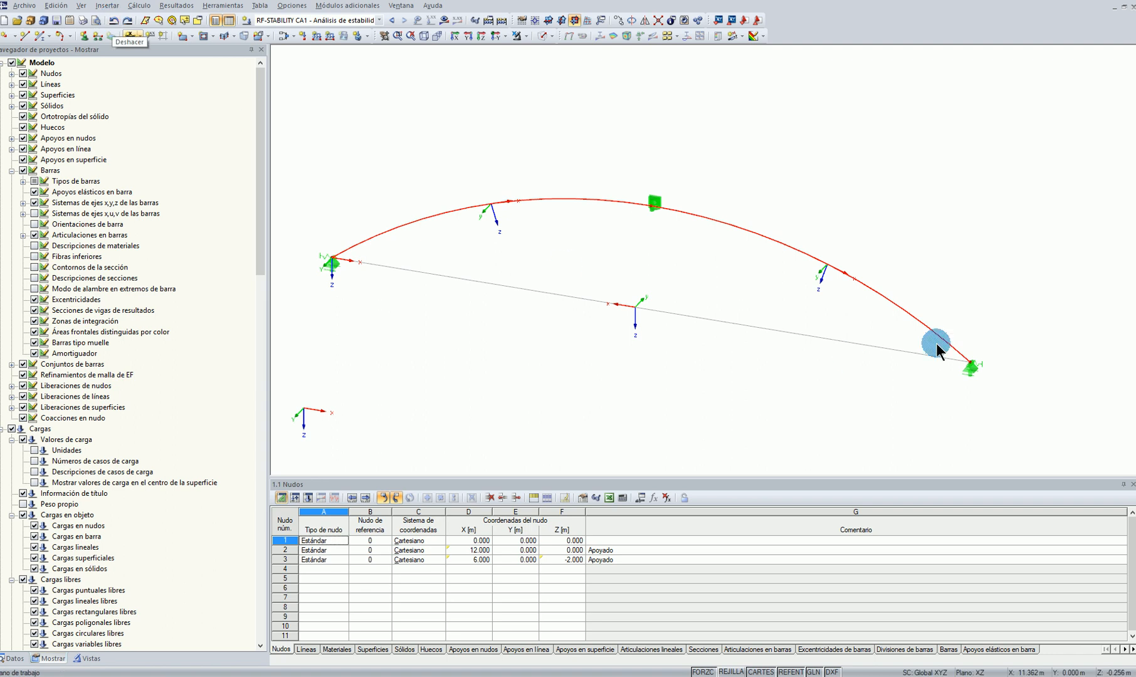
Show the work plane grid and copy the tied arch 15 m along the X axis
left_click(730, 674)
scroll(813, 446, "down", 1)
middle_click_drag(812, 446, 581, 325)
scroll(580, 325, "down", 1)
left_click_drag(291, 166, 802, 362)
left_click_drag(310, 234, 759, 297, "ctrl")
Generate surfaces from the copied arch member
right_click(837, 274)
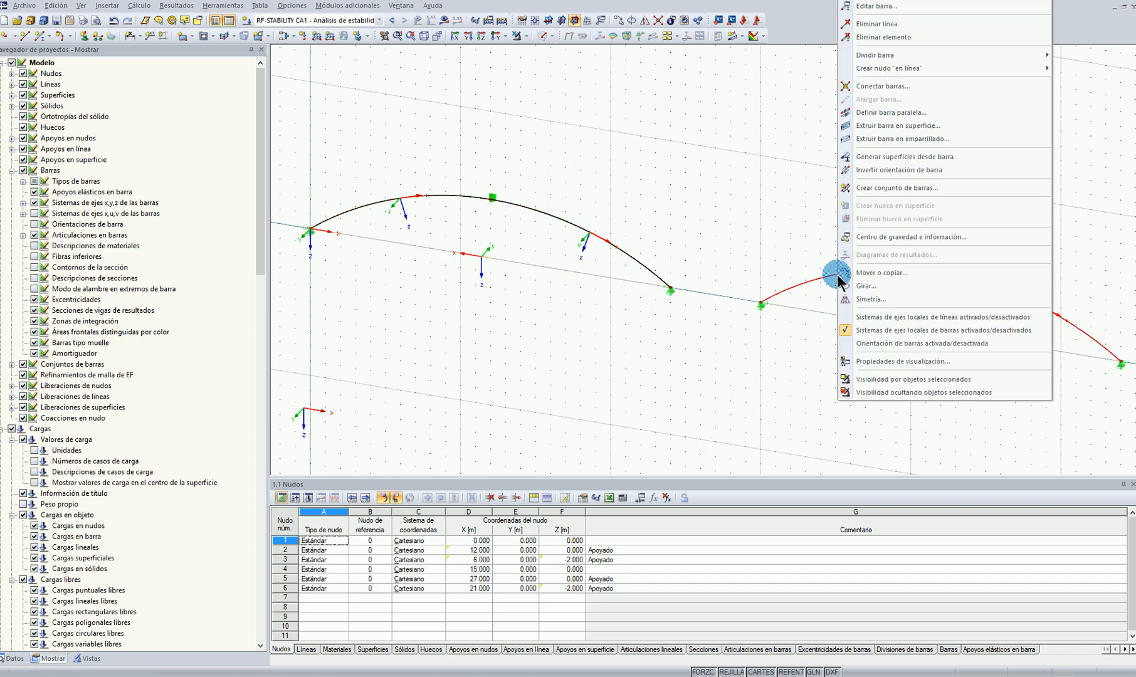
left_click(887, 156)
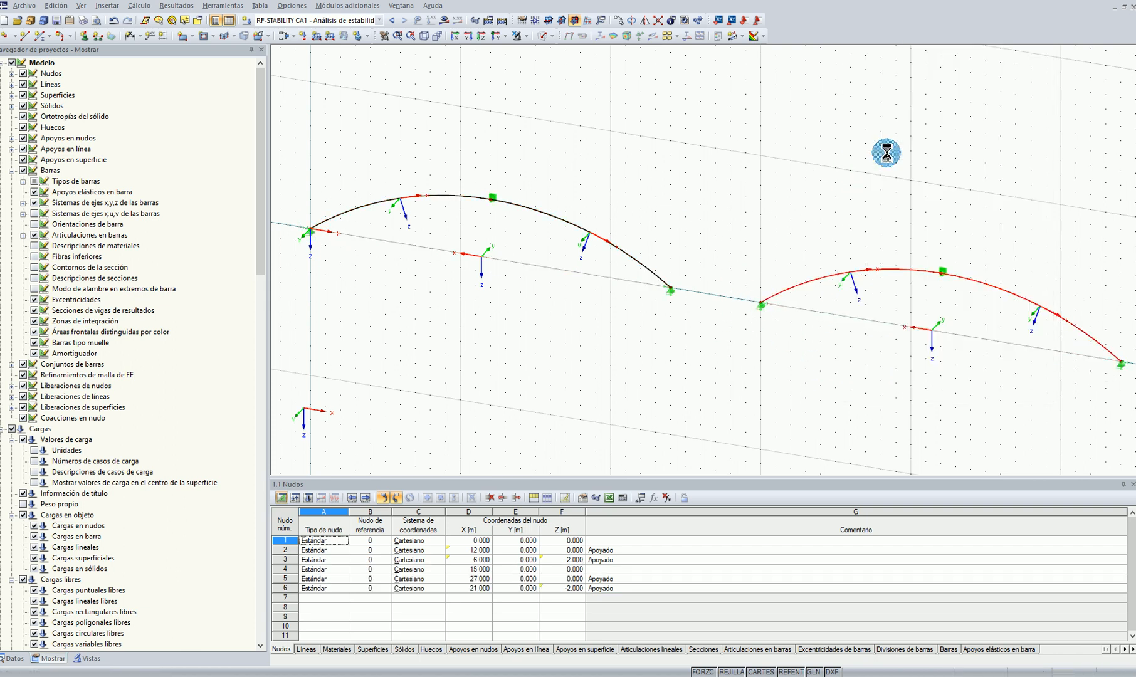
scroll(1091, 281, "up", 8)
middle_click_drag(1081, 274, 515, 157, "ctrl")
scroll(1002, 432, "up", 2)
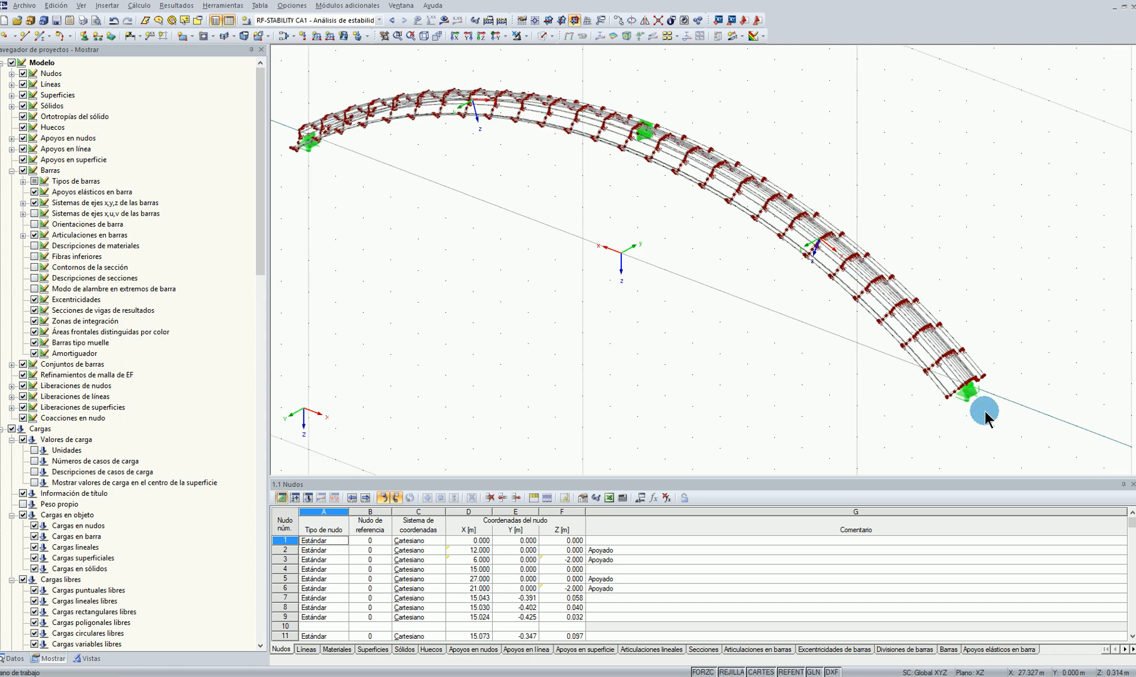
Delete the nodal supports carried over to the surface-modelled arch
left_click_drag(790, 355, 736, 270)
middle_click_drag(614, 268, 686, 333)
scroll(750, 250, "up", 8)
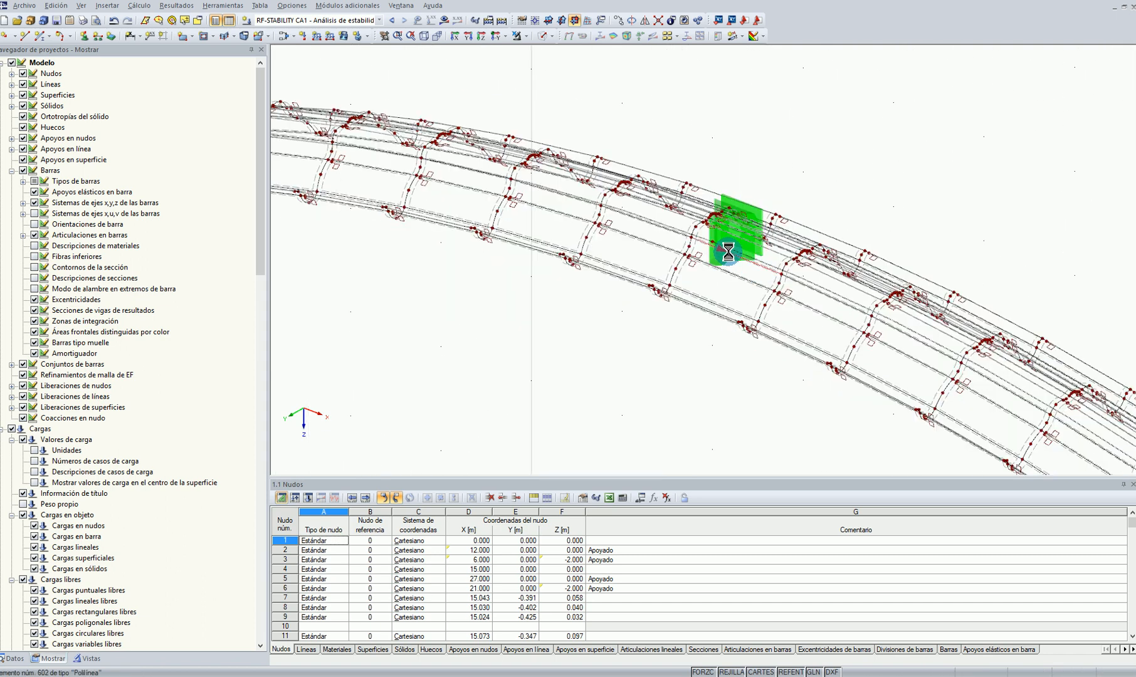
scroll(809, 201, "down", 8)
scroll(363, 224, "up", 6)
left_click(685, 209)
key("Delete")
Copy the whole surface-modelled arch 10 times with a displacement of -0.850 m in Y, picked between its two edge corner points
scroll(768, 278, "down", 6)
scroll(769, 277, "down", 3)
middle_click_drag(911, 376, 862, 286)
left_click_drag(654, 116, 1059, 352)
scroll(1066, 345, "up", 3)
middle_click_drag(1049, 337, 903, 323)
scroll(901, 325, "up", 5)
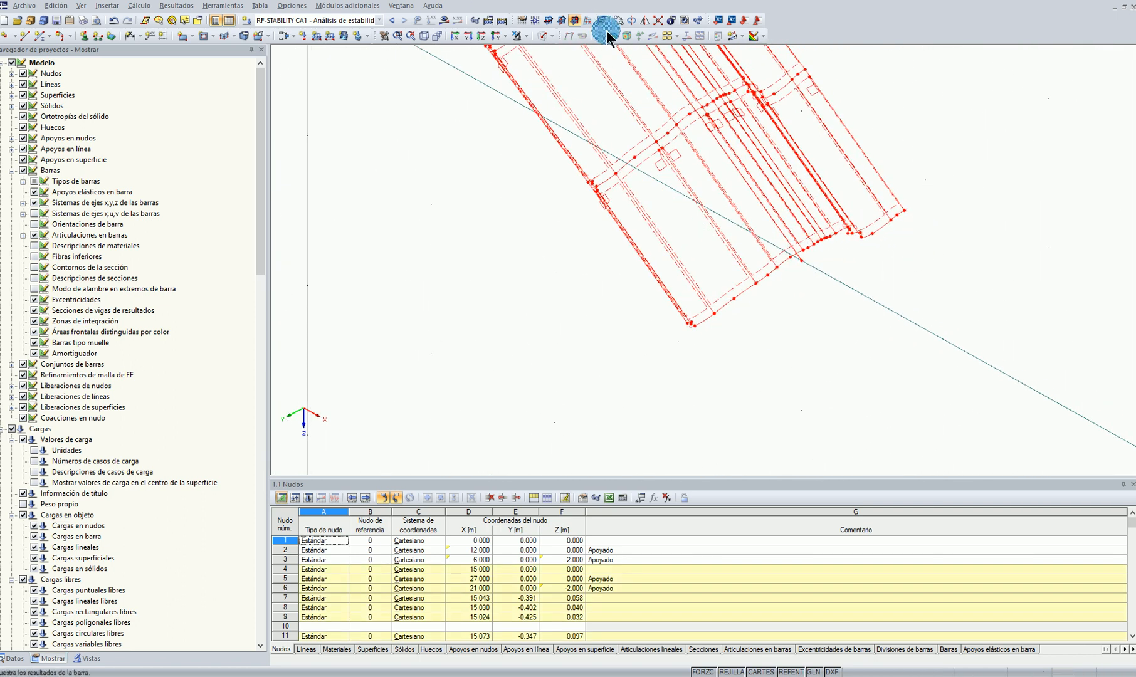
left_click(691, 232)
left_click(430, 344)
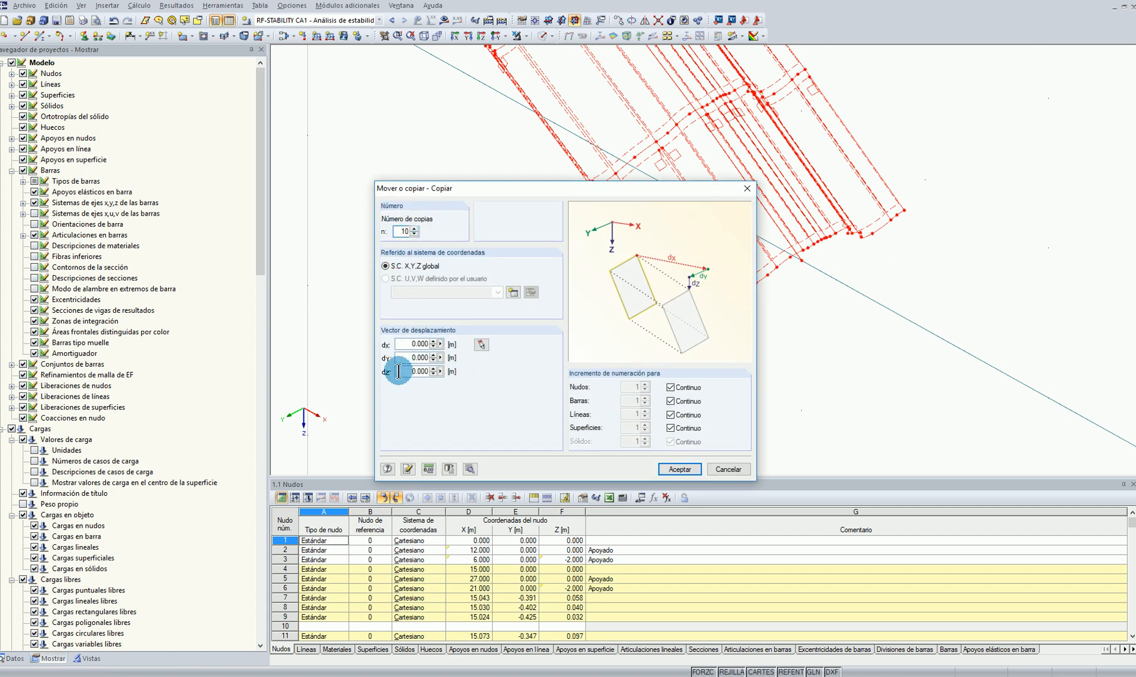
left_click(471, 350)
scroll(696, 313, "up", 3)
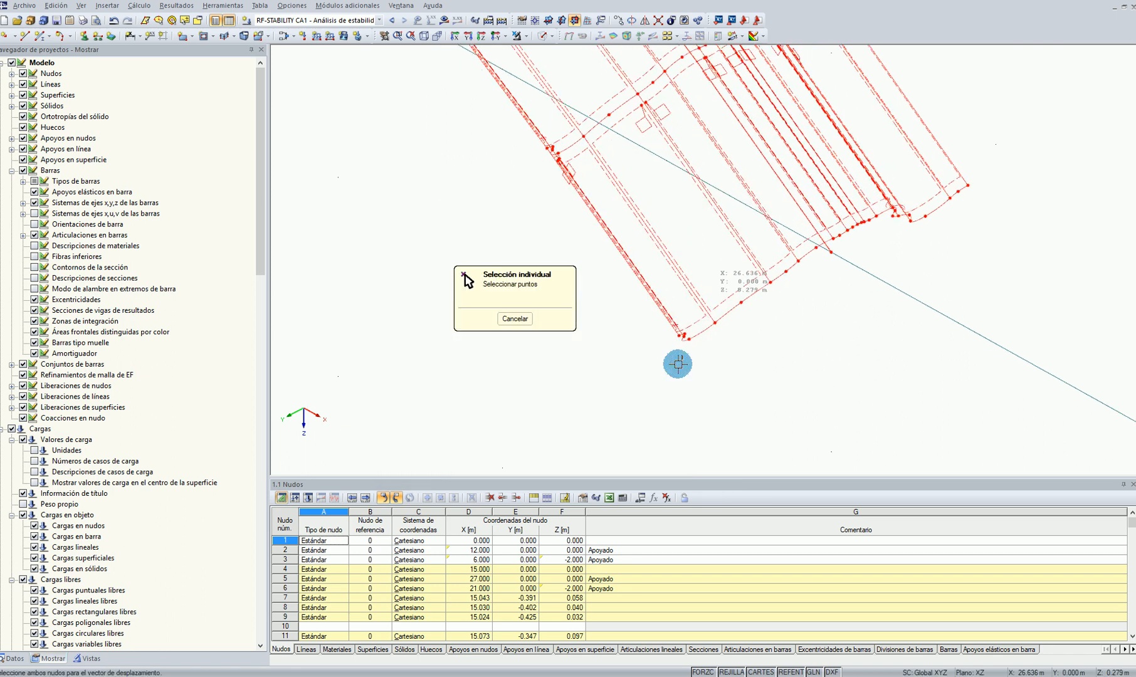
left_click(670, 331)
scroll(662, 353, "down", 3)
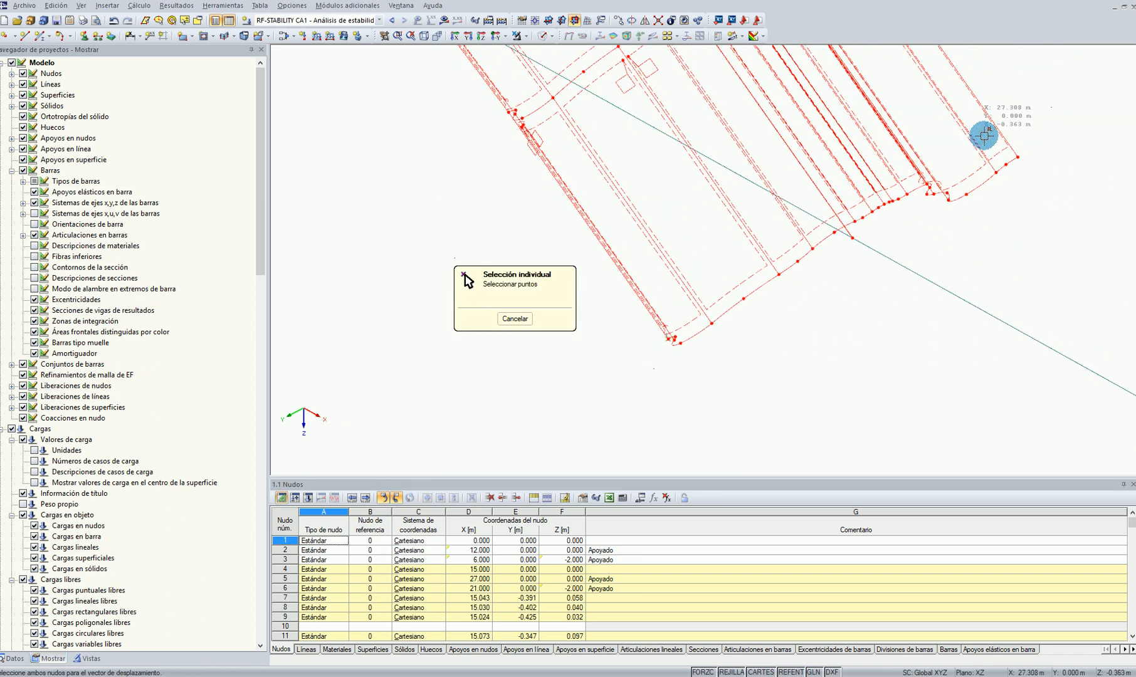
scroll(1037, 154, "up", 1)
left_click(1018, 157)
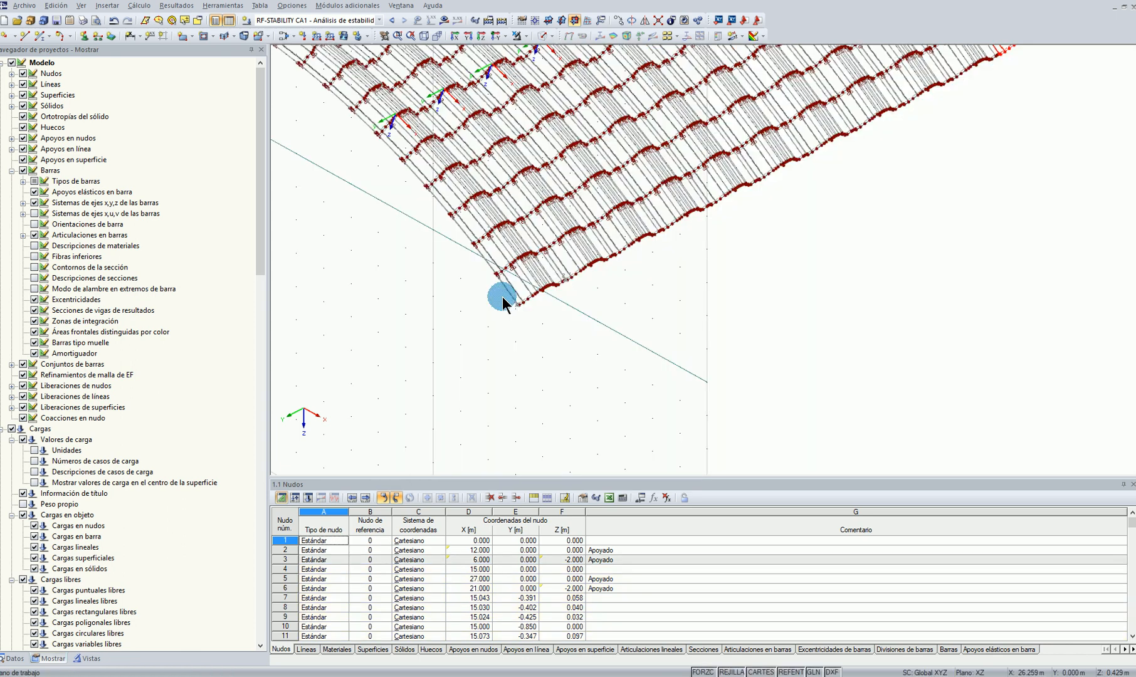
Examine the roof formed by the adjacent arch copies, including its profile ribs and end edges
scroll(503, 297, "down", 6)
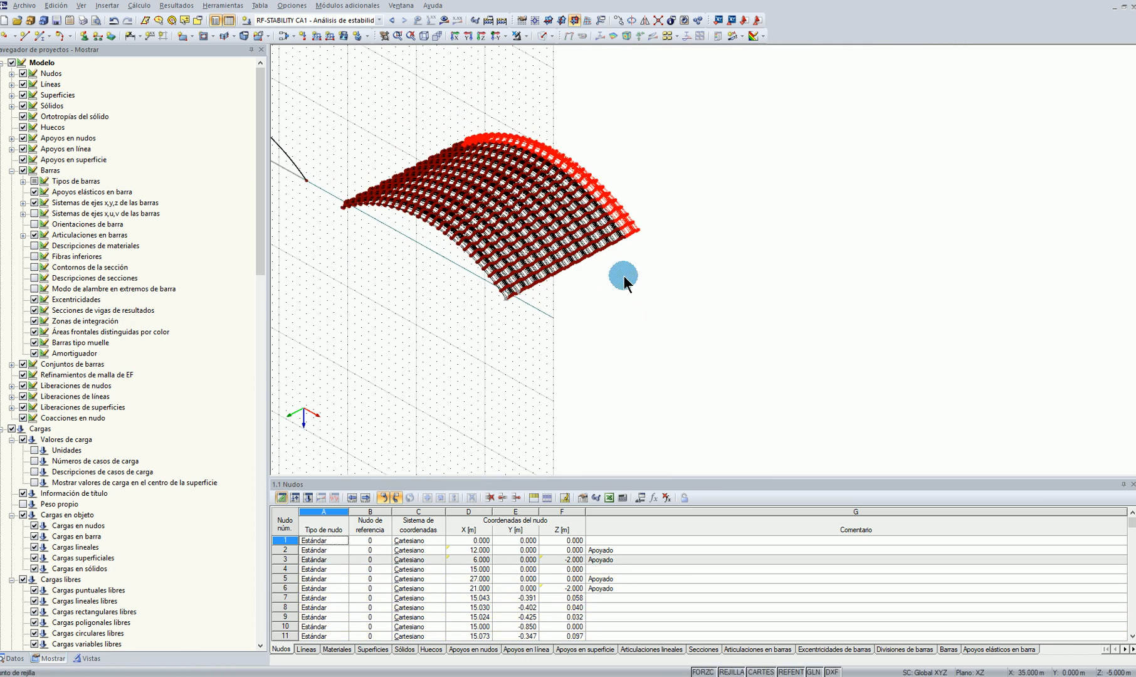
scroll(591, 299, "up", 4)
left_click(592, 296)
middle_click_drag(592, 296, 530, 365, "ctrl")
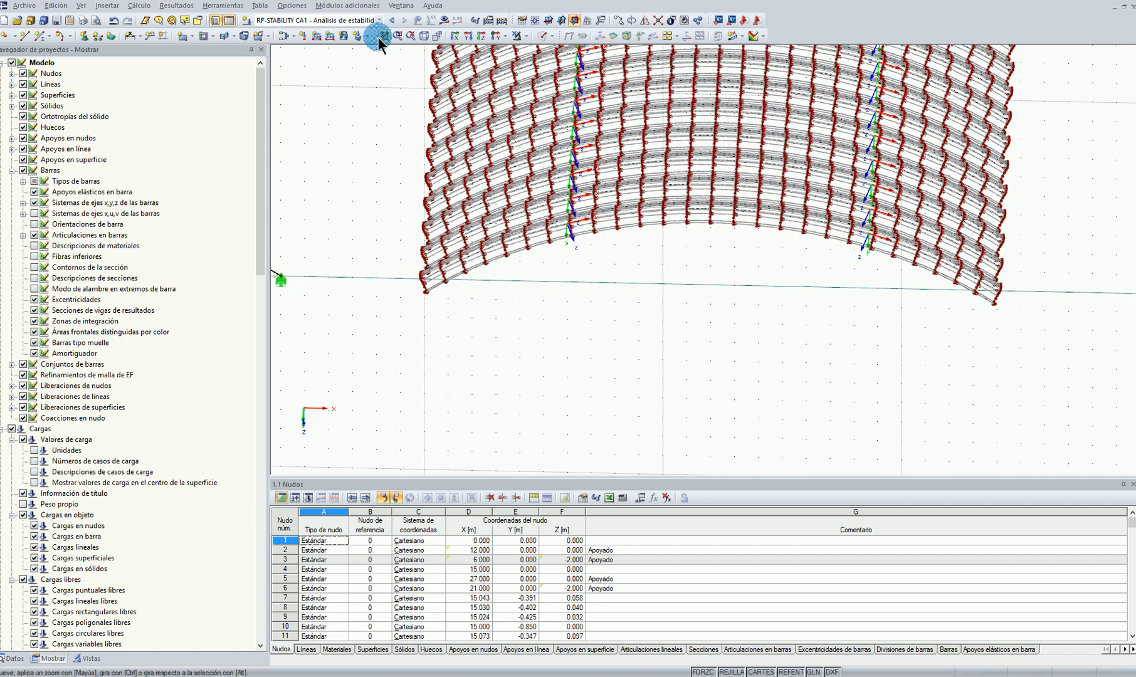
middle_click_drag(409, 254, 422, 269, "ctrl")
scroll(780, 320, "up", 3)
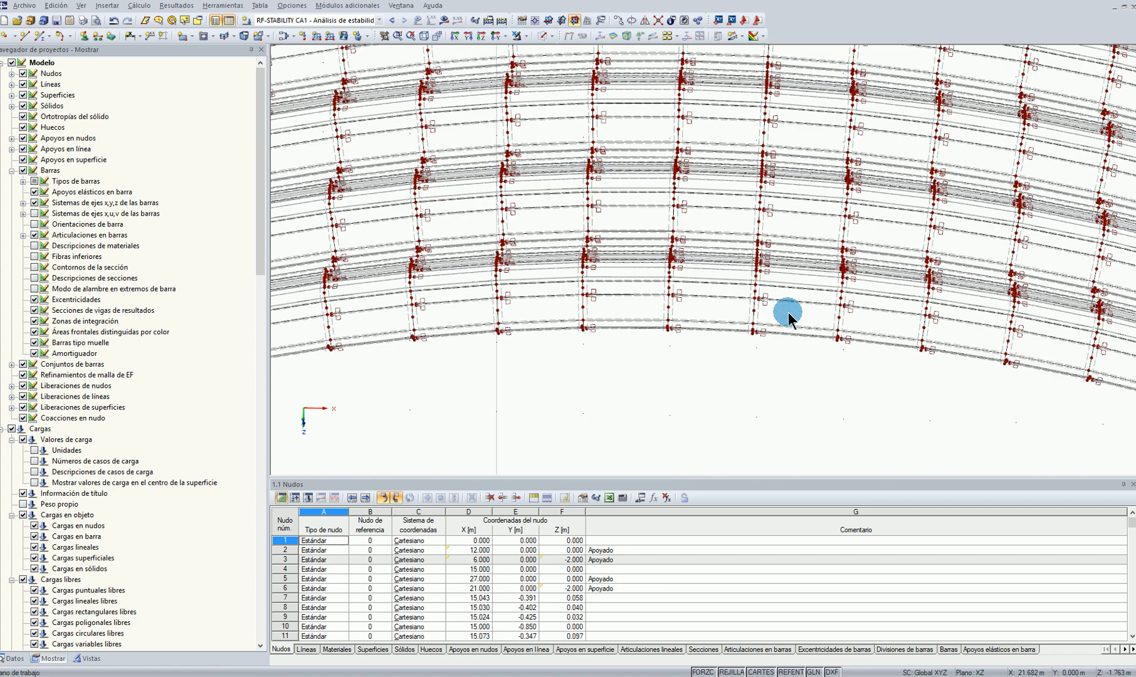
scroll(716, 252, "down", 4)
scroll(520, 337, "up", 4)
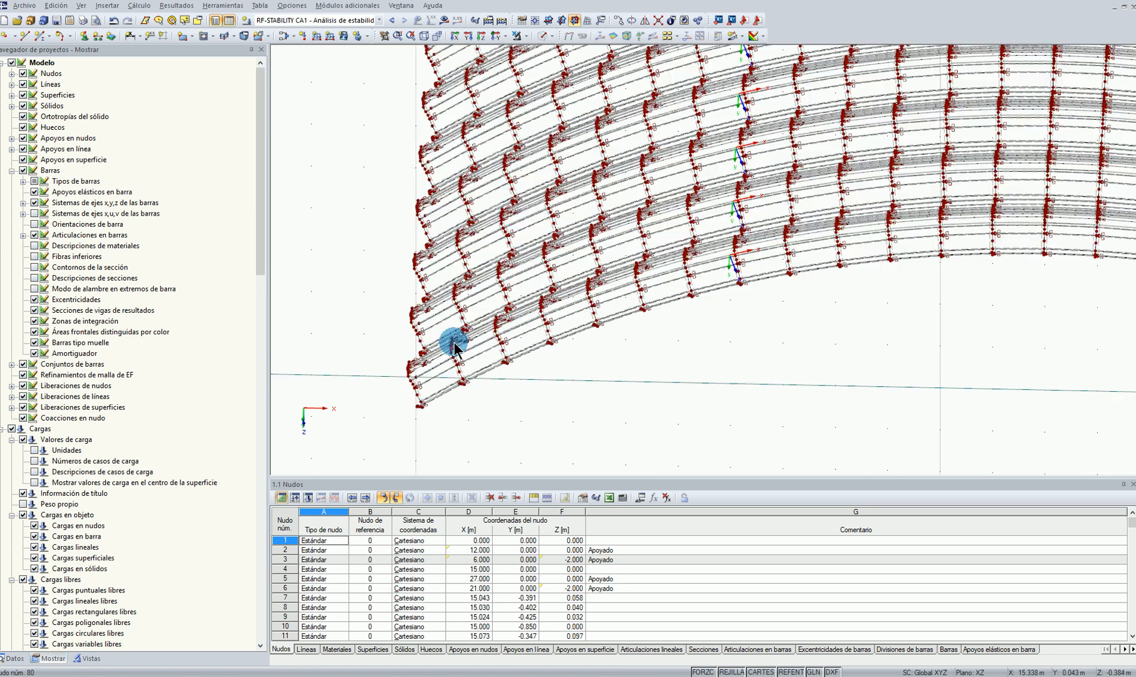
Generate the FE mesh for the arch and the surface roof model
left_click(139, 6)
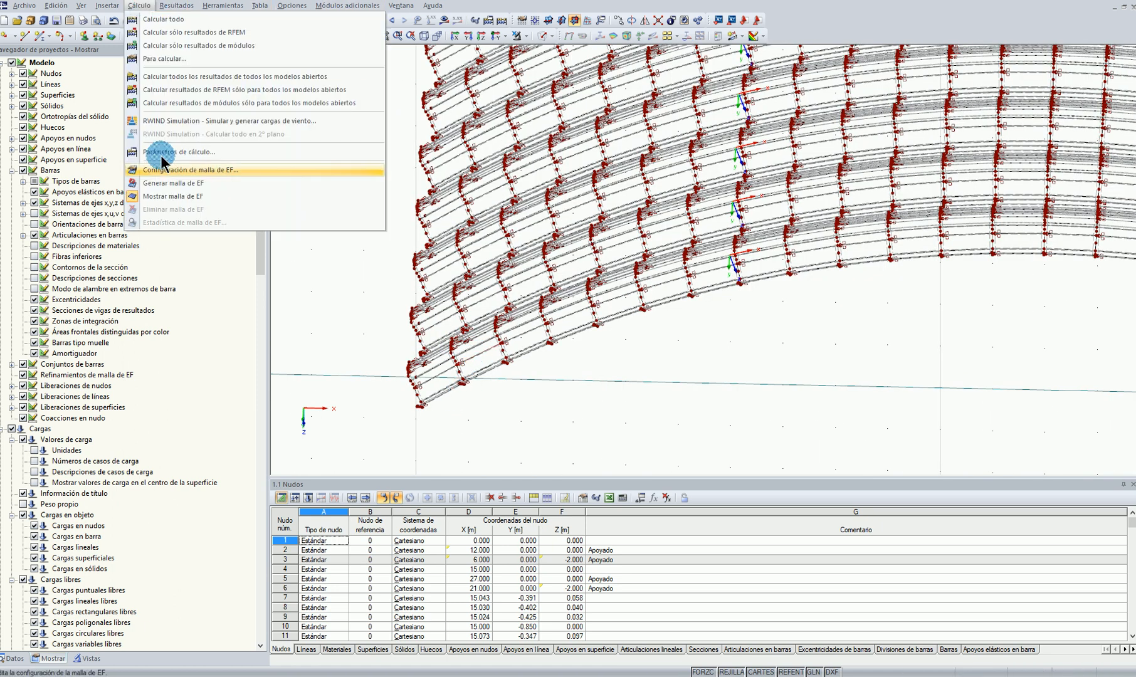
left_click(168, 204)
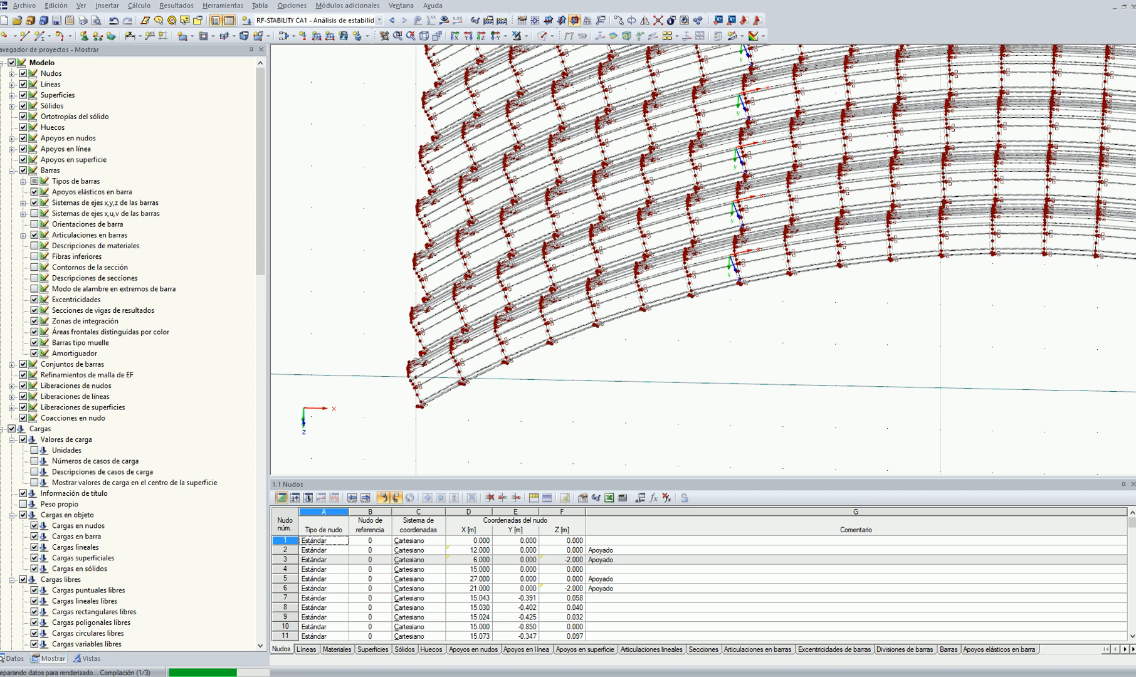
scroll(587, 352, "down", 6)
middle_click_drag(783, 386, 641, 426, "ctrl")
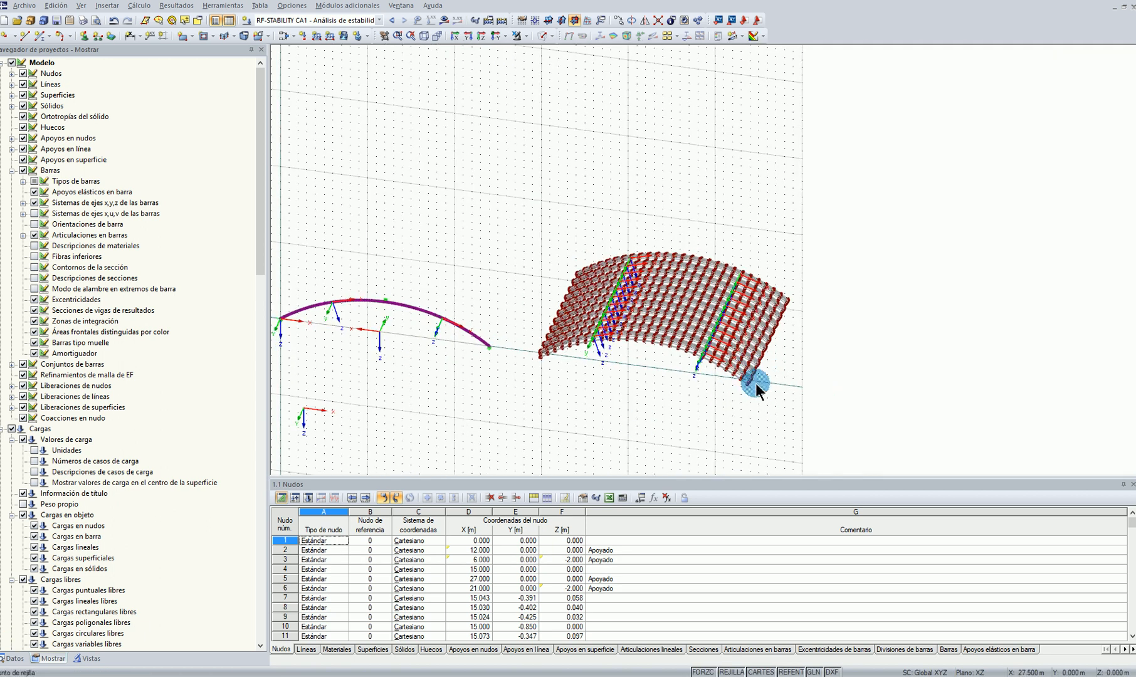
Inspect the meshed roof surfaces at the end edges and the single member arch beside them
scroll(757, 374, "up", 5)
middle_click_drag(934, 374, 613, 354, "ctrl")
scroll(582, 402, "up", 3)
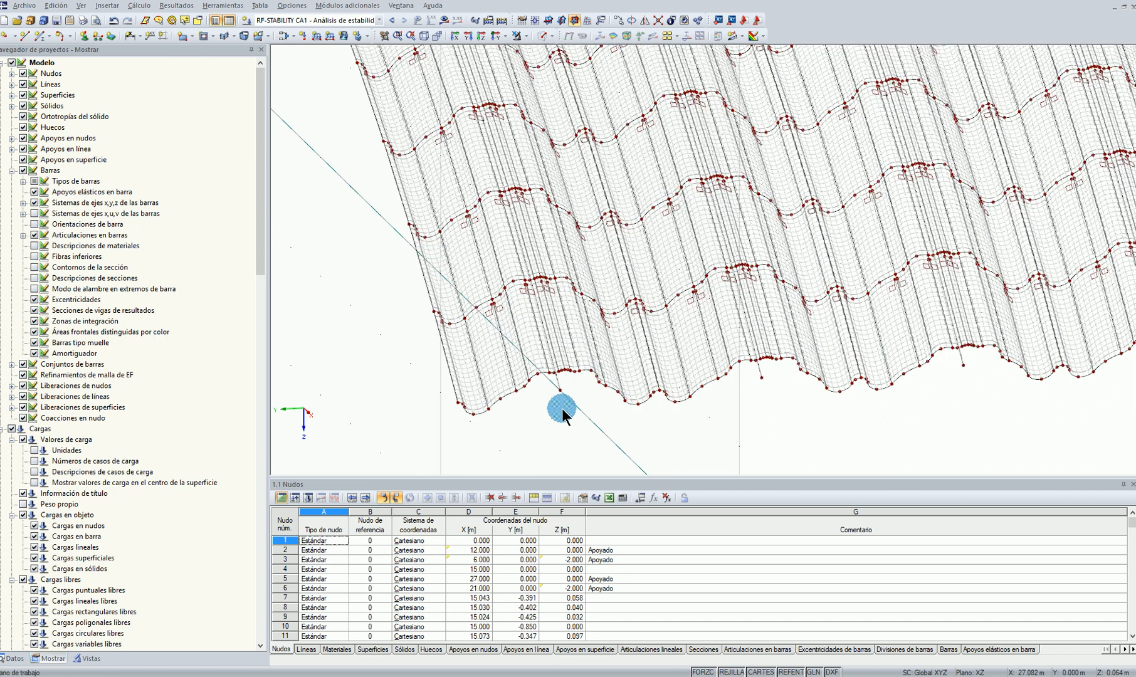
scroll(563, 391, "down", 2)
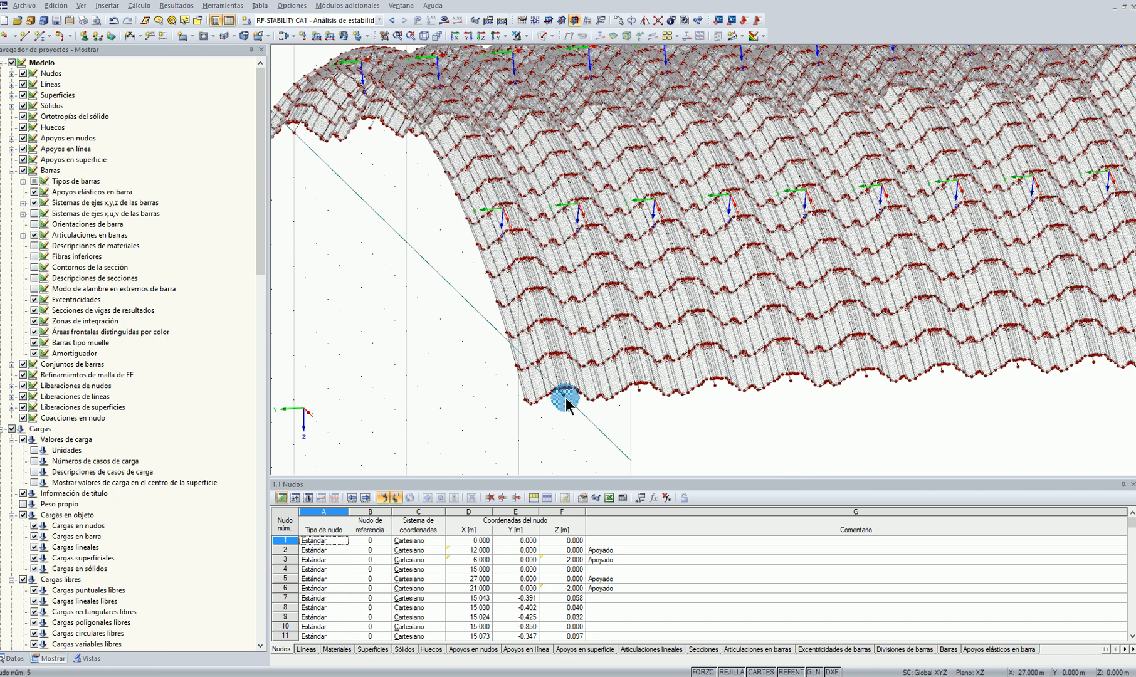
scroll(548, 368, "down", 4)
middle_click_drag(465, 371, 675, 397, "ctrl")
middle_click_drag(532, 402, 687, 296, "ctrl")
scroll(687, 296, "up", 4)
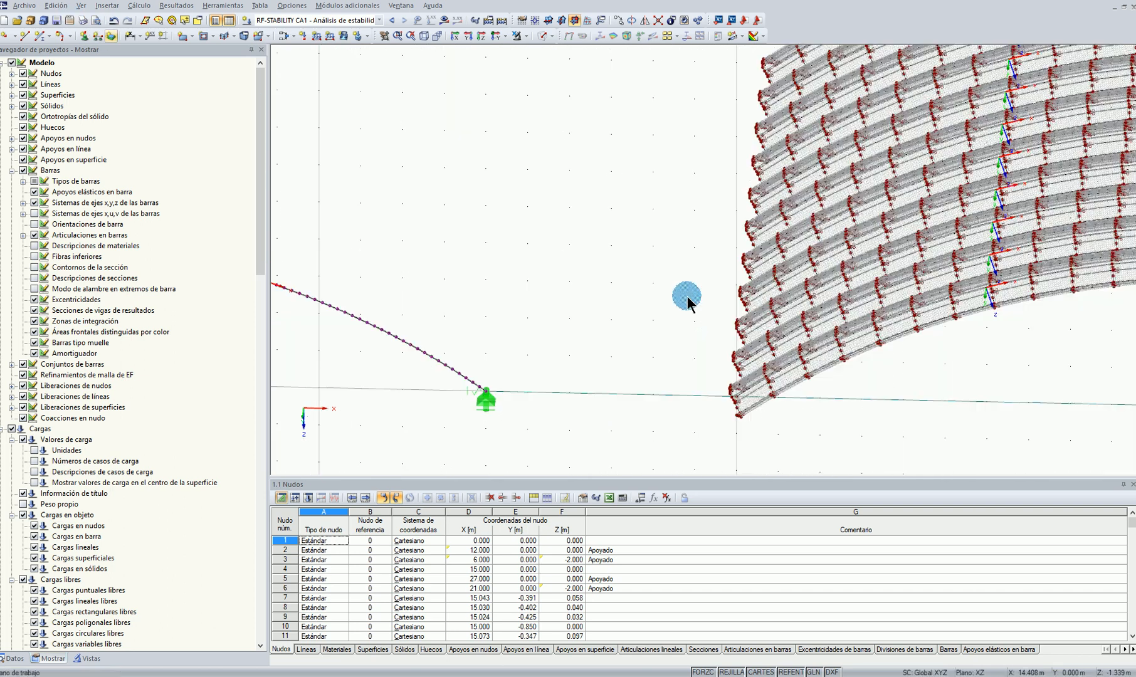
Set the target FE length of the mesh refinement on surfaces 1-4004 to 0.080 m
middle_click_drag(865, 375, 638, 369, "ctrl")
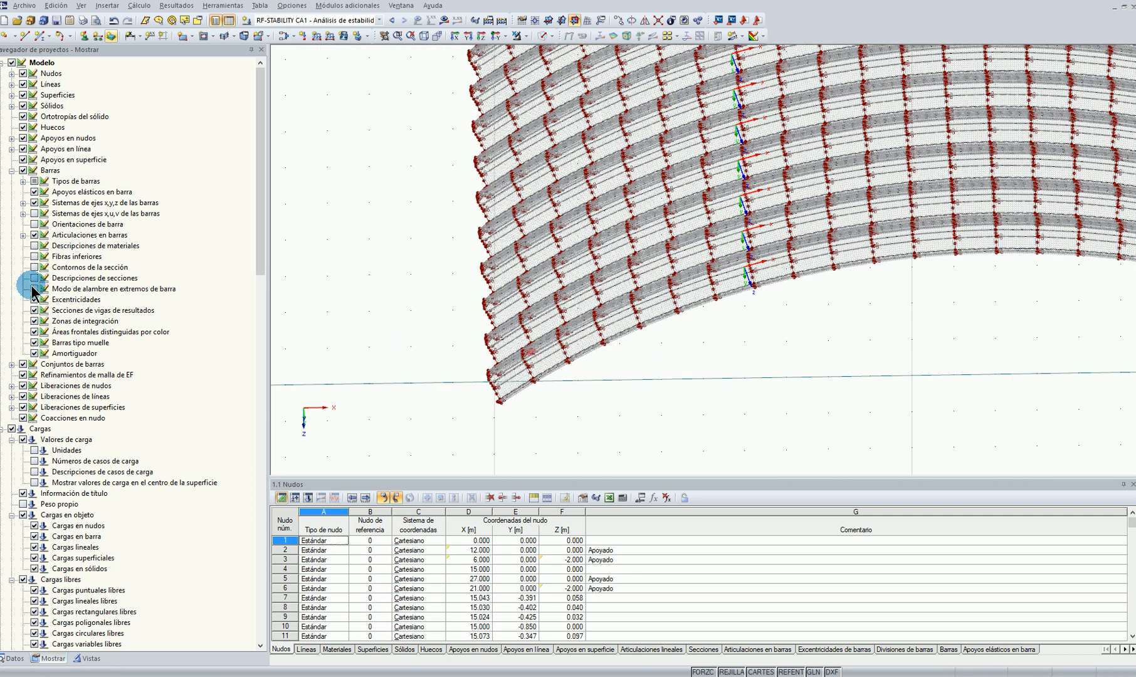
left_click(9, 659)
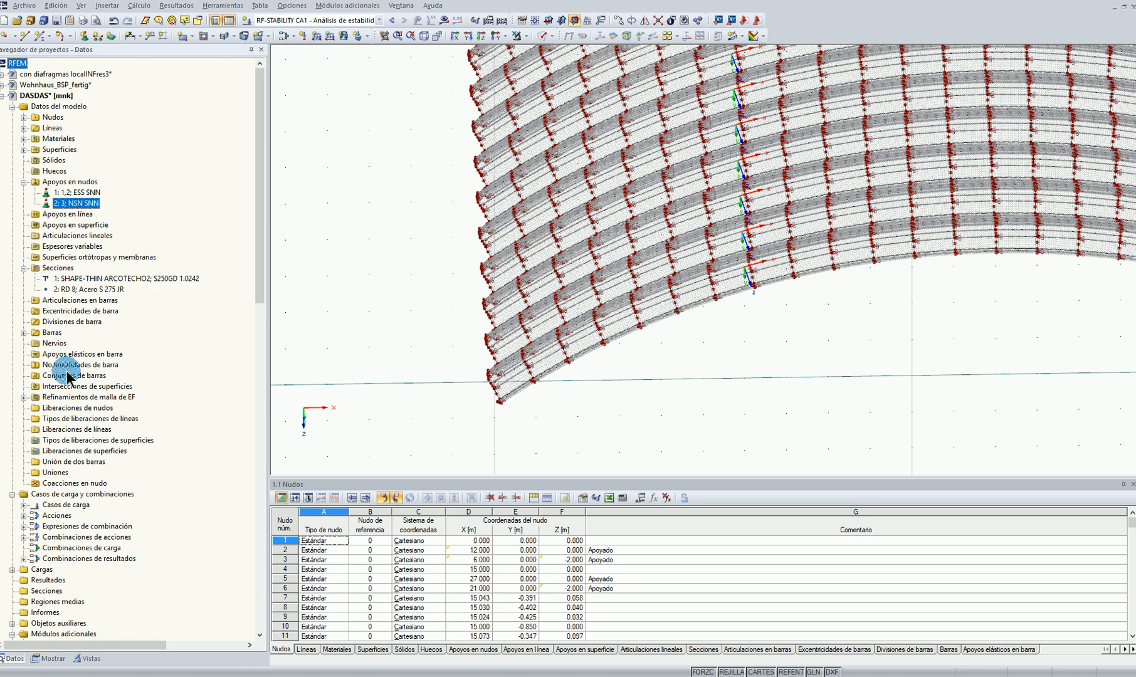
left_click(23, 397)
right_click(95, 407)
left_click(316, 412)
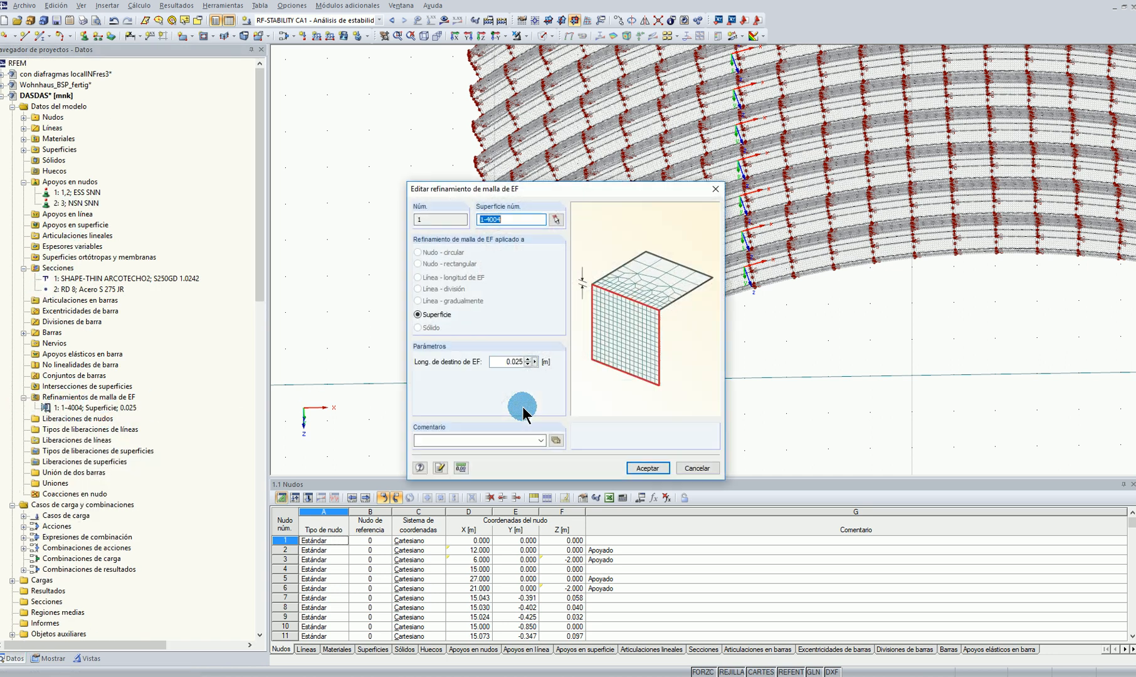
left_click_drag(506, 360, 573, 363)
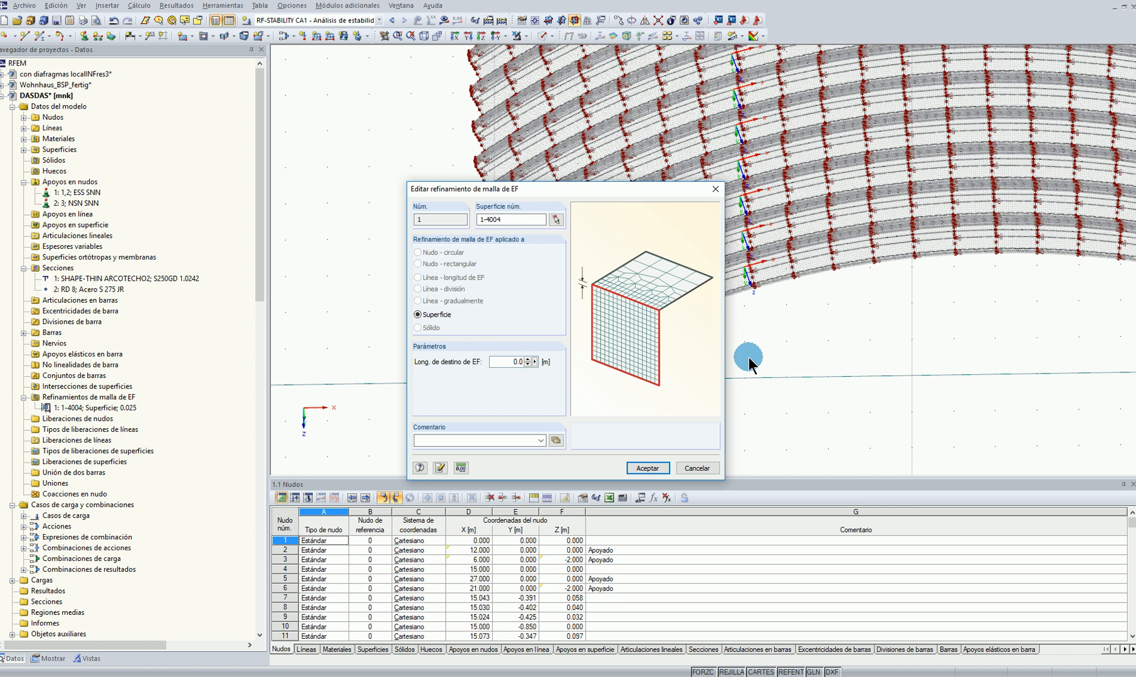
left_click(646, 469)
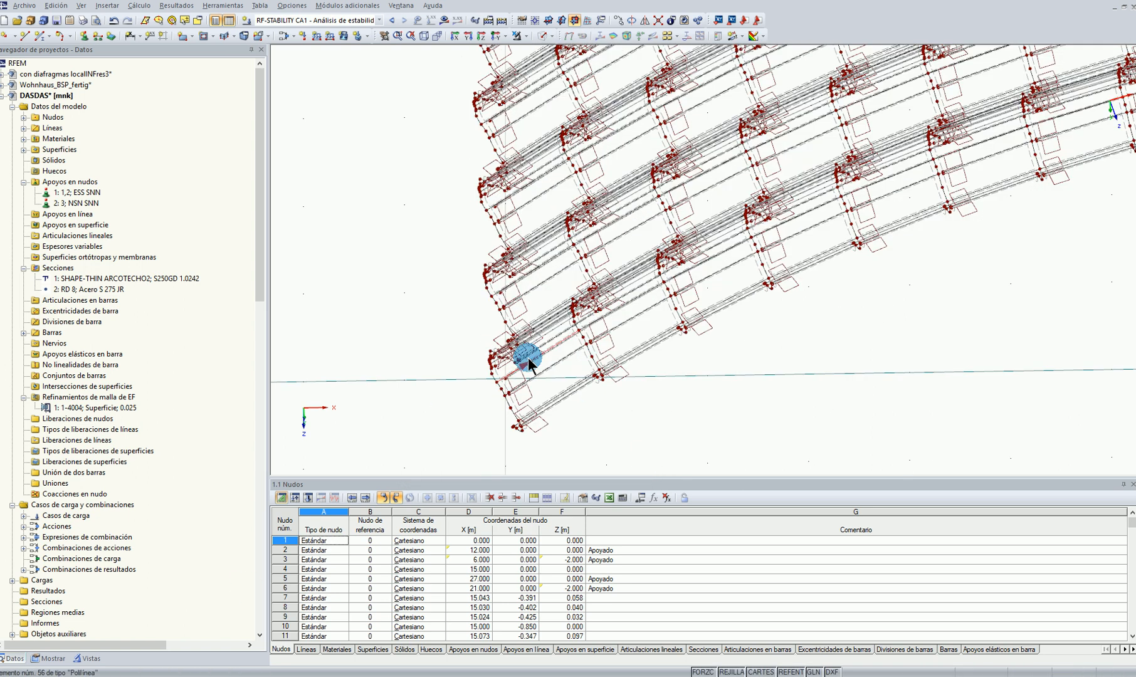
Hide the FE mesh refinements in the model display
left_click(49, 659)
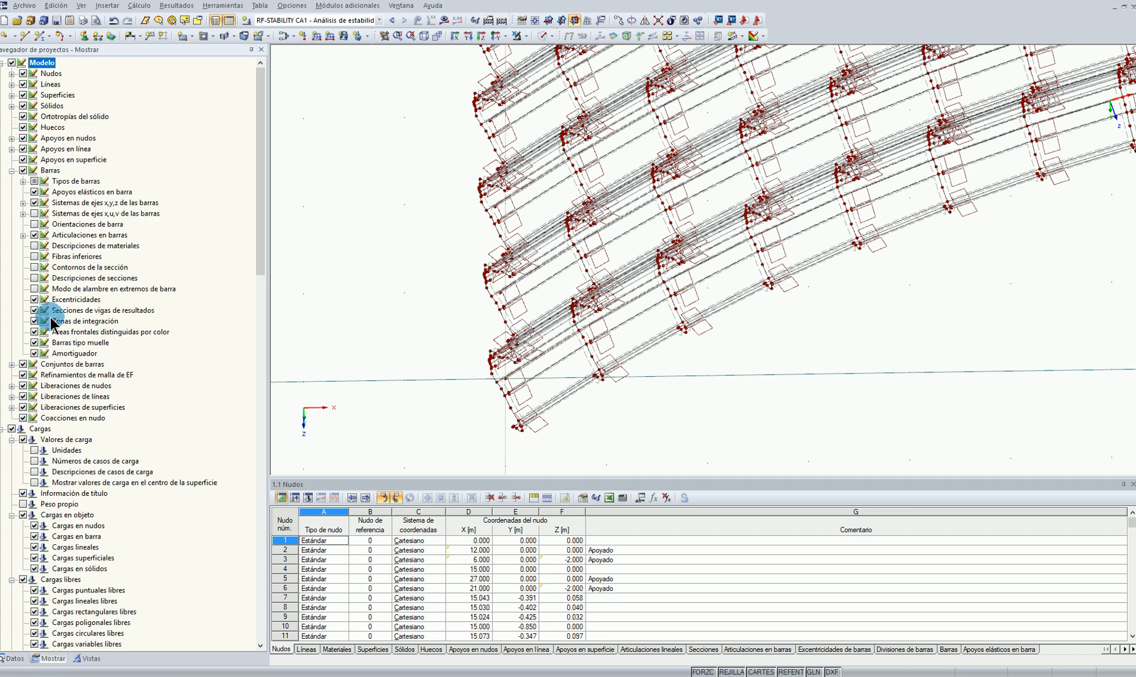
left_click(24, 375)
Delete the original single member arch together with its tie and supports, beside the surface roof model
middle_click_drag(848, 330, 780, 432, "ctrl")
middle_click_drag(803, 386, 639, 238, "ctrl")
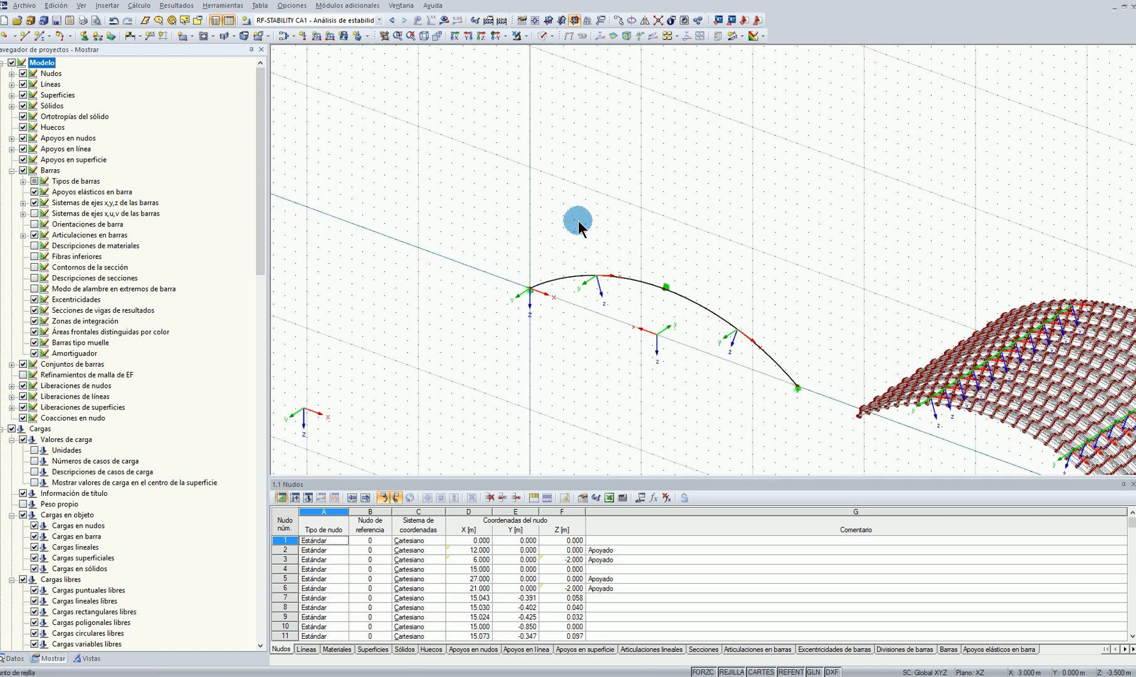
left_click_drag(498, 207, 824, 435)
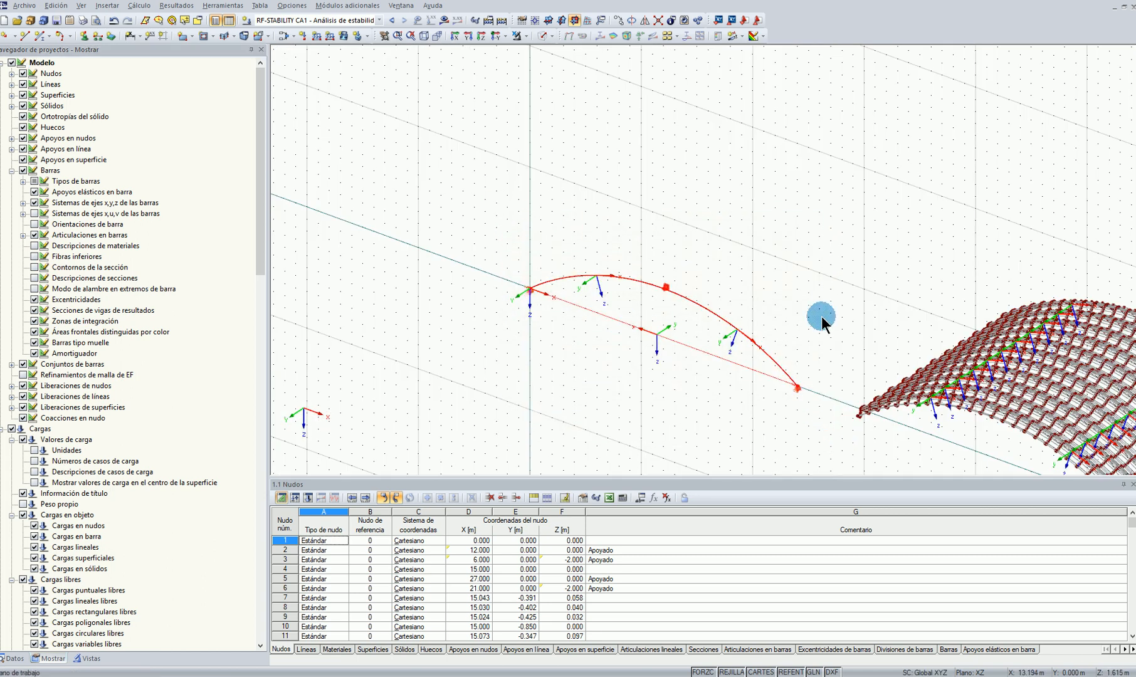
key("Delete")
Add a straight member between the roof's outer valley end nodes at X 15.073 m and X 26.927 m, Y 0.348 m, Z 0.097 m
middle_click_drag(888, 432, 838, 353, "ctrl")
scroll(713, 350, "up", 5)
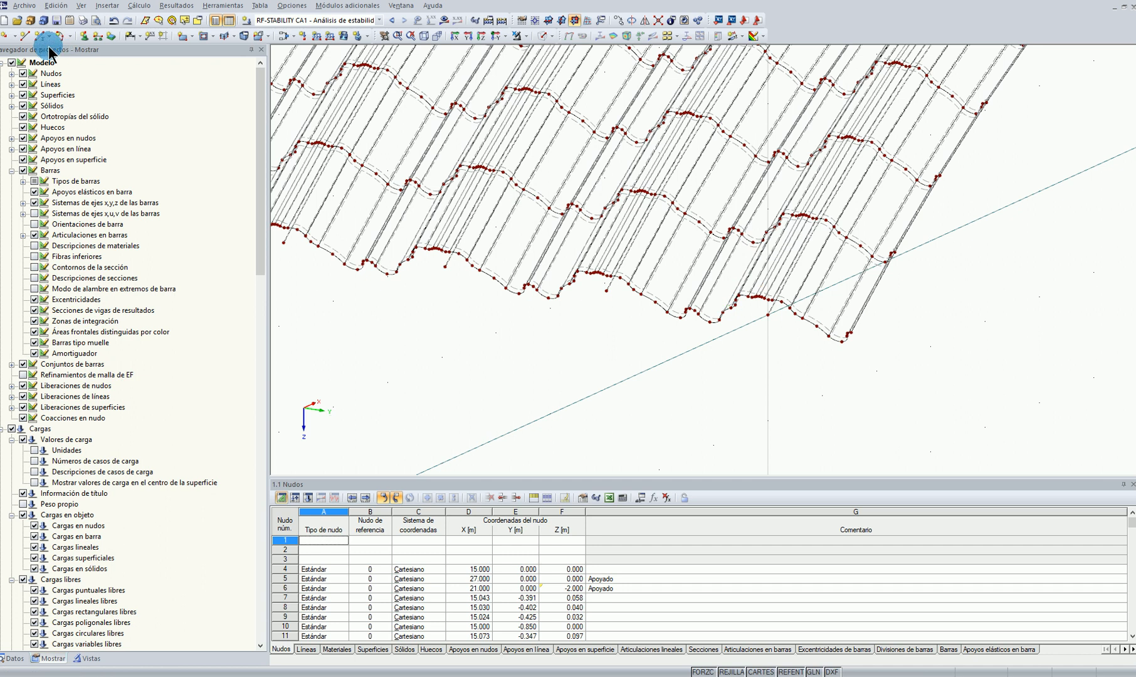
left_click(38, 36)
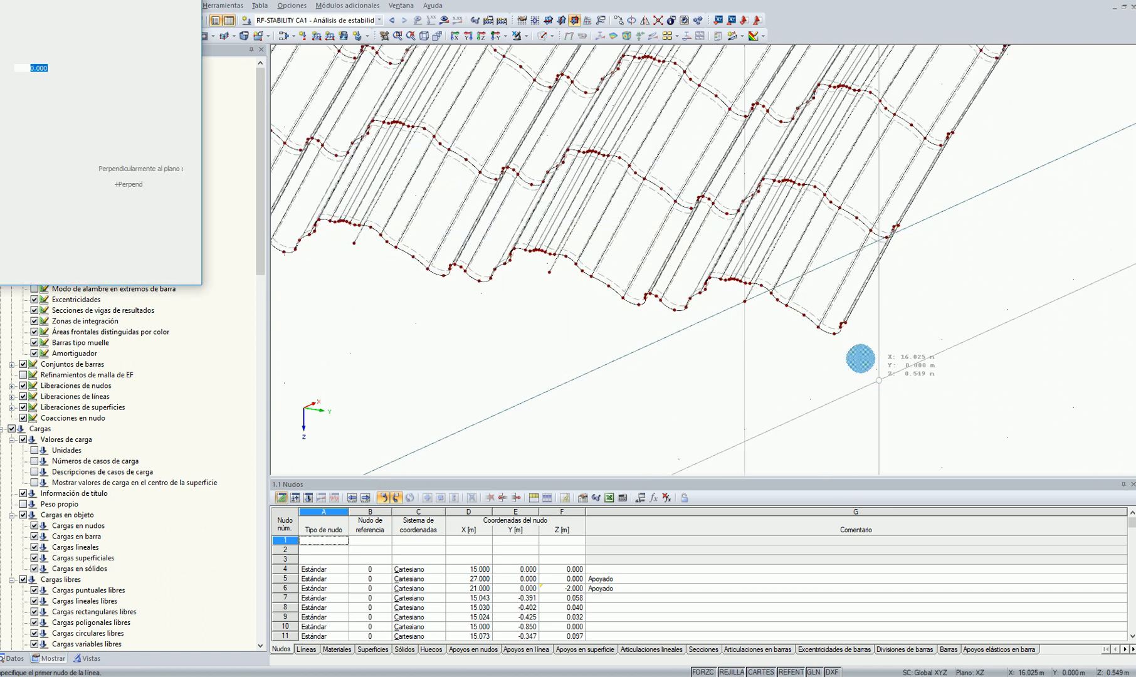
left_click(829, 327)
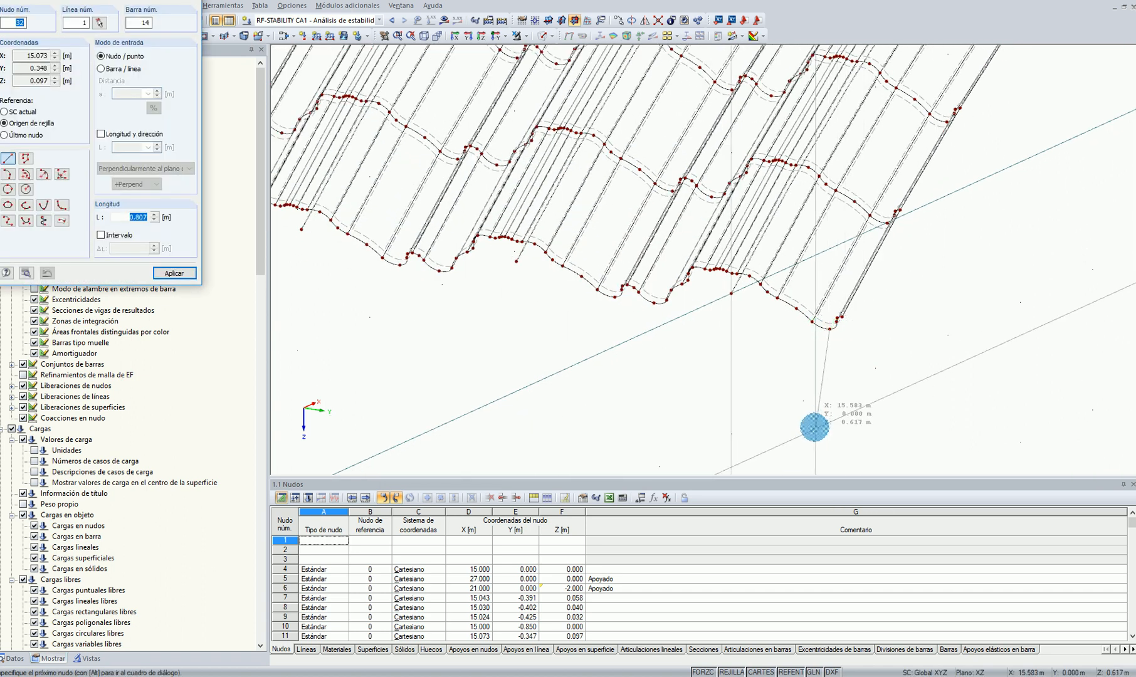
scroll(815, 426, "down", 5)
scroll(1116, 290, "up", 4)
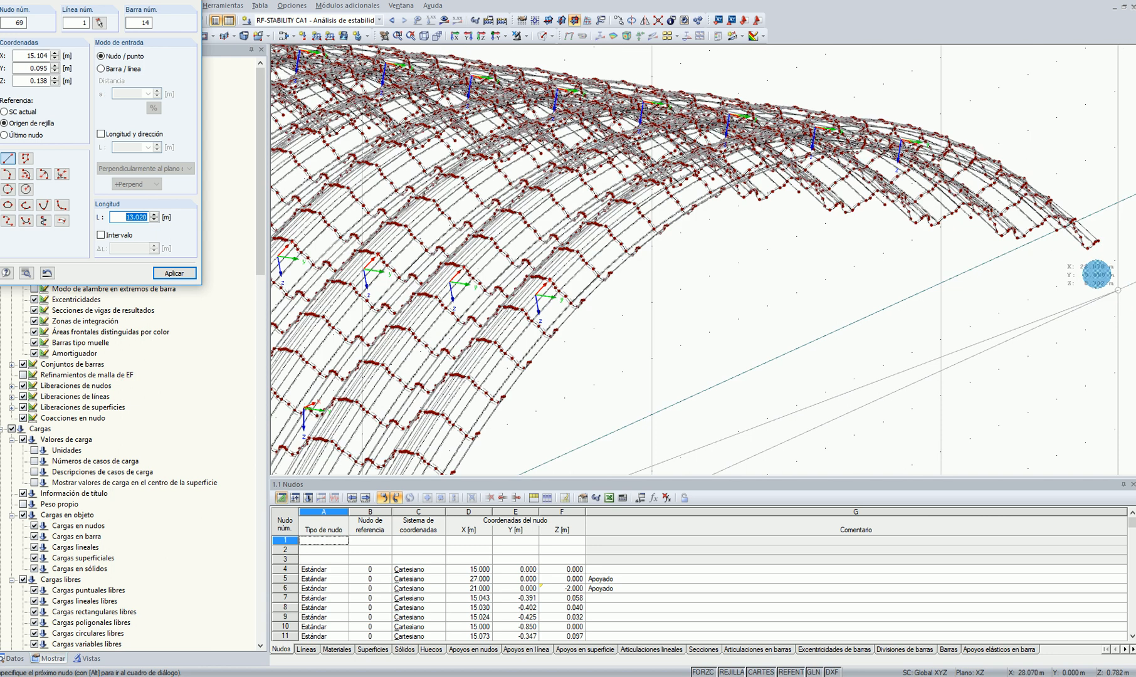
scroll(1093, 241, "up", 4)
middle_click_drag(967, 264, 935, 271)
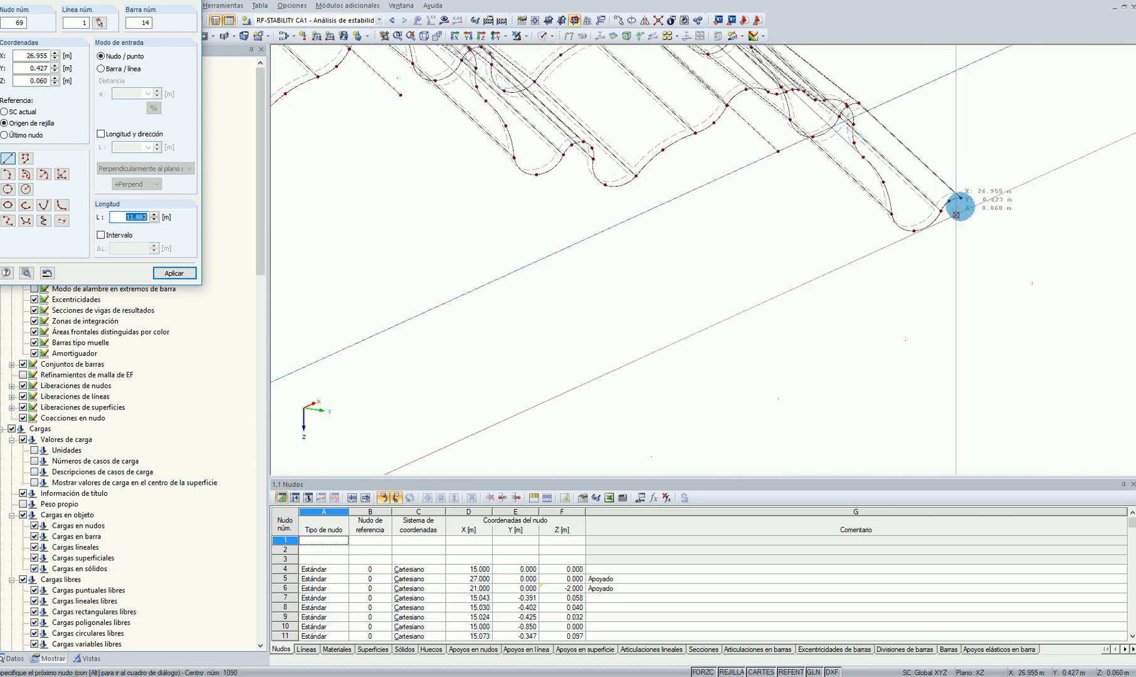
scroll(940, 225, "up", 3)
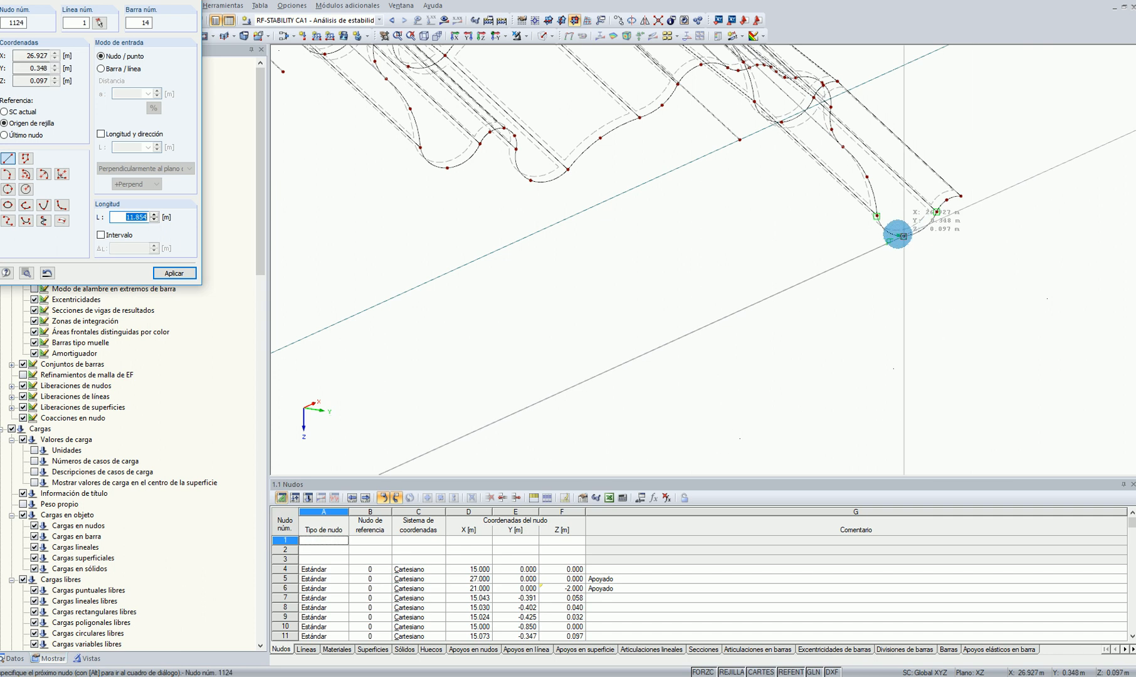
left_click(897, 235)
key("Escape")
Delete the arch copies farthest in the negative Y direction, keeping only the three adjacent arches on the side with the new member
scroll(873, 351, "down", 5)
middle_click_drag(676, 388, 764, 388, "ctrl")
middle_click_drag(723, 431, 739, 436, "ctrl")
left_click_drag(741, 436, 519, 257)
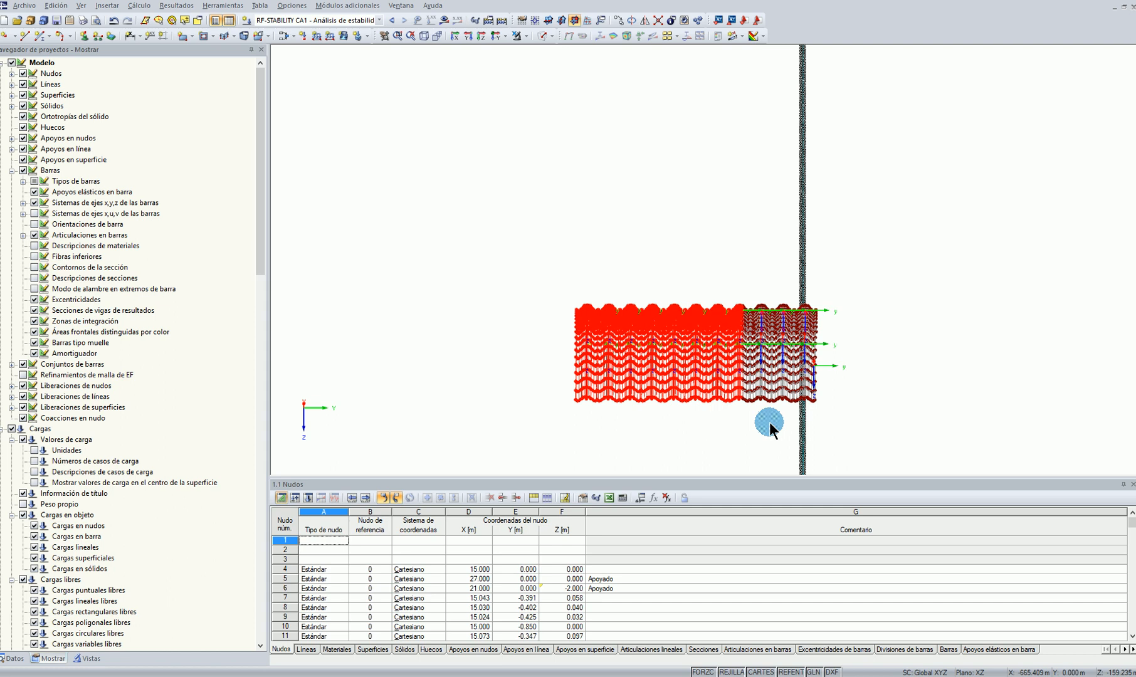
key("Delete")
scroll(769, 423, "up", 5)
middle_click_drag(745, 403, 679, 405, "ctrl")
scroll(703, 382, "up", 5)
scroll(679, 405, "down", 3)
left_click_drag(682, 416, 626, 88)
key("Delete")
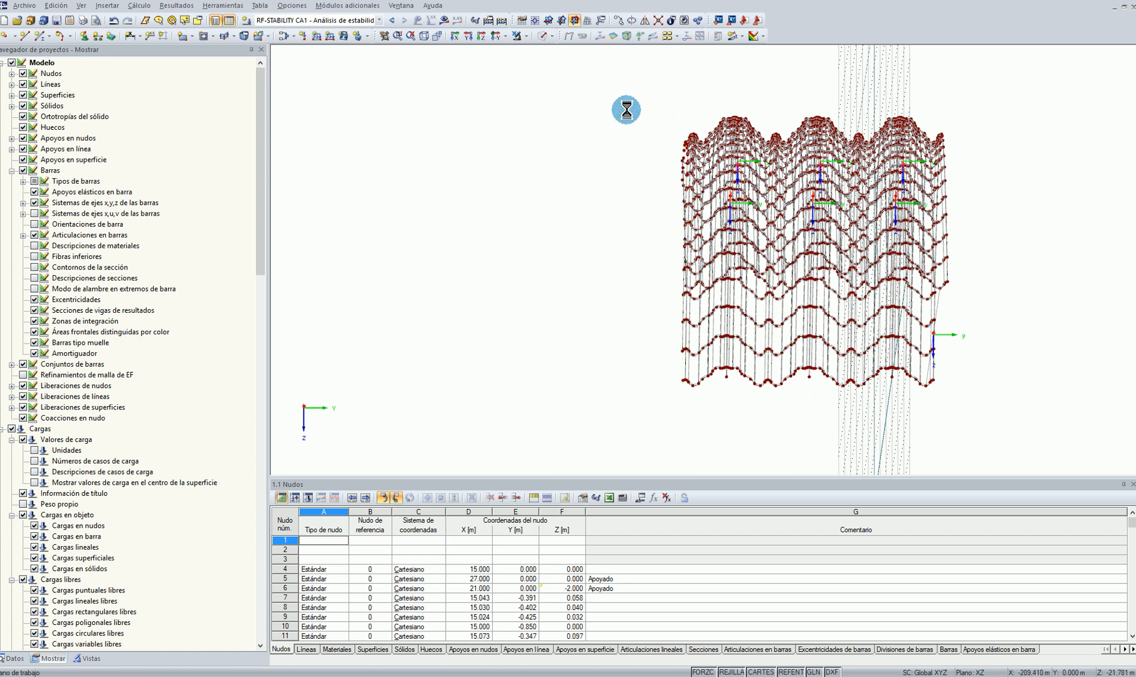
In plan view, delete the leftover lines and loose nodes protruding along the roof's negative Y edge
scroll(664, 307, "up", 2)
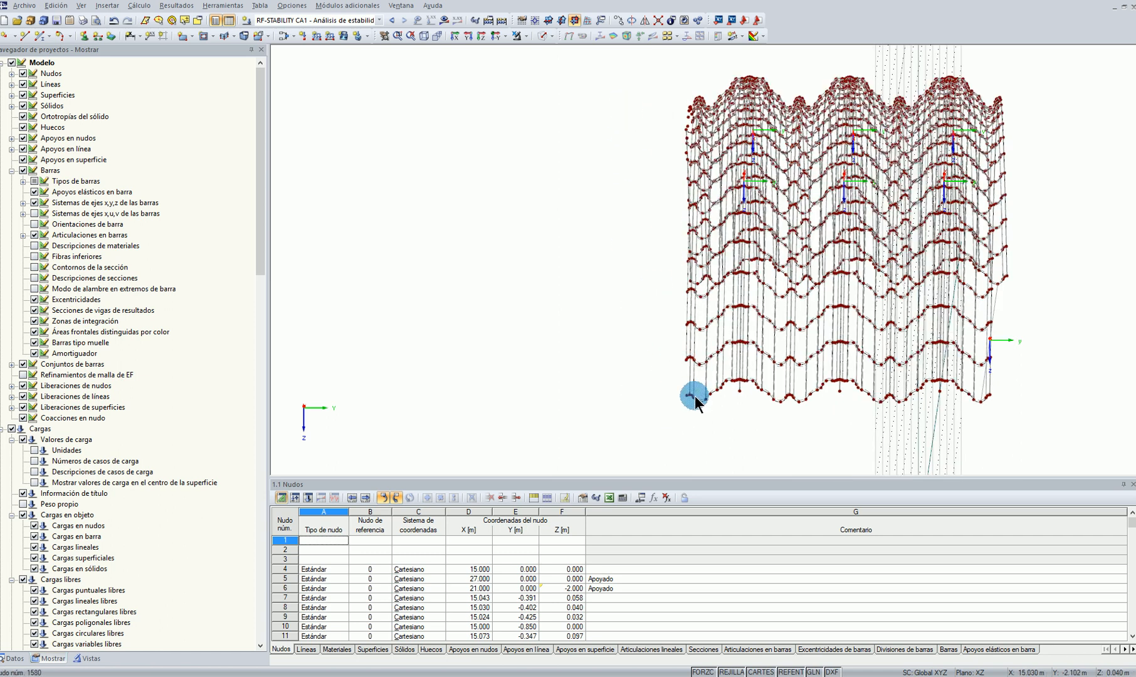
left_click(481, 35)
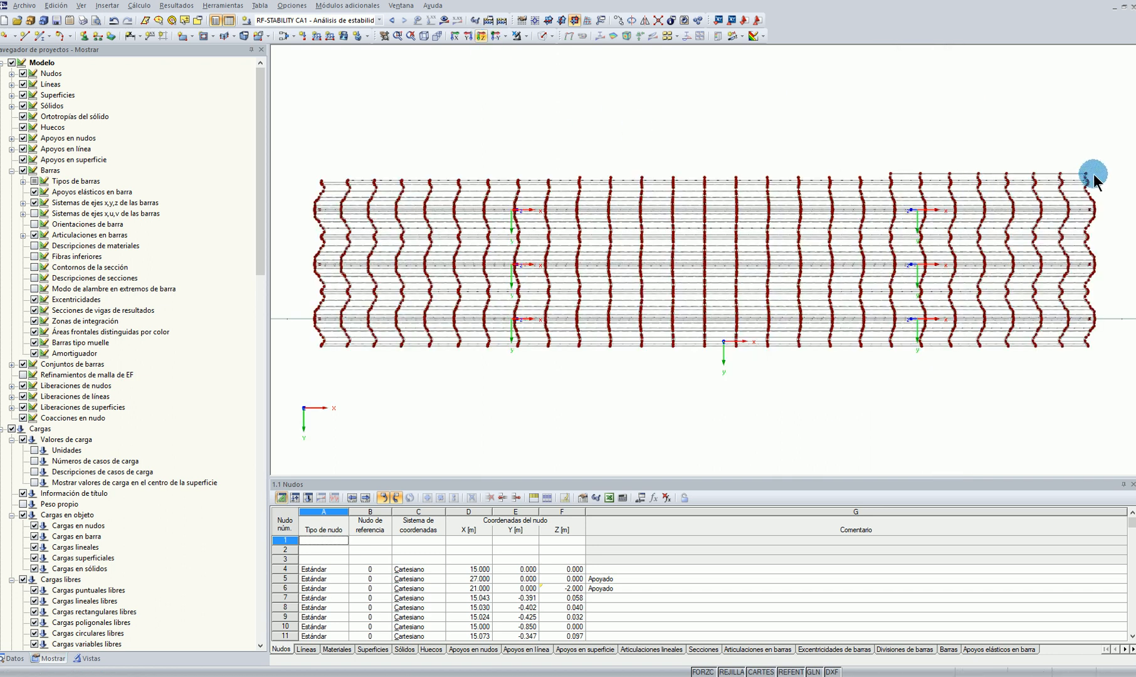
left_click_drag(1106, 178, 845, 137)
scroll(1107, 212, "up", 5)
key("Delete")
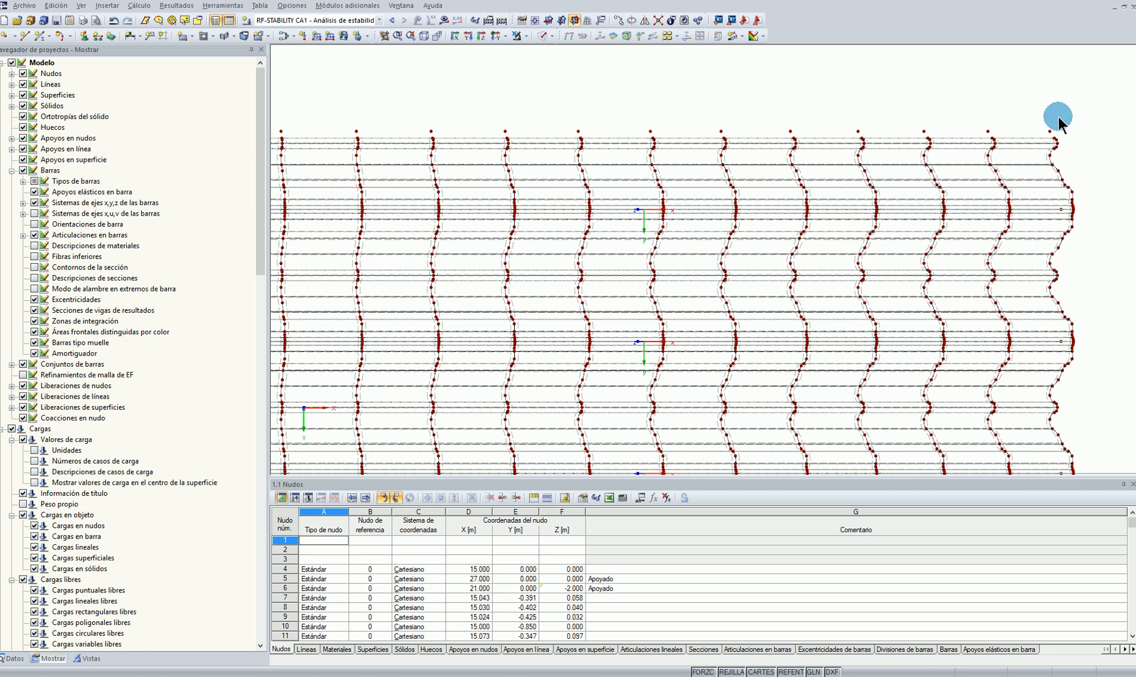
mouse_move(1072, 138)
left_mouse_down()
mouse_move(791, 93)
mouse_move(399, 57)
left_mouse_up()
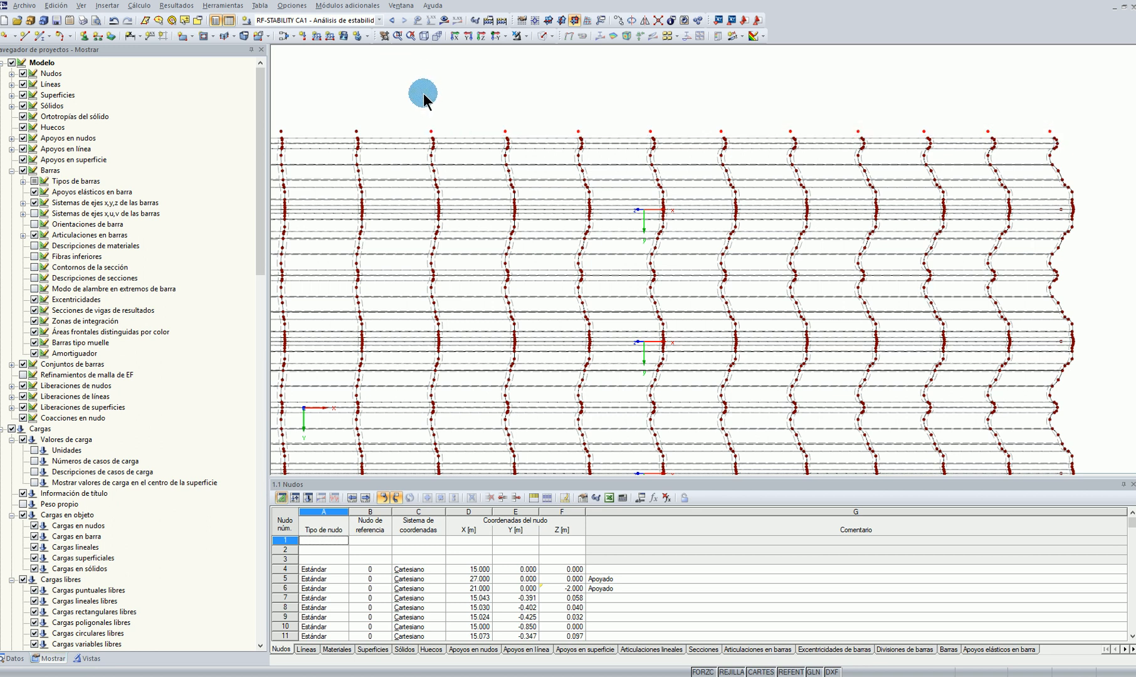
middle_click_drag(426, 93, 803, 149)
scroll(772, 176, "down", 2)
left_click_drag(778, 178, 321, 184)
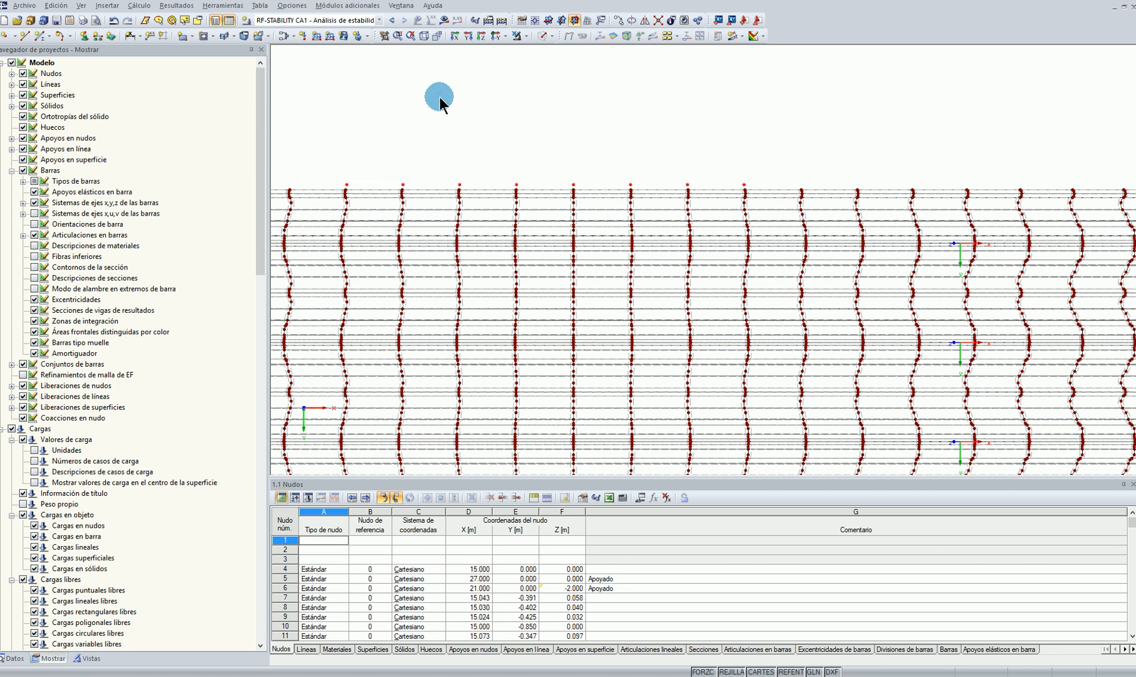
Define a nodal support in global axes with uY, φX and φZ fixed and uX, uZ and φY free
scroll(797, 114, "down", 1)
scroll(535, 143, "down", 2)
middle_click_drag(532, 154, 464, 167, "ctrl")
left_click(83, 35)
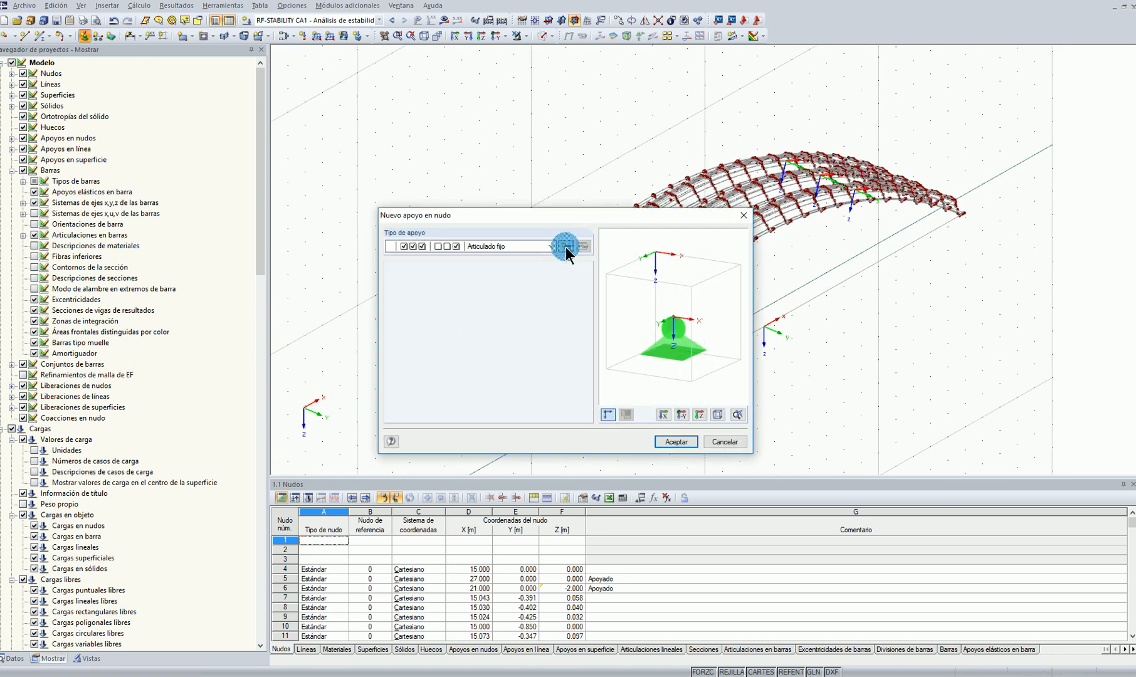
left_click(566, 247)
left_click(399, 427)
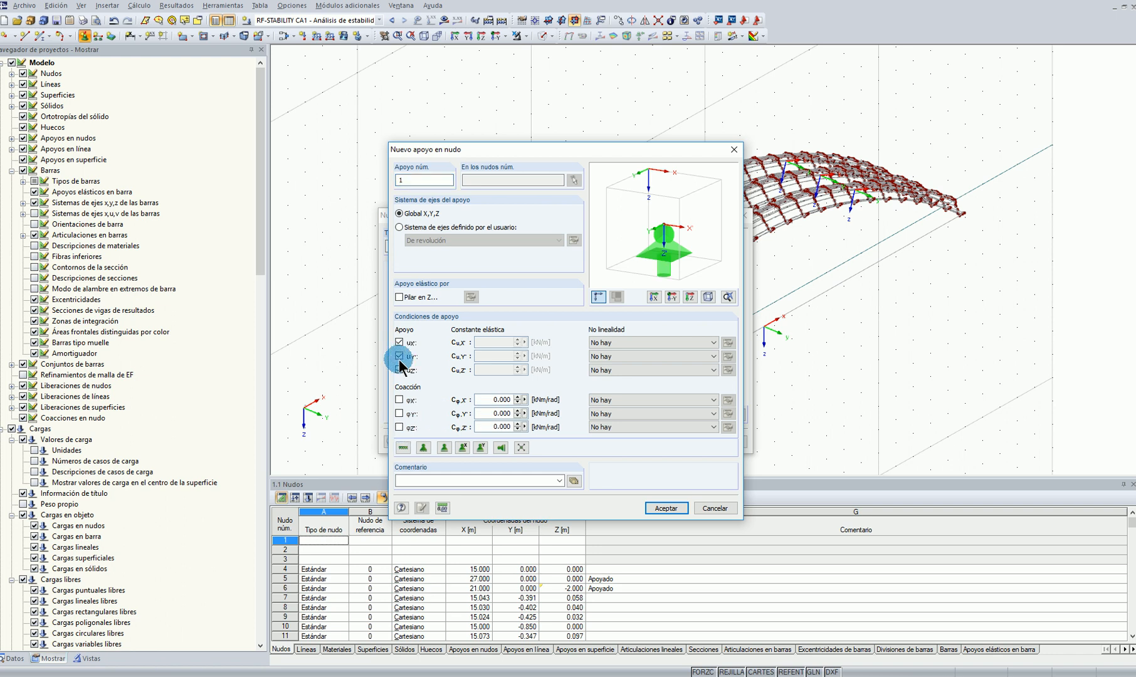
left_click(399, 370)
left_click(399, 342)
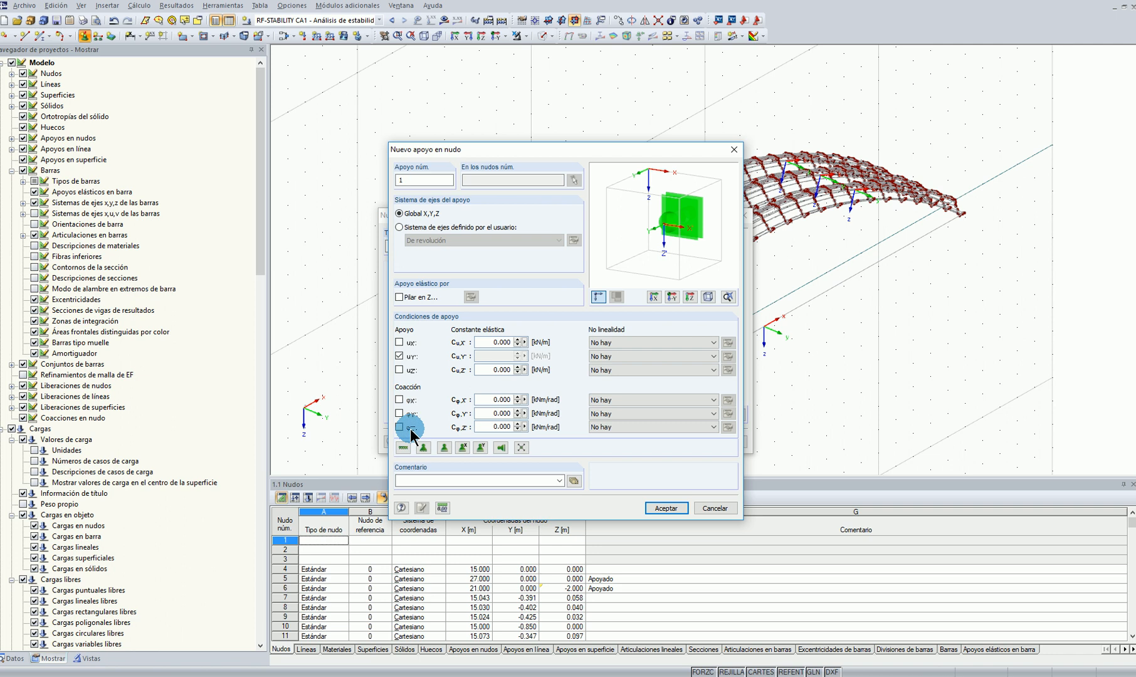
left_click(400, 400)
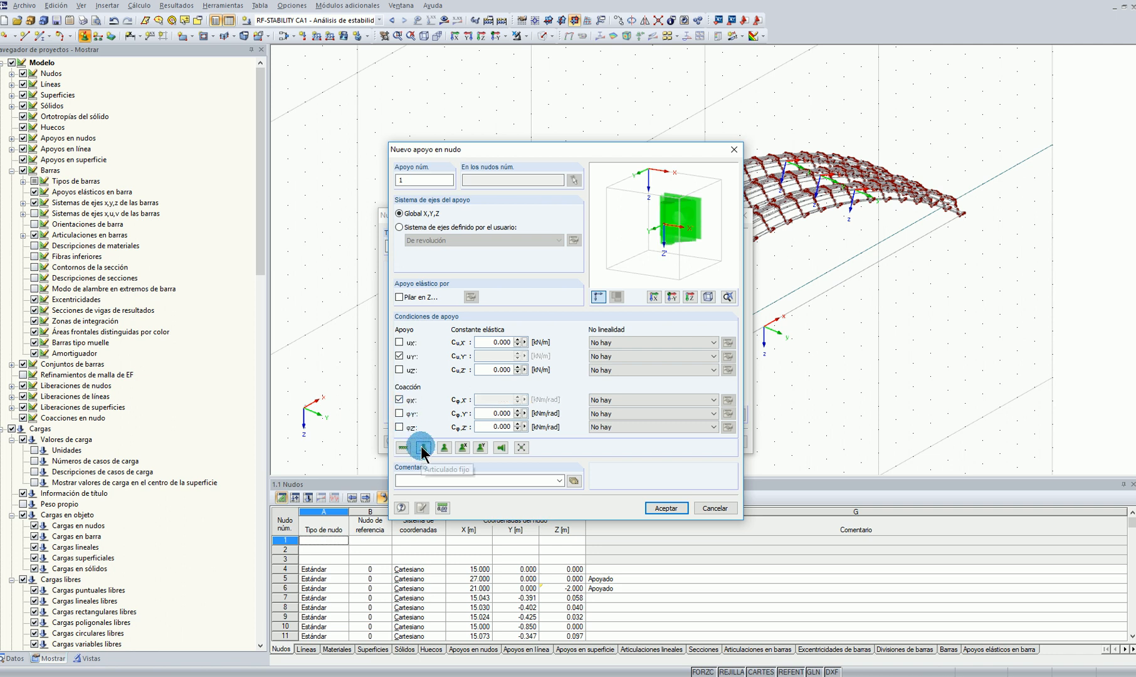
left_click(399, 215)
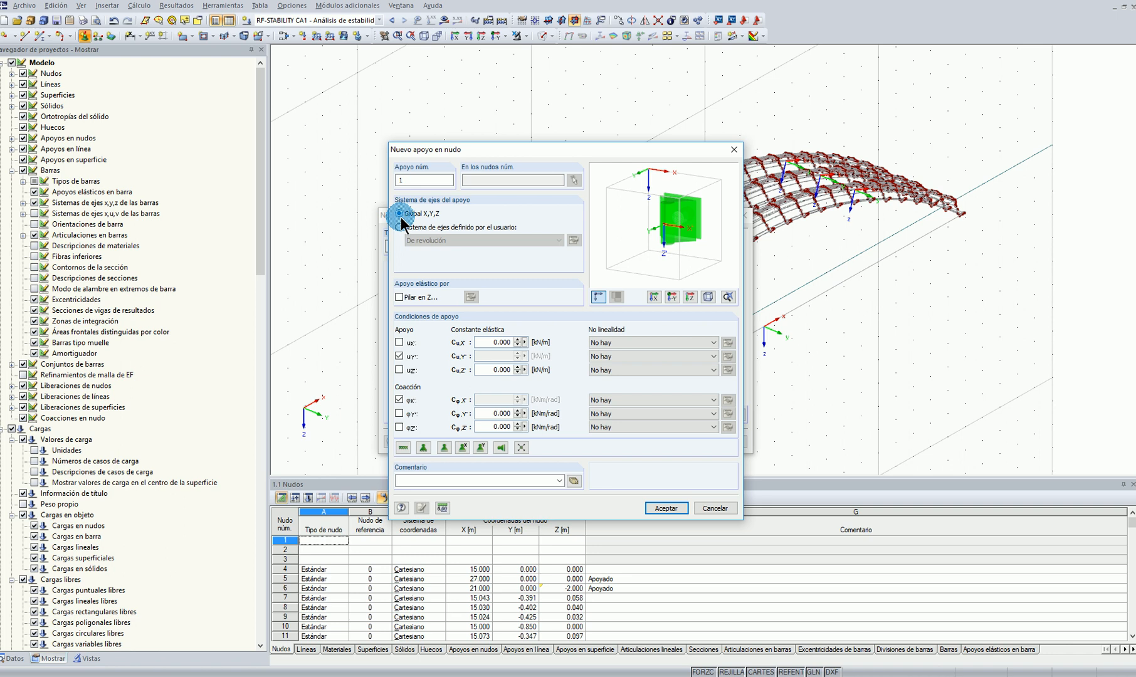
left_click(399, 427)
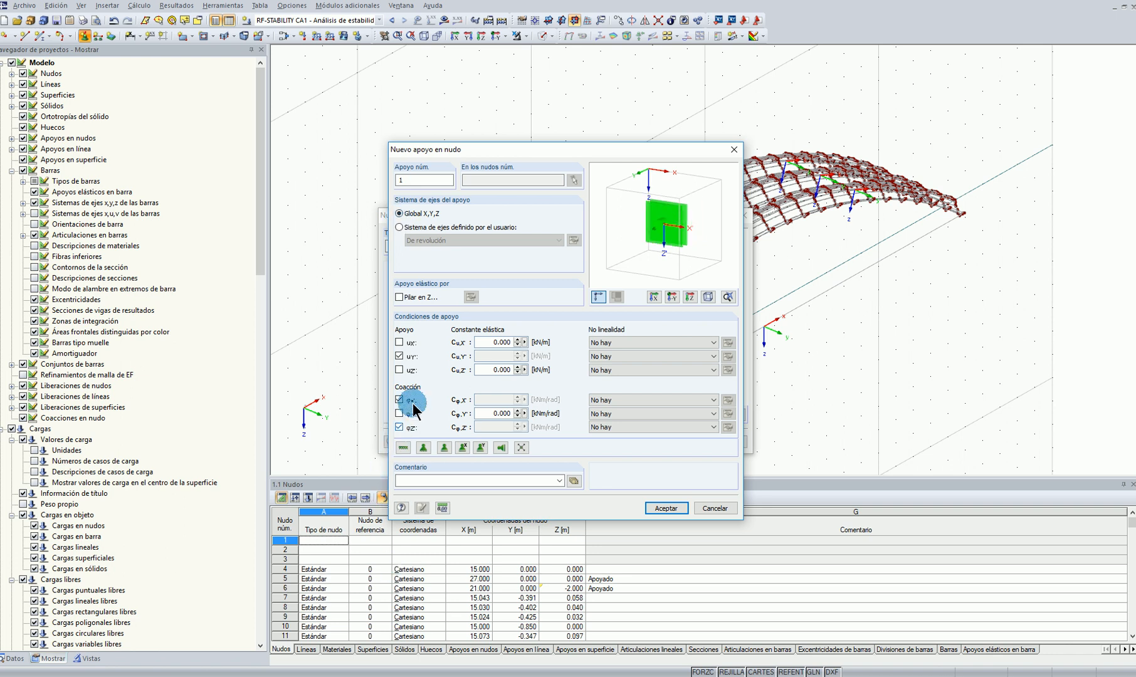
left_click(666, 508)
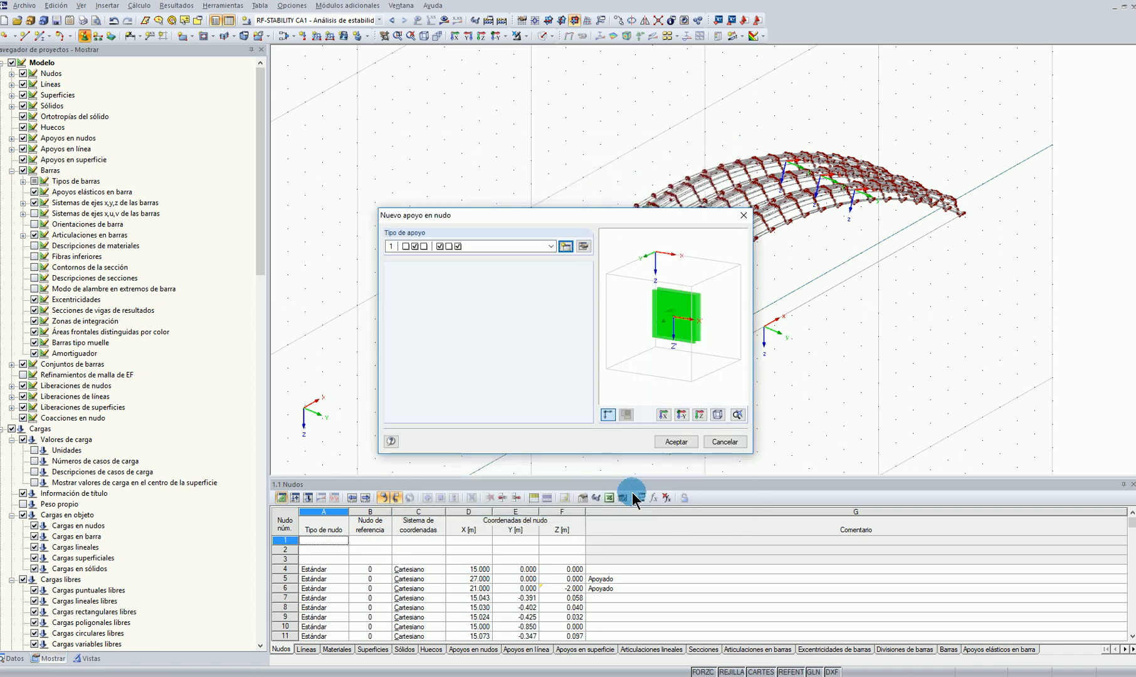
left_click(677, 442)
Assign the new nodal support to the nodes along both longitudinal side edges of the three-arch roof
scroll(684, 251, "up", 3)
middle_click_drag(670, 290, 670, 227, "ctrl")
scroll(654, 226, "up", 2)
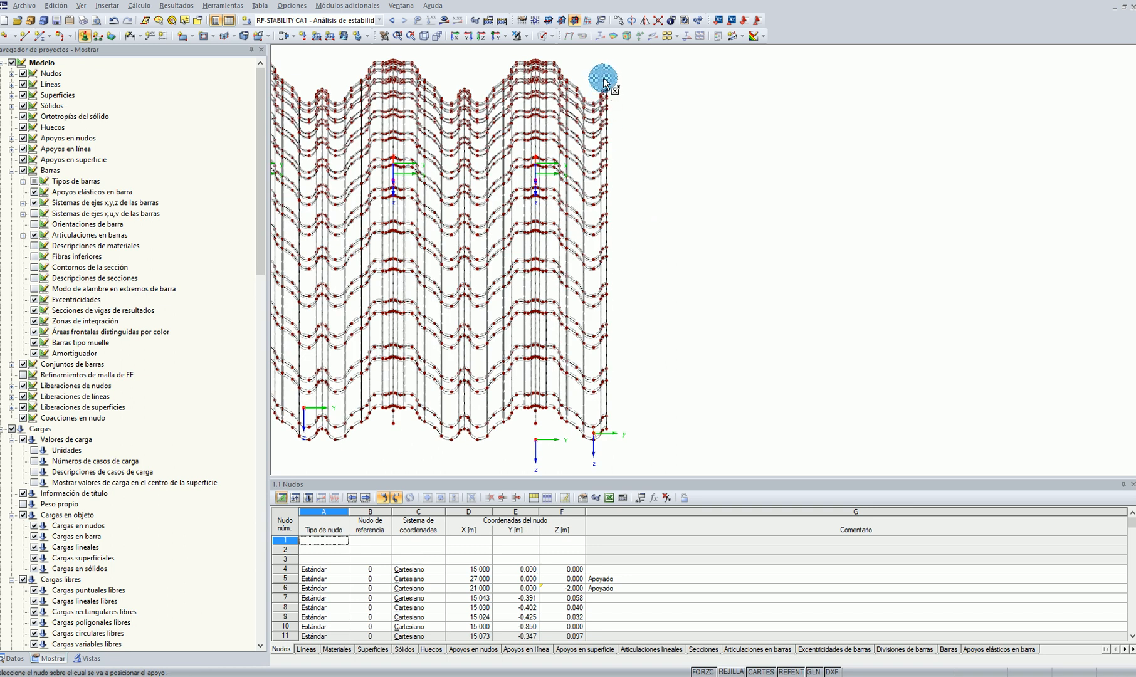
left_click_drag(606, 76, 633, 451)
middle_click_drag(633, 451, 435, 104, "ctrl")
left_click_drag(438, 99, 445, 462)
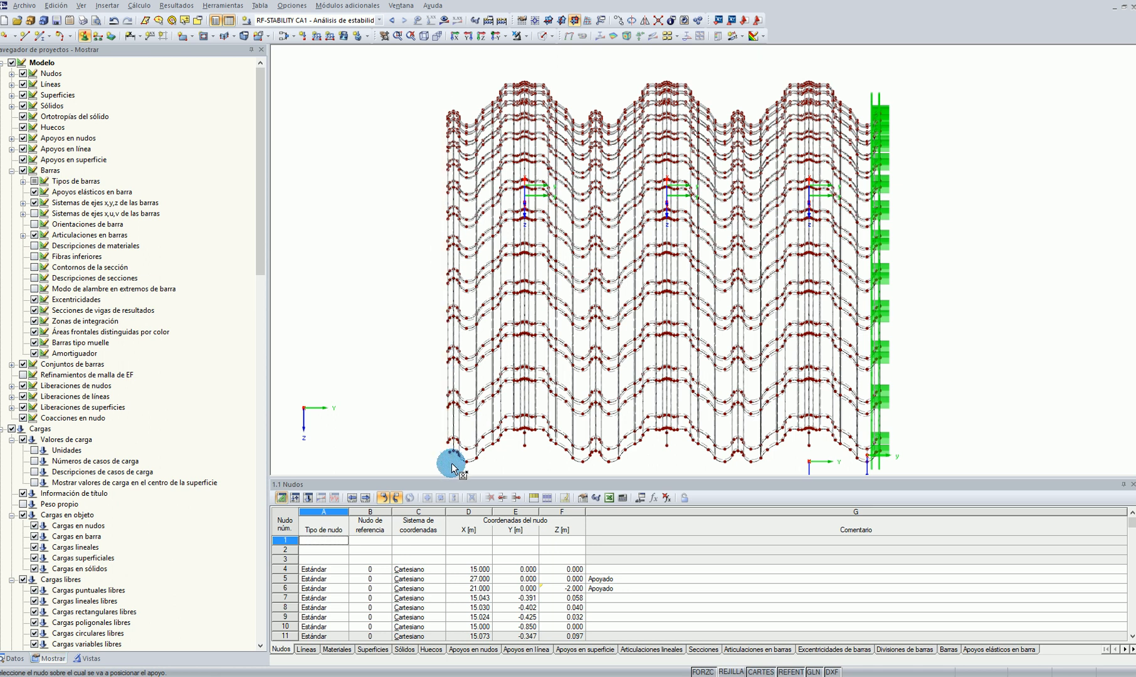
middle_click_drag(445, 463, 413, 355, "ctrl")
scroll(412, 355, "up", 5)
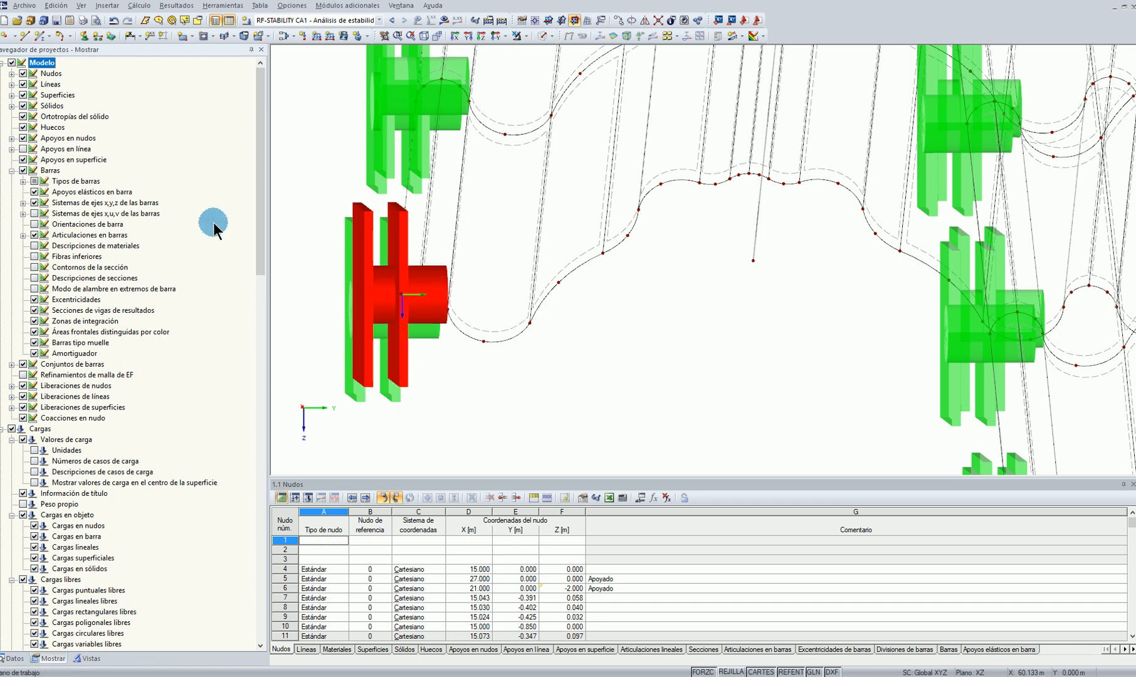
Hide the line, surface and nodal supports in the model display
left_click(24, 159)
scroll(599, 276, "down", 7)
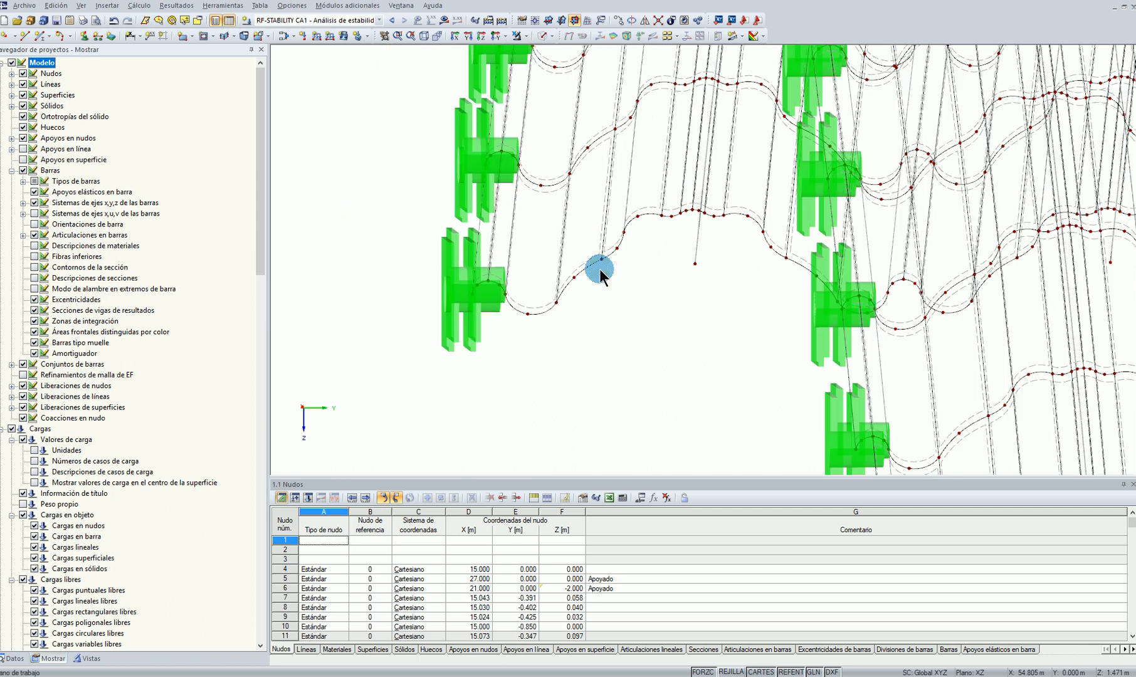
middle_click_drag(731, 313, 768, 316, "ctrl")
scroll(808, 365, "down", 3)
scroll(475, 396, "up", 4)
left_click(420, 373)
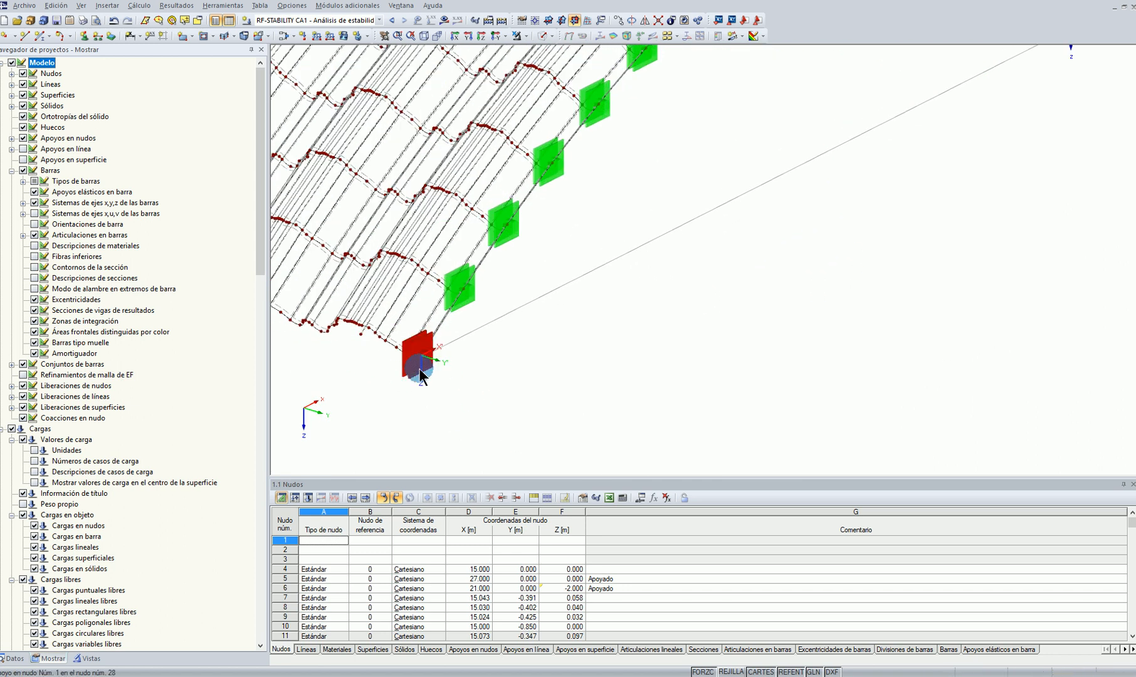
scroll(418, 376, "up", 3)
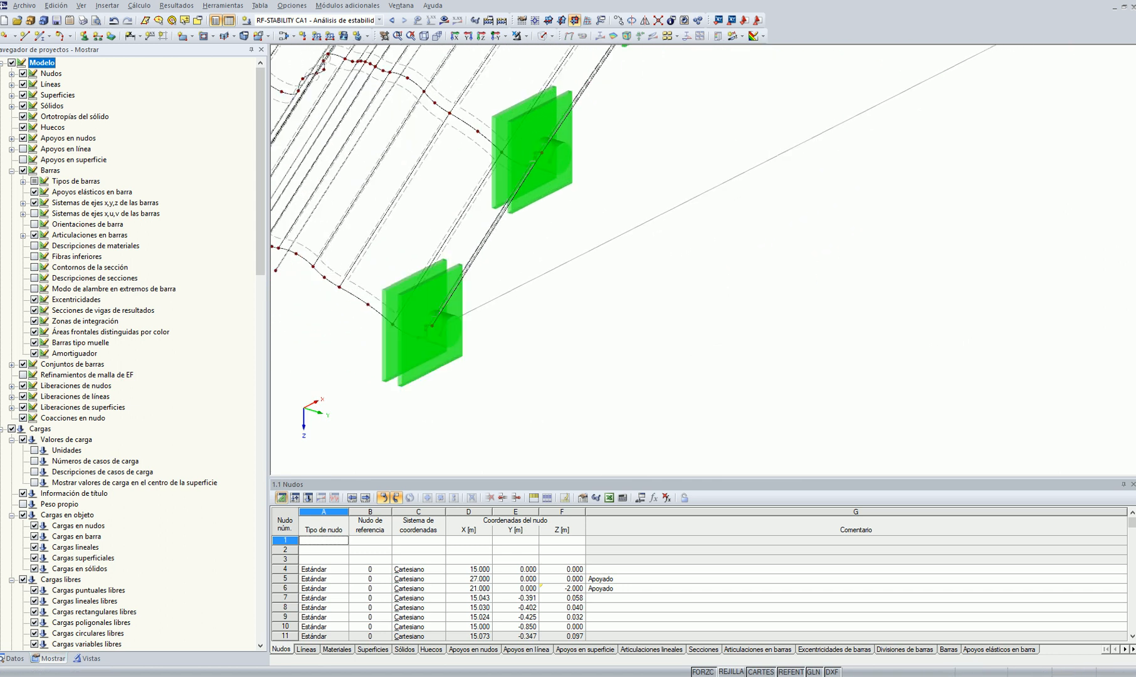
left_click(23, 137)
scroll(622, 370, "down", 4)
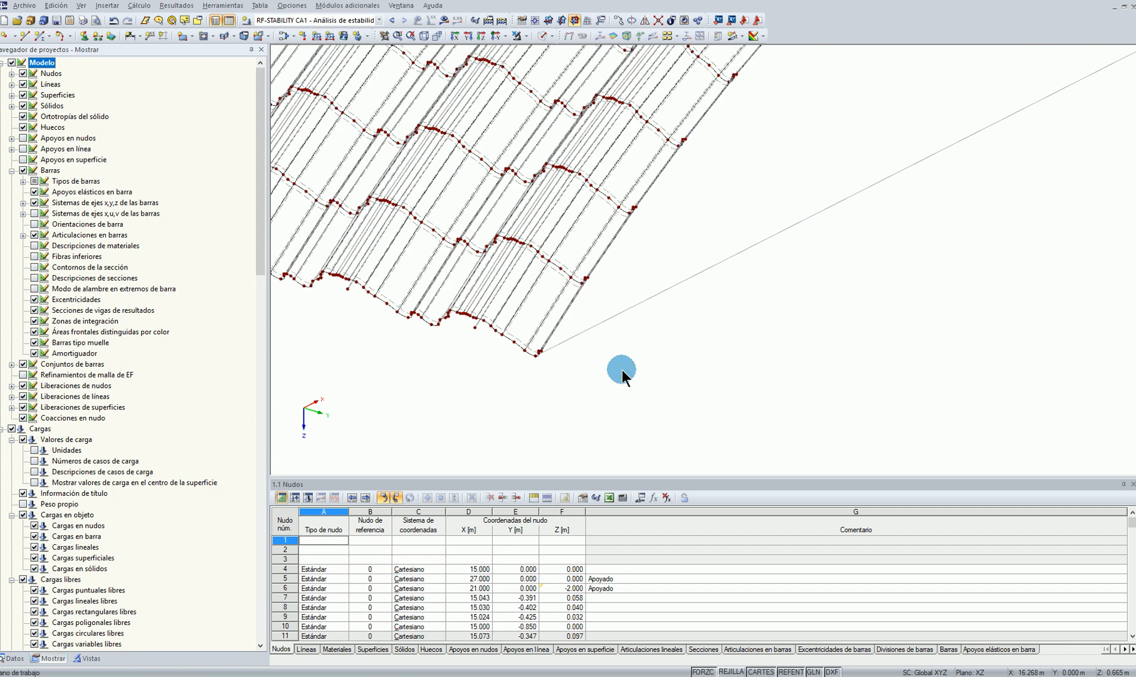
Undo the last edit to the three-arch roof model
left_click(113, 20)
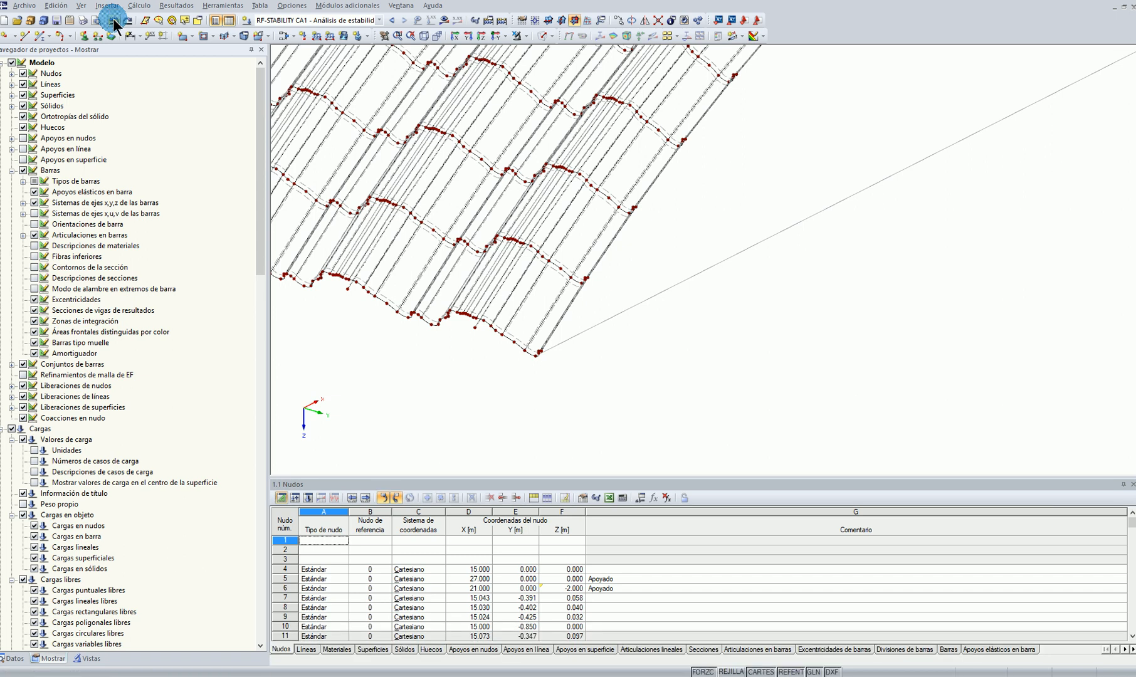
left_click(465, 196)
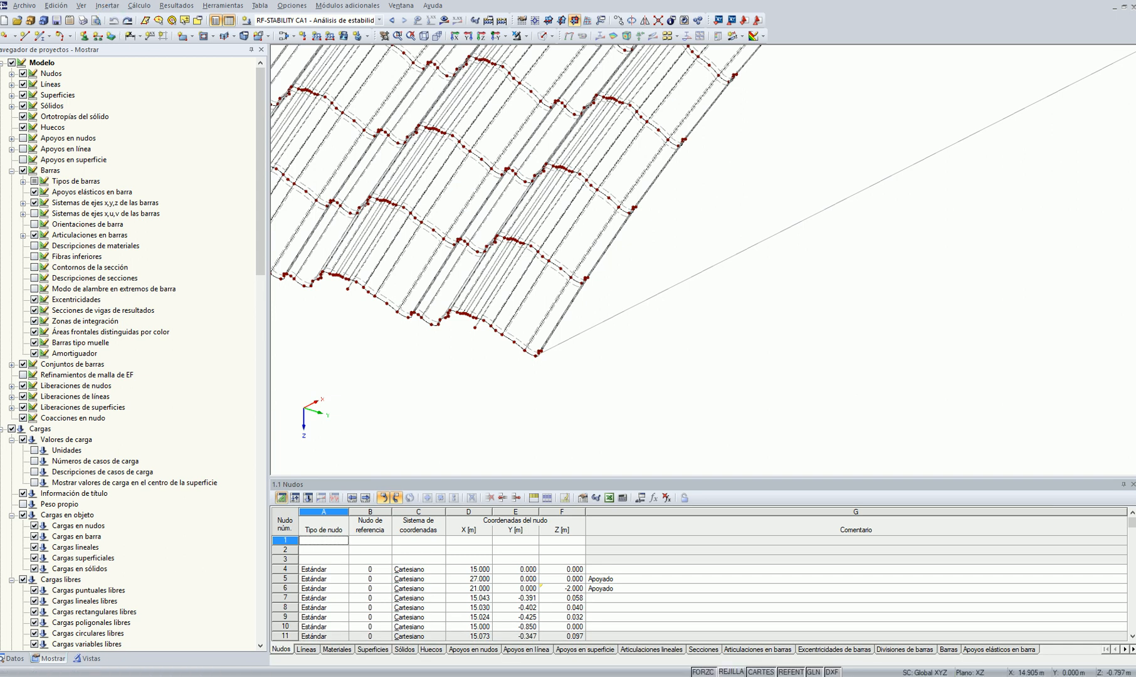
scroll(959, 298, "down", 5)
middle_click_drag(754, 344, 979, 163, "ctrl")
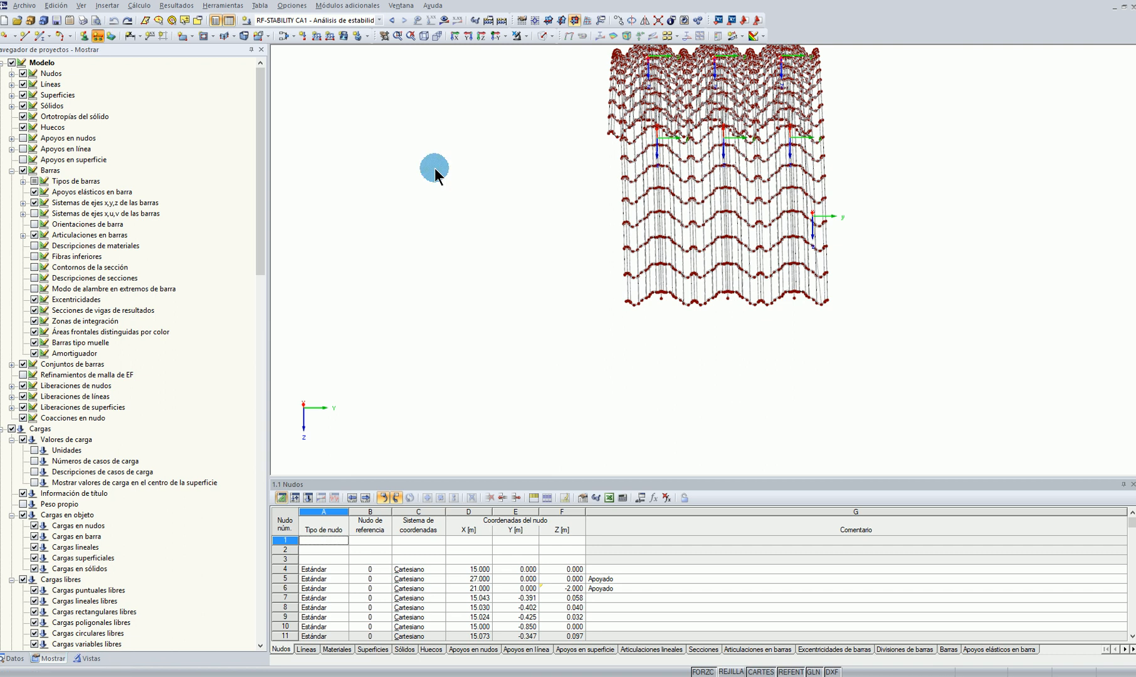
Define a line support in local line axes with uY, φX and φZ fixed and uX, uZ and φY free
left_click(98, 35)
left_click(509, 248)
left_click(557, 247)
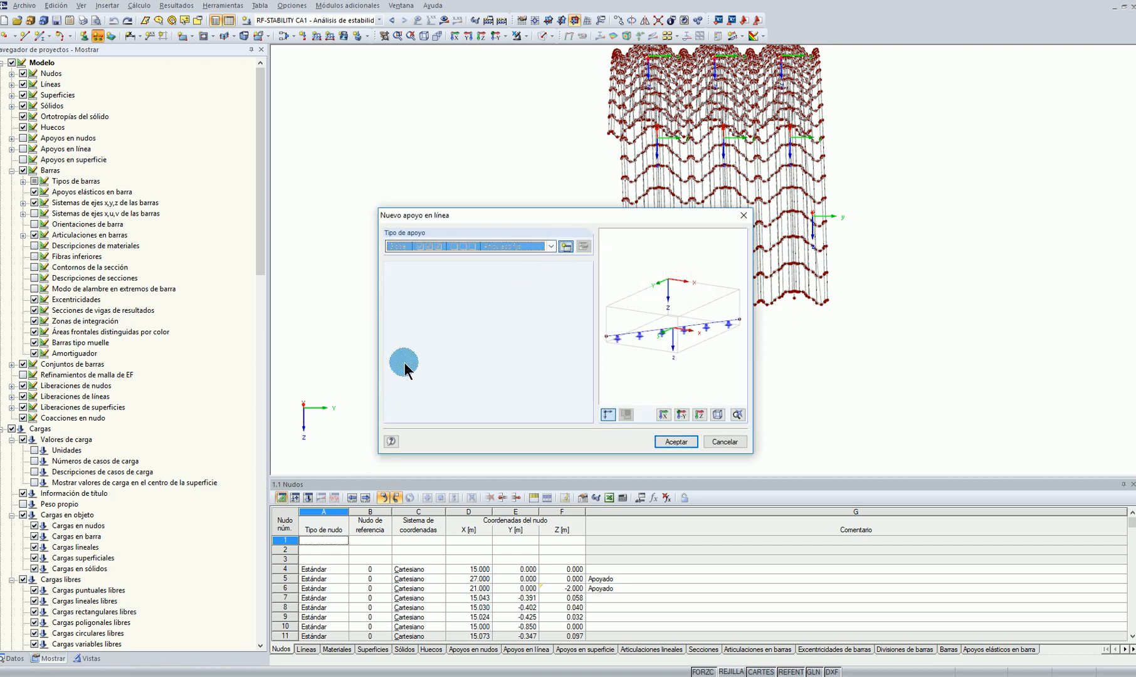
left_click(399, 213)
left_click(400, 369)
left_click(400, 342)
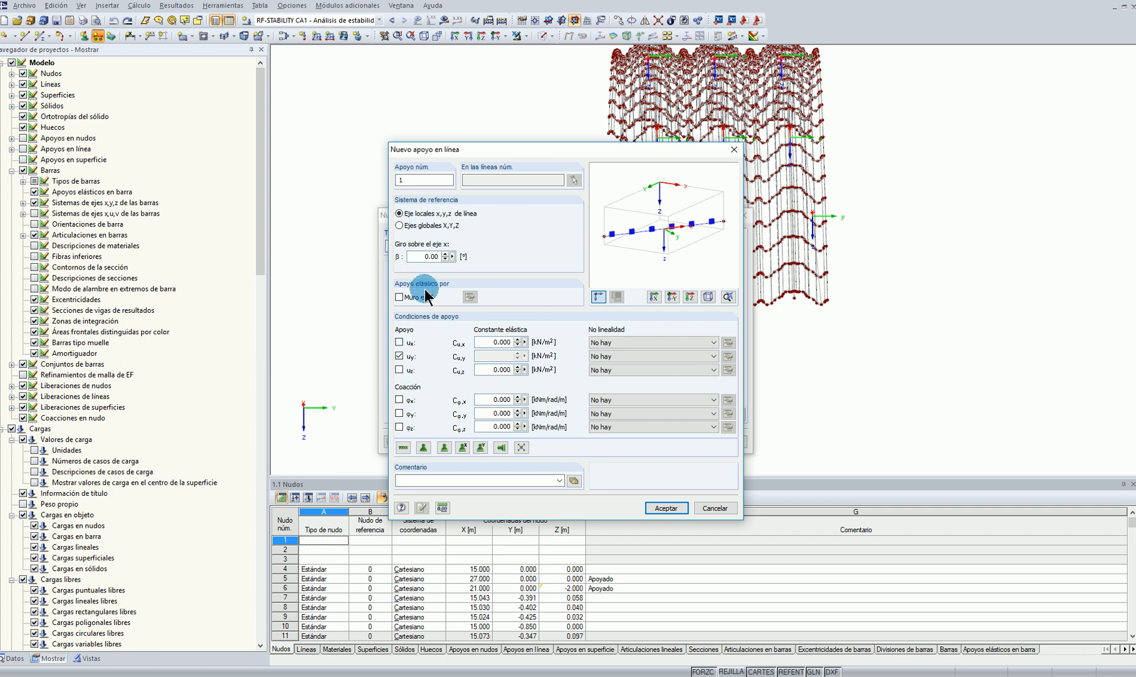
left_click(399, 427)
left_click(399, 400)
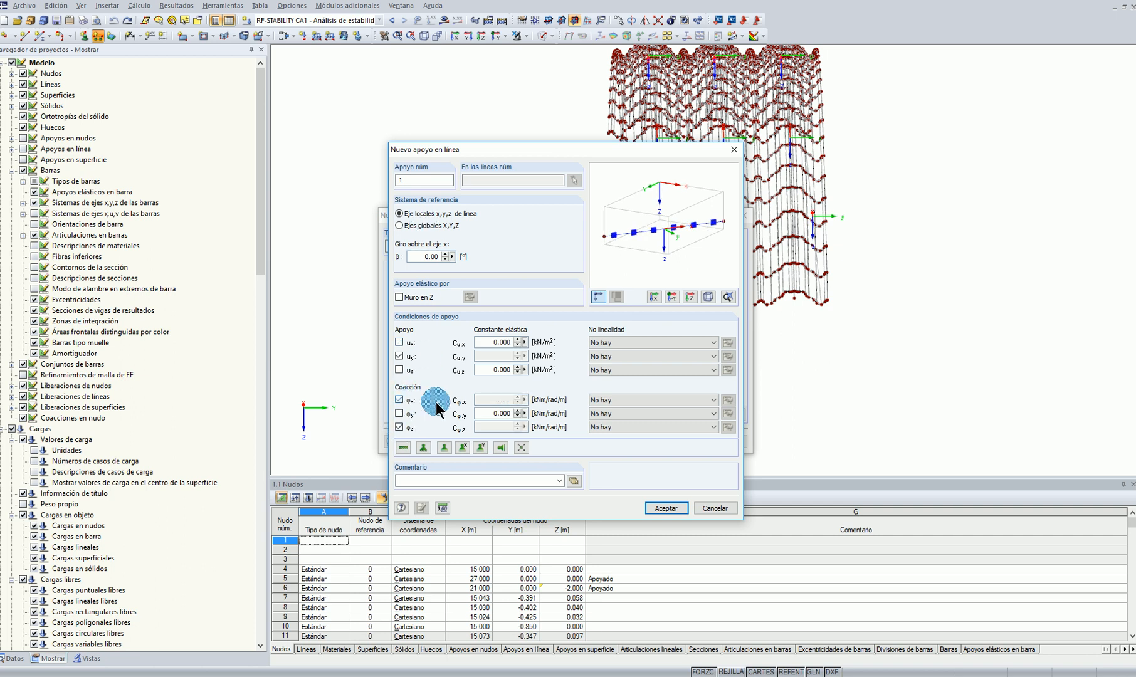
left_click(676, 509)
left_click(685, 443)
In plan view, assign the new line support to the lines along both longitudinal side edges of the roof
middle_click_drag(980, 258, 919, 361)
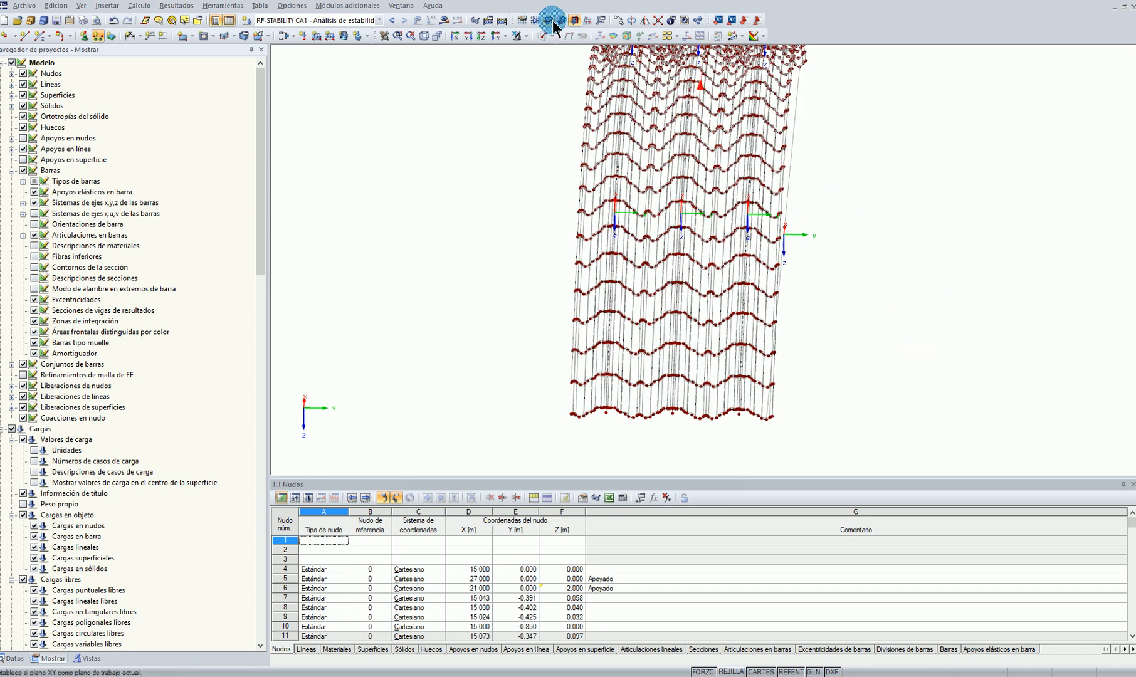
left_click(482, 36)
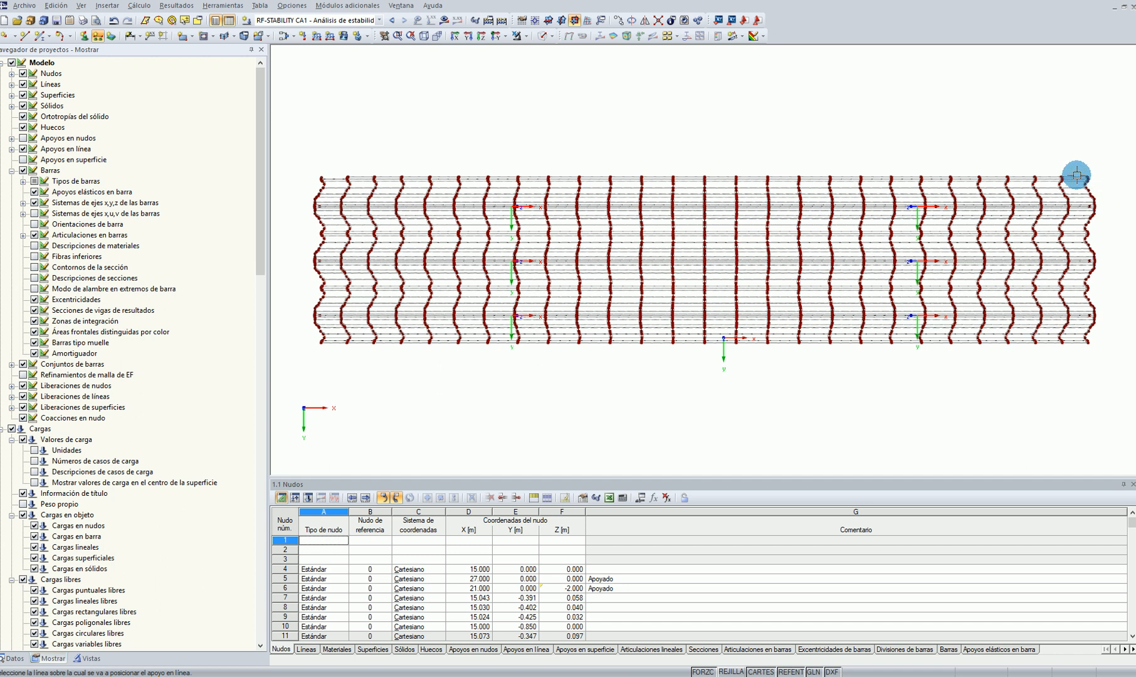
scroll(537, 174, "up", 1)
scroll(472, 167, "down", 1)
left_click_drag(301, 153, 1118, 180)
left_click_drag(1108, 373, 289, 340)
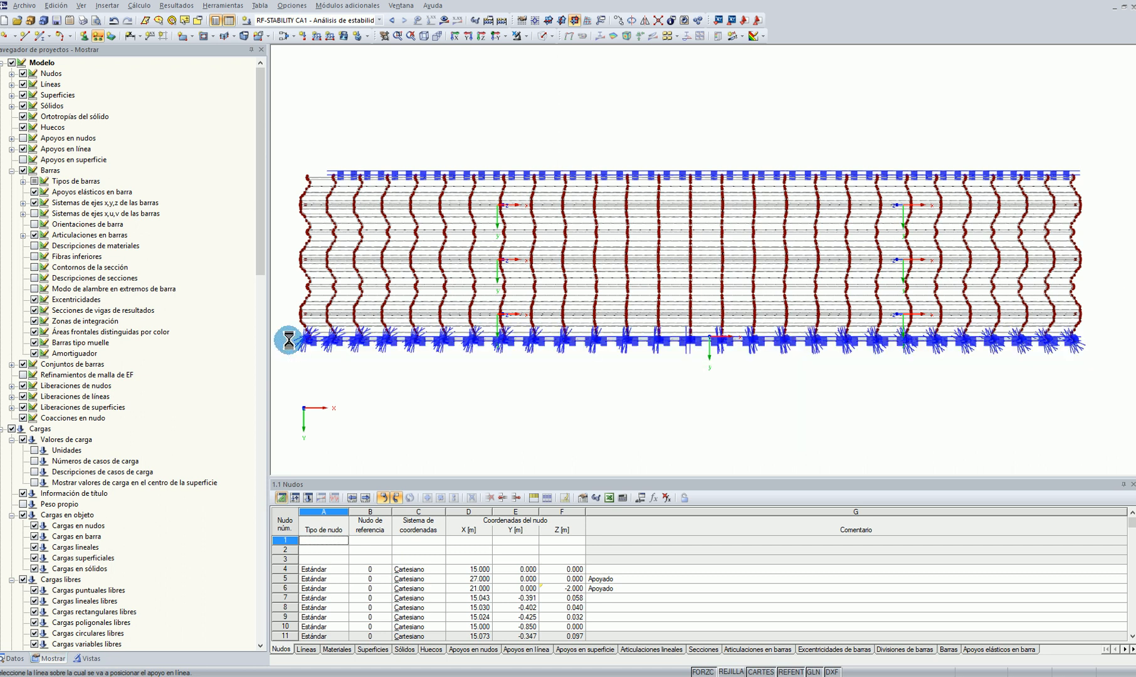
Hide the line supports to expose the end of the roof's negative Y edge
scroll(360, 236, "up", 2)
middle_click_drag(310, 373, 788, 17, "ctrl")
middle_click_drag(652, 446, 696, 280)
scroll(699, 251, "up", 5)
left_click(49, 238)
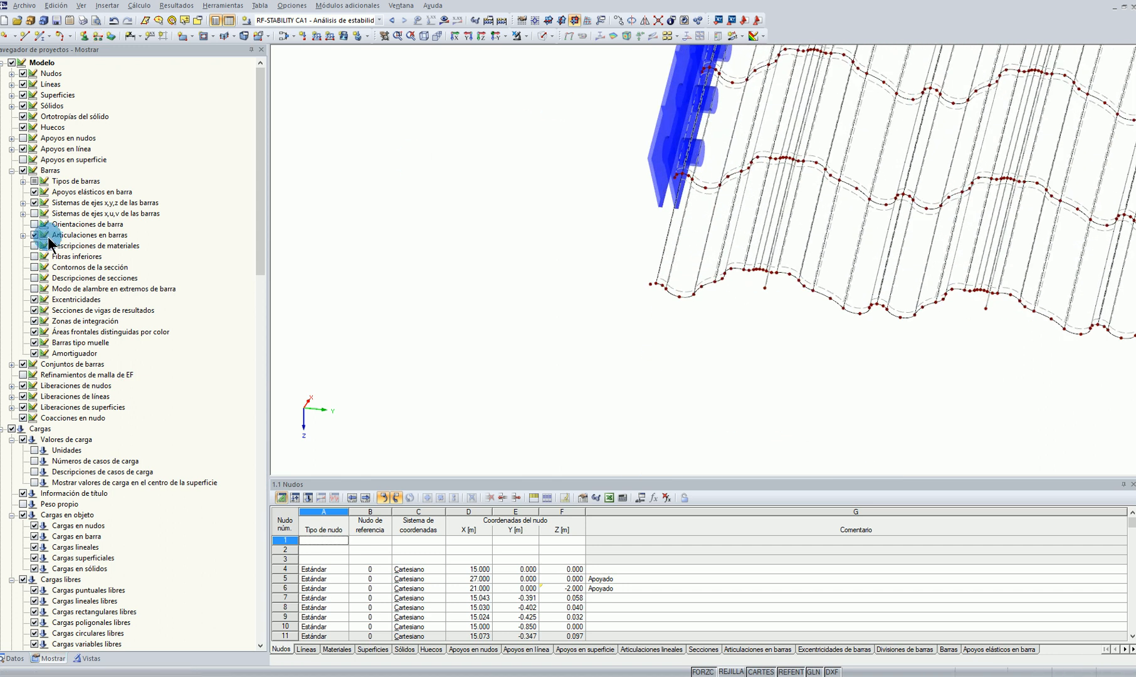
left_click(24, 148)
Try to copy the adjacent bay's edge strip surface into the incomplete end bay, then undo the copy
scroll(674, 183, "up", 6)
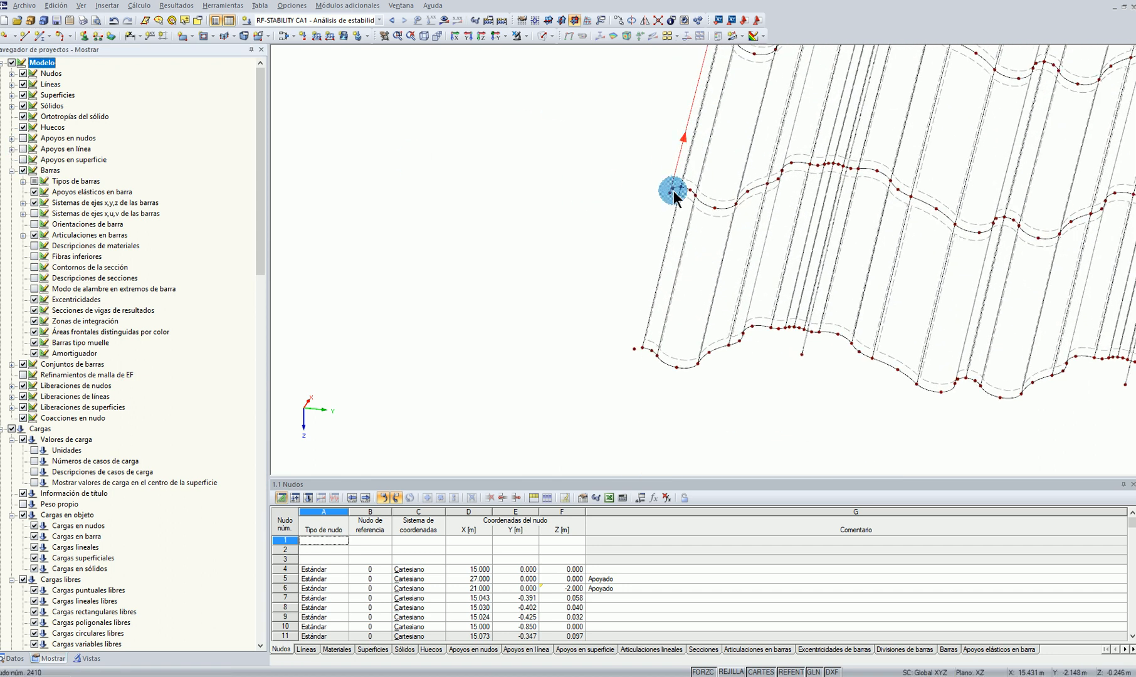
scroll(604, 293, "down", 6)
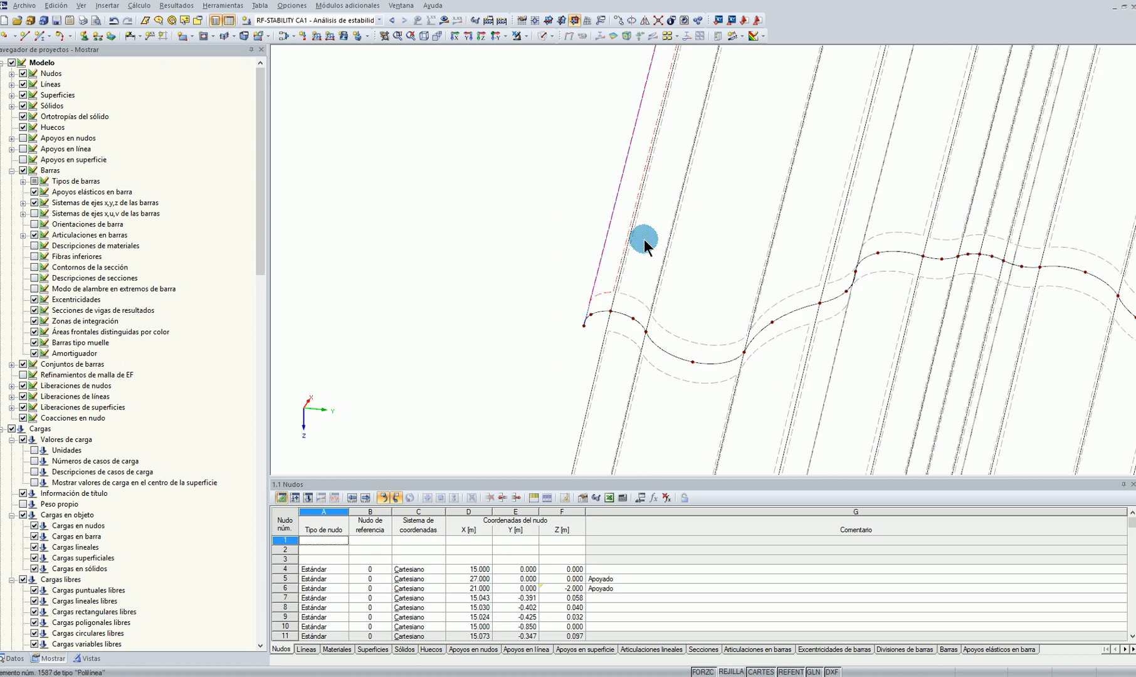
scroll(638, 283, "up", 1)
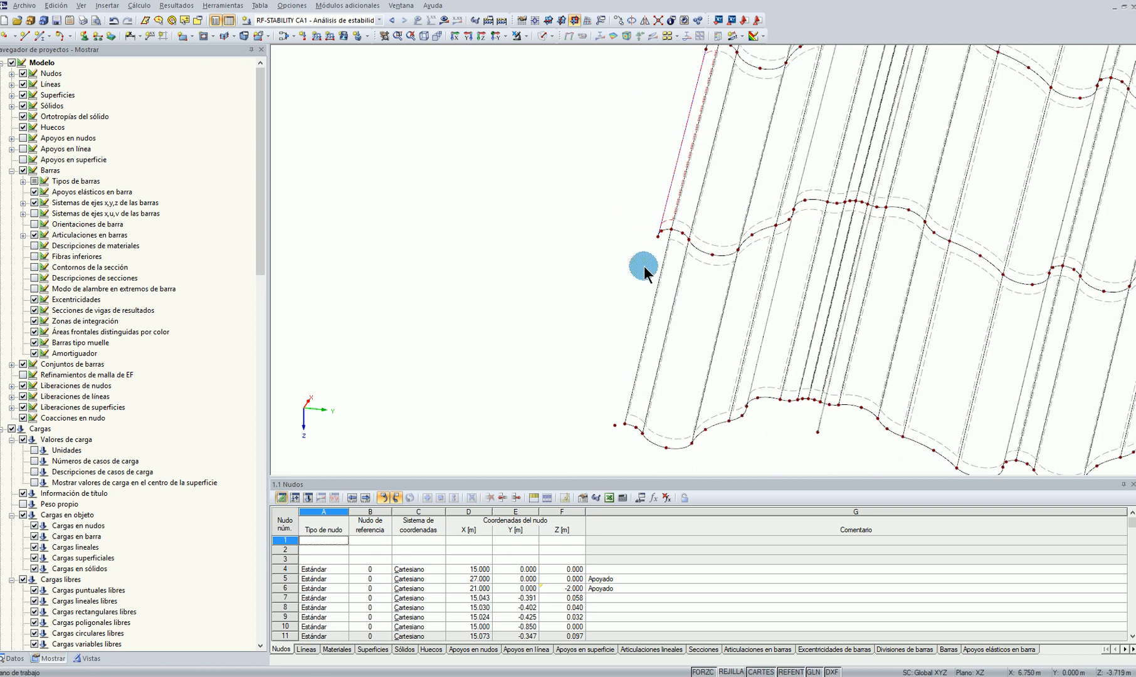
left_click_drag(672, 229, 629, 429, "ctrl")
scroll(646, 296, "up", 1)
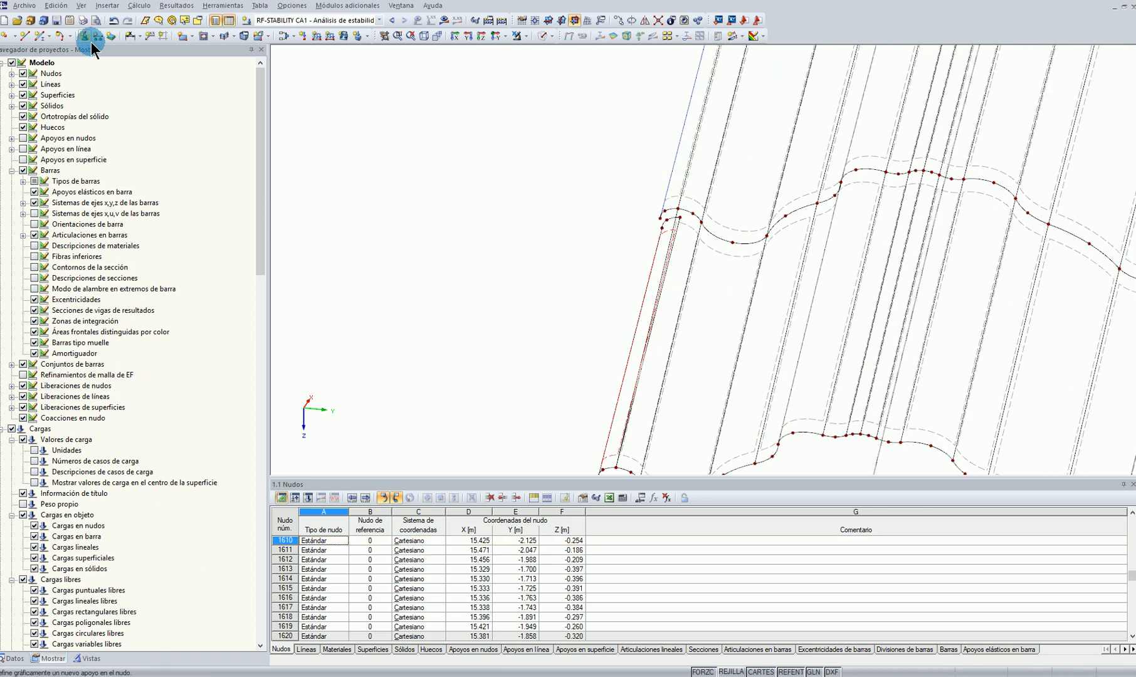
left_click(116, 20)
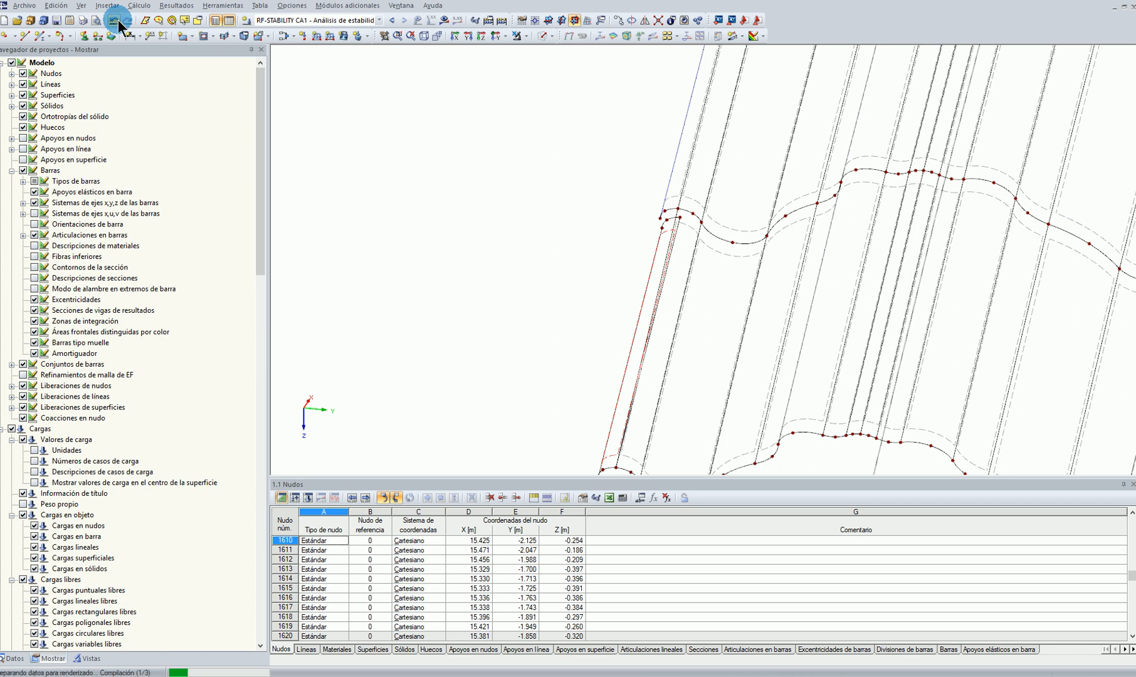
scroll(781, 384, "down", 3)
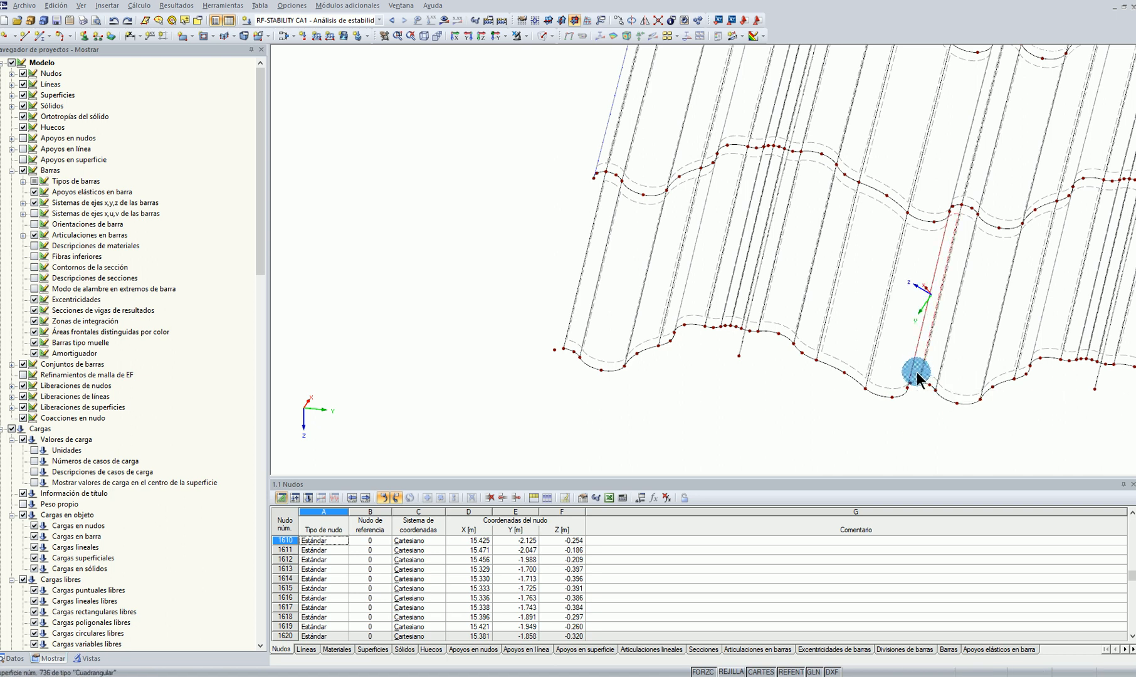
Copy the matching surface strip from an inner wave of the end bay to the incomplete negative Y edge
left_click_drag(920, 381, 565, 348)
scroll(579, 394, "down", 2)
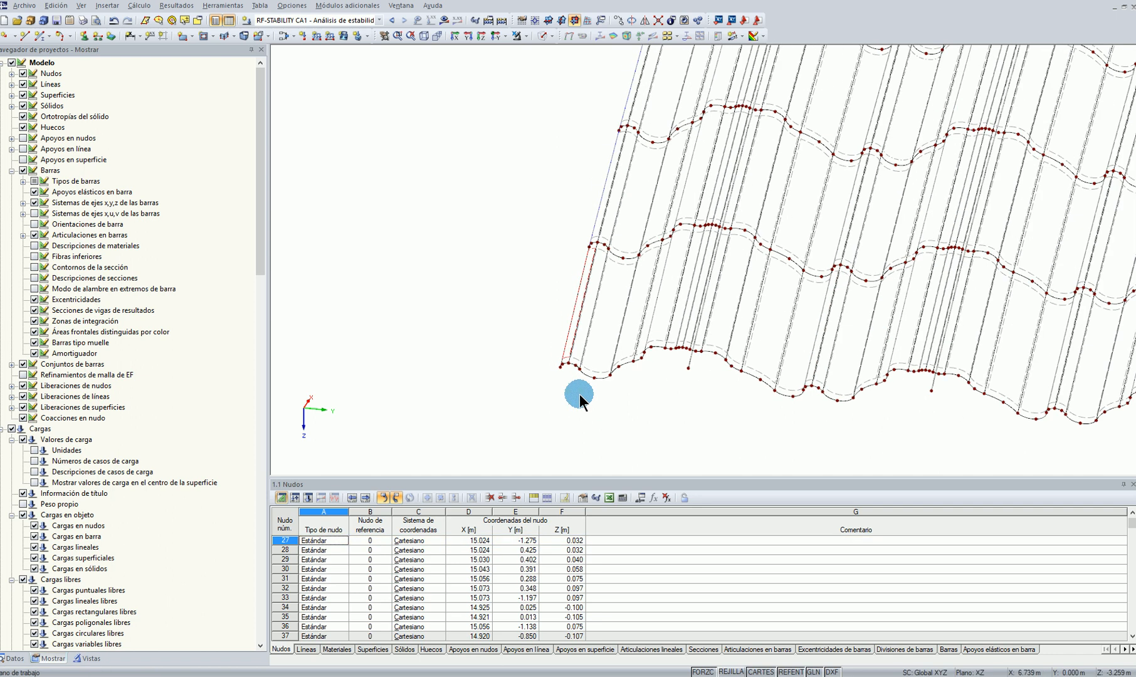
middle_click_drag(904, 467, 673, 404)
middle_click_drag(970, 363, 812, 368)
scroll(812, 368, "down", 2)
middle_click_drag(583, 402, 656, 427, "ctrl")
scroll(708, 344, "up", 6)
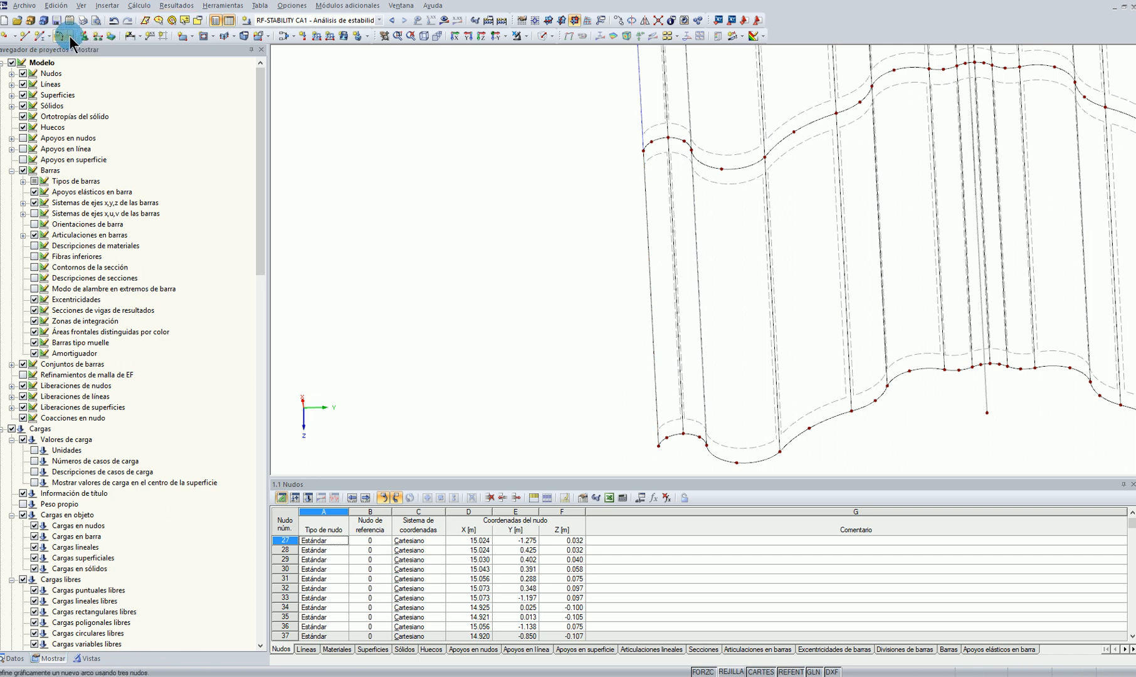
Assign the previously defined local-axes line support to the end bay's new edge line on the negative Y side
left_click(525, 179)
left_click(507, 245)
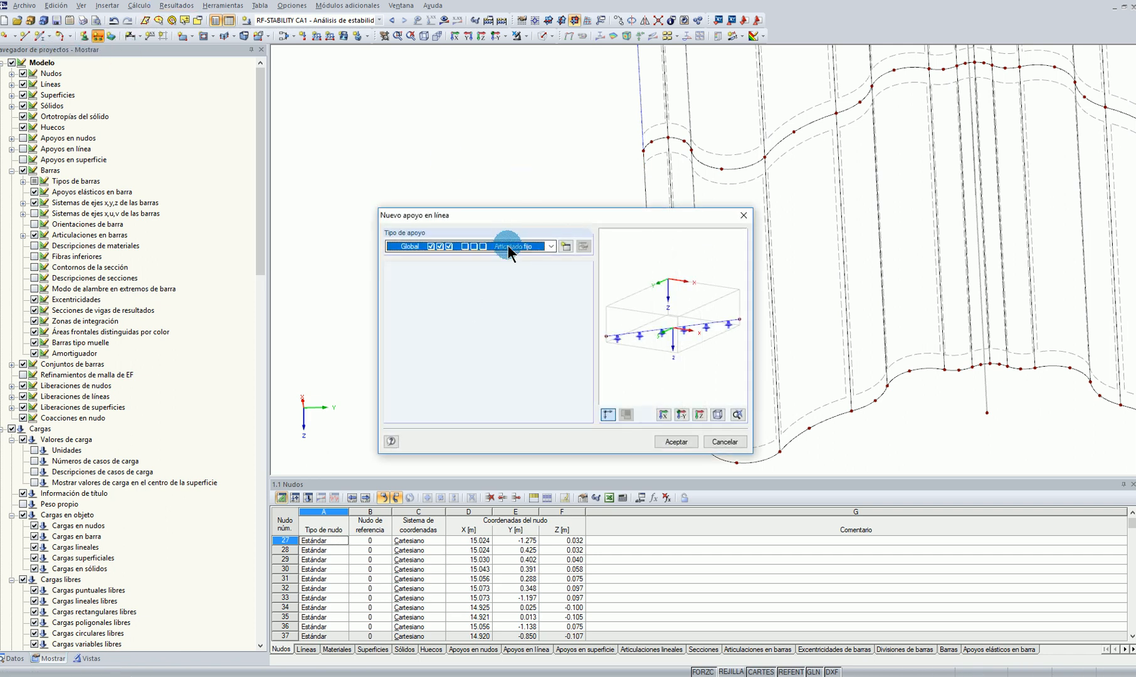
left_click(488, 274)
left_click(677, 442)
scroll(515, 324, "down", 10)
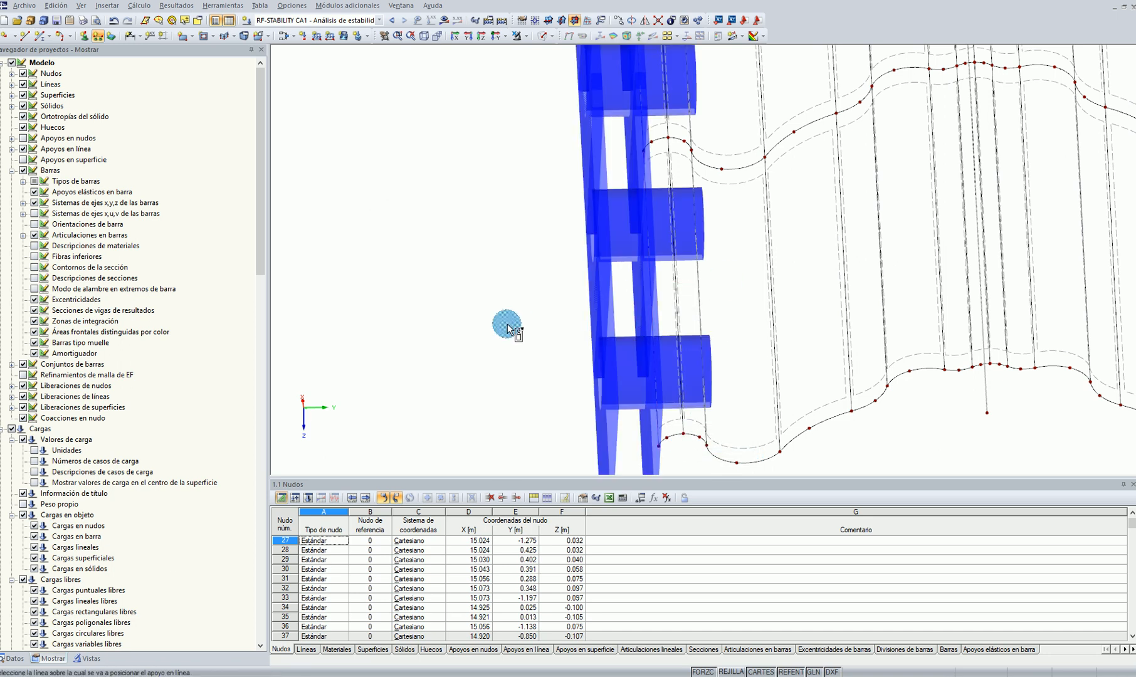
middle_click_drag(859, 314, 842, 288, "ctrl")
scroll(643, 393, "up", 4)
scroll(643, 392, "up", 1)
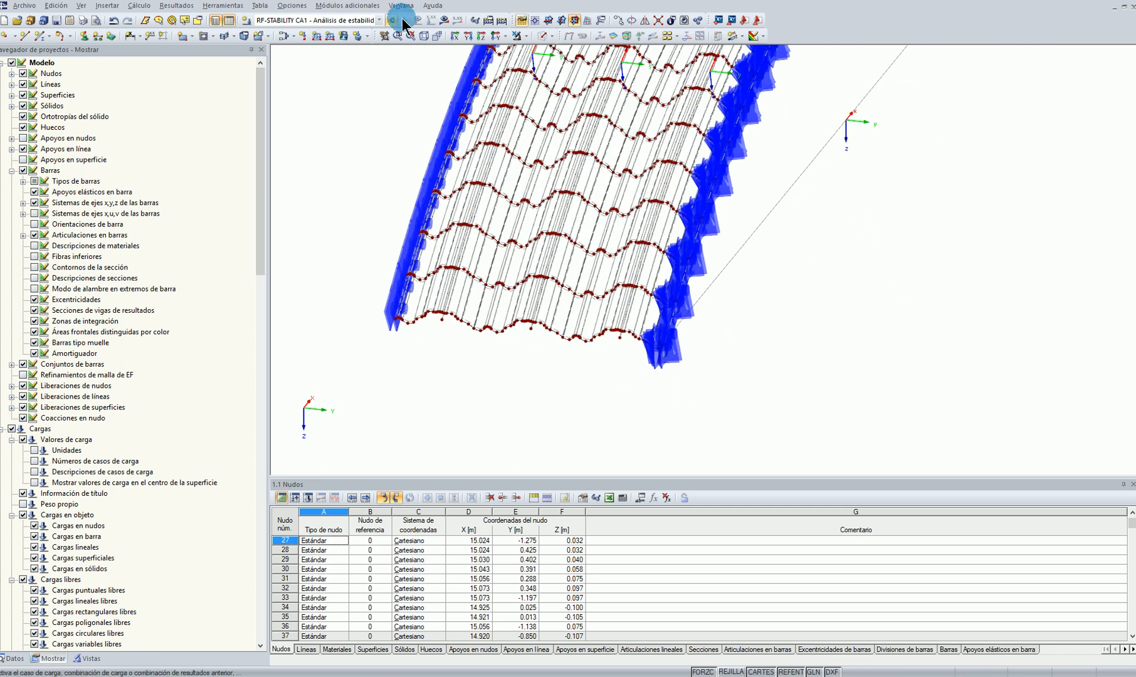
scroll(535, 357, "up", 7)
middle_click_drag(535, 356, 522, 327, "ctrl")
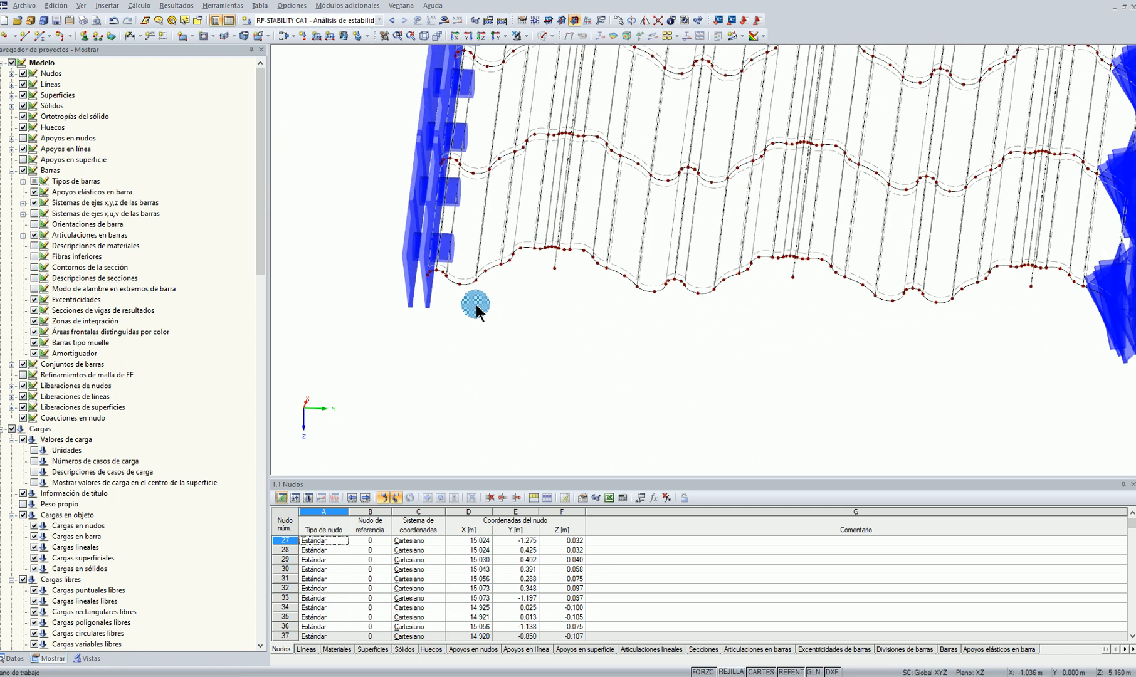
Draw a straight line across the span between the valley nodes beside the negative Y edge at both arch ends
left_click(24, 40)
left_click(460, 284)
scroll(605, 368, "down", 2)
scroll(655, 368, "down", 5)
middle_click_drag(683, 370, 1036, 368, "ctrl")
middle_click_drag(614, 392, 965, 385, "ctrl")
scroll(729, 384, "up", 10)
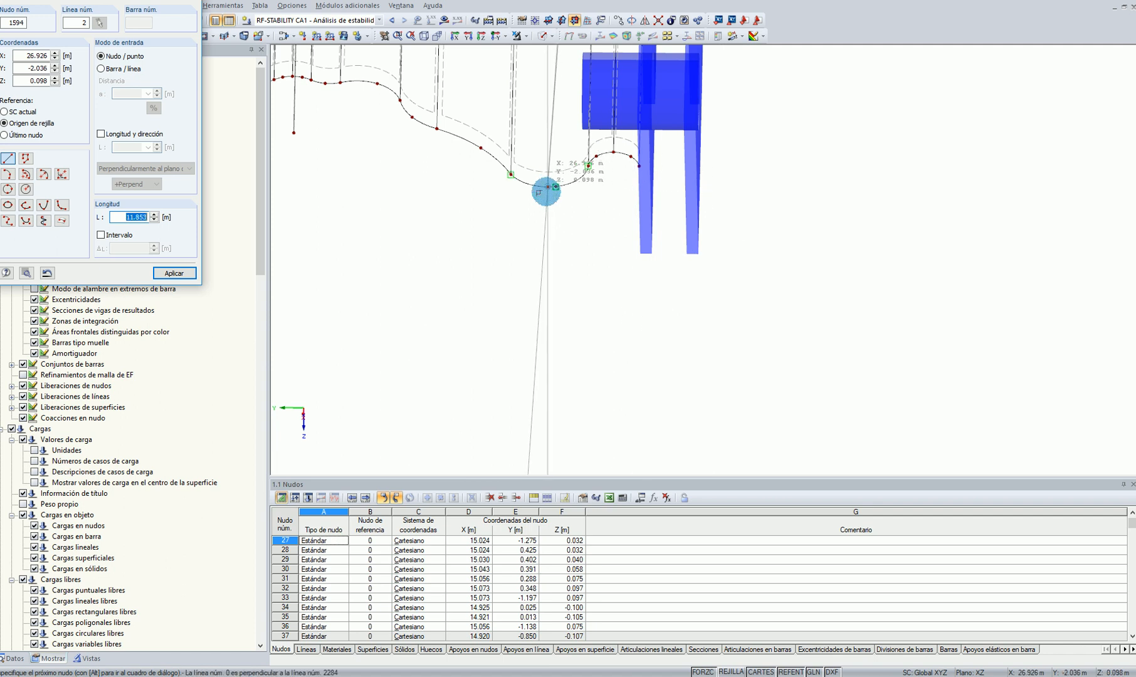
left_click(556, 186)
key("Escape")
Make the new line a tension member (Tracción) with section RD 8 in Acero S 275 JR
right_click(558, 134)
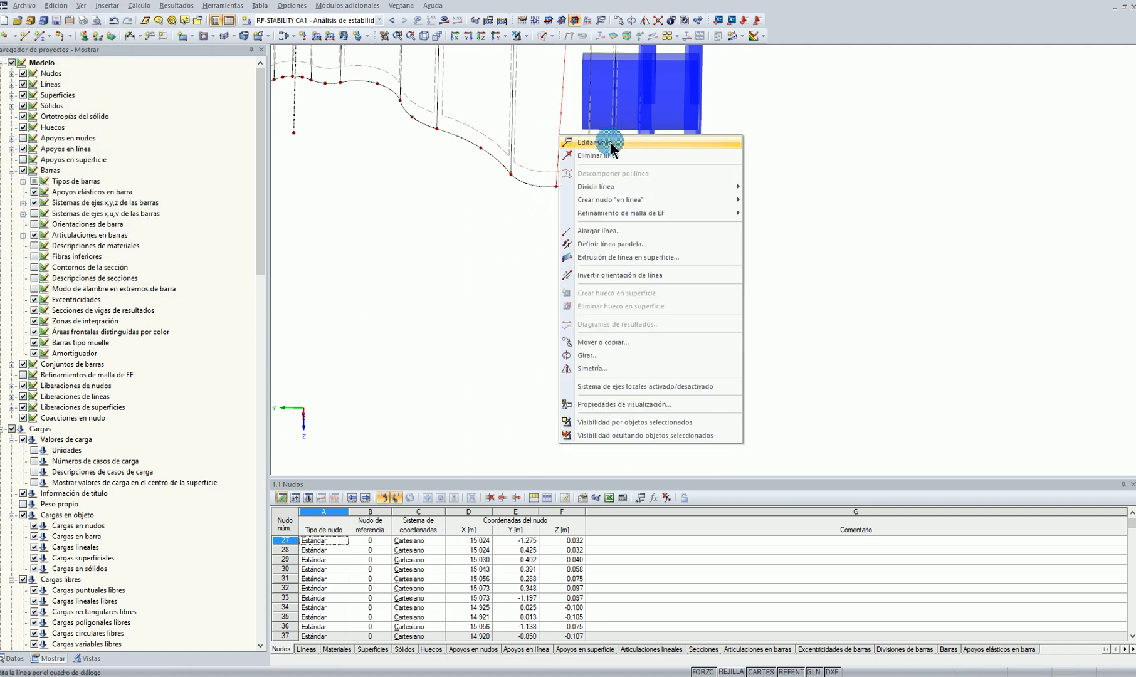
left_click(601, 142)
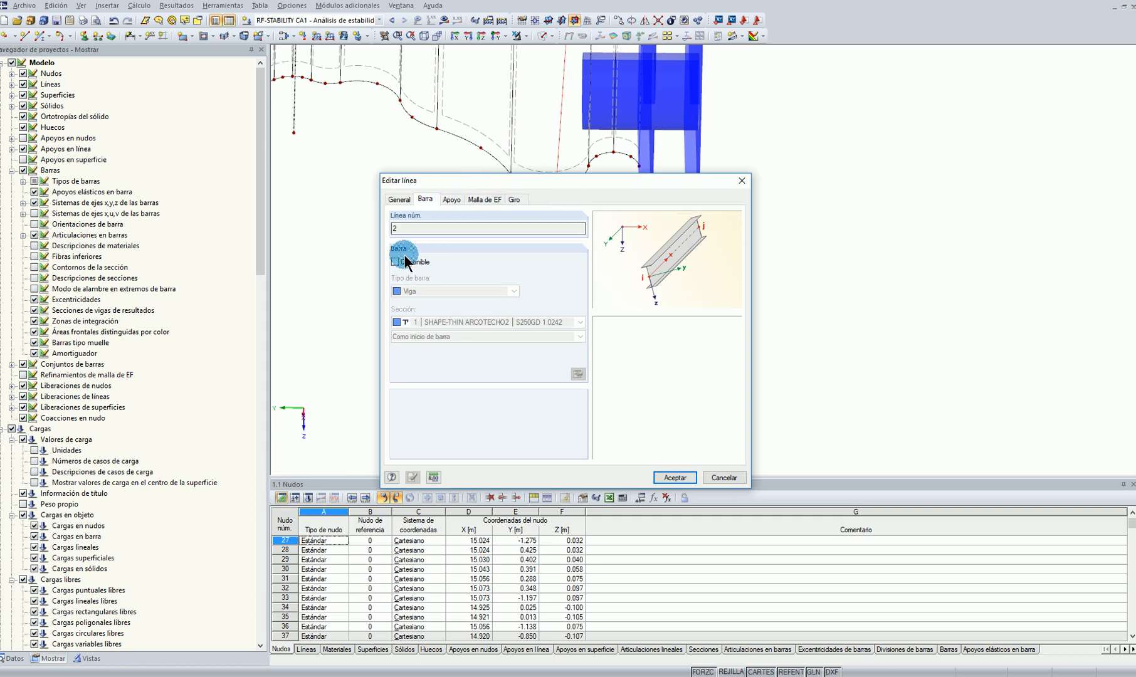
left_click(405, 263)
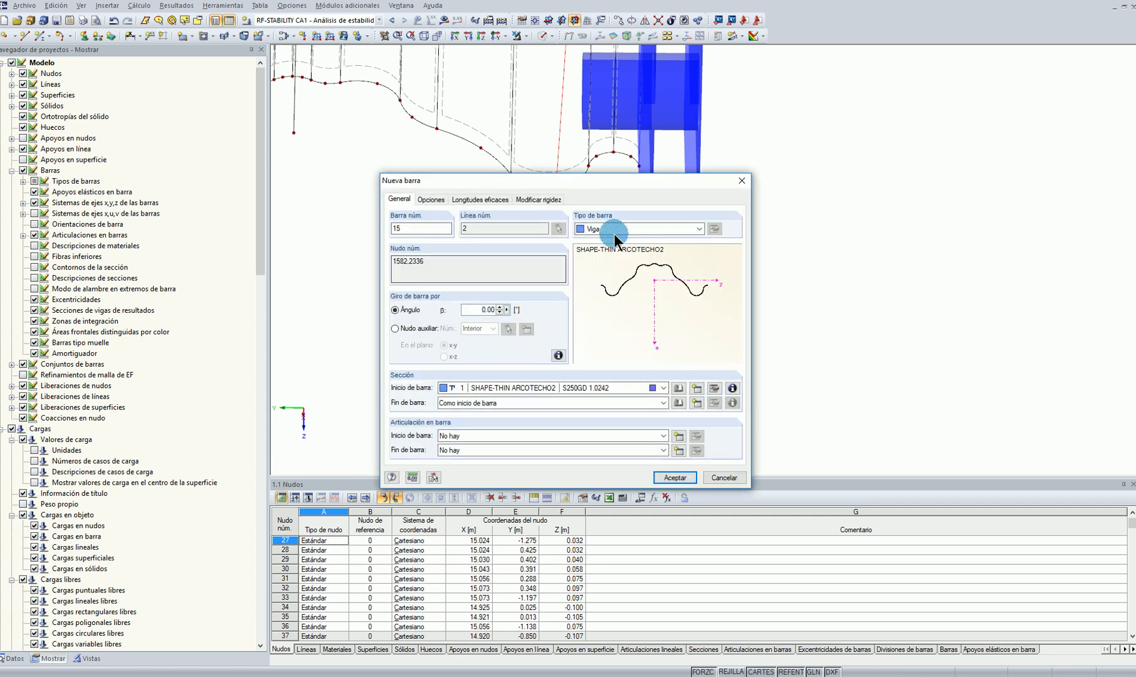
left_click(611, 229)
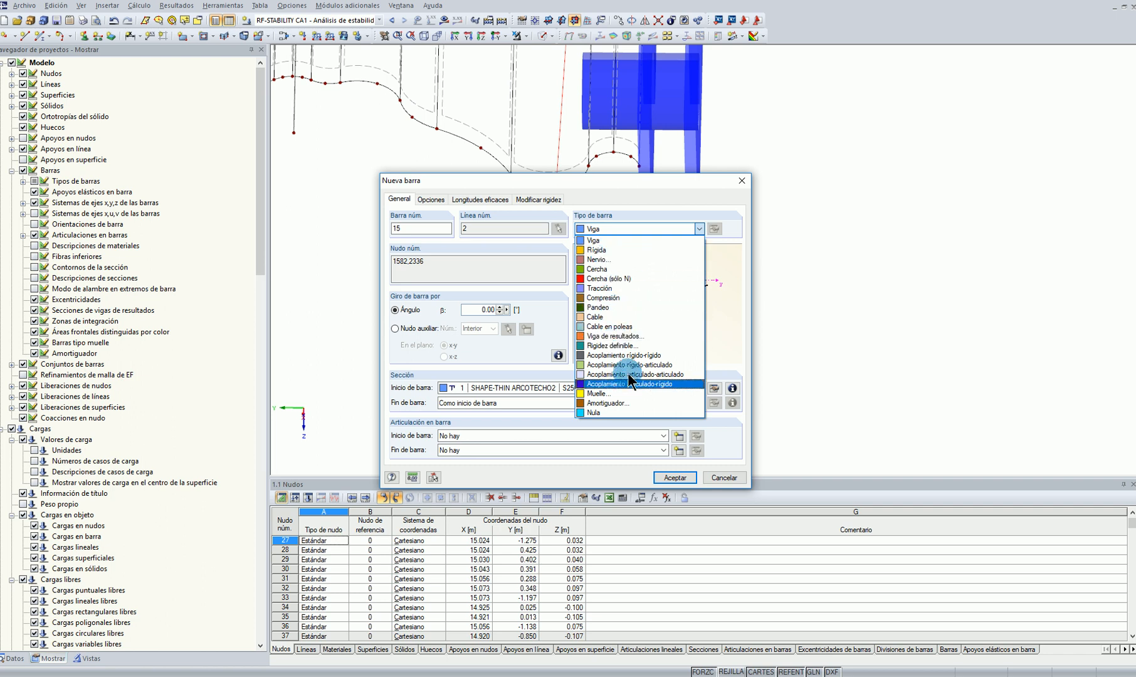
left_click(603, 287)
left_click(547, 388)
left_click(496, 404)
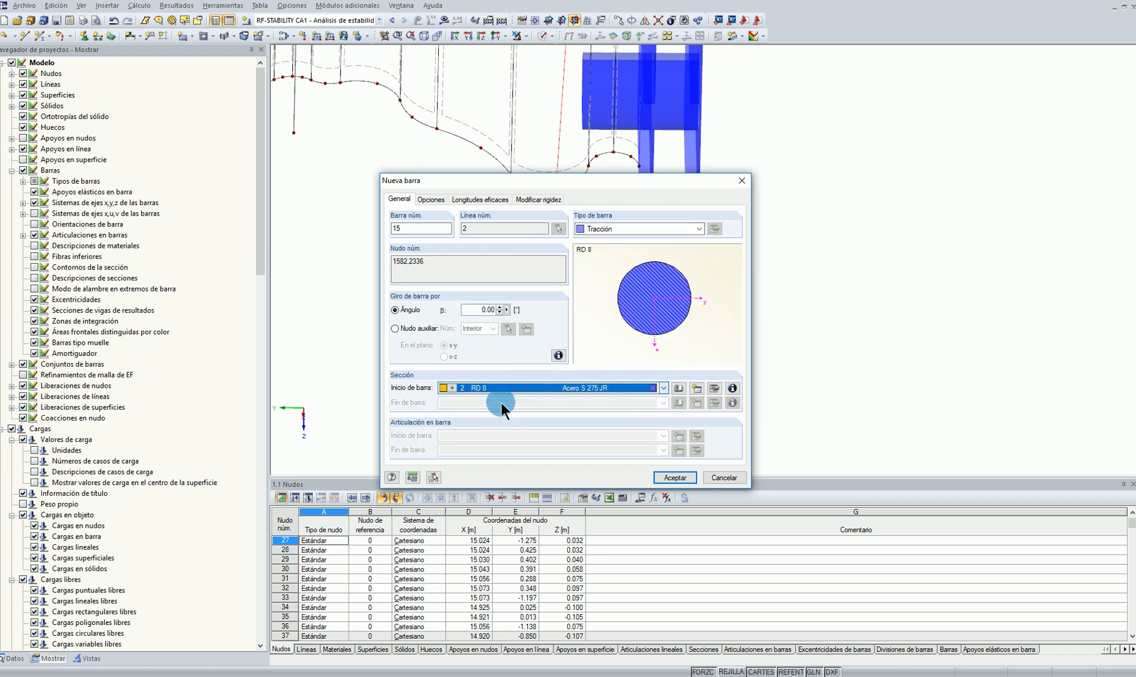
left_click(676, 476)
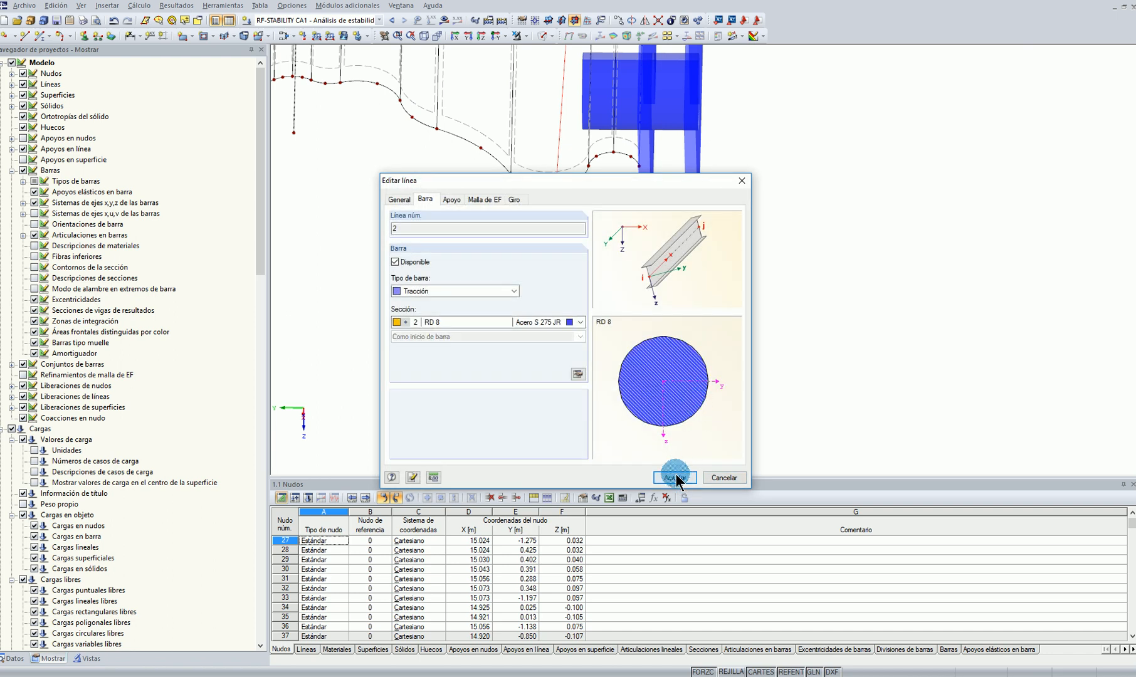
Copy the tension member to the other valley nodes across the three arches, making five ties
scroll(658, 366, "down", 4)
middle_click_drag(875, 344, 569, 362, "ctrl")
middle_click_drag(825, 230, 794, 341, "ctrl")
scroll(795, 314, "up", 3)
left_click(791, 264)
left_click_drag(808, 258, 531, 253, "ctrl")
middle_click_drag(389, 248, 621, 268)
left_click(621, 378)
left_click_drag(627, 381, 525, 302)
left_click_drag(657, 232, 540, 268, "ctrl")
middle_click_drag(505, 317, 428, 305)
scroll(680, 388, "down", 3)
left_click(428, 305)
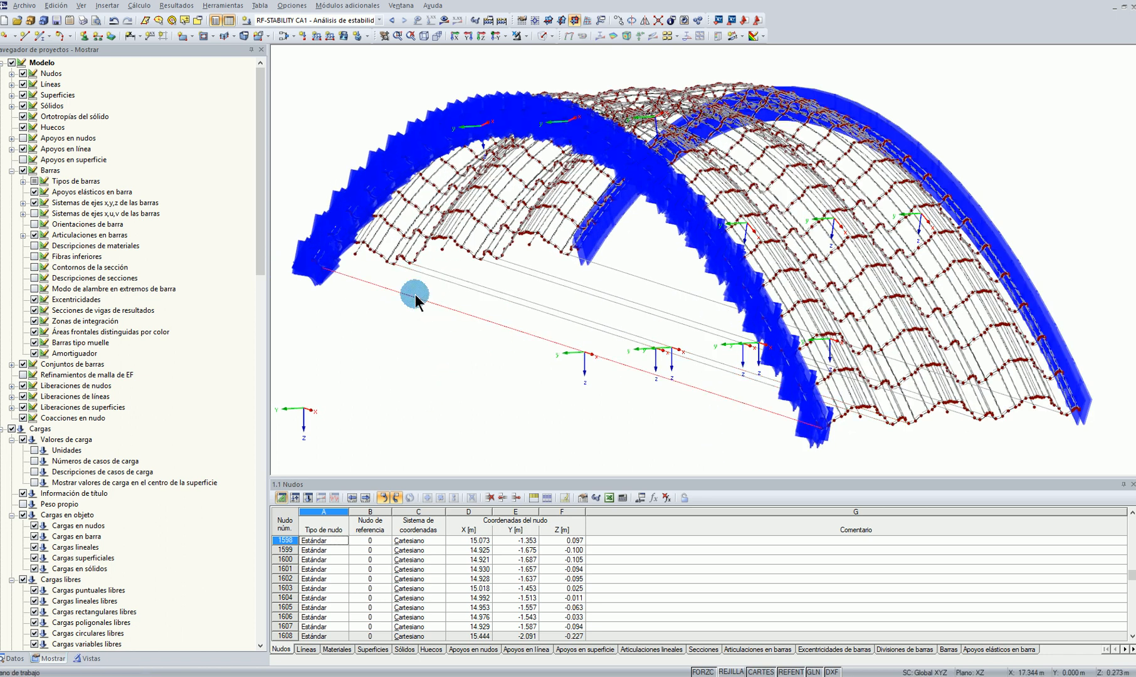
Hide the line supports and review the member type and section of the five tension ties together
left_click(23, 149)
scroll(439, 301, "up", 6)
middle_click_drag(699, 370, 872, 365, "ctrl")
left_click_drag(856, 436, 751, 237)
middle_click_drag(851, 327, 709, 298)
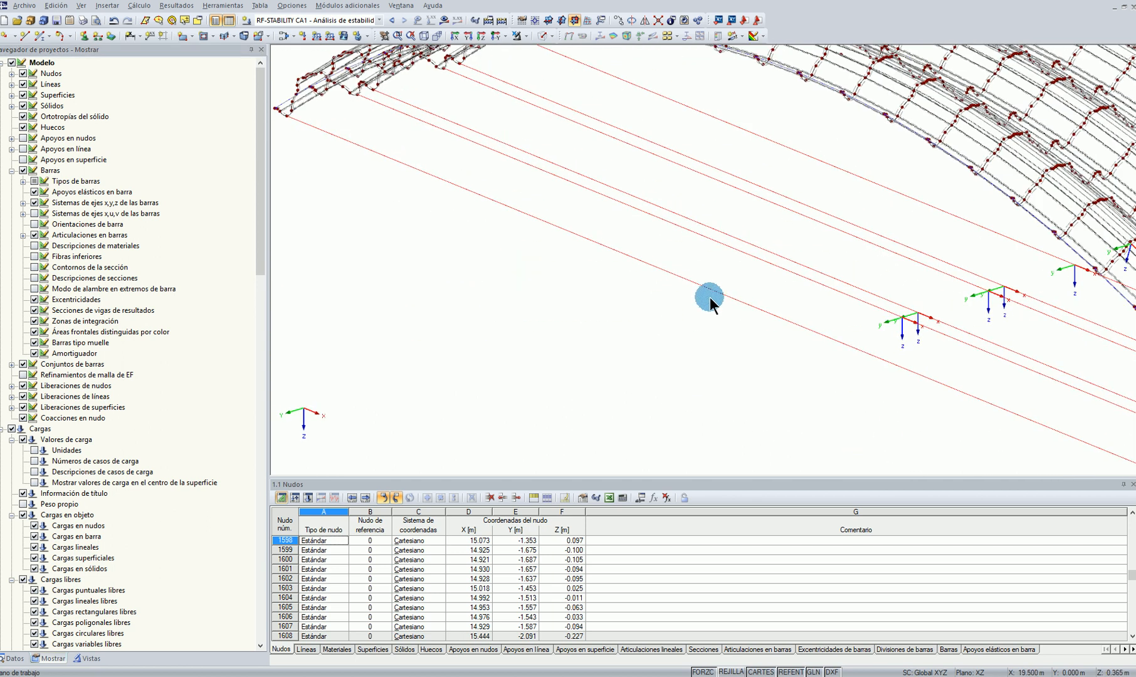
right_click(720, 294)
mouse_move(769, 315)
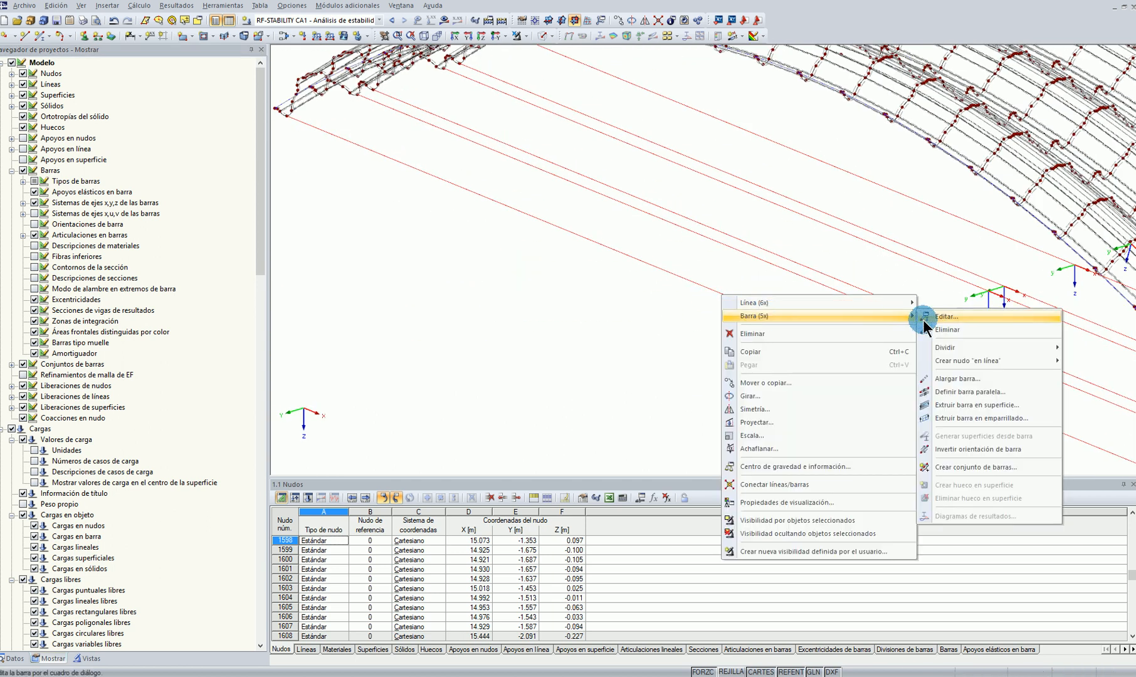
left_click(950, 316)
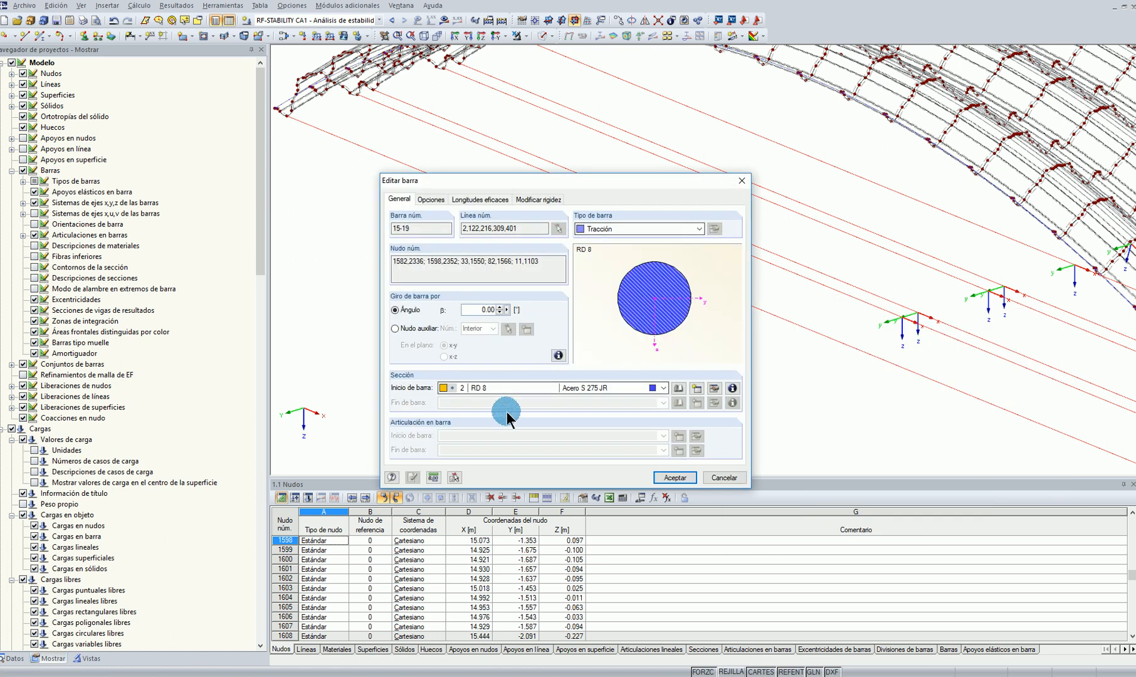
left_click(666, 479)
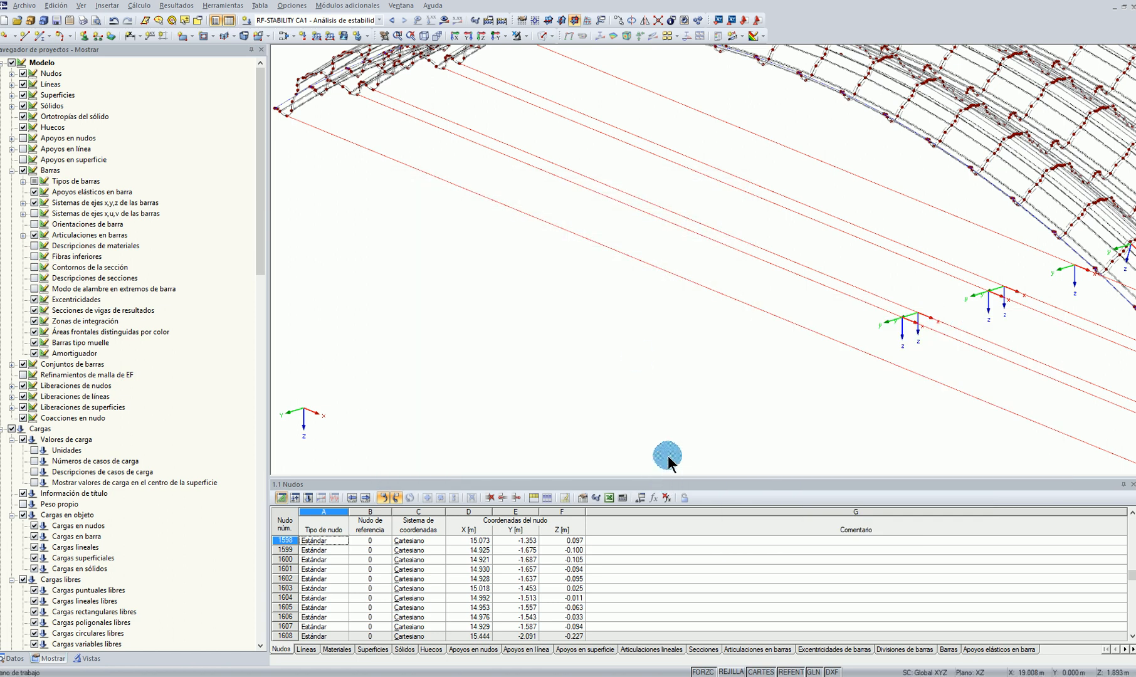
Make the outermost remaining line across the span a tension member (Tracción) with section RD 8 in Acero S 275 JR
left_click(550, 36)
left_click(563, 64)
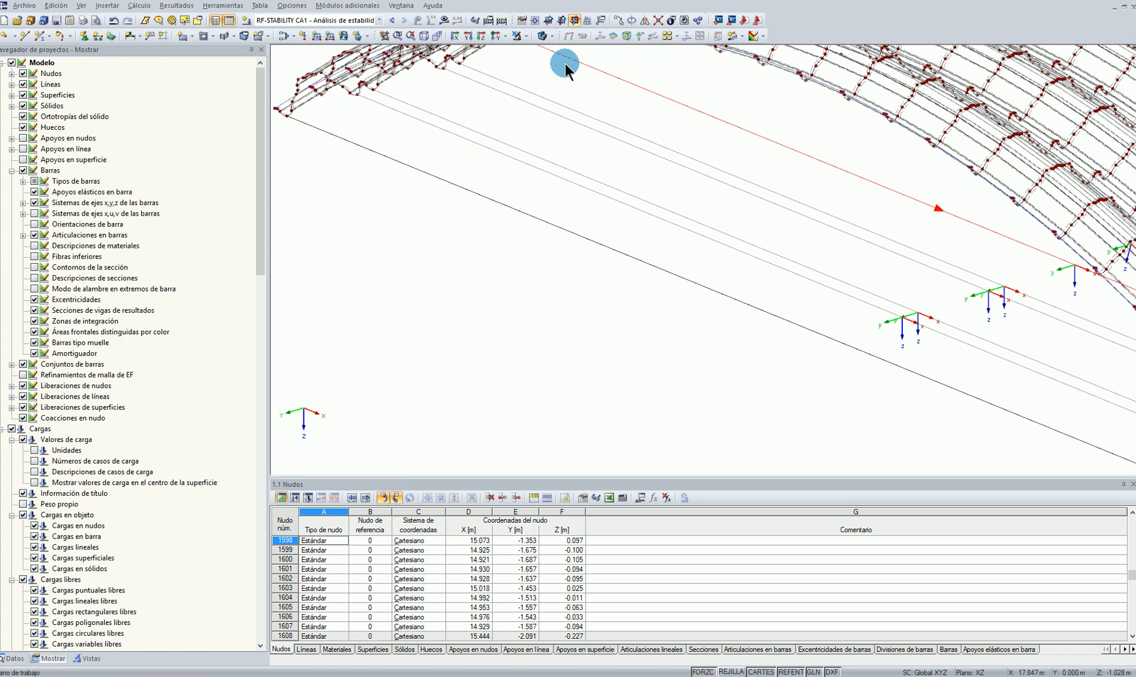
right_click(772, 317)
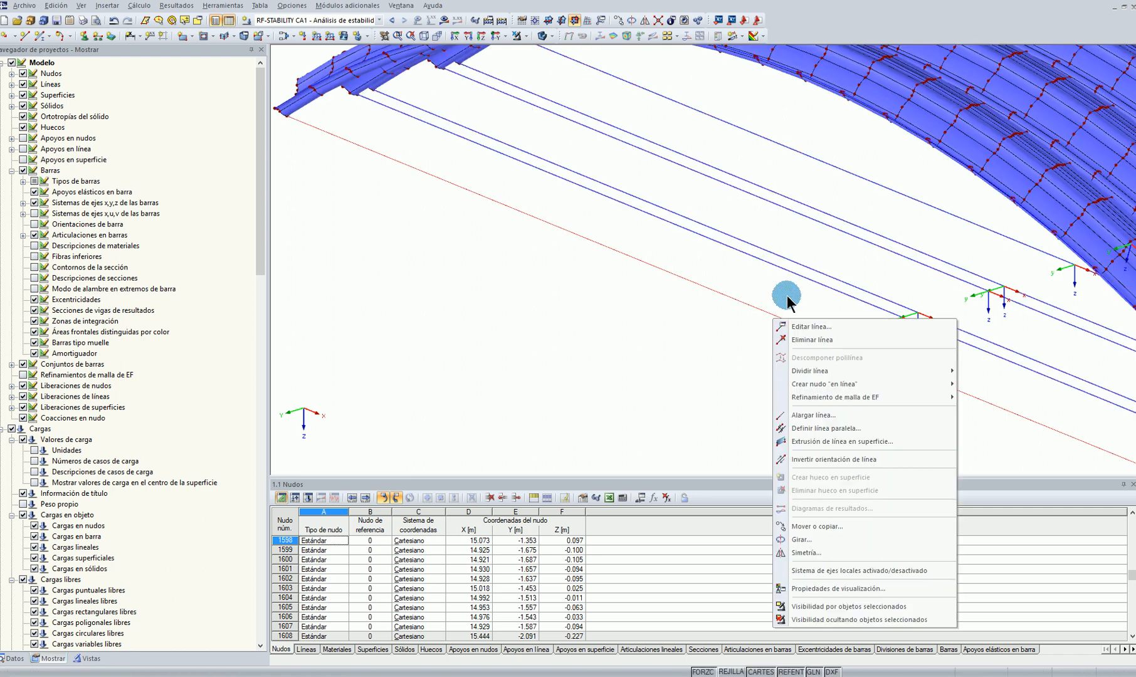
left_click(791, 325)
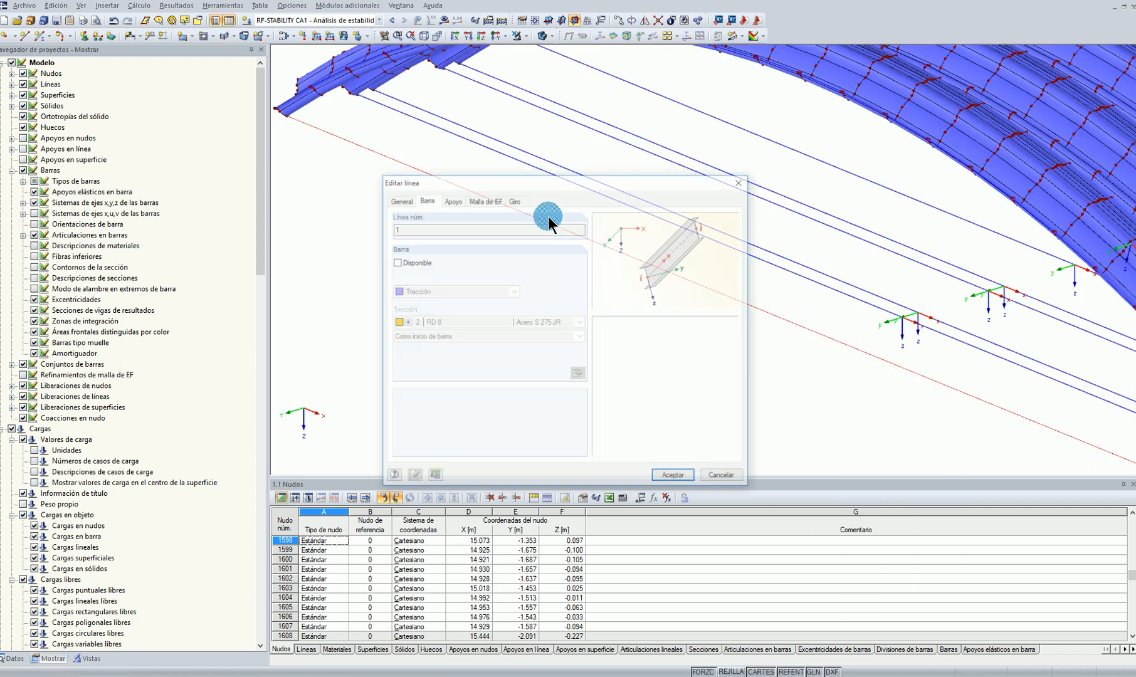
left_click(396, 262)
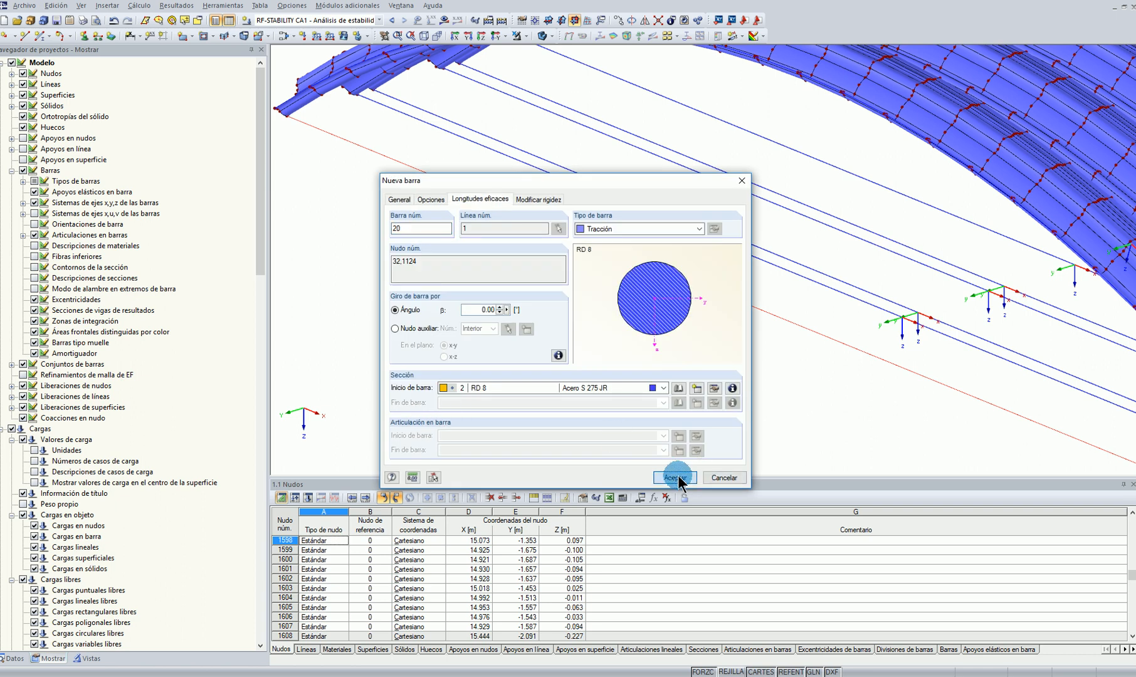
left_click(679, 479)
left_click(672, 475)
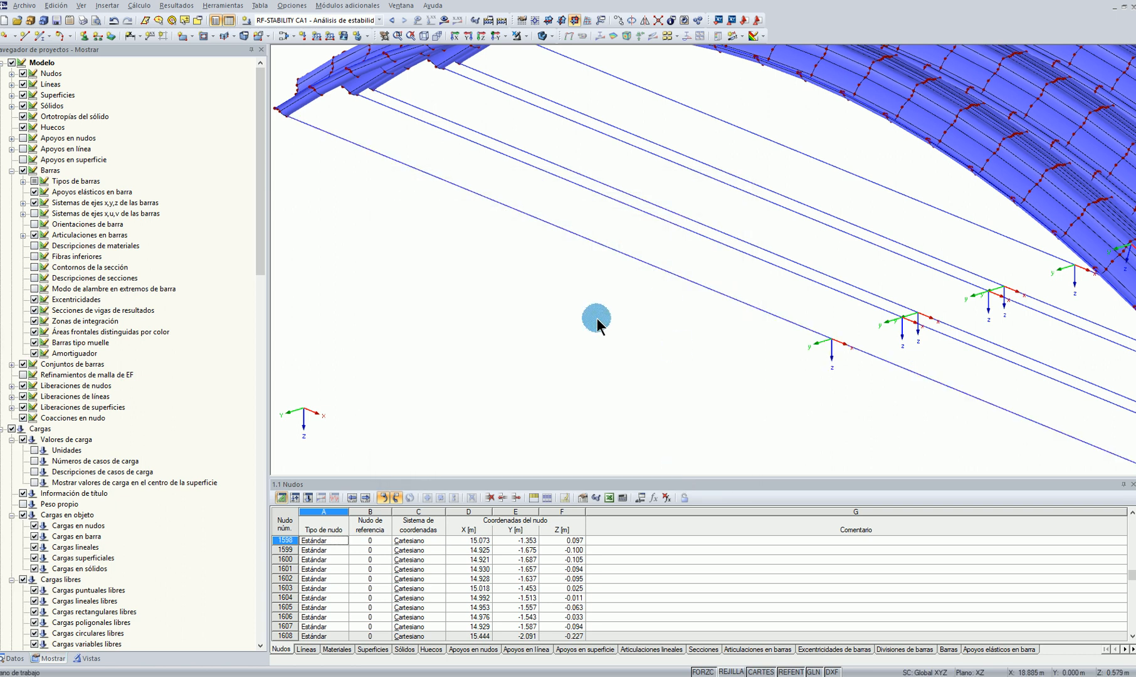
Hide the members' x,y,z axis systems and examine where the tension ties meet the arches at both ends
key("F8")
middle_click_drag(741, 360, 831, 394, "ctrl")
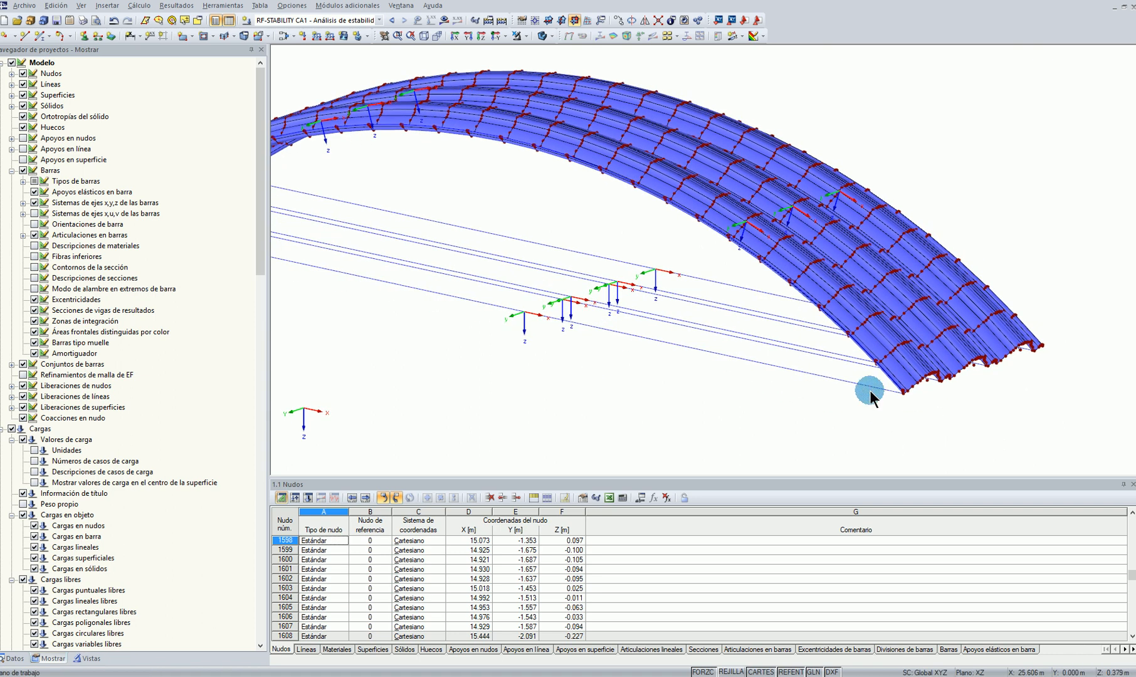
scroll(938, 386, "up", 5)
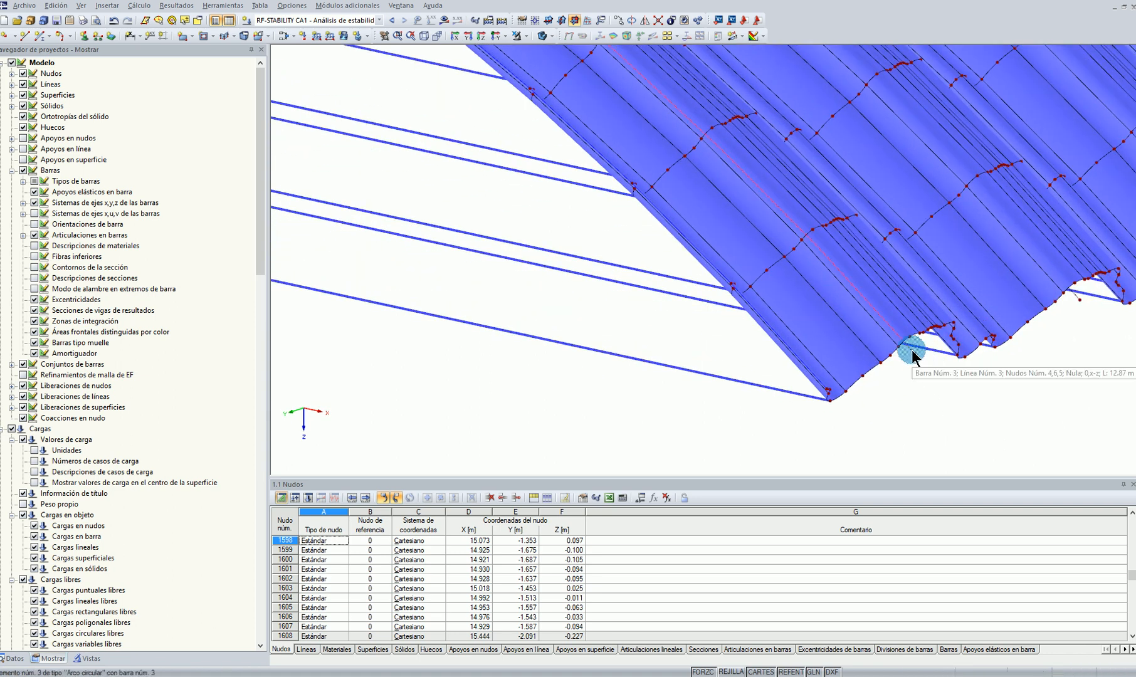
scroll(912, 350, "down", 5)
middle_click_drag(378, 295, 432, 375, "ctrl")
left_click(34, 204)
scroll(703, 378, "down", 2)
middle_click_drag(671, 329, 703, 378)
middle_click_drag(656, 424, 960, 321)
scroll(533, 342, "up", 10)
middle_click_drag(425, 336, 302, 312, "ctrl")
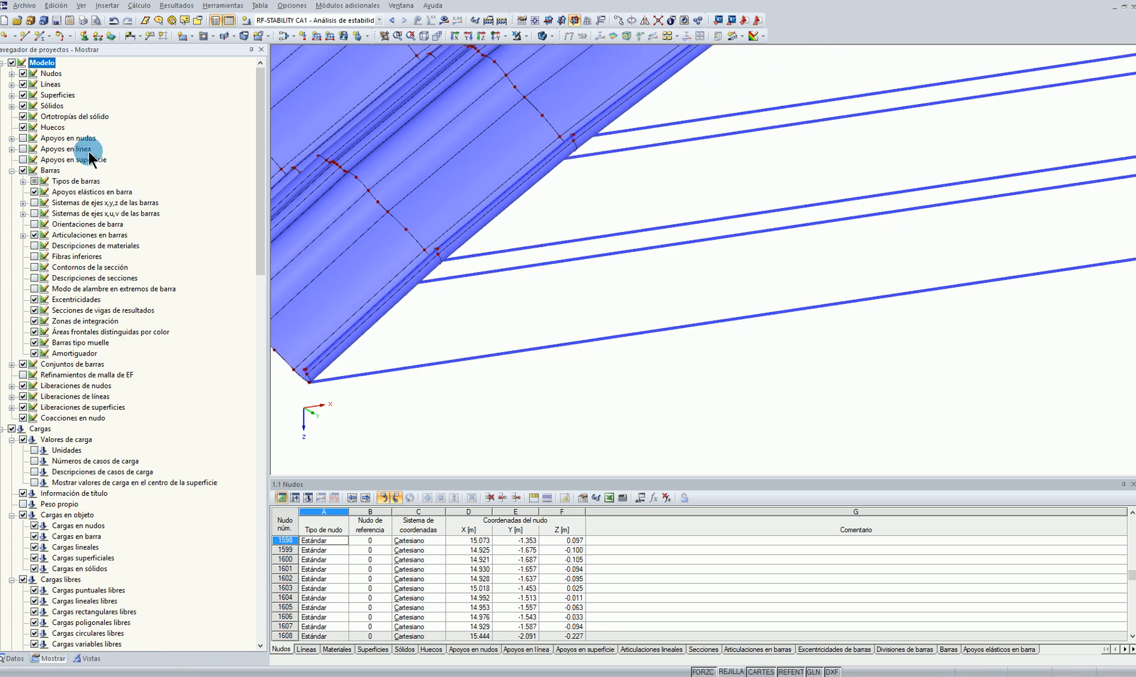
Switch the model to wireframe display and show the line supports again
left_click(556, 40)
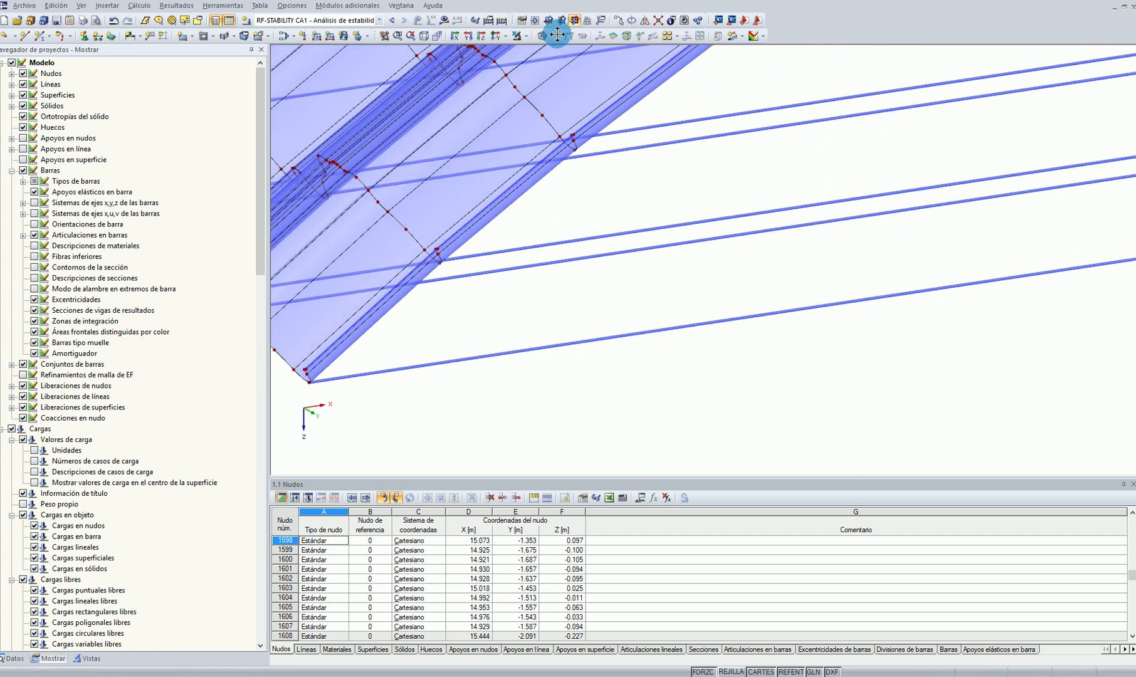
left_click(549, 36)
left_click(557, 51)
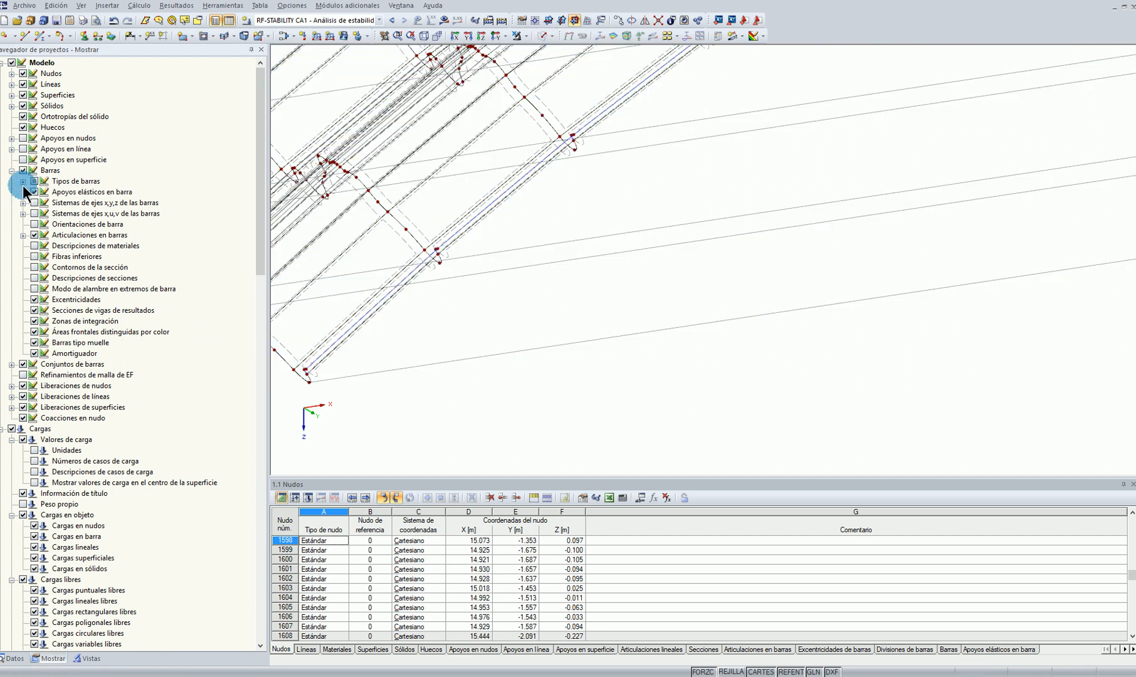
middle_click_drag(446, 352, 550, 345)
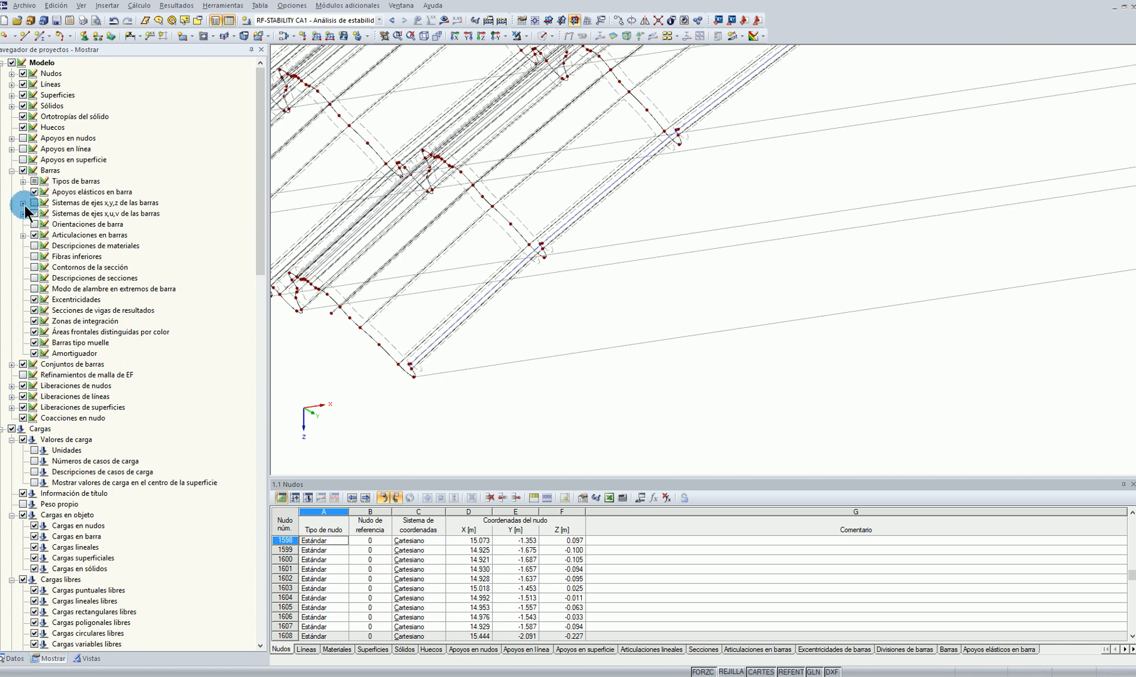
left_click(26, 151)
Reduce the symbol size of the line supports along the arch edge several times
right_click(402, 435)
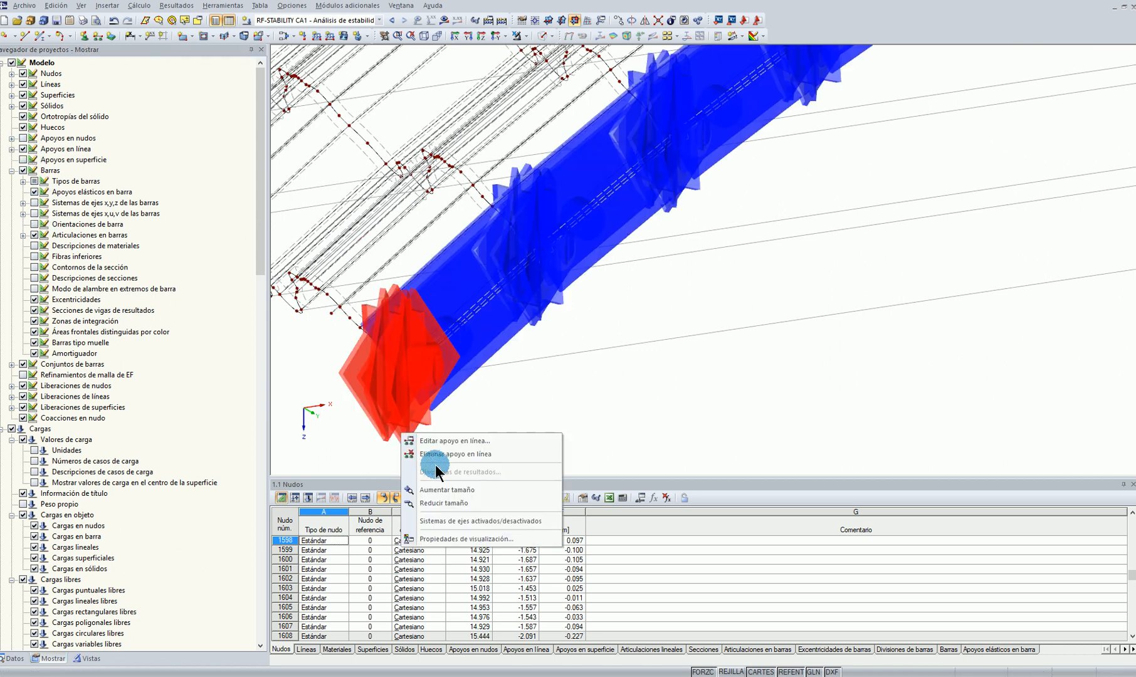
left_click(443, 504)
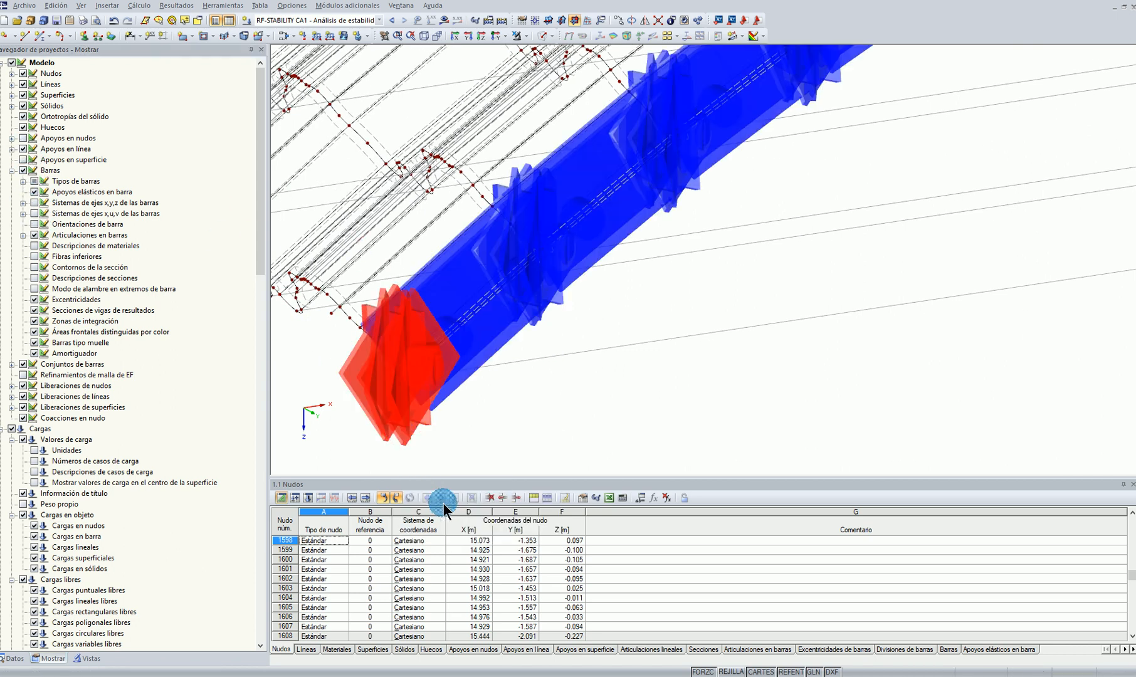
right_click(402, 406)
left_click(445, 472)
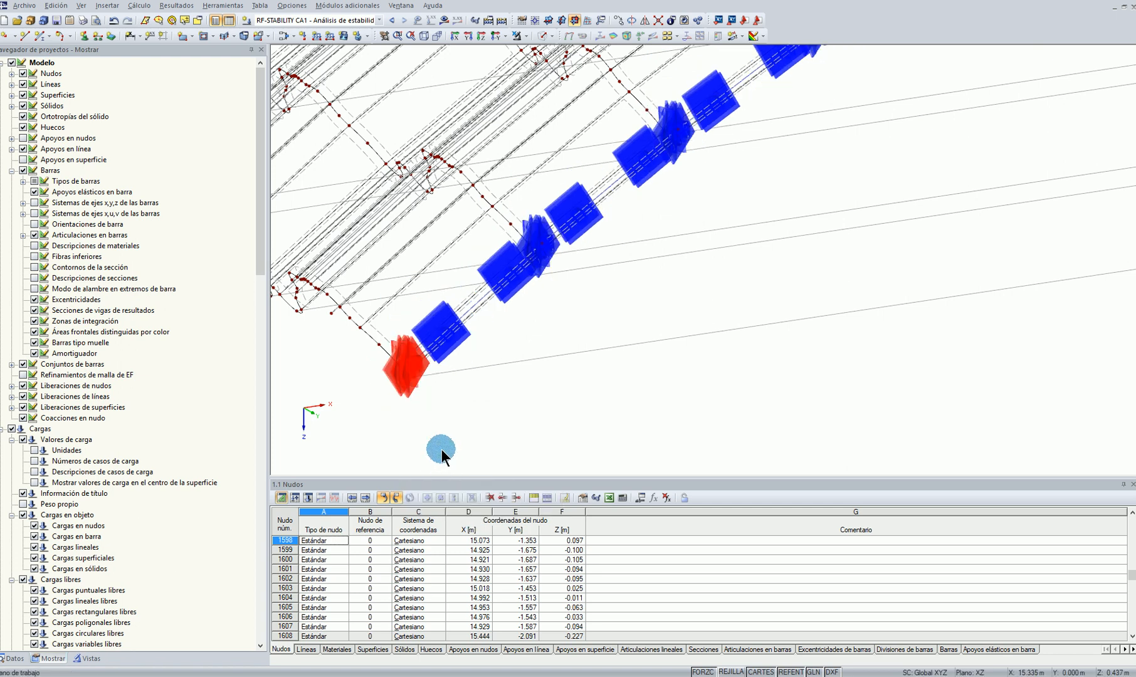
right_click(403, 406)
left_click(448, 457)
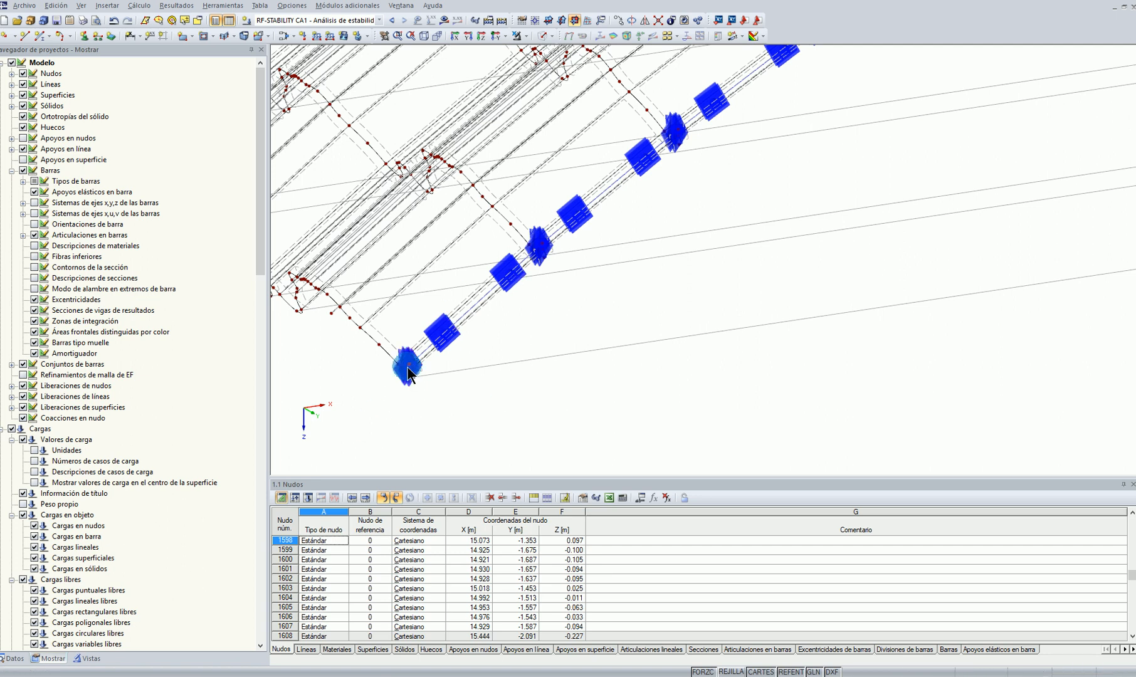
right_click(409, 375)
left_click(443, 374)
left_click(400, 379)
right_click(400, 380)
left_click(452, 457)
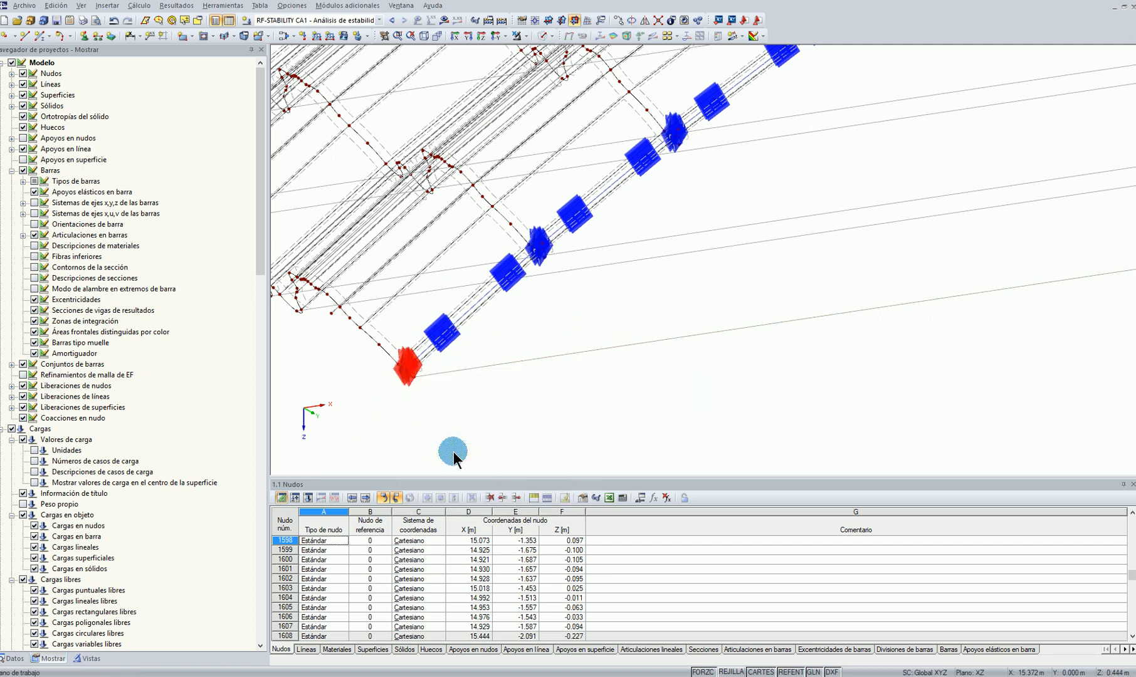
Delete the line supports on the first cross-rib lines at the positive Y edge, starting from the near arch end
scroll(477, 408, "down", 6)
middle_click_drag(663, 426, 728, 291)
scroll(728, 290, "up", 10)
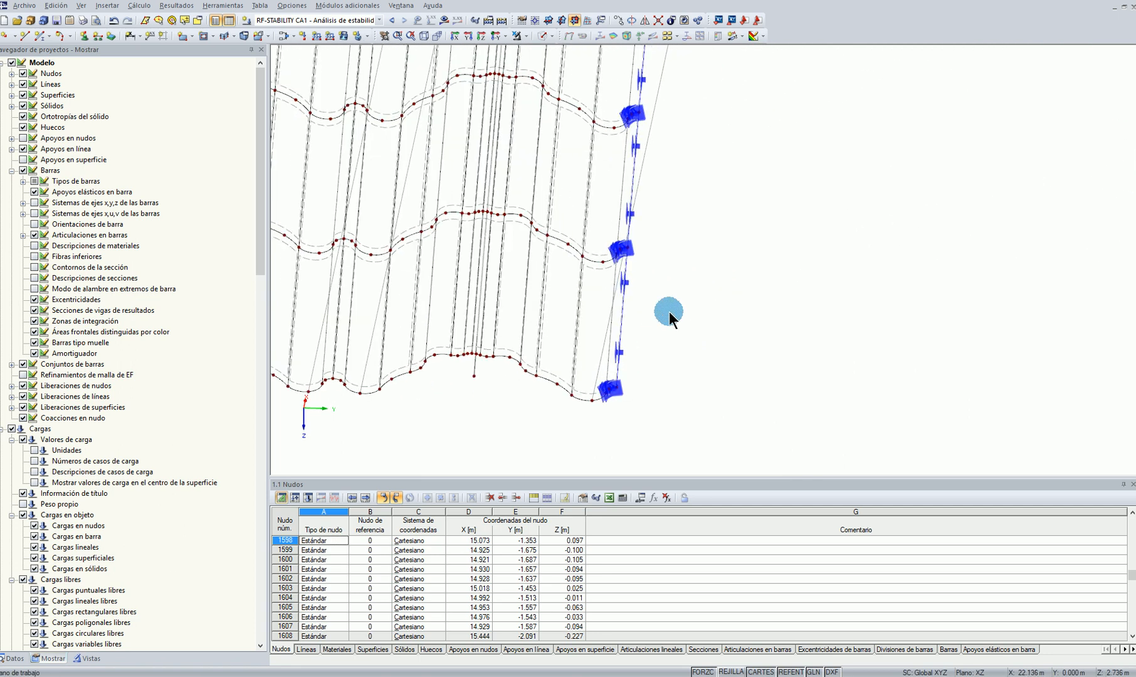
left_click(598, 227)
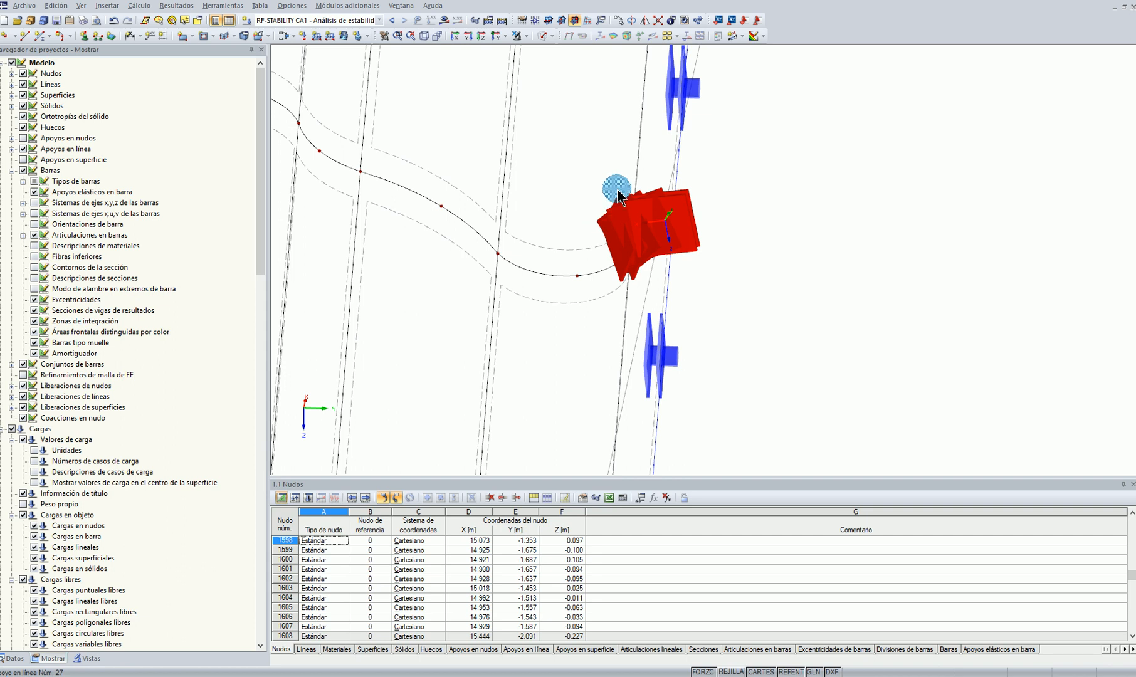
scroll(666, 169, "down", 5)
scroll(645, 375, "up", 2)
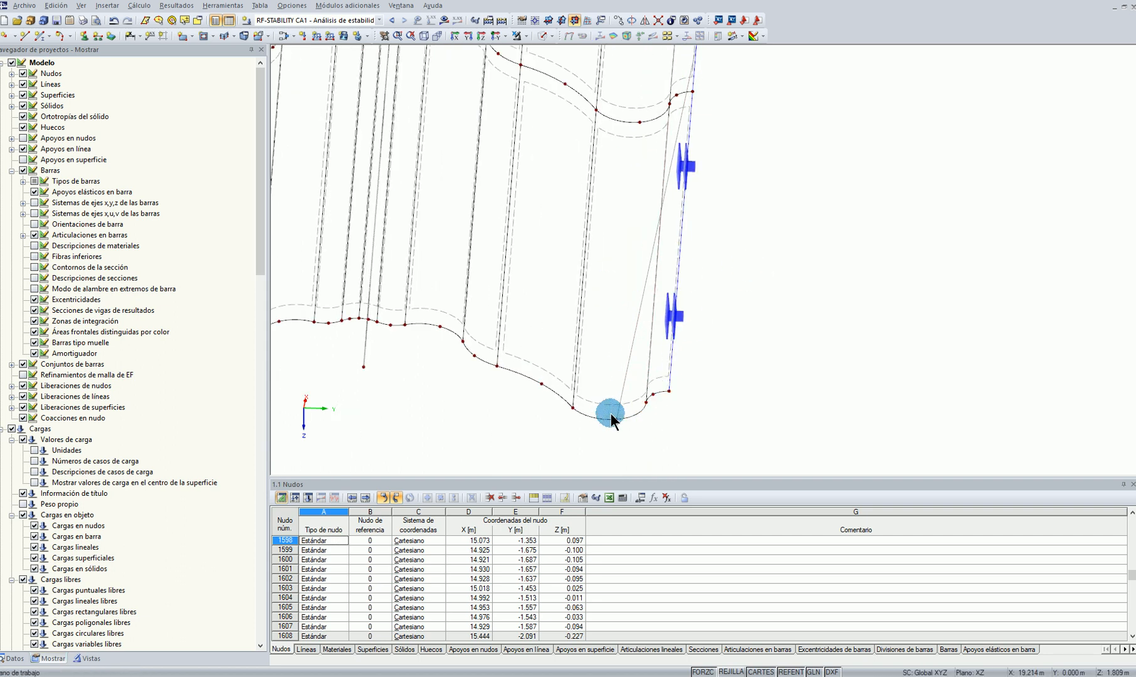
scroll(633, 408, "down", 3)
scroll(731, 317, "down", 3)
scroll(665, 415, "up", 5)
left_click(675, 385)
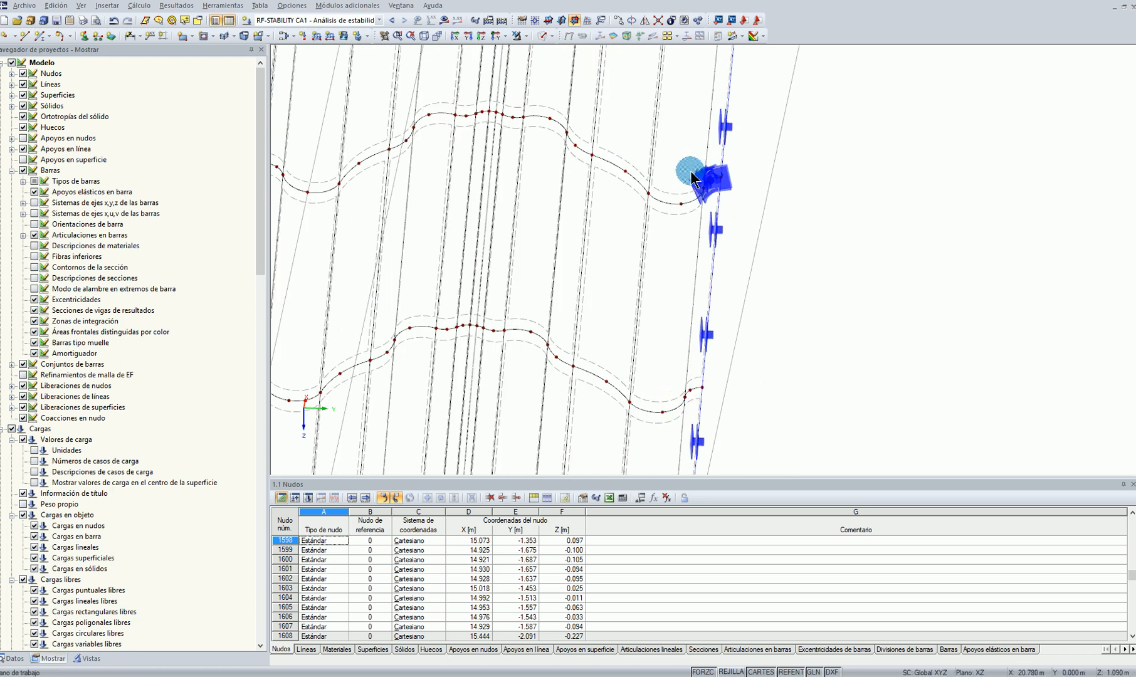
key("Delete")
scroll(874, 149, "down", 4)
middle_click_drag(874, 149, 814, 415)
scroll(694, 270, "up", 3)
middle_click_drag(792, 109, 777, 269)
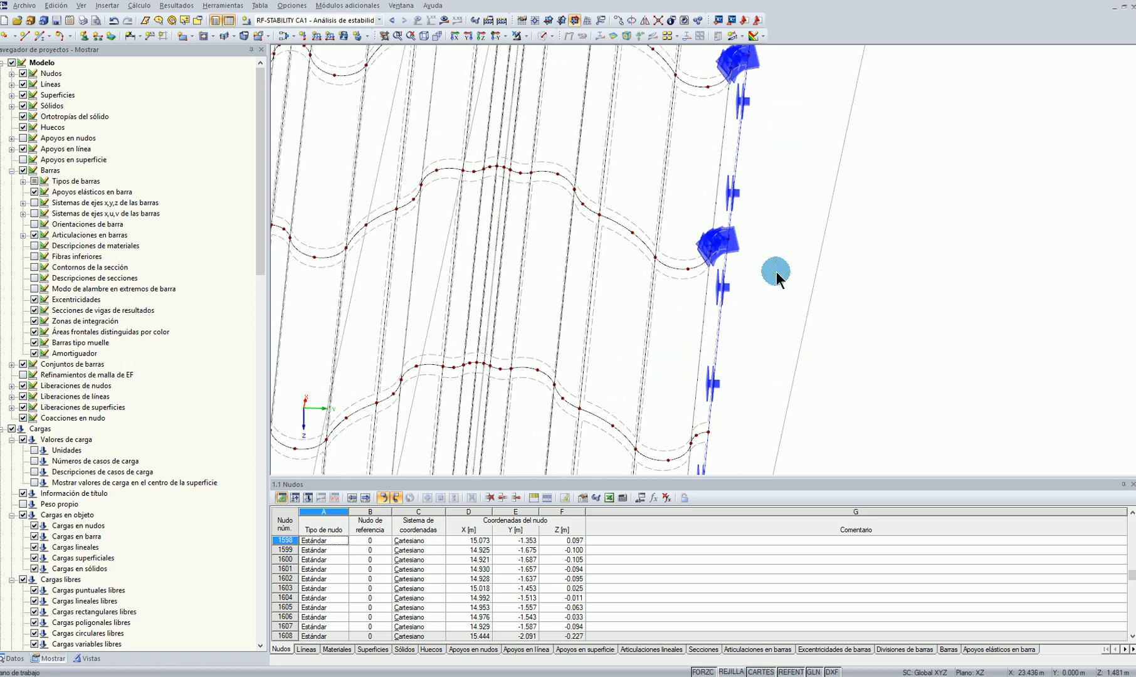
left_click(703, 233)
key("Delete")
key("ctrl+z")
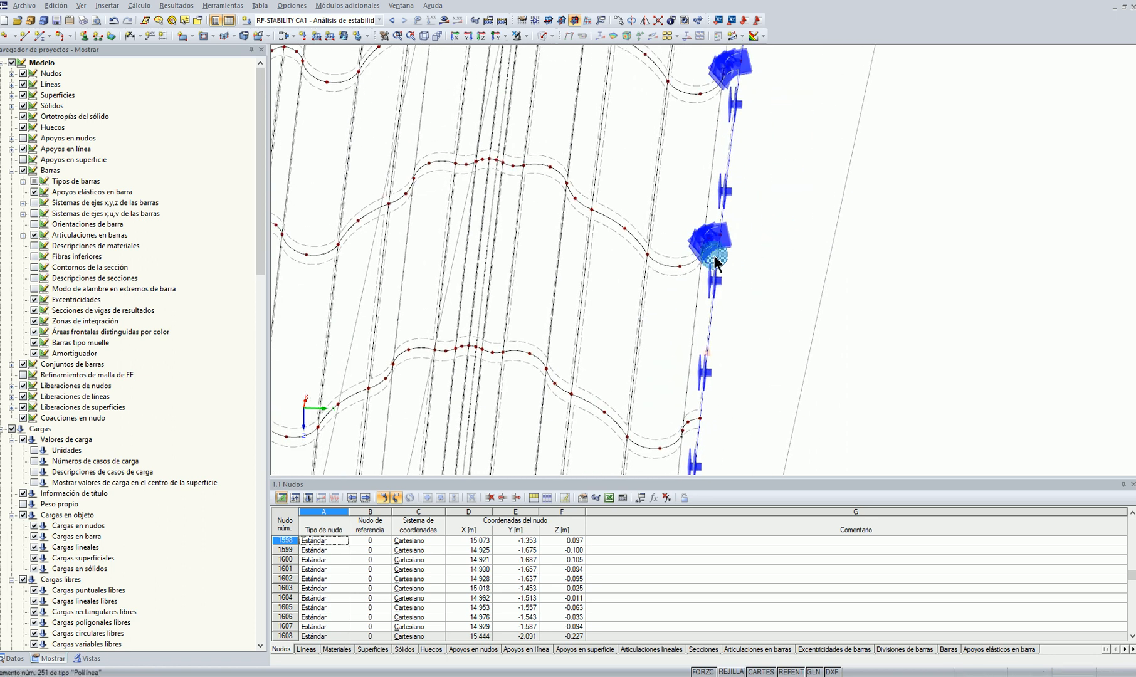
Delete the cross-rib line supports up the near side of the positive Y edge, keeping the supports on the longitudinal edge lines
left_click(697, 239)
middle_click_drag(817, 72, 737, 248)
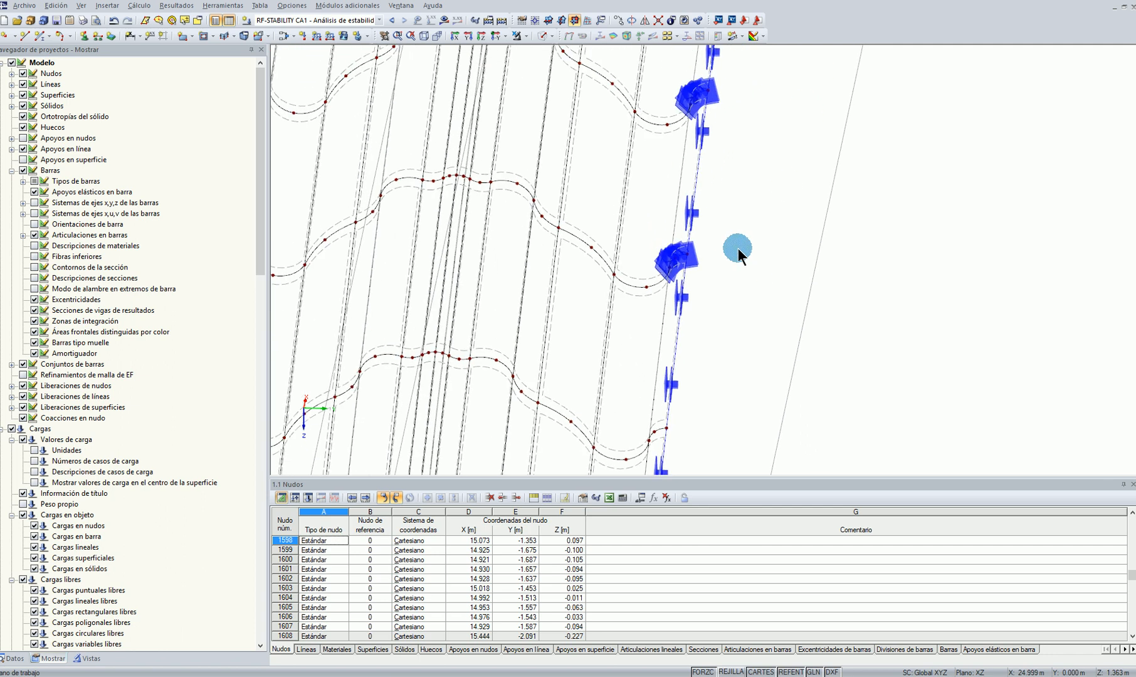
key("Delete")
middle_click_drag(767, 137, 748, 266)
left_click(668, 222)
key("Delete")
middle_click_drag(776, 100, 719, 269)
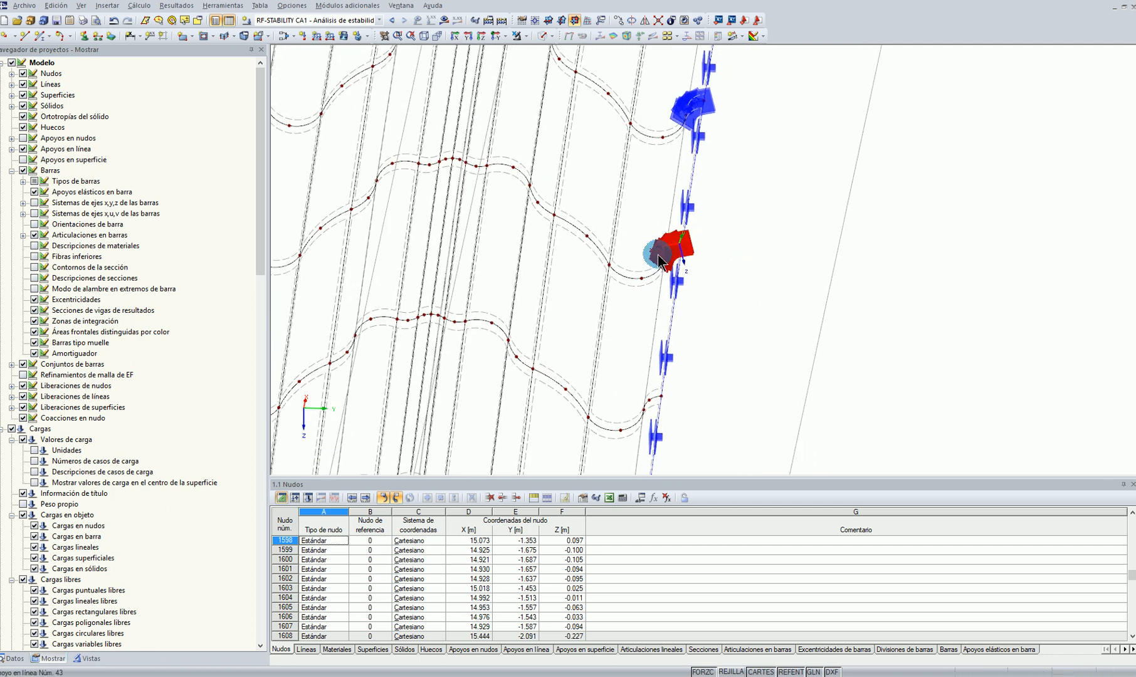
middle_click_drag(753, 157, 750, 330)
left_click(681, 293)
key("Delete")
middle_click_drag(787, 157, 730, 322)
left_click(685, 322)
key("Delete")
left_click(685, 207)
key("Delete")
key("Delete")
scroll(803, 139, "down", 5)
middle_click_drag(803, 139, 771, 309)
scroll(772, 309, "up", 3)
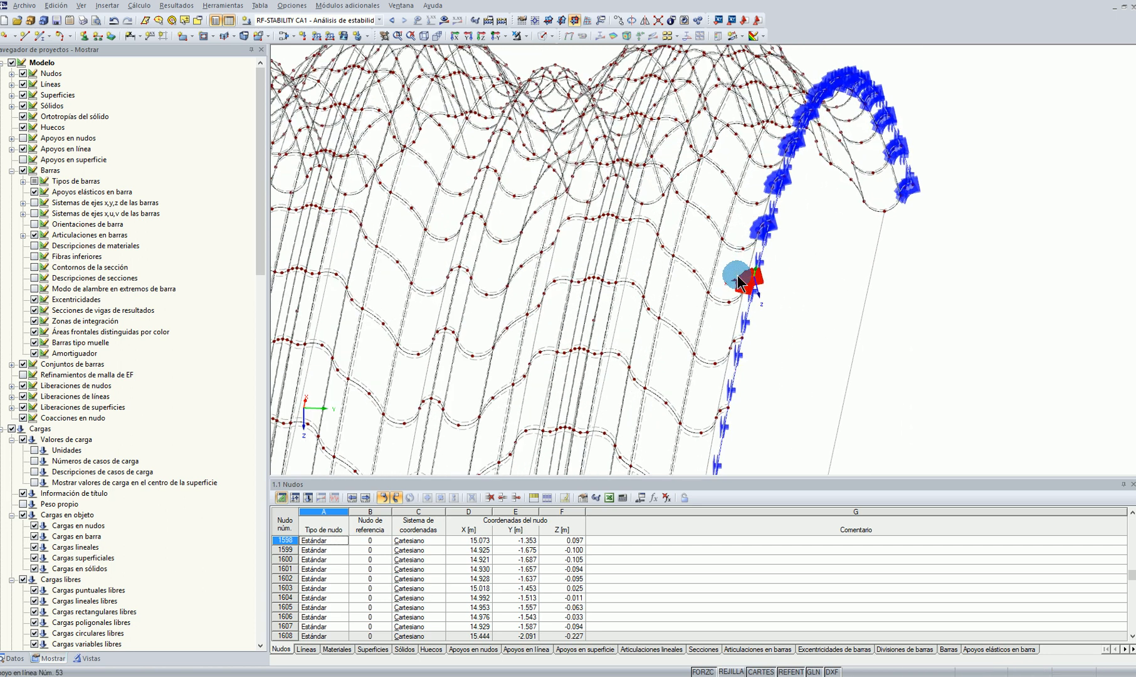
scroll(742, 242, "up", 2)
left_click(784, 151)
key("Delete")
Delete the remaining cross-rib line supports at the positive Y edge, over the crown and down to the far arch end
scroll(702, 206, "down", 2)
middle_click_drag(702, 206, 703, 464, "ctrl")
scroll(652, 289, "up", 2)
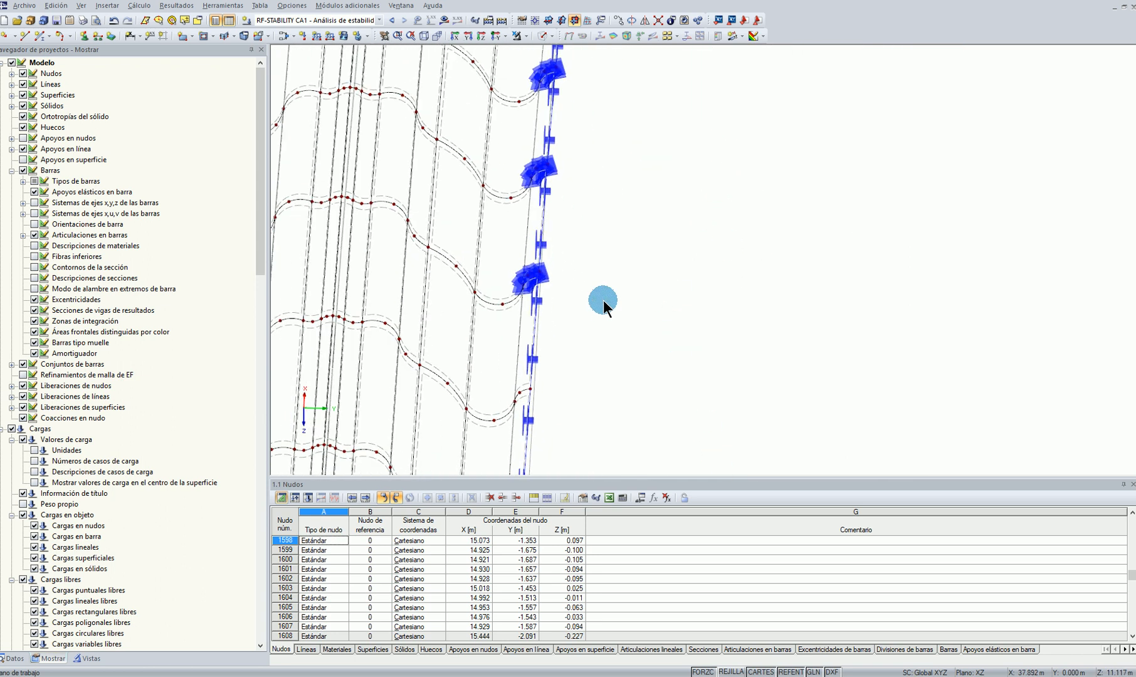
left_click(508, 275)
middle_click_drag(628, 131, 661, 241)
left_click(589, 240)
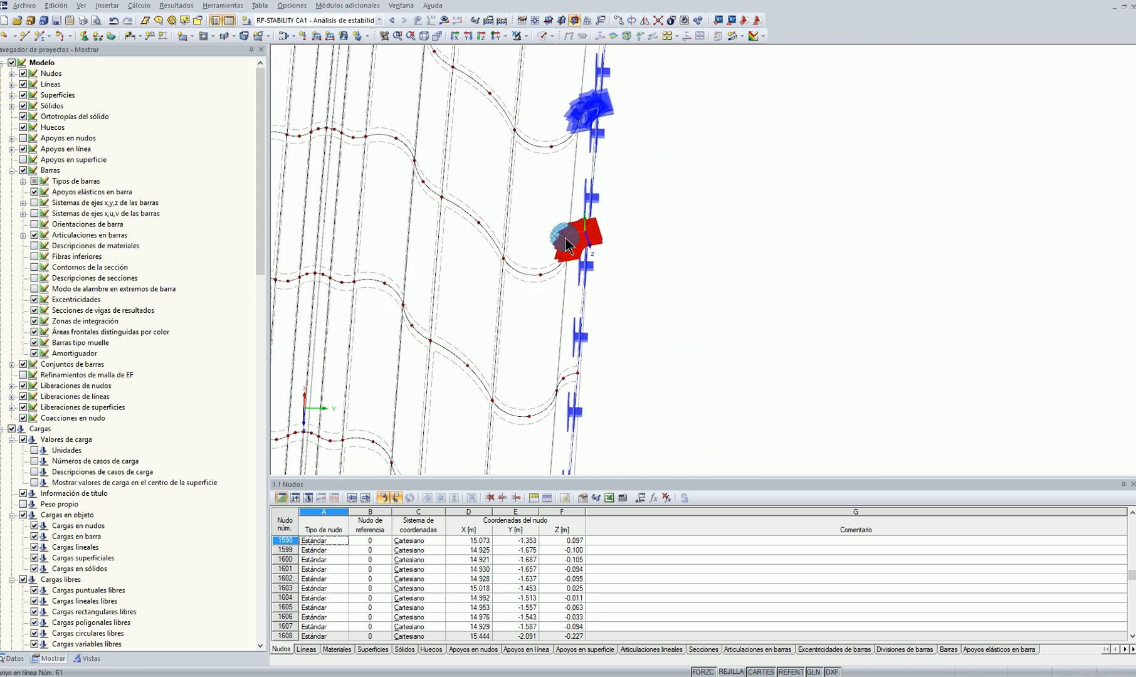
left_click(581, 117)
key("Delete")
middle_click_drag(659, 106, 646, 196, "ctrl")
left_click(646, 196)
key("Delete")
middle_click_drag(791, 160, 774, 284, "ctrl")
left_click(659, 273)
key("Delete")
left_click(680, 117)
middle_click_drag(794, 111, 782, 295)
key("Delete")
left_click(669, 219)
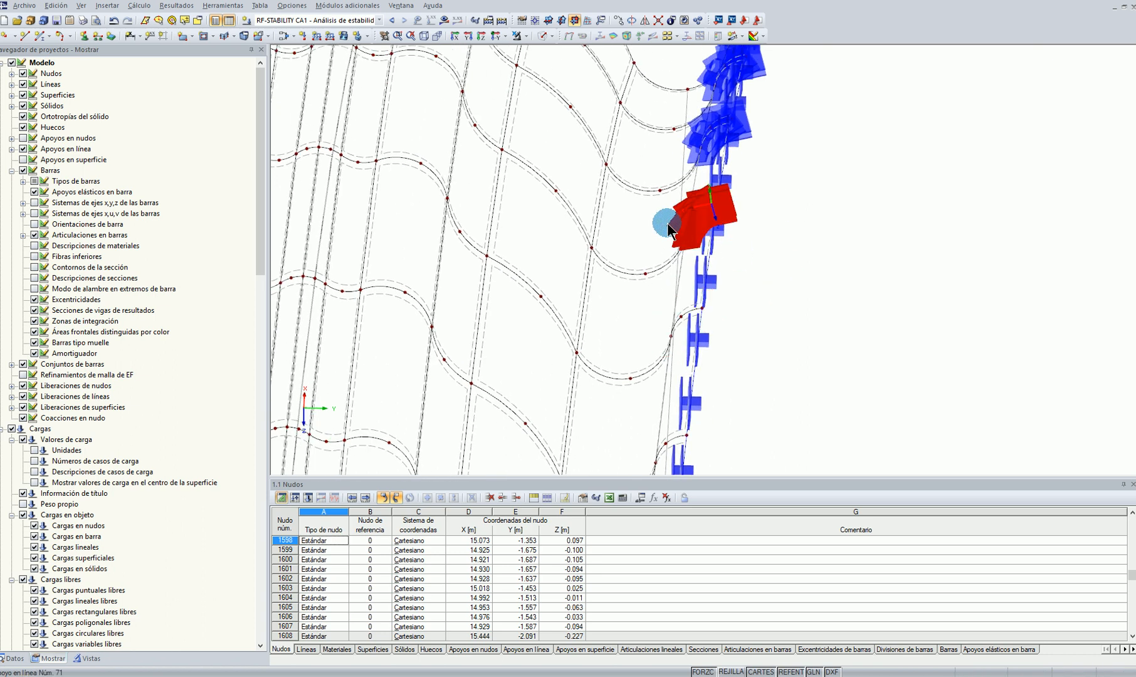
key("Delete")
left_click(686, 131)
key("Delete")
left_click(690, 73)
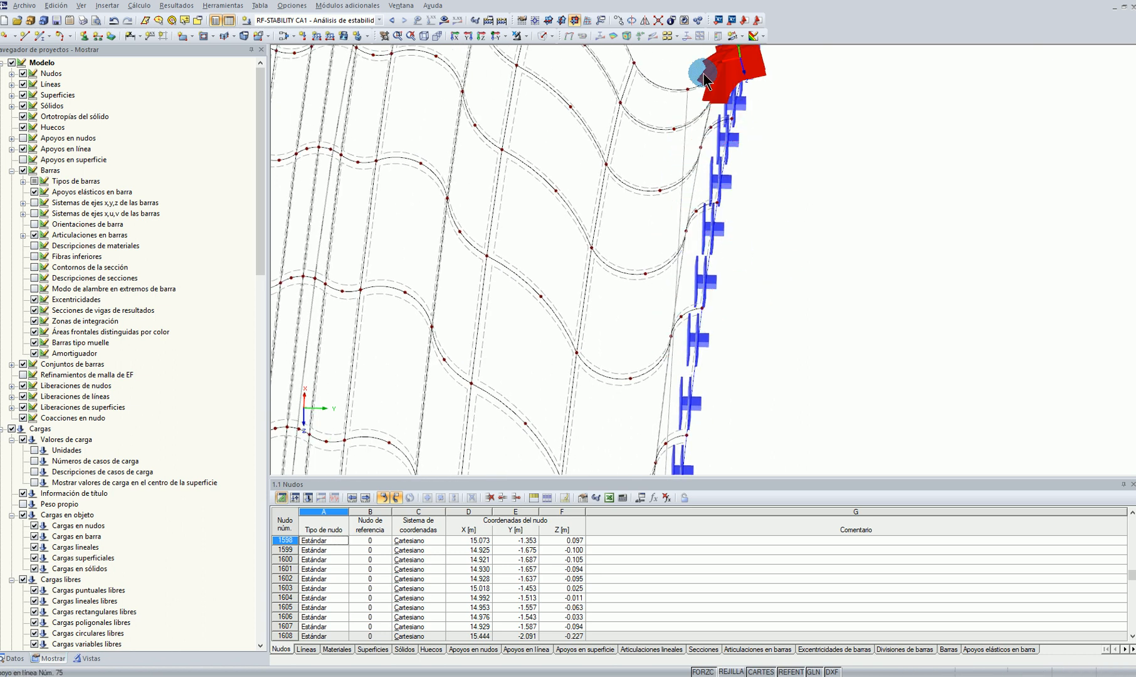
key("Delete")
scroll(807, 171, "down", 5)
middle_click_drag(904, 278, 873, 262, "ctrl")
scroll(847, 215, "up", 3)
scroll(847, 215, "up", 2)
left_click(876, 251)
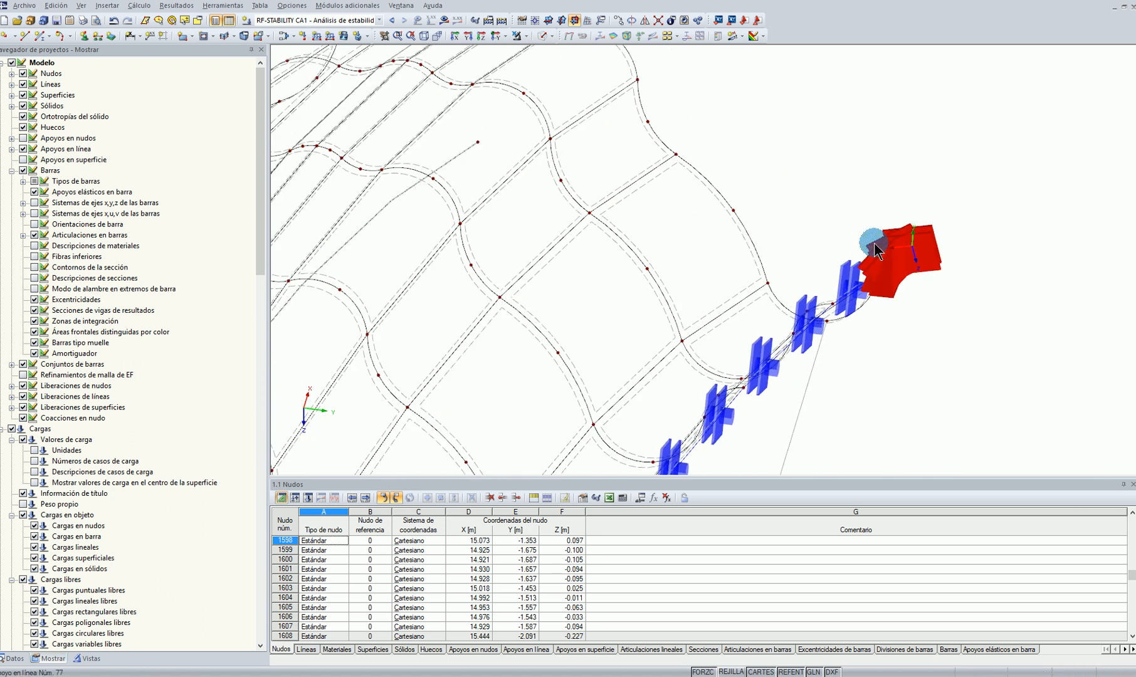
key("Delete")
scroll(940, 134, "down", 6)
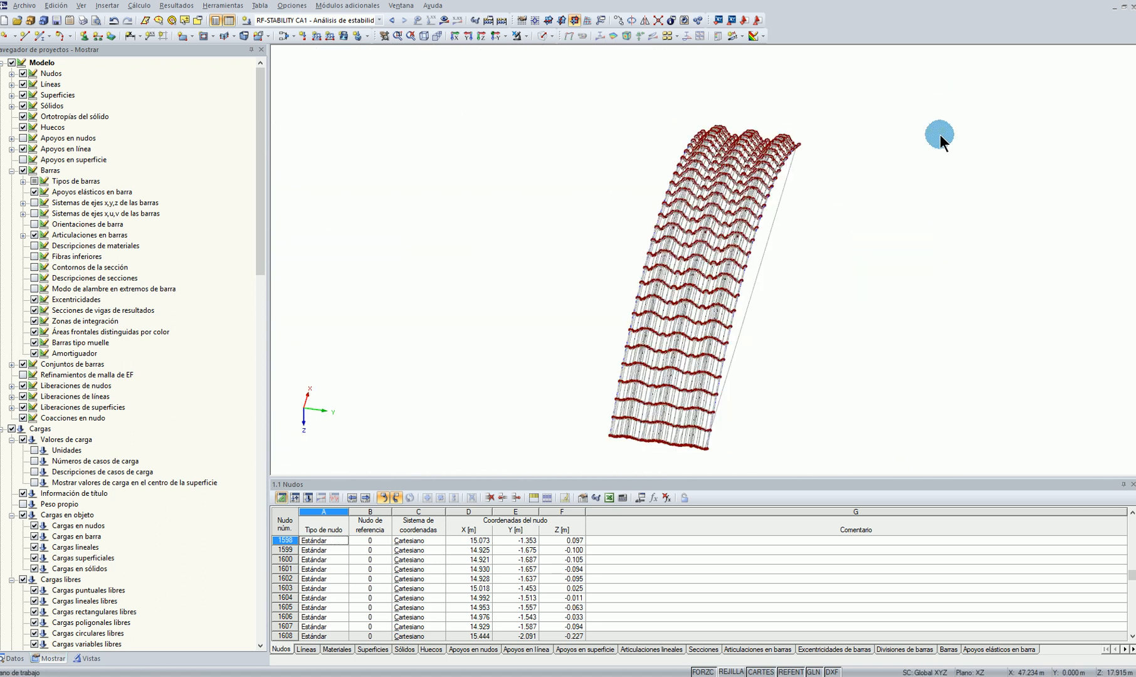
Select the tension ties' end nodes in the corrugation valleys of the three arches at both ends
middle_click_drag(940, 134, 852, 197, "ctrl")
scroll(786, 313, "up", 3)
middle_click_drag(784, 343, 652, 462, "ctrl")
scroll(668, 352, "up", 2)
scroll(571, 338, "up", 2)
scroll(532, 337, "up", 3)
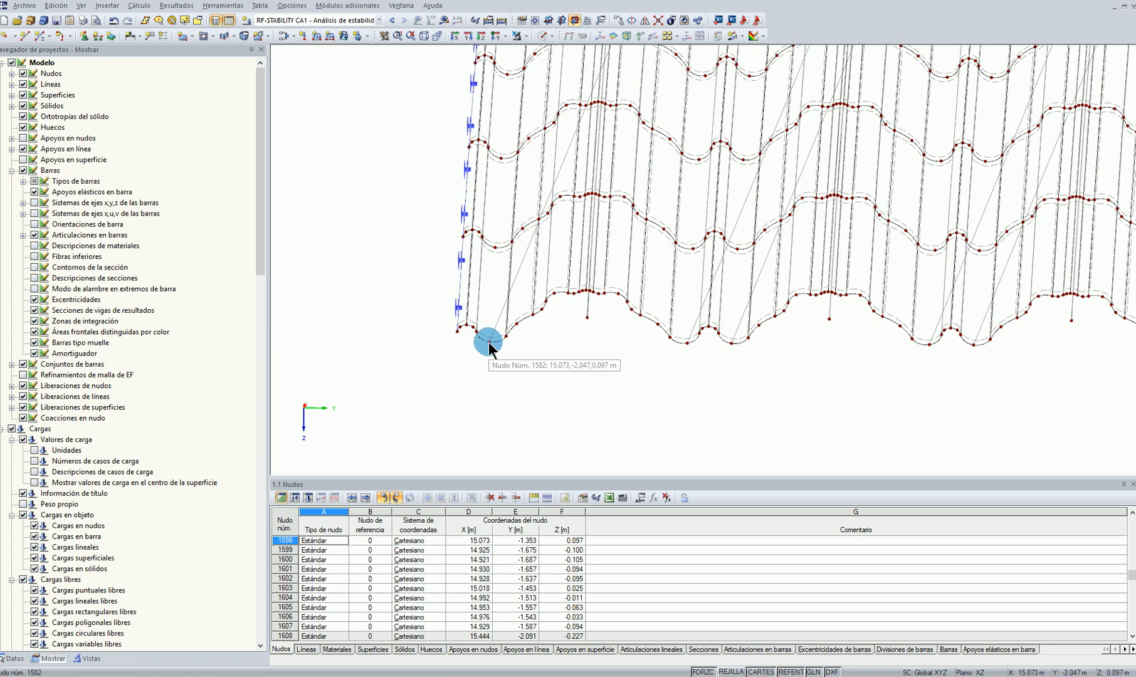
left_click(488, 341)
middle_click_drag(540, 375, 569, 277, "ctrl")
left_click_drag(561, 198, 561, 198)
left_click_drag(835, 115, 912, 192, "ctrl")
middle_click_drag(1011, 238, 577, 299)
scroll(749, 186, "up", 1)
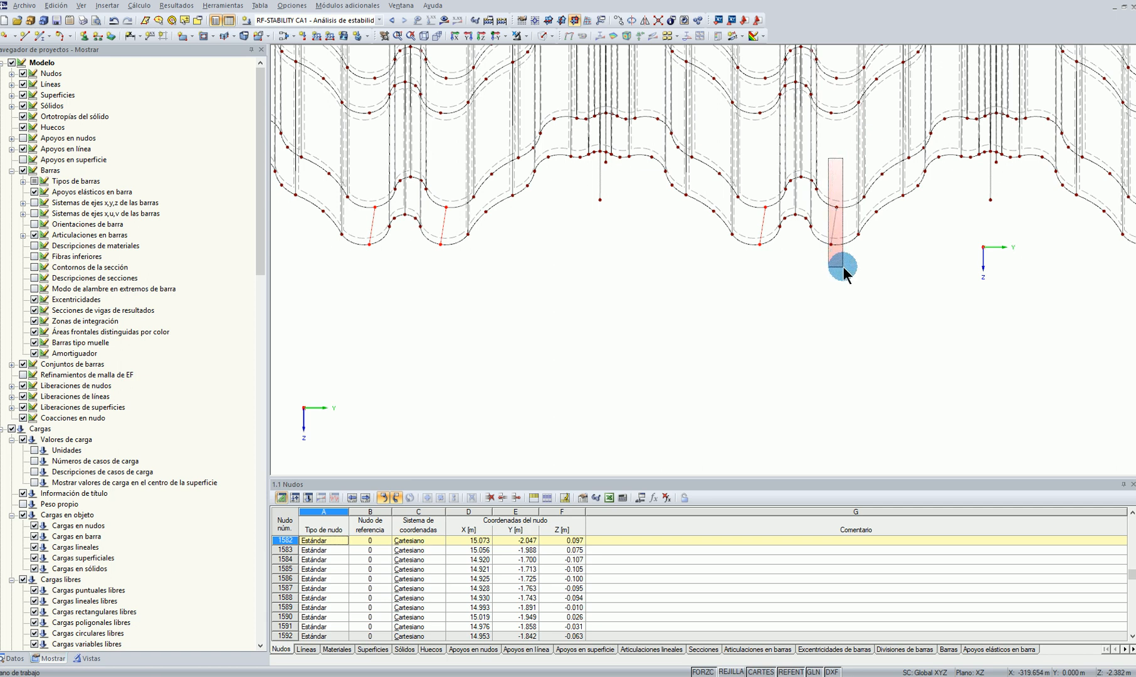
left_click_drag(842, 268, 843, 268, "ctrl")
middle_click_drag(988, 318, 677, 331)
scroll(859, 234, "up", 2)
left_click_drag(829, 193, 851, 288, "ctrl")
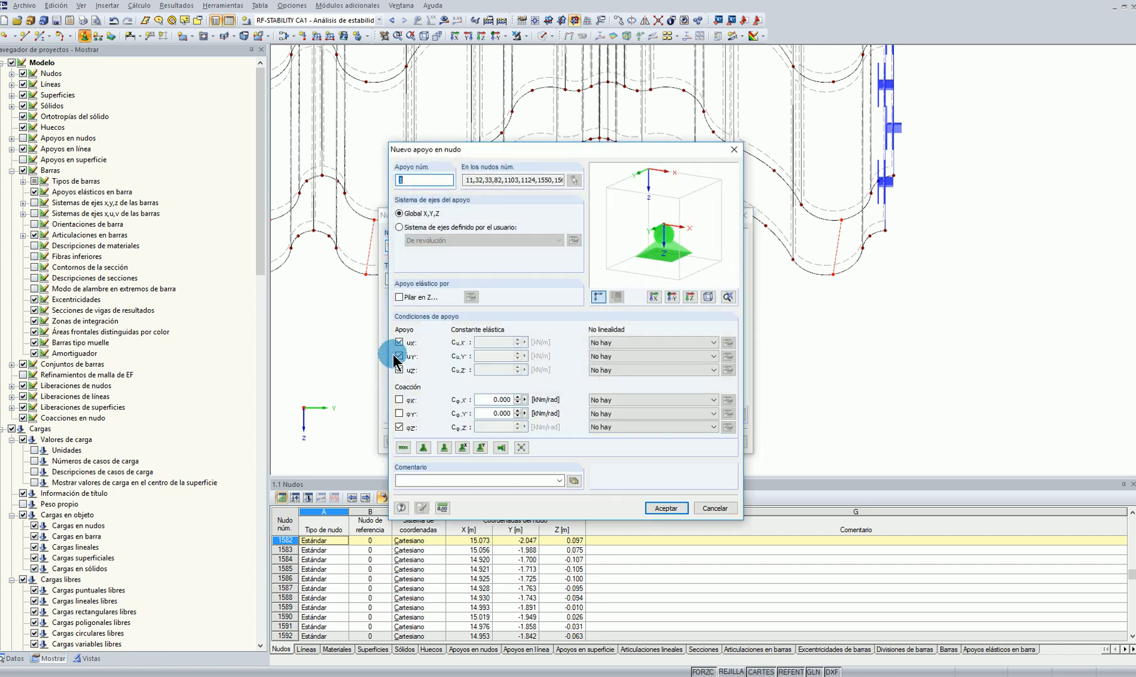
Create a nodal support on the selected nodes with every restraint released and an elastic constant of 0.1 kN/m in X
left_click(399, 370)
left_click(399, 427)
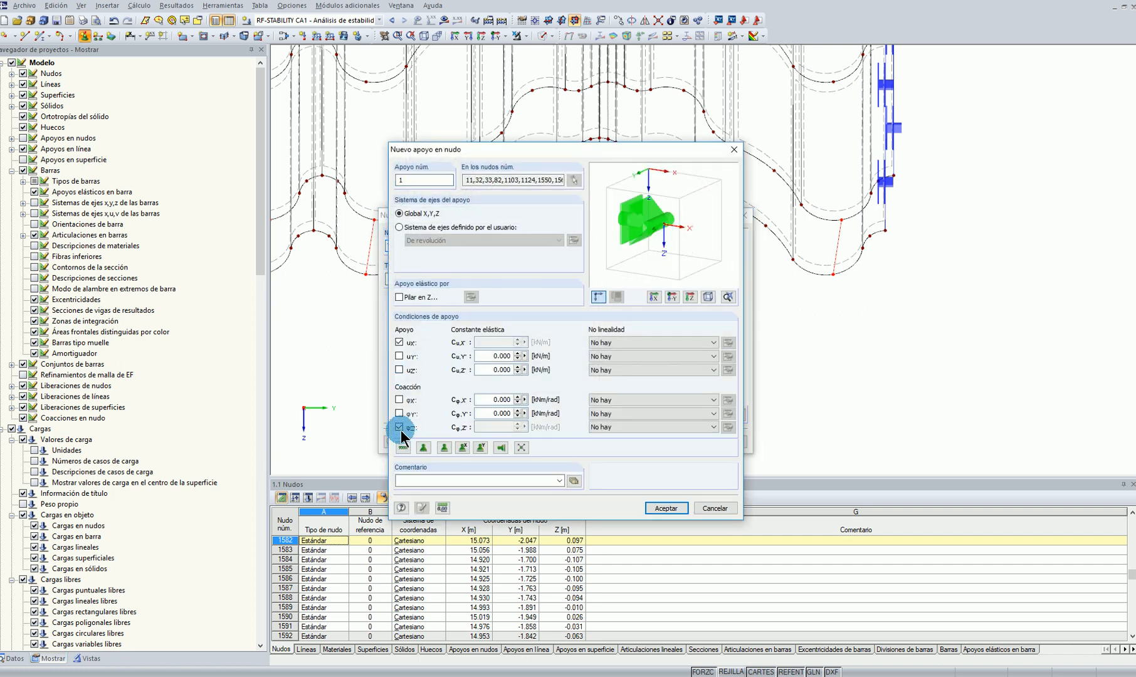
left_click(393, 346)
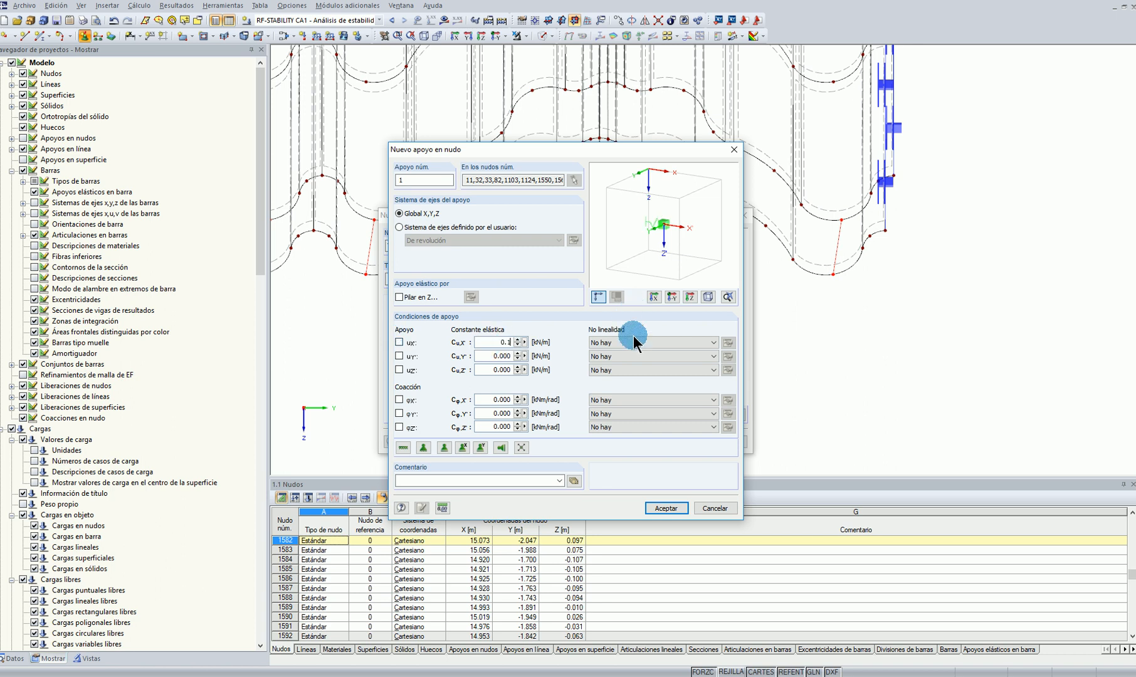
left_click(671, 509)
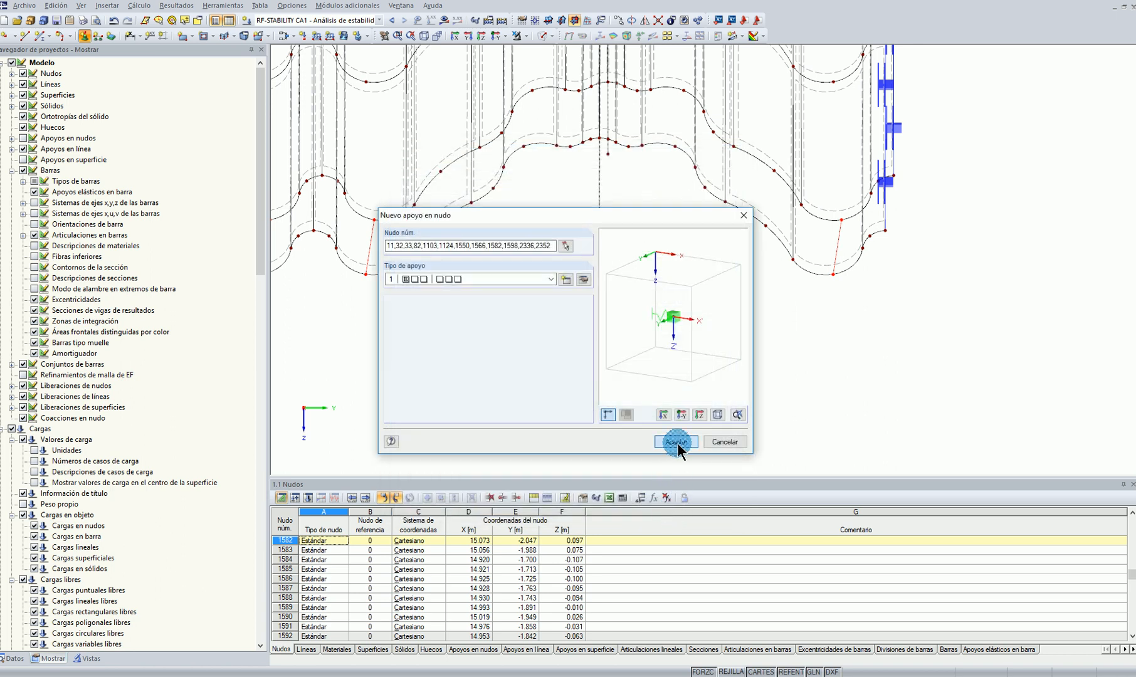
left_click(676, 442)
key("F8")
middle_click_drag(796, 342, 525, 405, "ctrl")
key("F8")
Apply a uniform surface force in the projected ZP direction to all arch surfaces in load case CC1 - Peso Propio
left_click(287, 20)
left_click(282, 29)
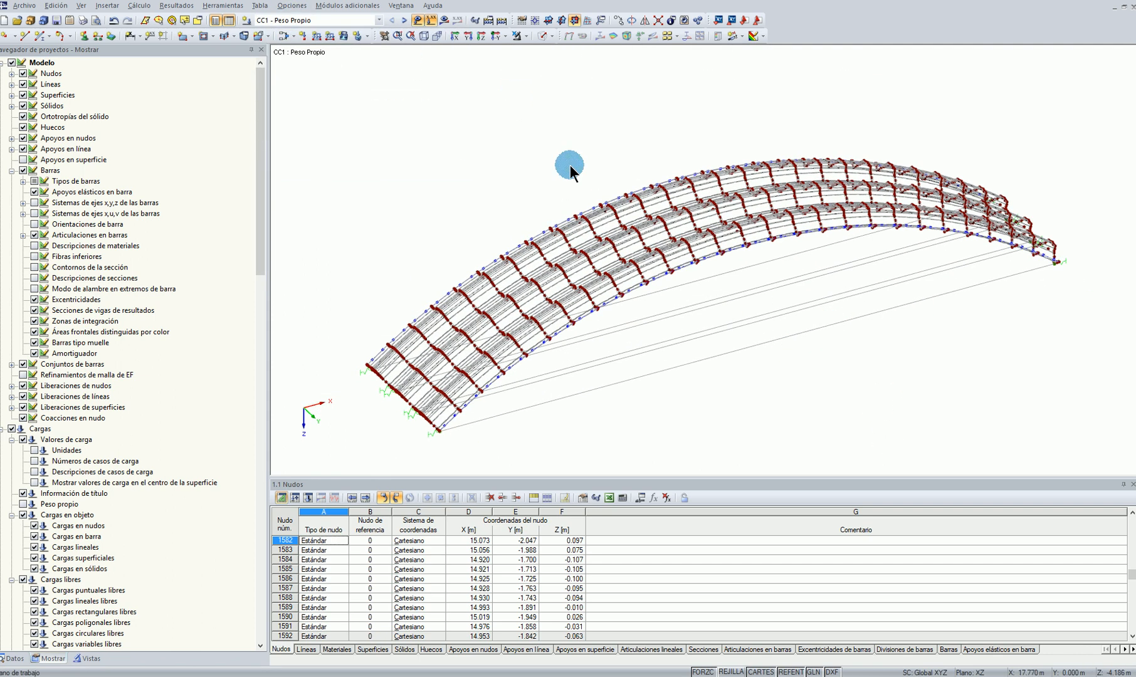
left_click(518, 332)
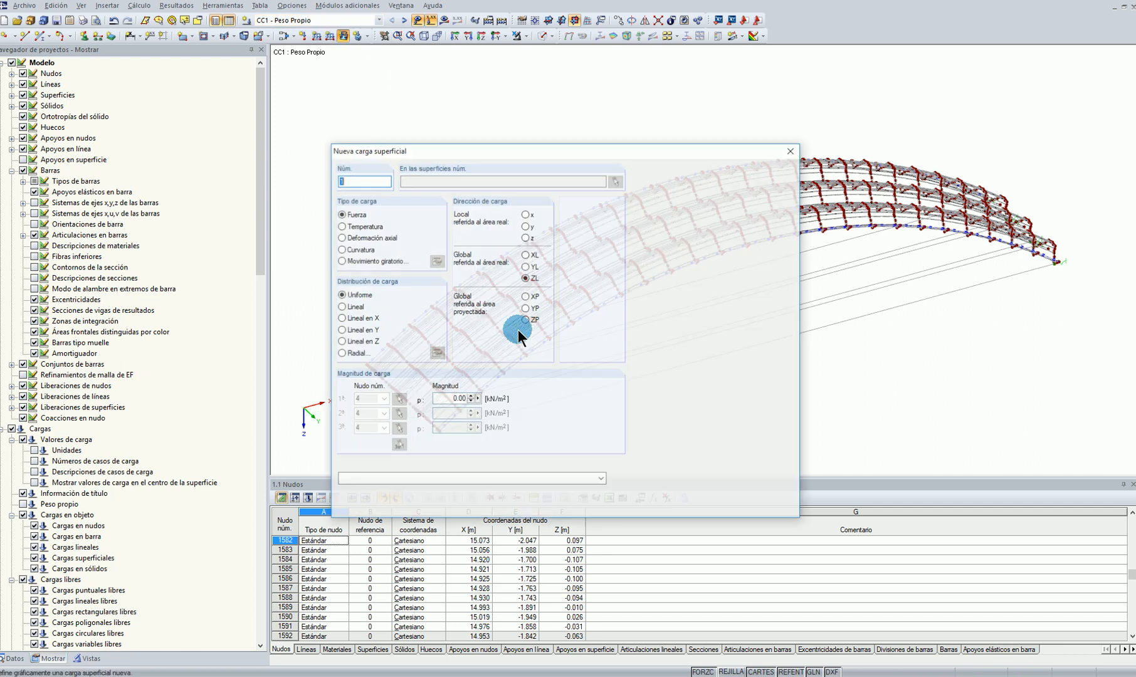
left_click(446, 397)
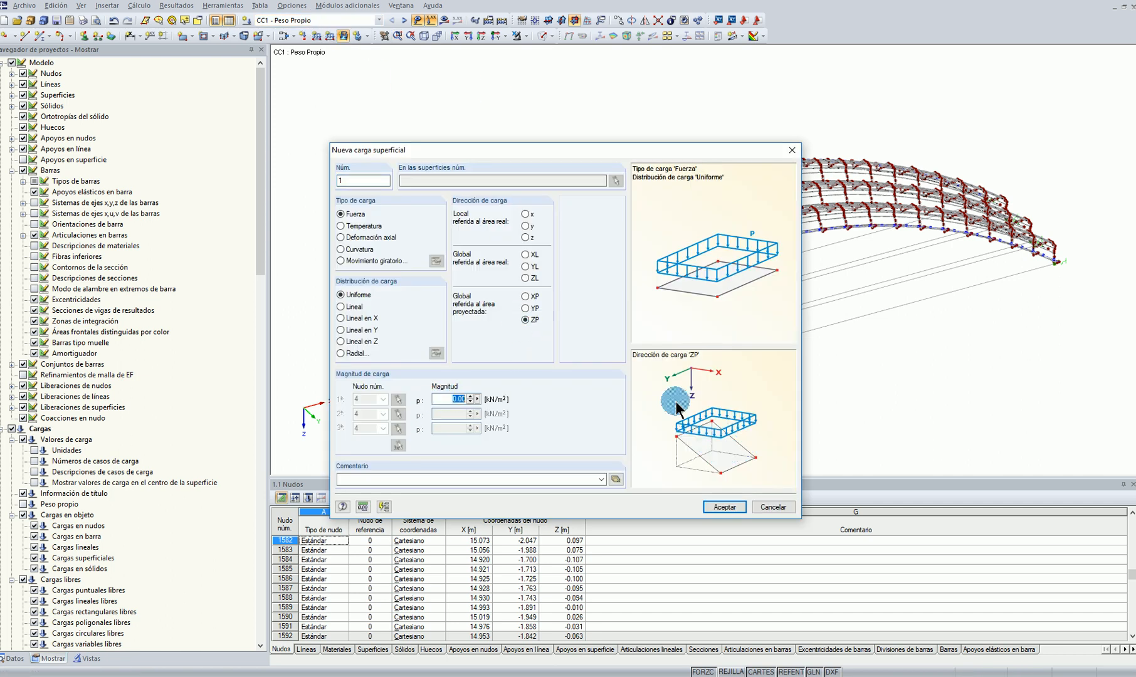
left_click(739, 506)
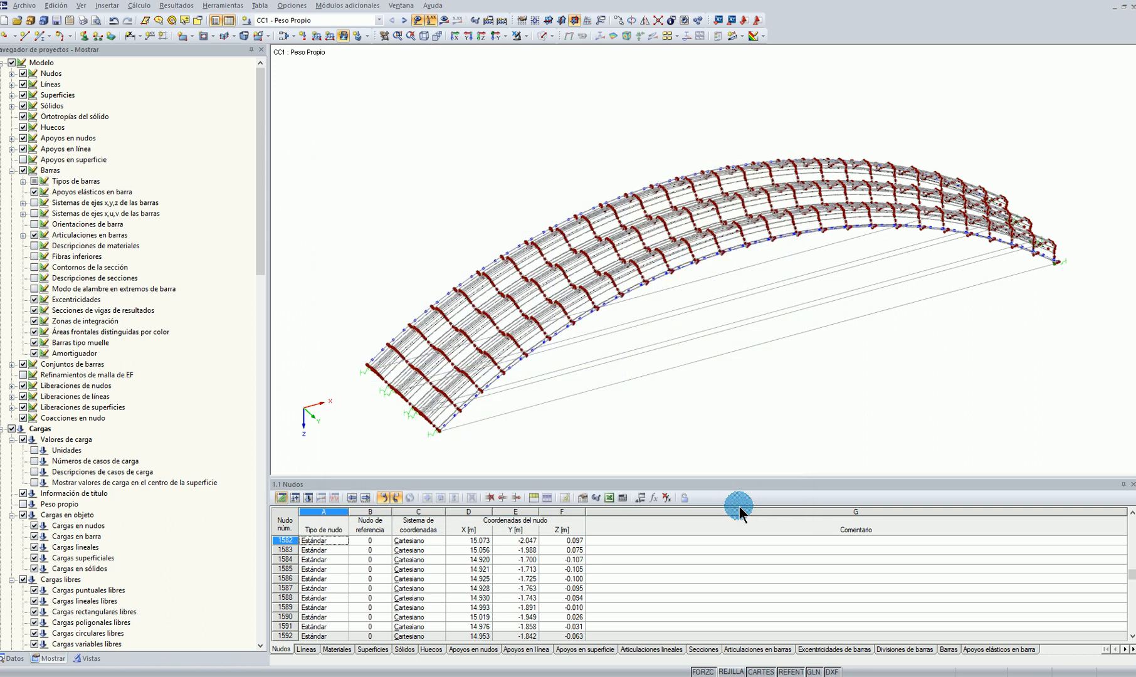
left_click_drag(378, 116, 1026, 451)
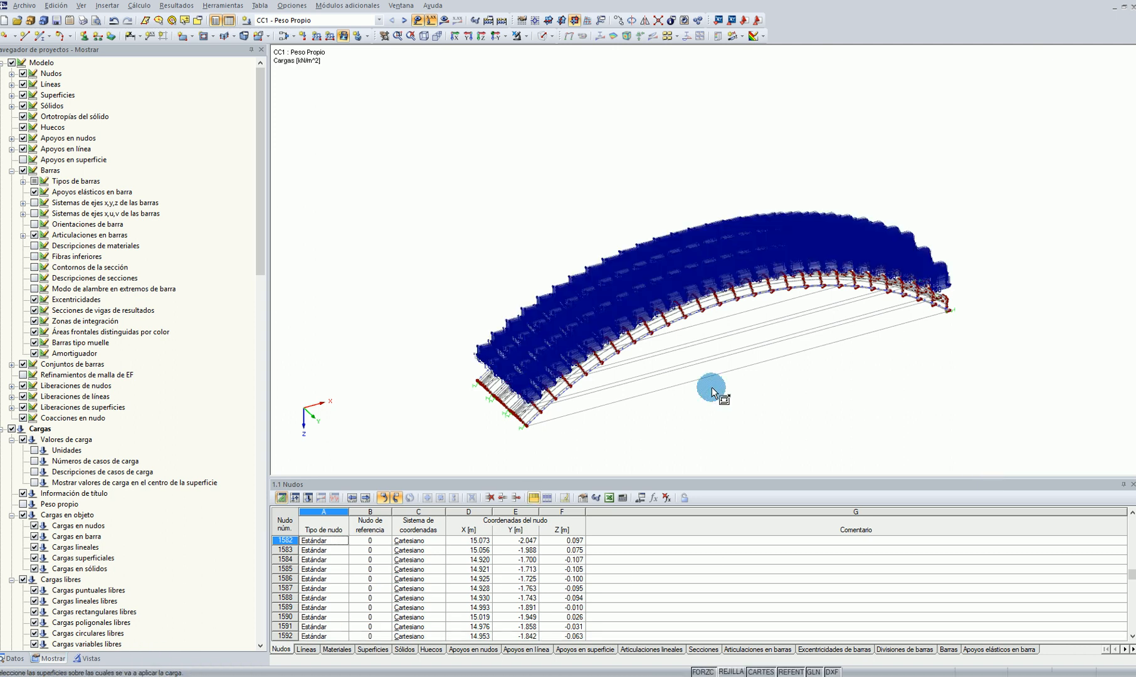
Hide the loads, calculate the model and bring up the RF-STABILITY CA1 results
left_click(414, 19)
middle_click_drag(1093, 273, 977, 260, "ctrl")
key("F8")
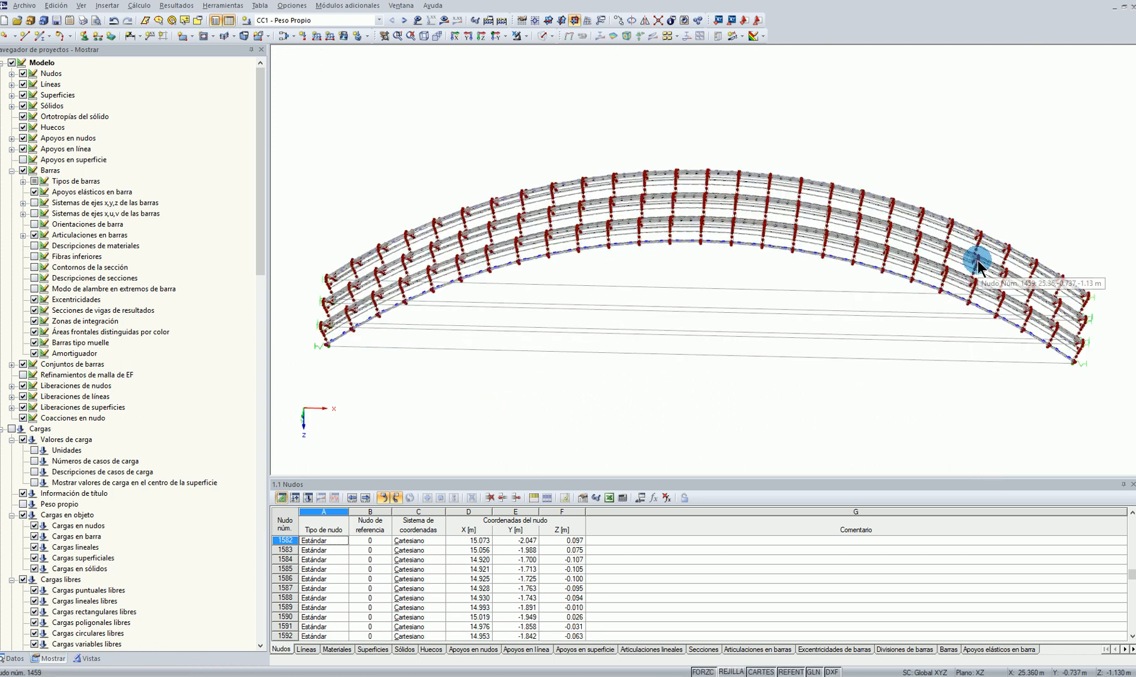
left_click(439, 20)
left_click(540, 355)
left_click(141, 612)
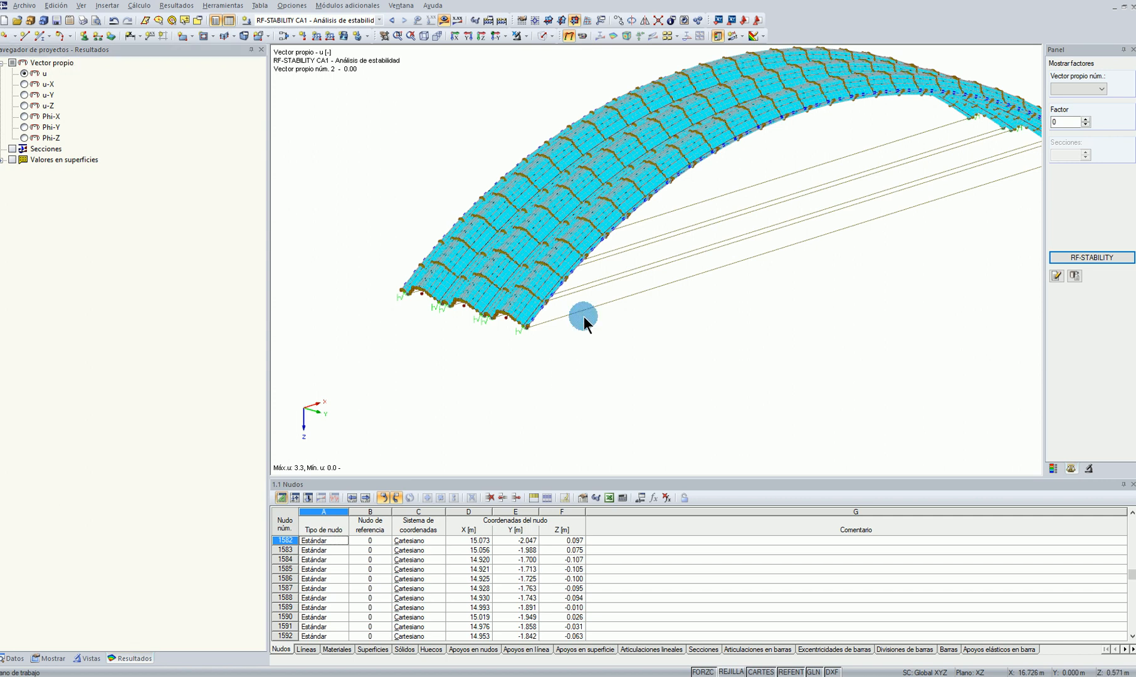
Hide the results and edit the nodal support to restrain uZ, accepting deletion of the existing results
left_click(444, 20)
scroll(519, 325, "up", 4)
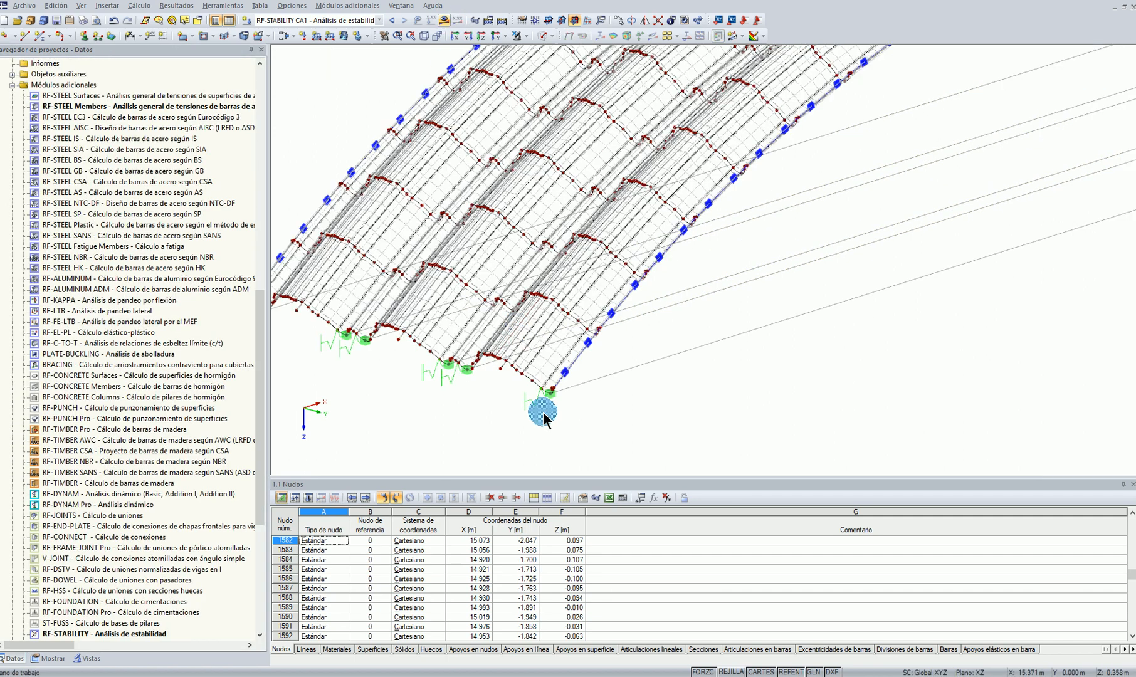
scroll(64, 203, "up", 17)
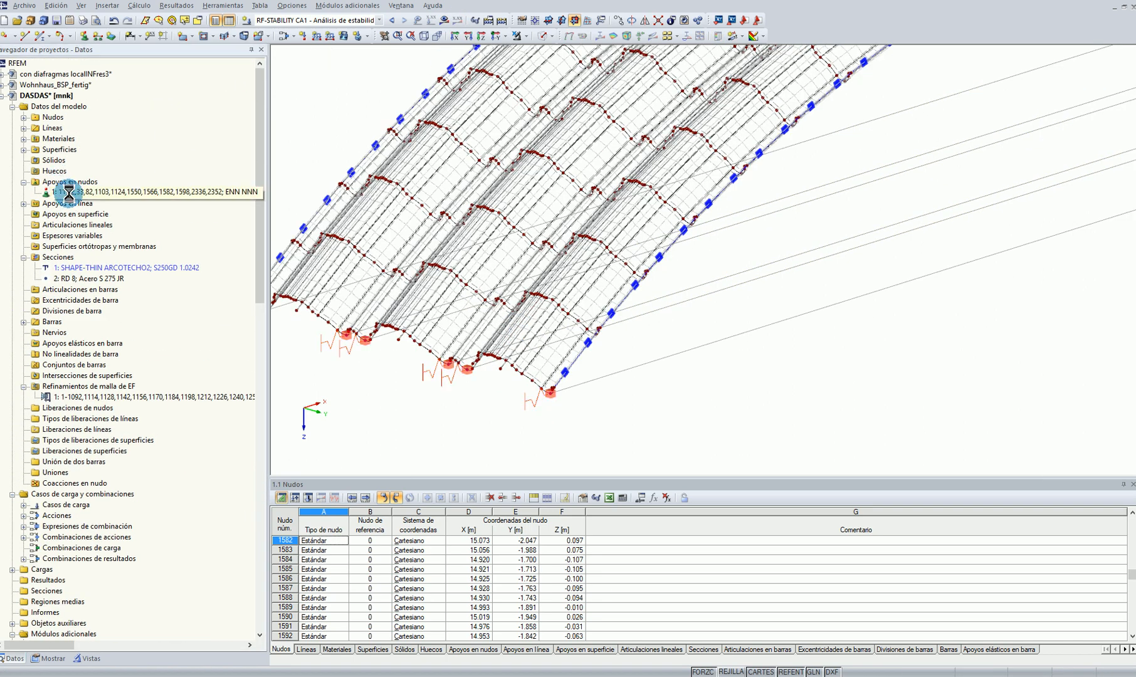
double_click(70, 193)
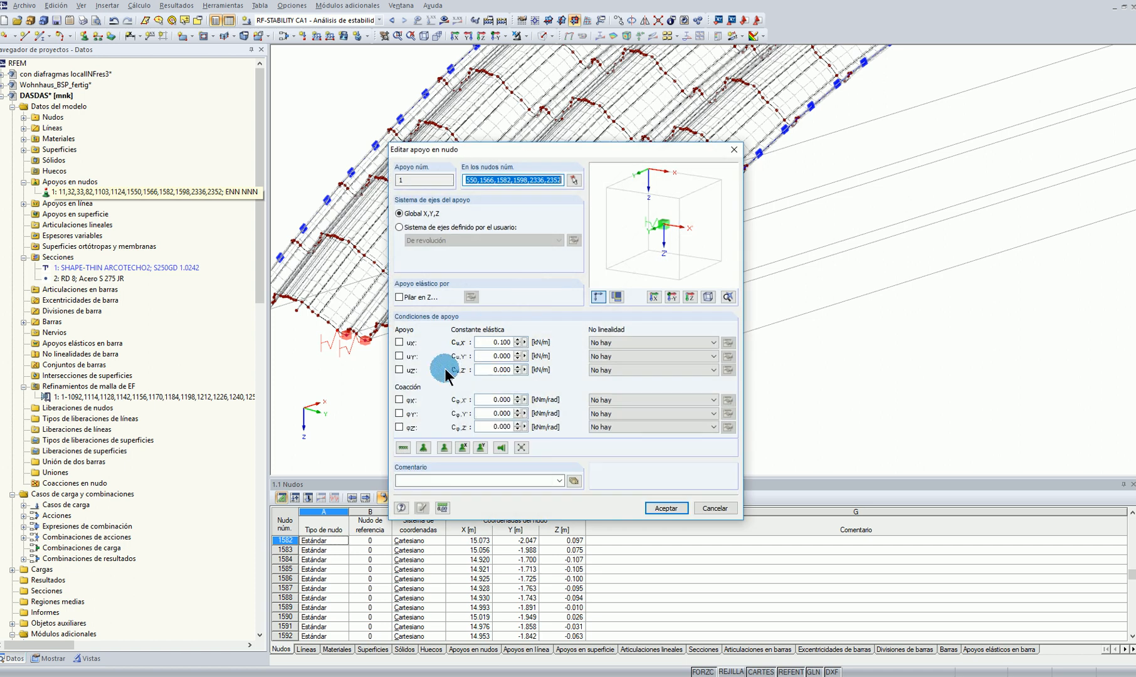
left_click(408, 370)
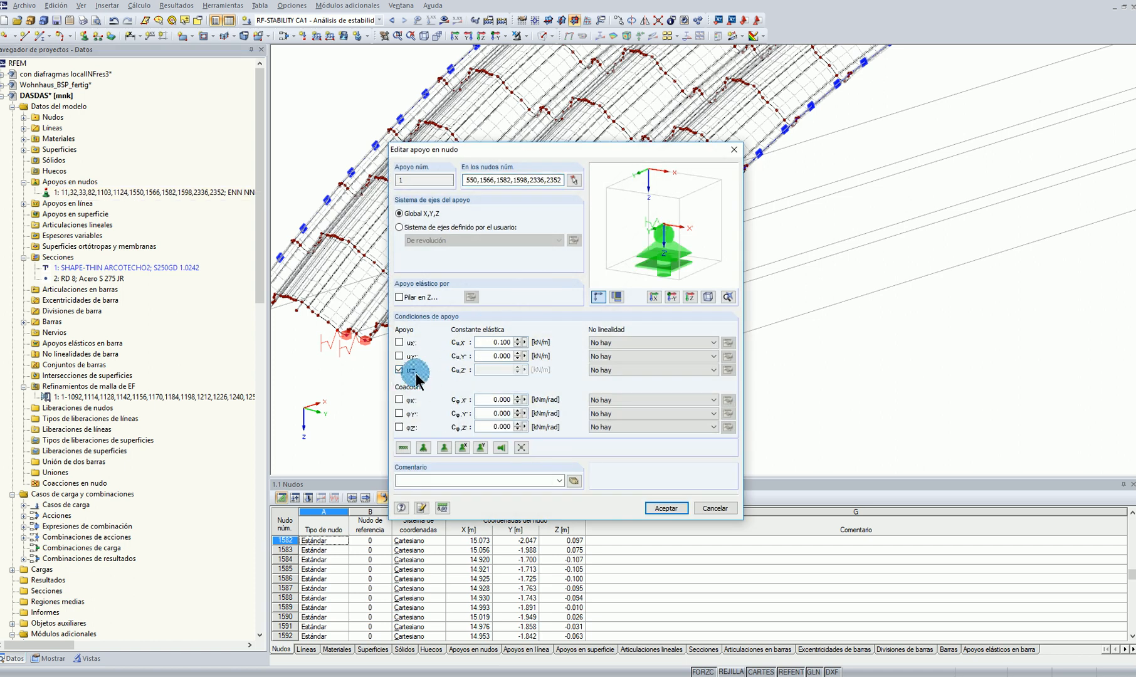
left_click(667, 508)
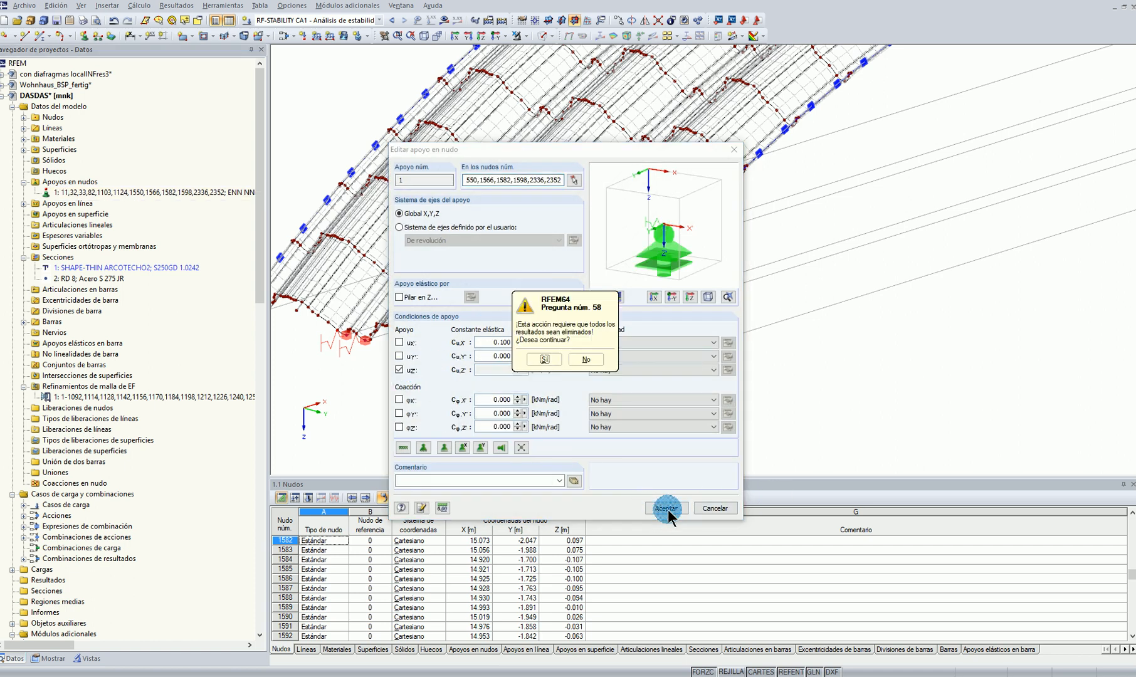
left_click(546, 360)
scroll(773, 400, "down", 5)
middle_click_drag(773, 400, 783, 367)
Switch to load case CC1 - Peso Propio and calculate its results
left_click(345, 24)
left_click(327, 38)
middle_click_drag(748, 431, 592, 382, "ctrl")
left_click(438, 34)
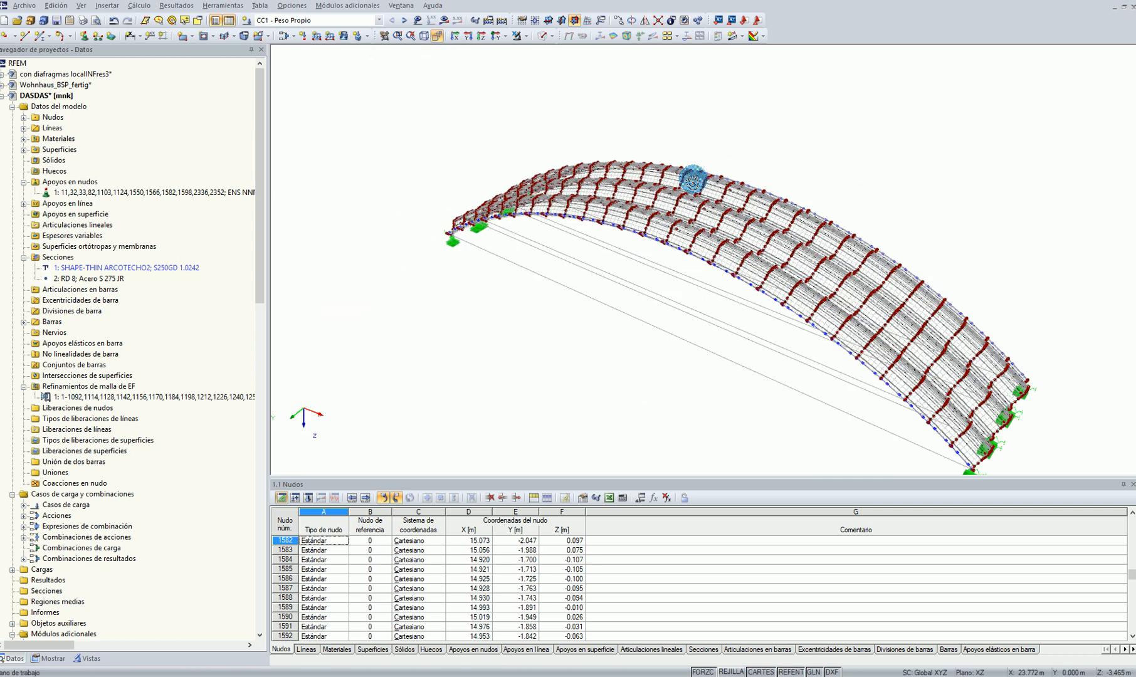
left_click(462, 36)
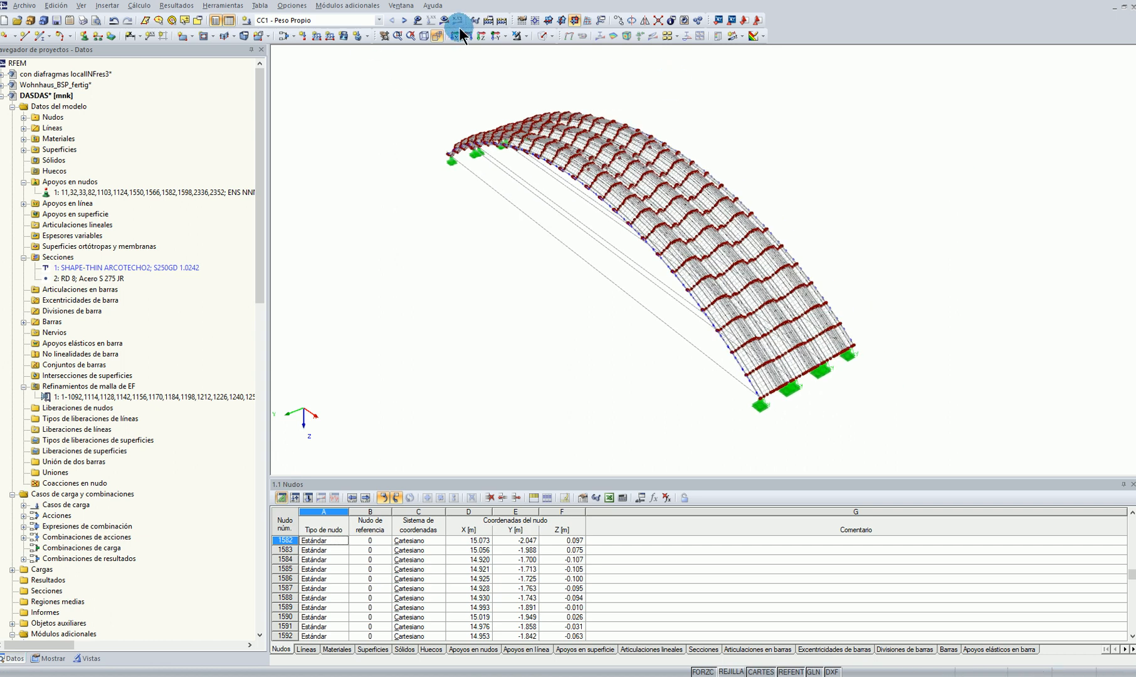
left_click(443, 20)
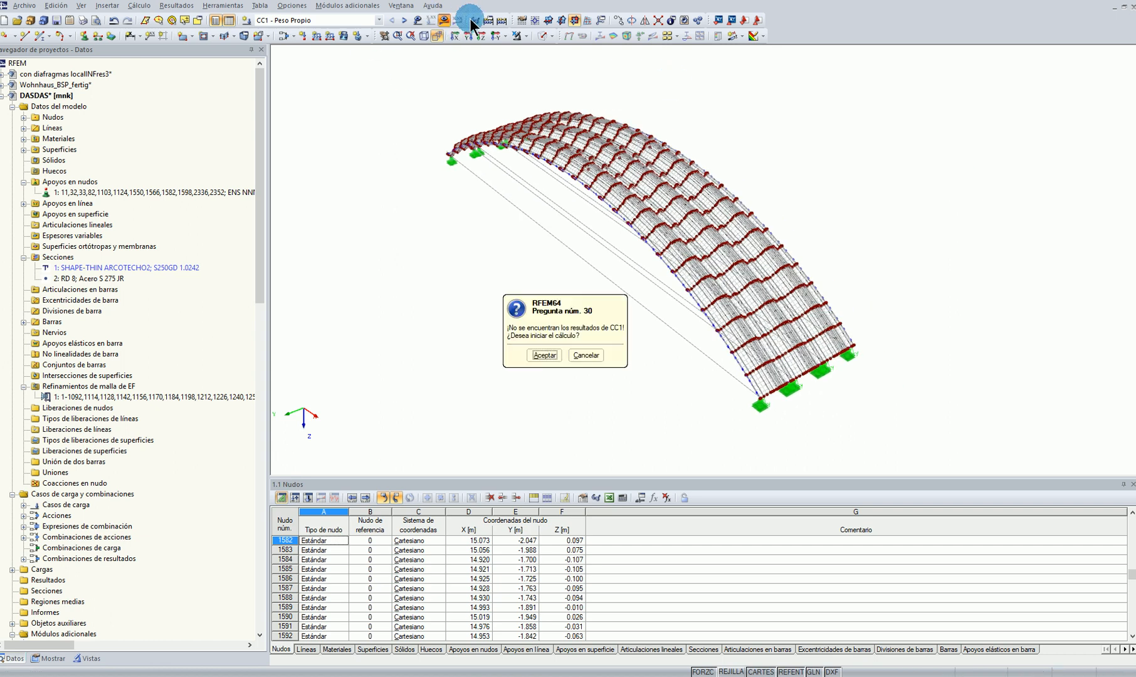
left_click(543, 355)
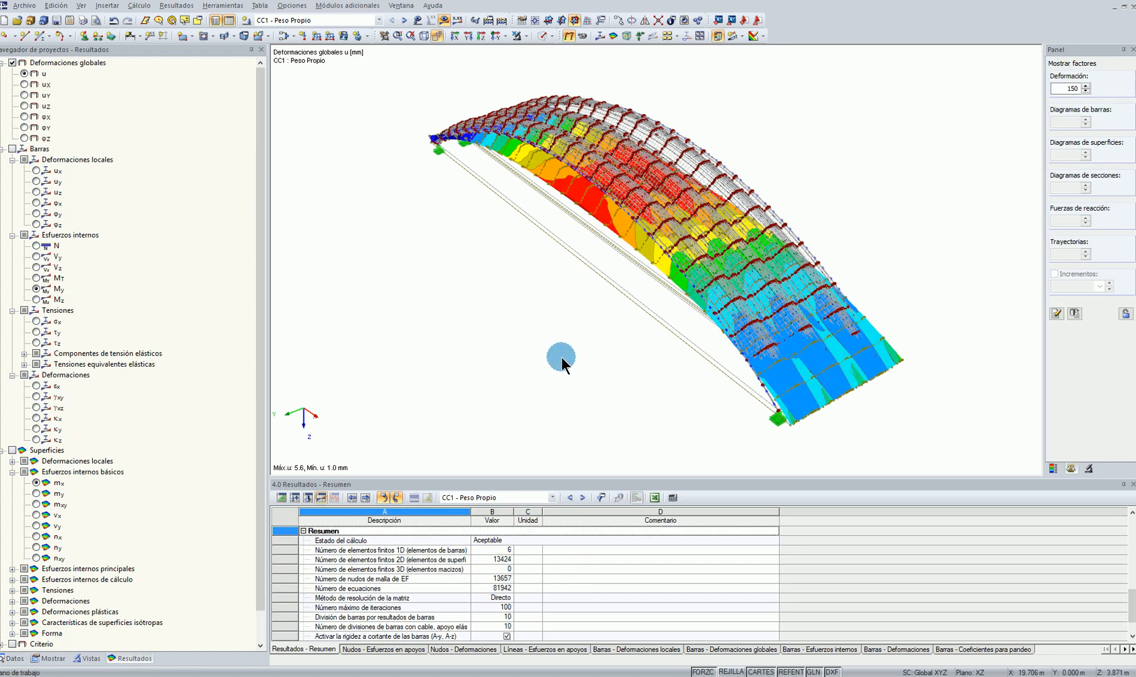
scroll(561, 356, "down", 2)
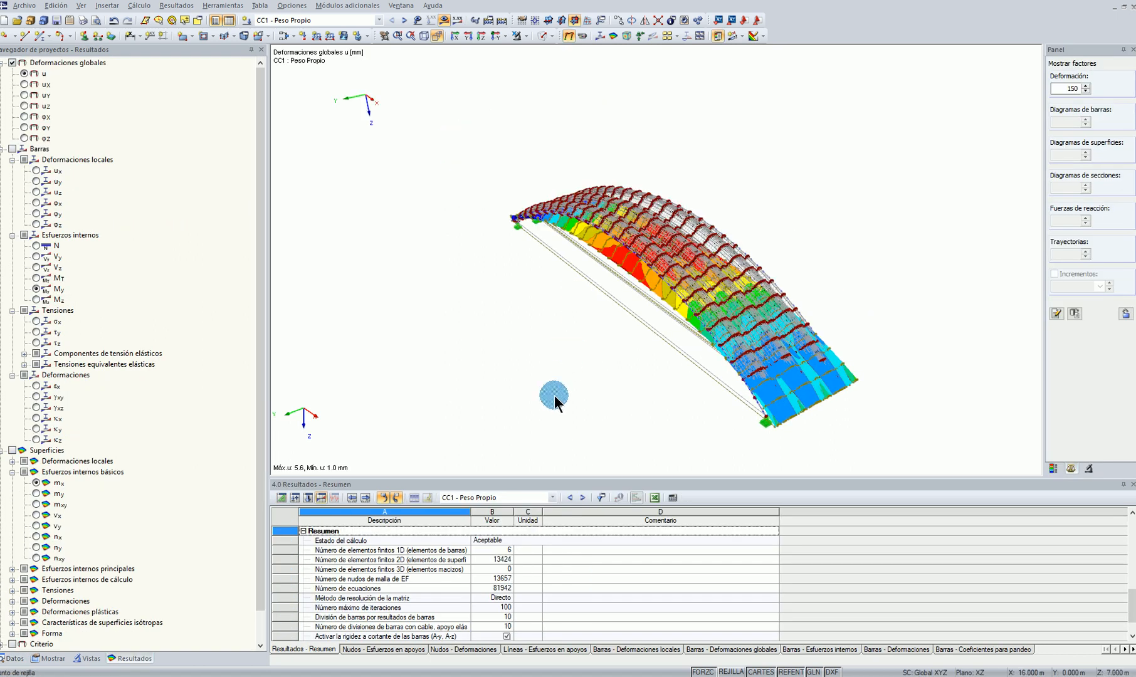
middle_click_drag(561, 381, 728, 295, "ctrl")
Display the members' axial force N and examine it along the tension ties
left_click(36, 245)
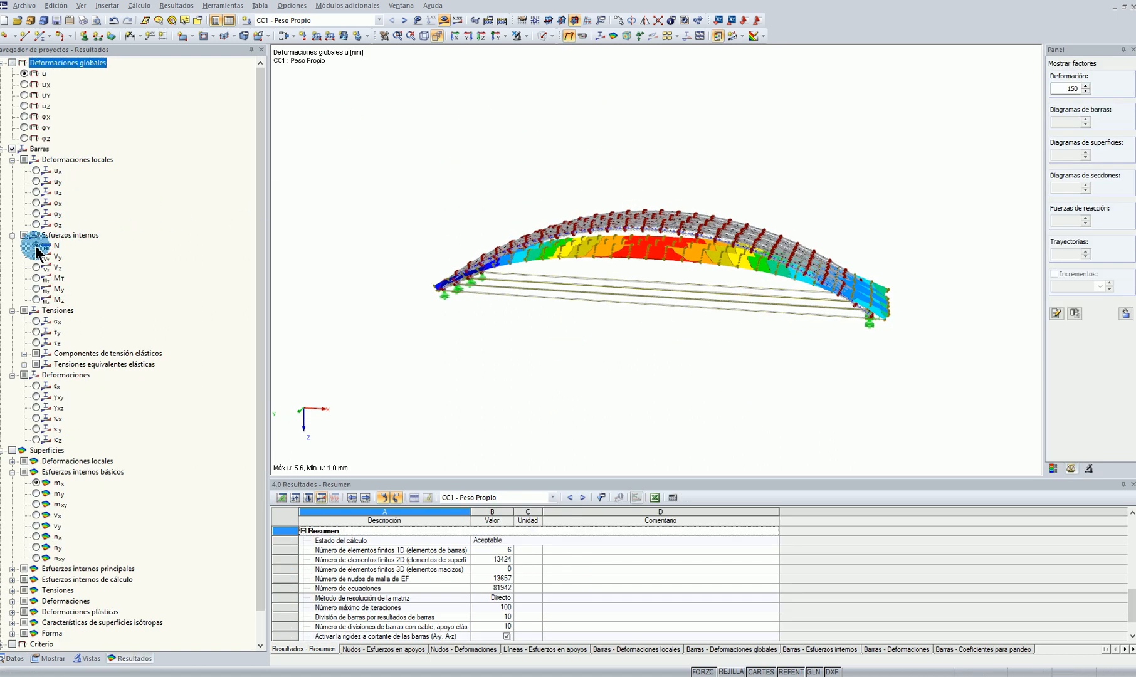
scroll(636, 310, "up", 3)
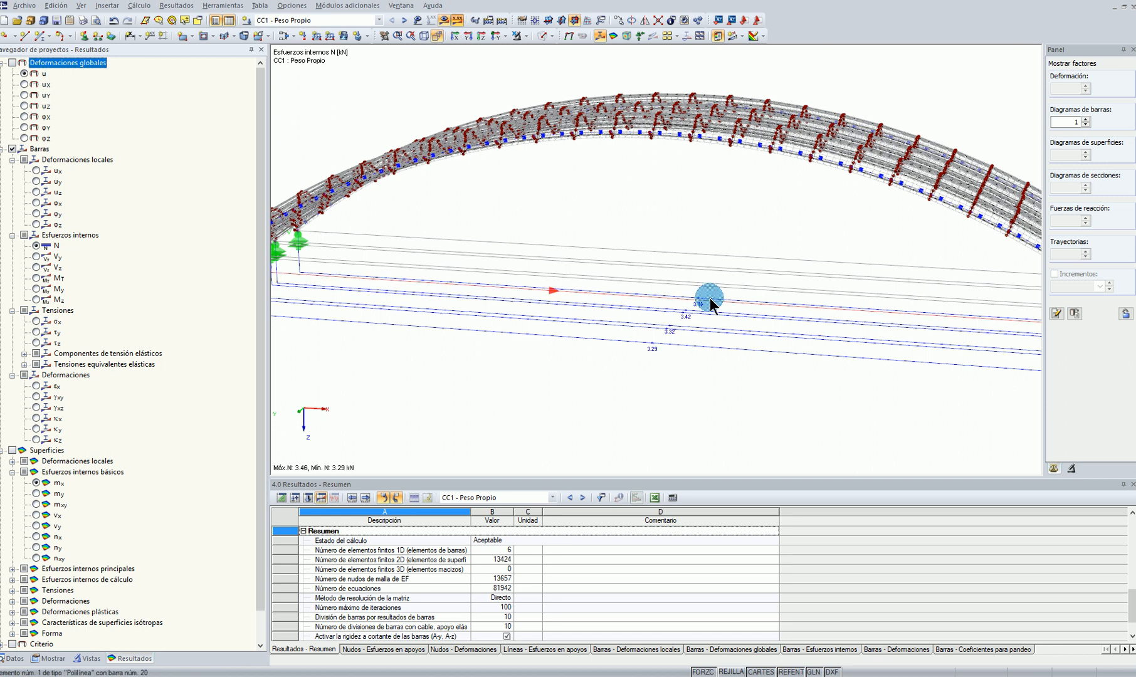
scroll(682, 381, "down", 4)
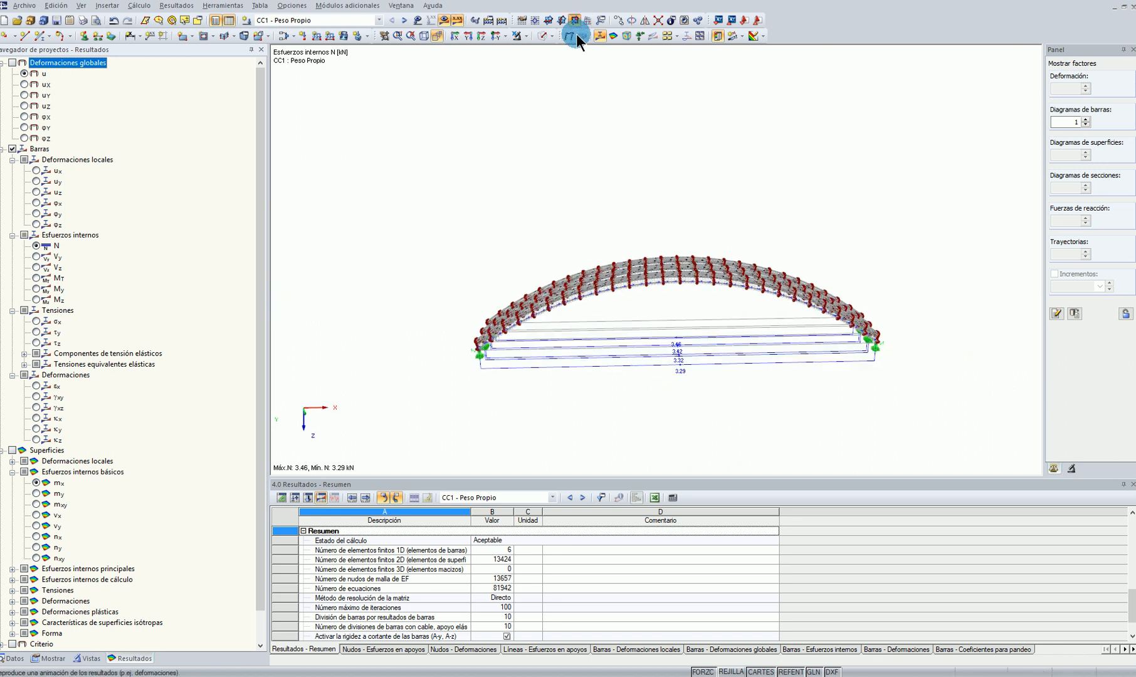
Show the global deformations with the deformed surface contours on and the nodal displacement values off
left_click(836, 185)
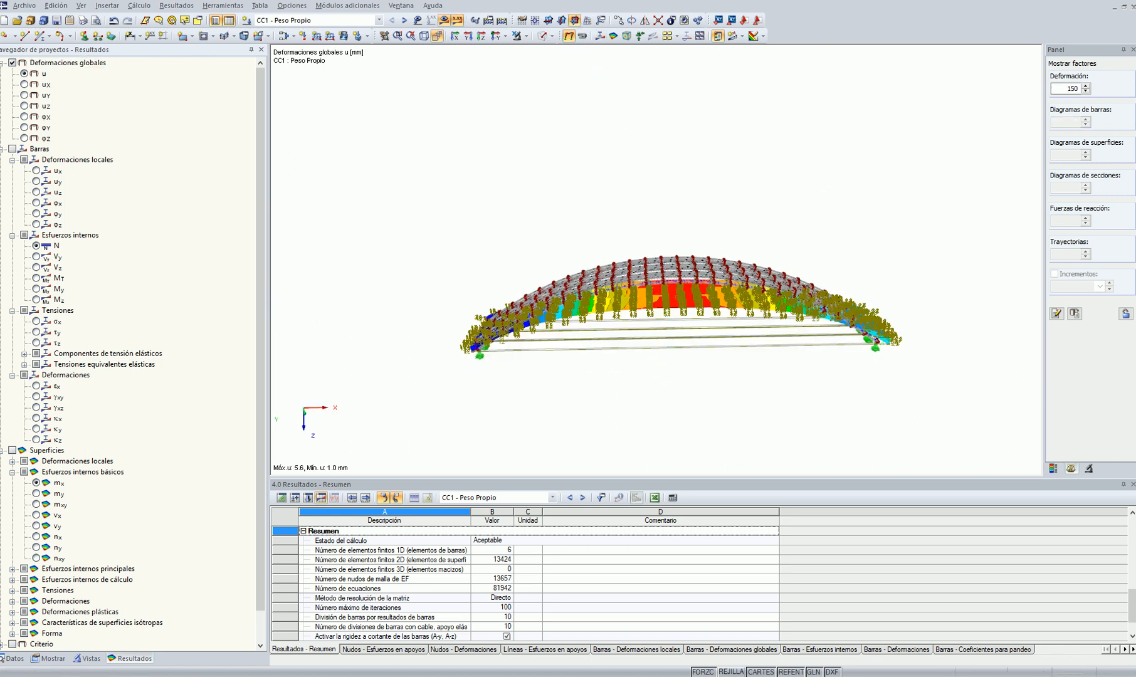
left_click(48, 657)
scroll(55, 535, "down", 10)
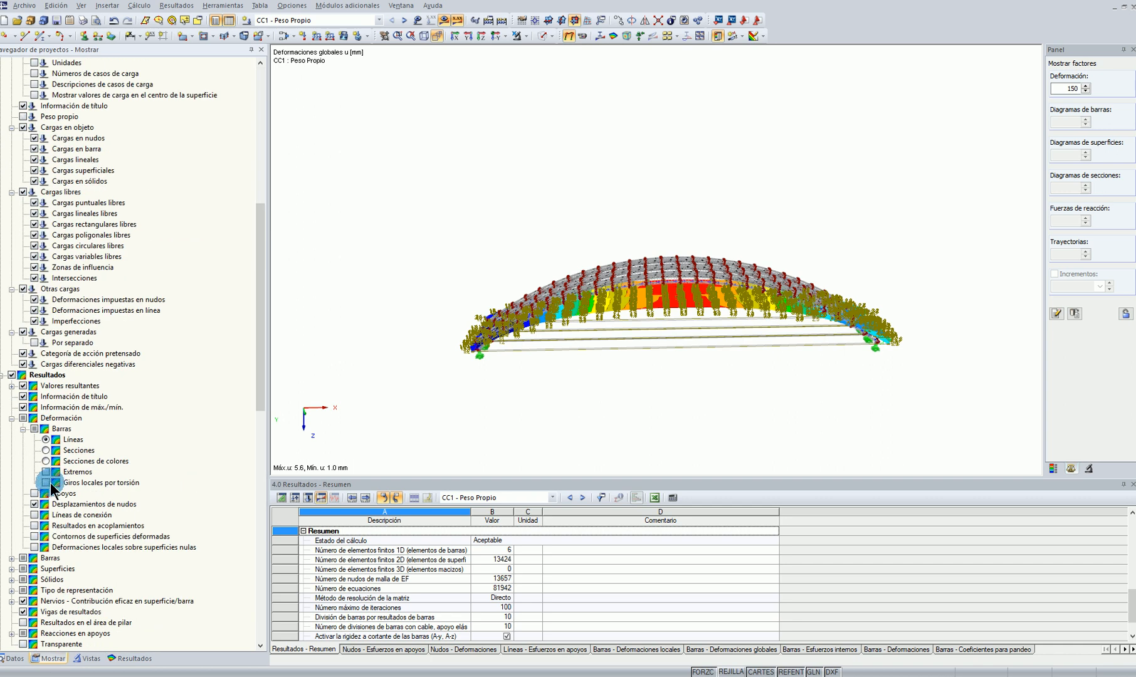
scroll(53, 483, "down", 3)
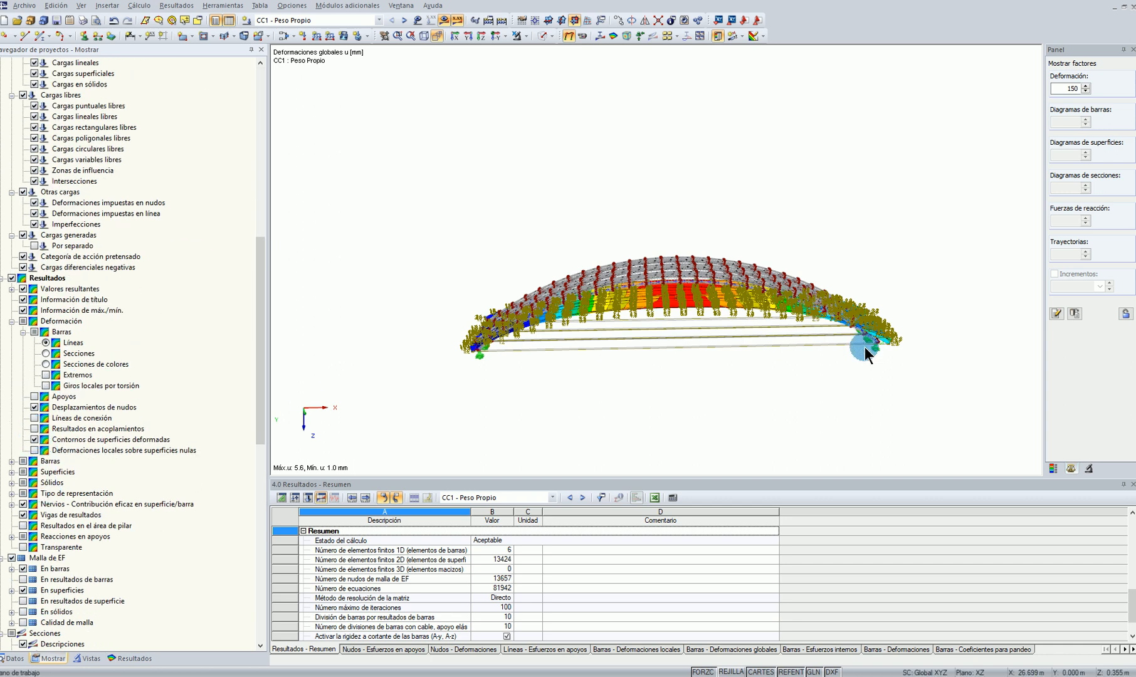
middle_click_drag(988, 273, 738, 289, "ctrl")
scroll(135, 203, "up", 9)
Hide the model objects and the FE mesh so only the deformation results are displayed
scroll(135, 200, "up", 6)
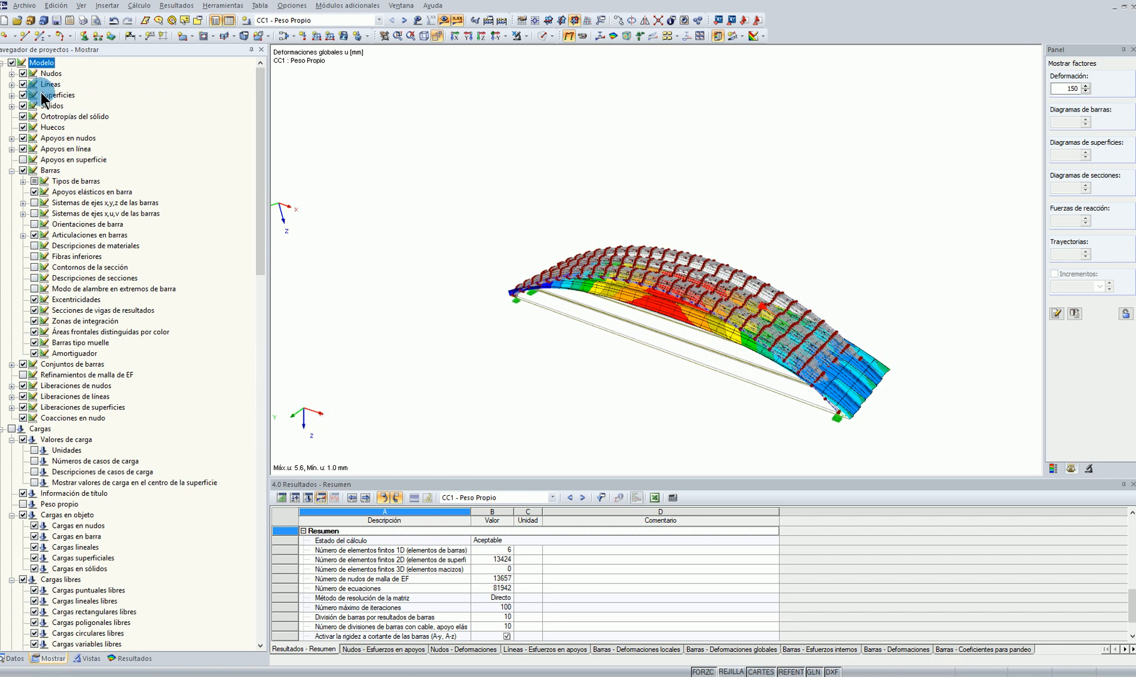
left_click(12, 62)
key("F8")
scroll(124, 568, "down", 13)
left_click(12, 622)
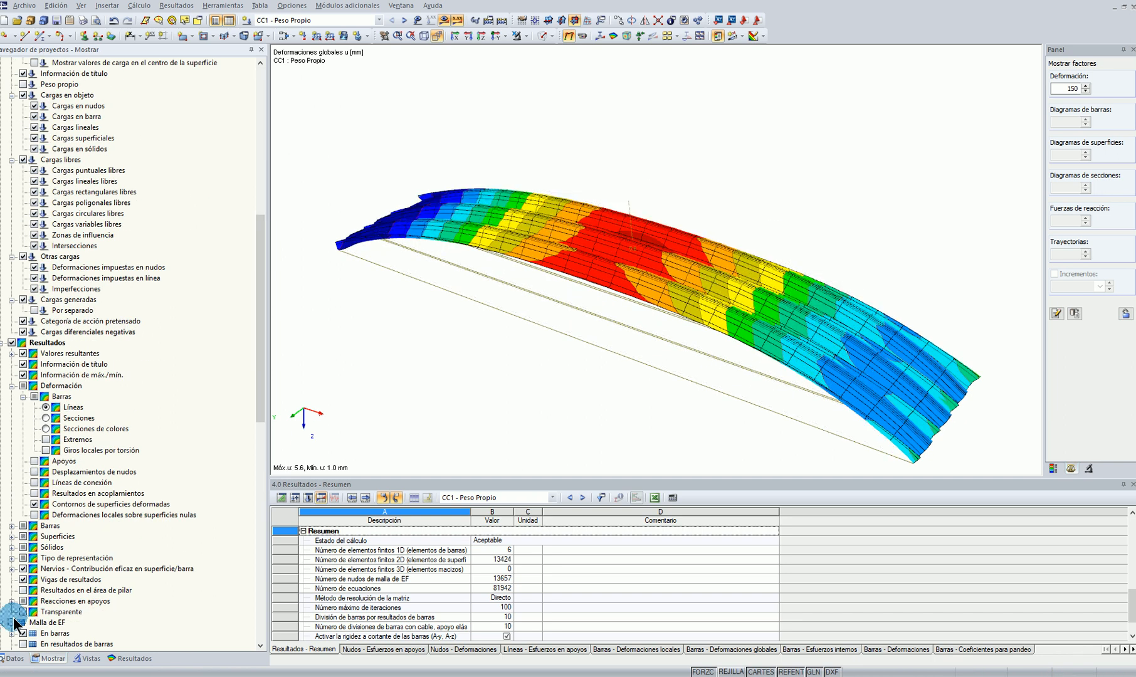
Animate the global deformation of the arches and examine it from the arch end
scroll(775, 264, "up", 5)
scroll(771, 274, "down", 5)
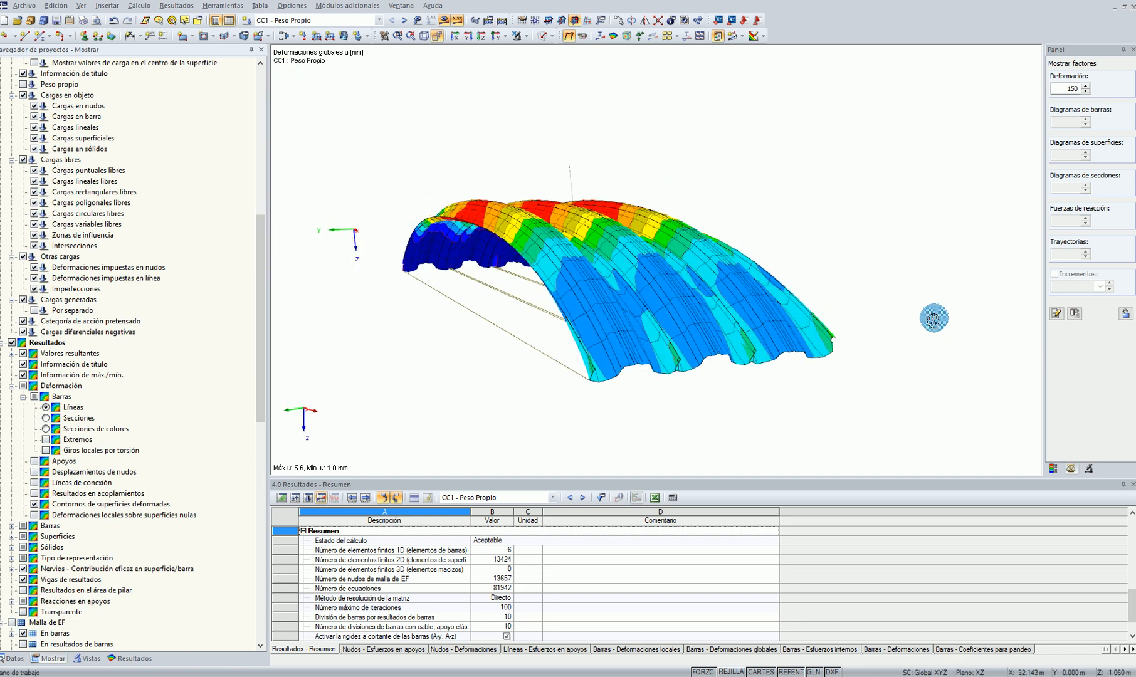
left_click(584, 36)
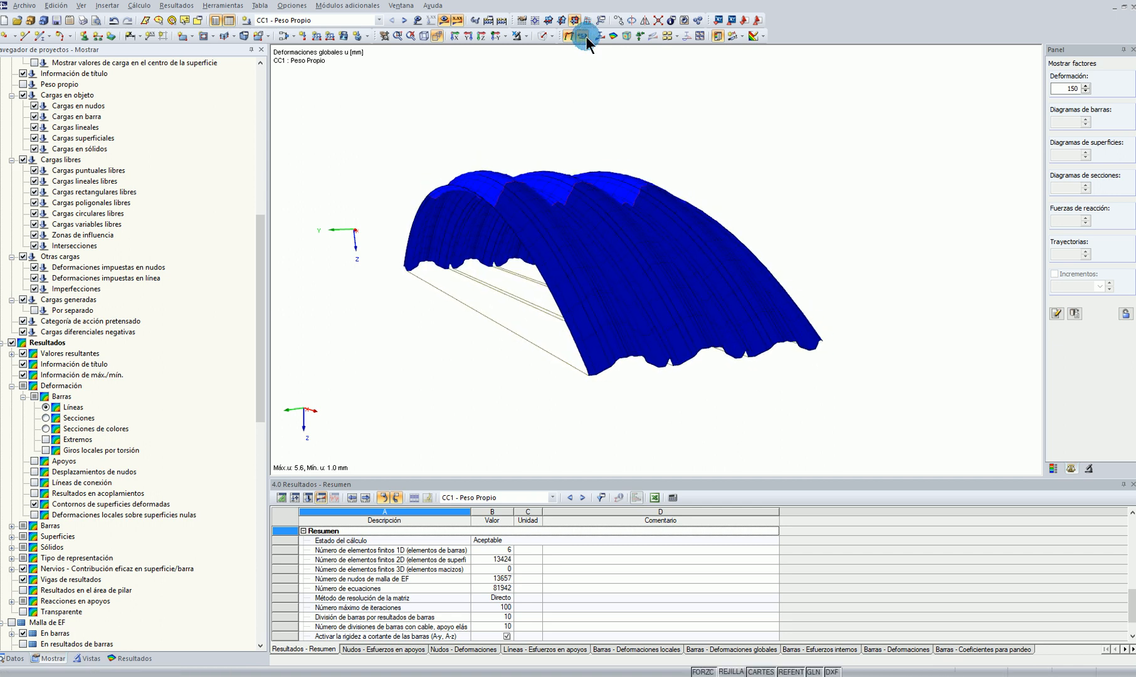
Display the members' Sigma-x stresses and turn the display of the model objects back on
left_click(128, 659)
left_click(37, 321)
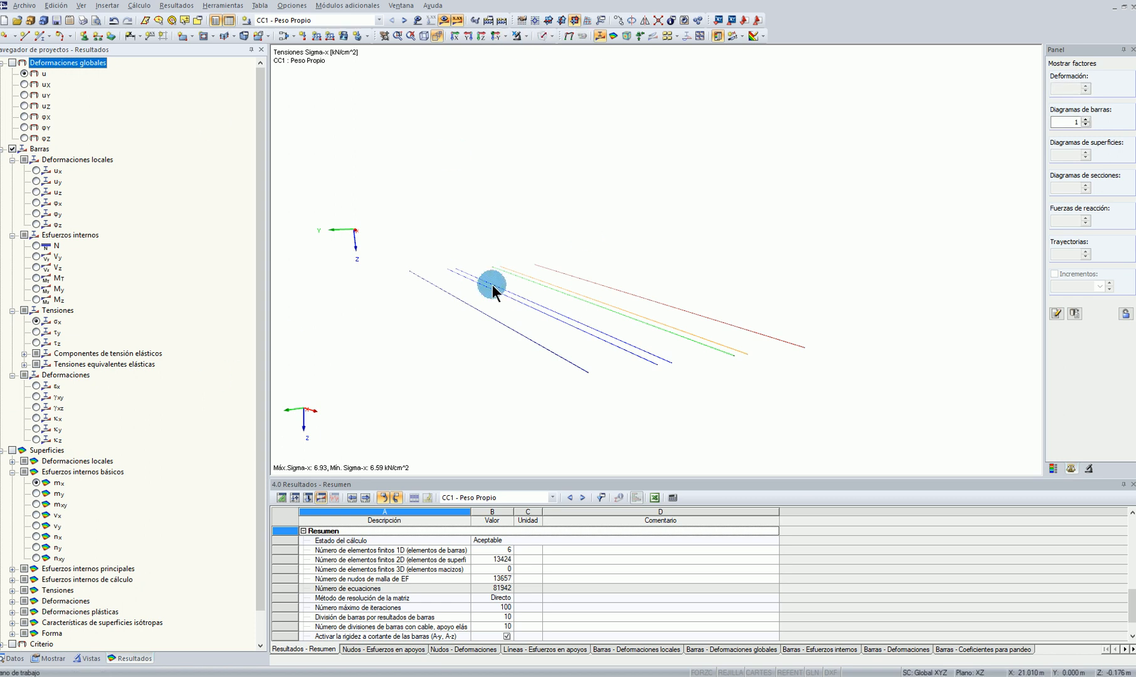
left_click(526, 36)
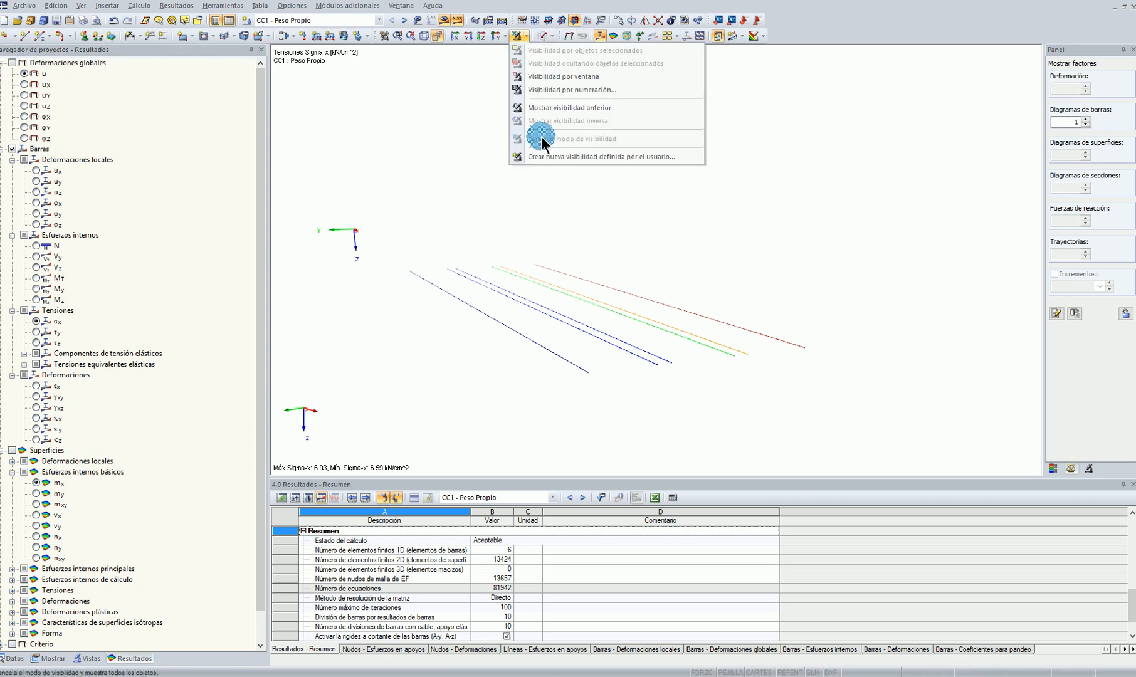
left_click(49, 658)
scroll(77, 141, "up", 12)
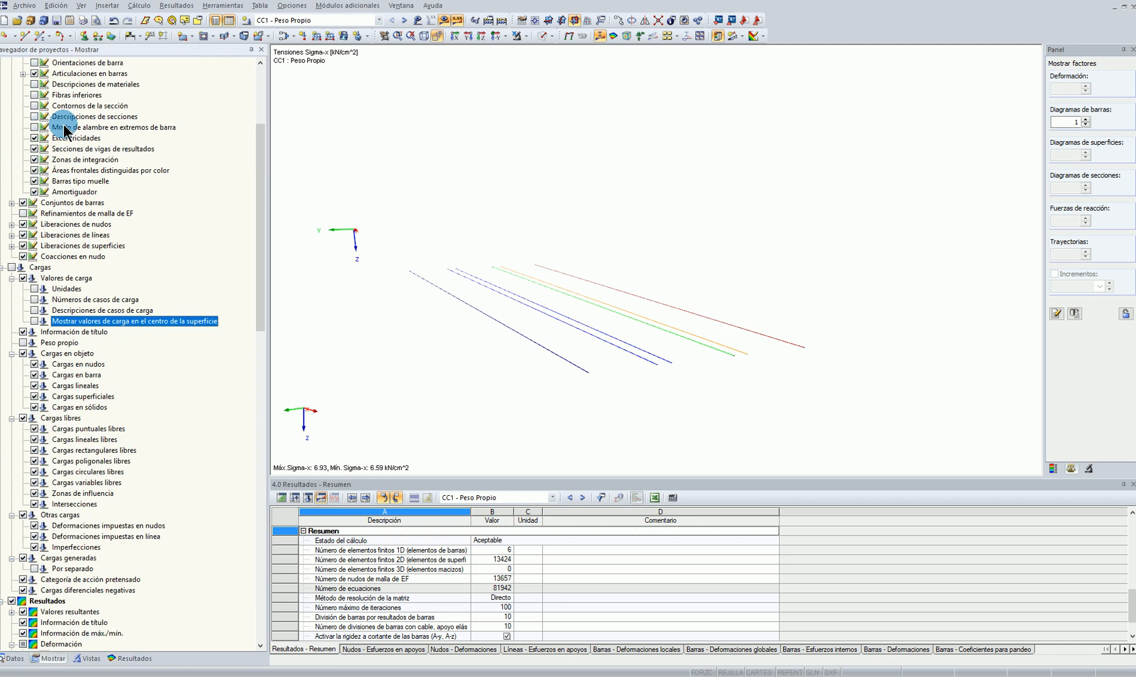
left_click(11, 63)
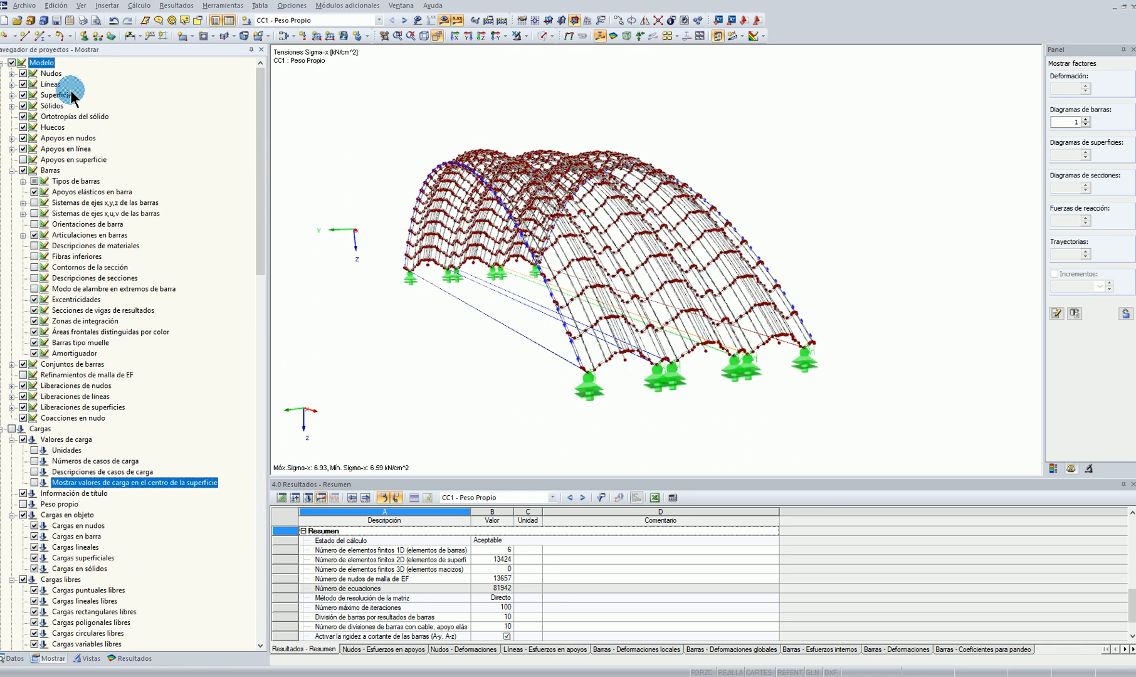
Display the surfaces' maximum von Mises equivalent stress and examine it near the arch supports
left_click(132, 659)
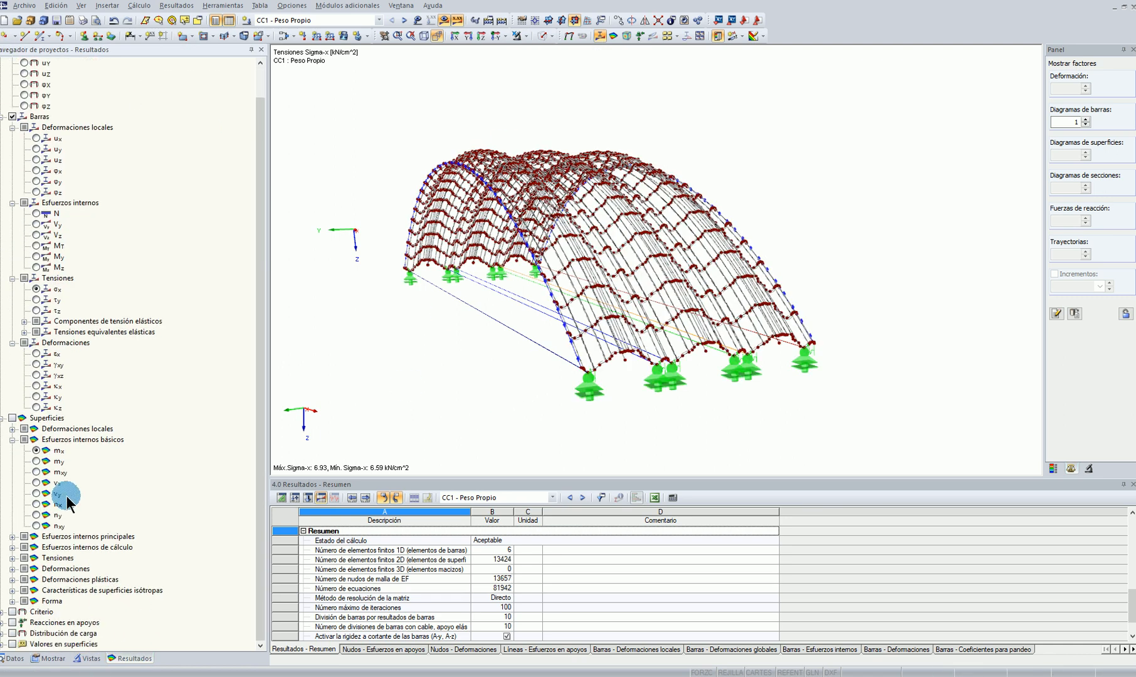
left_click(13, 558)
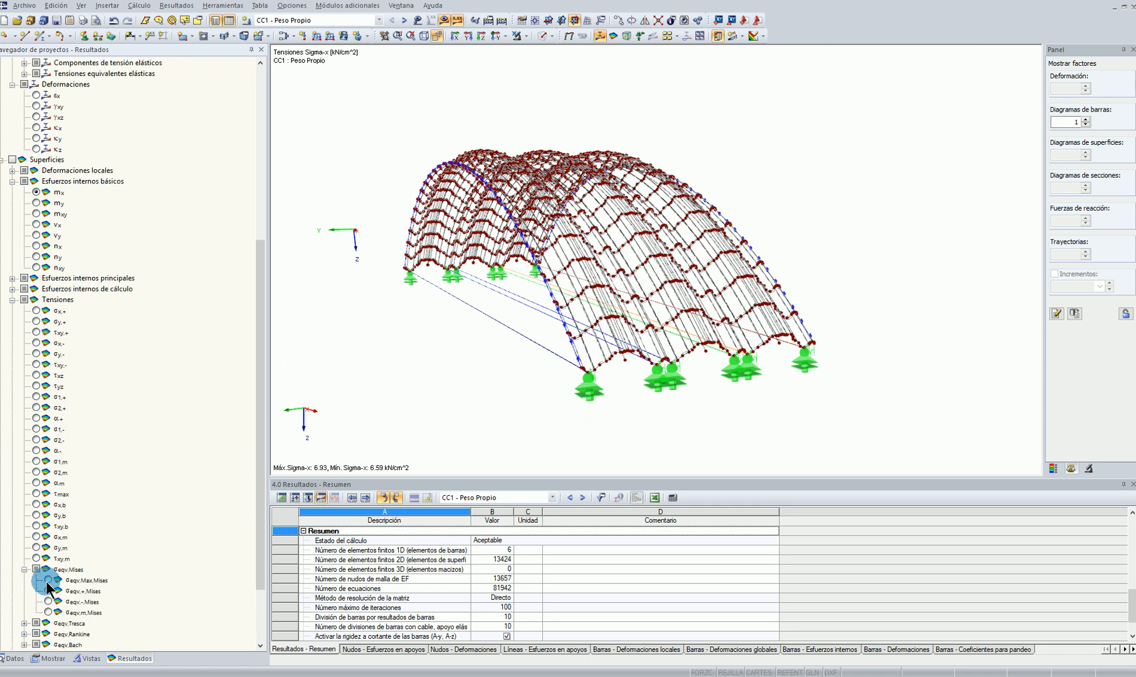
left_click(48, 580)
scroll(638, 357, "up", 5)
middle_click_drag(858, 282, 615, 370)
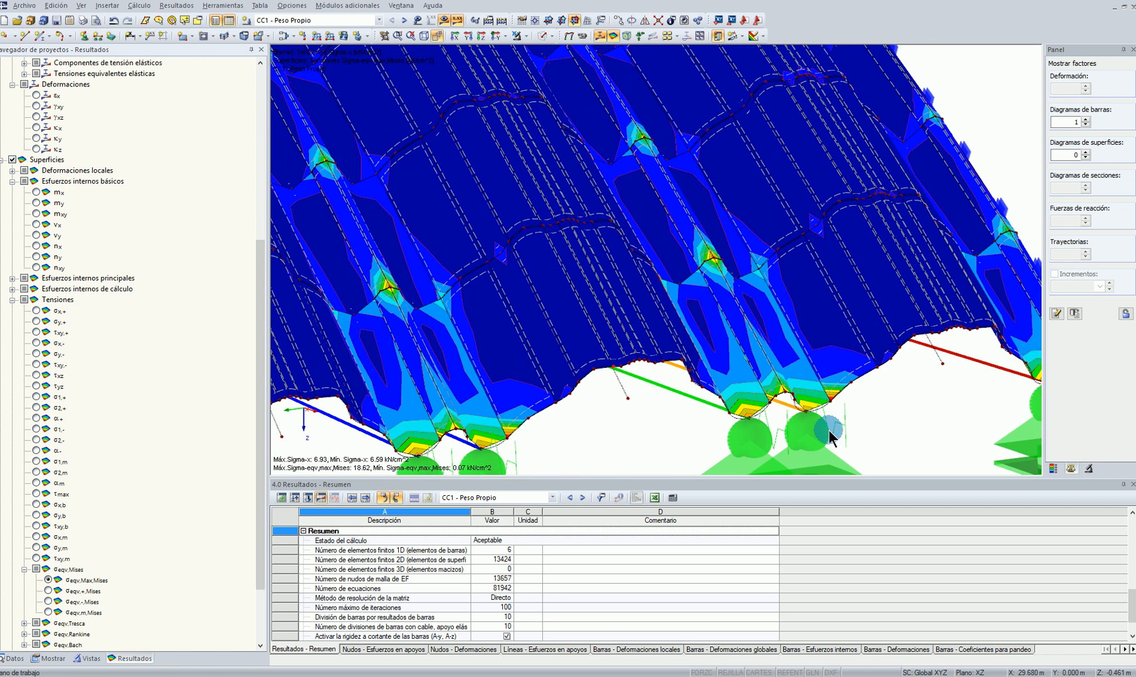
Set the surface stress colour scale's maximum to 3.00 kN/cm² and refill the intermediate isoband values
left_click(1053, 469)
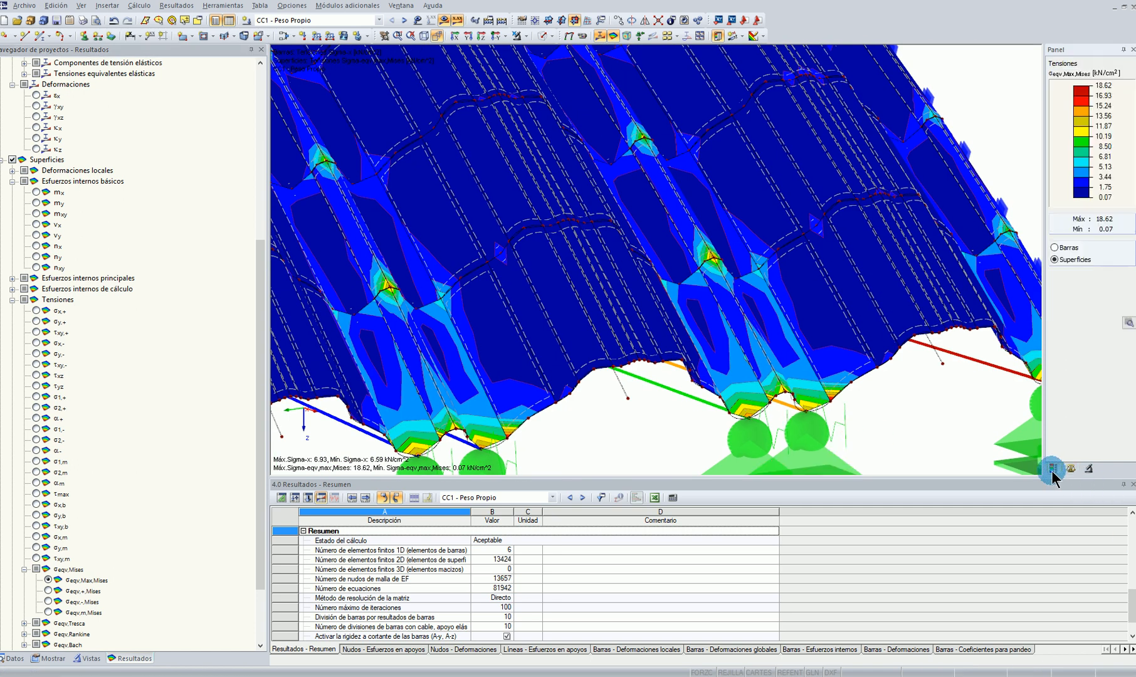
double_click(1079, 181)
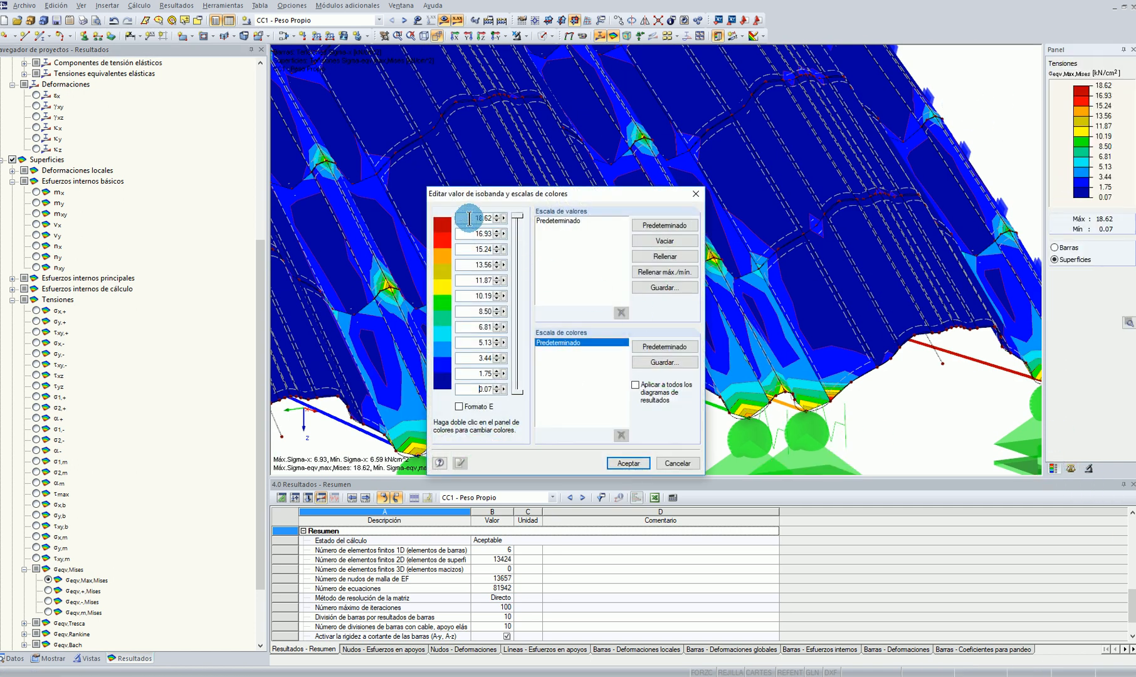
type("3")
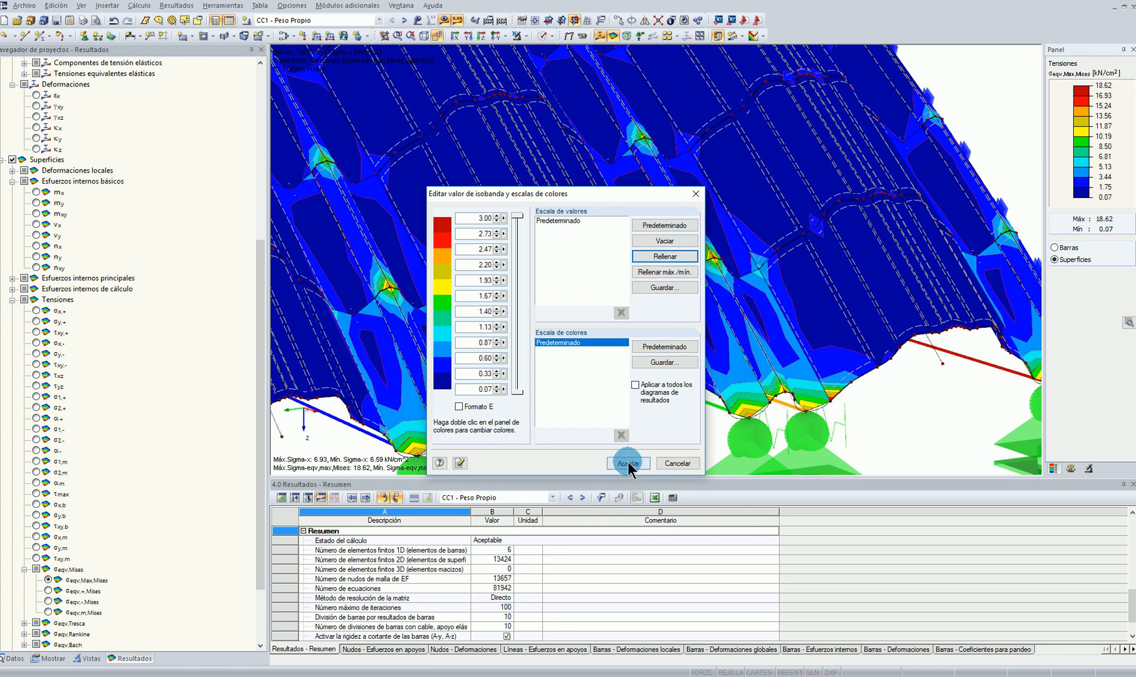
left_click(629, 464)
scroll(719, 389, "down", 4)
scroll(853, 156, "down", 4)
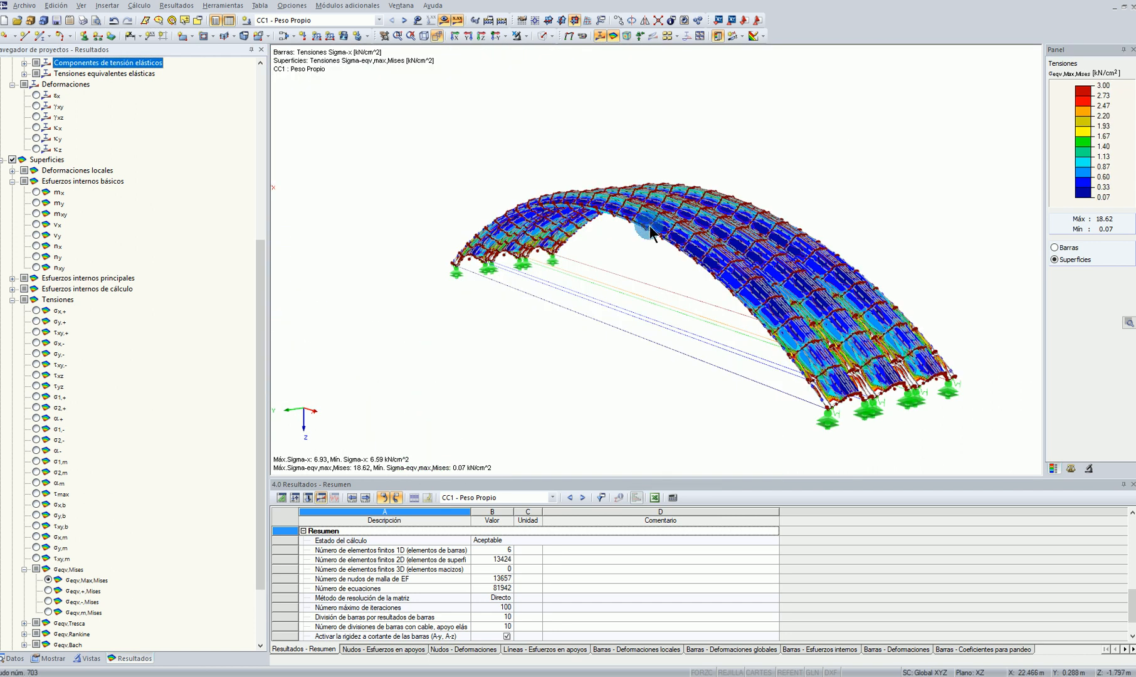
middle_click_drag(653, 226, 519, 287, "ctrl")
Set the distribution of surface internal forces and stresses to constant on elements
left_click(50, 658)
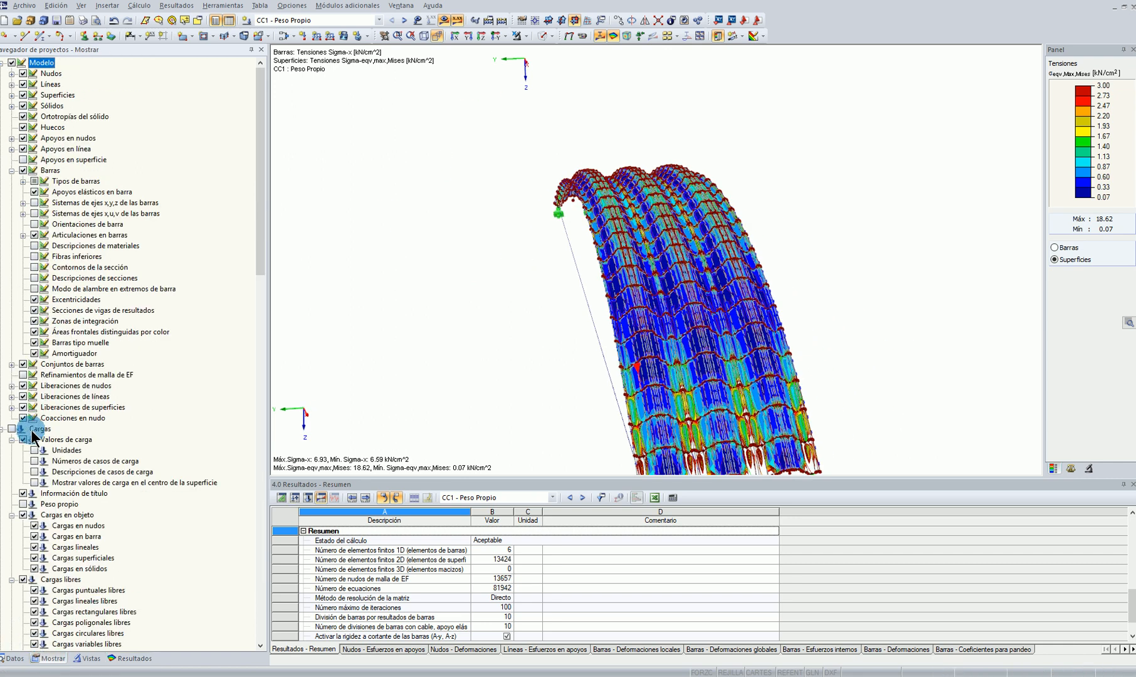
scroll(34, 439, "down", 13)
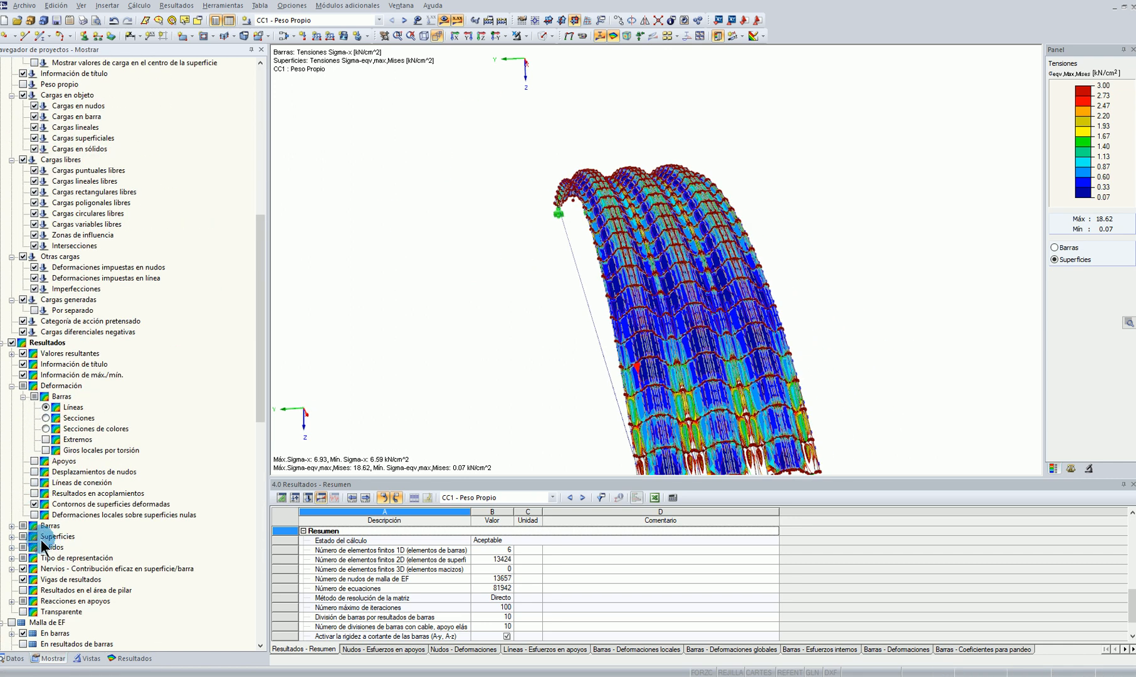
left_click(11, 536)
scroll(806, 383, "up", 7)
middle_click_drag(811, 382, 814, 238)
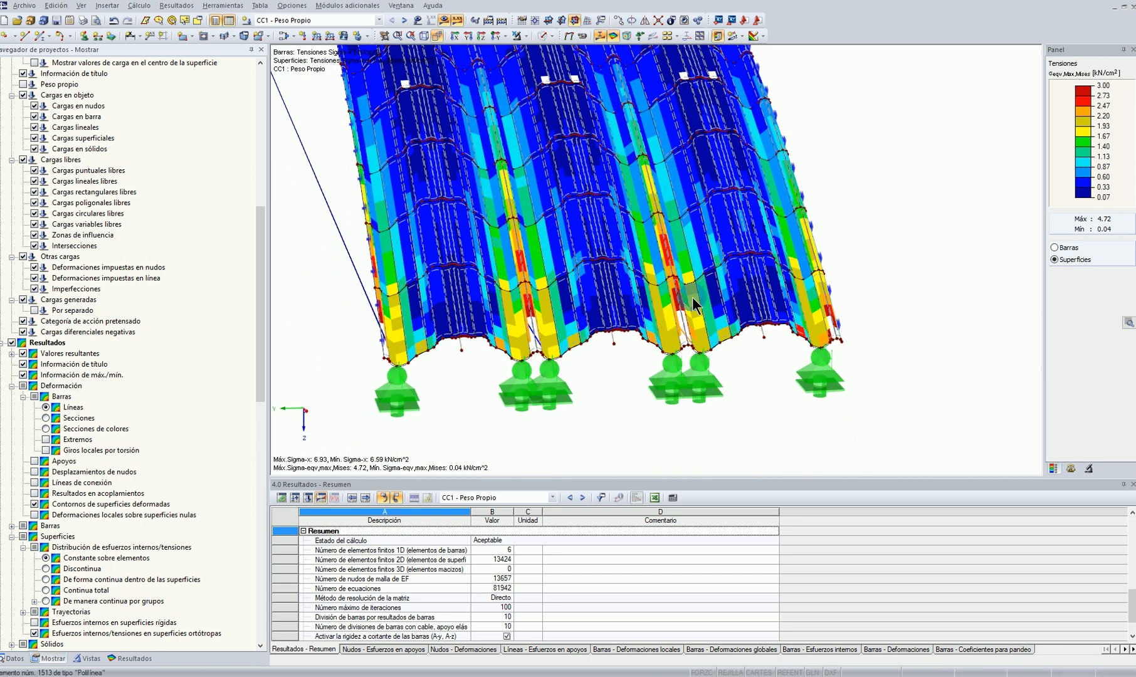
Examine the element-constant von Mises stresses along the arches and at both supported ends
scroll(678, 277, "down", 2)
scroll(584, 284, "up", 2)
middle_click_drag(547, 151, 989, 238, "ctrl")
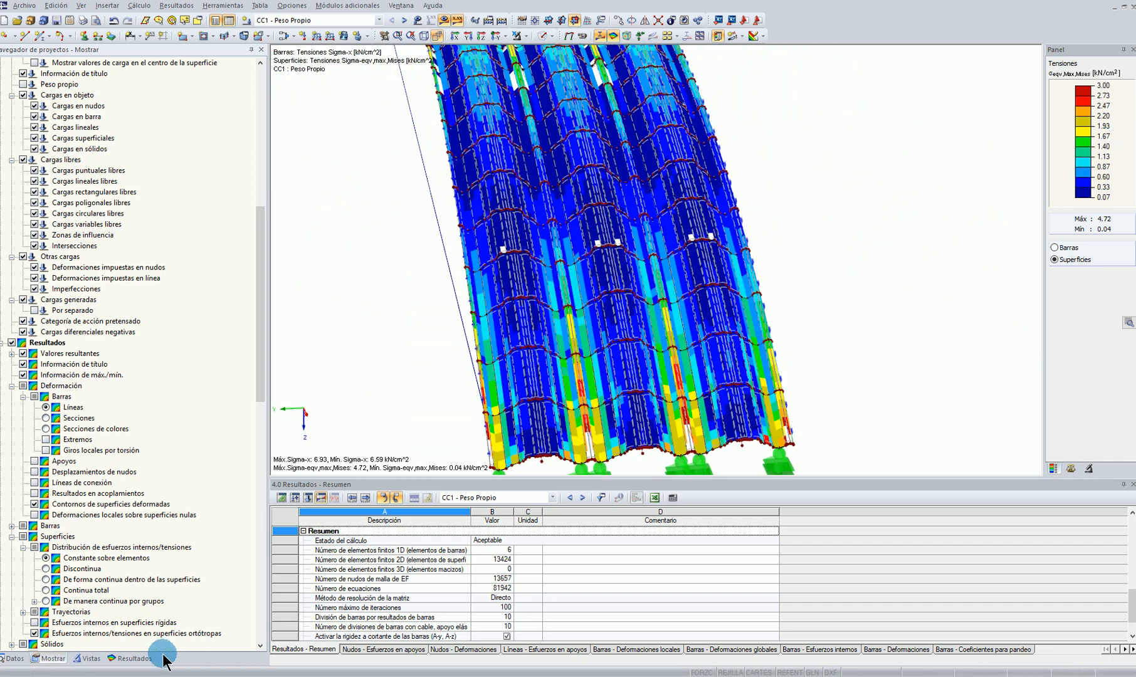
left_click(129, 659)
middle_click_drag(586, 399, 815, 329, "ctrl")
scroll(489, 187, "up", 5)
middle_click_drag(407, 179, 618, 196, "ctrl")
scroll(406, 190, "down", 5)
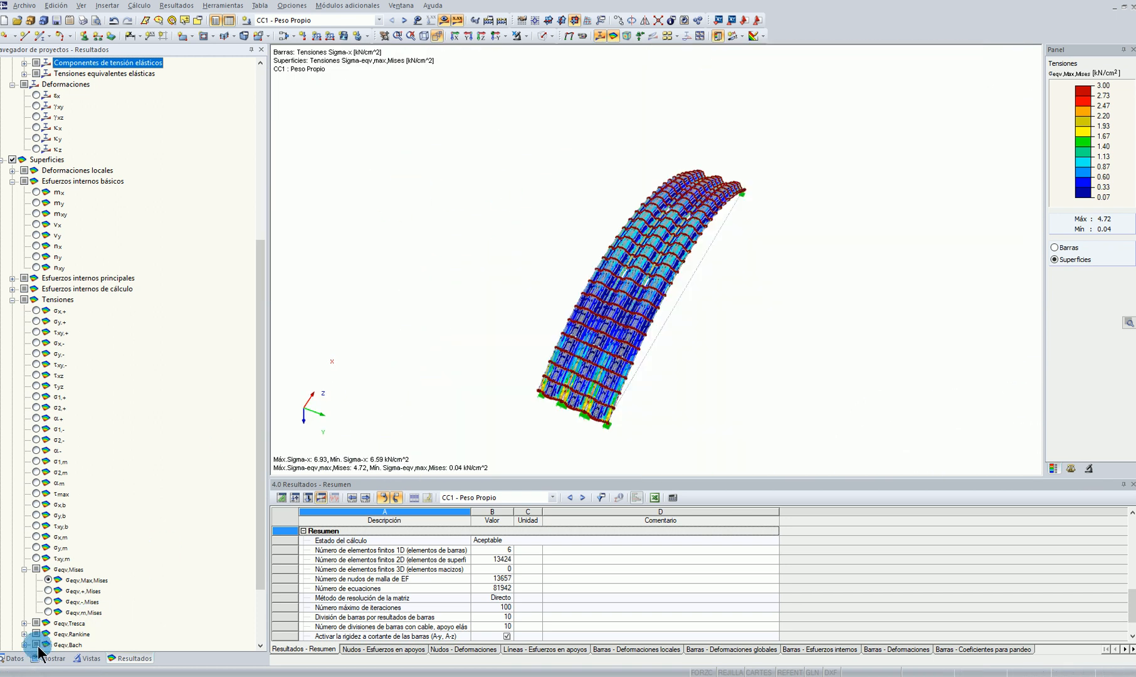
Set the surface FE mesh refinement's target element length to 0.04 m and accept deleting the existing results
left_click(14, 658)
right_click(123, 400)
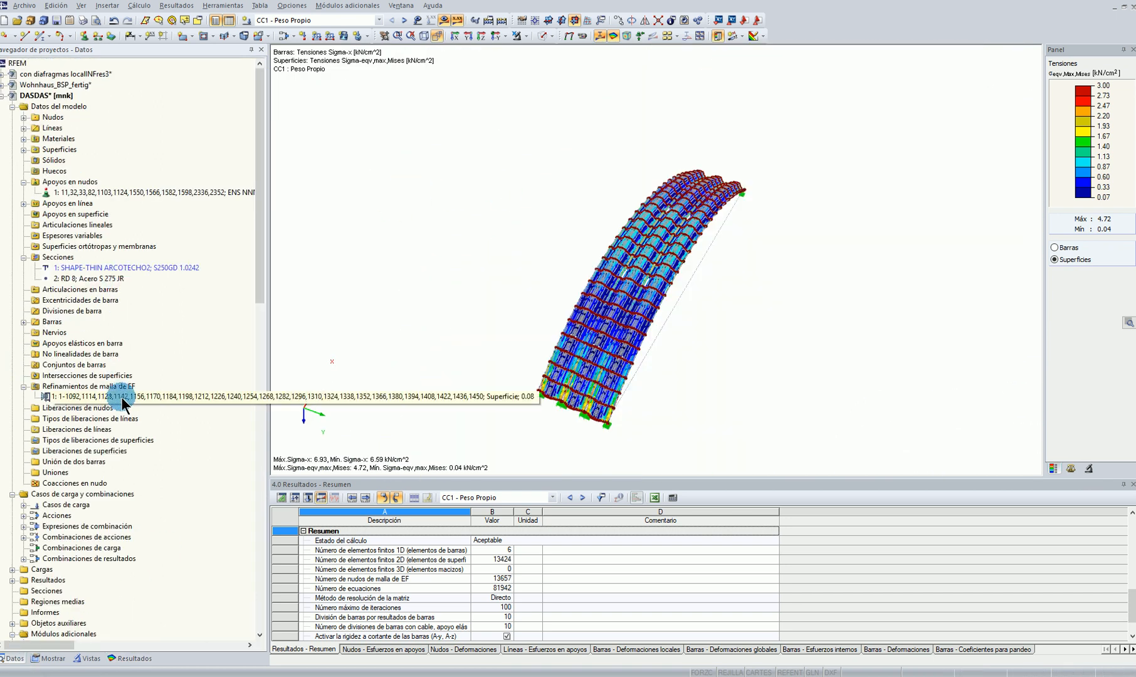
left_click(162, 401)
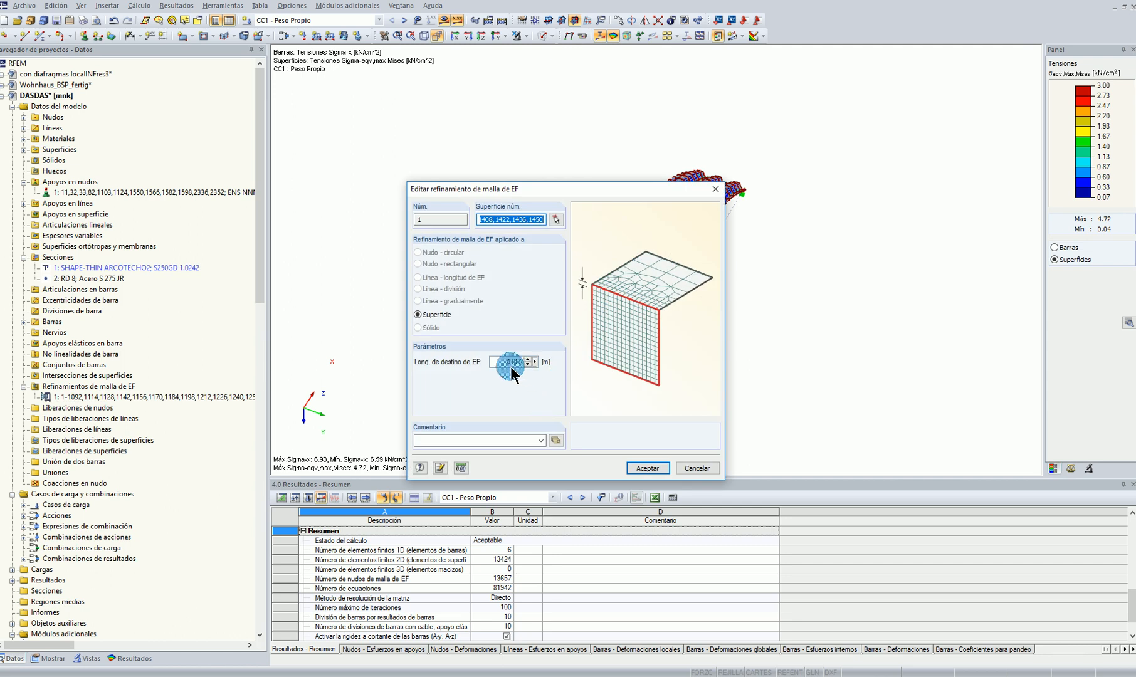
left_click(518, 361)
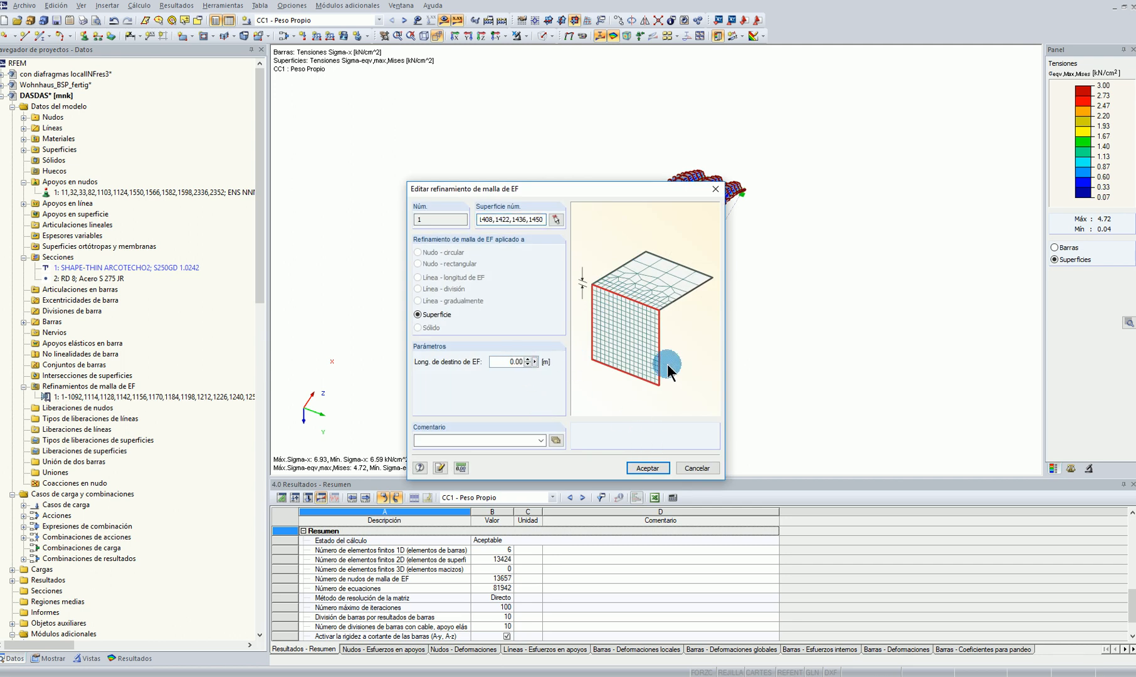
left_click(652, 469)
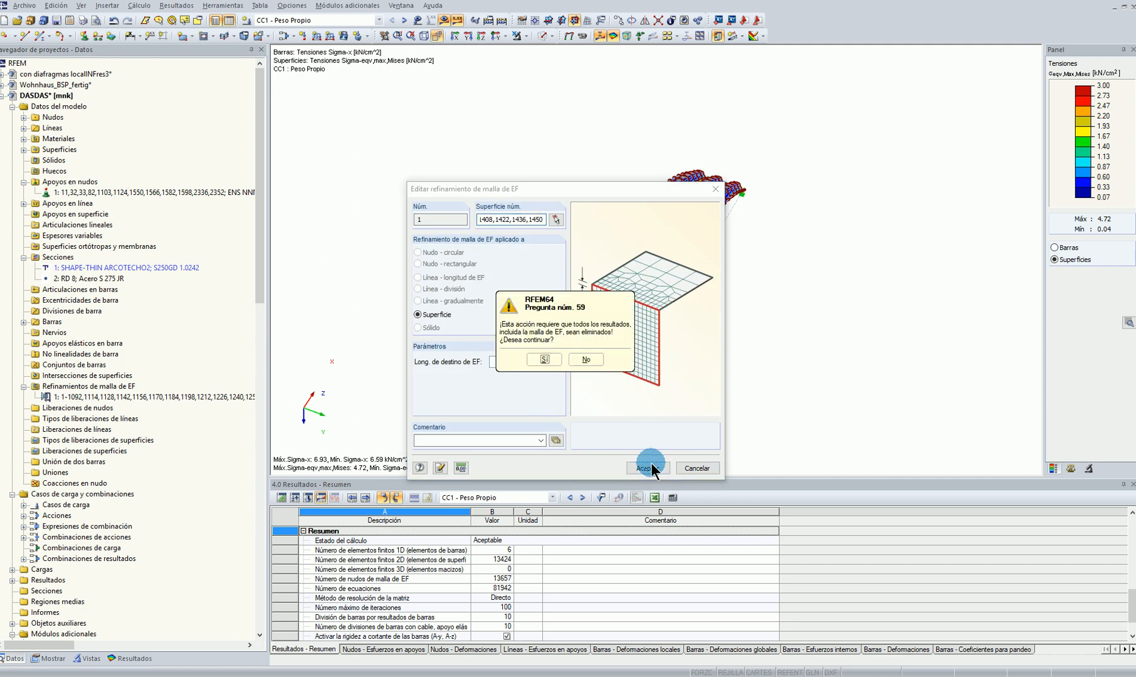
left_click(532, 358)
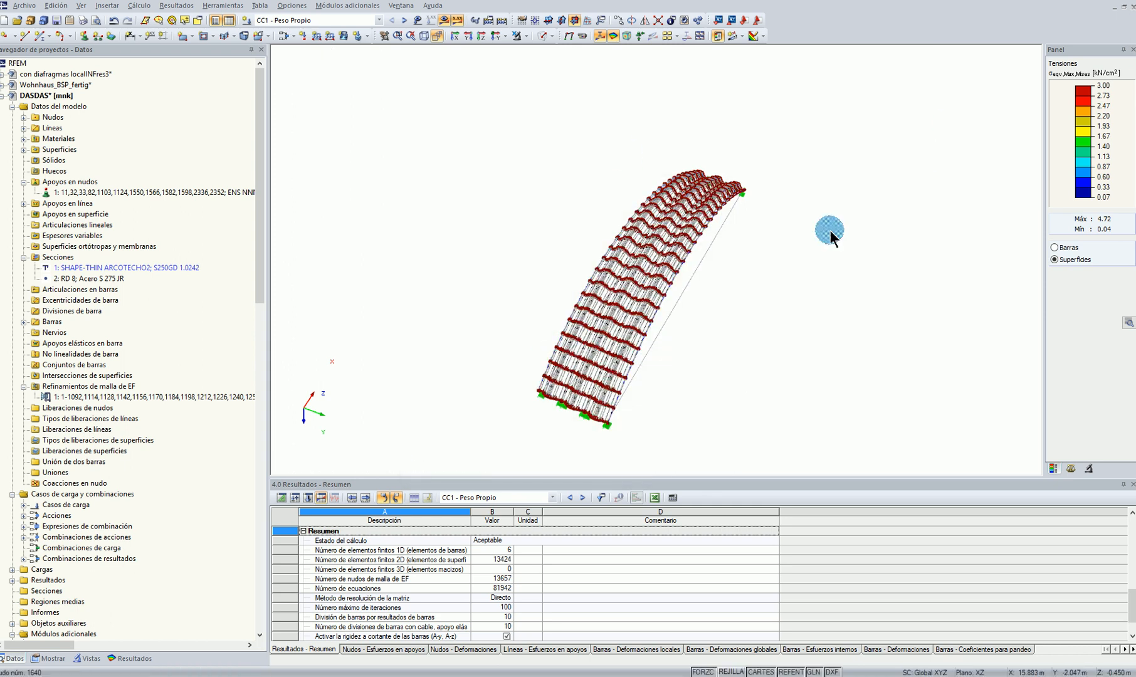
Recalculate load case CC1 - Peso Propio with the refined mesh and show its results
middle_click_drag(901, 315, 431, 28, "ctrl")
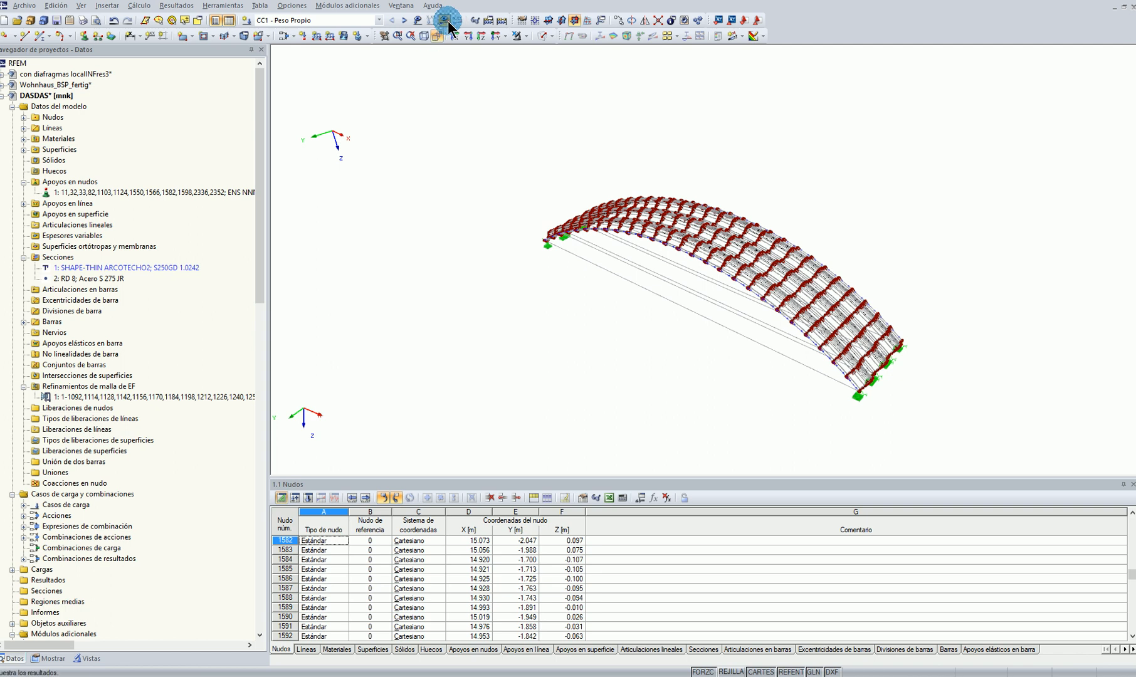
left_click(447, 21)
left_click(538, 356)
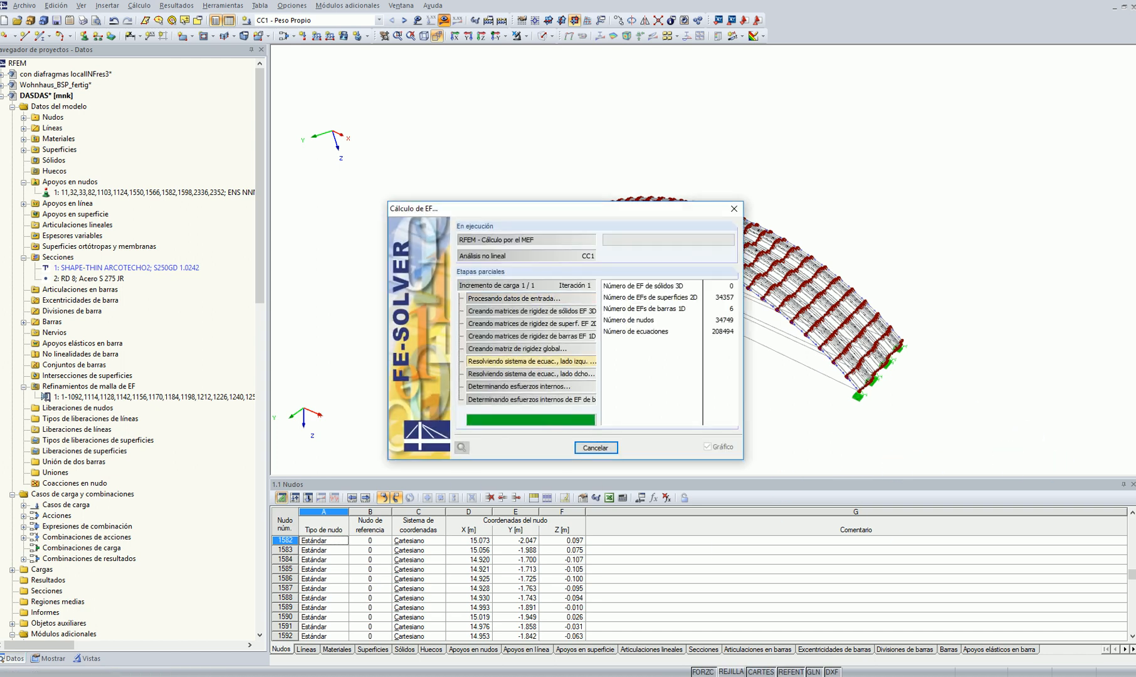
Examine the recalculated von Mises stresses at the supports, in the valleys between the arches and along the corrugated surfaces
scroll(949, 292, "up", 5)
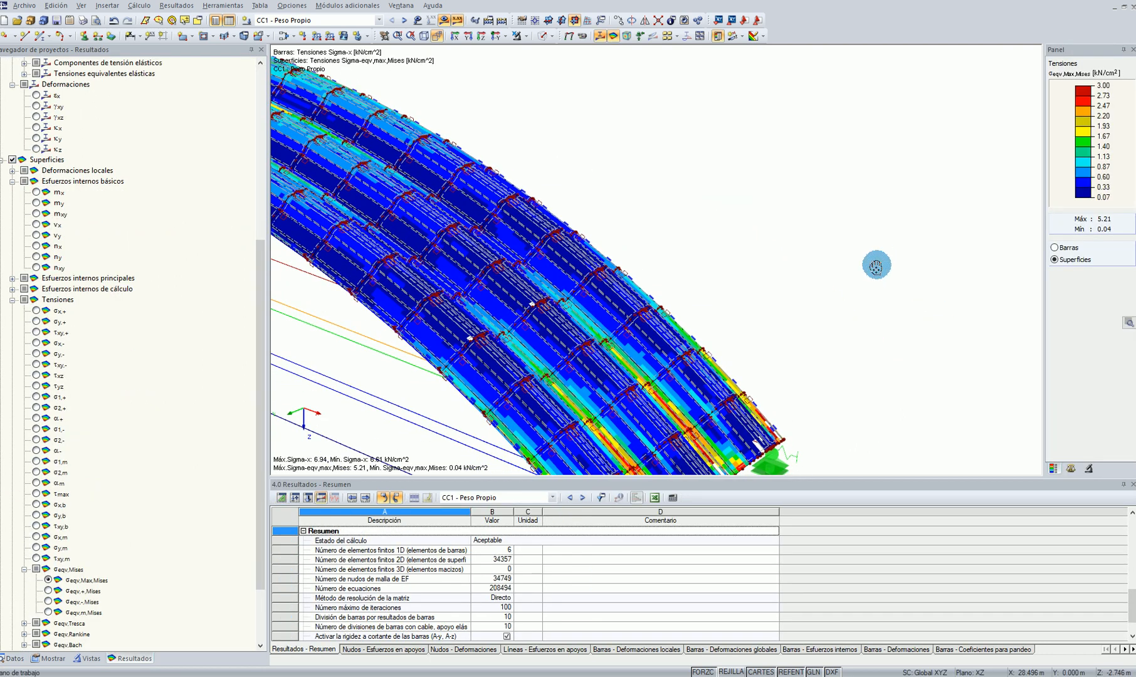
scroll(876, 266, "down", 5)
middle_click_drag(888, 326, 675, 347, "ctrl")
scroll(700, 359, "up", 5)
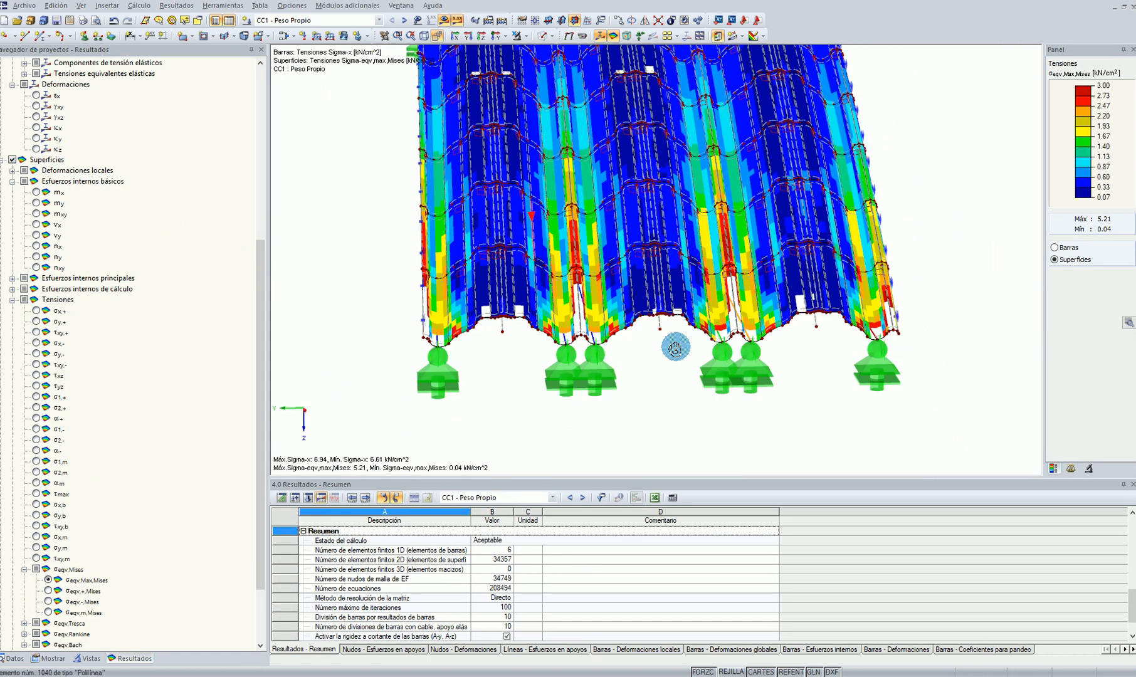
scroll(604, 347, "up", 3)
scroll(640, 426, "down", 3)
middle_click_drag(643, 238, 649, 287)
scroll(649, 287, "down", 4)
scroll(612, 357, "up", 6)
scroll(643, 409, "down", 2)
scroll(748, 437, "down", 4)
scroll(851, 385, "up", 8)
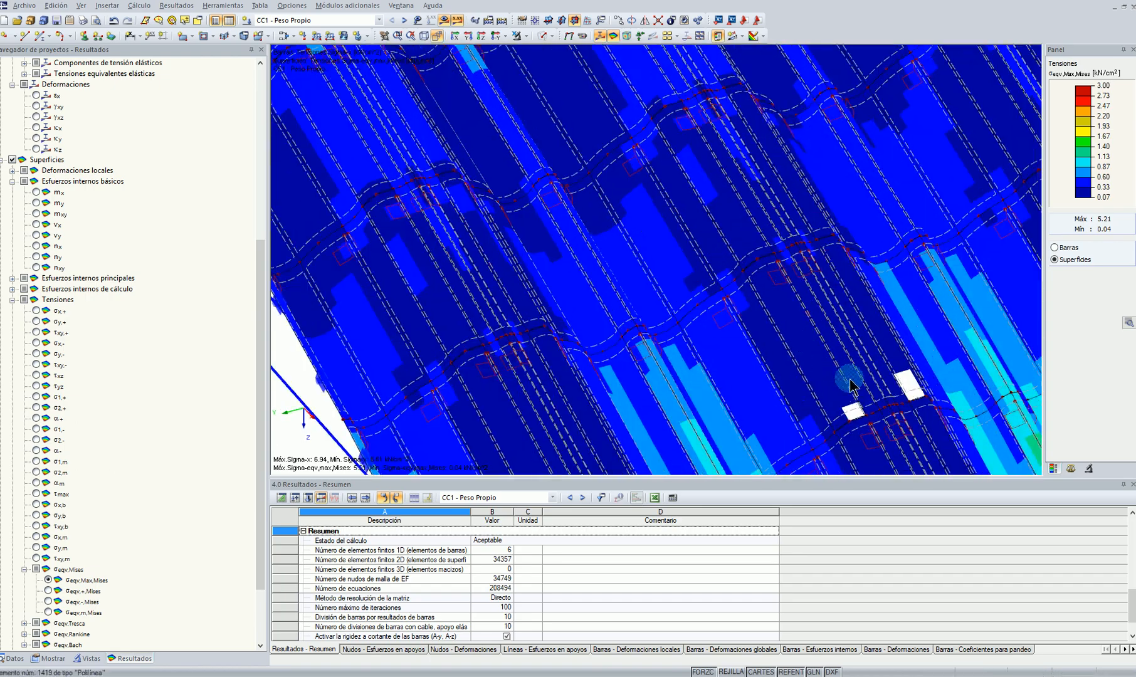
scroll(866, 358, "down", 2)
middle_click_drag(865, 358, 825, 182)
scroll(601, 325, "up", 3)
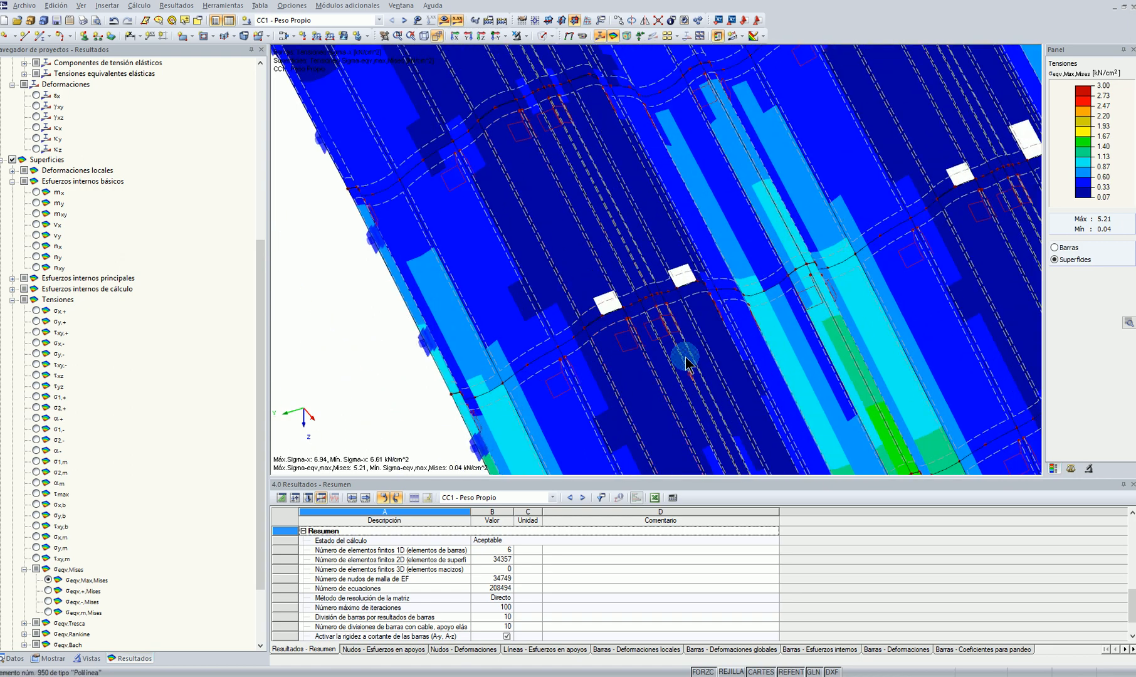
scroll(675, 346, "down", 4)
middle_click_drag(513, 285, 830, 393, "ctrl")
scroll(675, 373, "down", 2)
Set the surface FE mesh refinement's target element length to 0.02 m and accept deleting the existing results
left_click(67, 569)
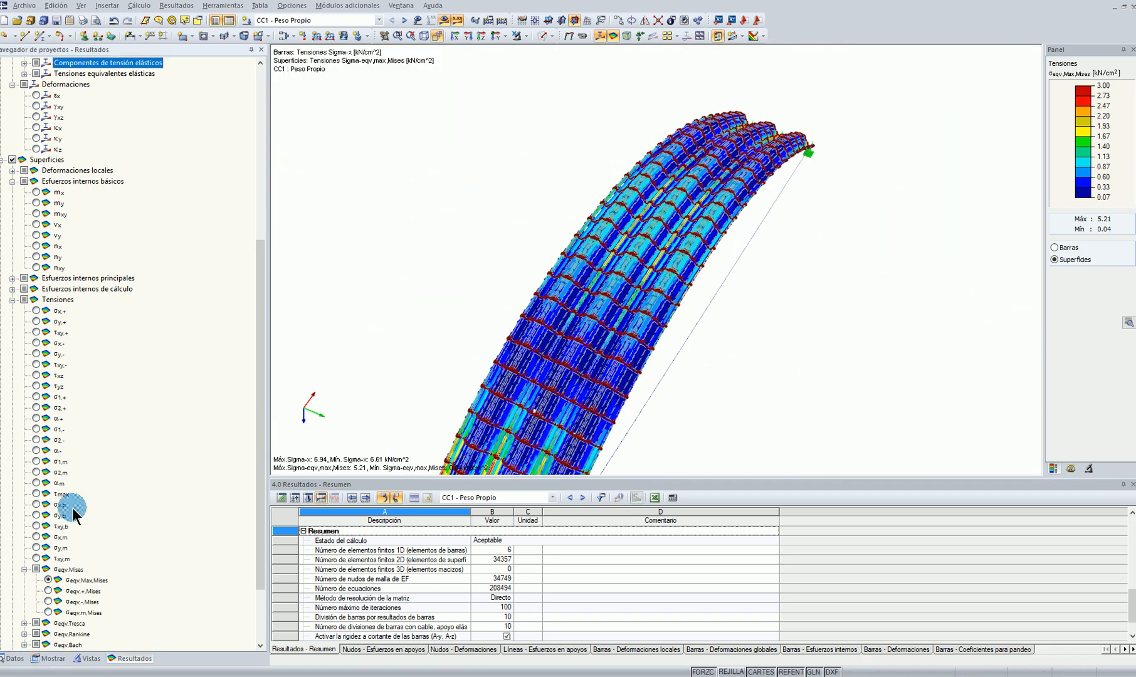
scroll(61, 575, "down", 3)
left_click(50, 658)
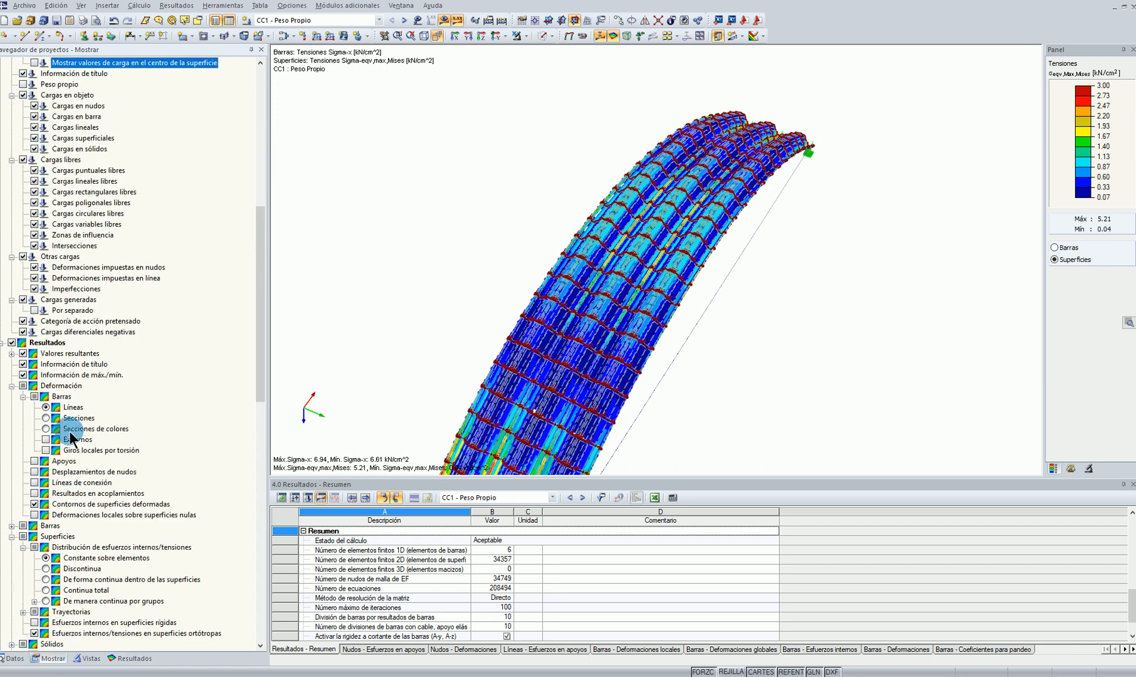
left_click(16, 656)
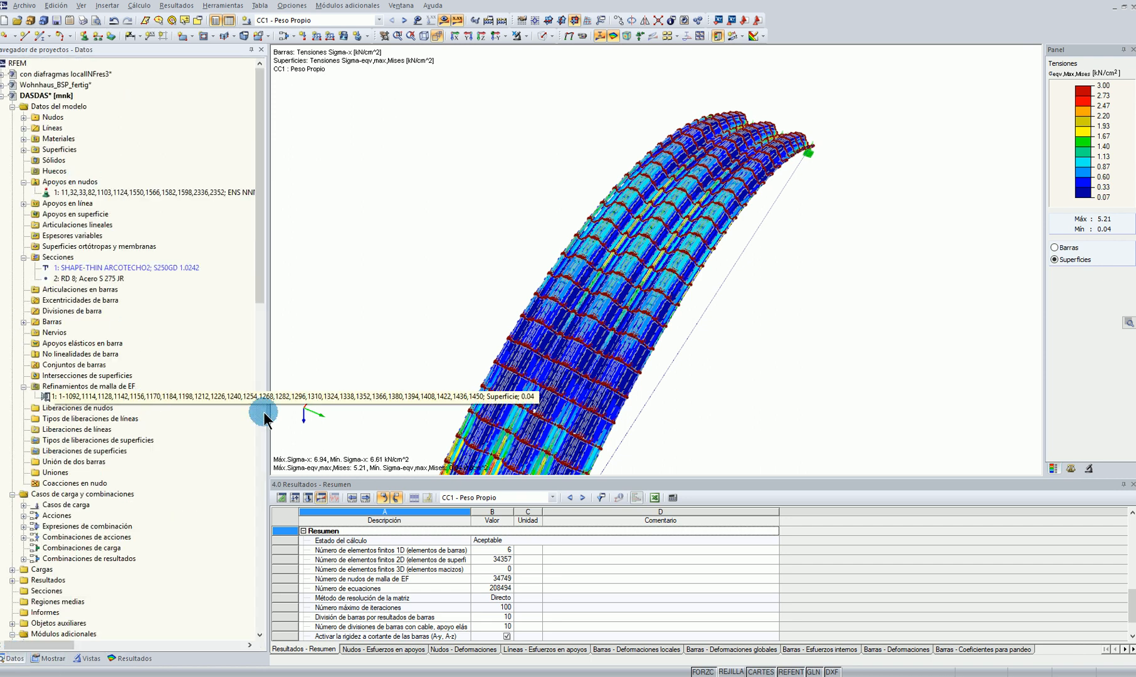
double_click(152, 394)
double_click(510, 361)
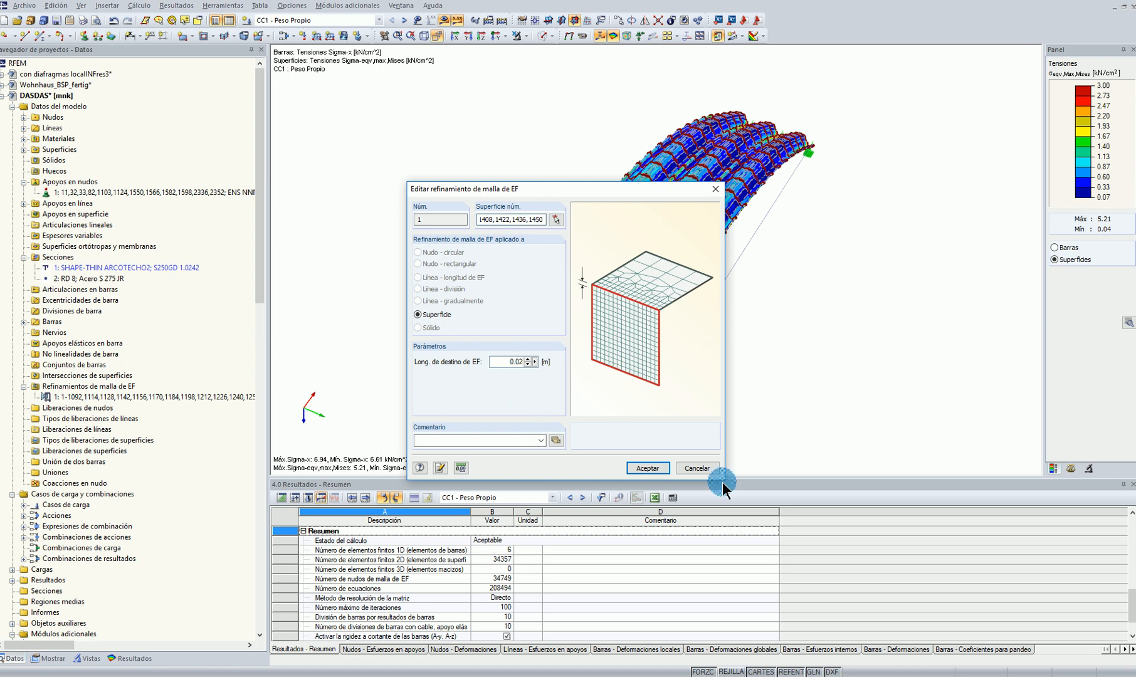
left_click(649, 468)
left_click(558, 360)
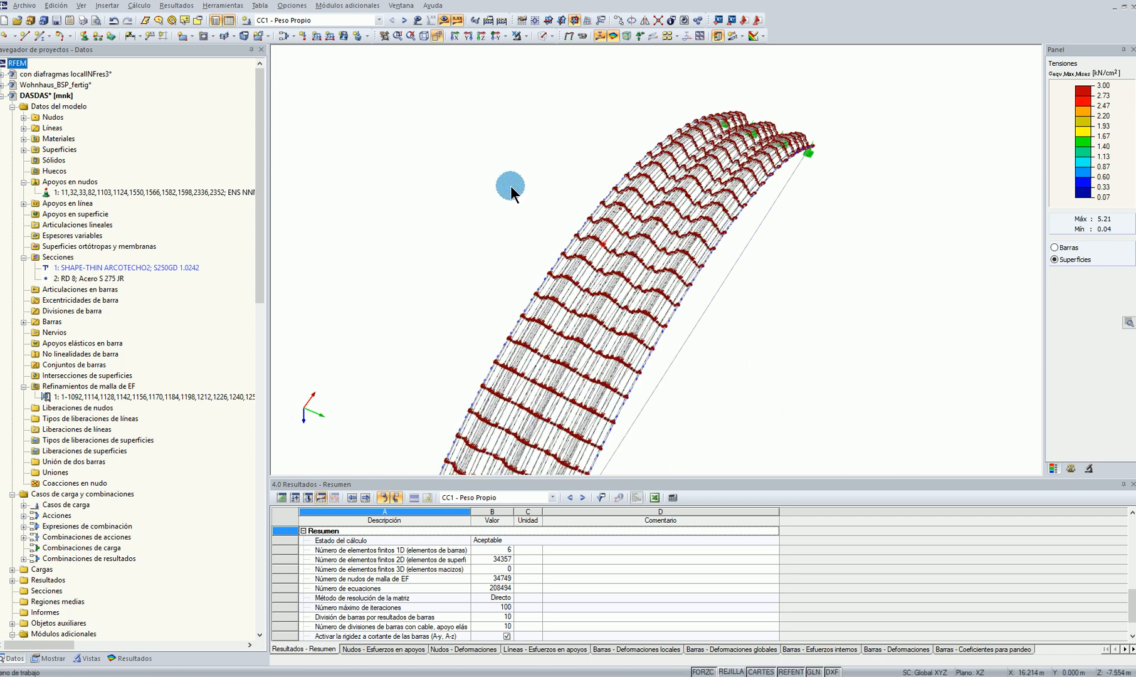
Start calculating CC1 - Peso Propio with the 0.02 m mesh, declining the switch to the iterative matrix solution method
left_click(495, 36)
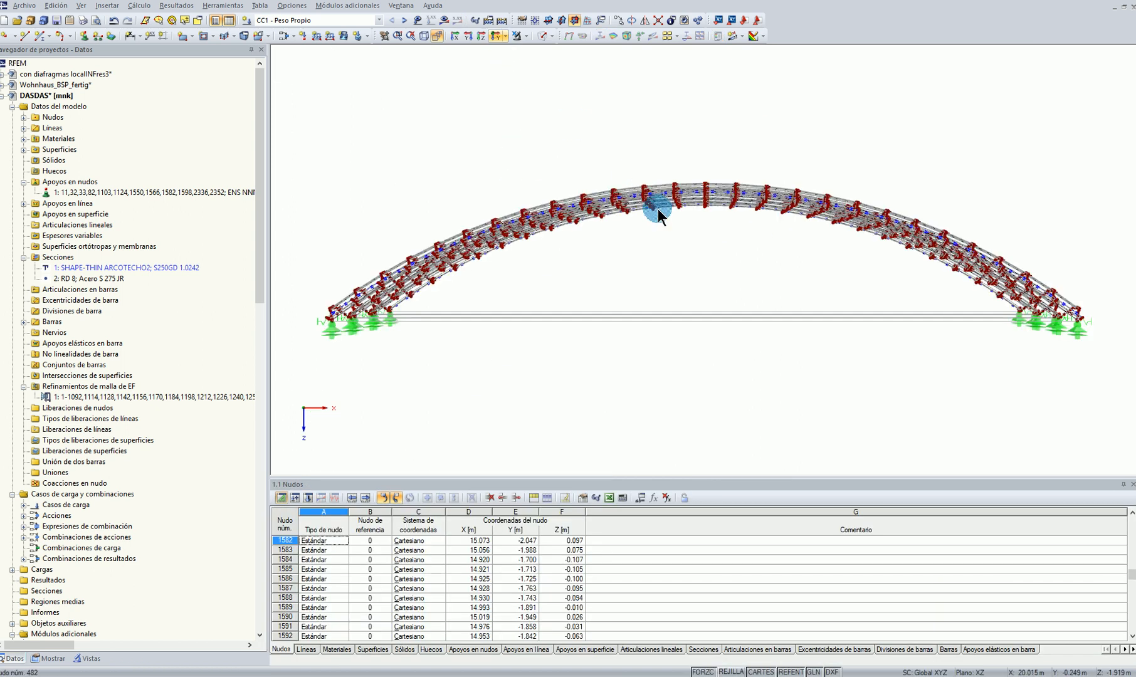
middle_click_drag(691, 374, 432, 170, "ctrl")
left_click(444, 20)
left_click(544, 355)
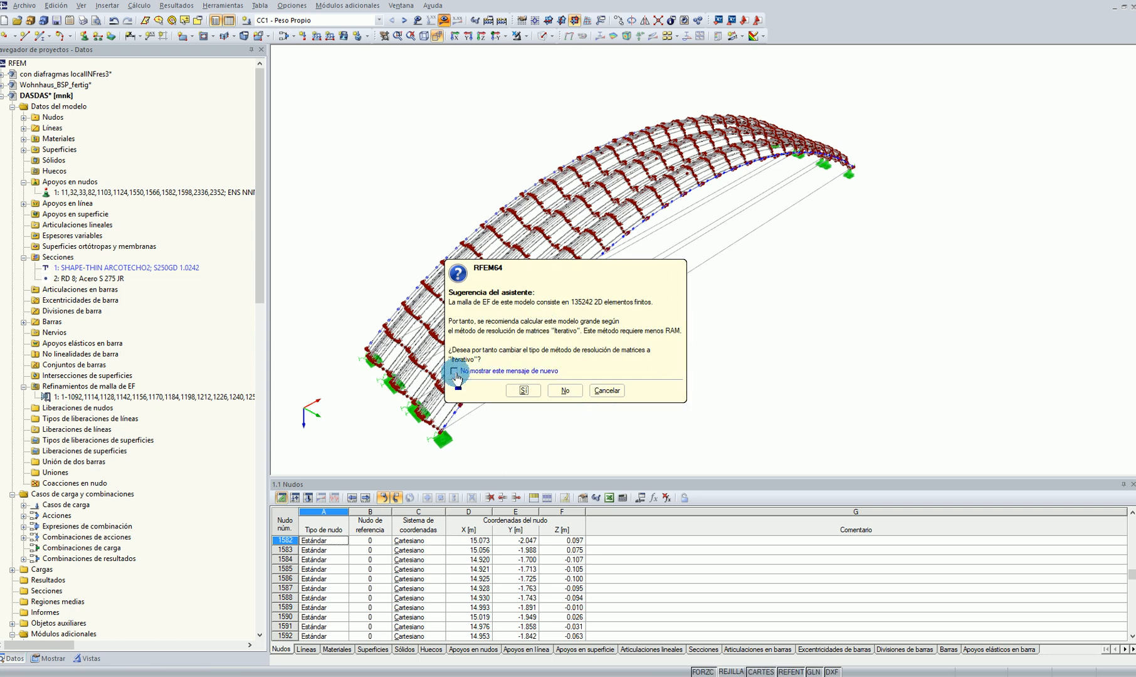
left_click(564, 391)
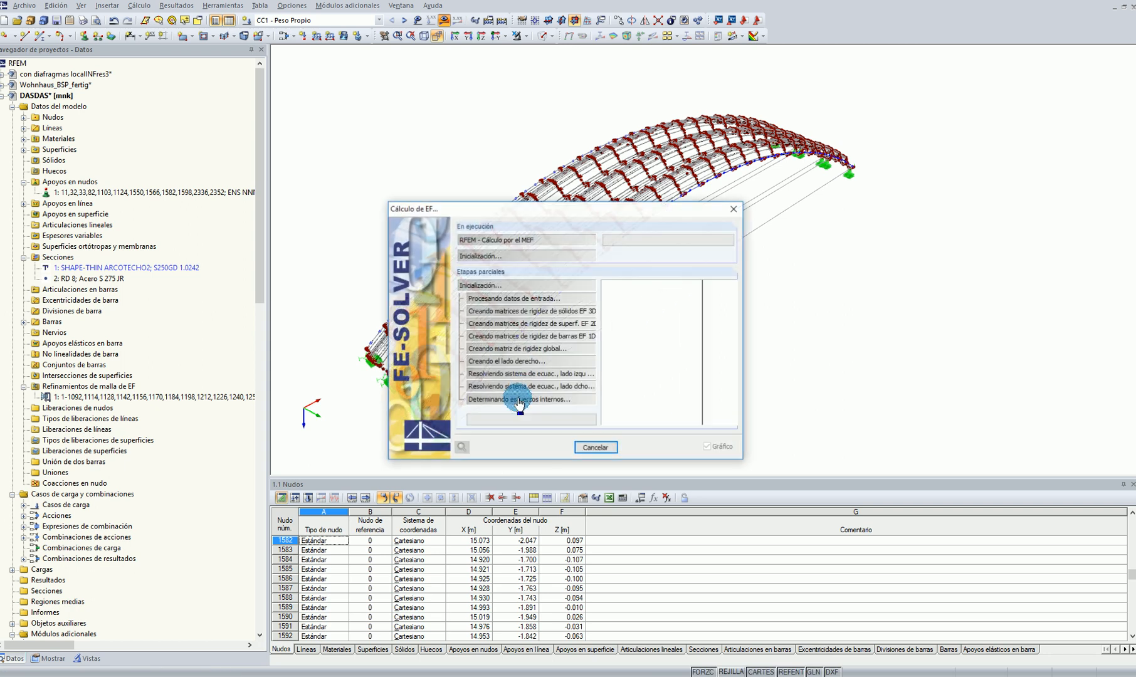
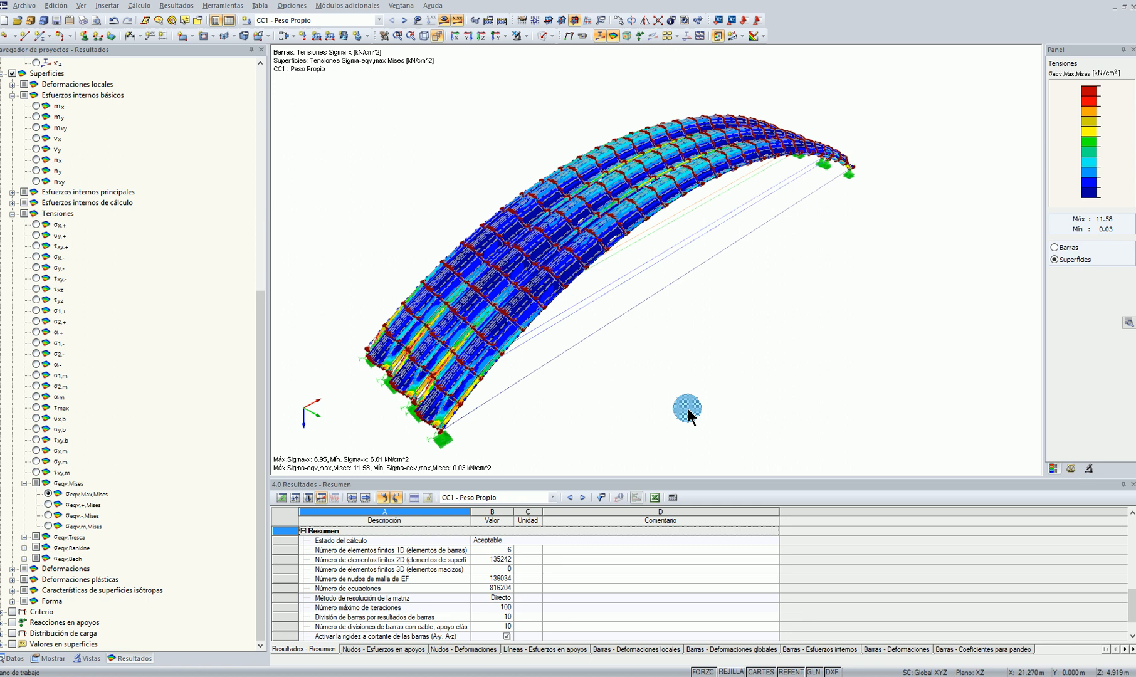
Examine the surfaces' maximum von Mises stresses along the three arches after the calculation with the 0.02 m mesh
scroll(687, 410, "up", 2)
scroll(688, 410, "down", 4)
middle_click_drag(688, 410, 883, 446, "ctrl")
scroll(689, 337, "up", 6)
scroll(691, 165, "down", 5)
scroll(694, 245, "up", 2)
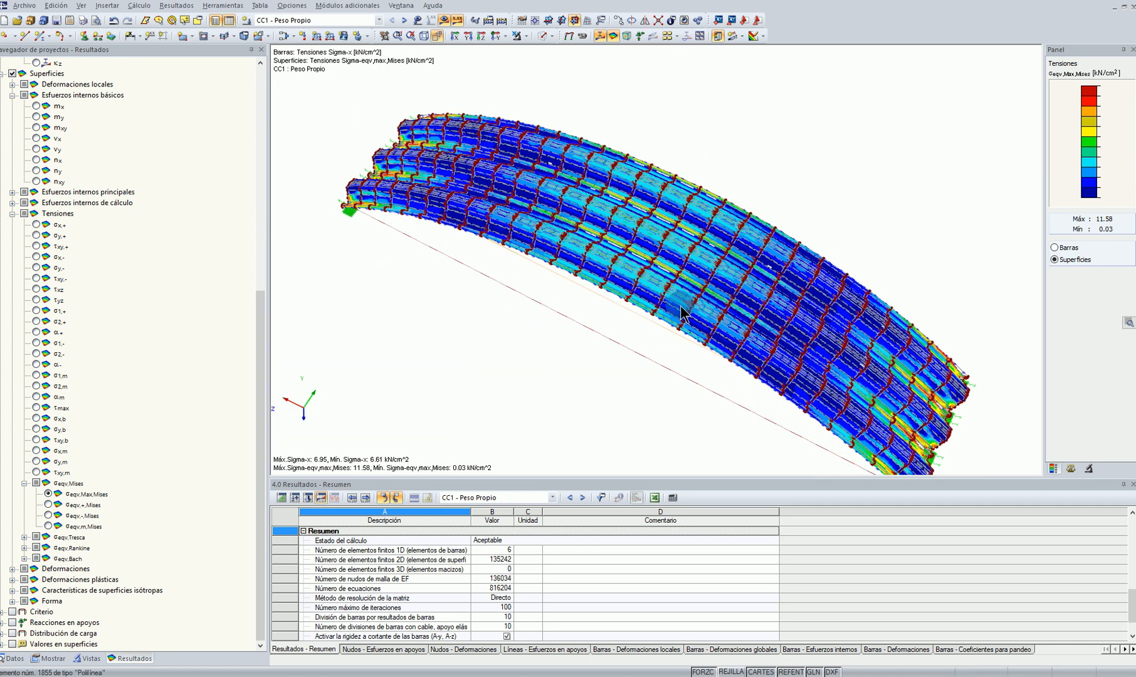
scroll(679, 305, "up", 3)
middle_click_drag(733, 280, 878, 301, "ctrl")
scroll(638, 329, "down", 2)
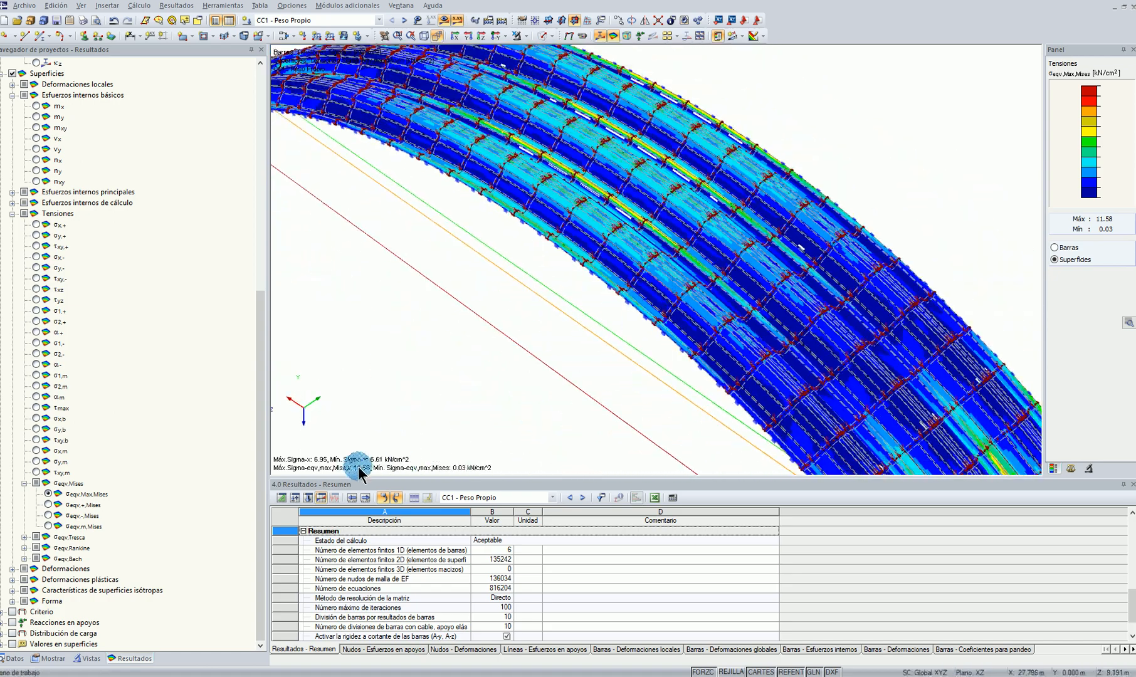
scroll(507, 368, "down", 3)
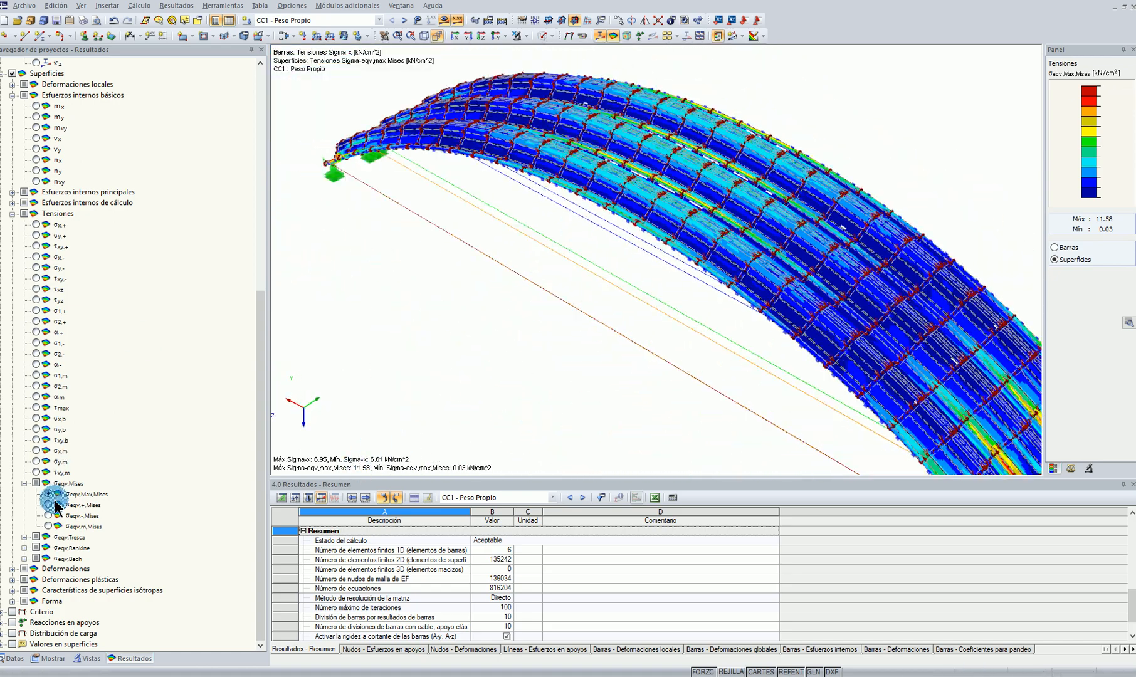
View the σeqv,+,Mises surface stresses briefly and return to the σeqv,max,Mises display
left_click(49, 504)
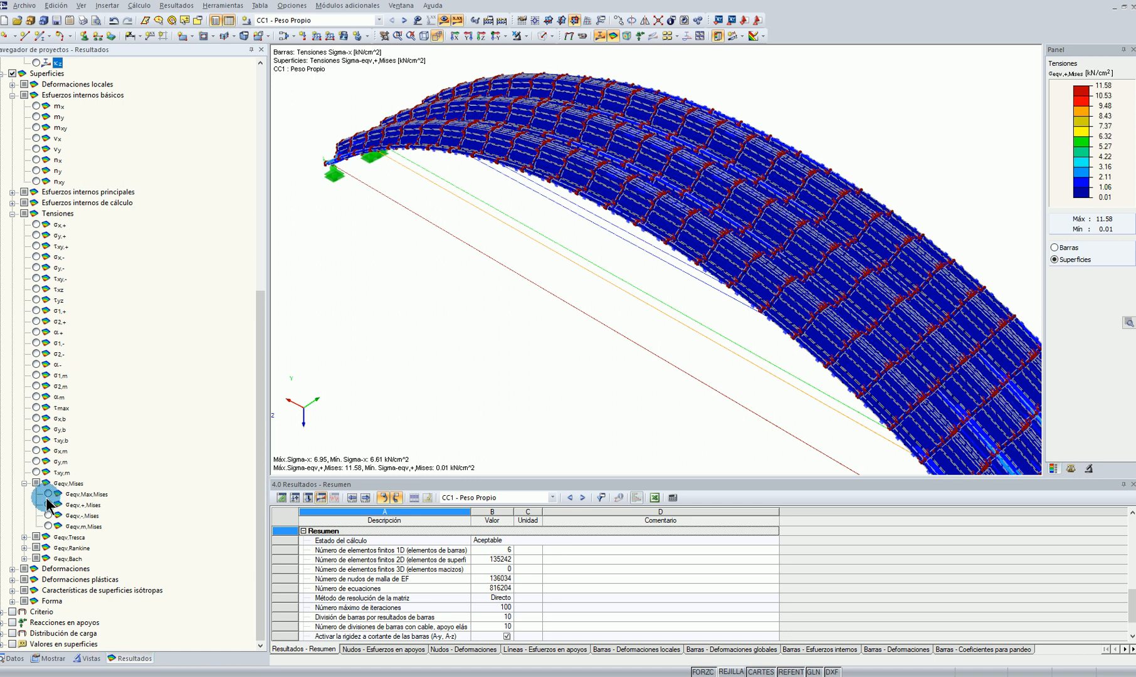
left_click(49, 494)
scroll(873, 94, "down", 3)
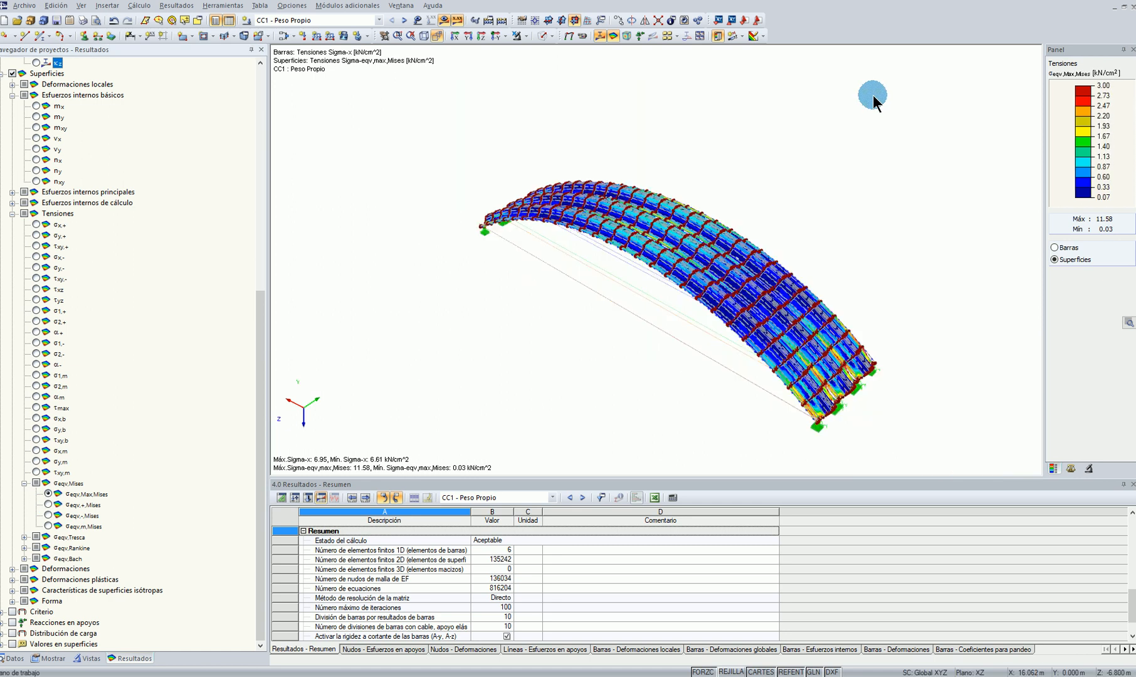
Examine the maximum von Mises stress concentrations at the supports and in the valleys between the arches
scroll(882, 390, "up", 5)
middle_click_drag(882, 389, 731, 179)
scroll(509, 376, "up", 4)
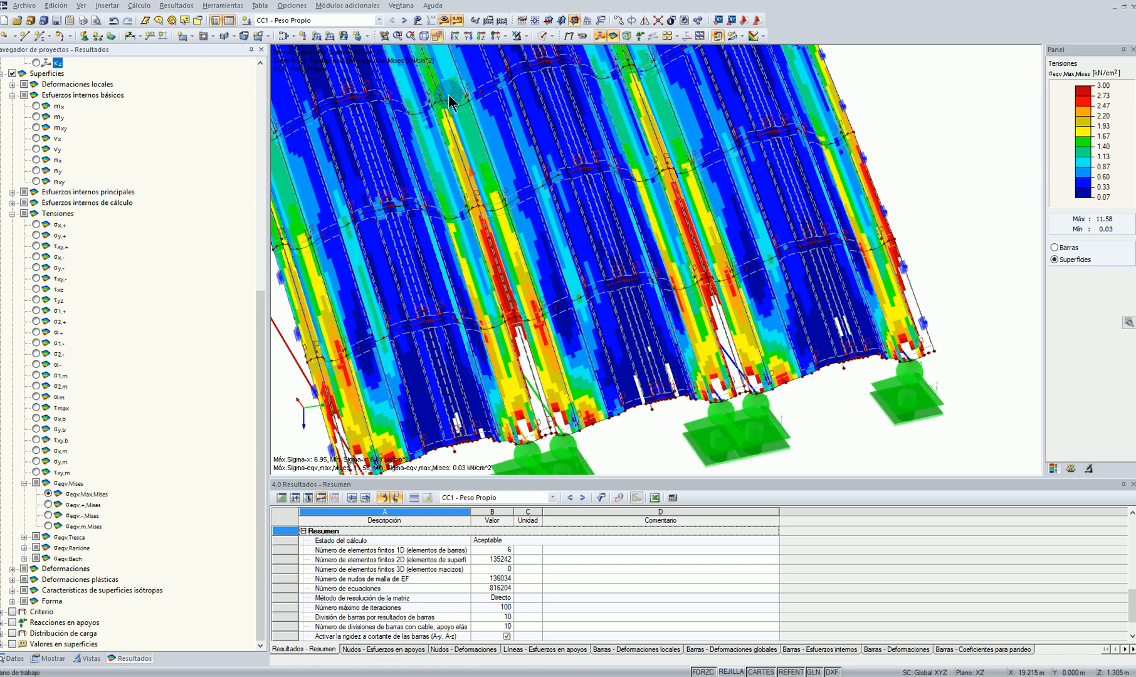
scroll(579, 318, "down", 5)
middle_click_drag(579, 319, 952, 336, "ctrl")
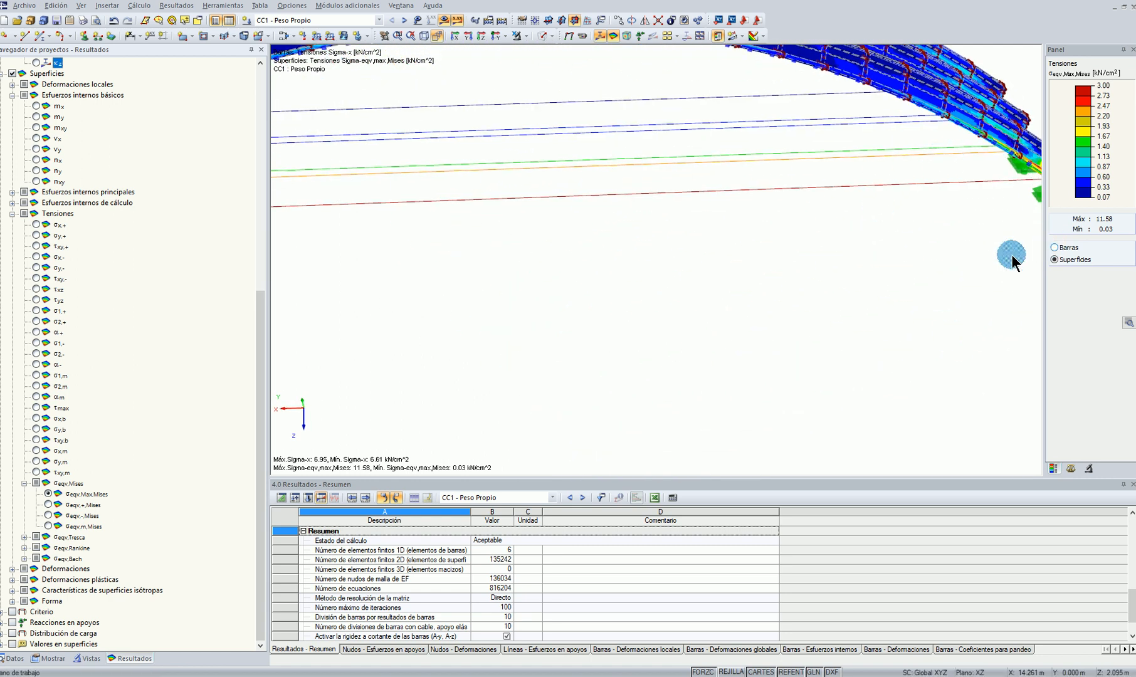
middle_click_drag(937, 267, 717, 272, "ctrl")
scroll(784, 438, "up", 5)
scroll(802, 399, "down", 2)
scroll(555, 242, "down", 3)
middle_click_drag(555, 251, 713, 477)
middle_click_drag(571, 225, 578, 349, "ctrl")
scroll(629, 451, "up", 6)
middle_click_drag(634, 451, 600, 349)
scroll(600, 348, "up", 4)
Turn on the display of the surfaces' x,y,z axis systems over the stressed valley area near the supports
left_click(50, 658)
scroll(92, 323, "up", 12)
scroll(93, 323, "up", 1)
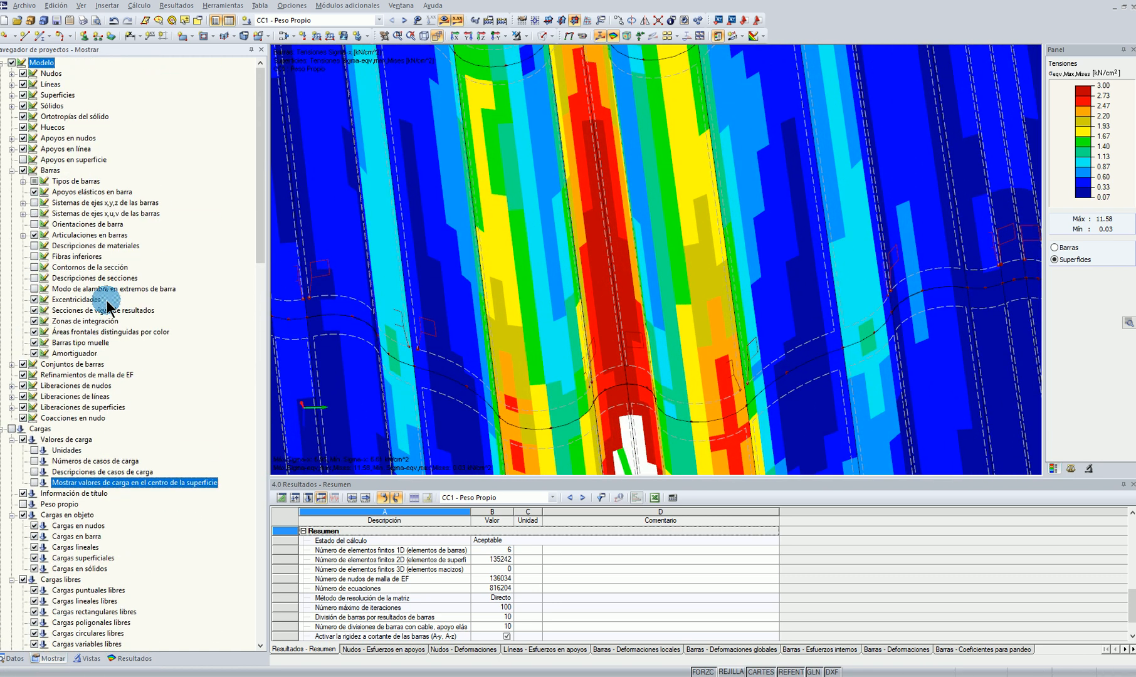
scroll(590, 296, "up", 2)
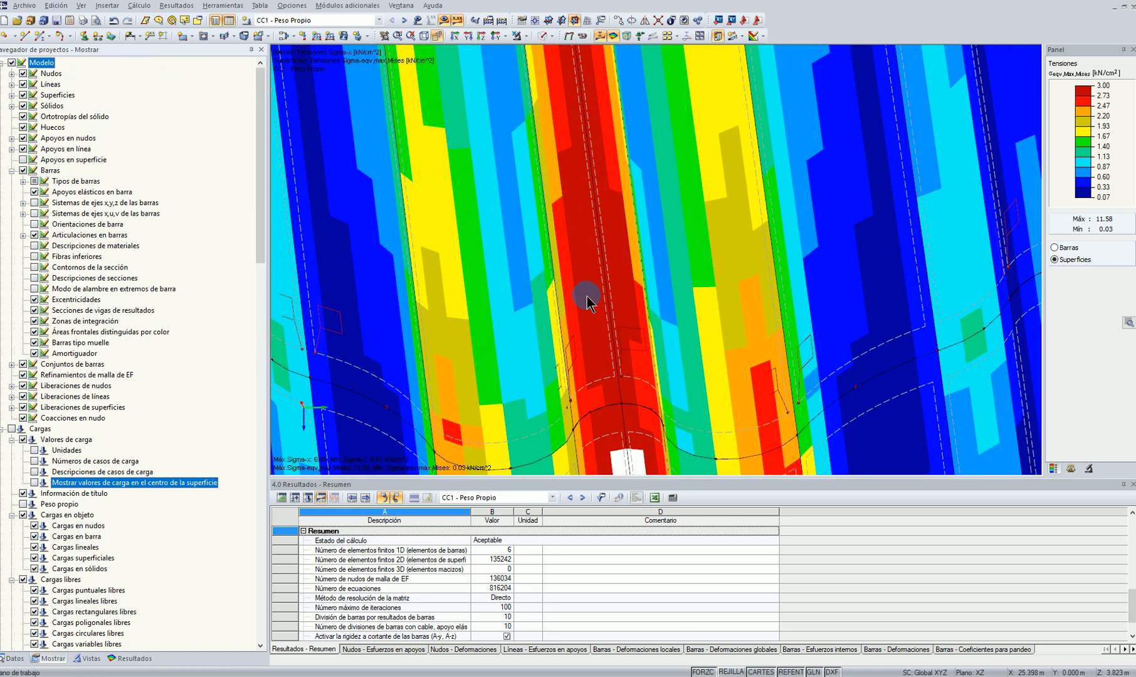
scroll(590, 281, "up", 2)
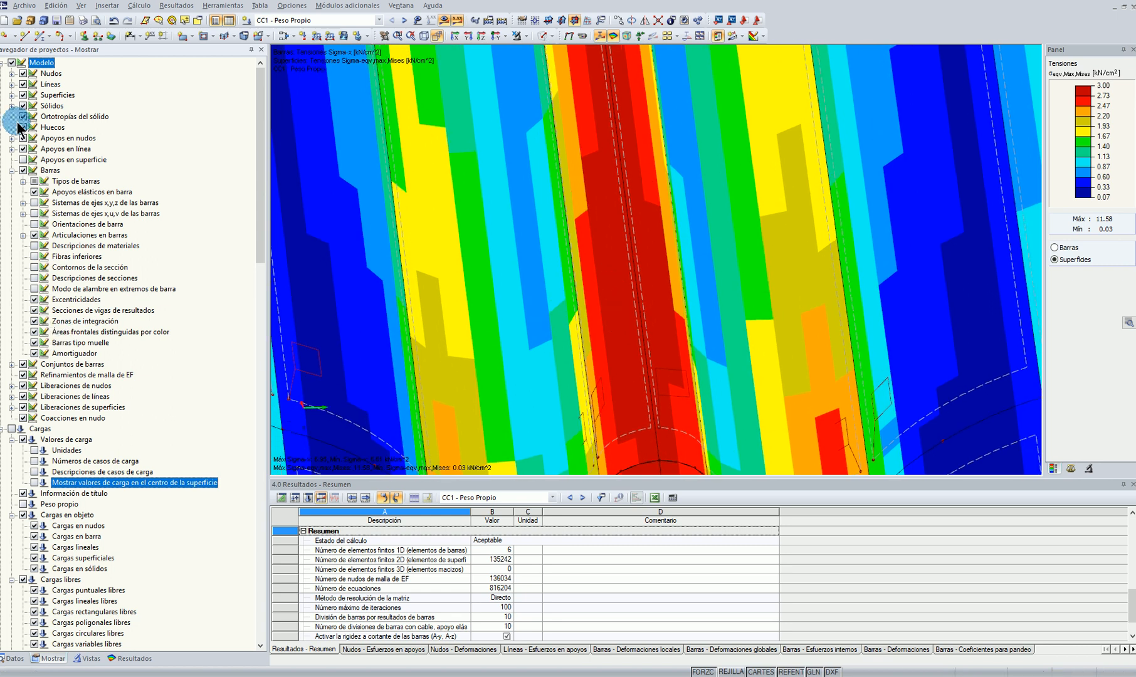
left_click(12, 95)
left_click(34, 117)
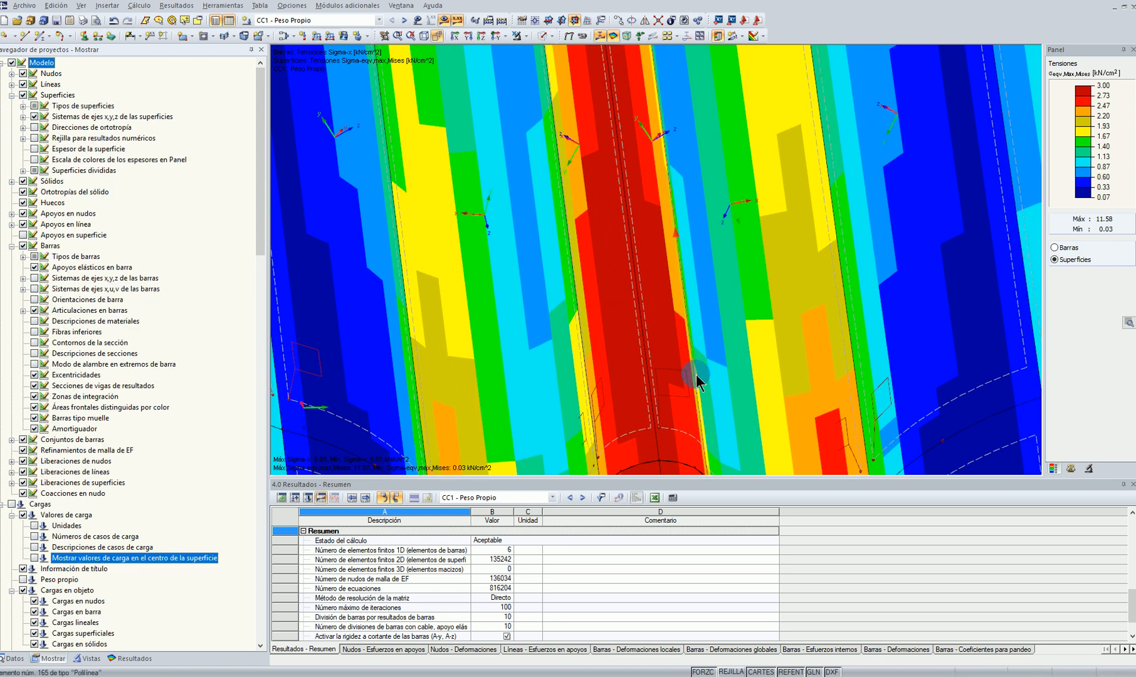
Inspect the surface axes around the supports and review the axis settings of edge surface 1093, closing its properties without changes
scroll(756, 266, "down", 3)
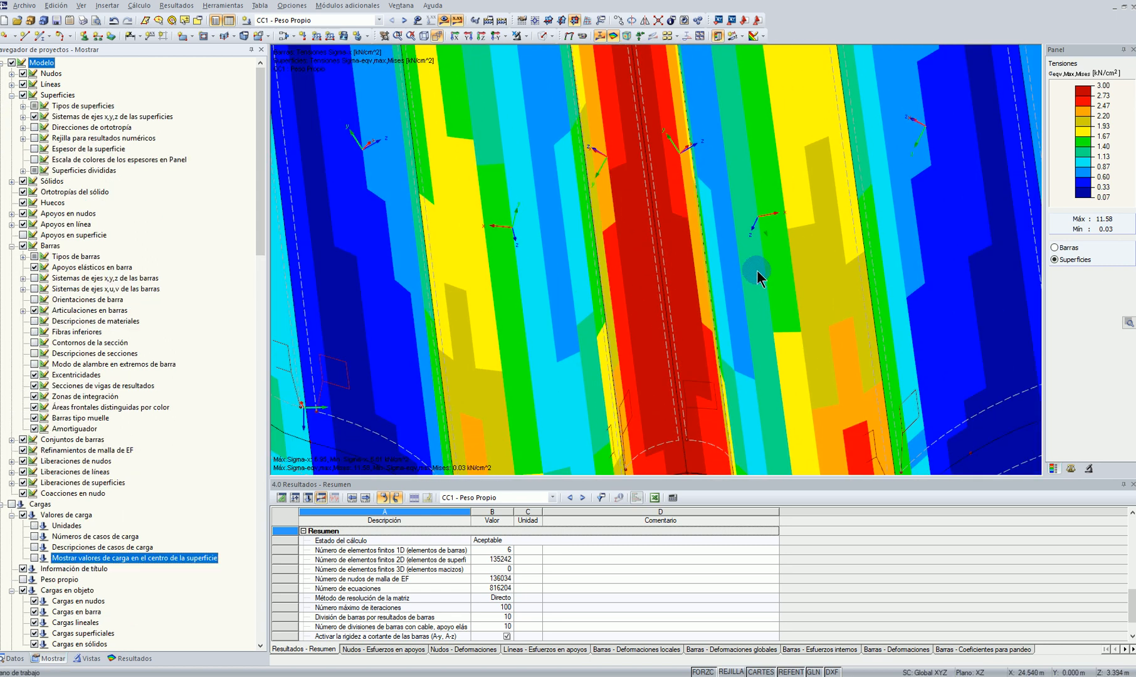
scroll(764, 263, "down", 2)
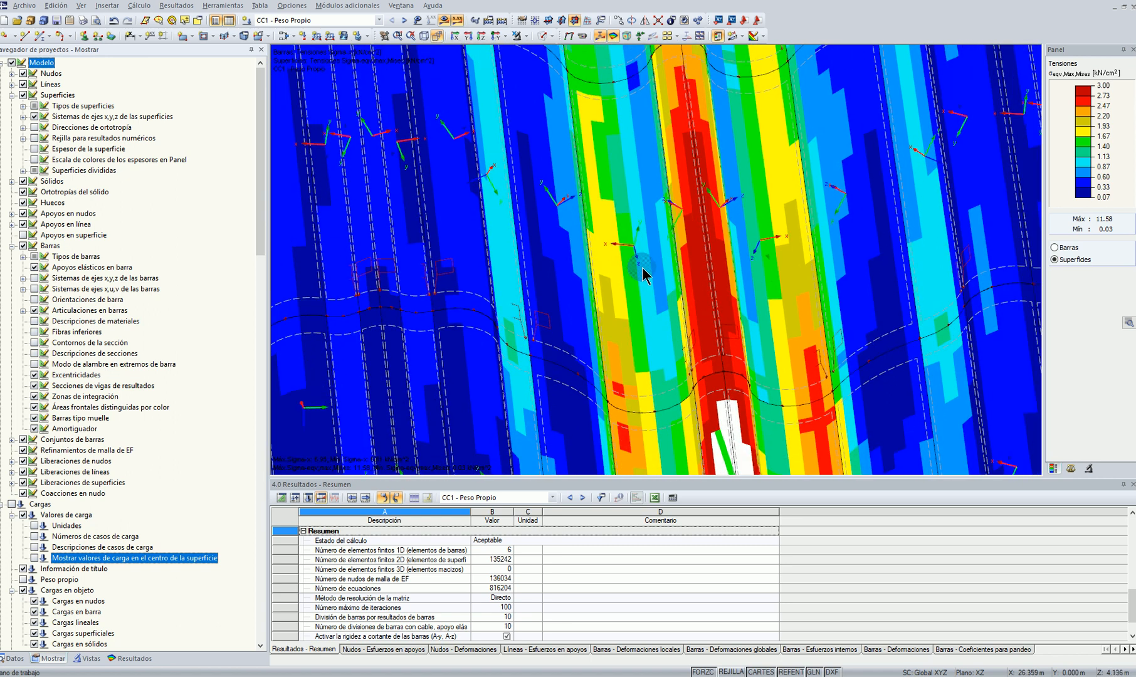
scroll(640, 267, "down", 7)
middle_click_drag(642, 267, 886, 364, "ctrl")
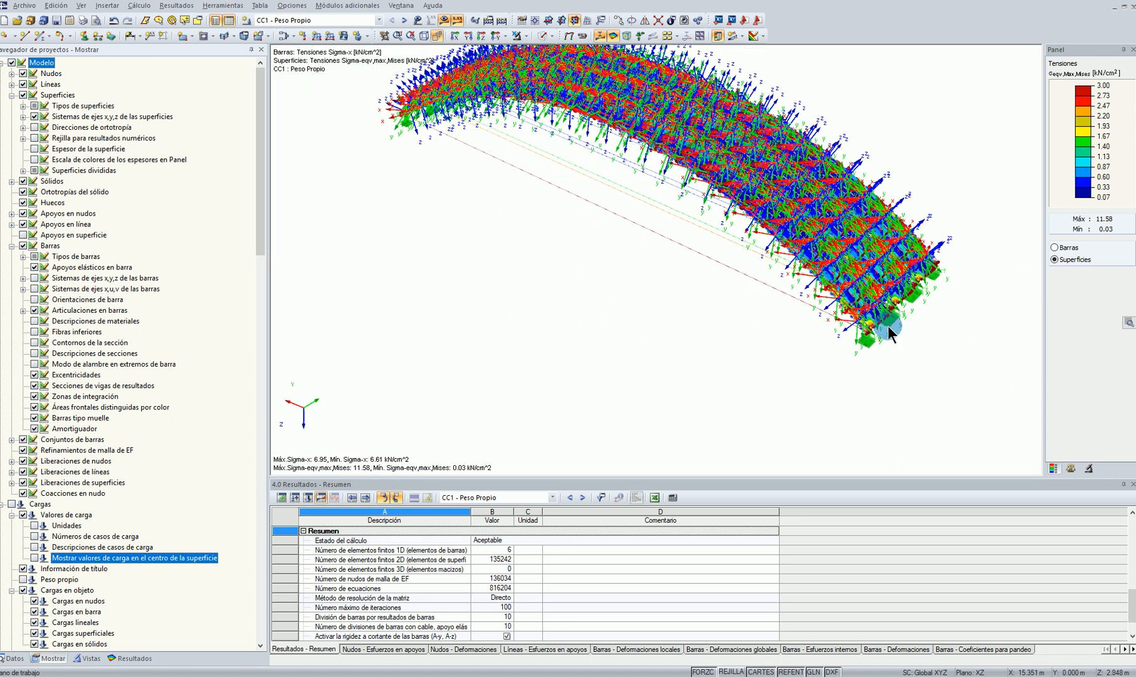
scroll(852, 233, "up", 10)
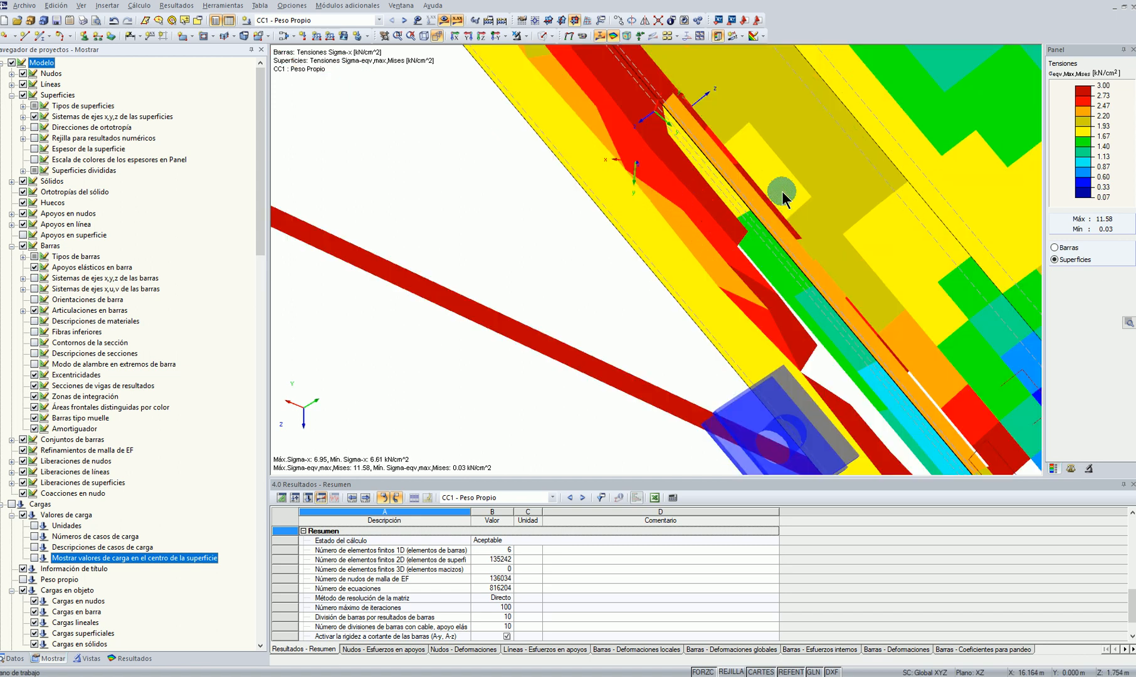
right_click(645, 254)
left_click(681, 260)
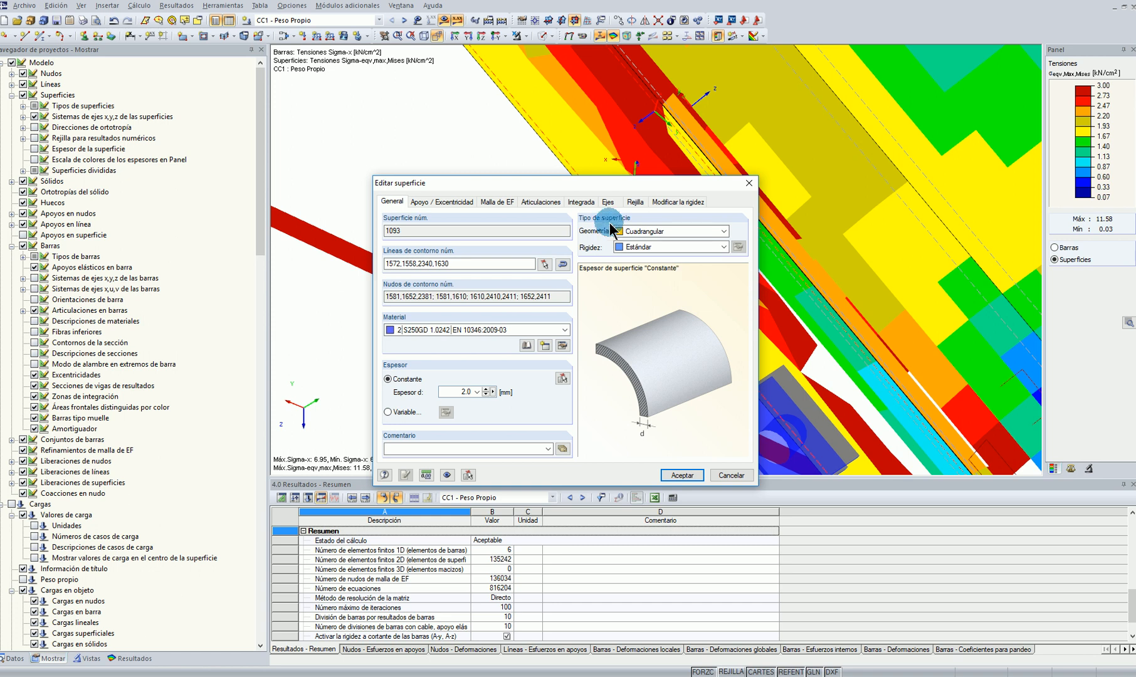
left_click(608, 202)
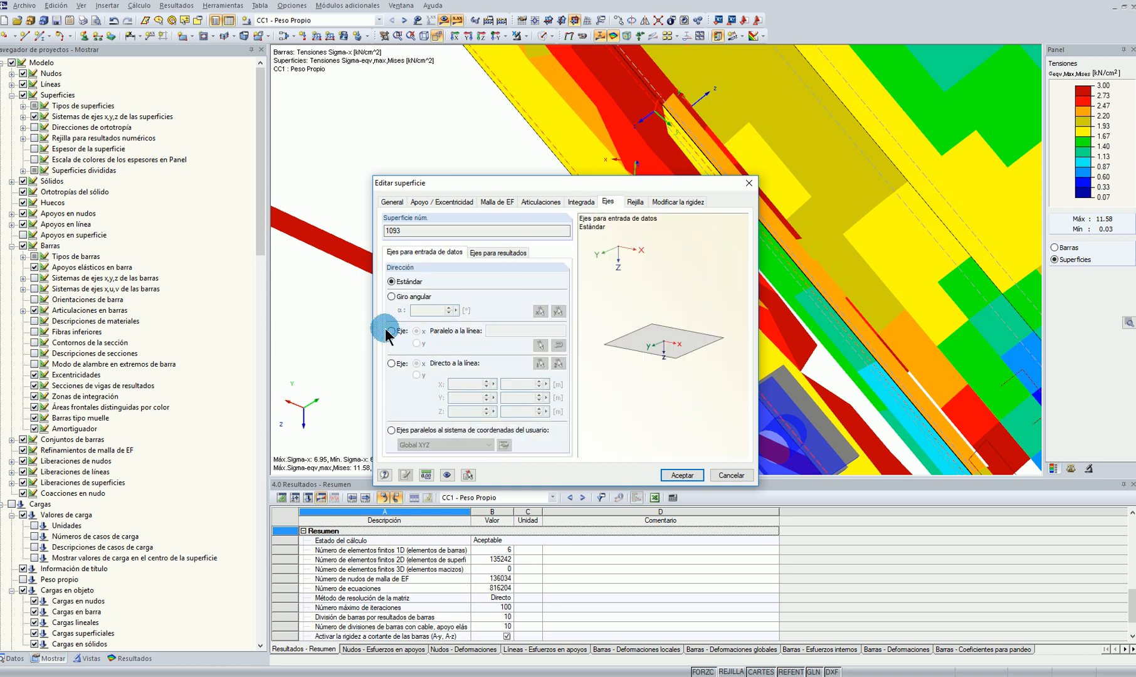
left_click(730, 475)
left_click(591, 322)
Turn off the display of the surfaces' x,y,z axis systems
scroll(598, 310, "up", 5)
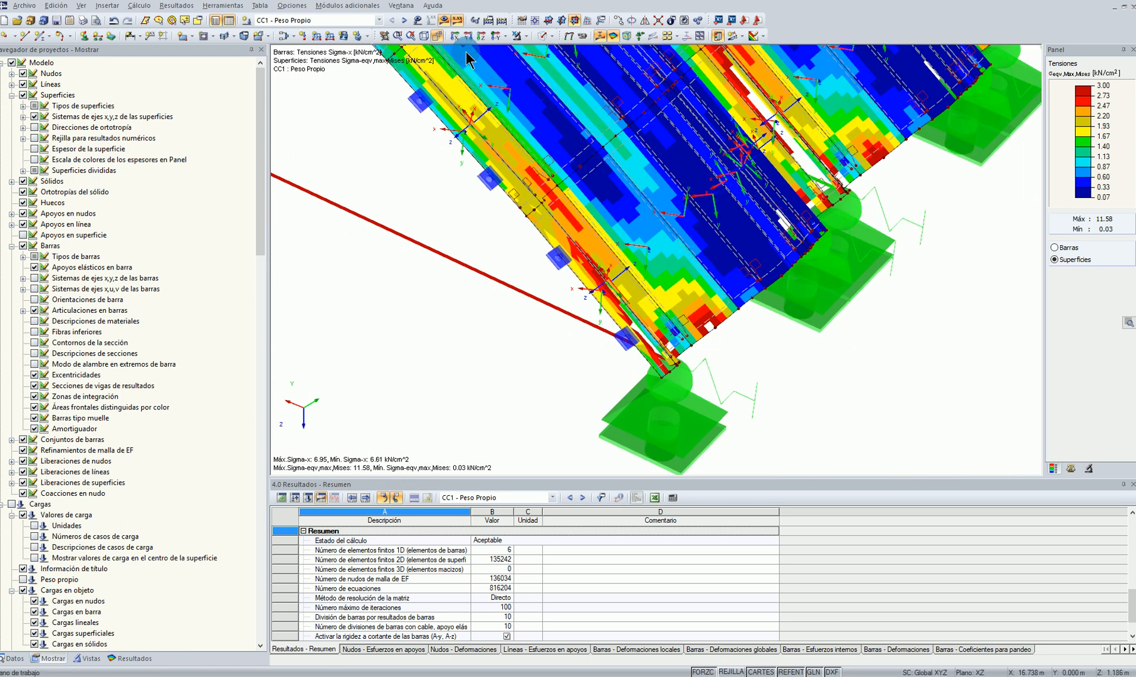
middle_click_drag(779, 368, 830, 360)
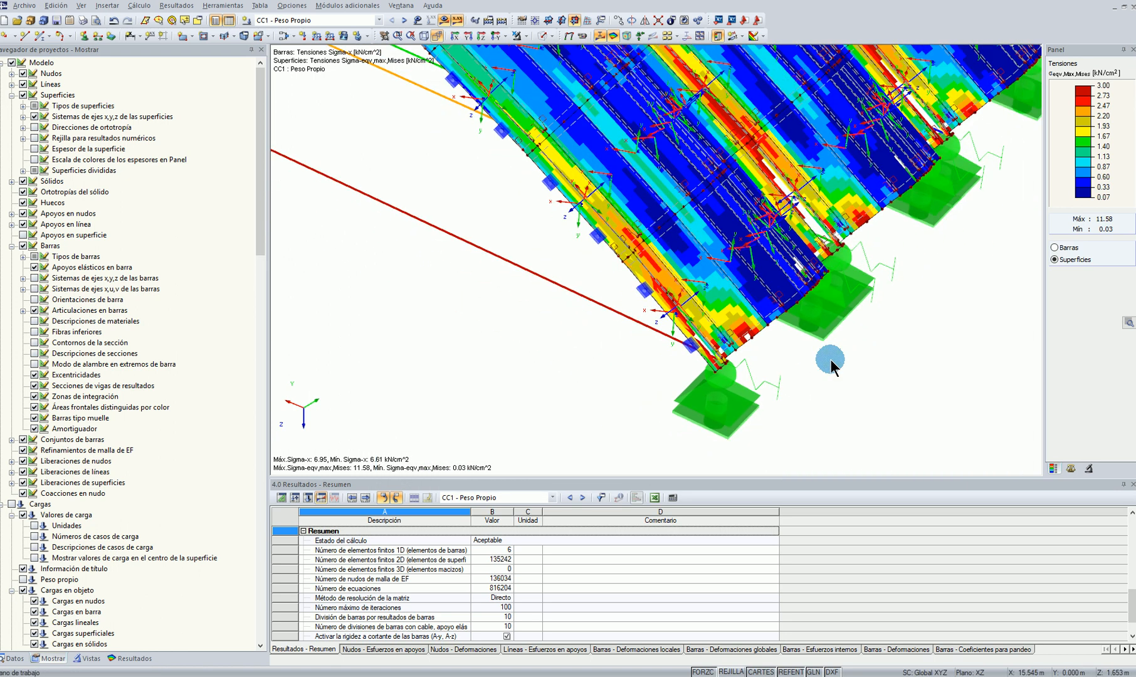
left_click(35, 118)
Show the global deformations of CC1 - Peso Propio and examine their animation from the side and in perspective
key("F8")
middle_click_drag(740, 408, 579, 230, "ctrl")
left_click(570, 36)
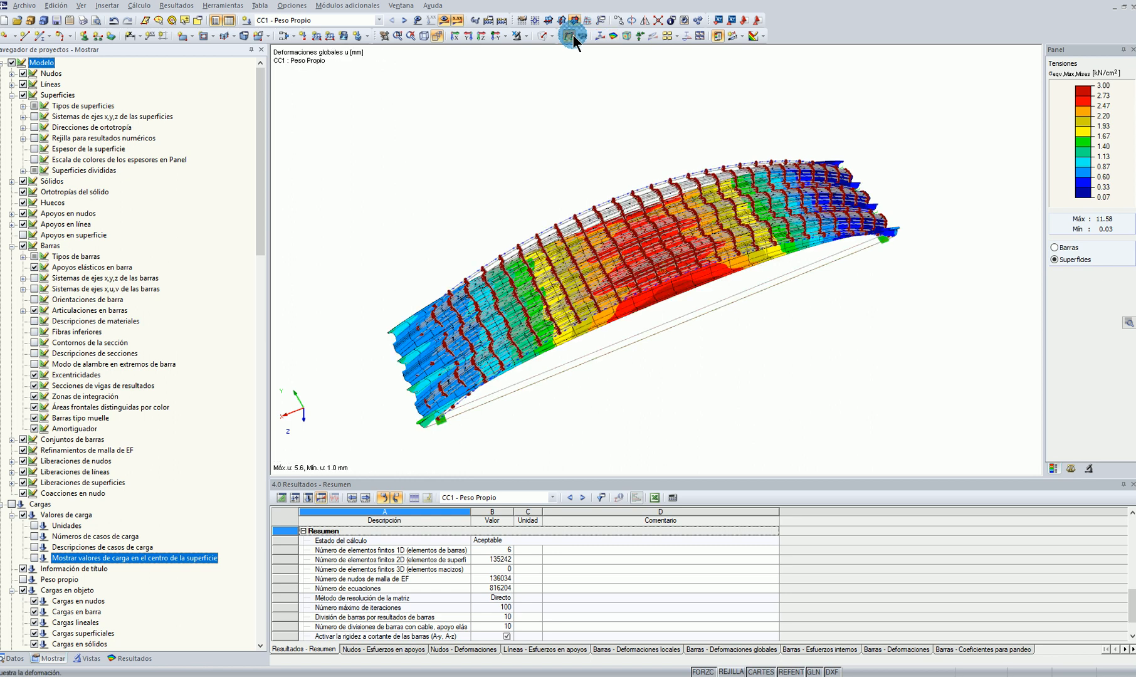
middle_click_drag(871, 349, 844, 250, "ctrl")
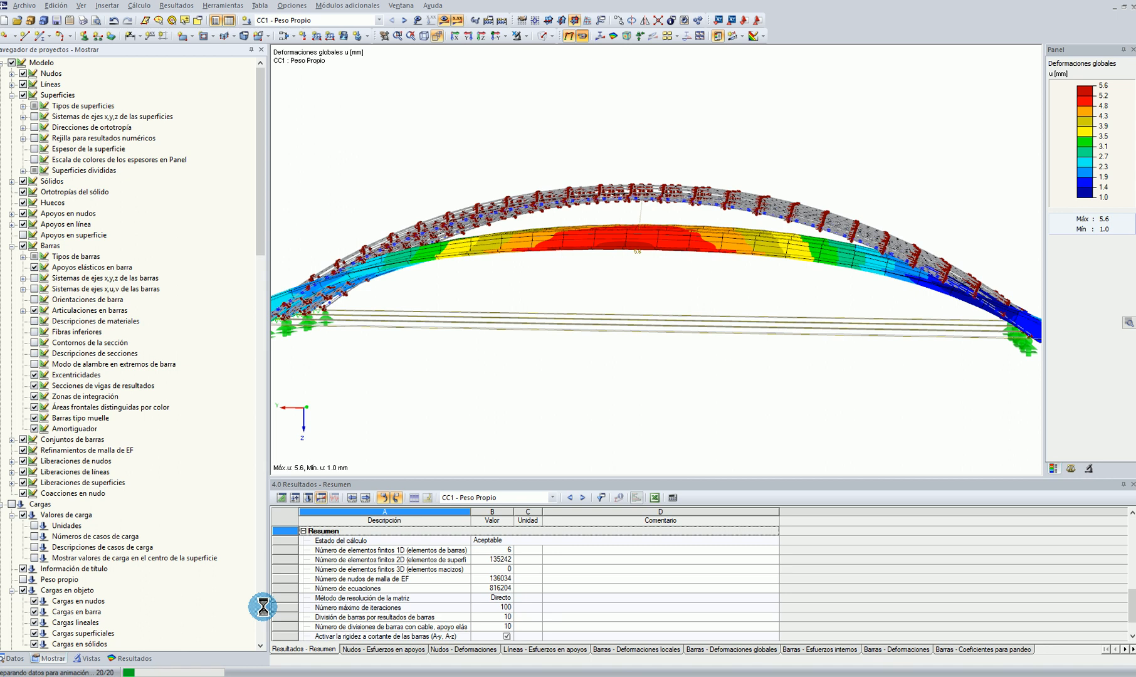
middle_click_drag(702, 423, 484, 417, "ctrl")
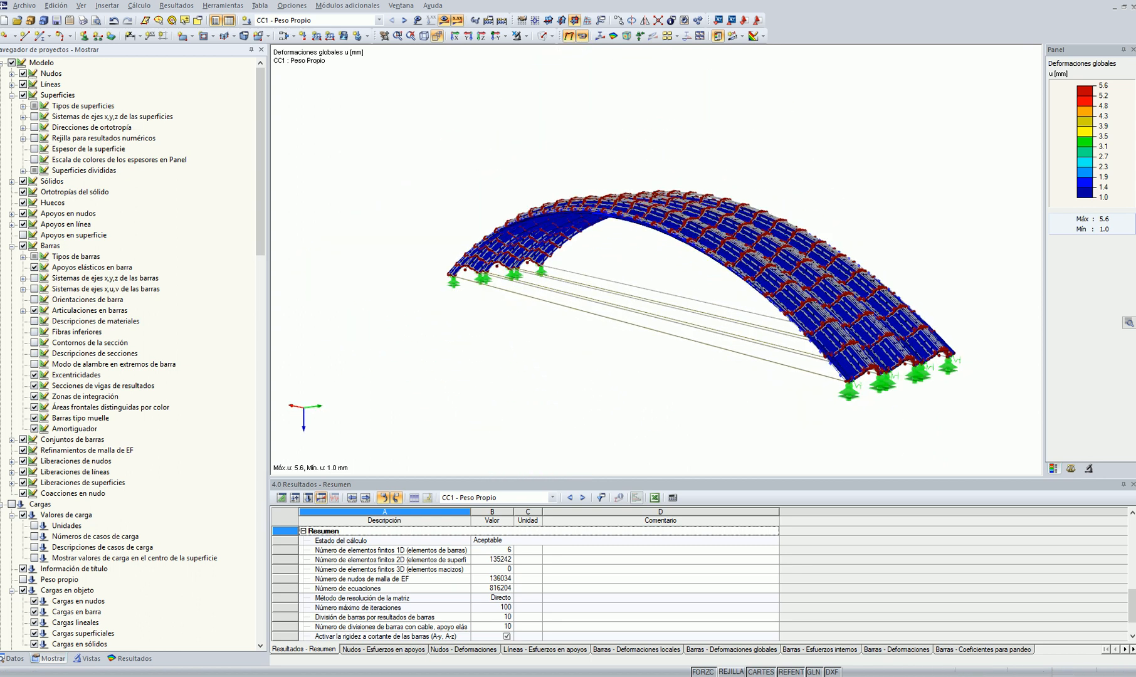
Set the surface FE mesh refinement's target element length to 0.100 m and accept deleting the existing results
left_click(12, 658)
left_click(179, 397)
right_click(180, 398)
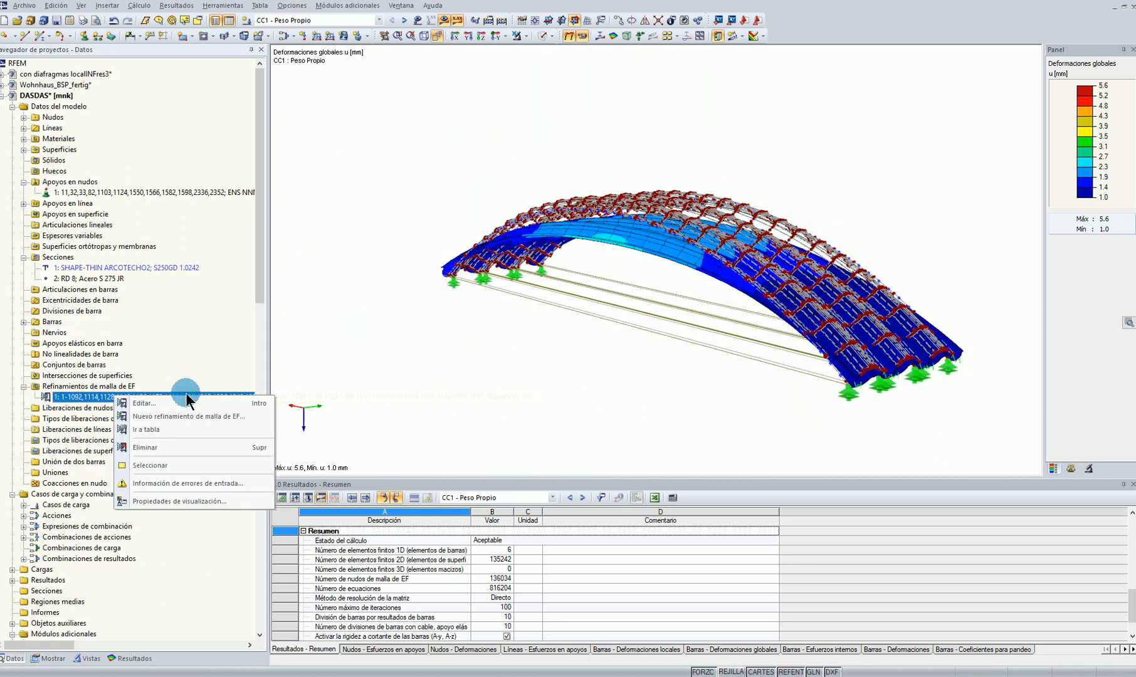
left_click(183, 402)
double_click(500, 362)
type("0.100")
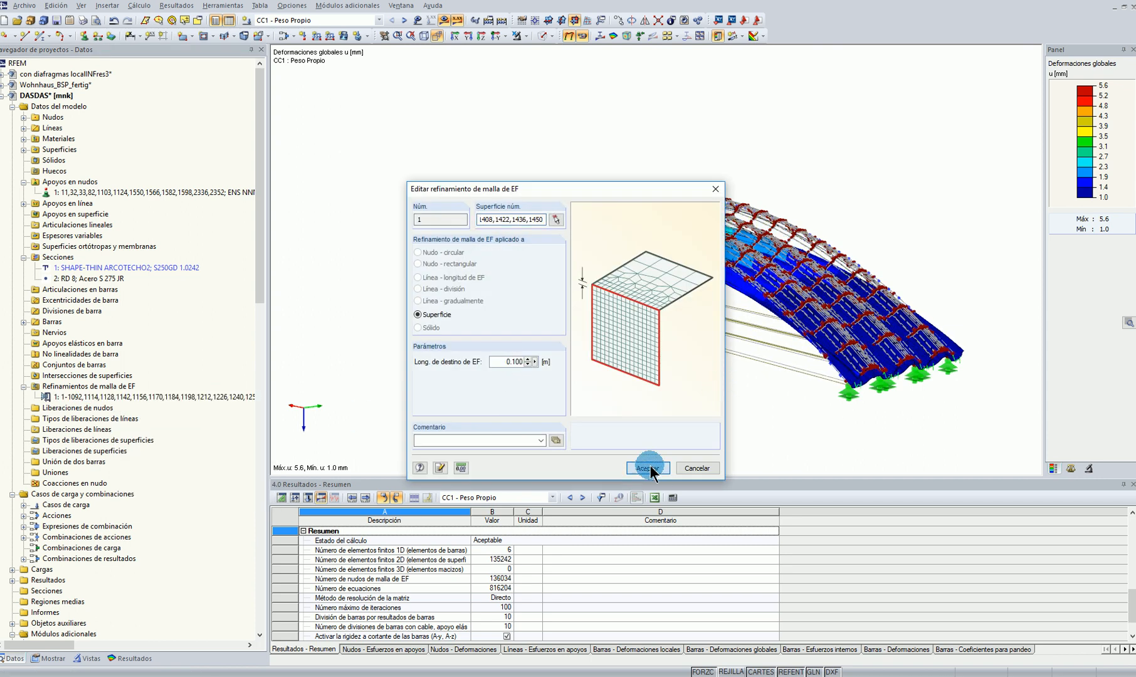
left_click(649, 469)
left_click(546, 359)
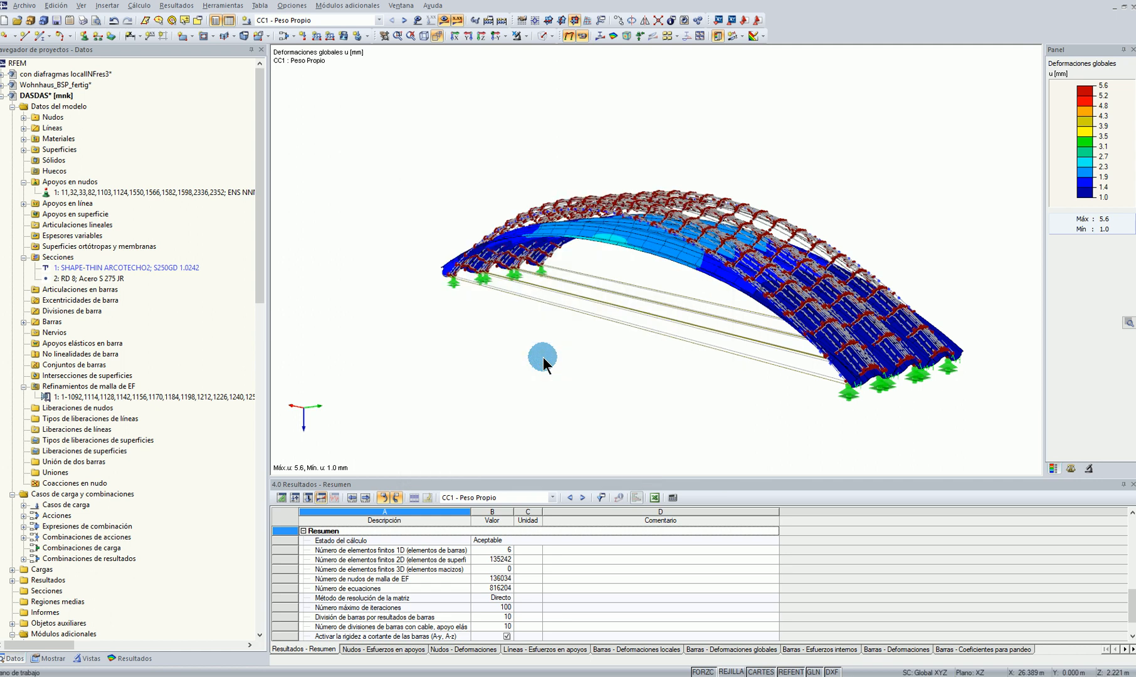
Run an RF-STABILITY analysis for CC1 - Peso Propio with 2 lowest eigenvalues and the unstable-model eigenvector option disabled, and accept the results
scroll(485, 339, "down", 4)
middle_click_drag(408, 316, 602, 406, "ctrl")
scroll(74, 532, "down", 20)
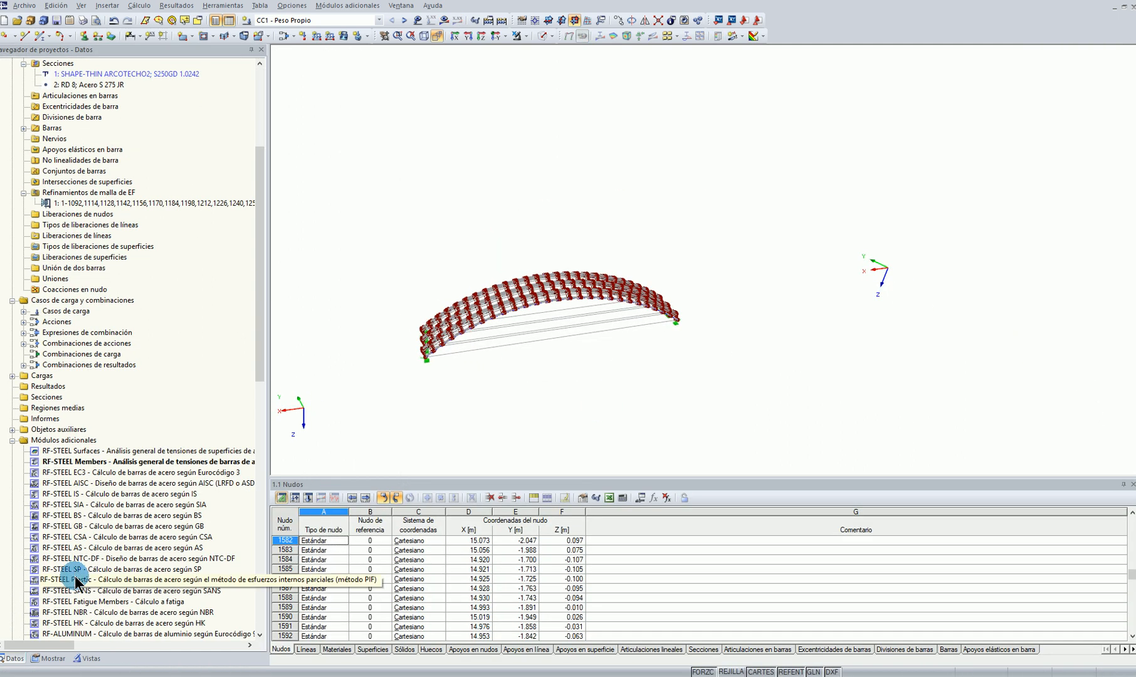
left_click(85, 571)
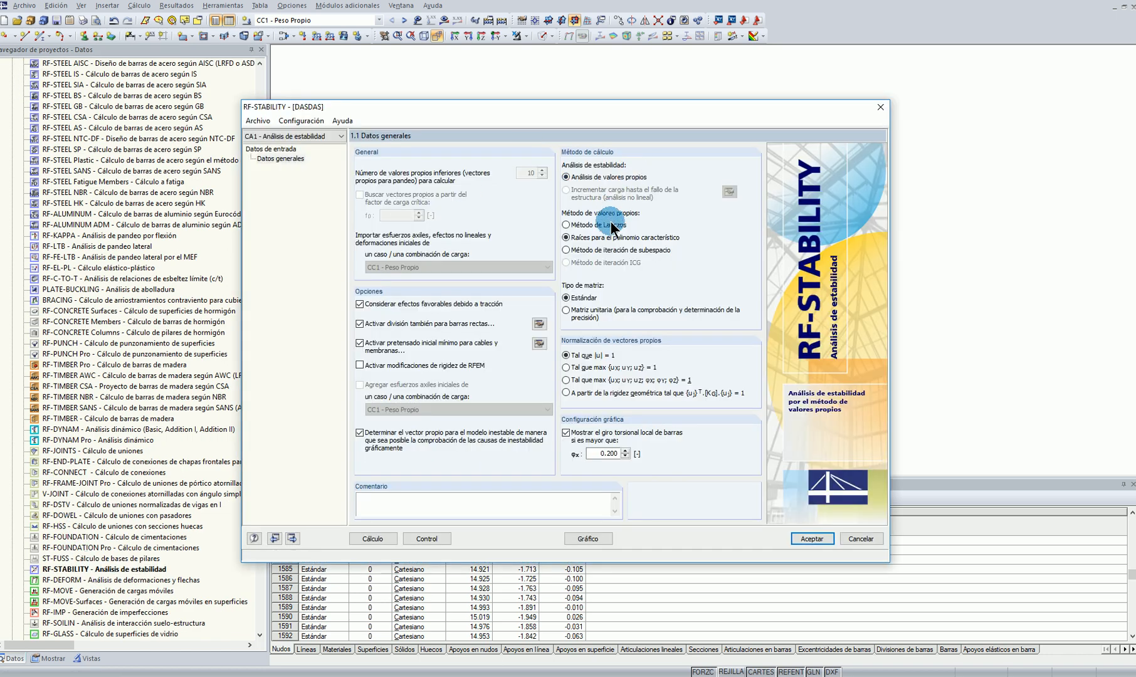
left_click(361, 434)
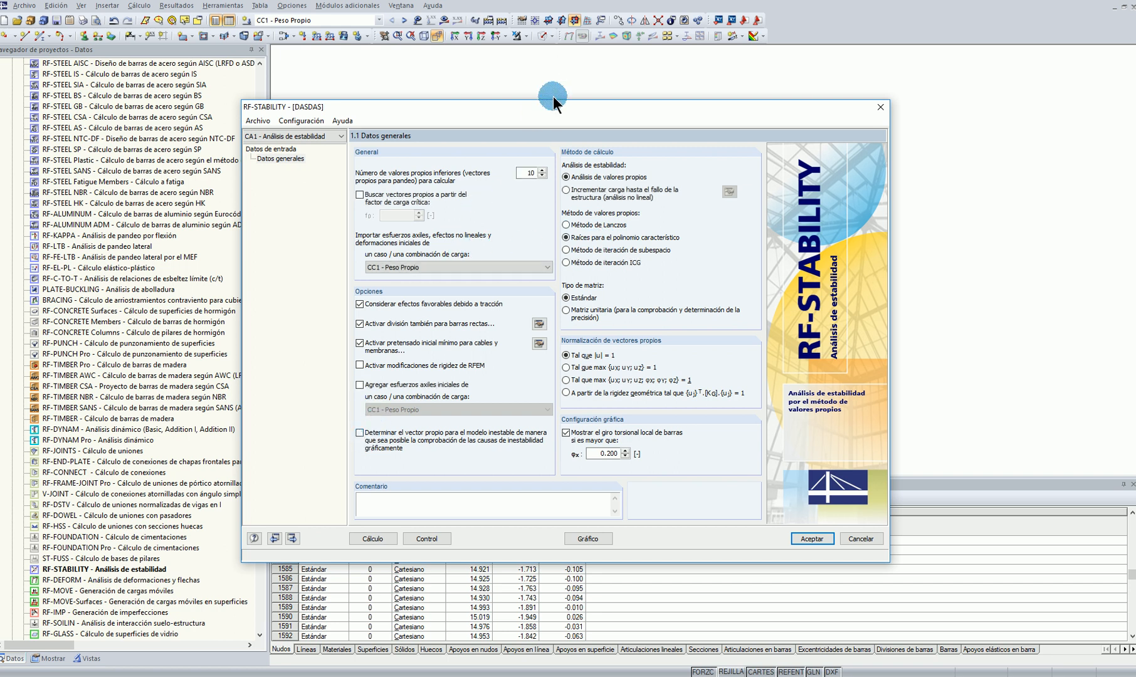
double_click(524, 176)
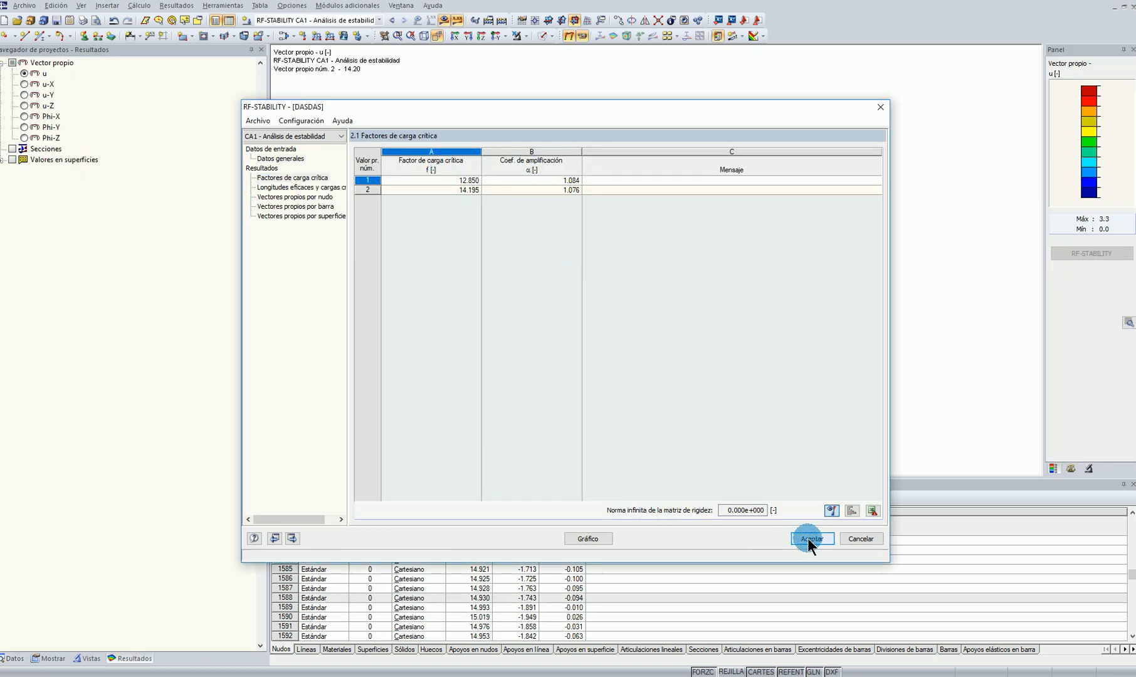
left_click(807, 538)
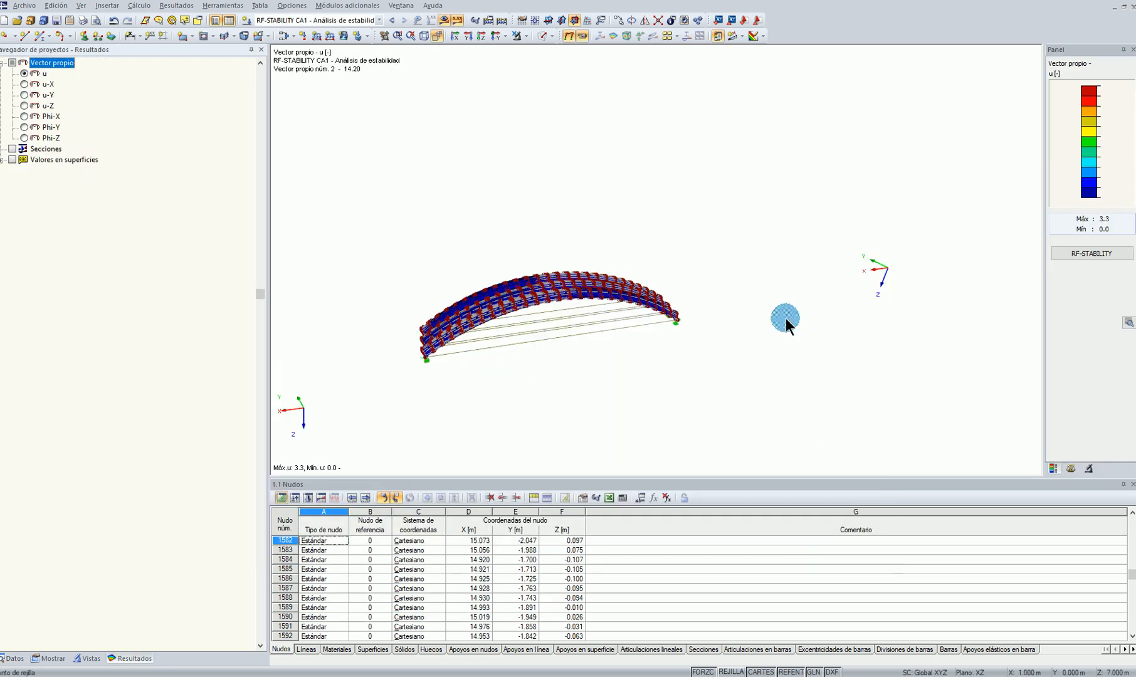
Examine the buckling shape of eigenvector 2 over the corrugated arches and stop its animation
scroll(595, 320, "up", 5)
middle_click_drag(564, 309, 593, 73, "ctrl")
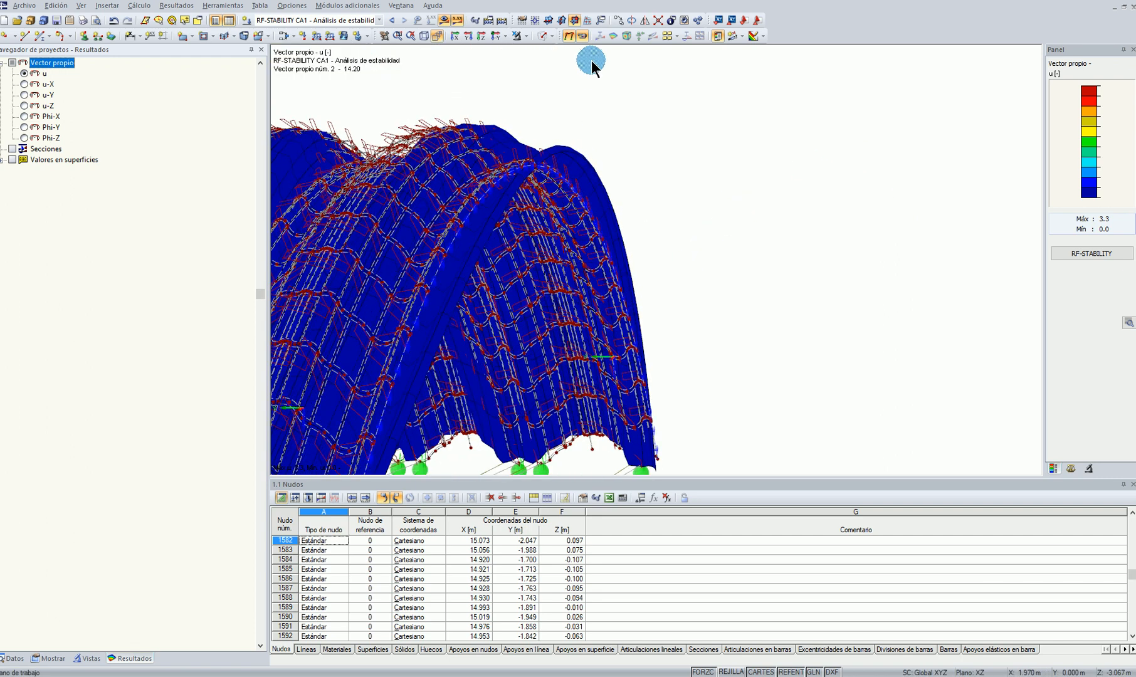
left_click(583, 36)
scroll(743, 265, "down", 4)
middle_click_drag(744, 265, 956, 368, "ctrl")
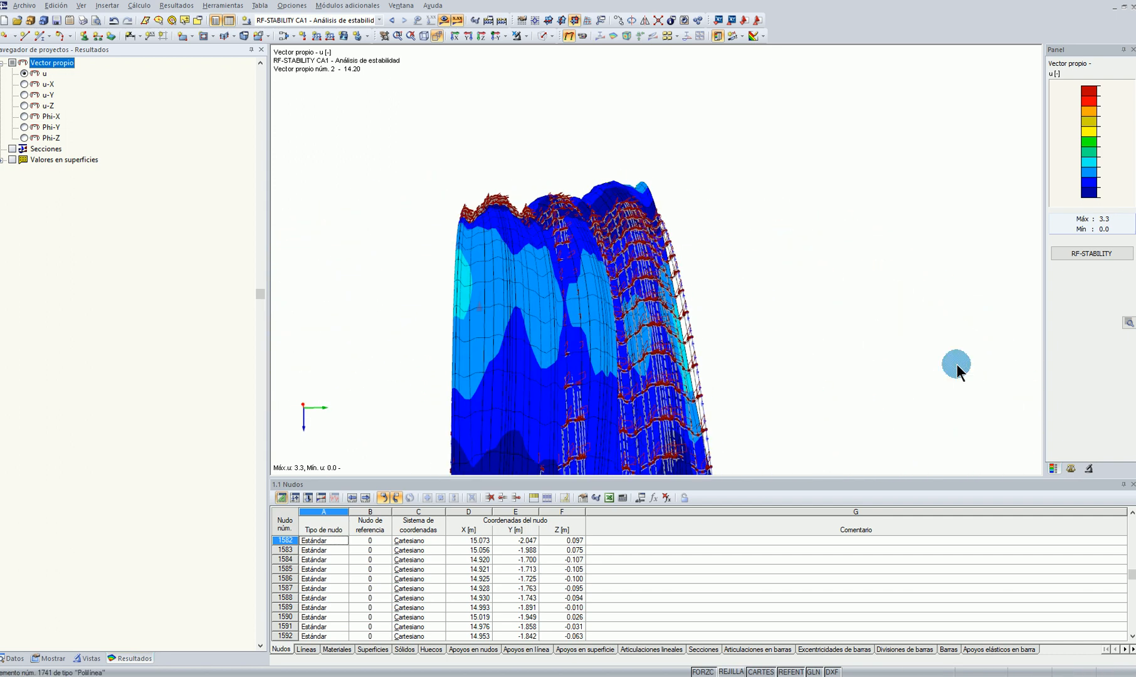
Bring up the eigenvector display factors and examine eigenvector 2's buckling shape over the full length of the arches
left_click(1071, 469)
left_click(1072, 120)
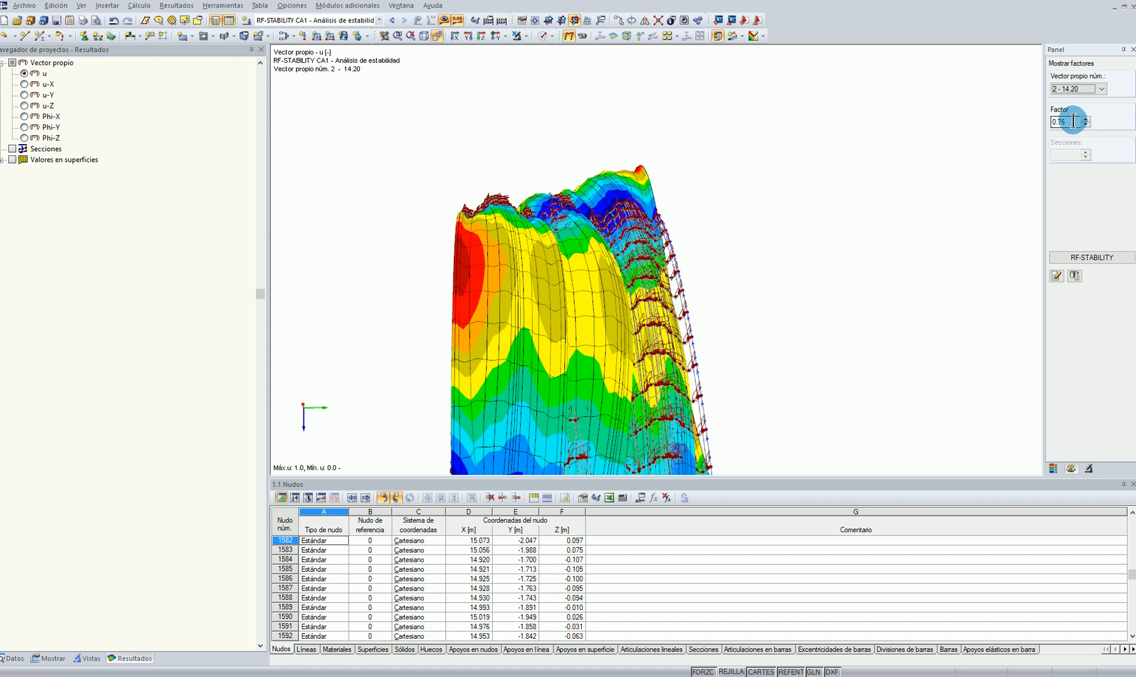
scroll(1073, 120, "down", 1)
scroll(930, 230, "down", 4)
scroll(897, 255, "up", 2)
middle_click_drag(553, 279, 831, 374, "ctrl")
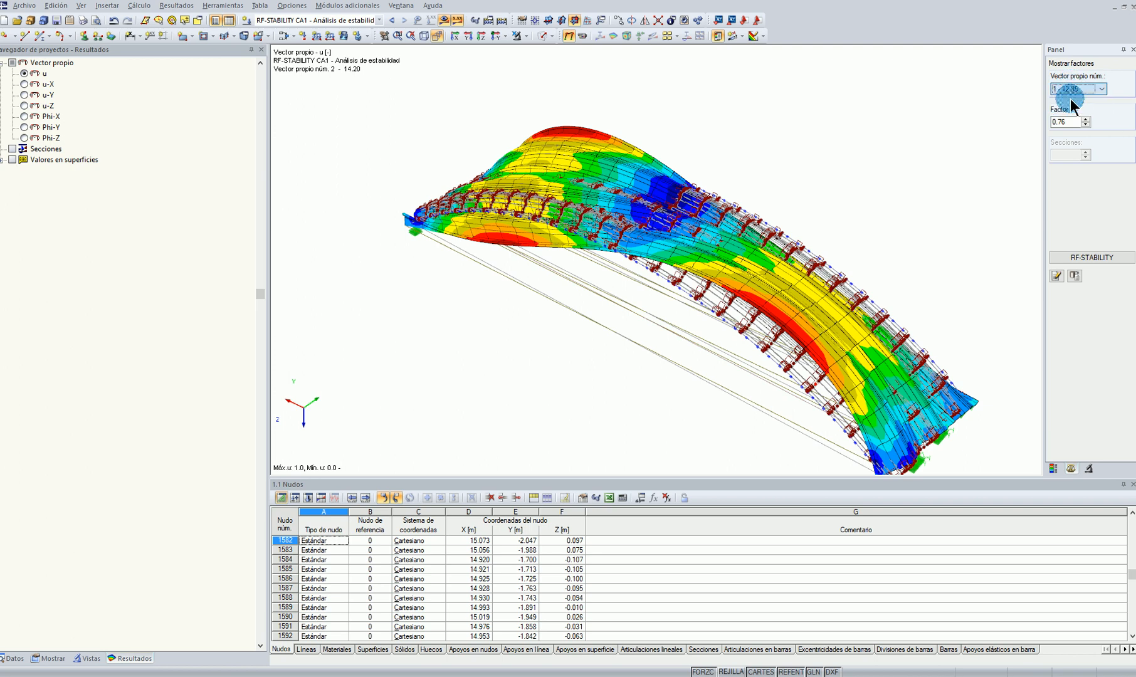
Display eigenvector 1 and examine its buckling shape at the supports
left_click(963, 242)
middle_click_drag(983, 236, 756, 350, "ctrl")
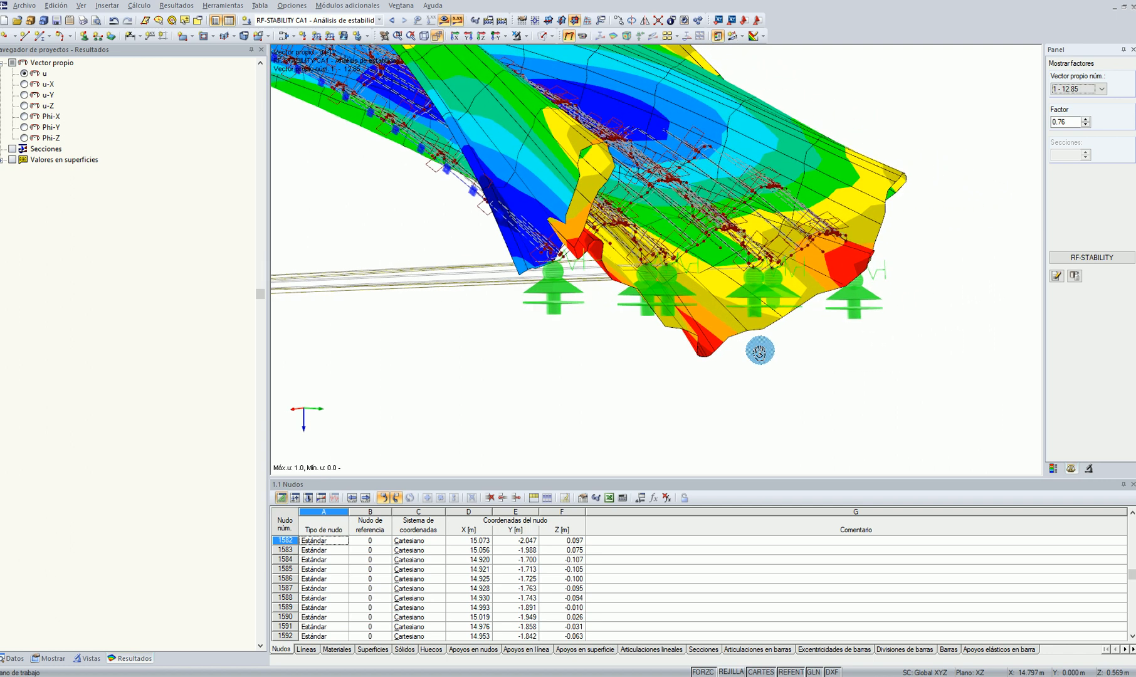
Animate eigenvector 1 and examine its buckling shape along the arches and at the supported edge
left_click(577, 36)
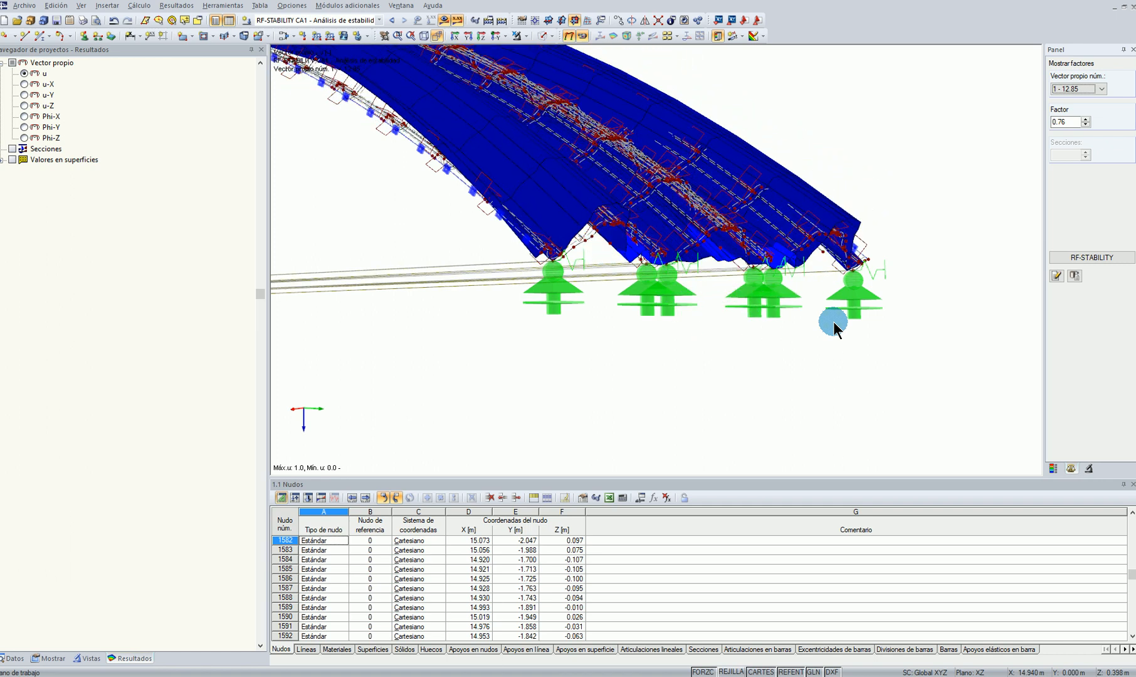
middle_click_drag(731, 347, 904, 363, "ctrl")
scroll(794, 427, "up", 3)
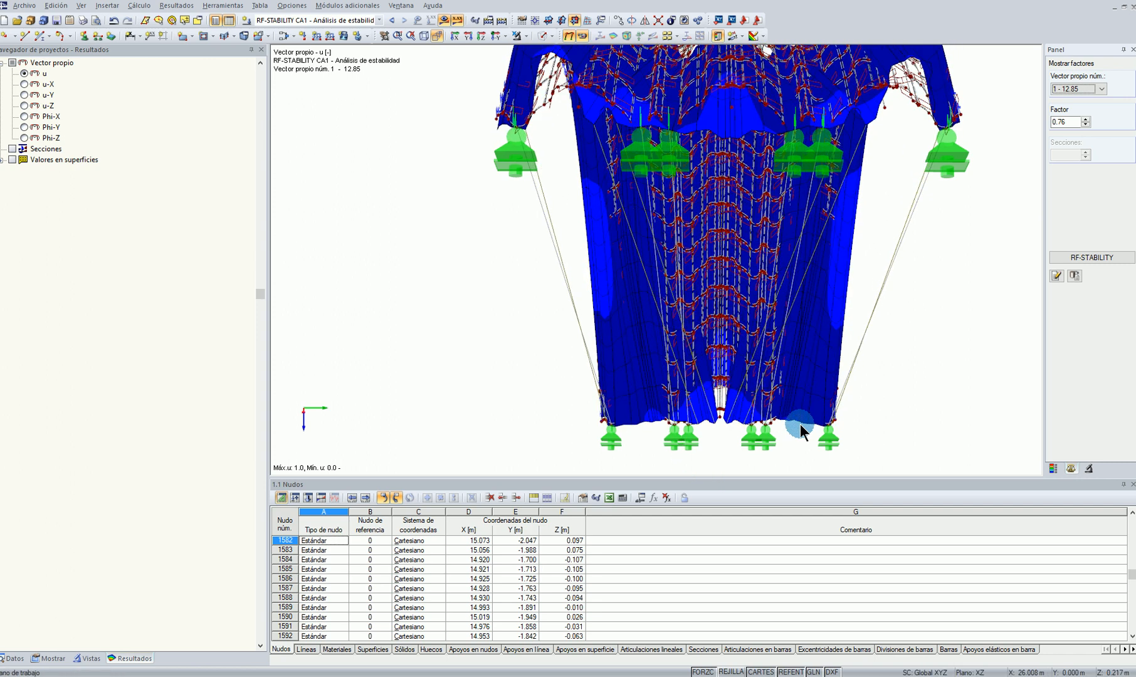
scroll(759, 433, "down", 5)
middle_click_drag(775, 404, 783, 399)
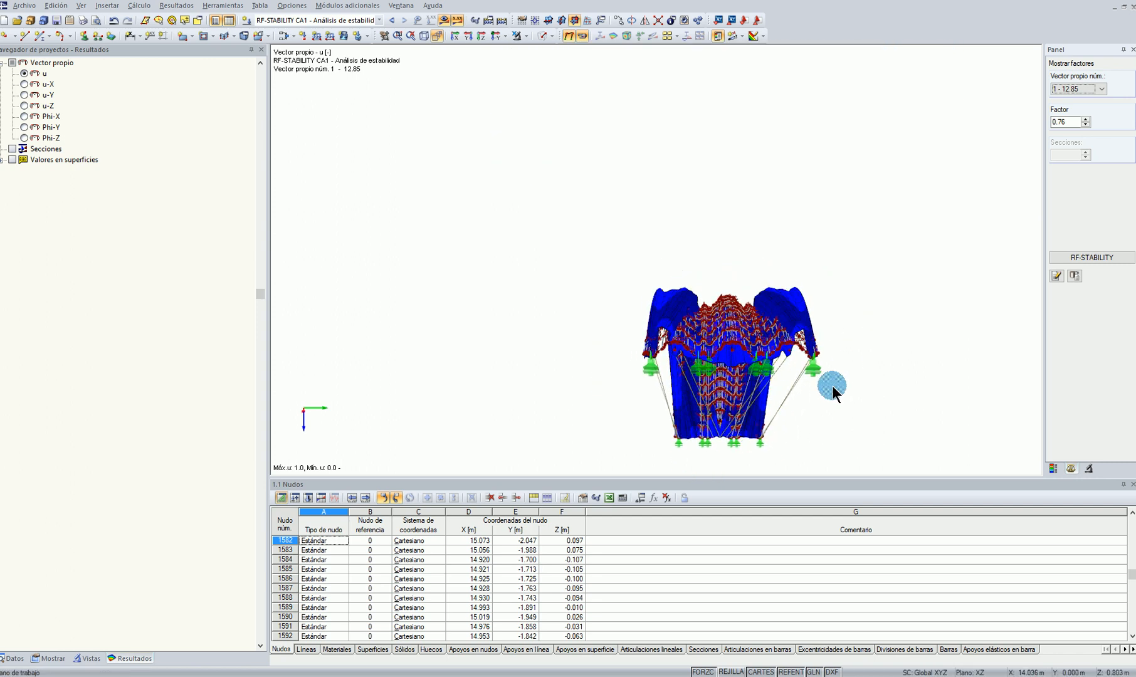
middle_click_drag(611, 373, 788, 388, "ctrl")
scroll(621, 370, "up", 10)
middle_click_drag(699, 420, 559, 345, "ctrl")
scroll(558, 342, "up", 4)
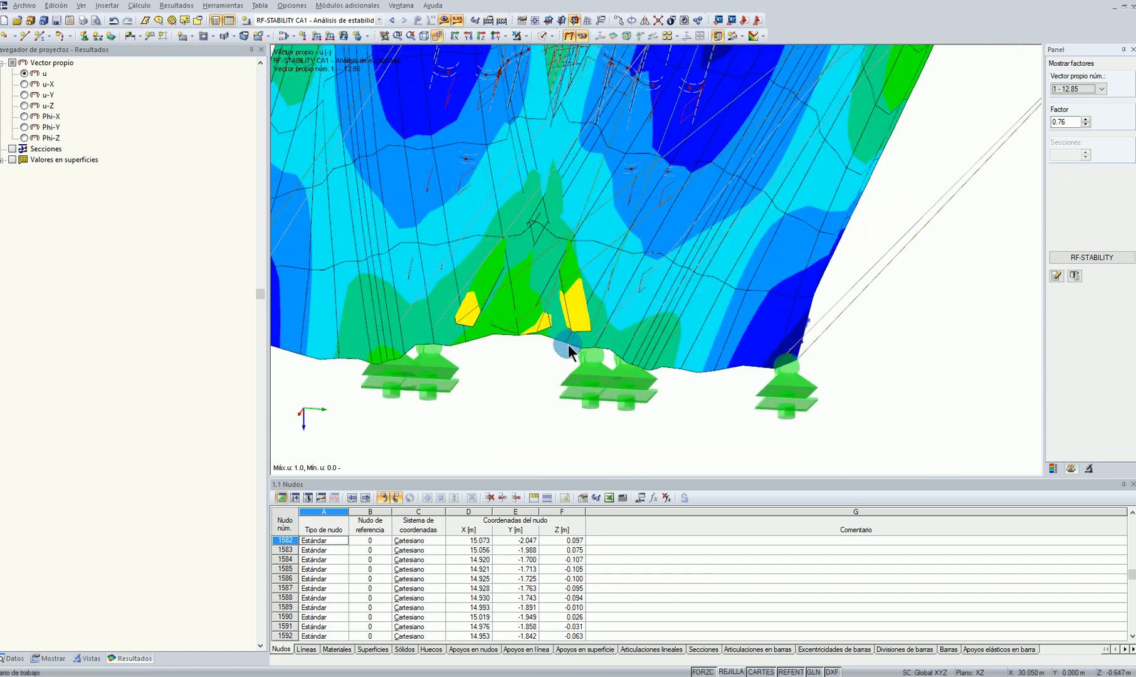
scroll(570, 344, "down", 2)
middle_click_drag(469, 393, 578, 375)
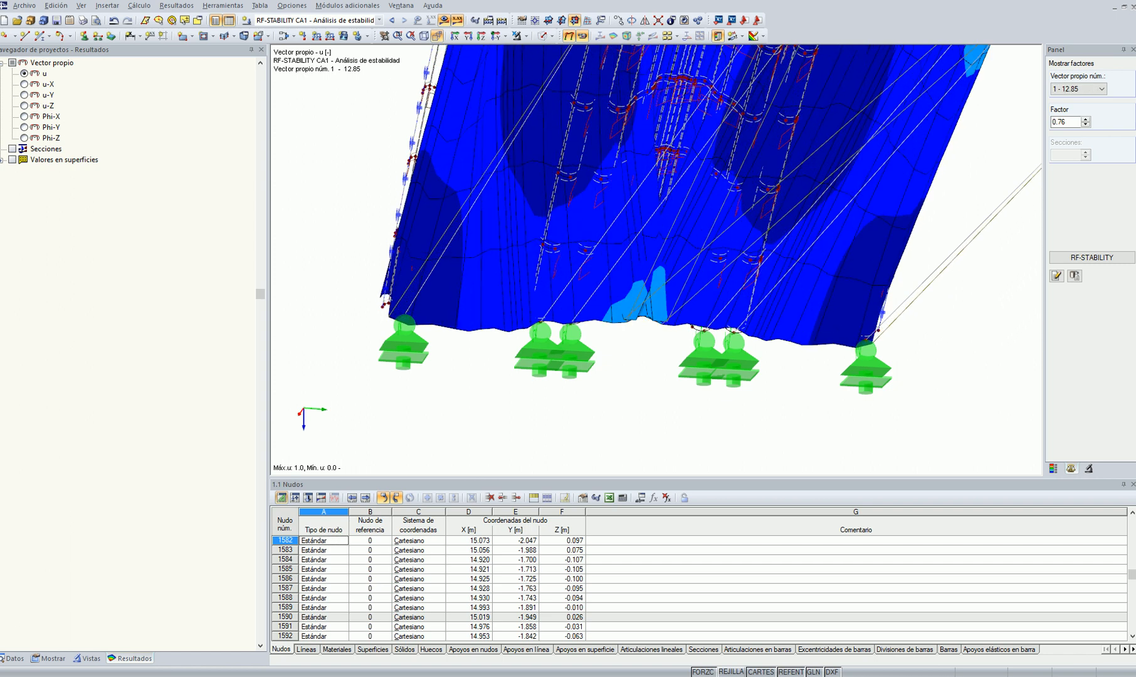
Compare the buckling shape with the reference photo of the corrugated roof, and hide the results on the arch model
key("alt+Tab")
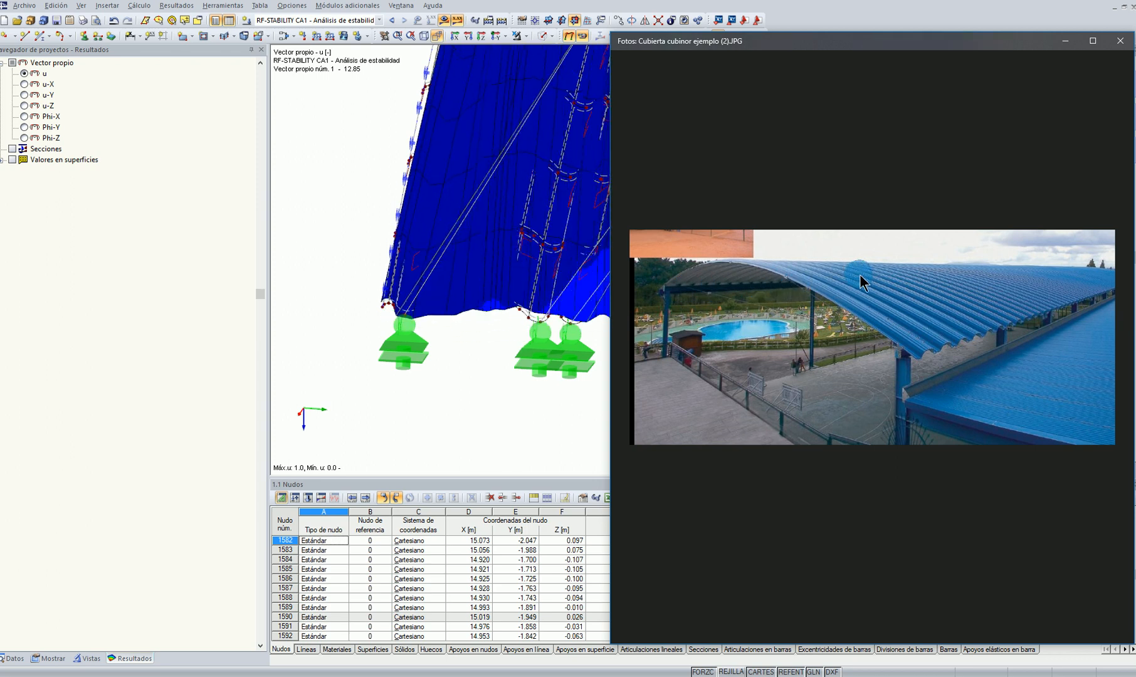
left_click(446, 387)
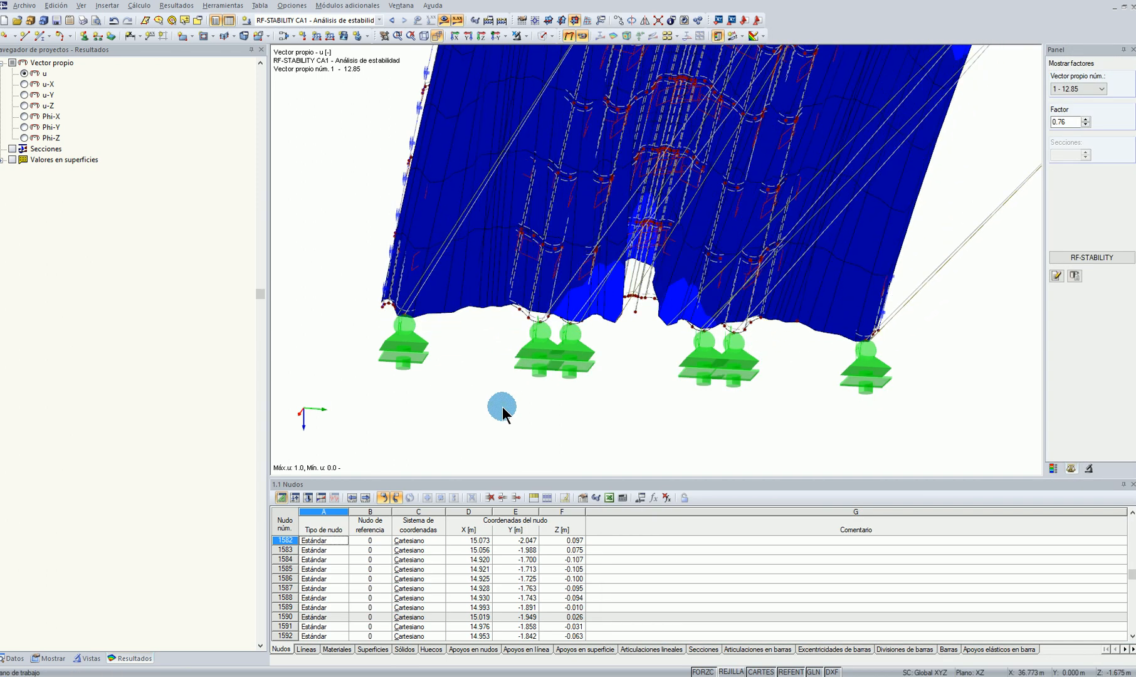
scroll(502, 407, "down", 6)
left_click(443, 19)
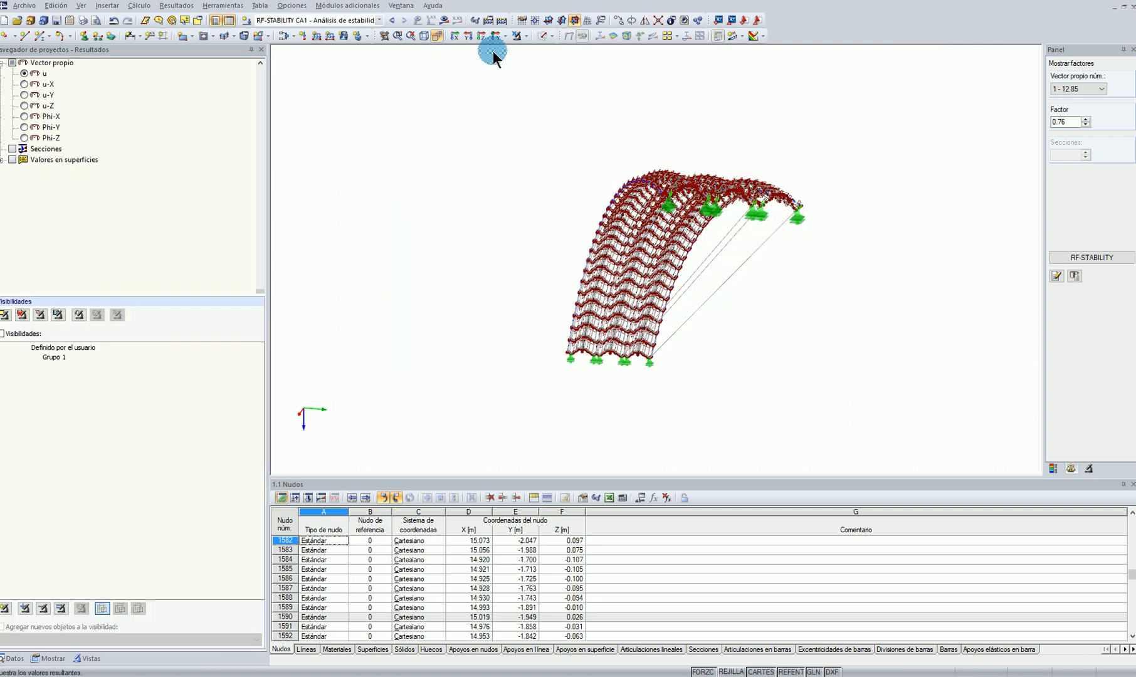
middle_click_drag(530, 289, 637, 459, "ctrl")
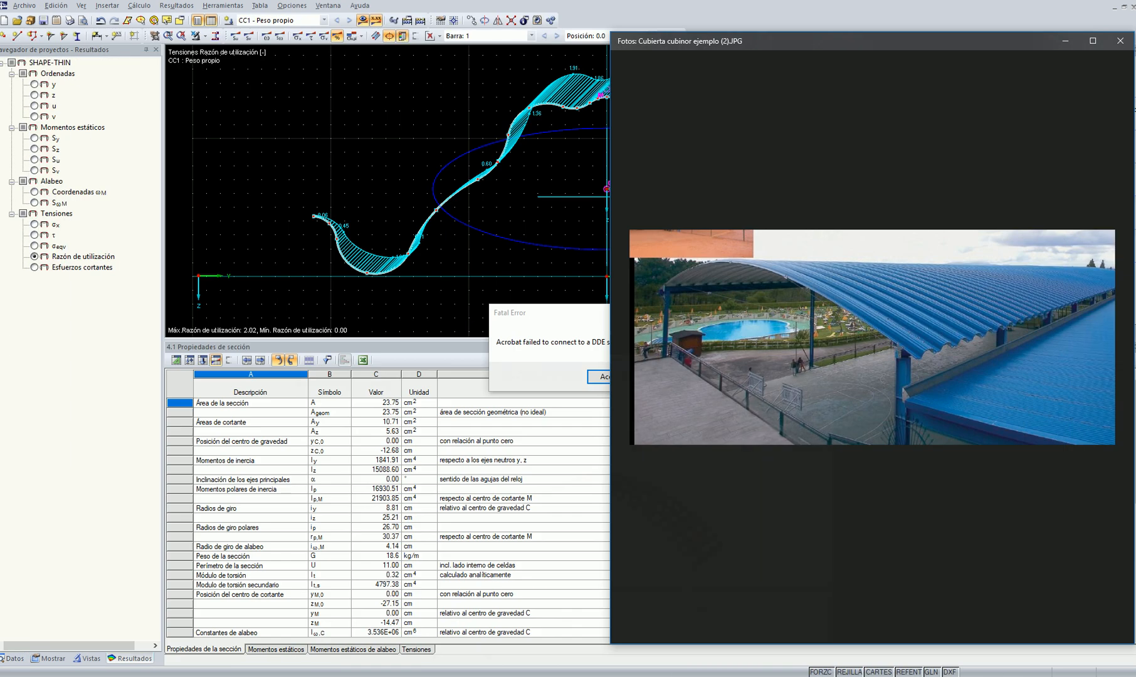
Clear the other windows and the Acrobat error, locate the RWIND Simulation shortcut on the desktop, and return to RFEM
left_click(1064, 45)
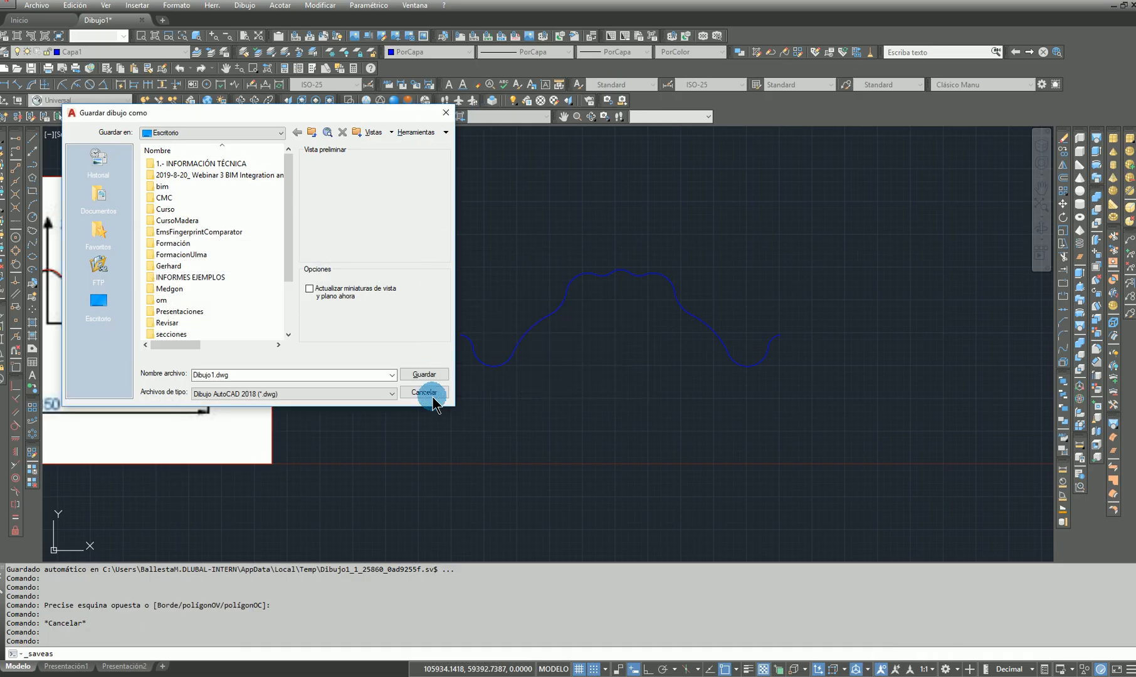
left_click(438, 371)
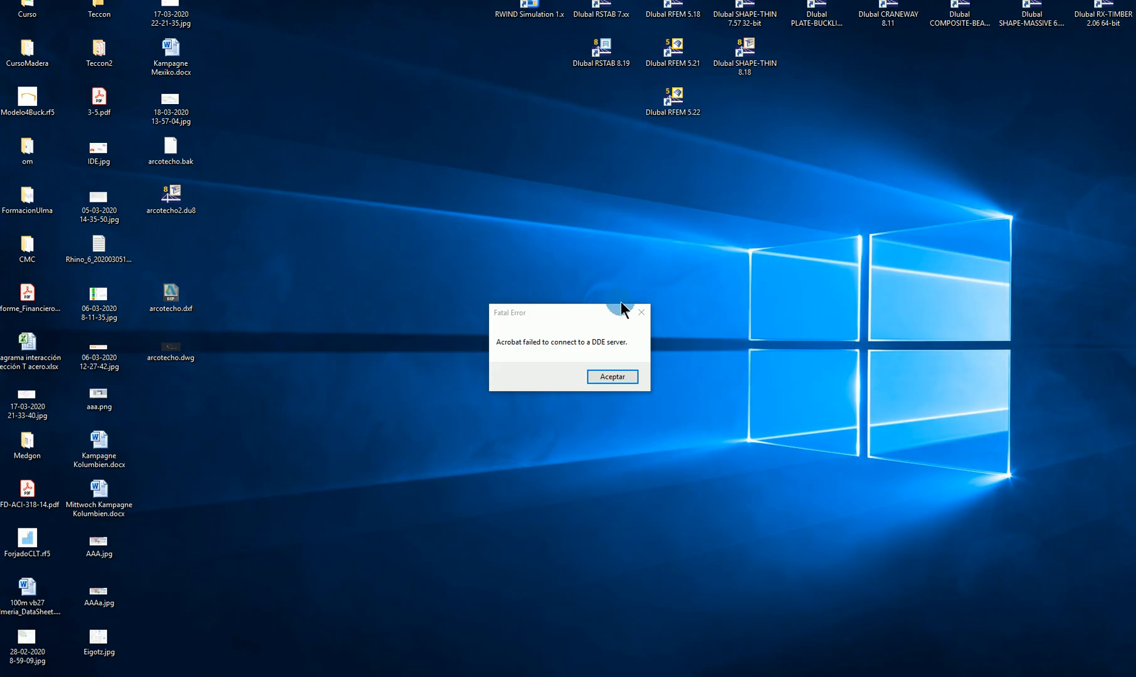
left_click(640, 312)
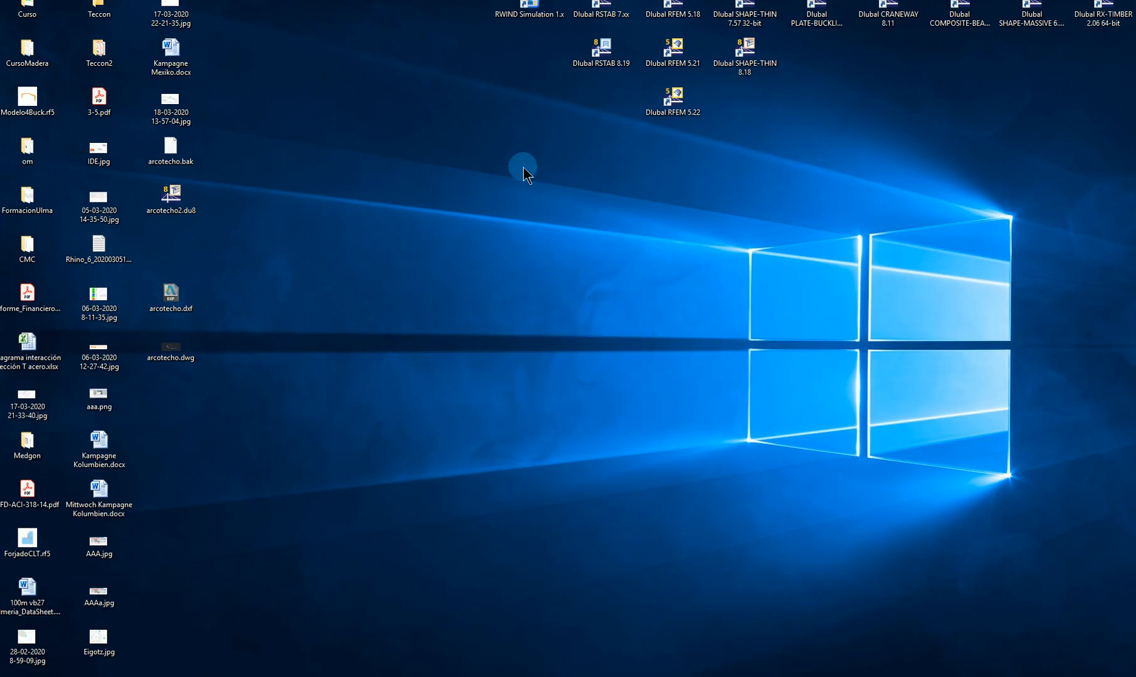
left_click(518, 20)
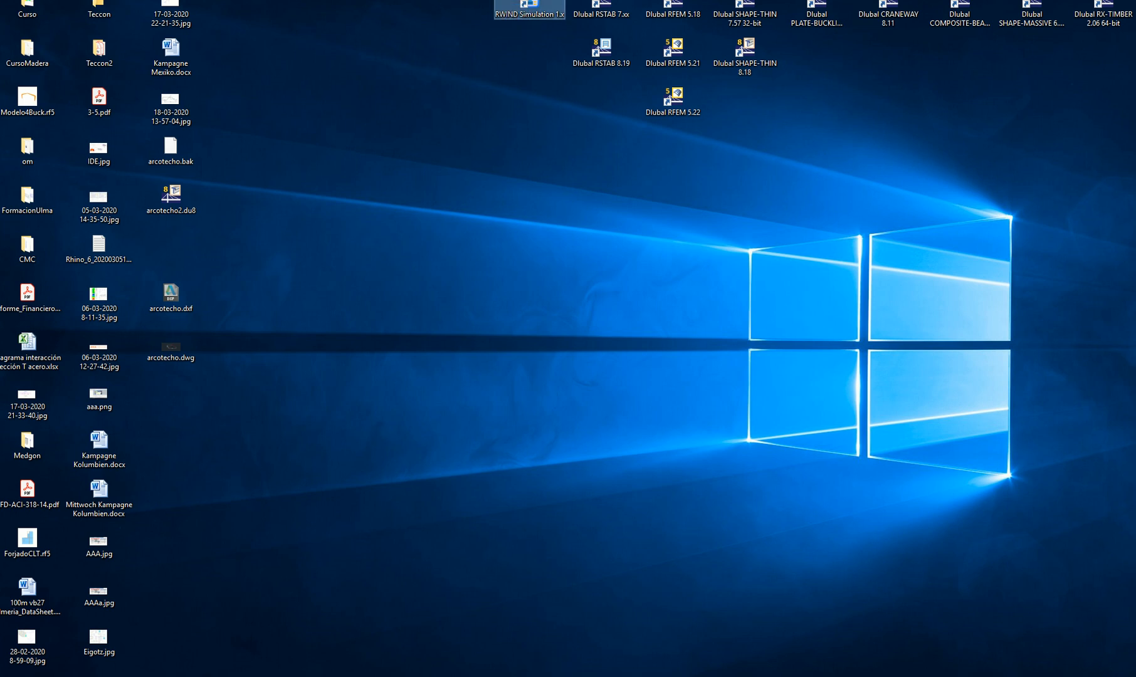
left_click(677, 334)
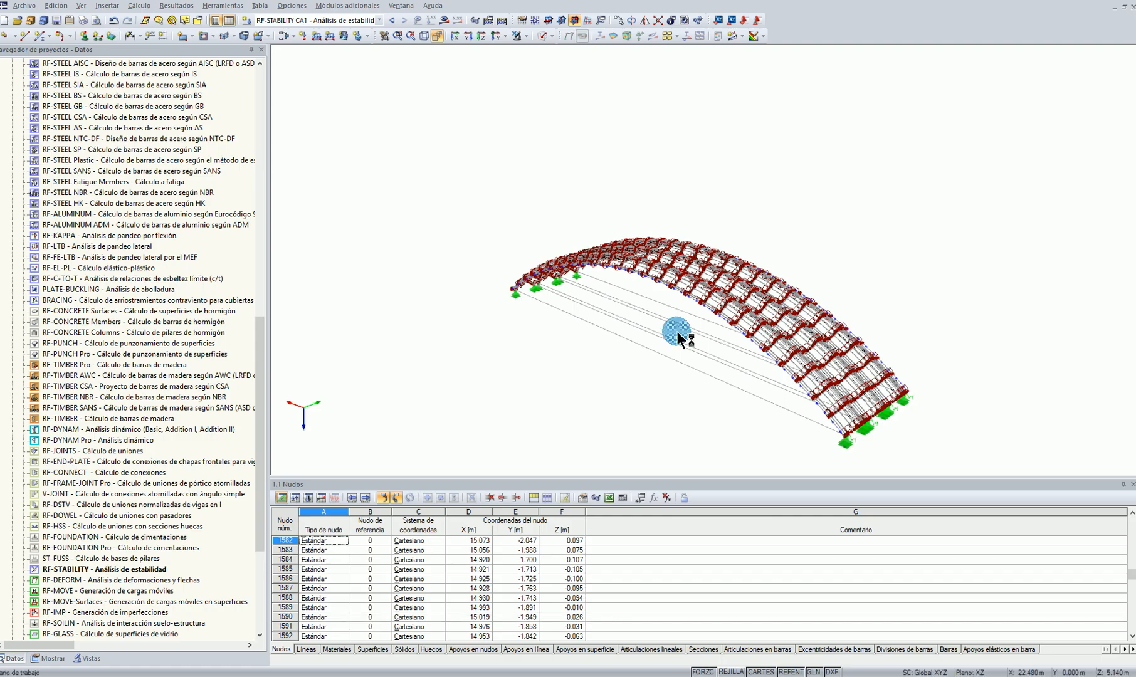
Start the RWIND wind load generation with uniform directions from 0° to 90° in 90° steps and a fundamental velocity of 72 m/s
left_click(224, 6)
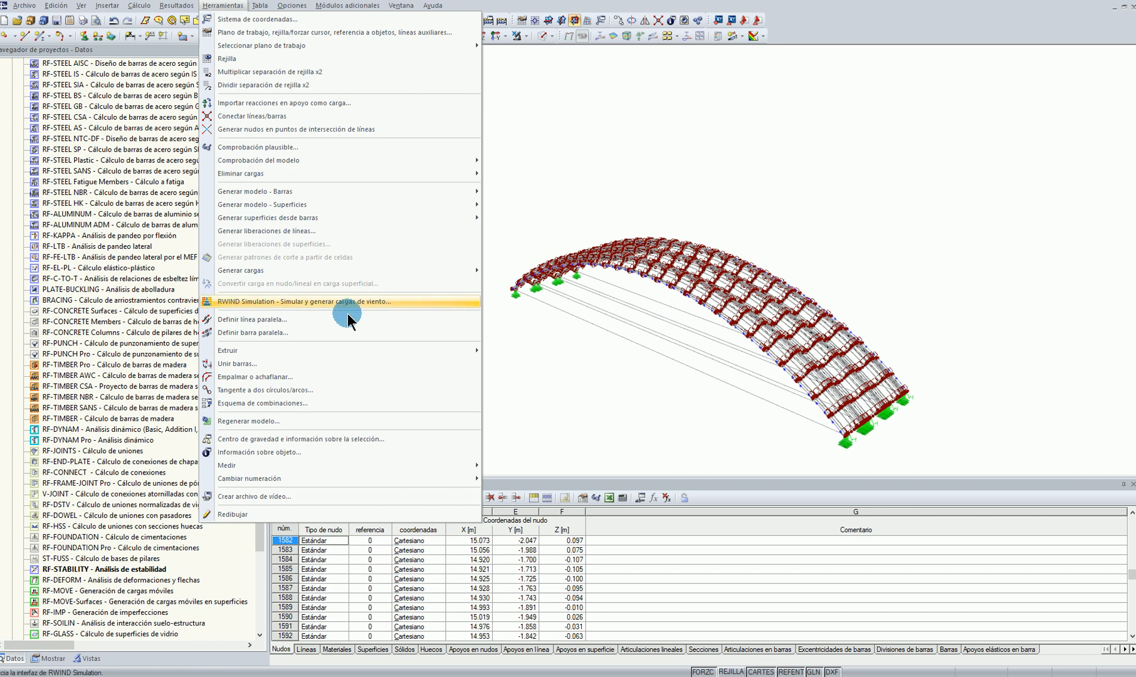
left_click(322, 304)
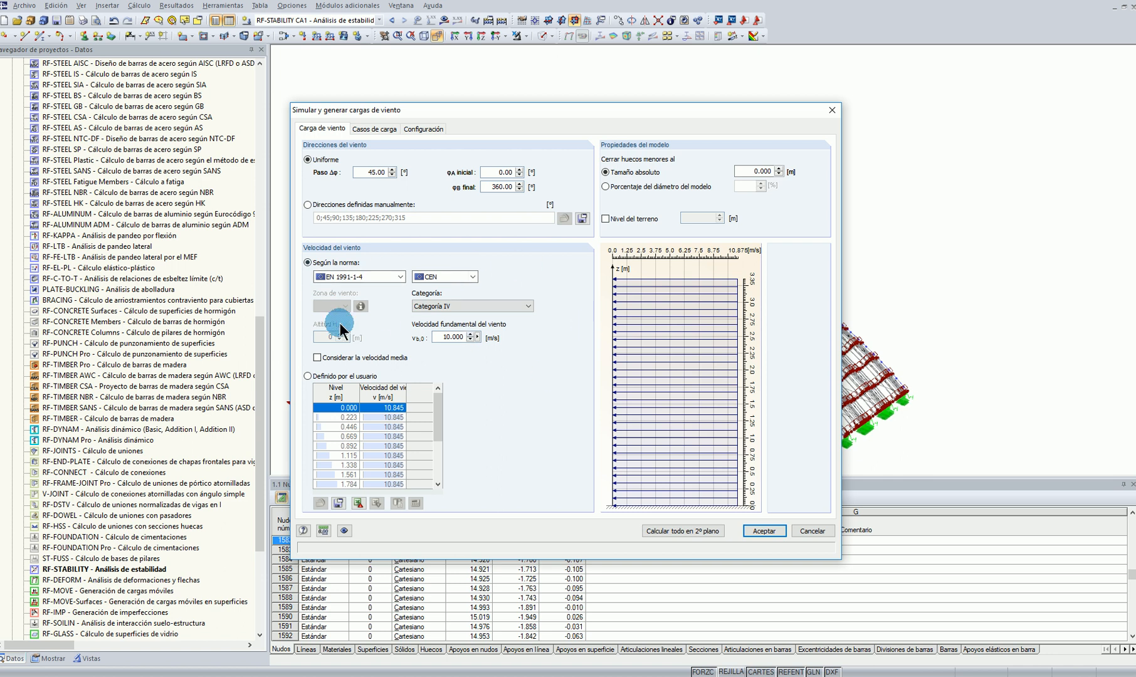
left_click_drag(356, 172, 549, 170)
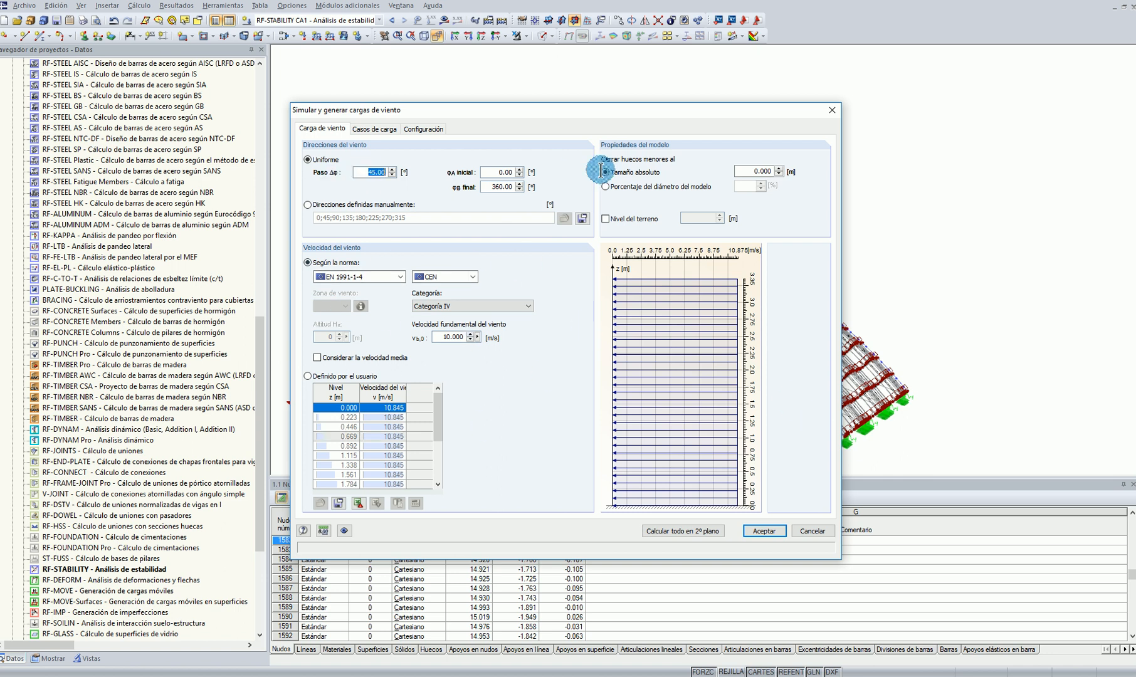
type("90")
left_click(488, 186)
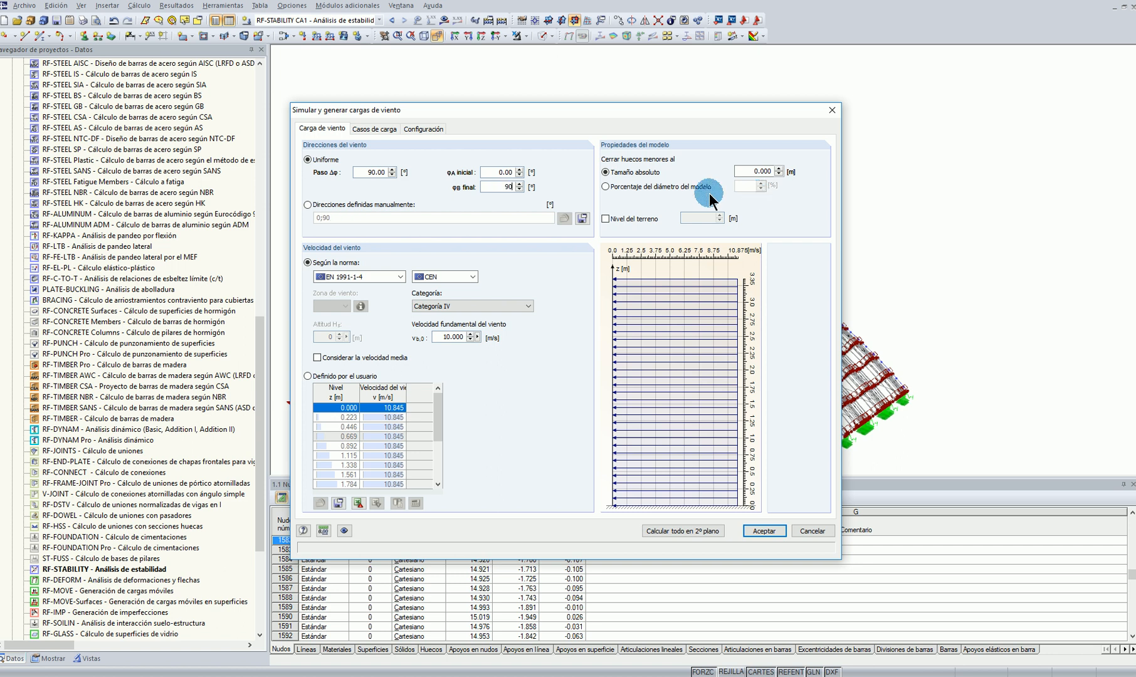
left_click(488, 171)
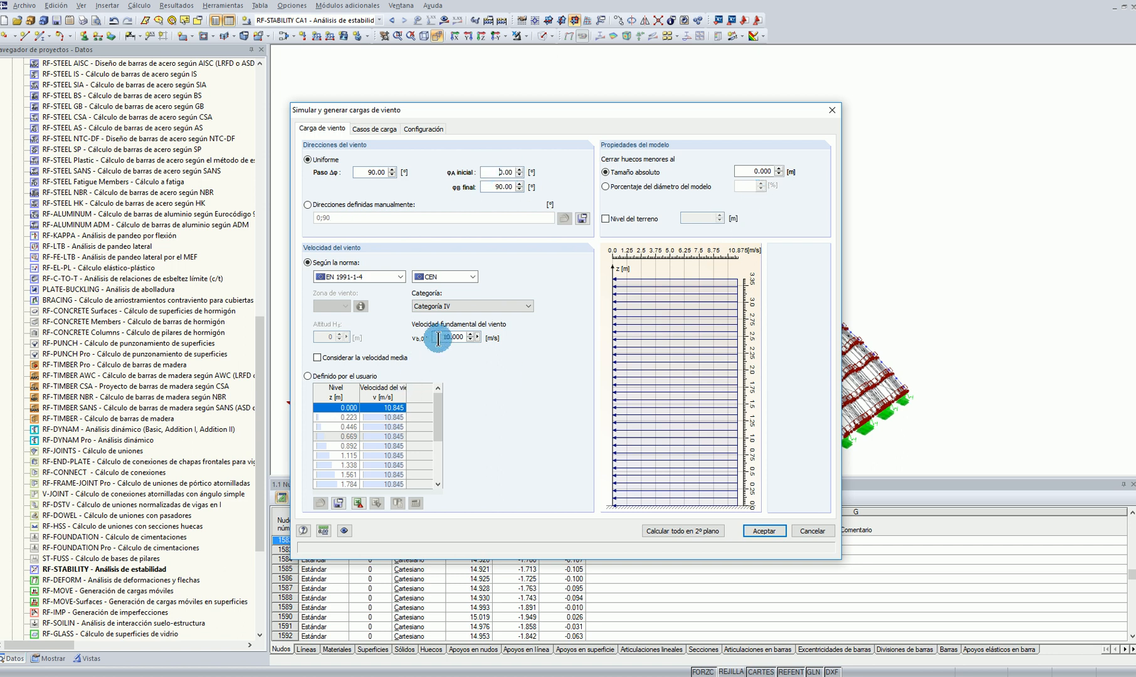
type("72")
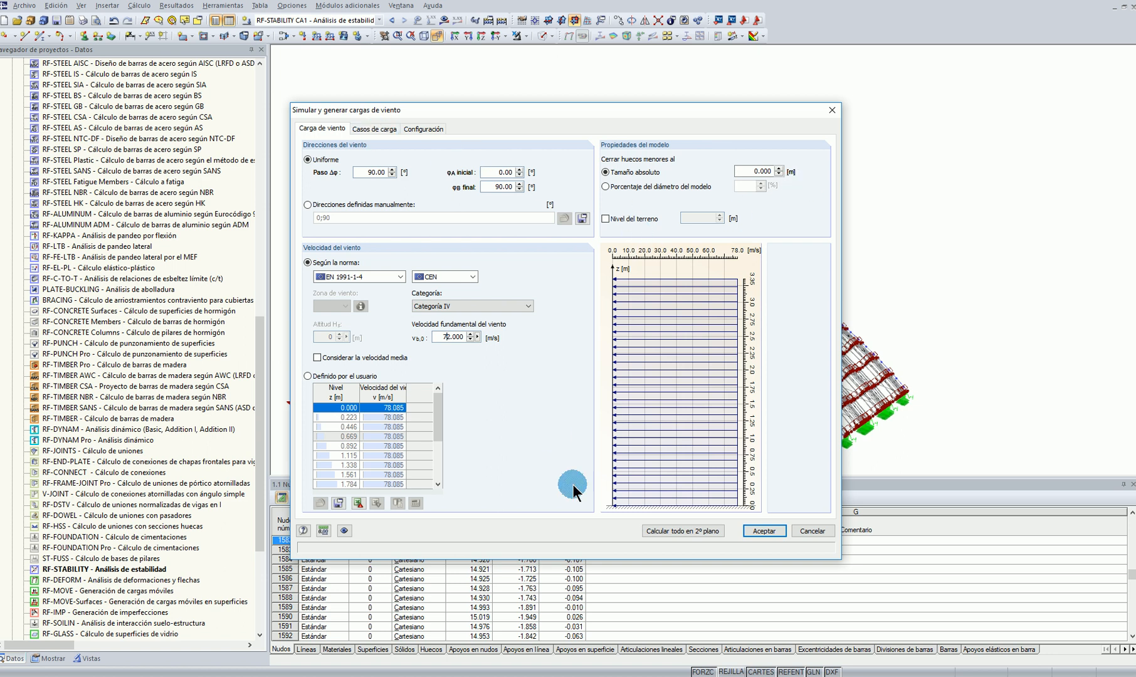
Configure the flow calculation with 10% mesh density, 100 maximum iterations, 0.01 convergence criterion and detail level 1
left_click(367, 132)
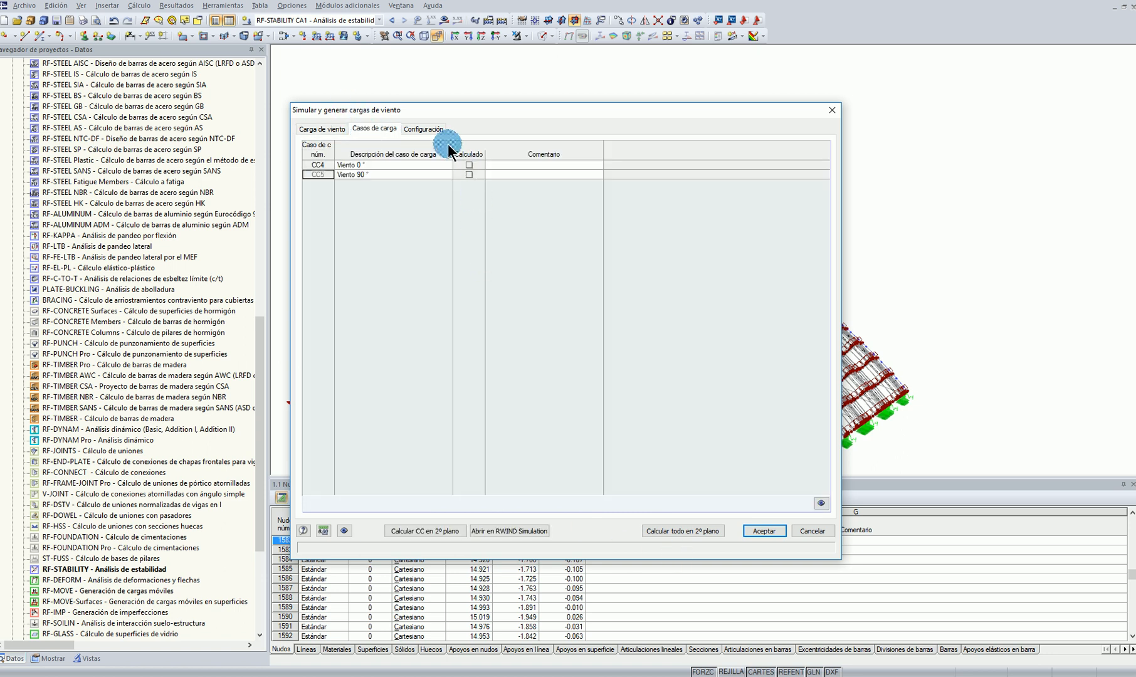
left_click(431, 130)
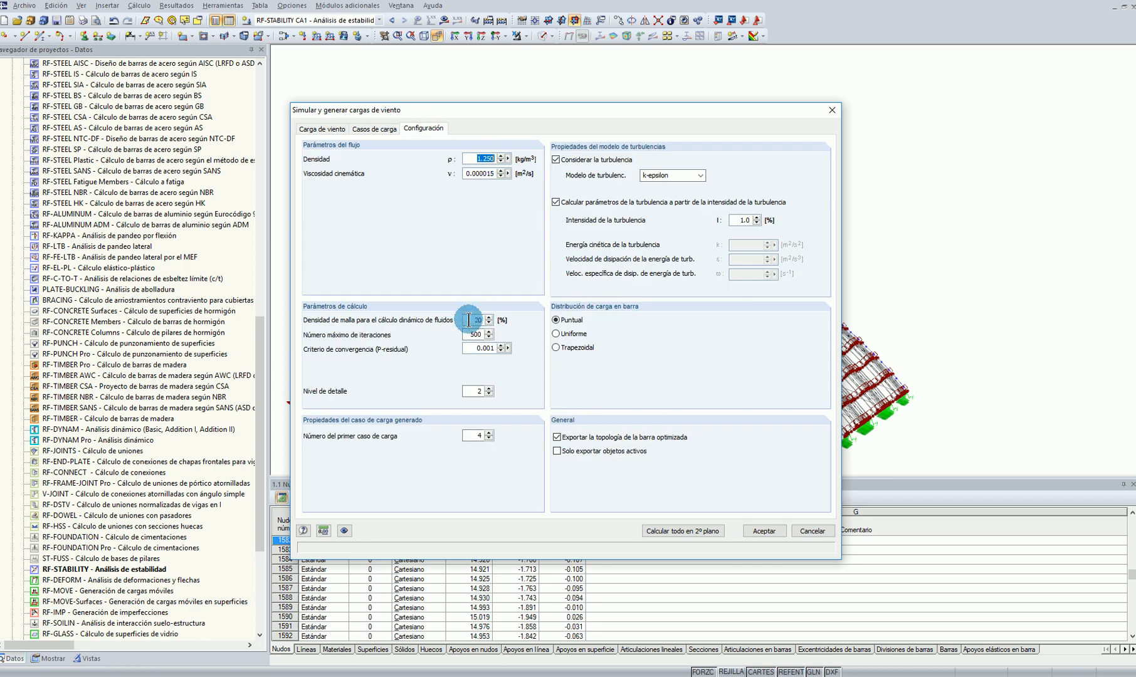
type("10")
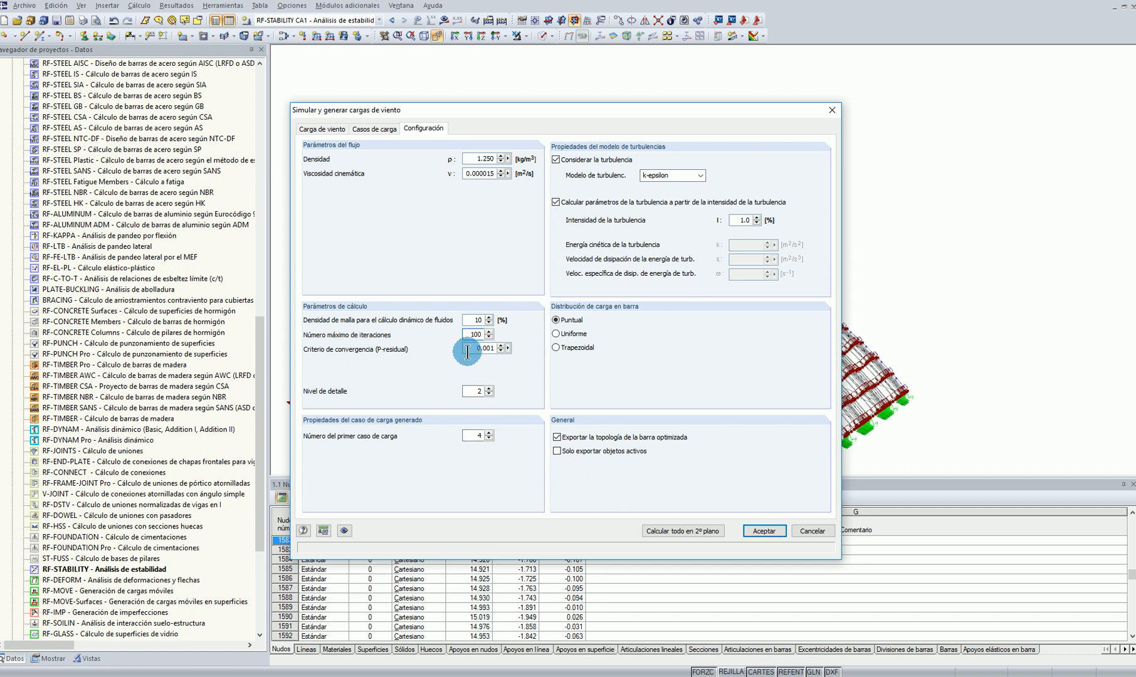
type("0.01")
left_click(470, 436)
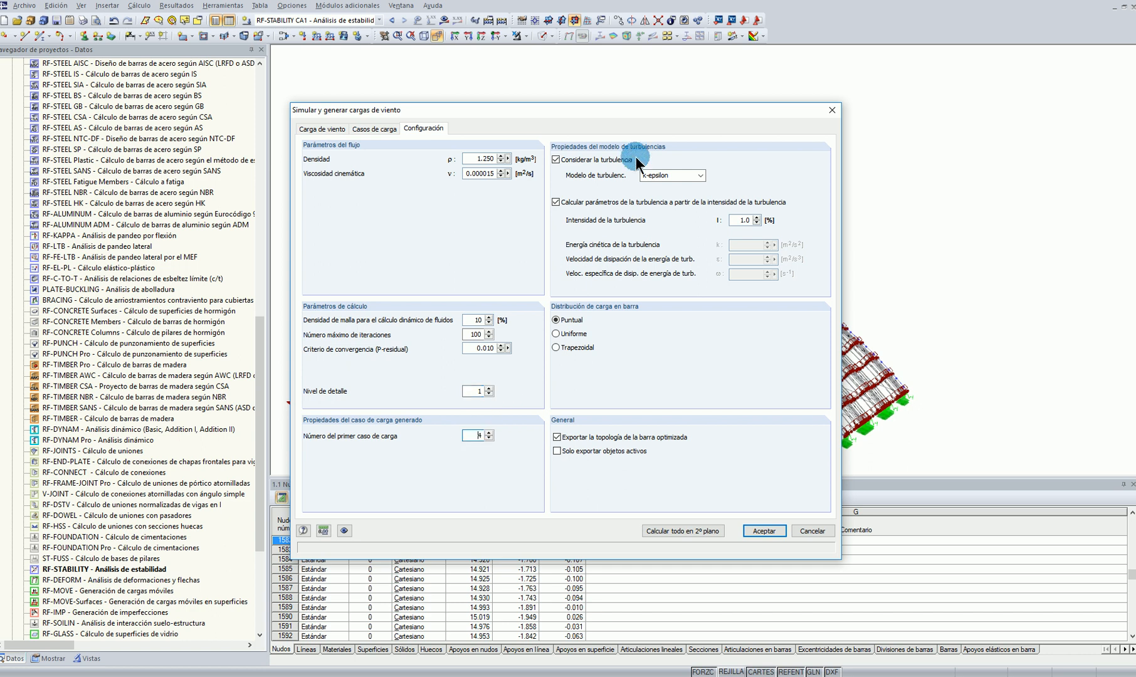
Check the wind load cases to generate, and set the terrain category of the wind velocity profile to Categoría I
left_click(374, 128)
left_click(377, 177)
left_click(317, 117)
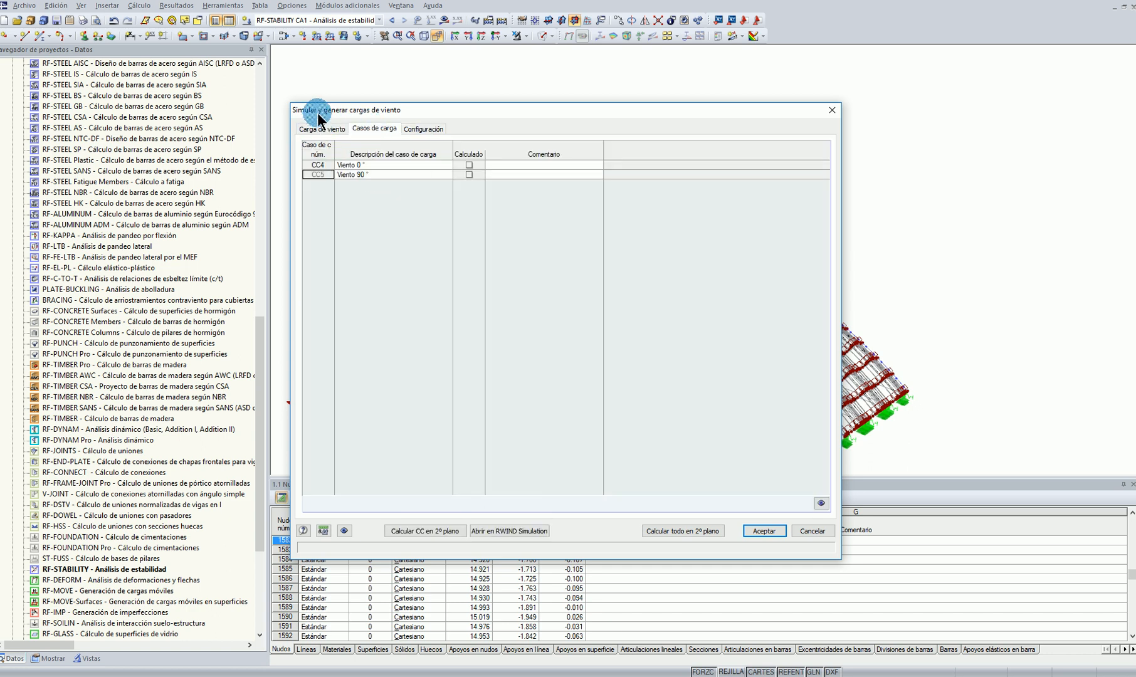
left_click(323, 129)
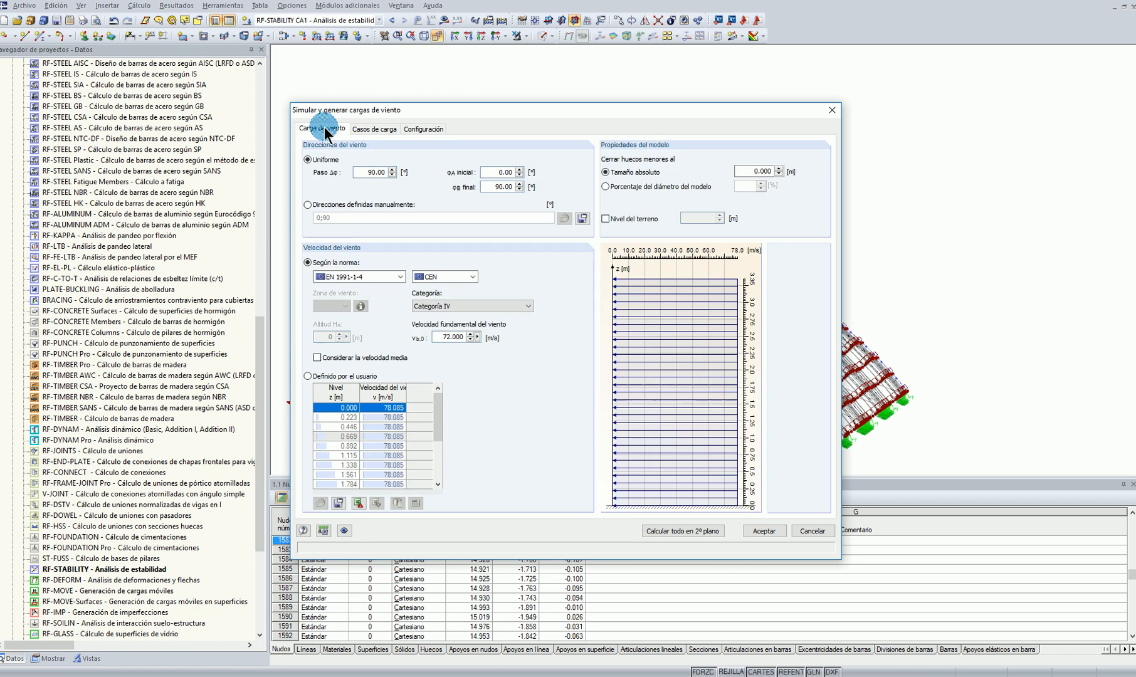
left_click(453, 337)
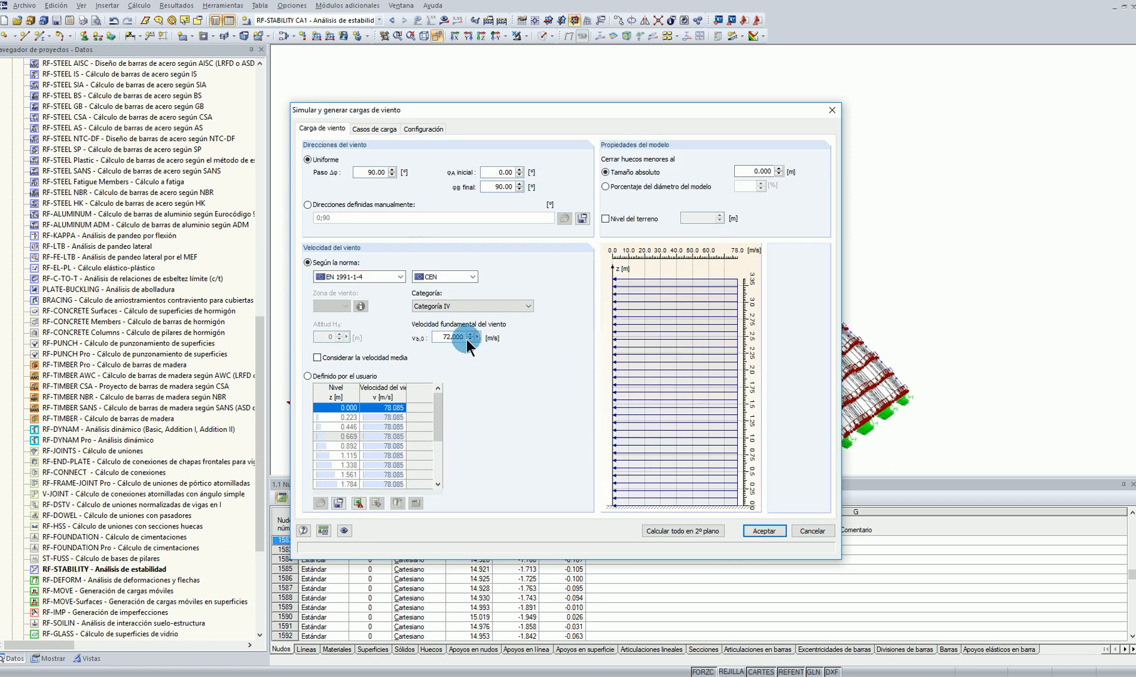
left_click(456, 305)
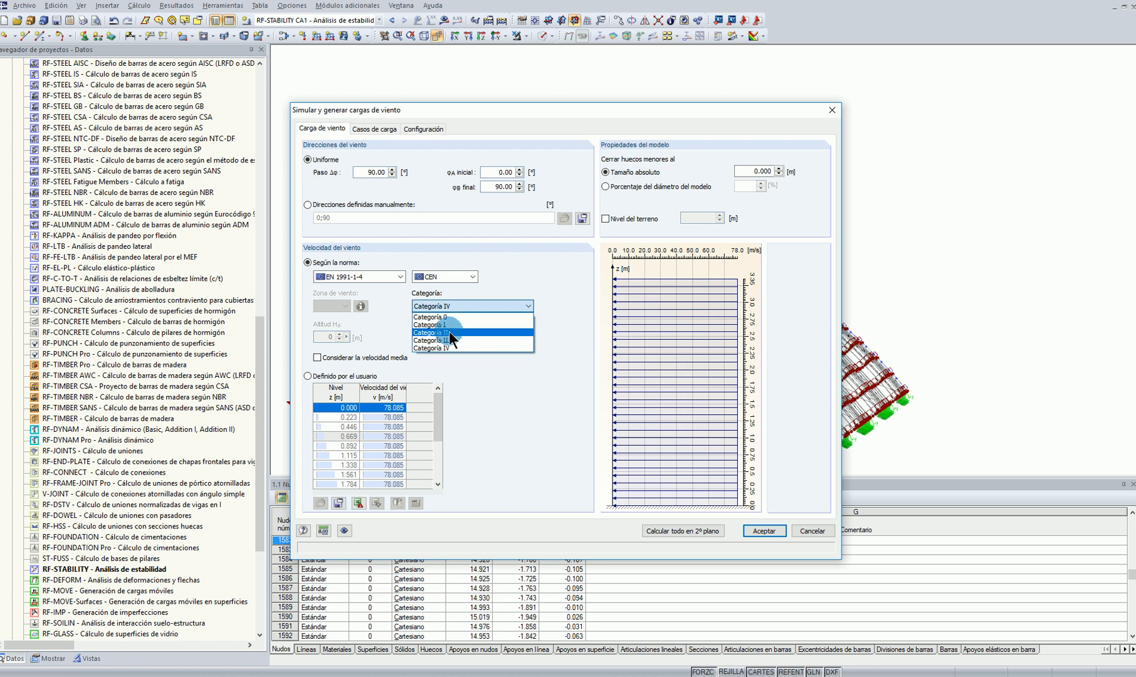
left_click(450, 334)
left_click(432, 308)
left_click(447, 326)
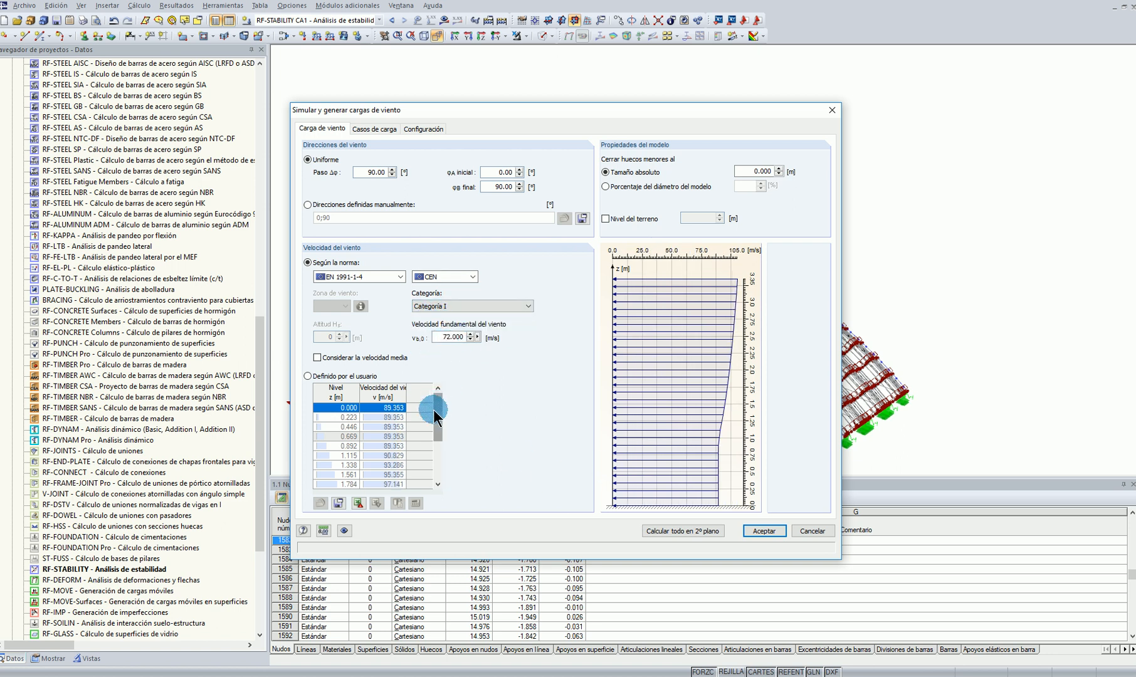
Open load case CC4, Viento 0°, in RWIND Simulation
left_click(371, 130)
left_click(308, 164)
left_click_drag(506, 114, 509, 89)
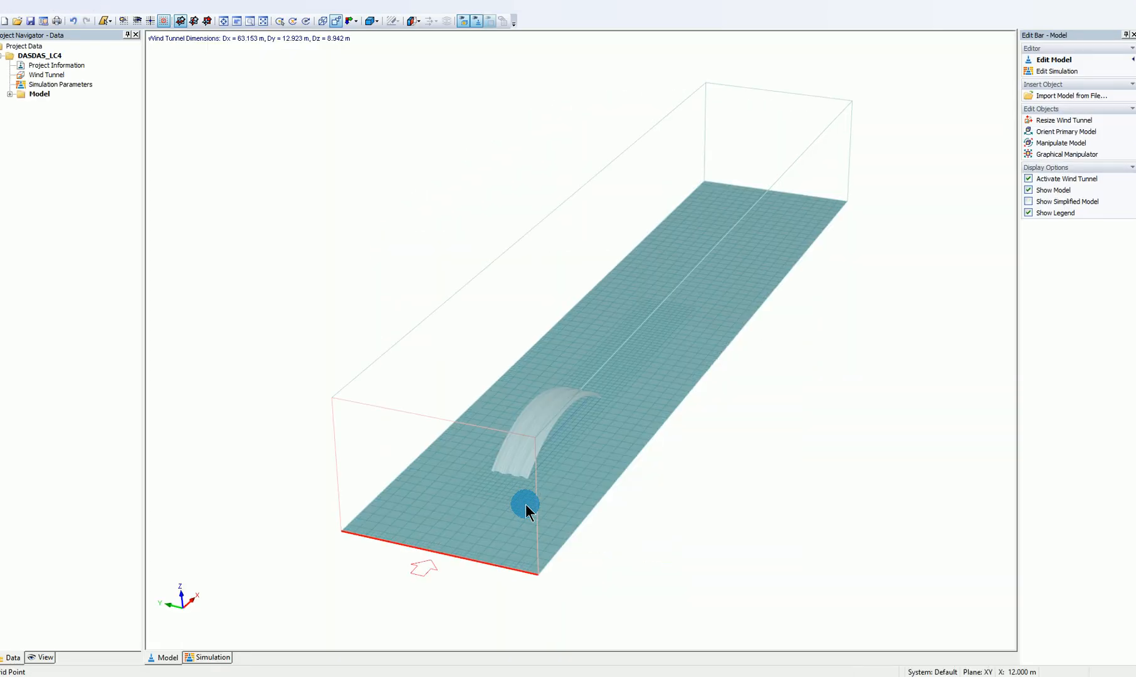
Examine the three corrugated arches and their ties inside the wind tunnel
scroll(556, 438, "up", 5)
scroll(564, 427, "down", 5)
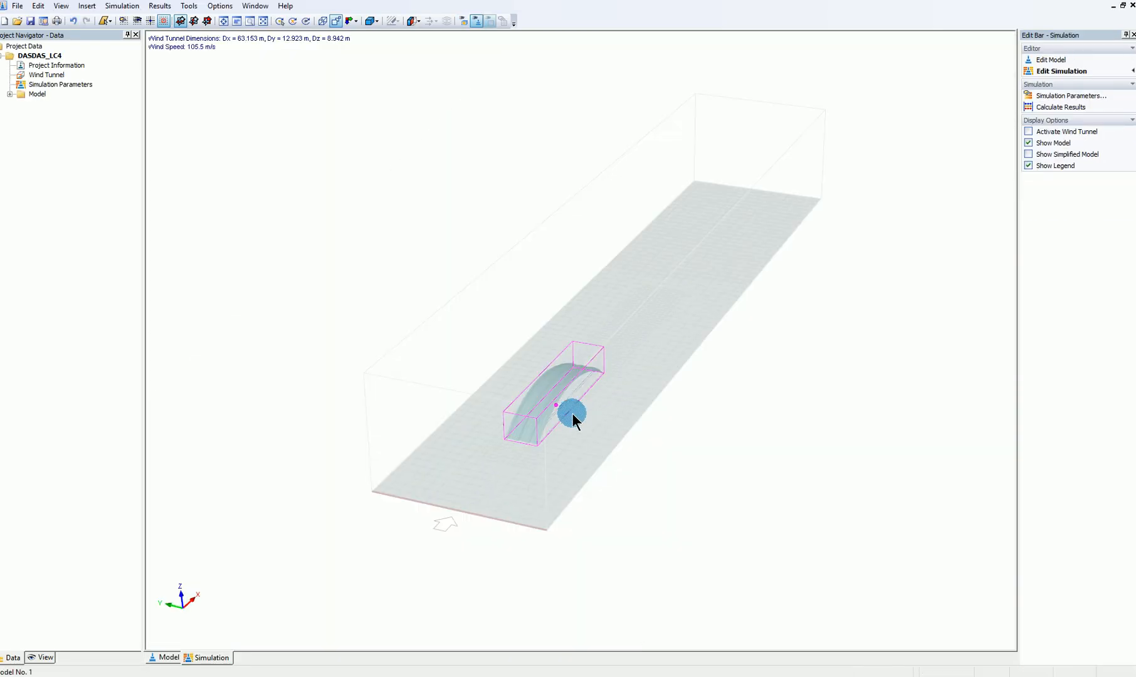
scroll(558, 411, "up", 3)
middle_click_drag(696, 536, 393, 453, "ctrl")
scroll(451, 433, "up", 2)
scroll(586, 415, "up", 3)
middle_click_drag(677, 421, 158, 127, "ctrl")
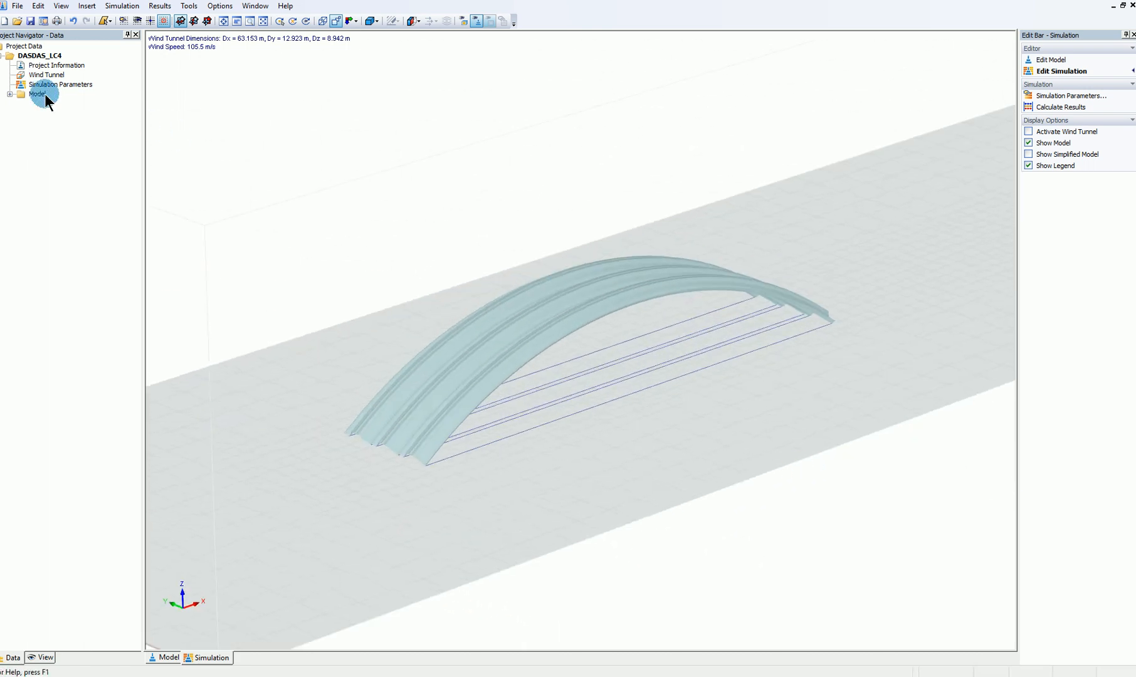
Review the RFEM/RSTAB model's simplification settings without changing them, and check the wind tunnel and simulation parameters entries
left_click(8, 94)
right_click(69, 104)
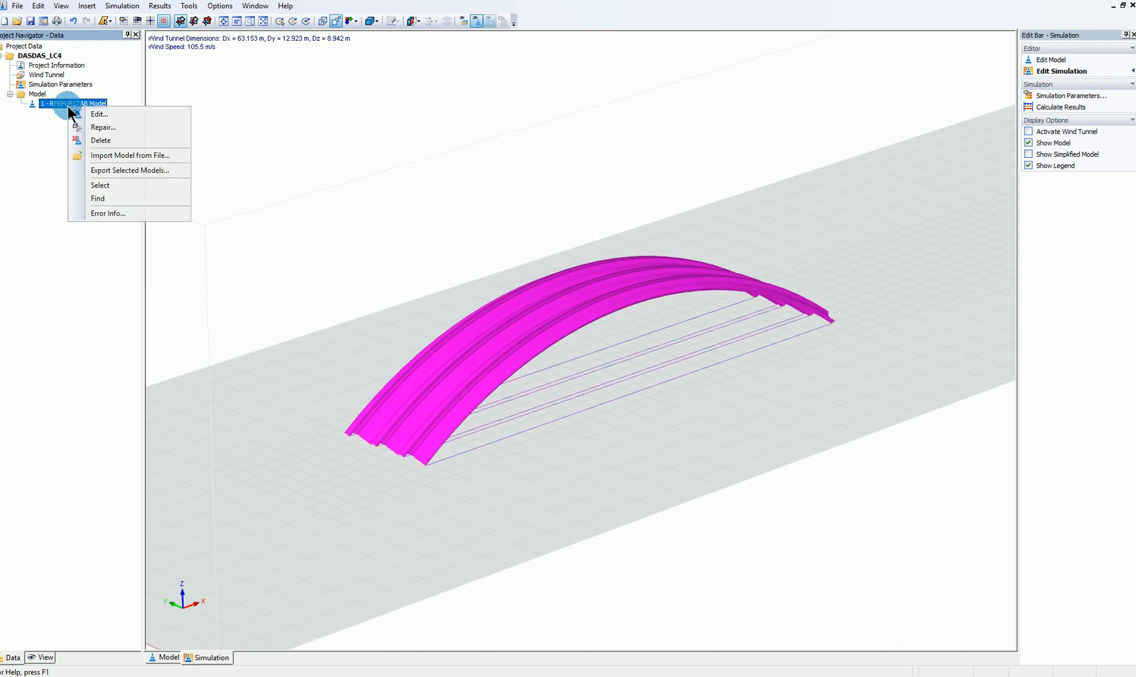
left_click(111, 118)
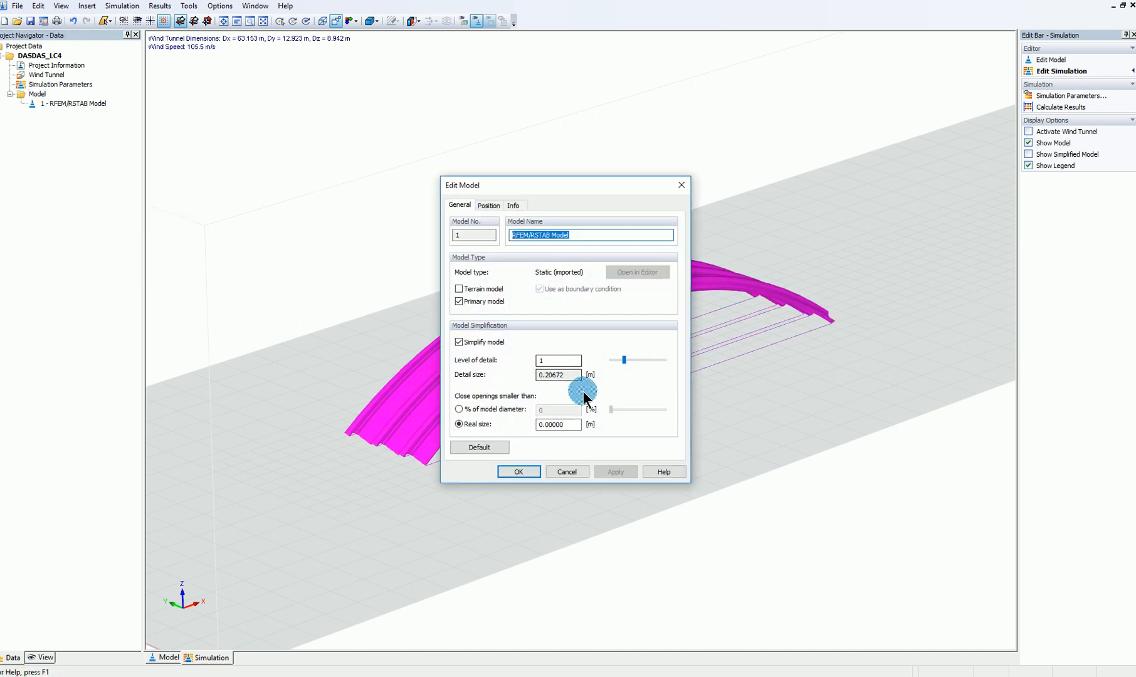
left_click(566, 472)
left_click(39, 75)
left_click(39, 85)
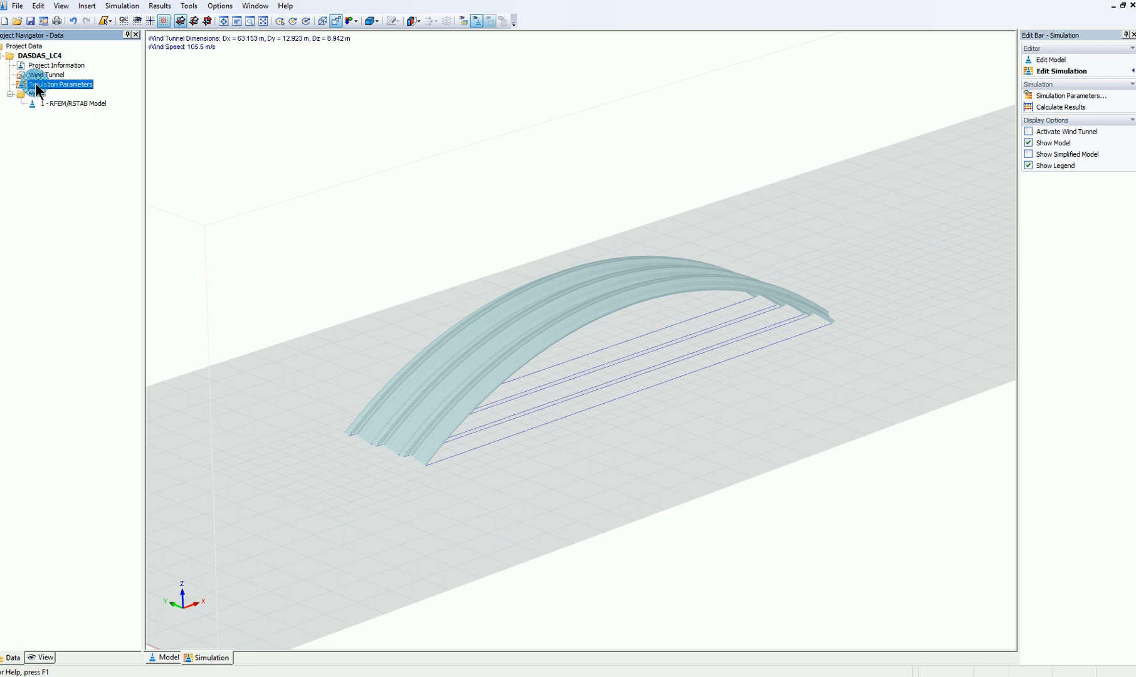
Review the general simulation parameters, including flow, mesh and solver settings, and leave them unchanged
double_click(37, 90)
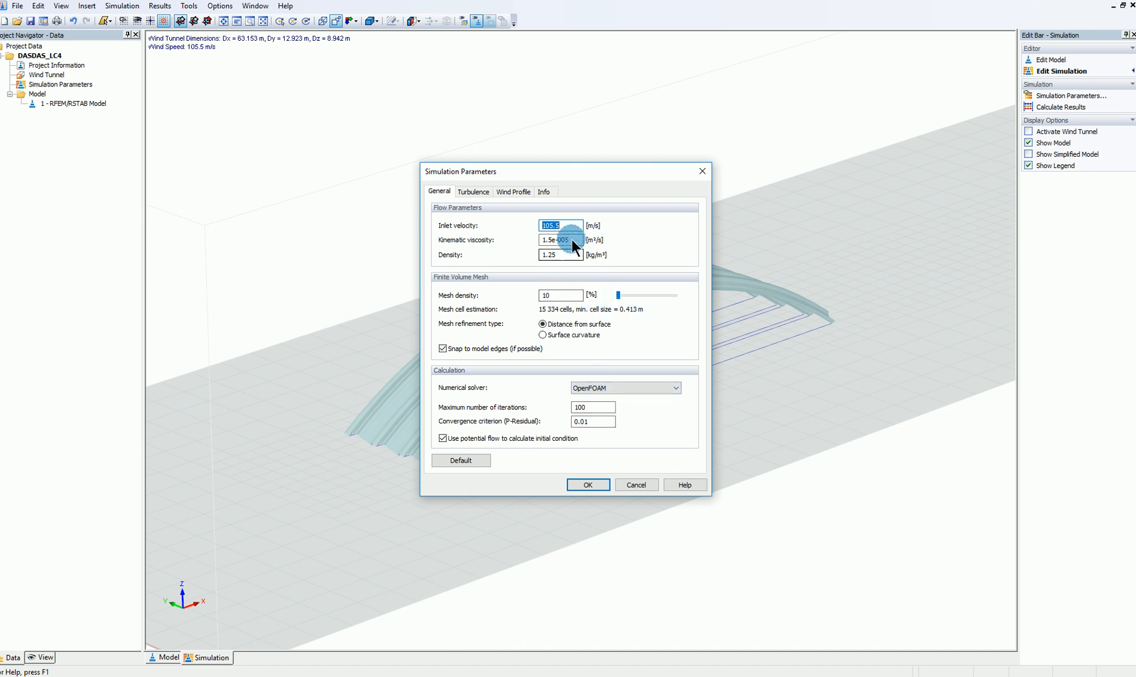
left_click(648, 484)
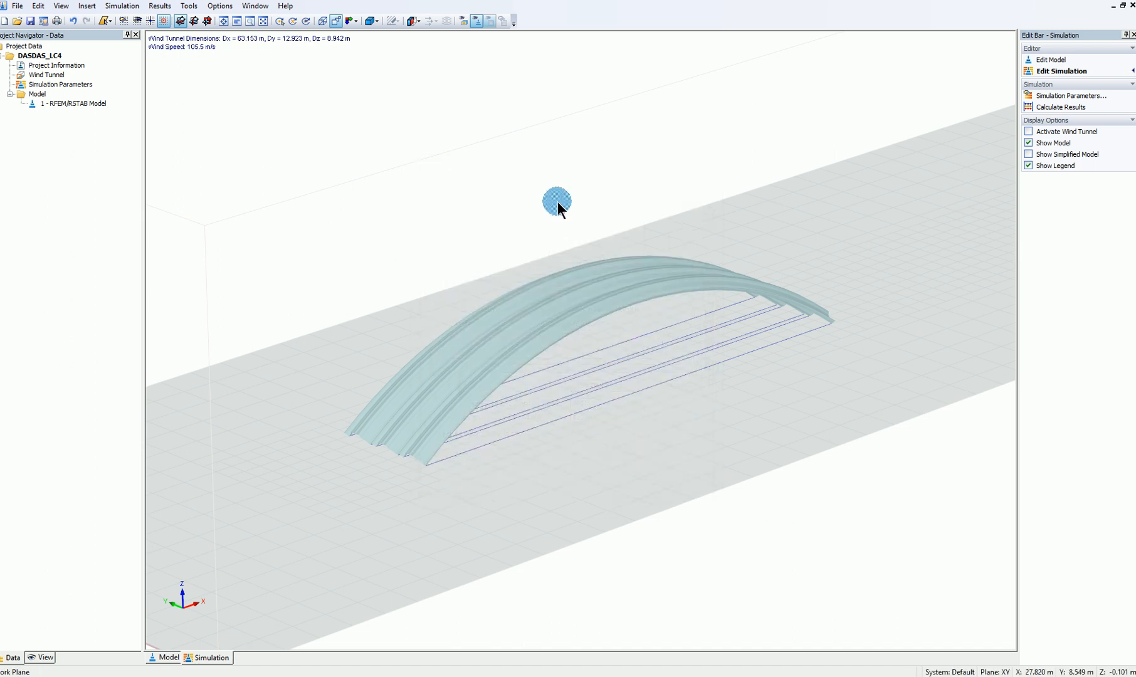
Display the simplified shrink-wrapped model of the arches and ties and examine it from several angles
scroll(567, 208, "down", 2)
middle_click(532, 178)
middle_click(532, 178)
scroll(655, 167, "down", 1)
middle_click_drag(655, 168, 664, 444)
middle_click_drag(776, 418, 842, 403)
scroll(946, 309, "down", 1)
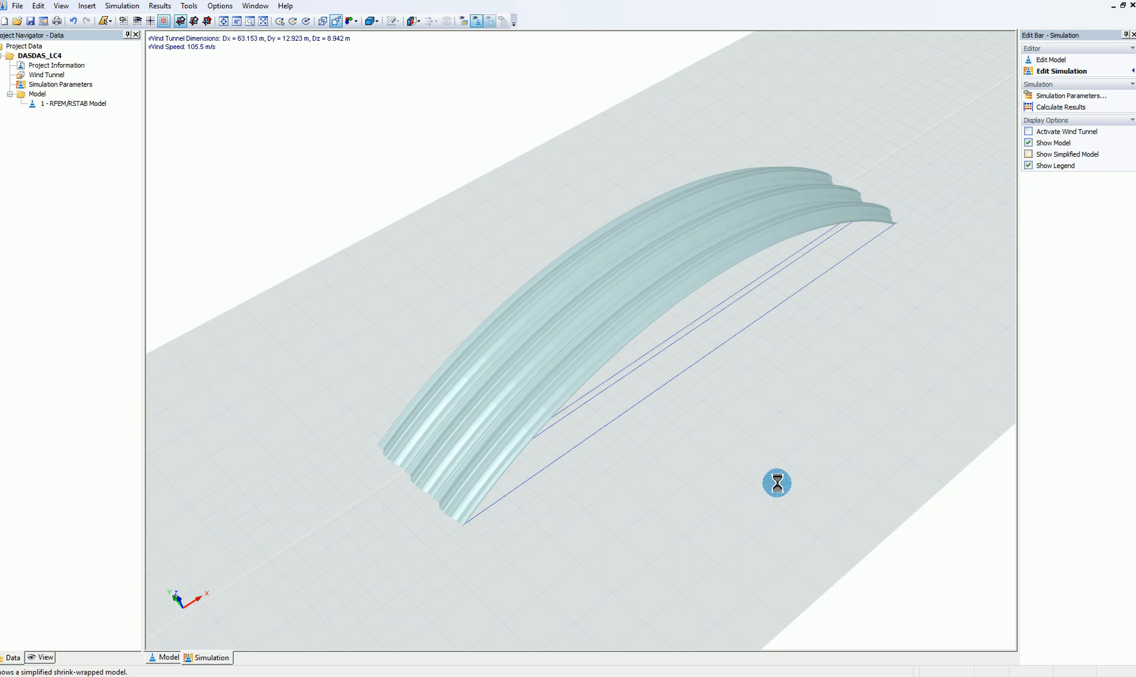
middle_click_drag(510, 527, 684, 413)
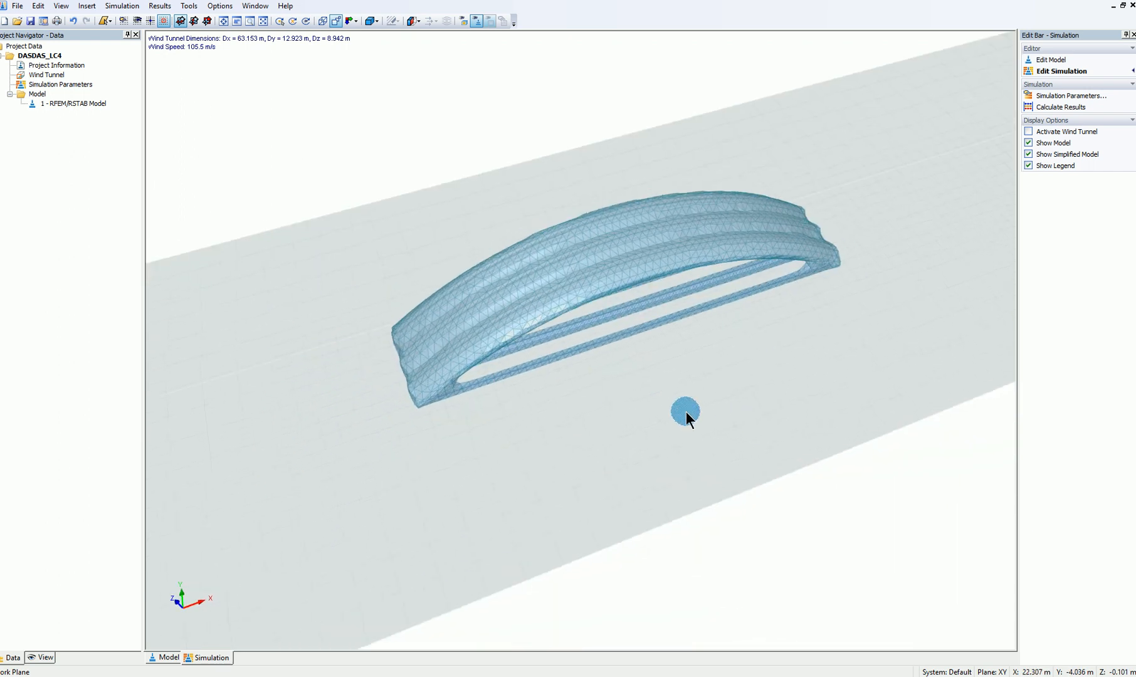
Calculate the wind simulation results for the arches and keep RWIND Simulation open once the calculation is done
left_click(1049, 107)
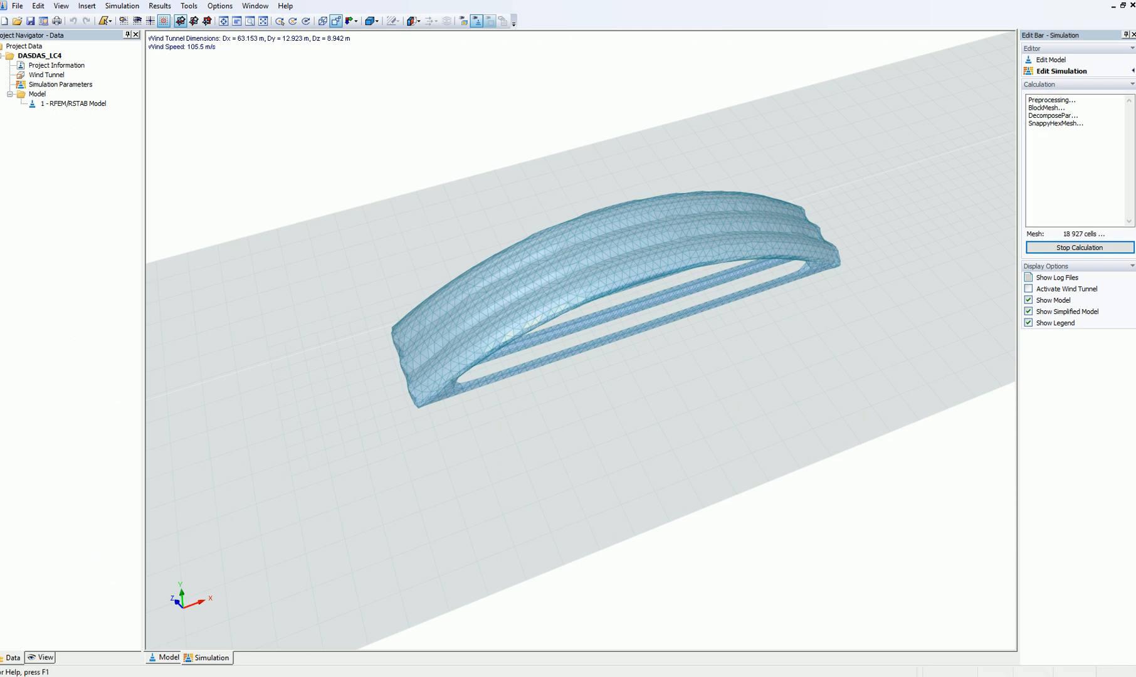
left_click(420, 401)
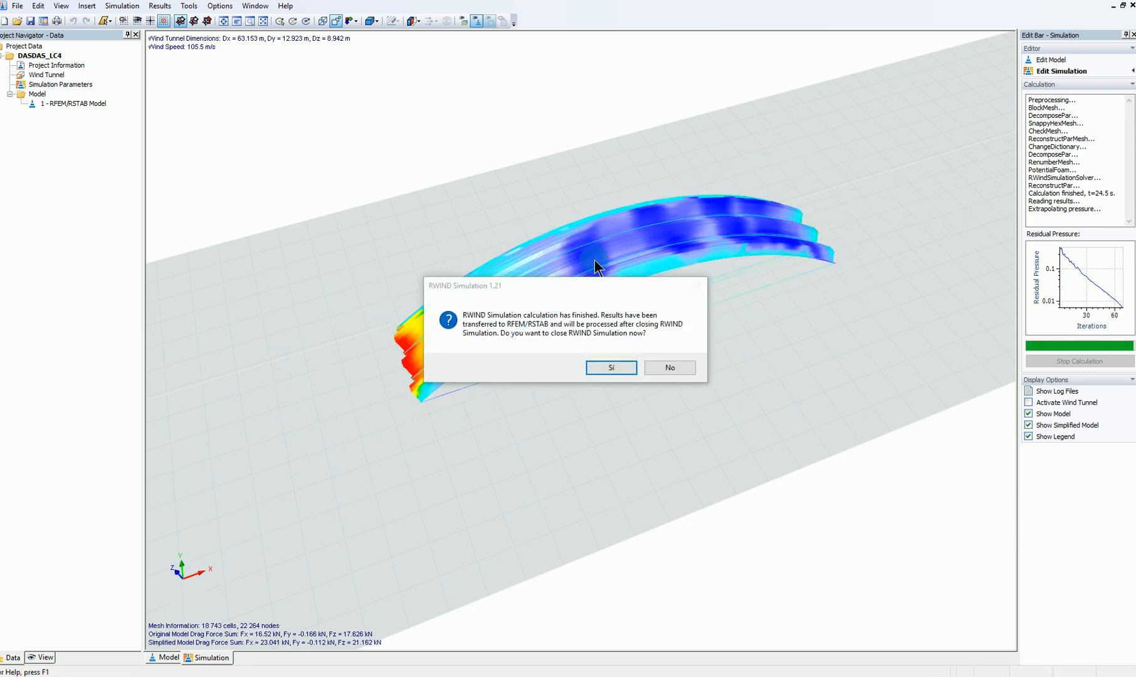
left_click(666, 368)
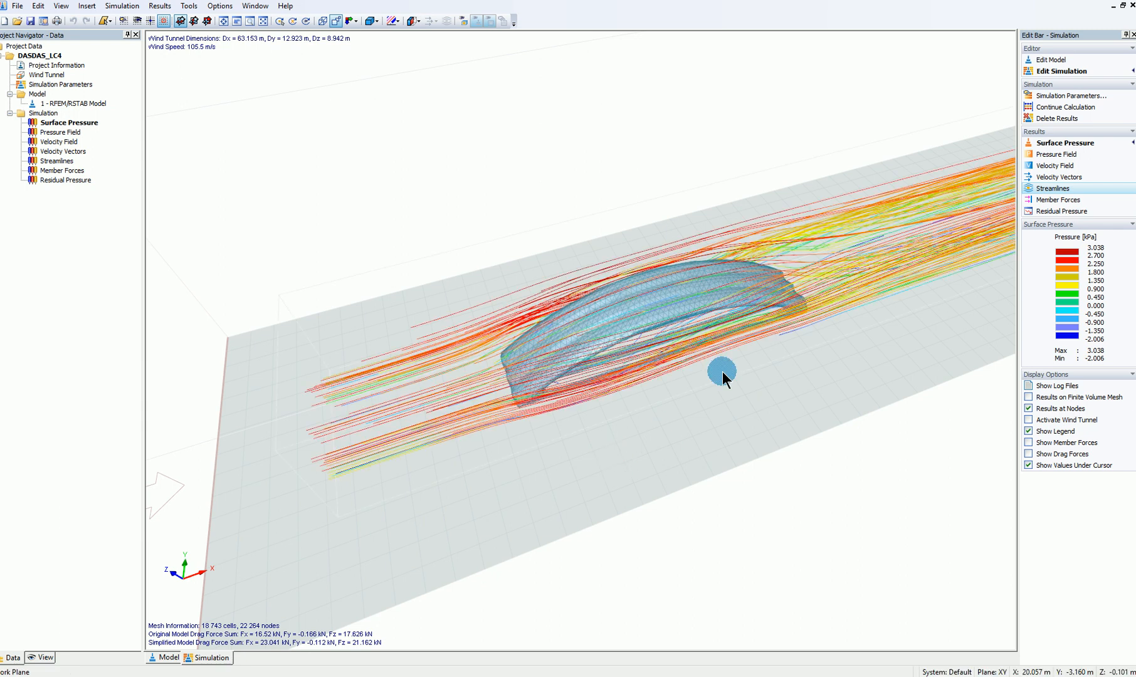
Inspect the wind streamlines around the arches, and display the surface pressure to check its values along the corrugated sheets
middle_click_drag(691, 422, 701, 240, "ctrl")
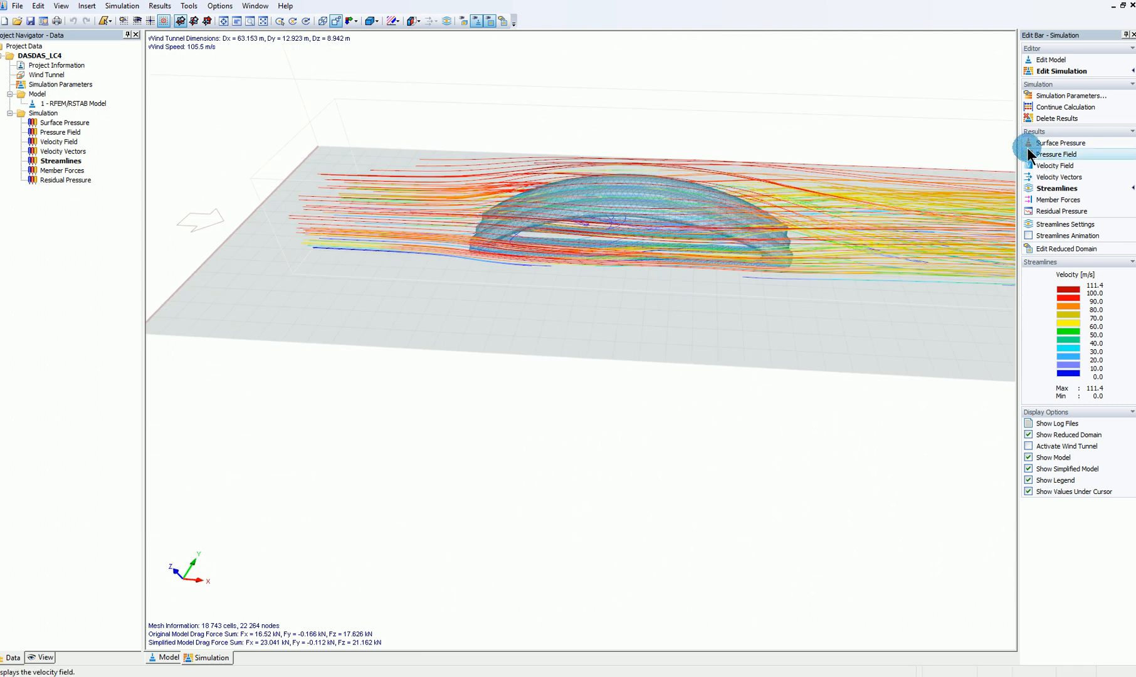
left_click(1058, 143)
middle_click_drag(557, 287, 1040, 320, "ctrl")
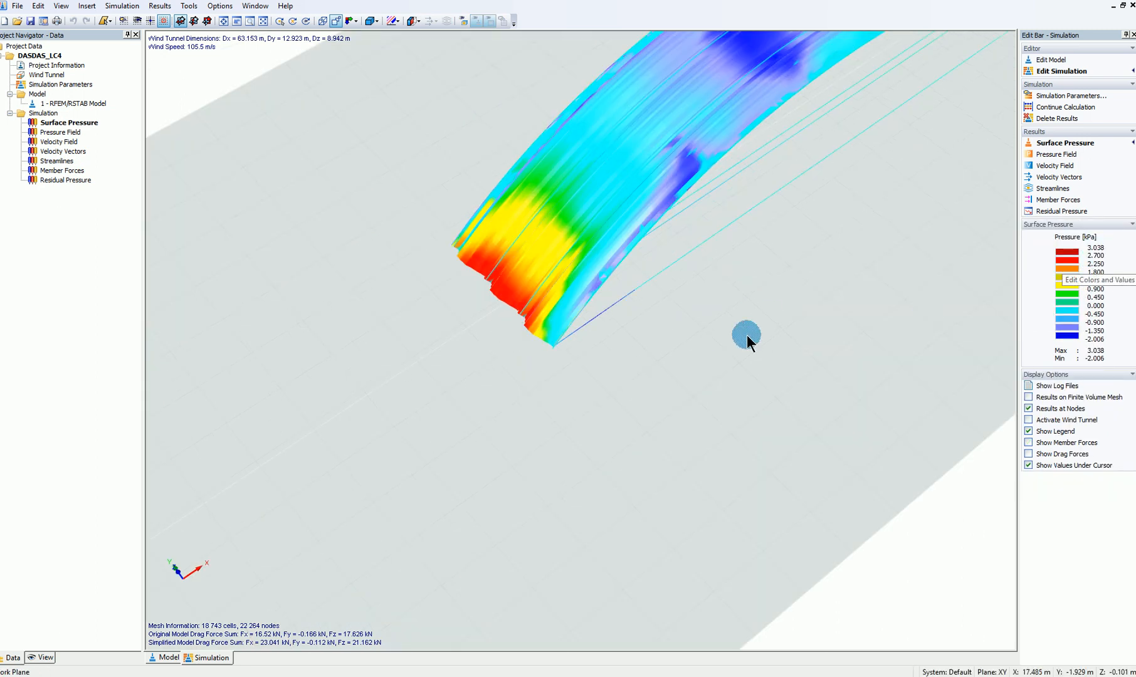
middle_click_drag(768, 320, 437, 350, "ctrl")
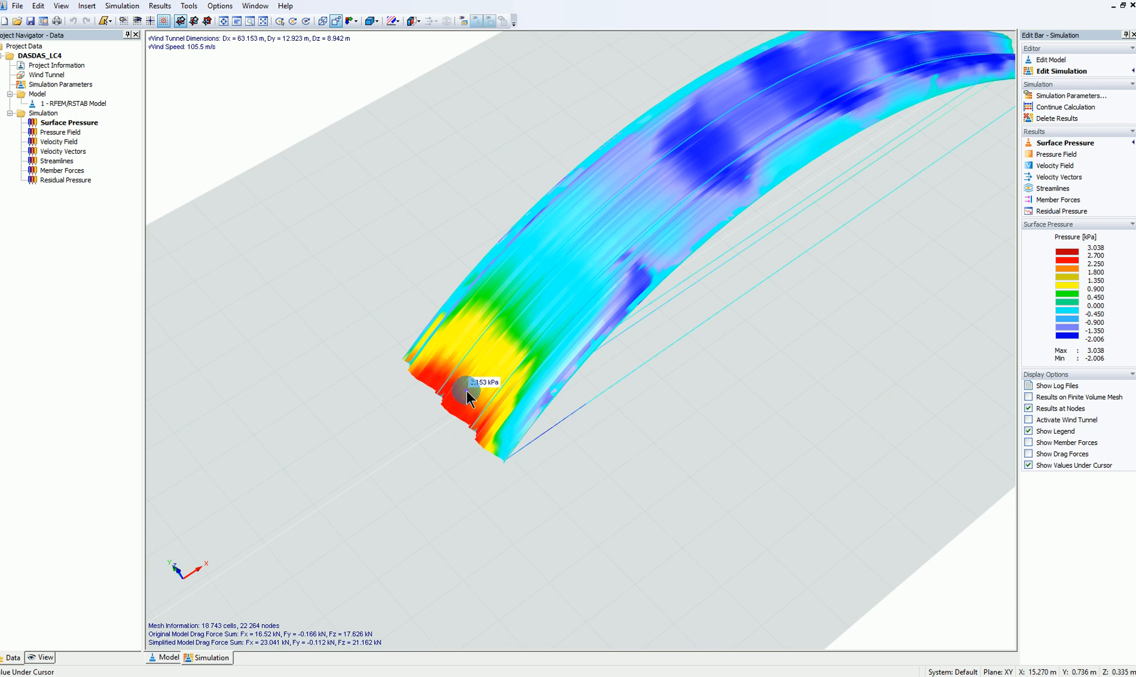
scroll(467, 391, "down", 2)
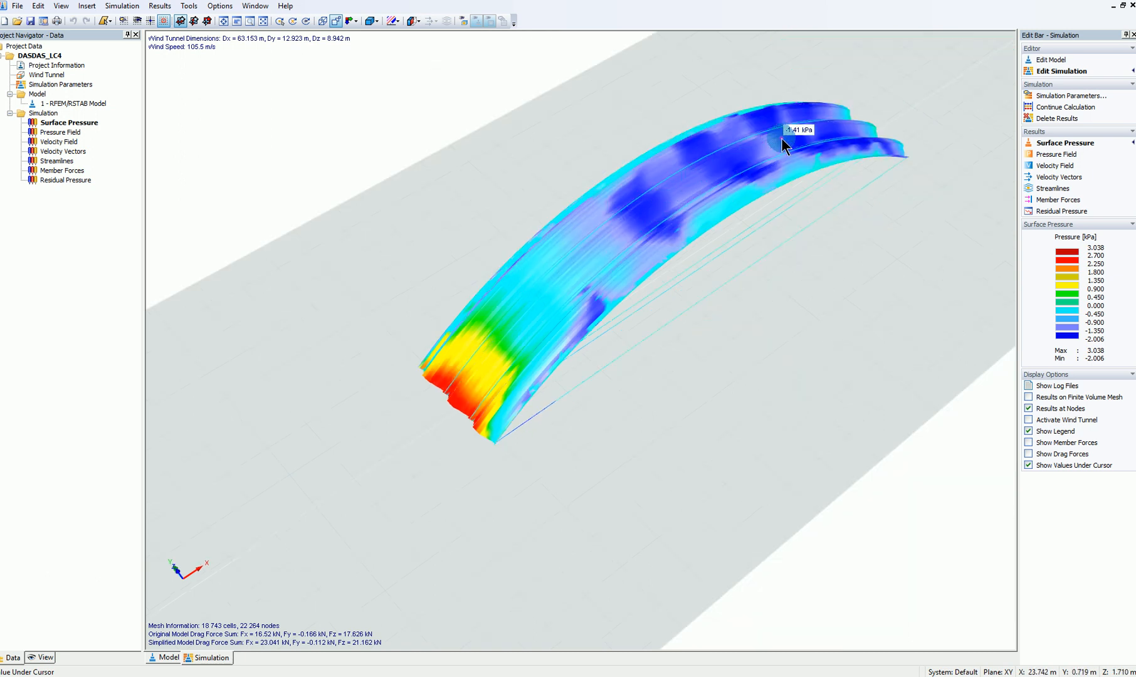
middle_click_drag(862, 145, 1064, 221, "ctrl")
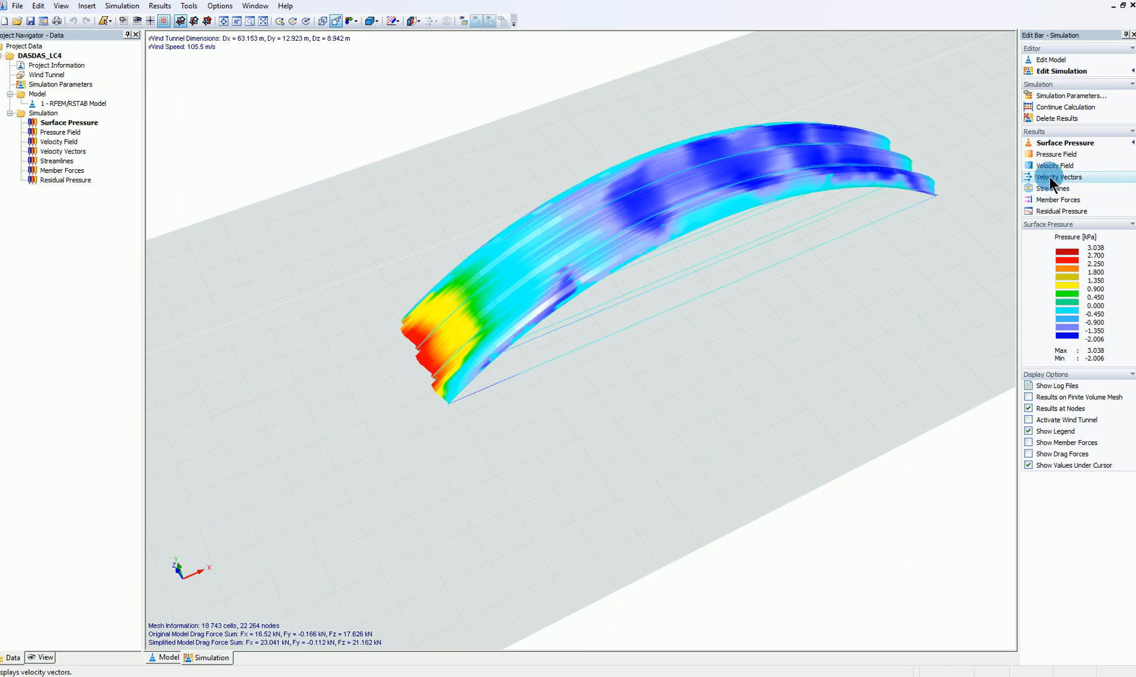
Display the velocity vectors and examine the flow on the lengthwise vertical section through the arches
left_click(1052, 180)
middle_click_drag(604, 441, 365, 313, "ctrl")
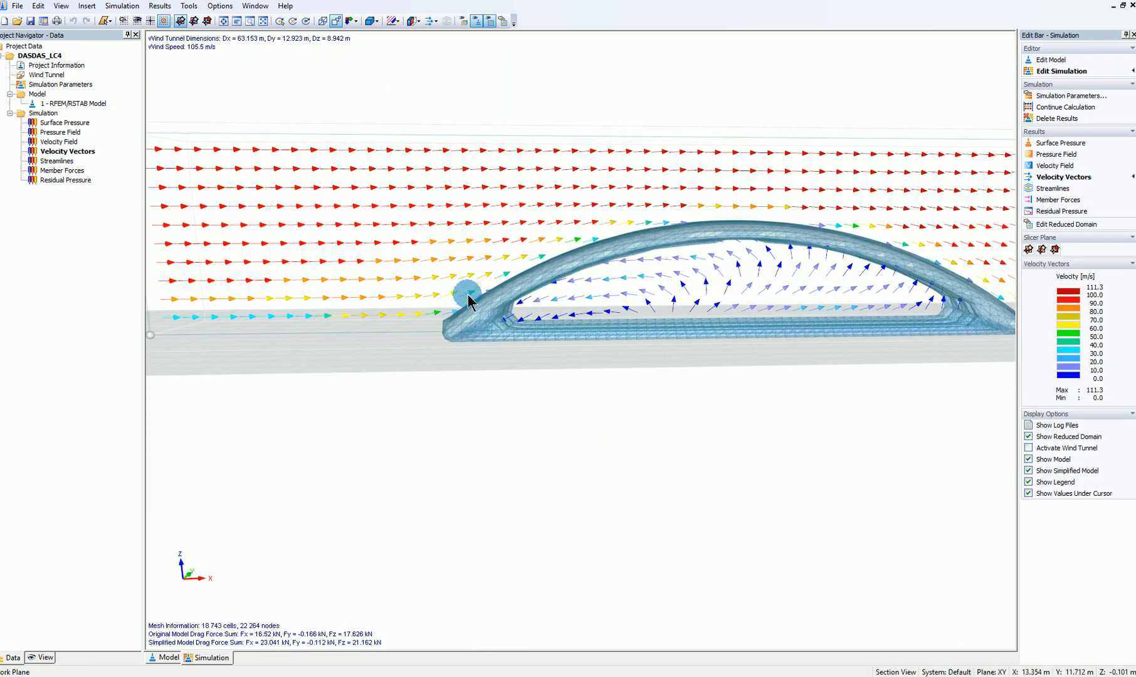
middle_click_drag(766, 404, 637, 269, "ctrl")
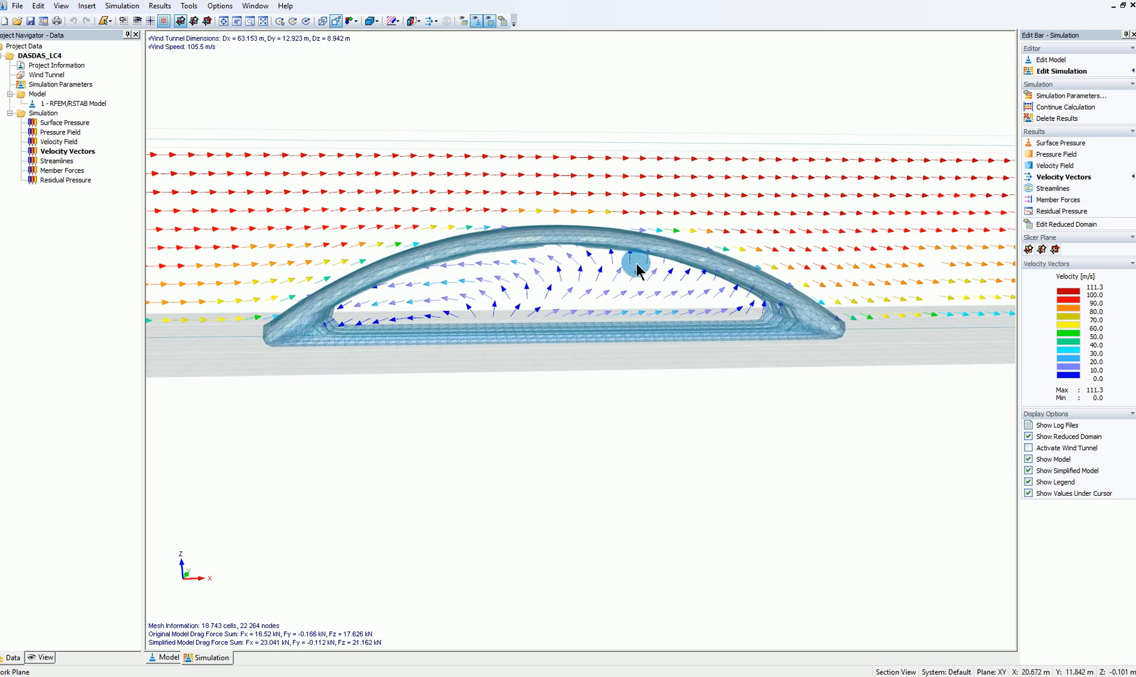
middle_click_drag(392, 395, 780, 426, "ctrl")
middle_click_drag(857, 406, 927, 299, "ctrl")
Switch the velocity vectors to a horizontal slicer plane, lower it towards the arches' base, and inspect the flow there
left_click(1039, 251)
left_click(1029, 251)
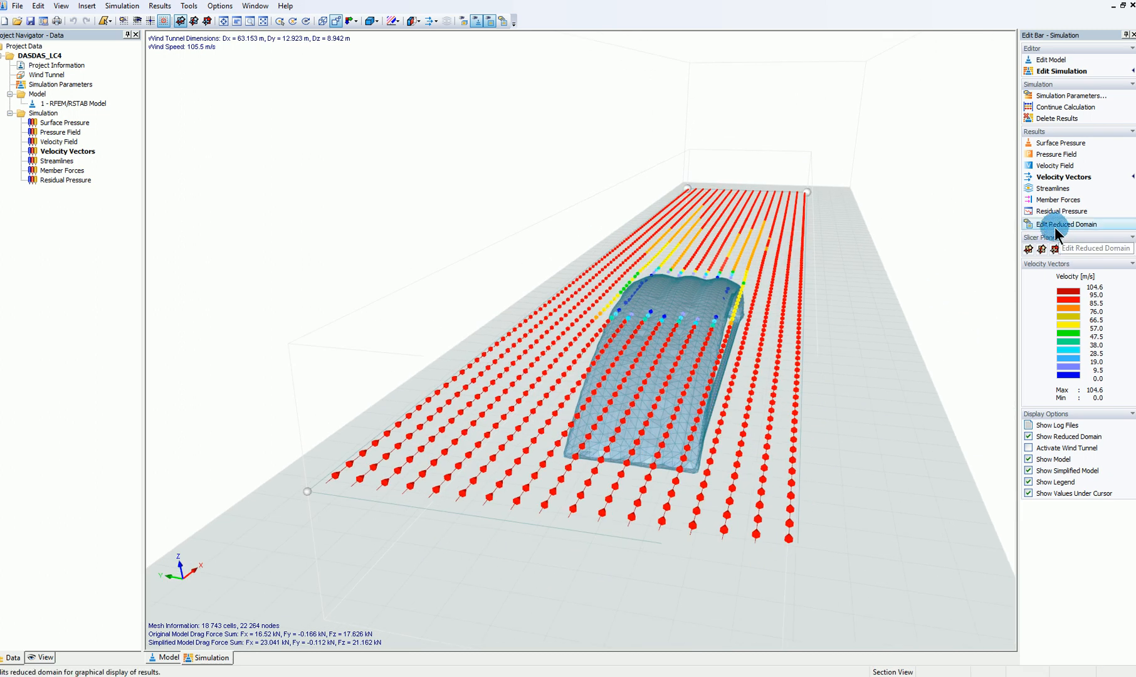
left_click_drag(306, 493, 318, 570)
middle_click_drag(817, 503, 558, 436)
scroll(572, 388, "up", 5)
middle_click_drag(573, 388, 407, 286)
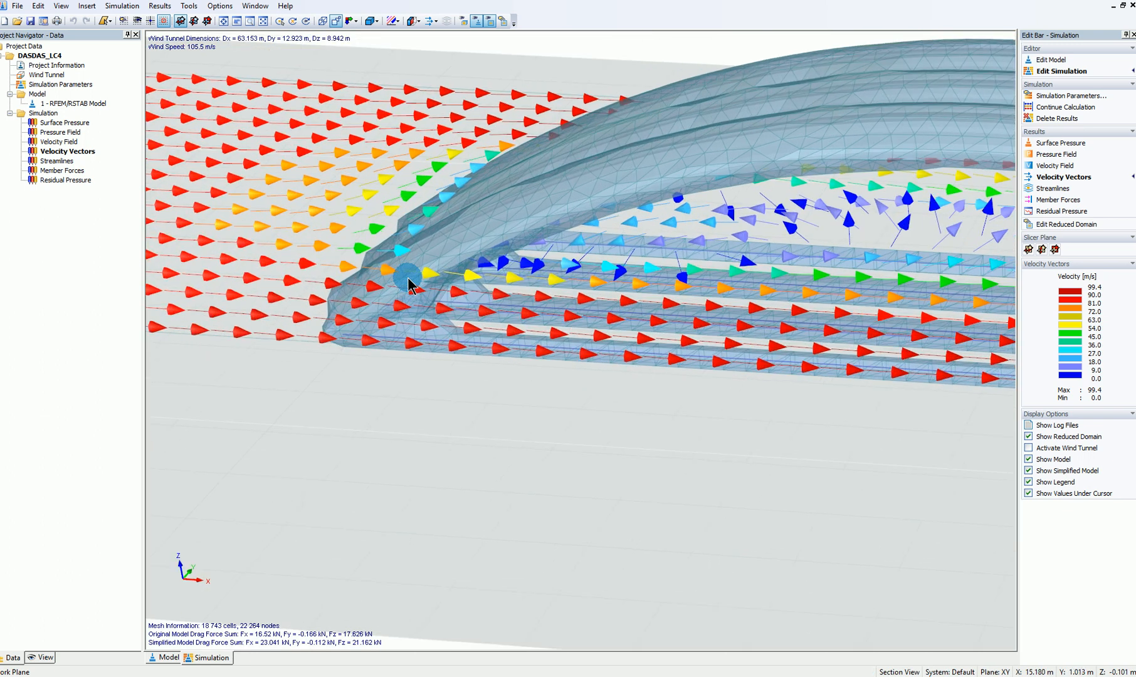
middle_click_drag(605, 266, 818, 293)
Raise the horizontal slicer plane slightly and check the velocity vectors upstream of and around the arches
left_click(1028, 250)
middle_click_drag(527, 381, 323, 453)
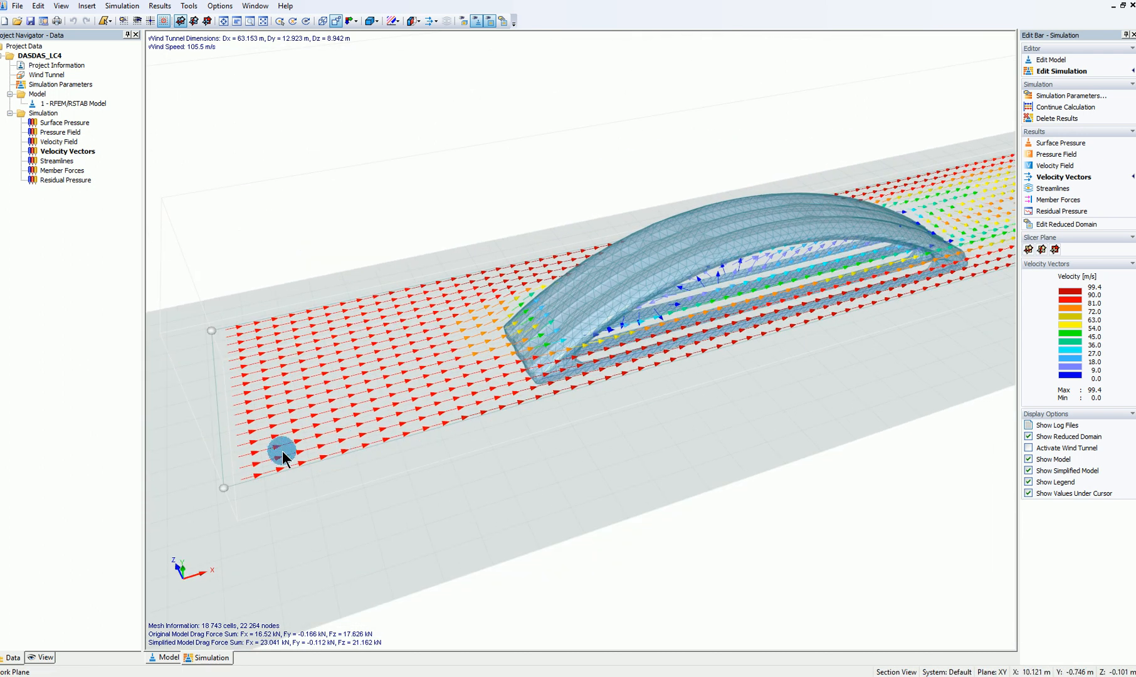
left_click_drag(221, 488, 285, 455)
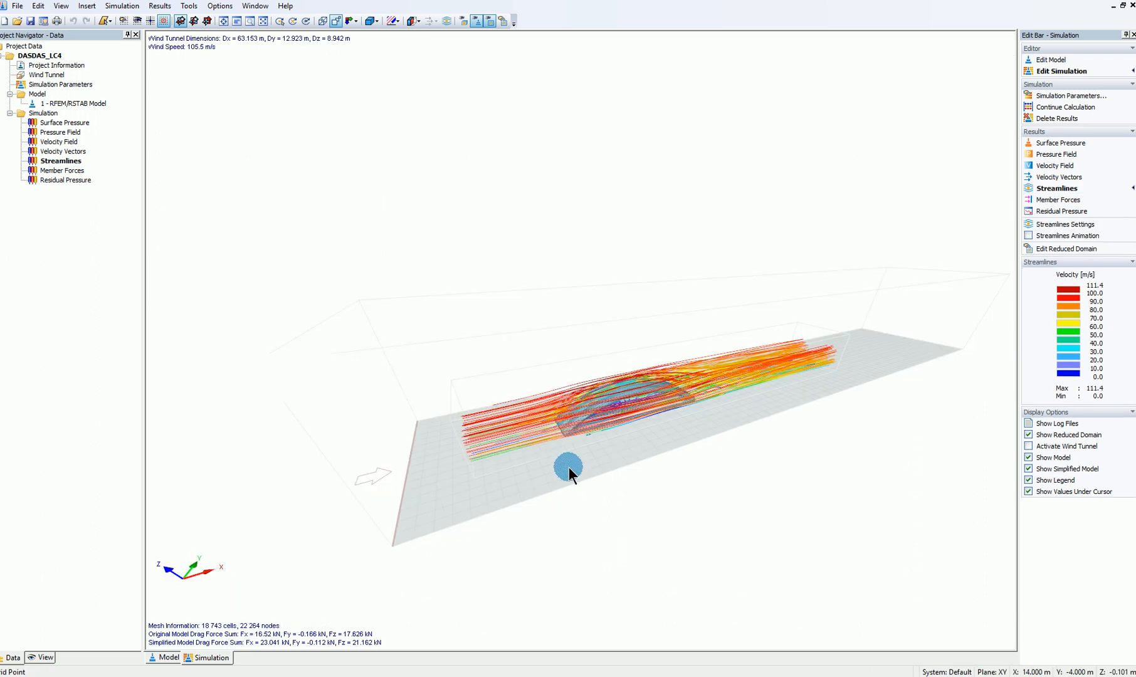
Display the streamlines and resize their reduced domain to dX 15.83 m and dY 13.05 m
mouse_move(569, 466)
middle_mouse_down("ctrl")
mouse_move(434, 453)
mouse_move(627, 407)
mouse_move(621, 443)
mouse_move(563, 482)
mouse_move(552, 452)
middle_mouse_up("ctrl")
left_click(1069, 249)
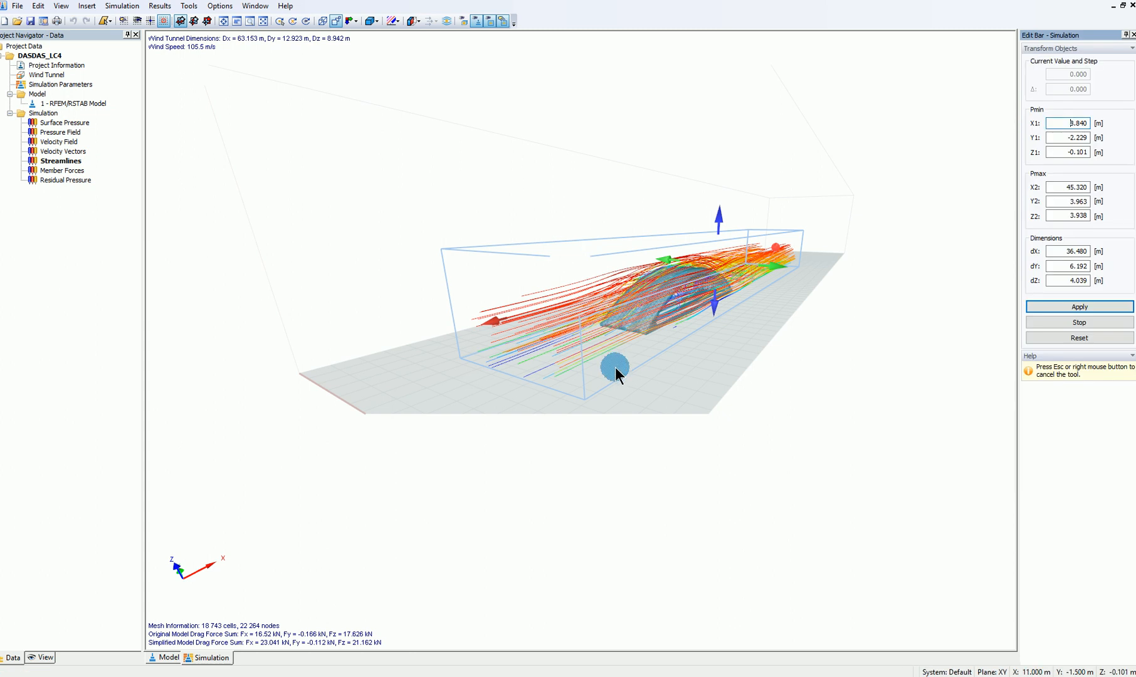
middle_click_drag(608, 363, 589, 442, "ctrl")
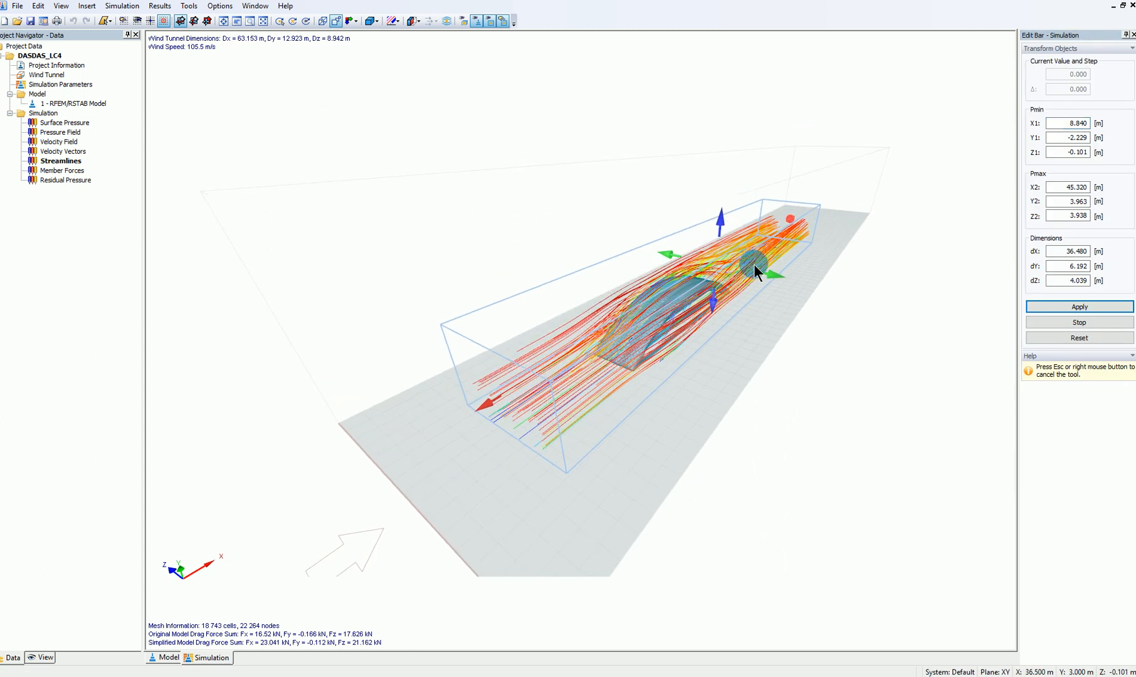
left_click_drag(773, 278, 880, 321)
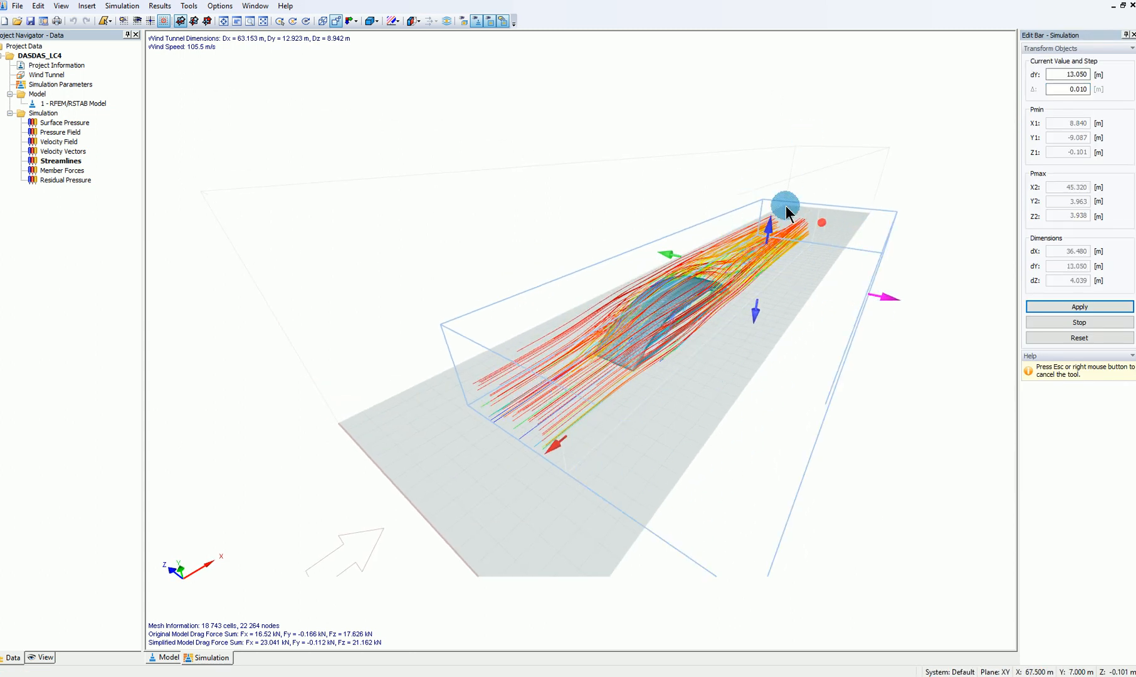
left_click_drag(822, 222, 803, 334)
left_click_drag(837, 386, 835, 386)
middle_click_drag(877, 414, 627, 427, "ctrl")
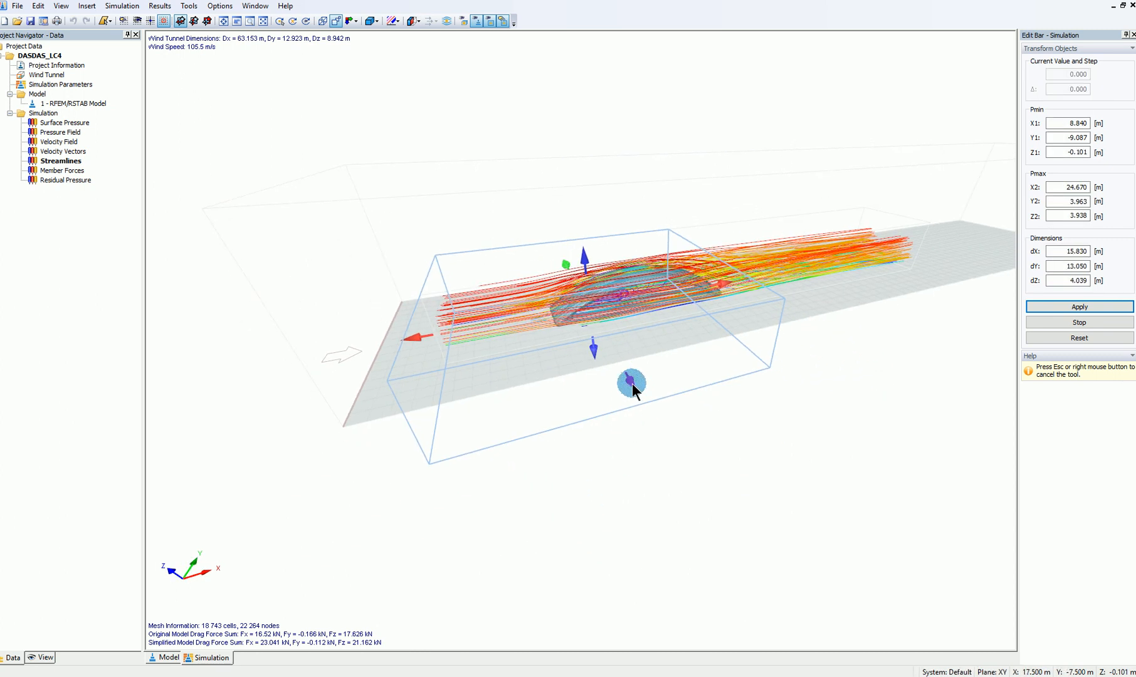
Narrow the streamlines' reduced domain to dY 3.61 m, inspect the trimmed streamlines from the wind side, and finish editing the domain
left_click_drag(631, 384, 586, 296)
scroll(618, 317, "up", 1)
middle_click_drag(732, 358, 924, 396, "ctrl")
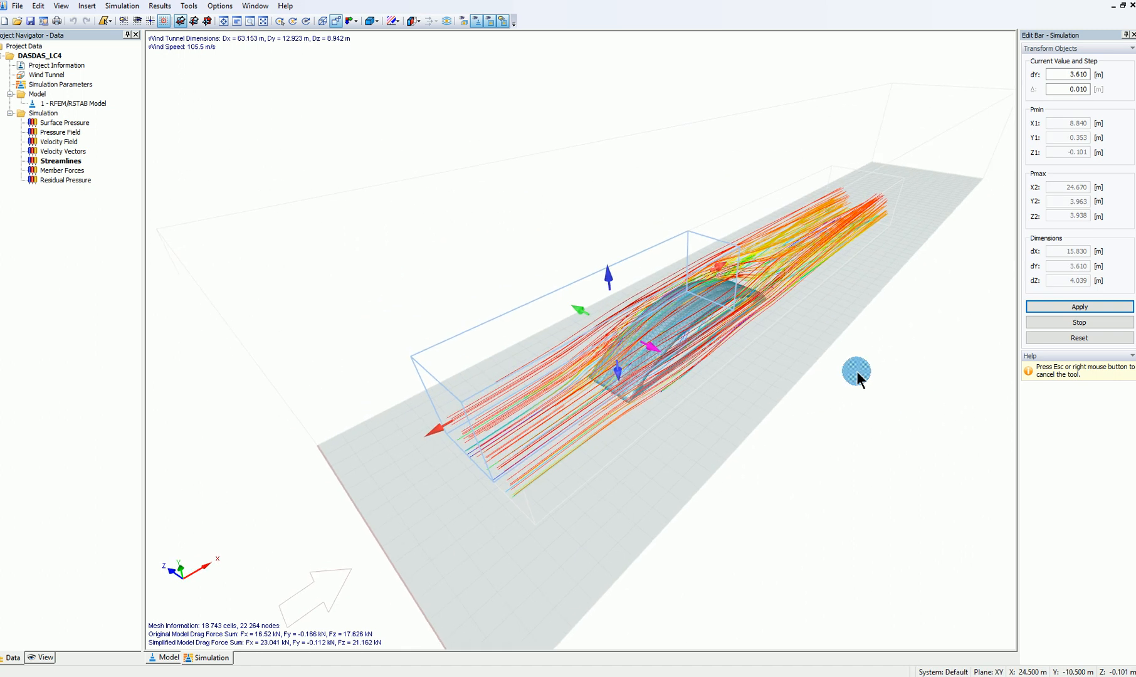
scroll(924, 396, "up", 1)
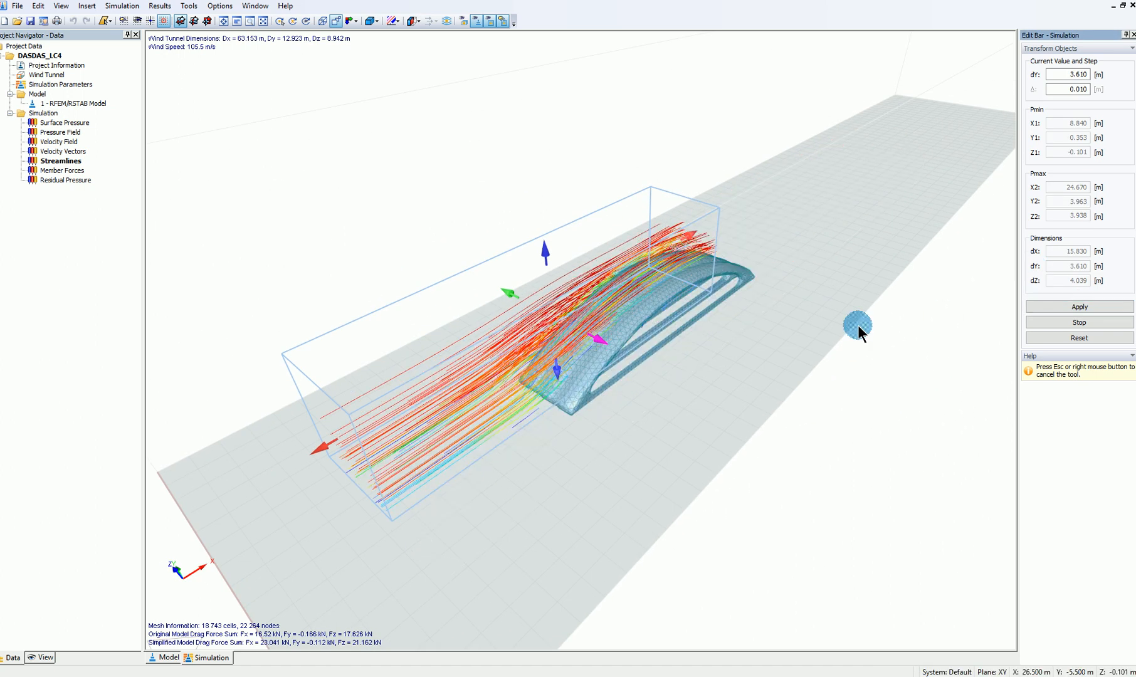
middle_click_drag(376, 344, 930, 287, "ctrl")
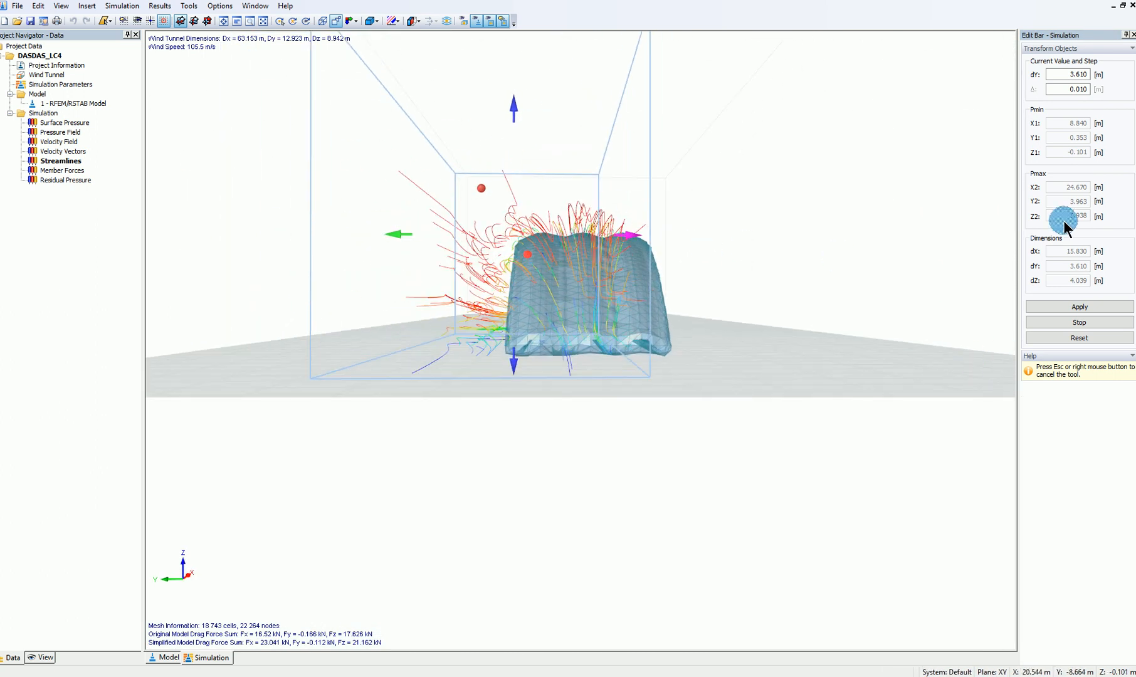
left_click(1089, 325)
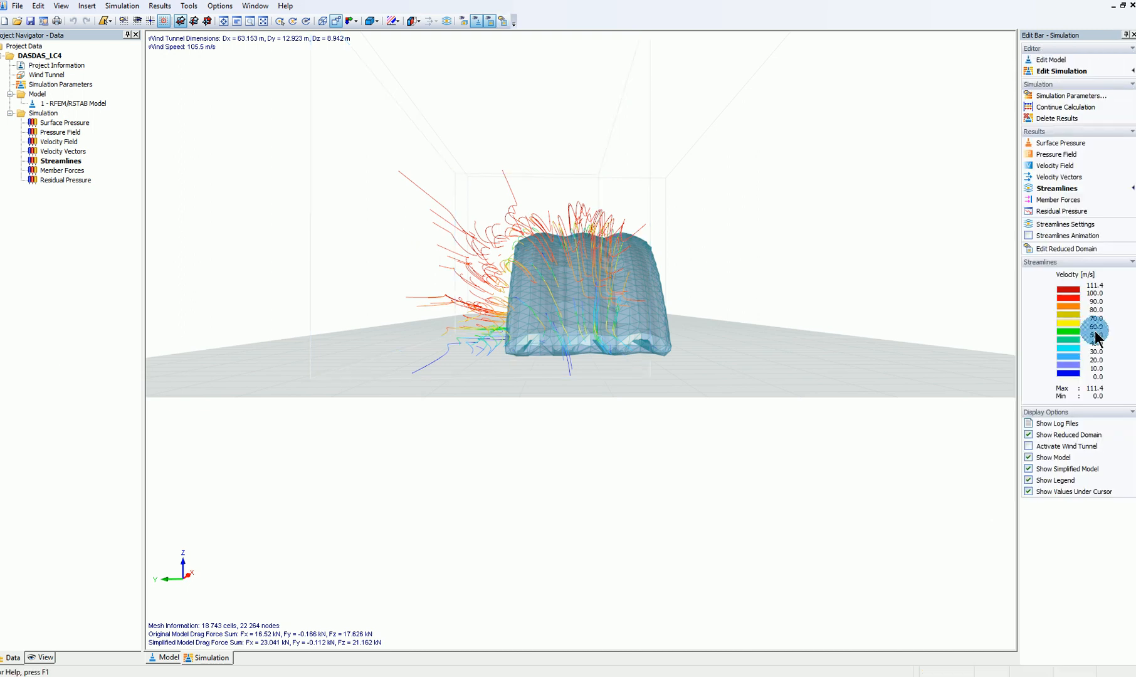
Animate the streamlines and watch the wind flow over the arches from different angles
left_click(1028, 236)
middle_click_drag(664, 343, 1023, 245, "ctrl")
Return to the surface pressure results and examine the pressure and suction zones along the three arches
left_click(1043, 143)
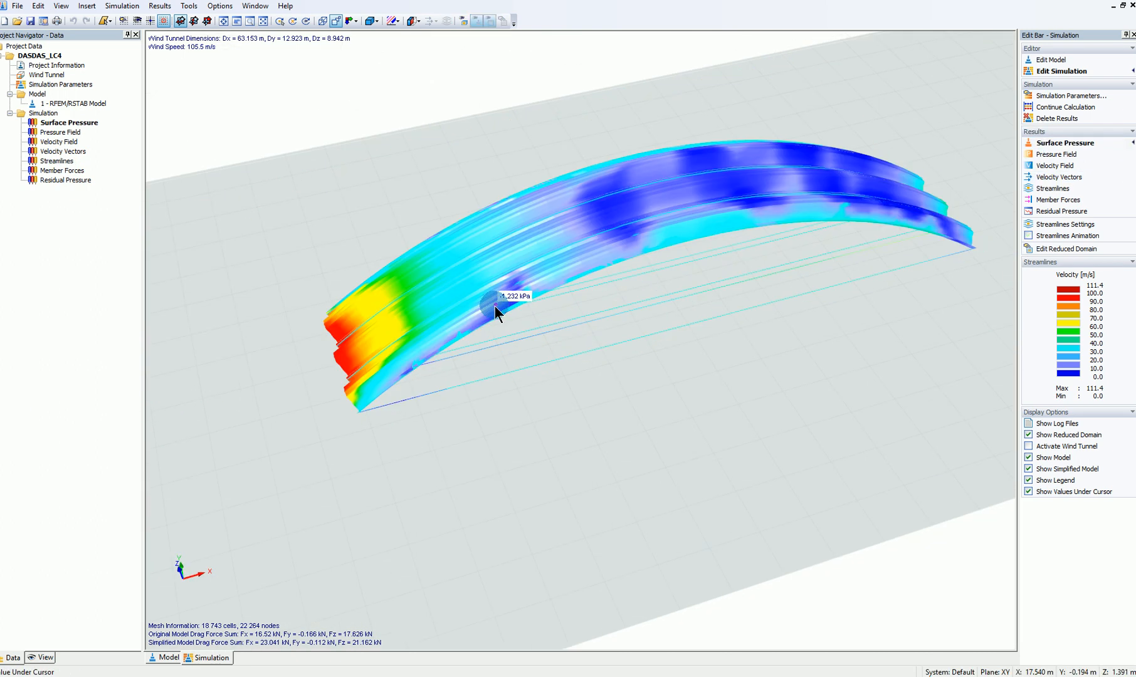
middle_click_drag(414, 442, 433, 460, "ctrl")
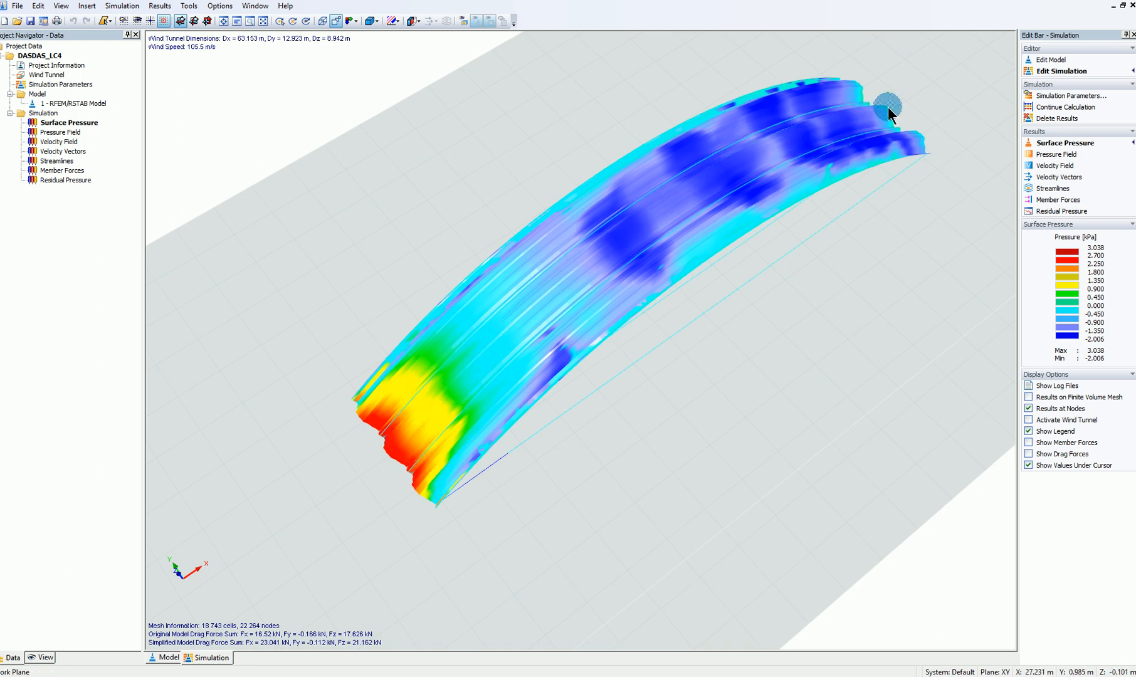
middle_click_drag(656, 120, 976, 195, "ctrl")
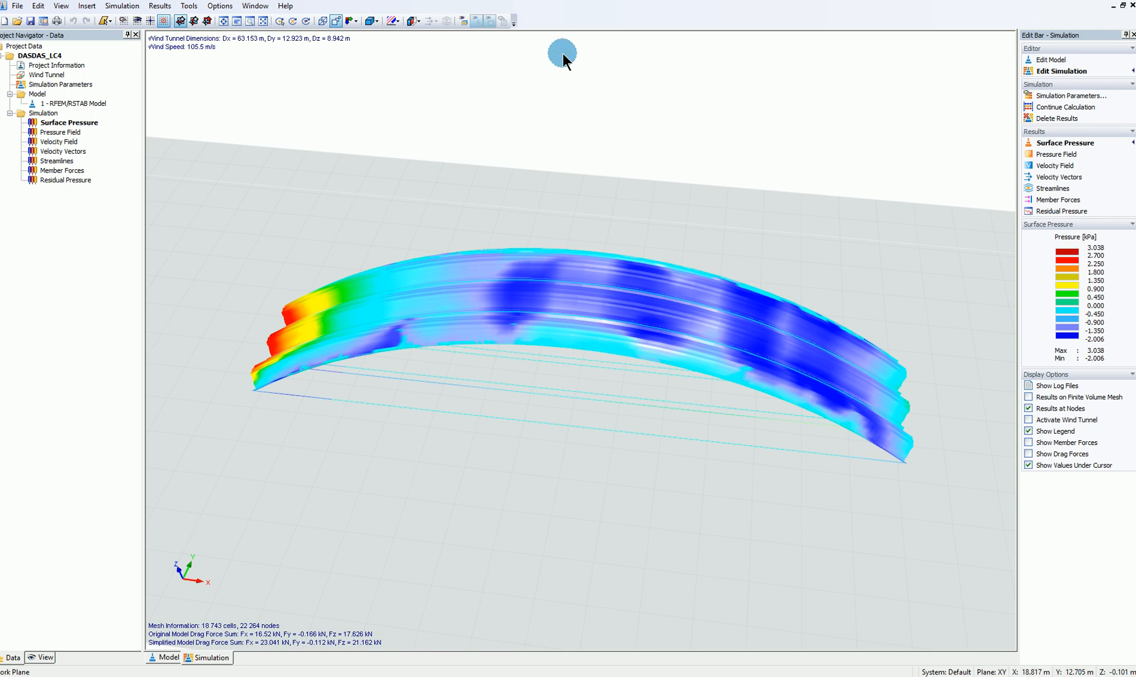
scroll(590, 122, "down", 1)
middle_click_drag(590, 122, 565, 124)
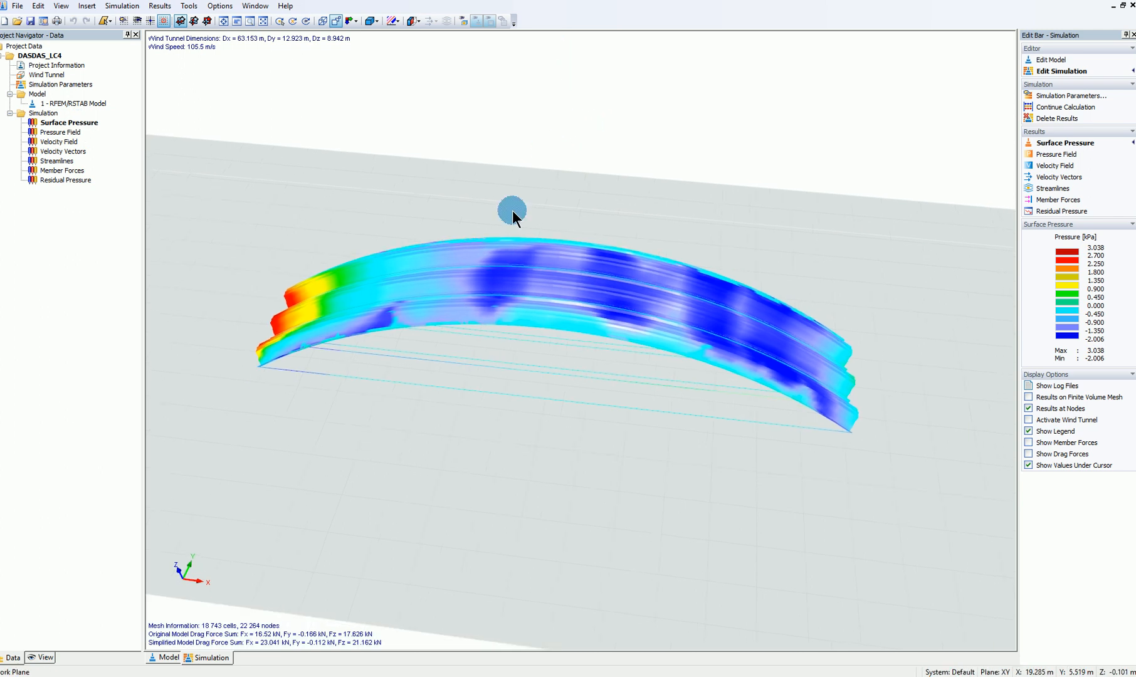